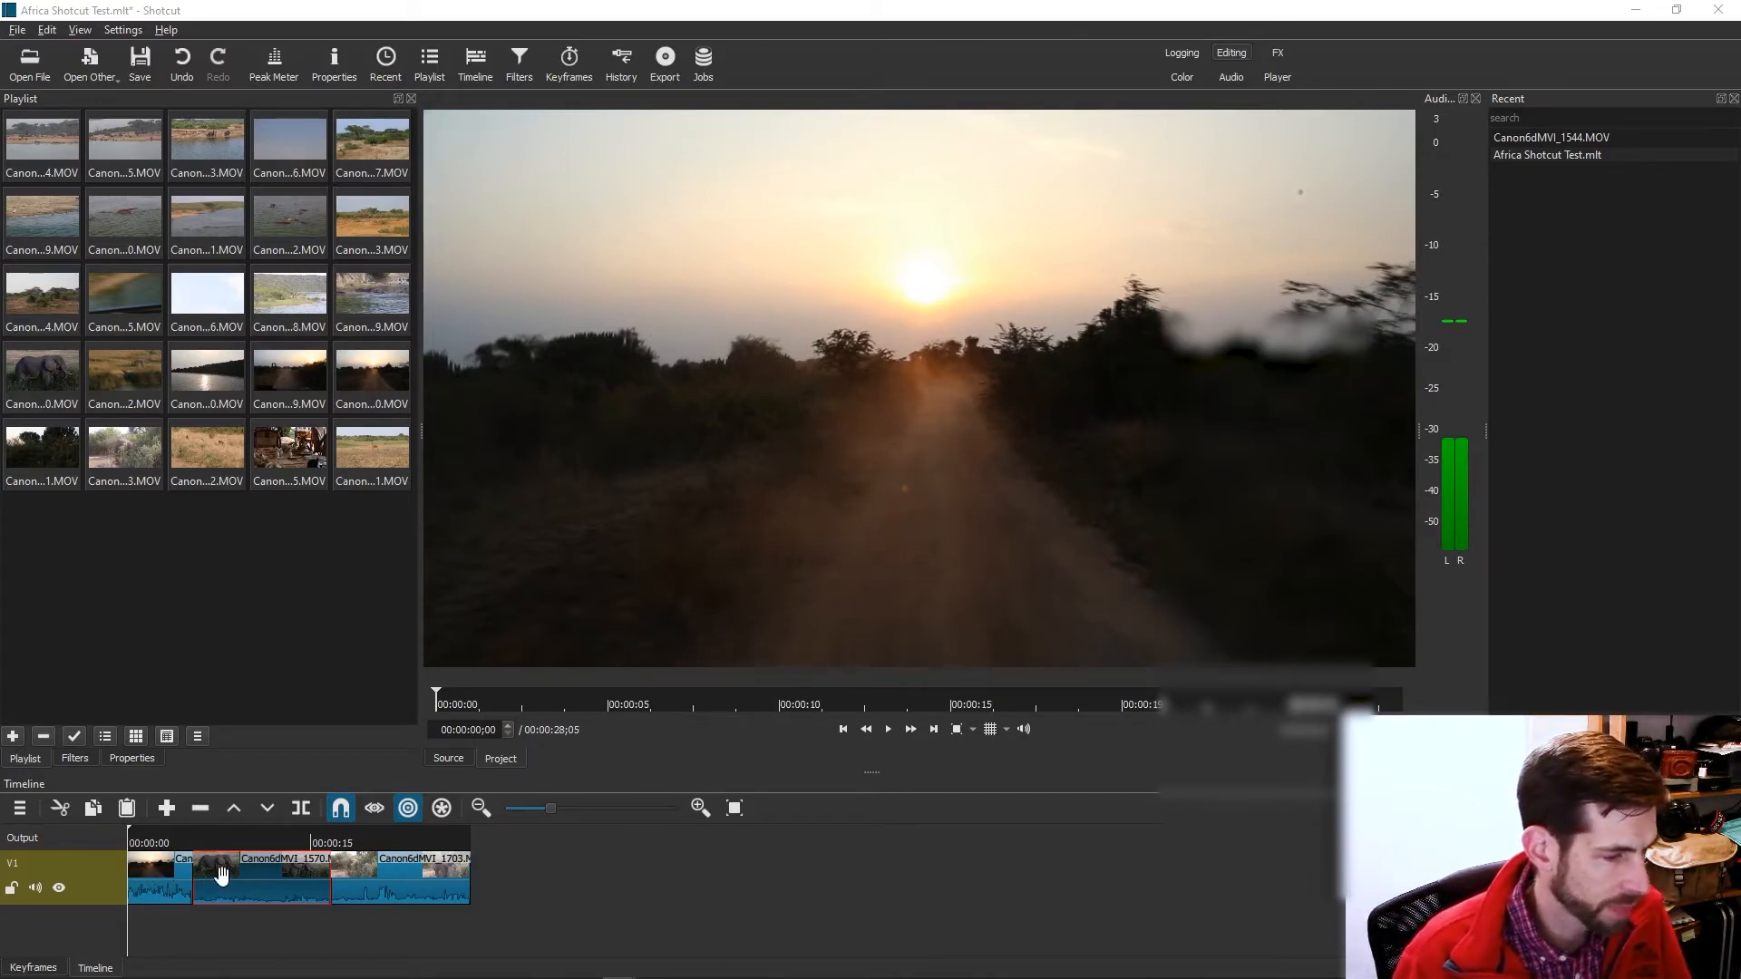
Select the first clip on track V1 and switch to the FX layout, enlarging the upper panels and the video preview.
click(157, 868)
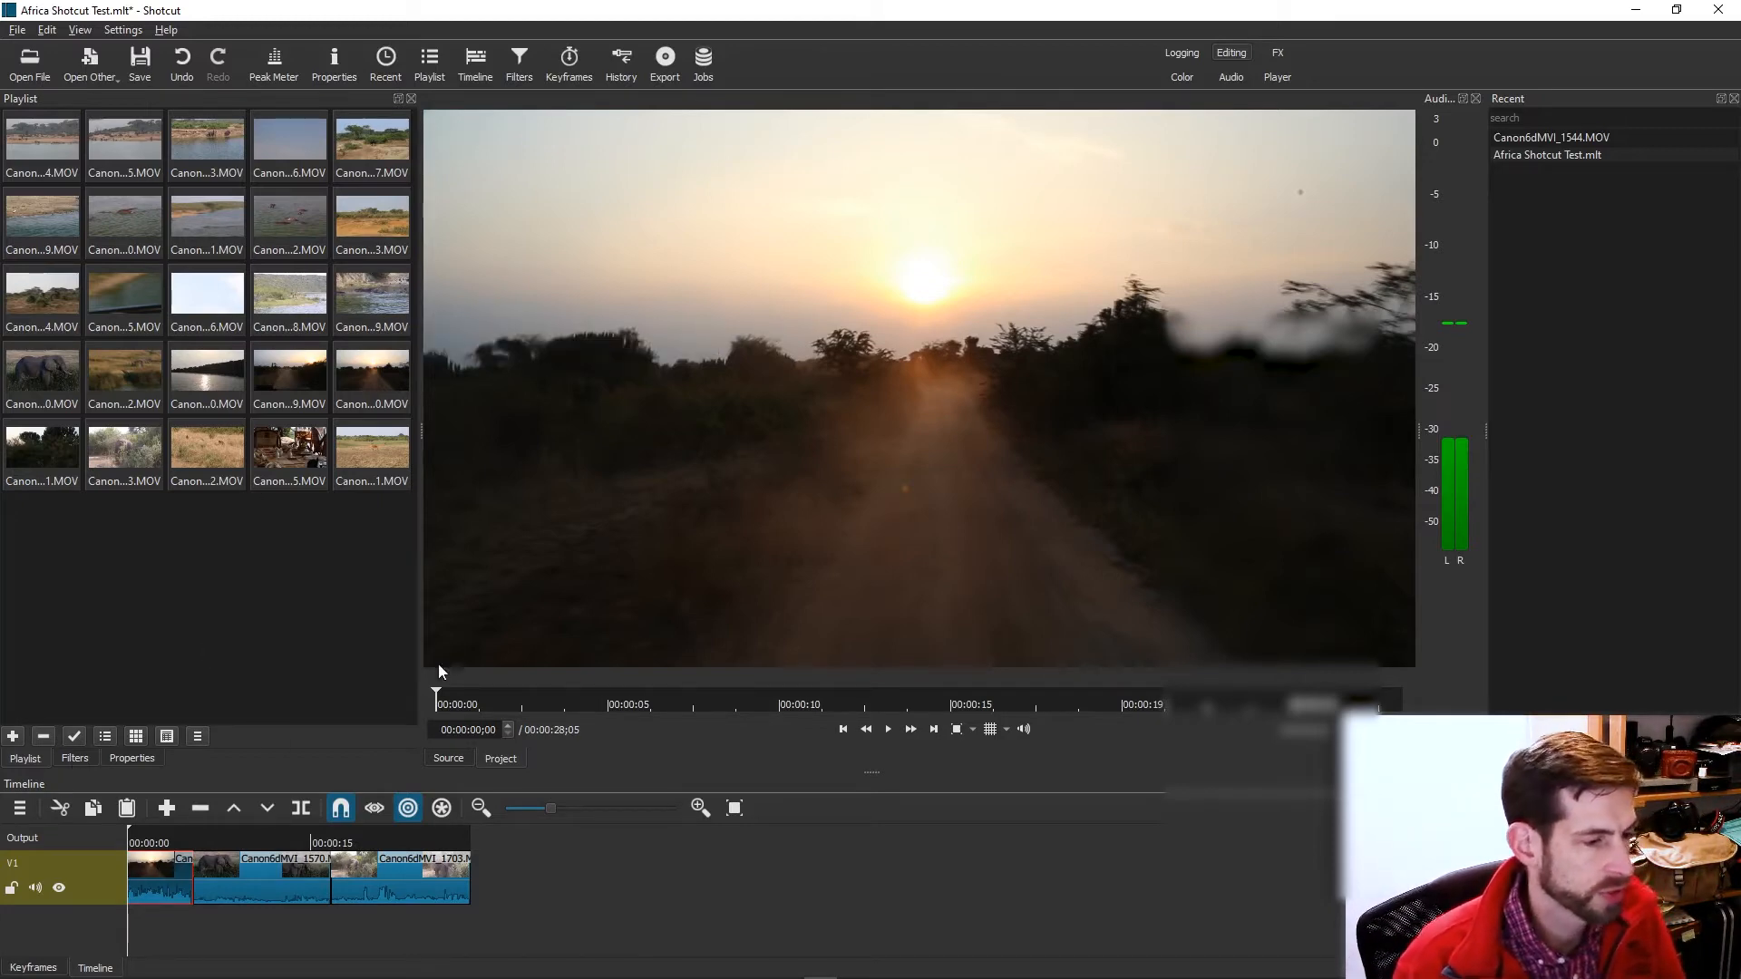
click(1277, 52)
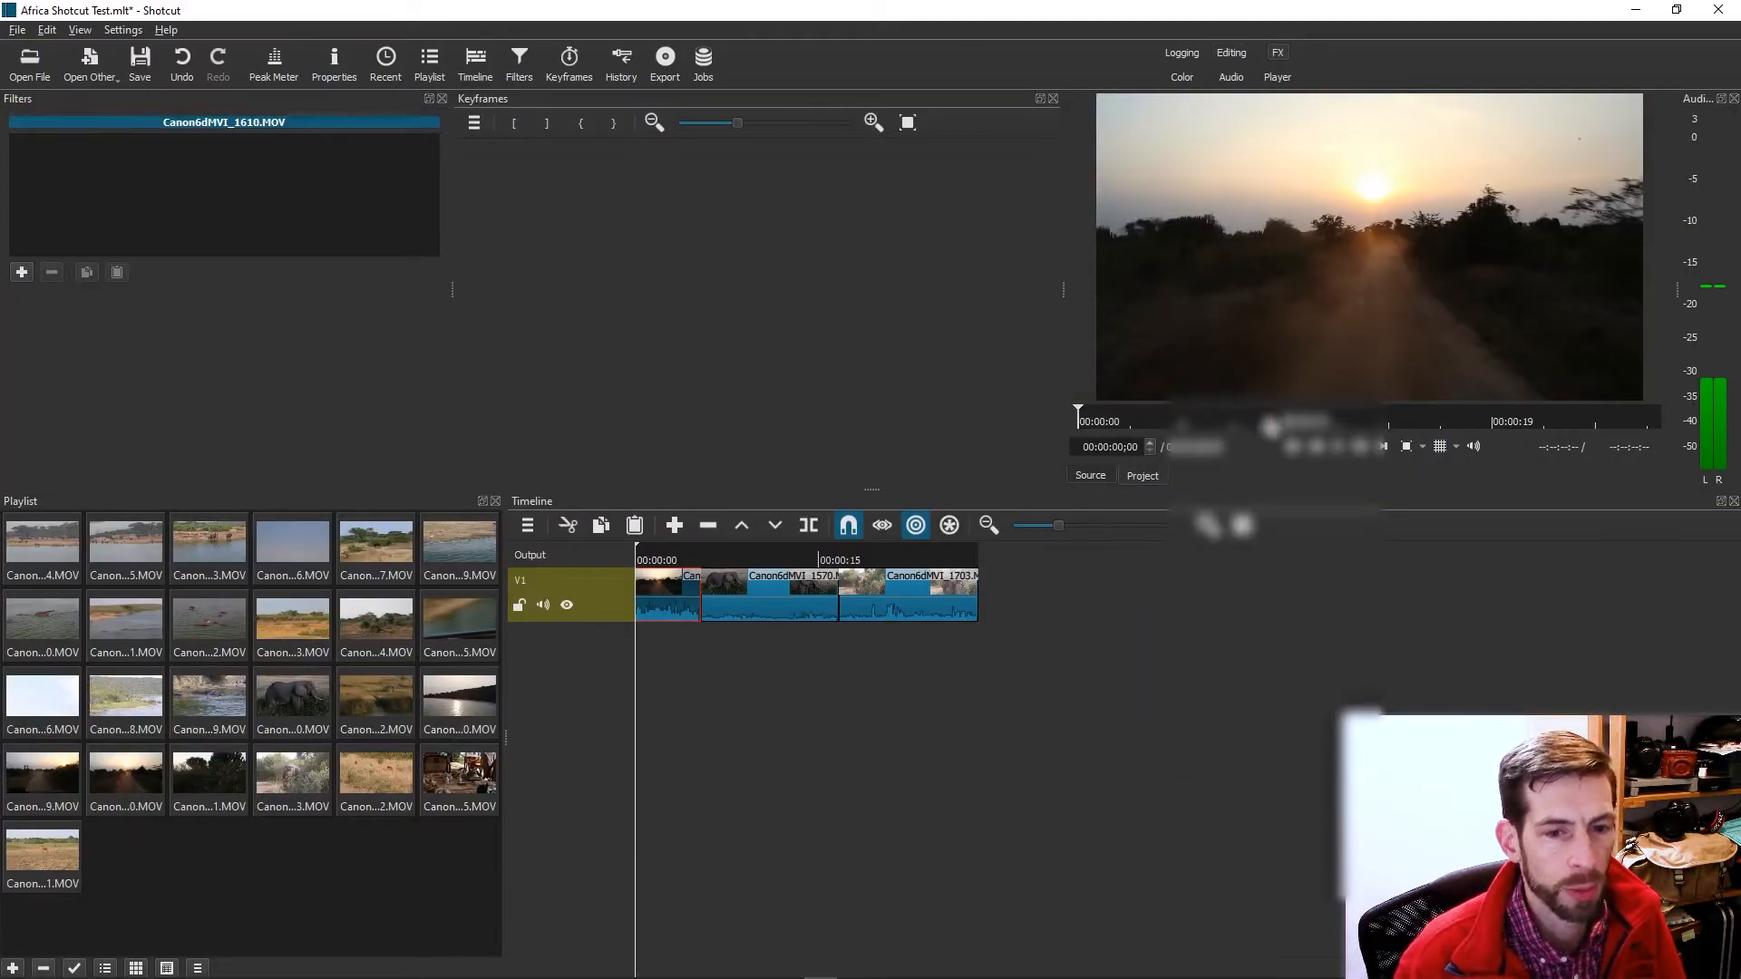
drag(871, 490, 835, 782)
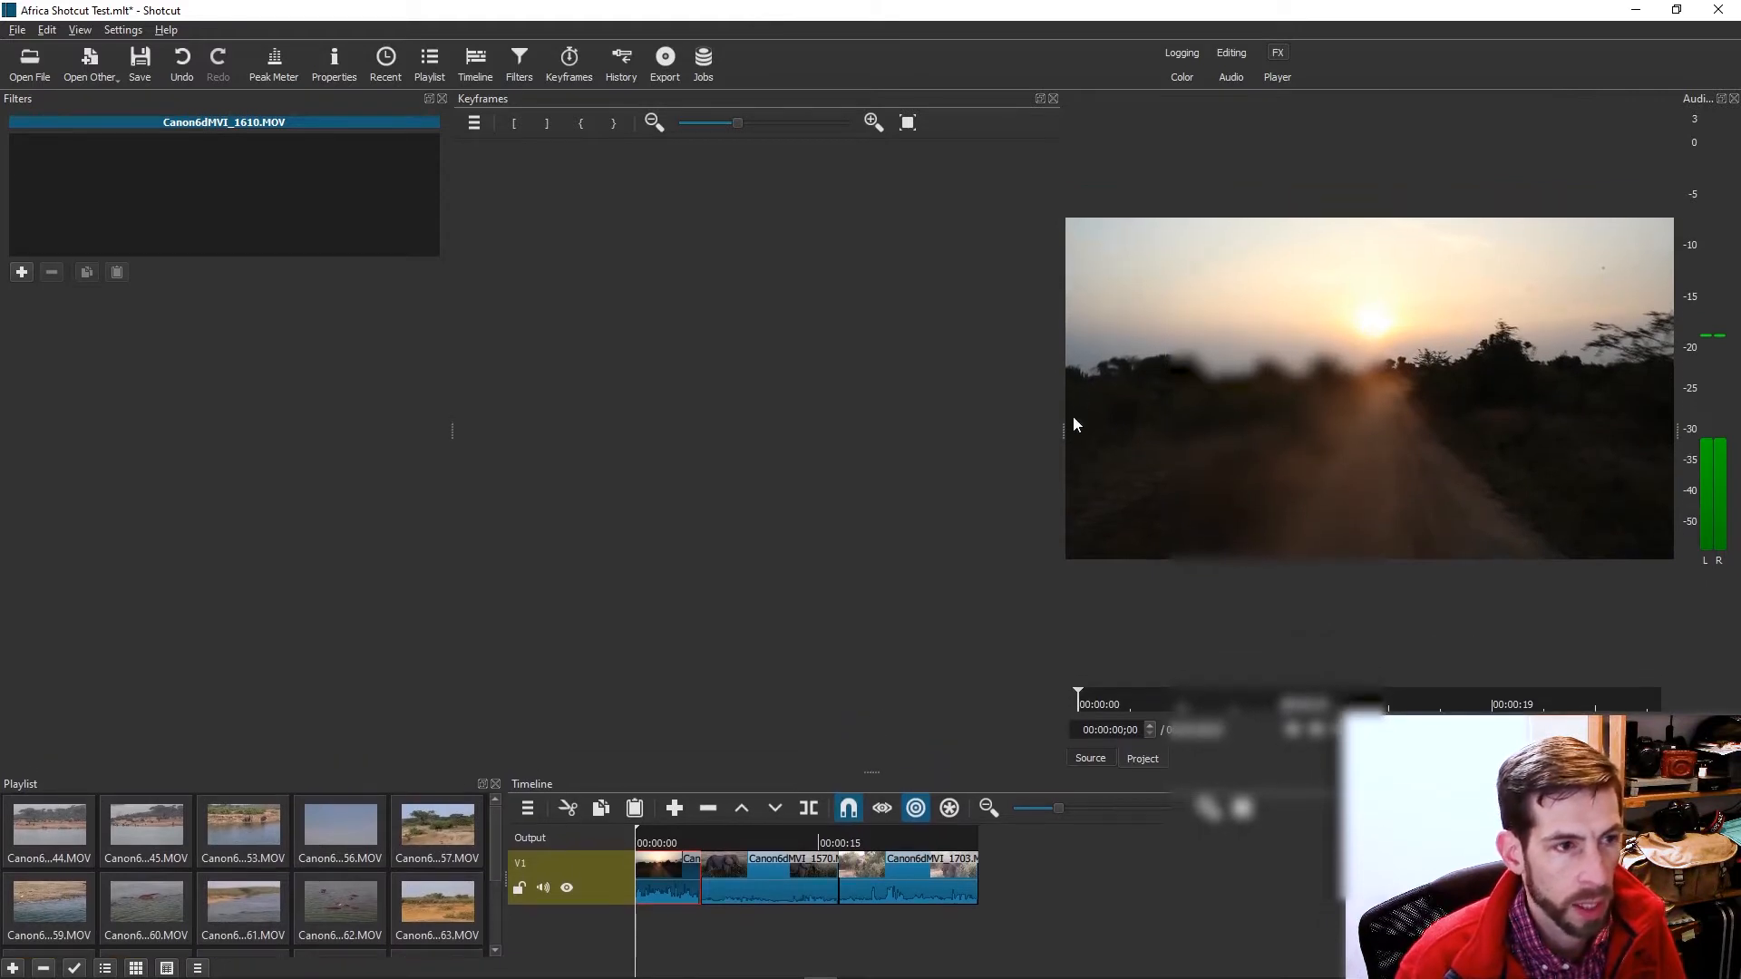
drag(1062, 426, 797, 431)
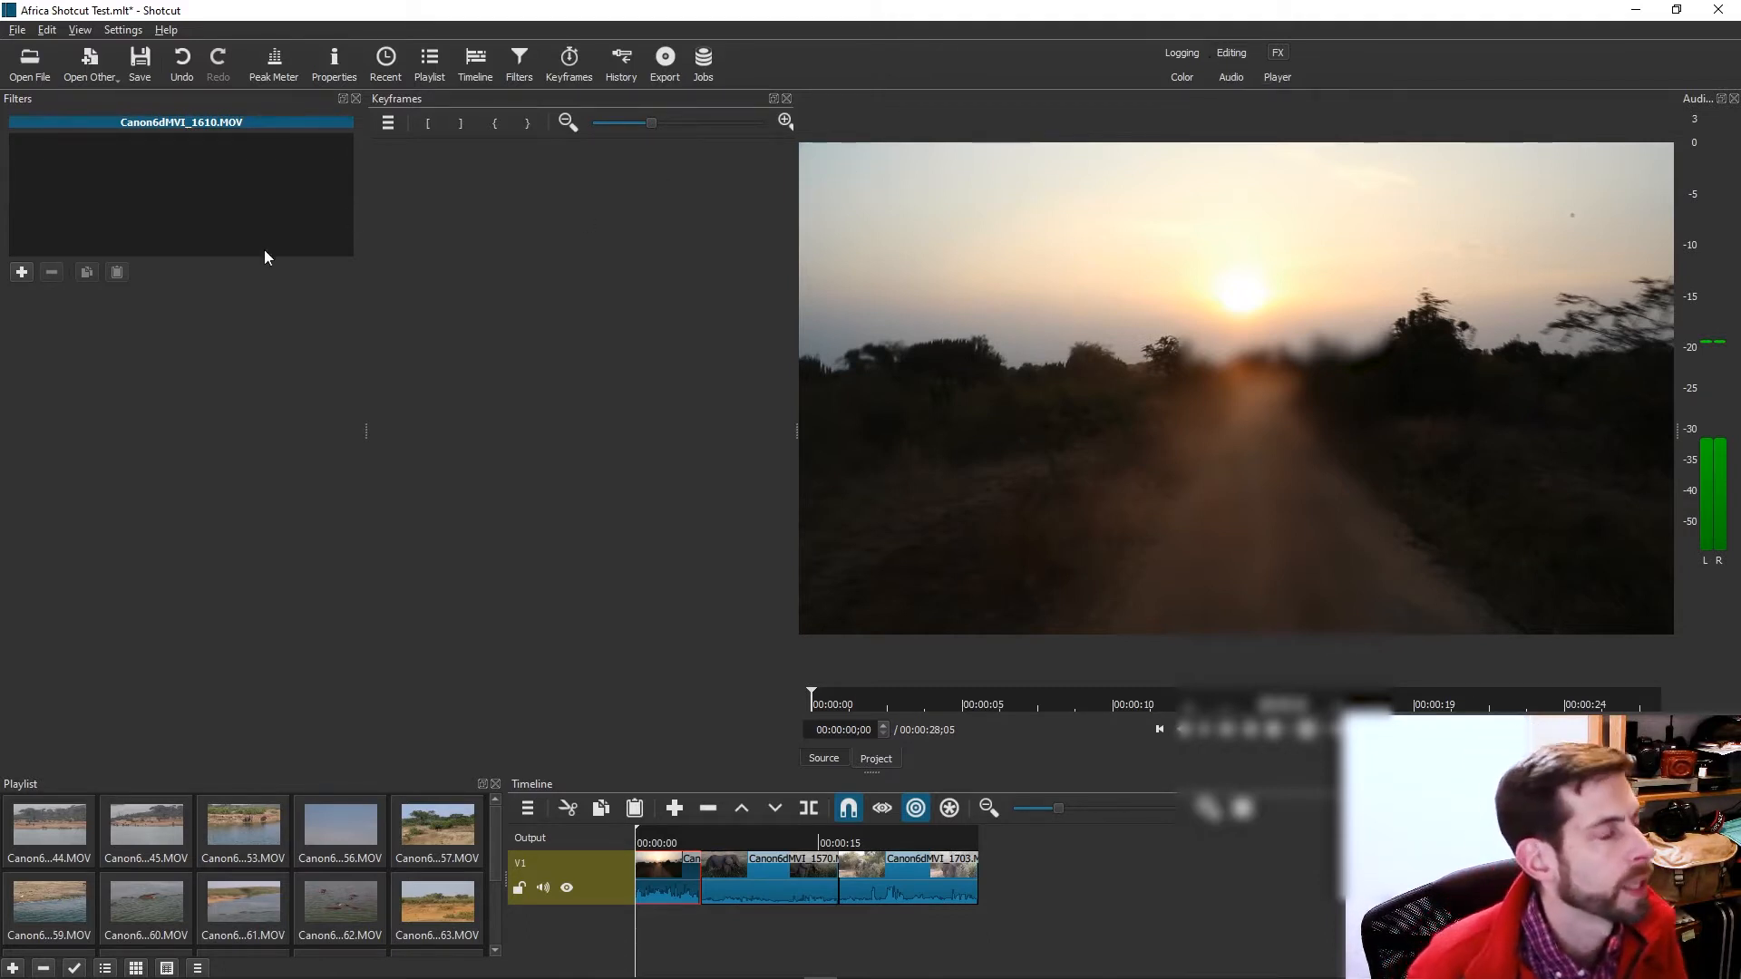
Add a Text: Rich filter to the first timeline clip, Canon6dMVI_1610.MOV.
click(665, 844)
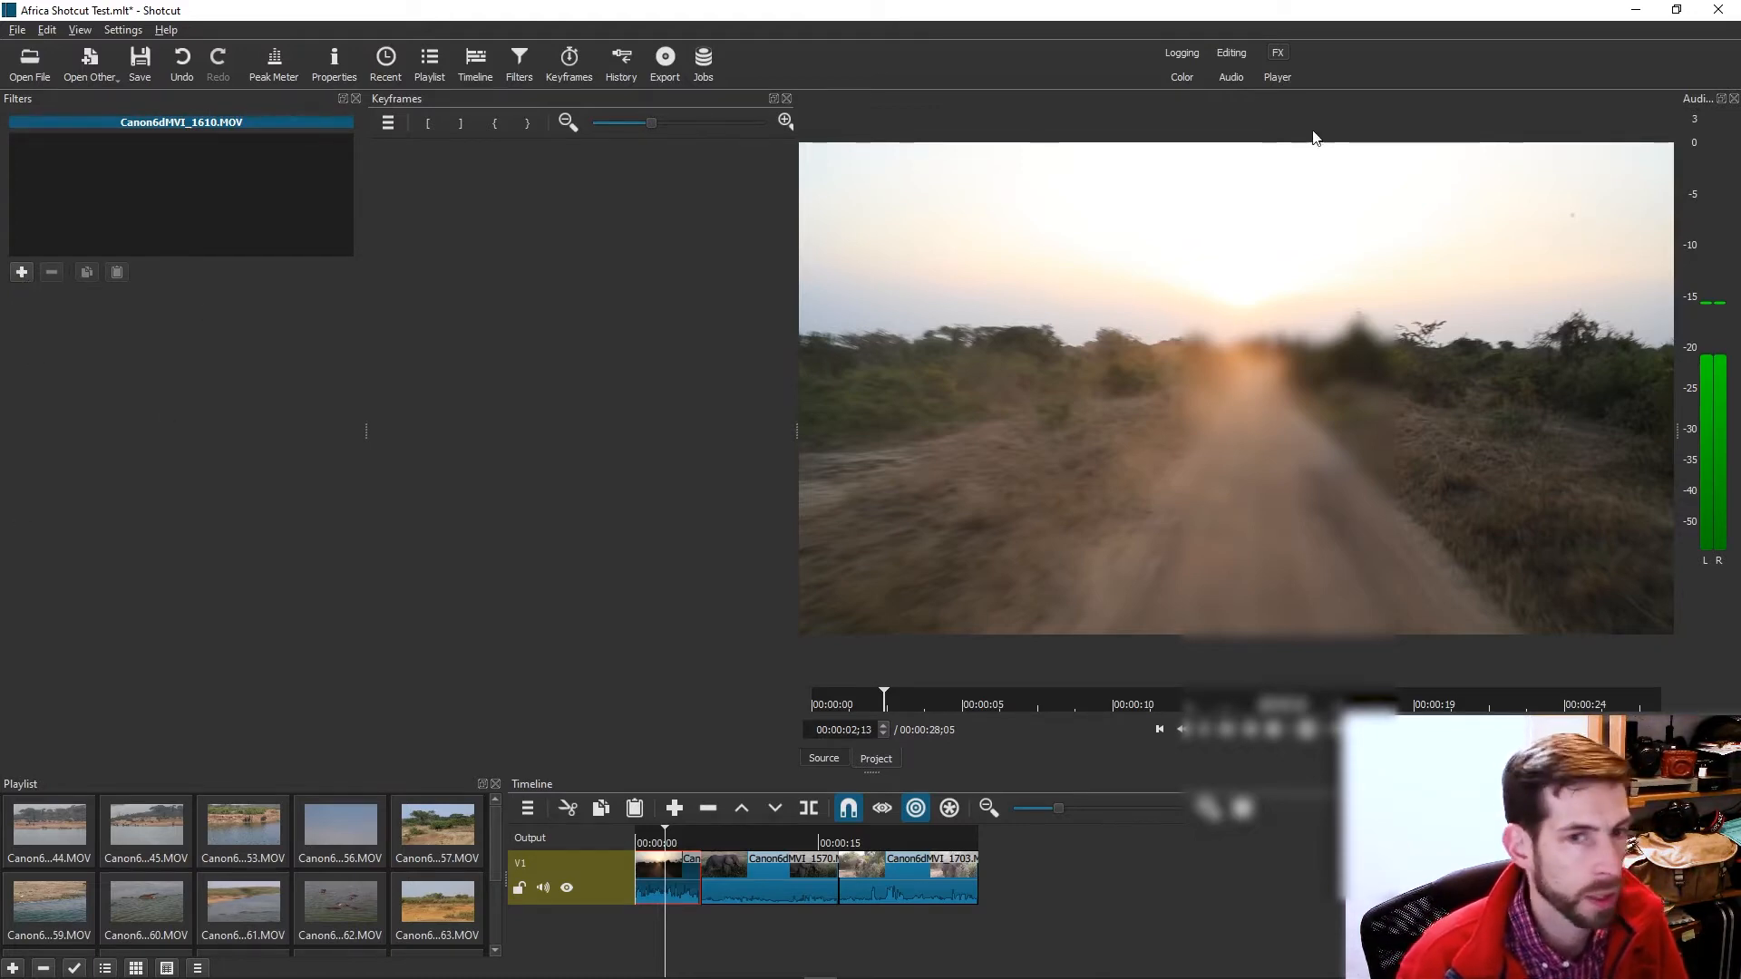
click(22, 273)
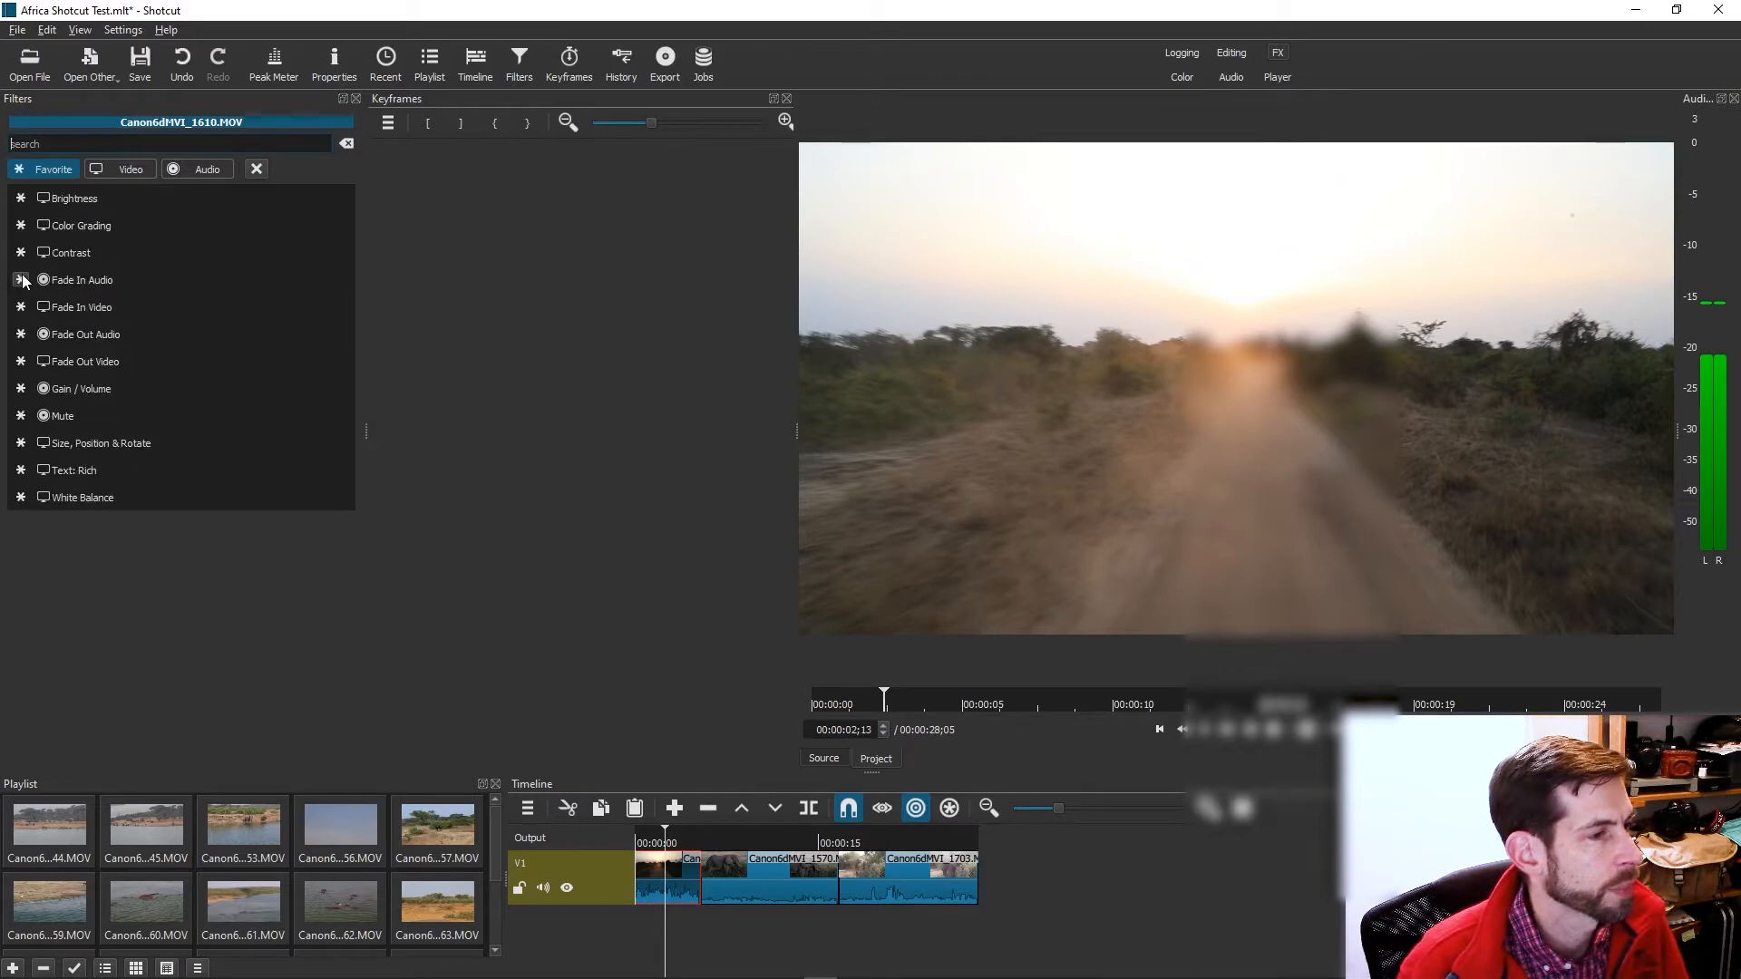
click(96, 480)
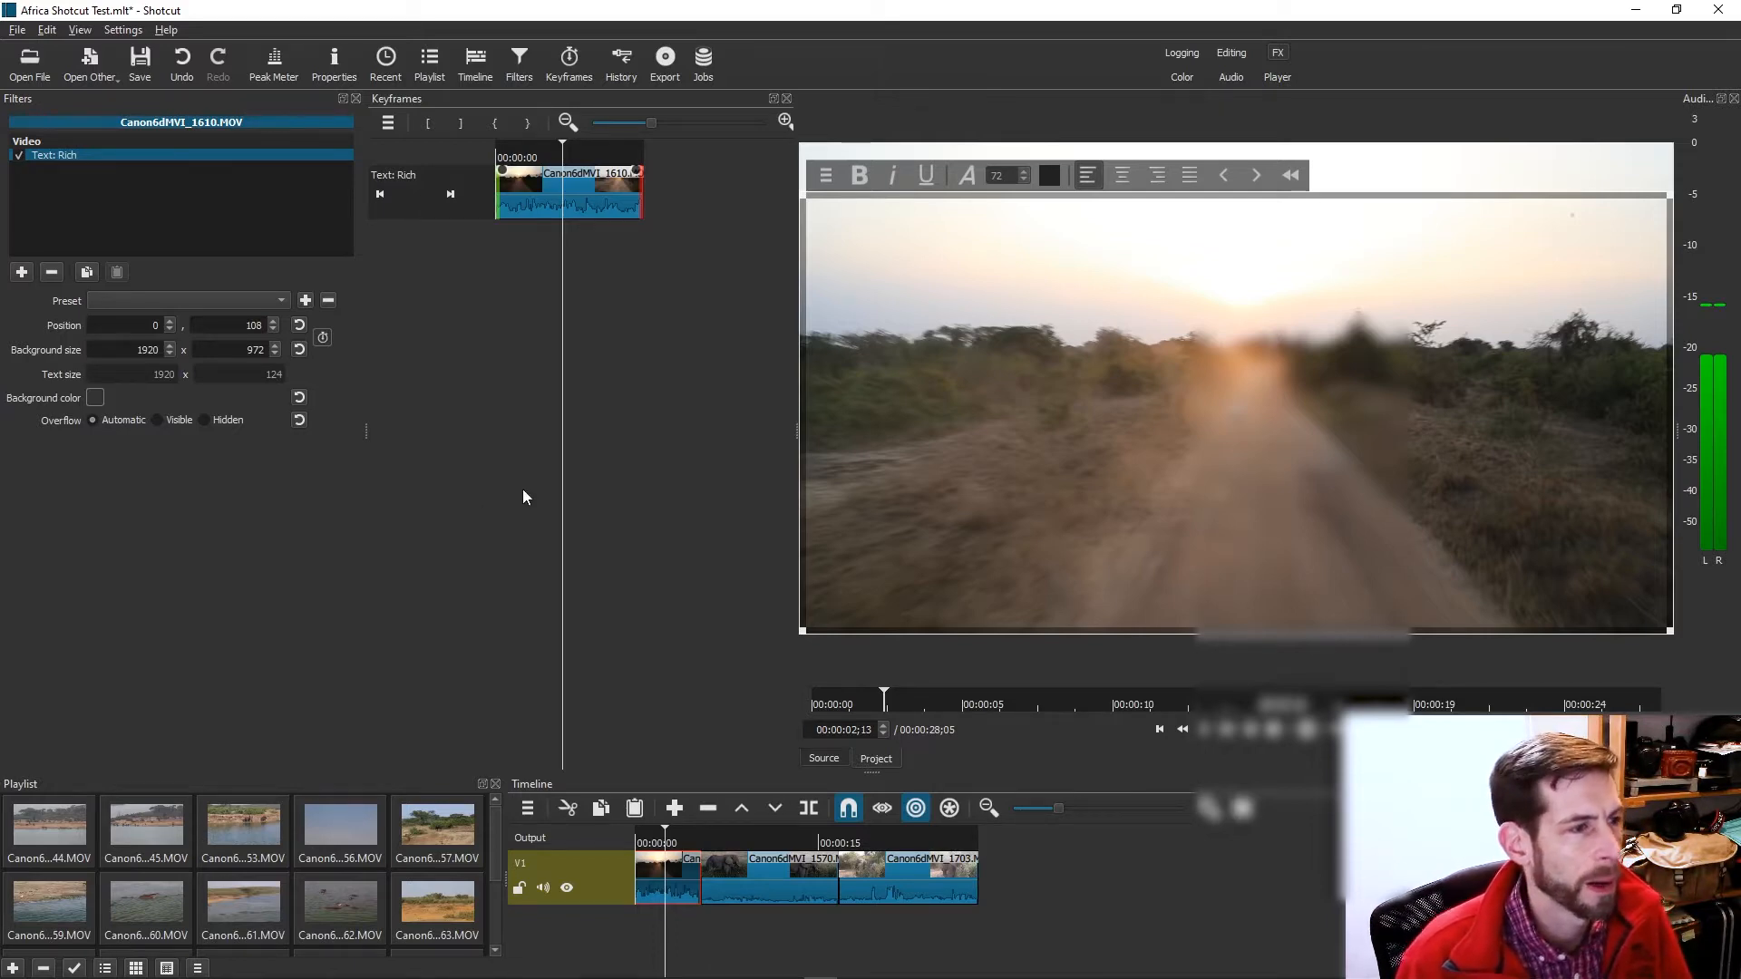
Enter the centred title AFRICA in the rich text box and set its text size to 114.
drag(558, 142, 515, 157)
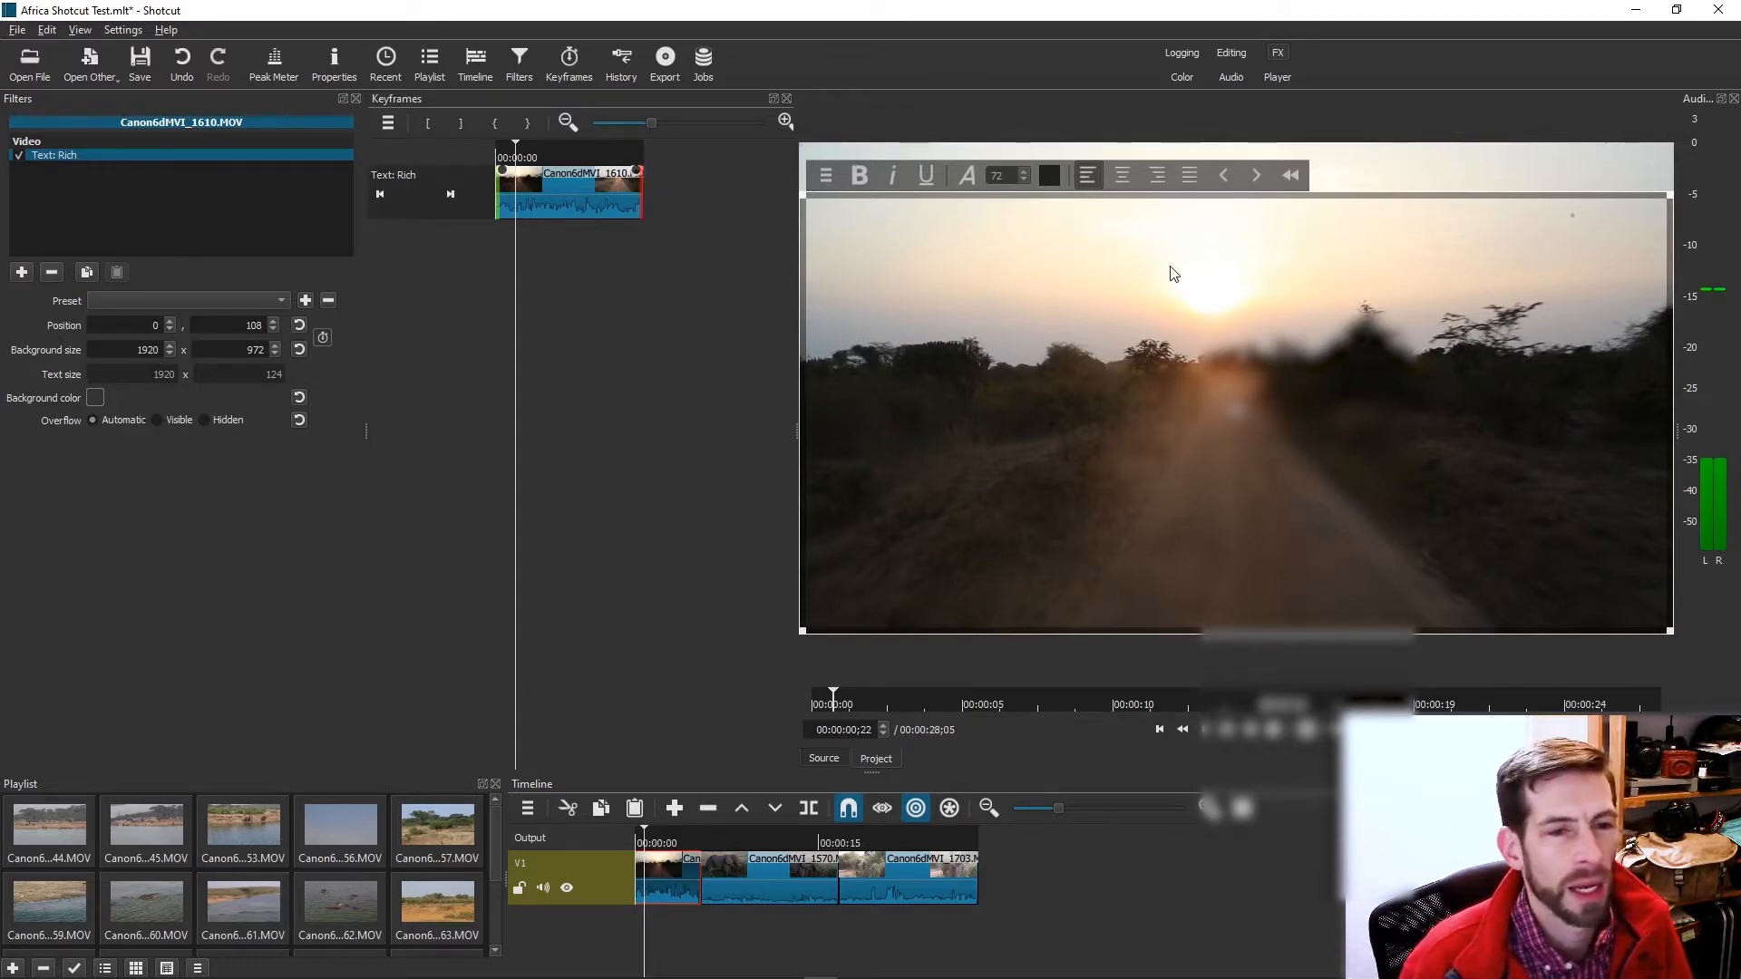
click(1123, 177)
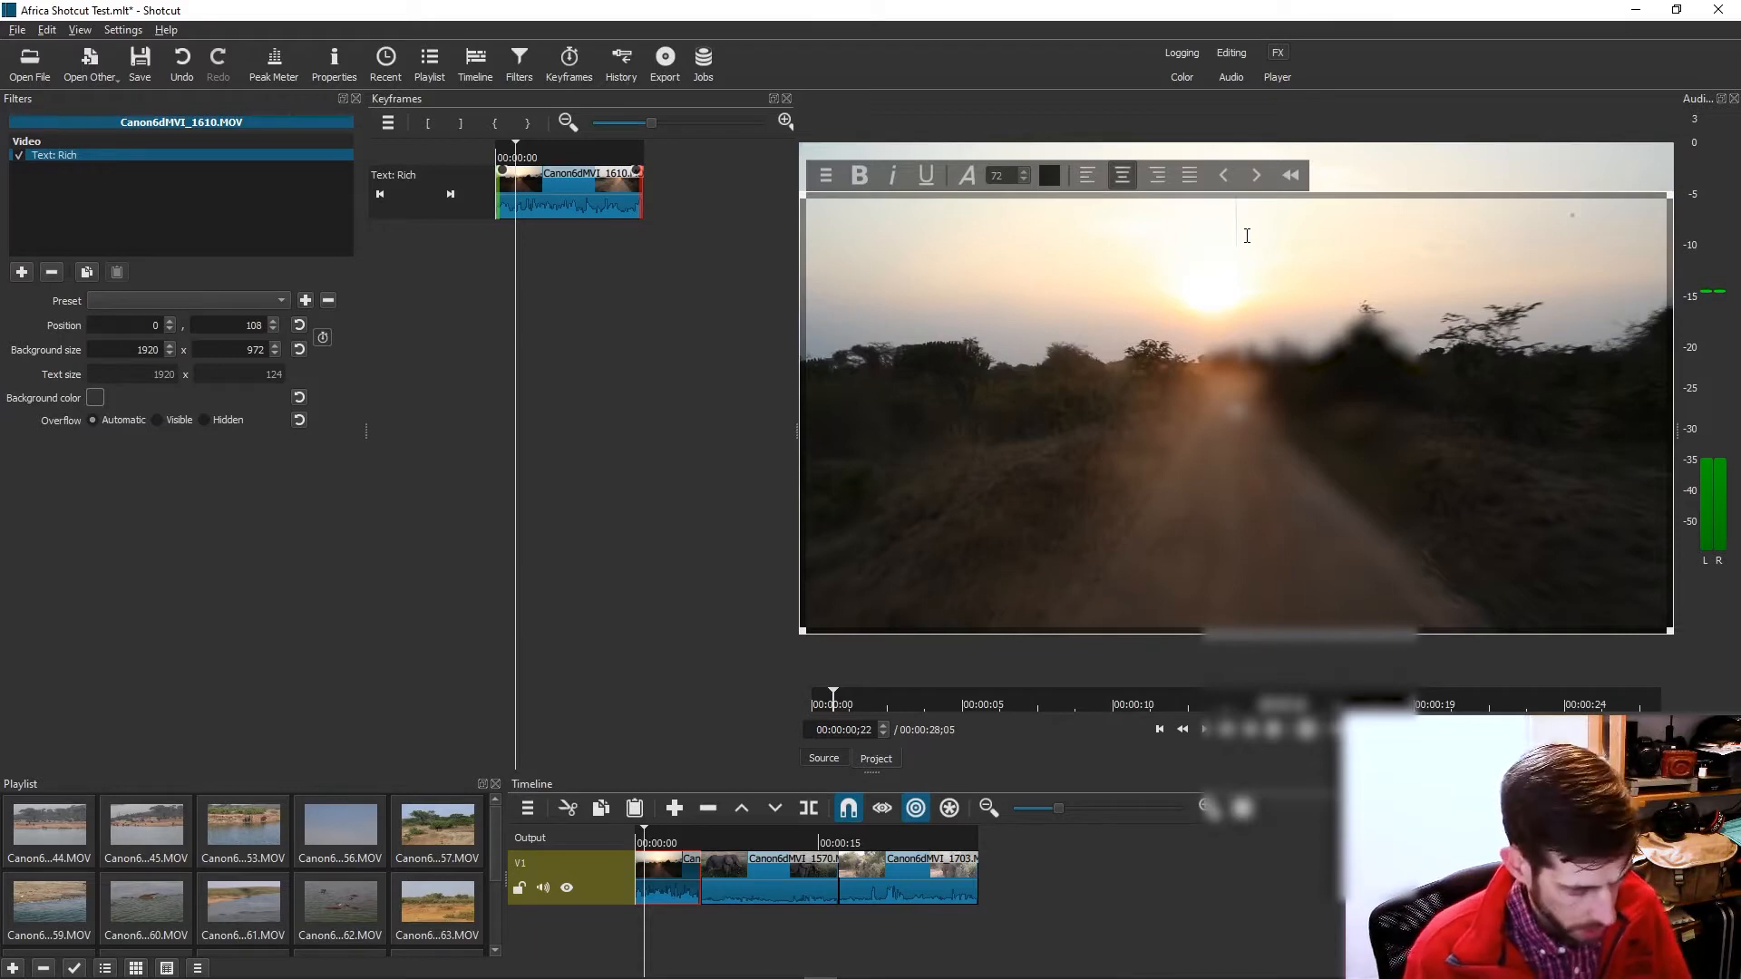
key(BackSpace)
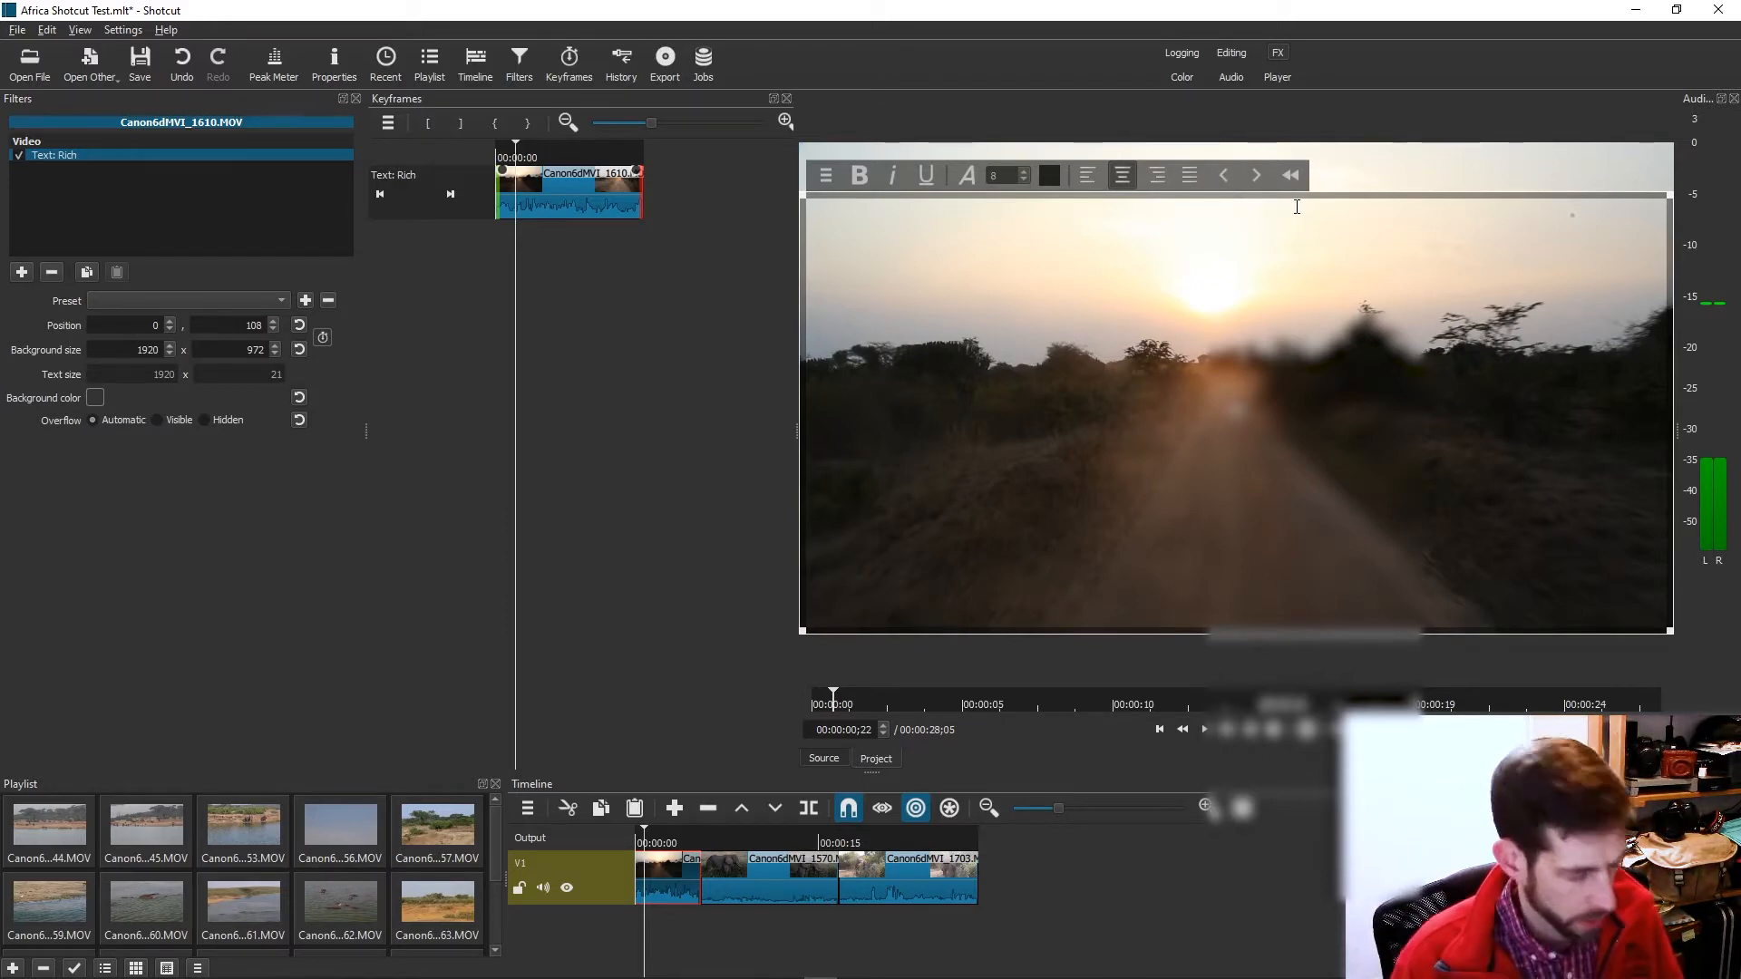
drag(1298, 212, 1188, 199)
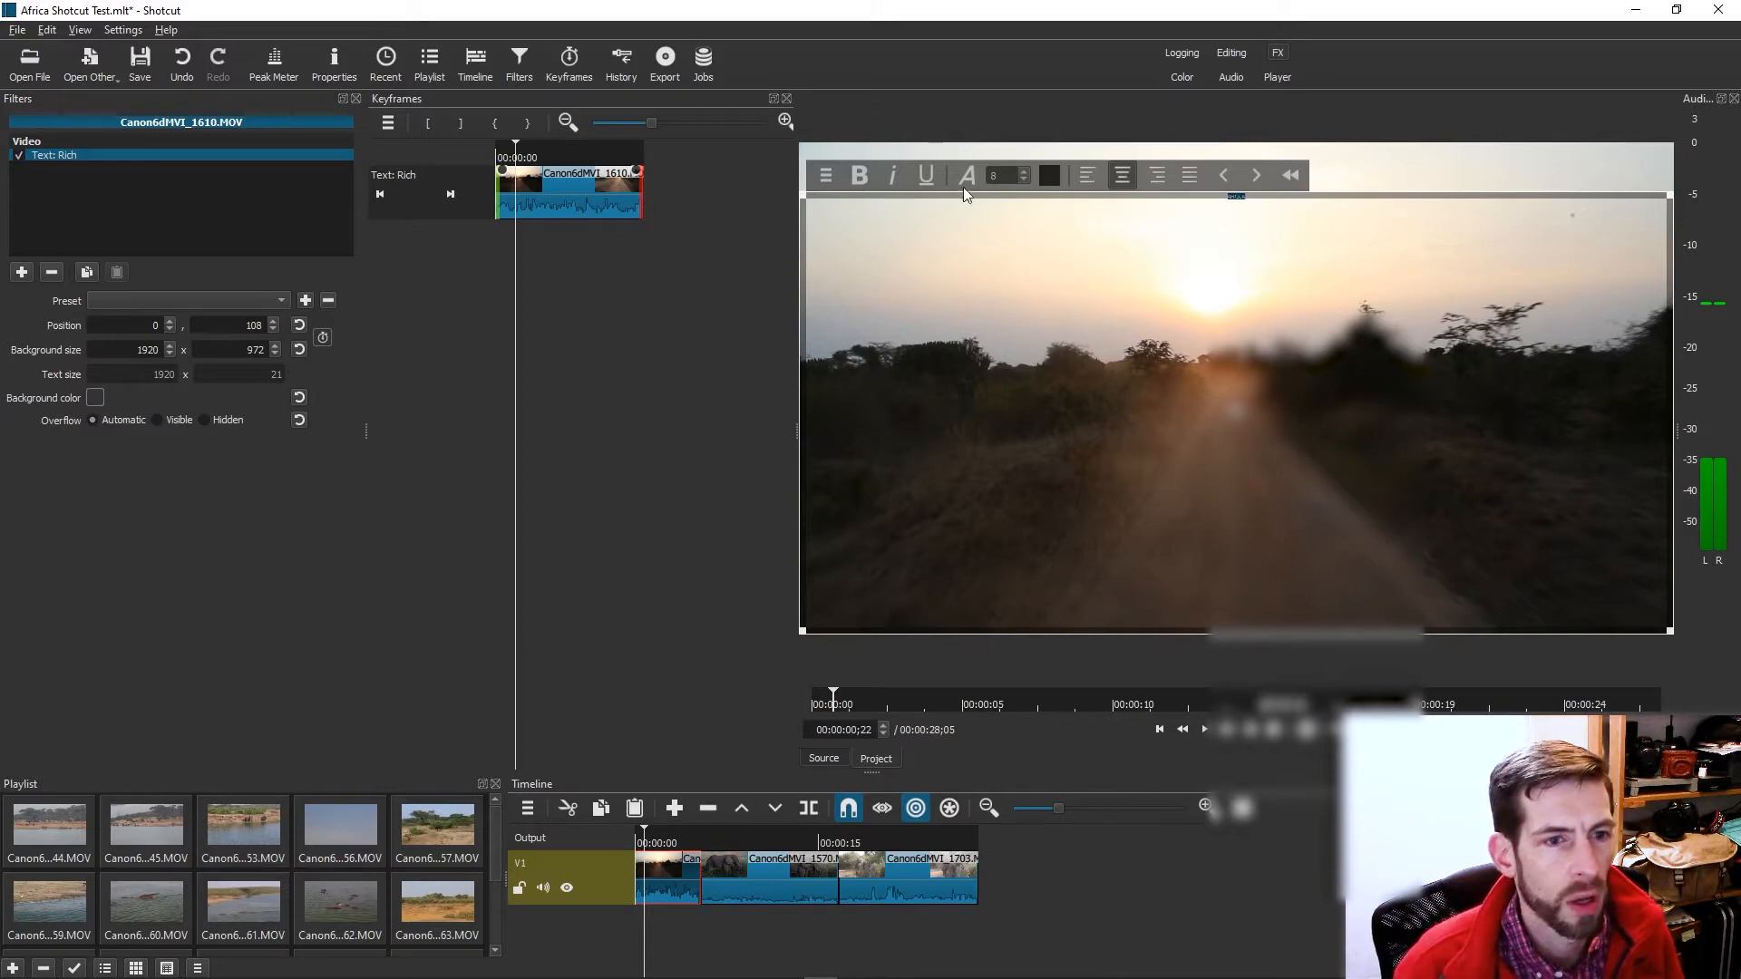
click(1025, 171)
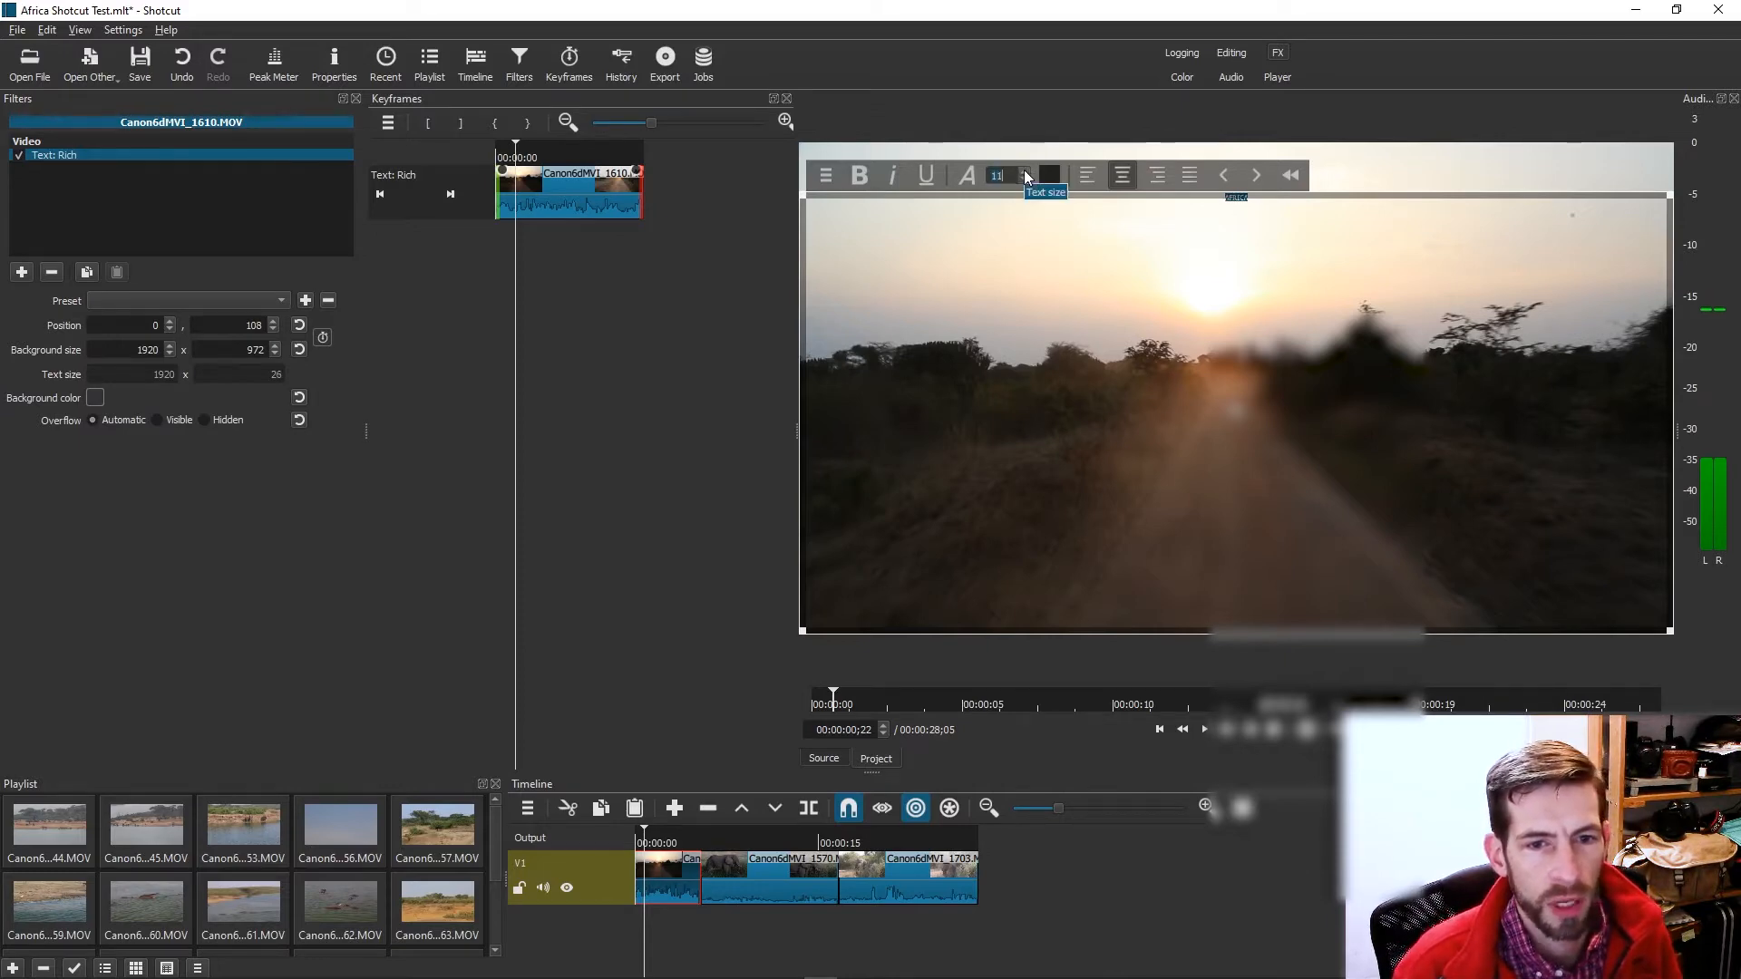
drag(1024, 170, 1025, 171)
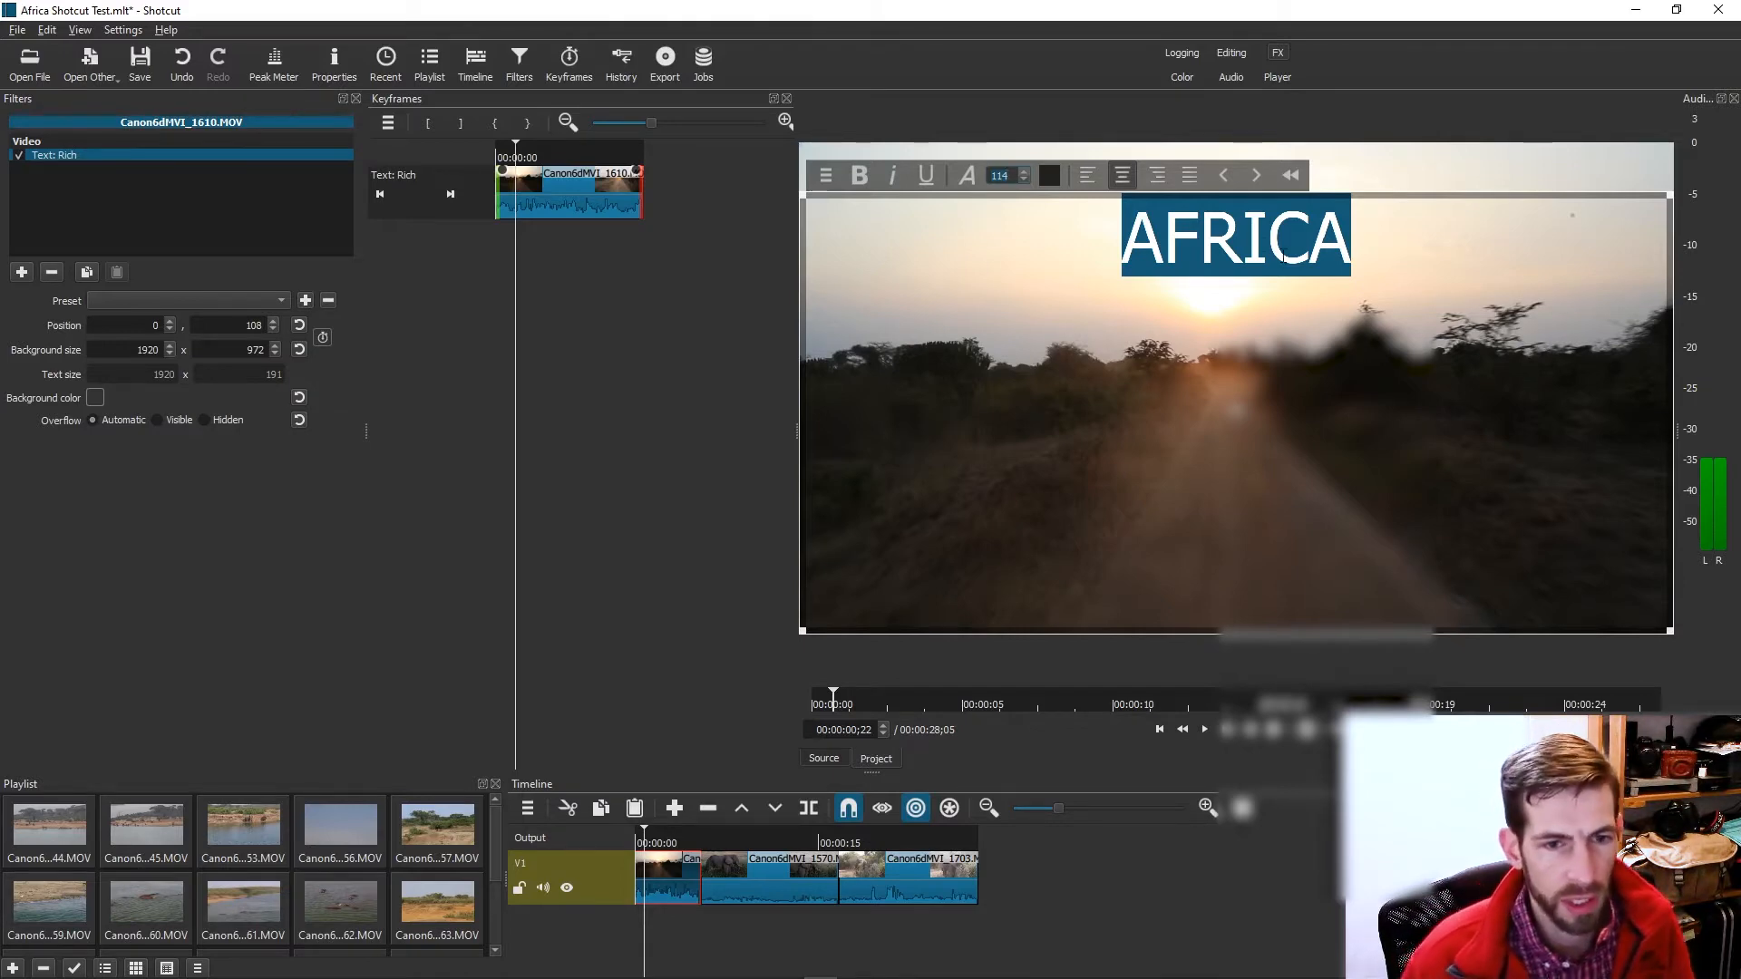
Insert a space between each pair of letters in the AFRICA title.
click(1168, 248)
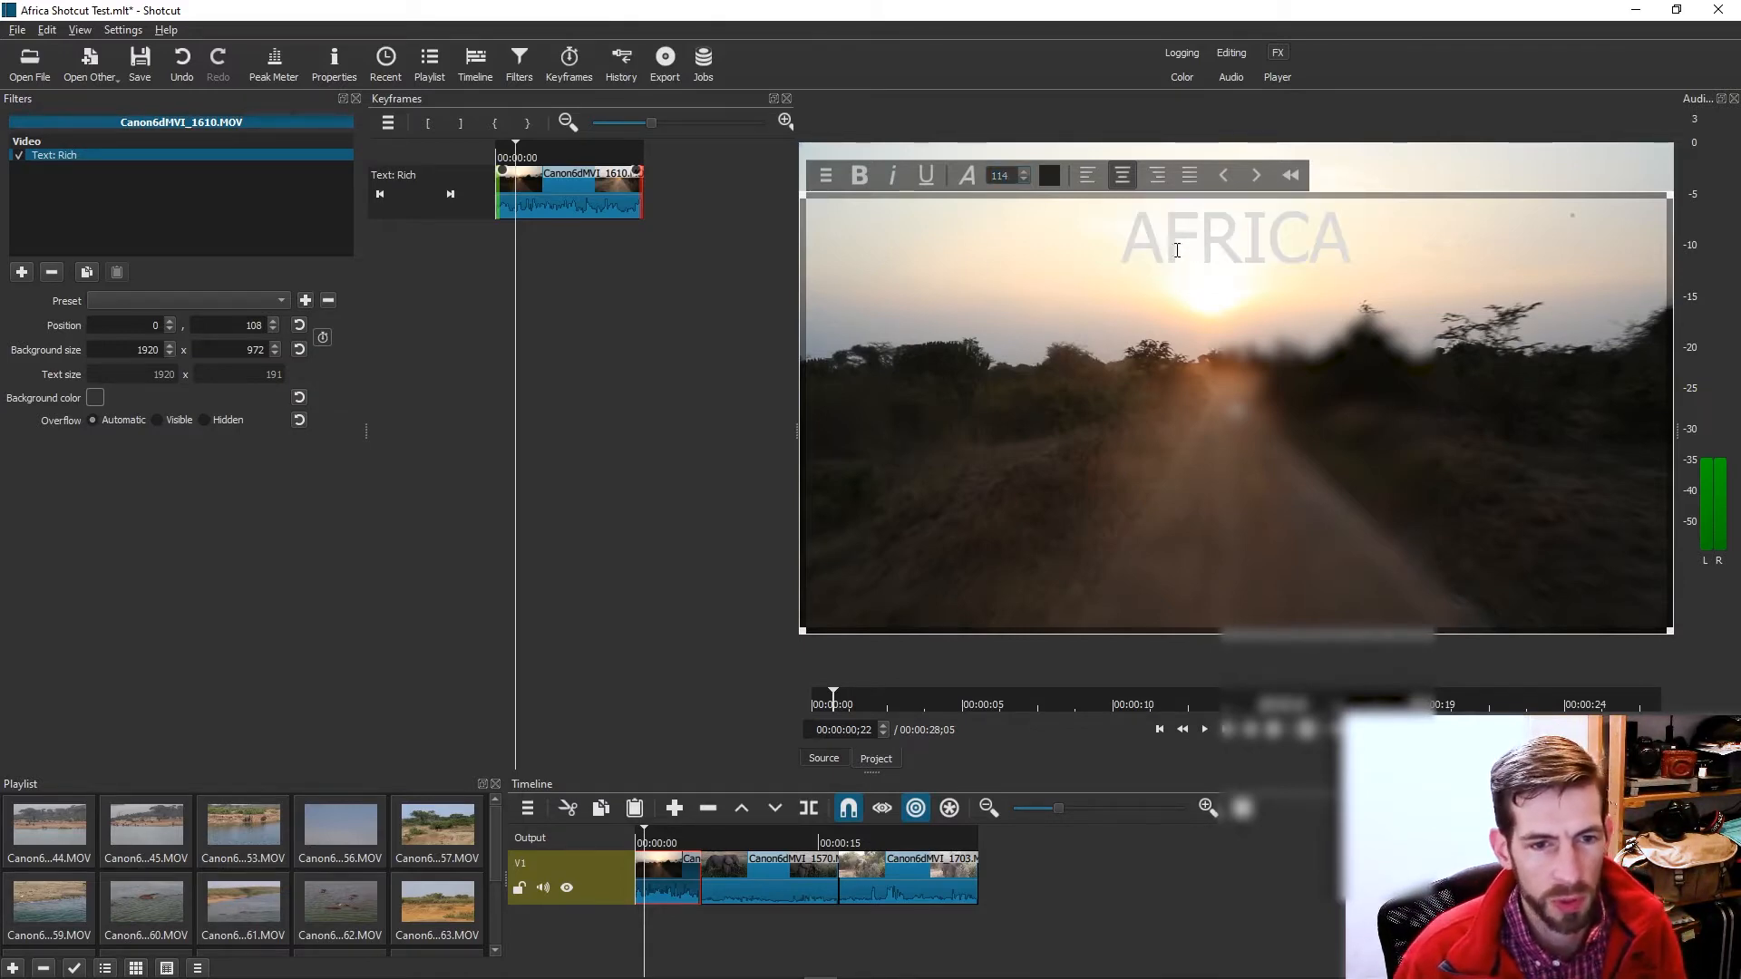
click(1202, 251)
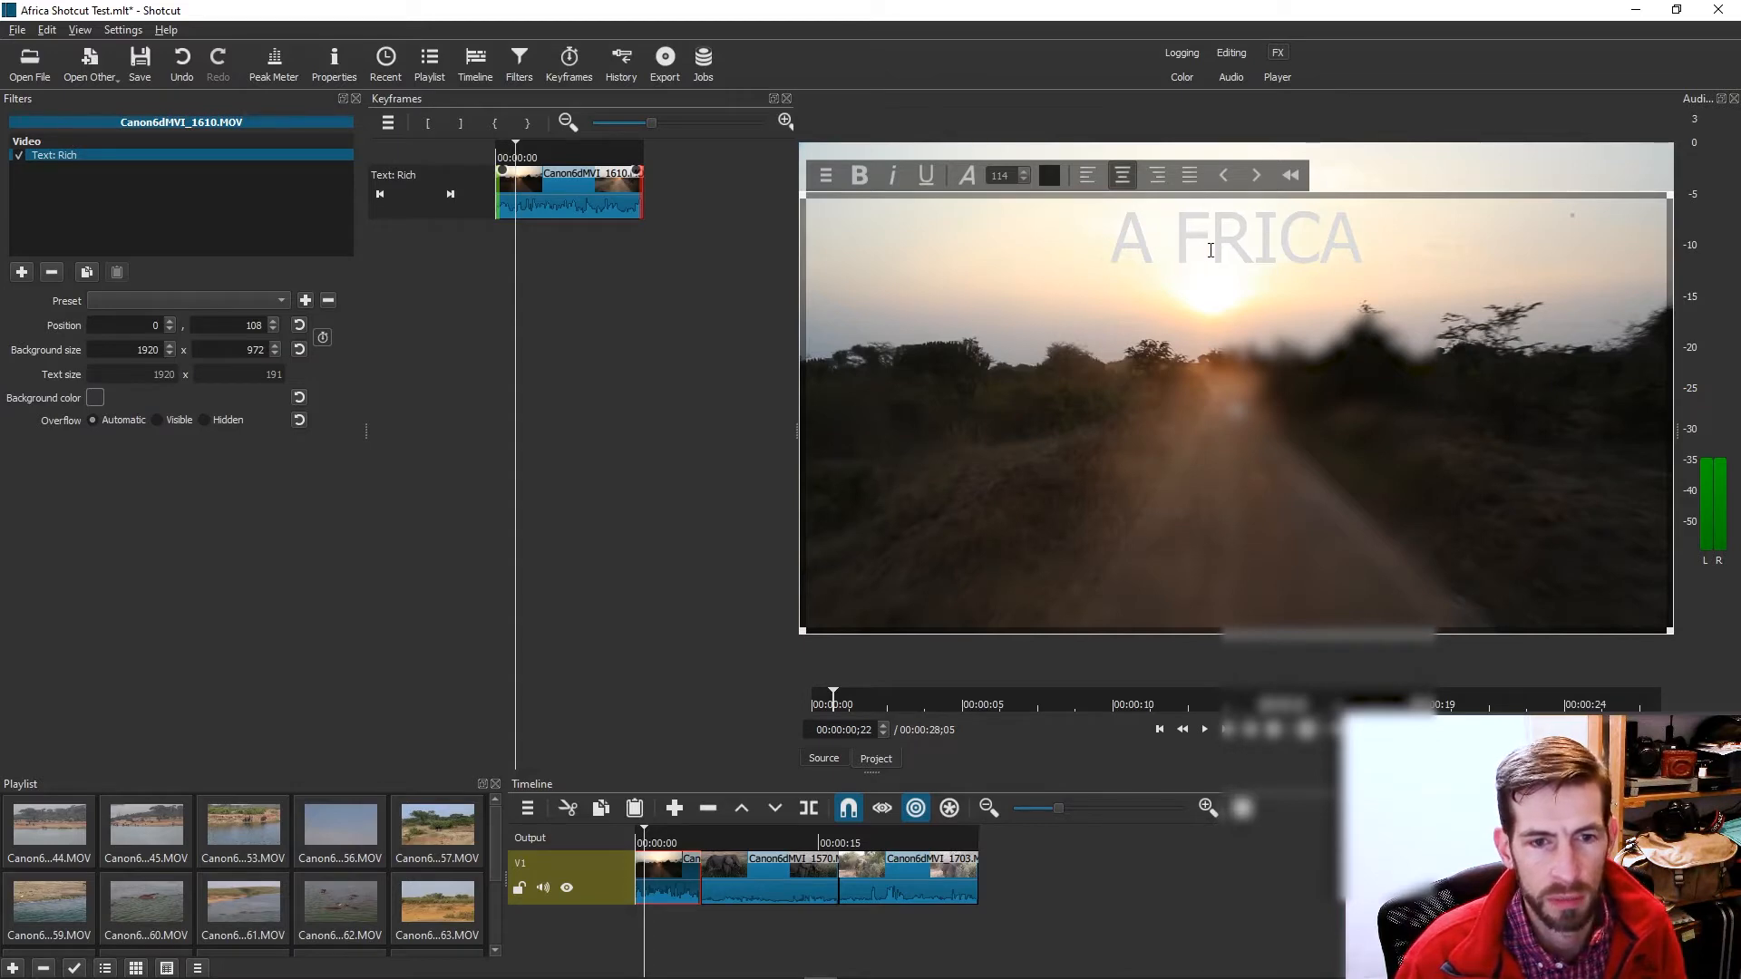
click(1267, 259)
click(1300, 256)
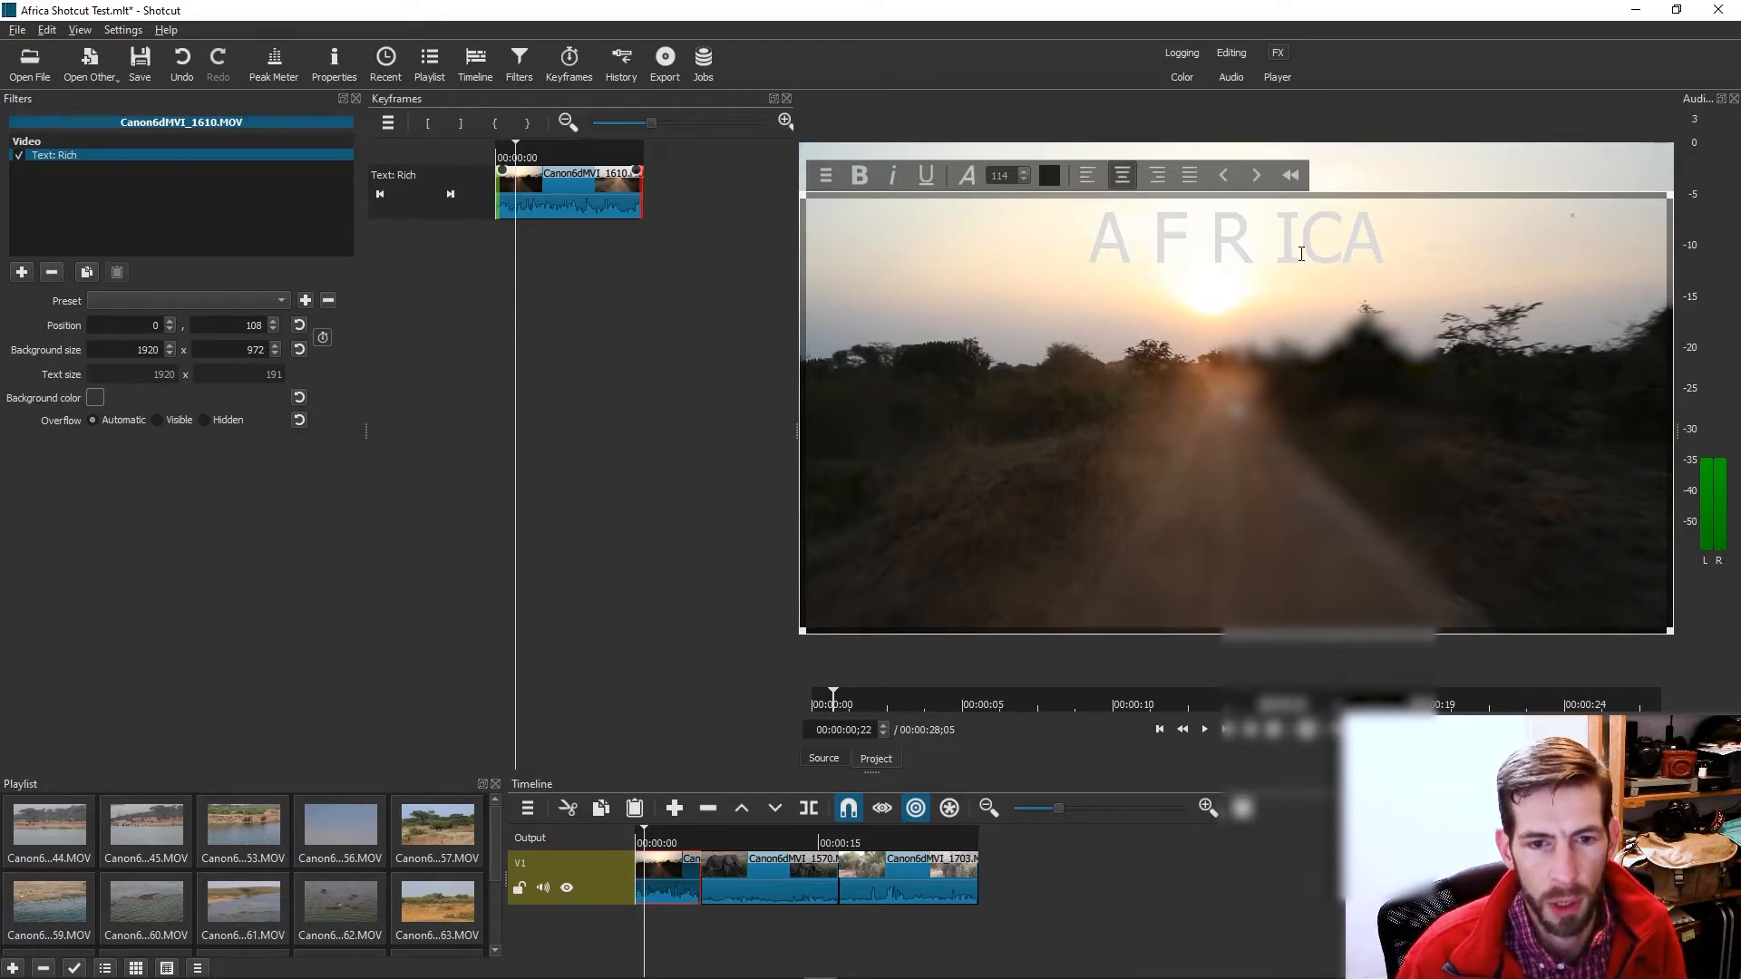
click(1350, 263)
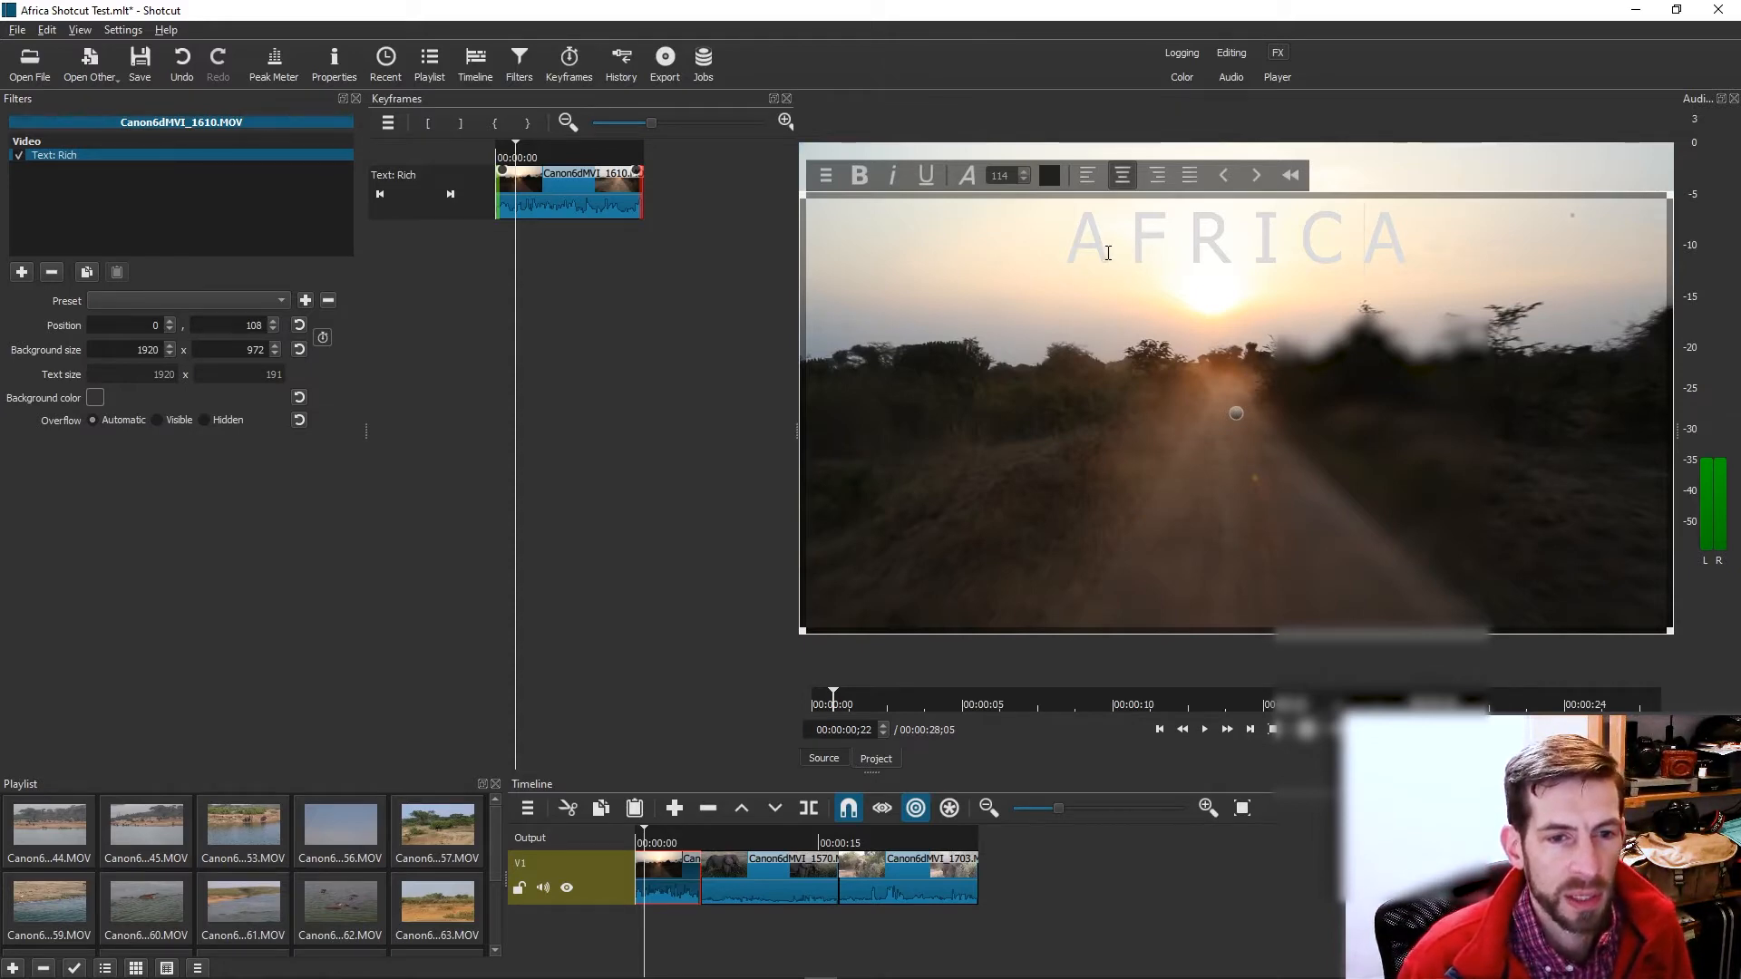
Set the text size of the title's first letter A to 160.
drag(1110, 250, 1084, 253)
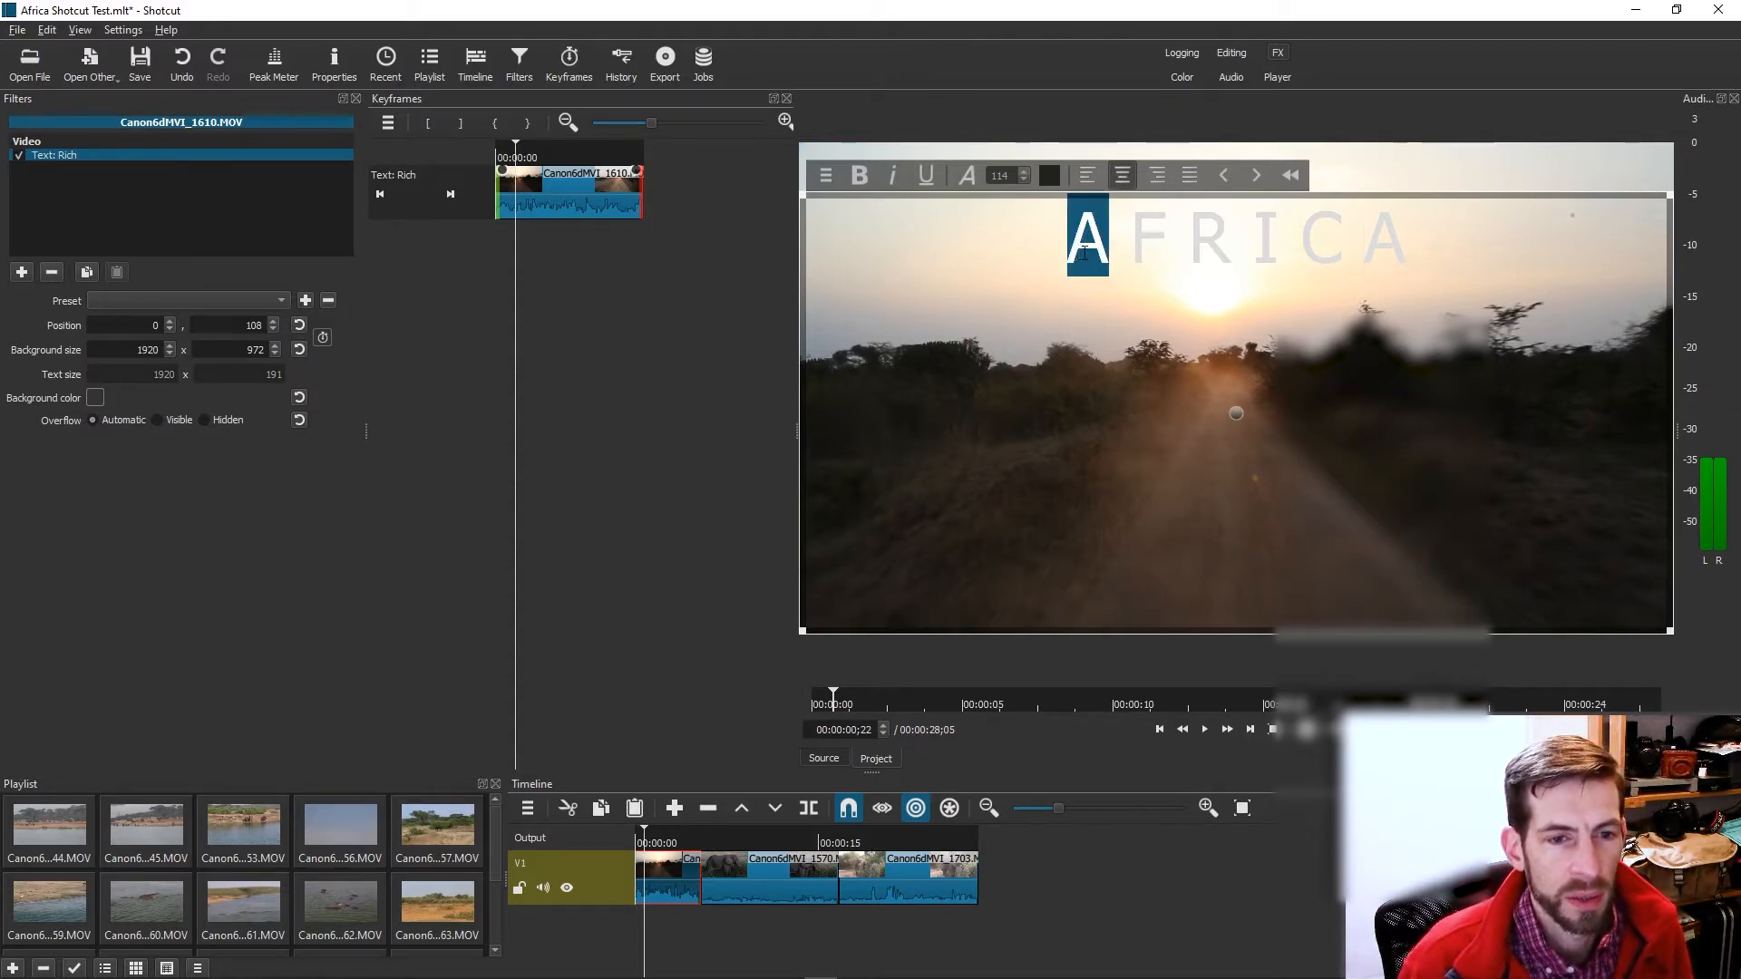
click(1025, 170)
click(1025, 171)
click(1024, 171)
drag(1026, 172, 1027, 170)
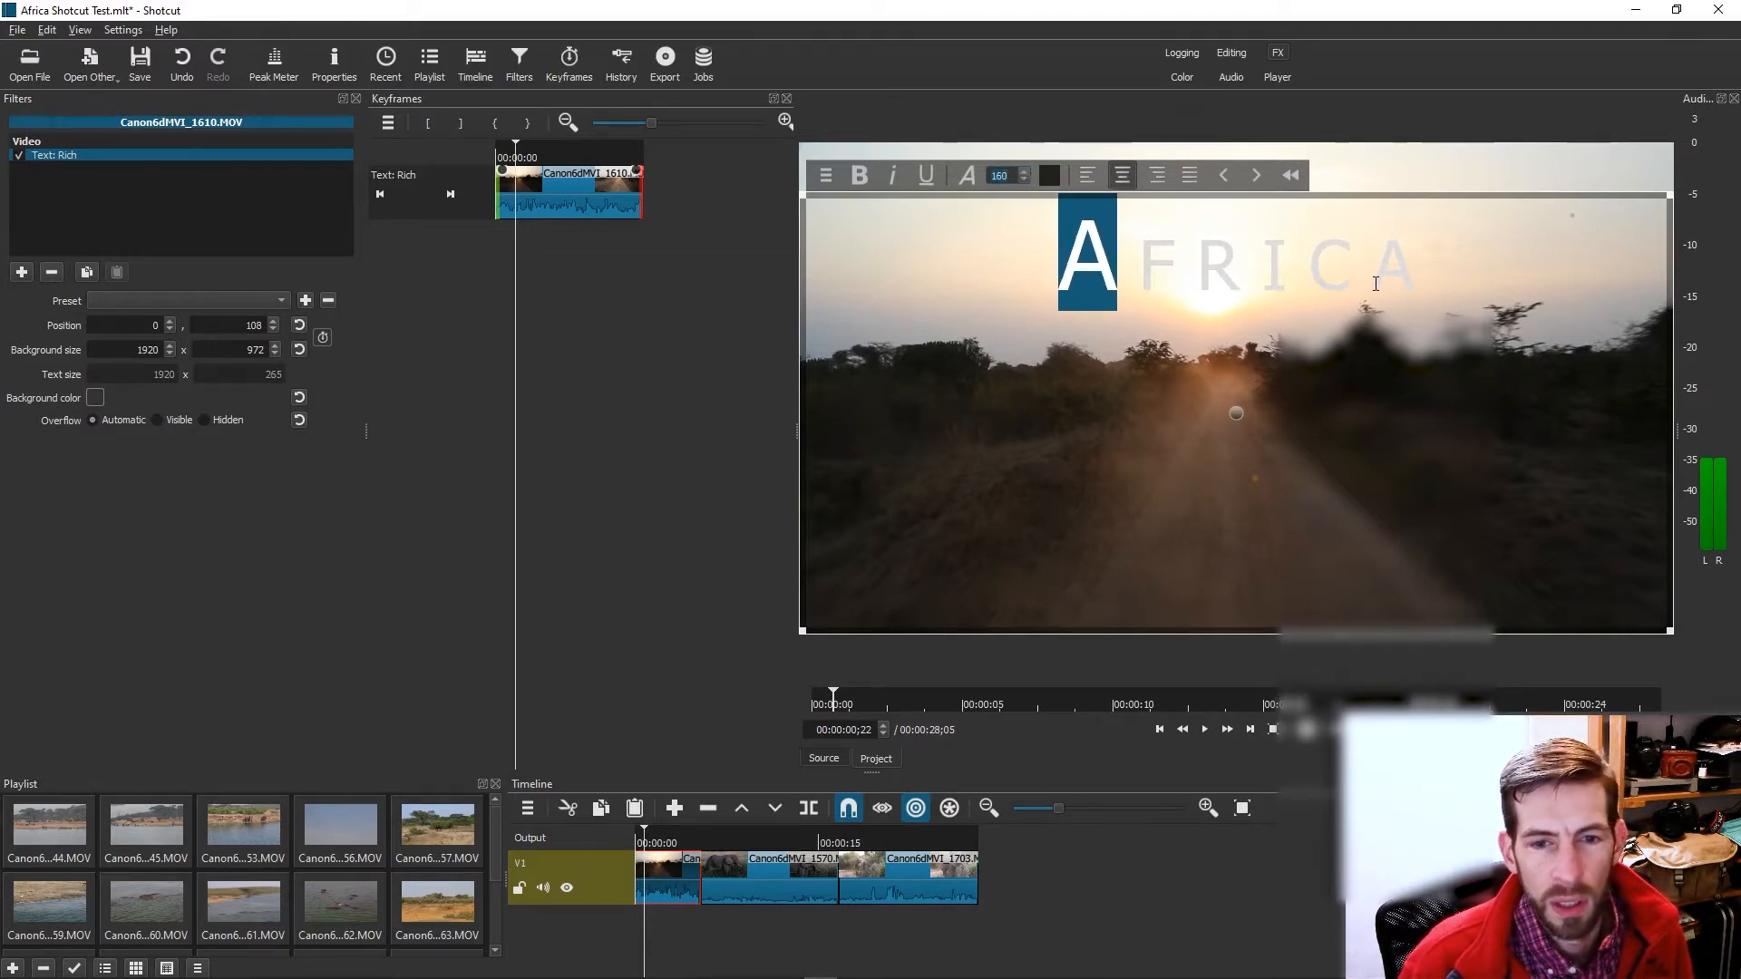
Set the text size of the title's final letter A to 160.
drag(1375, 284, 1417, 284)
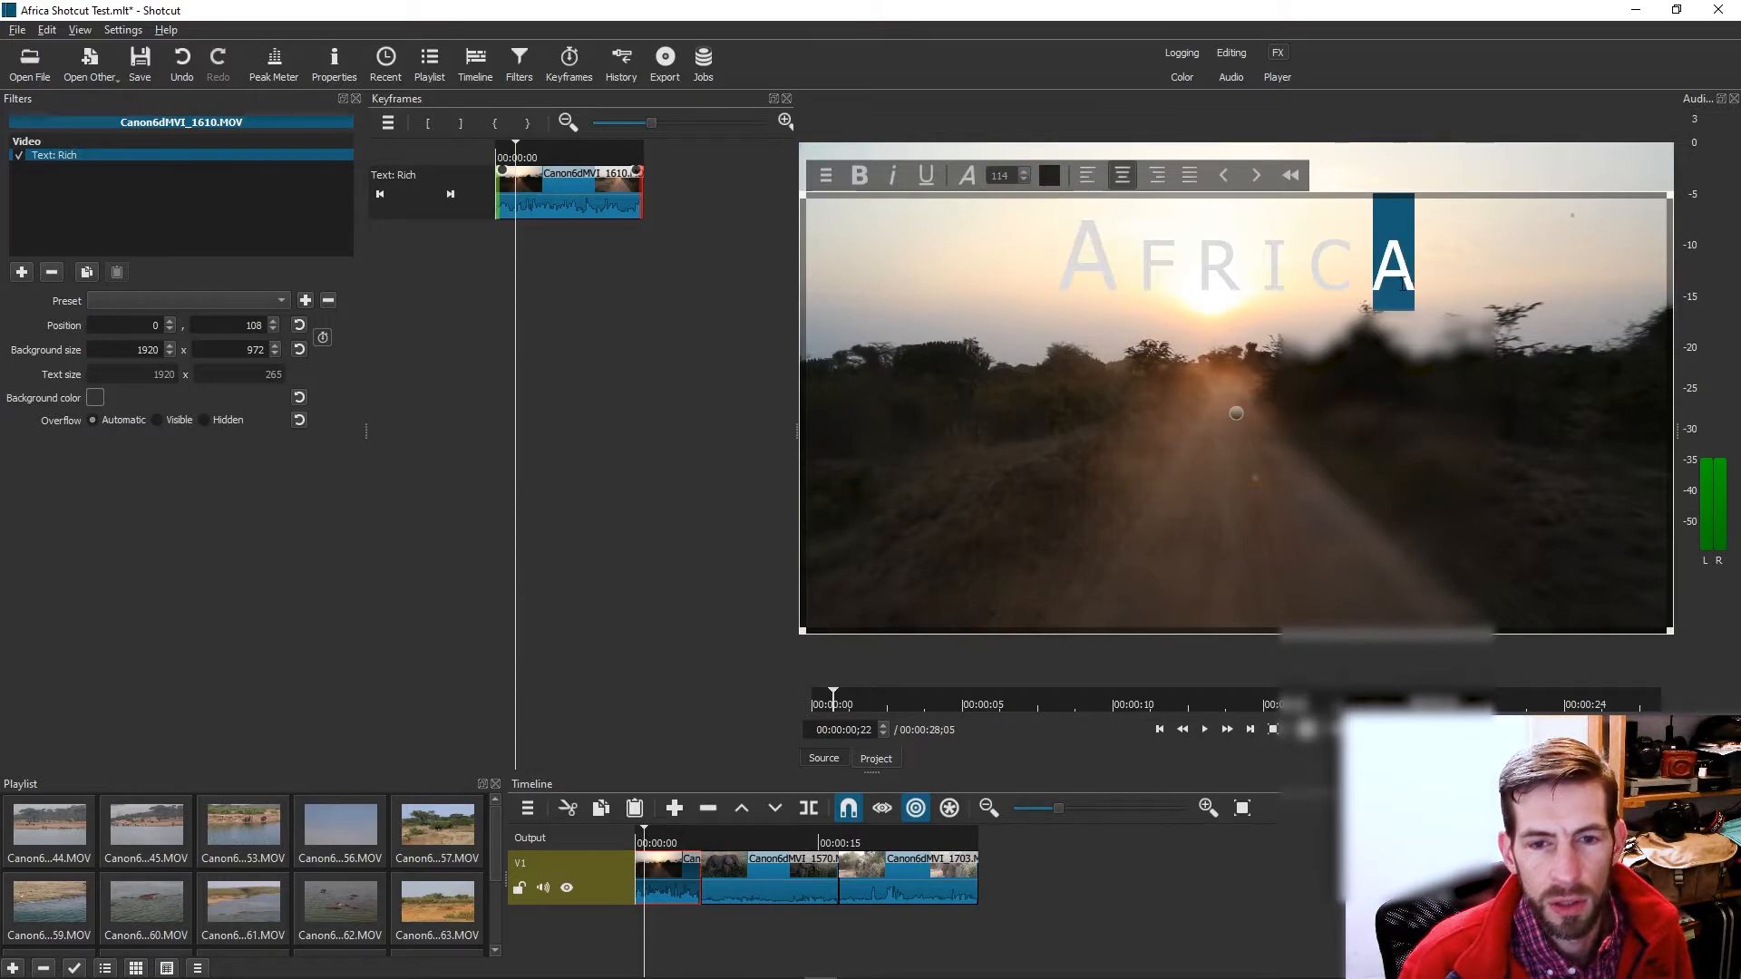
click(1024, 172)
click(1024, 172)
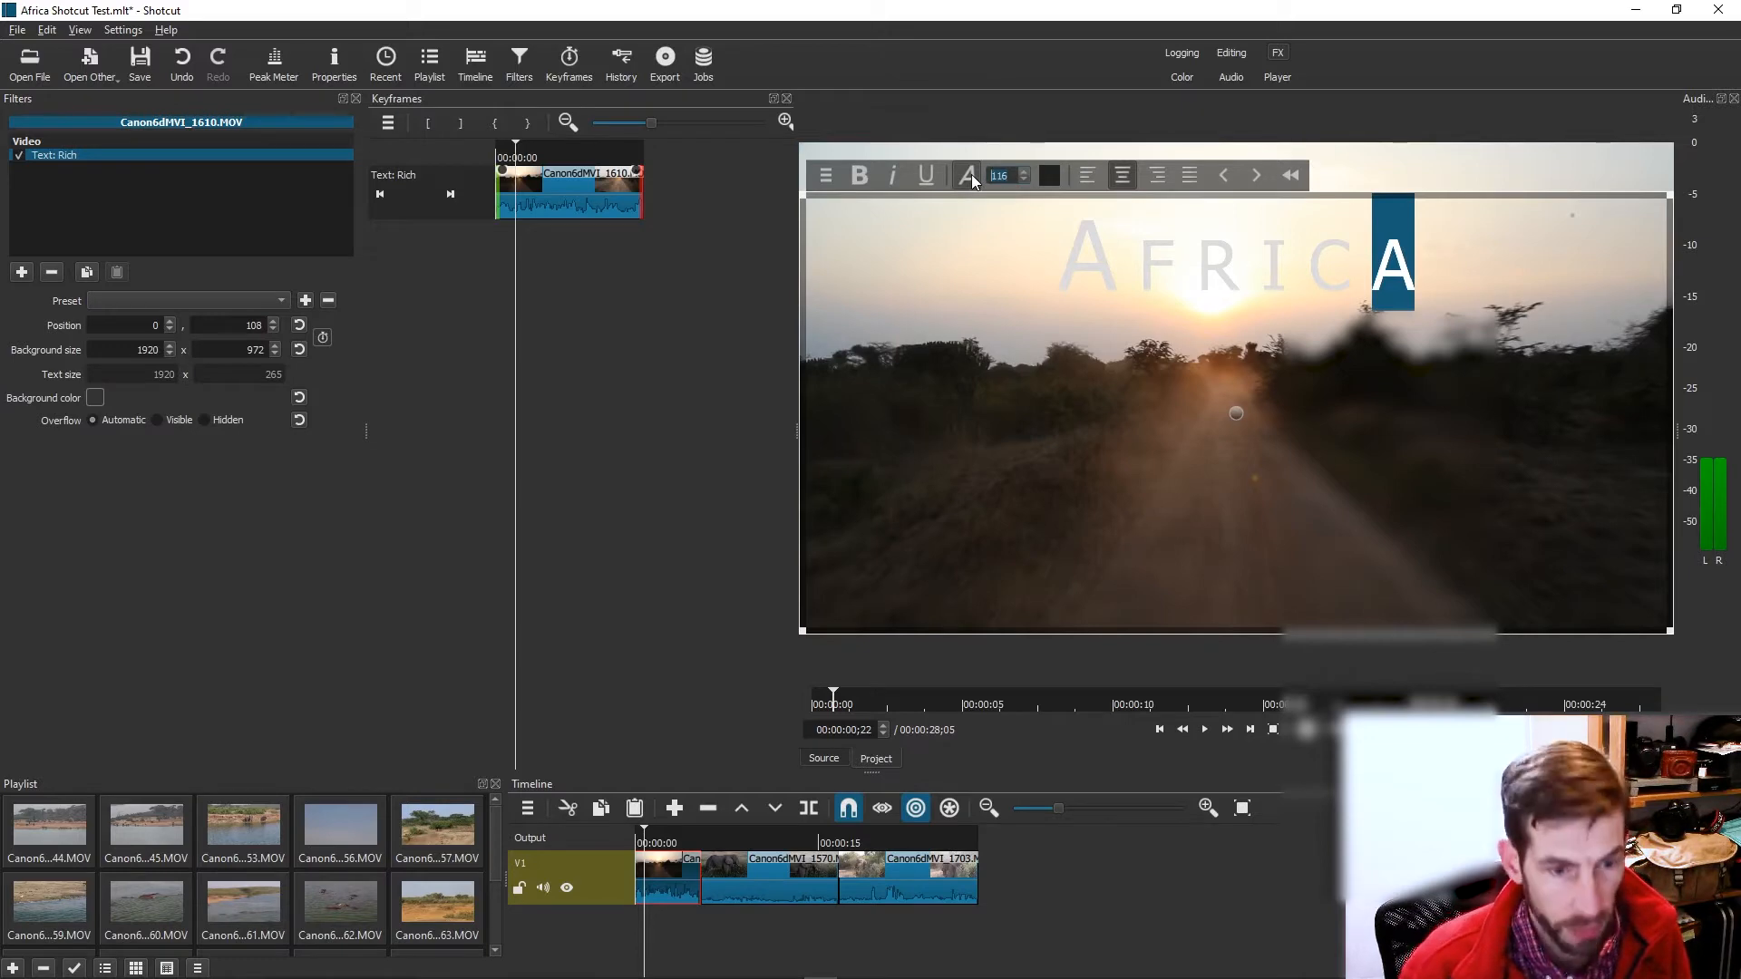
text(160)
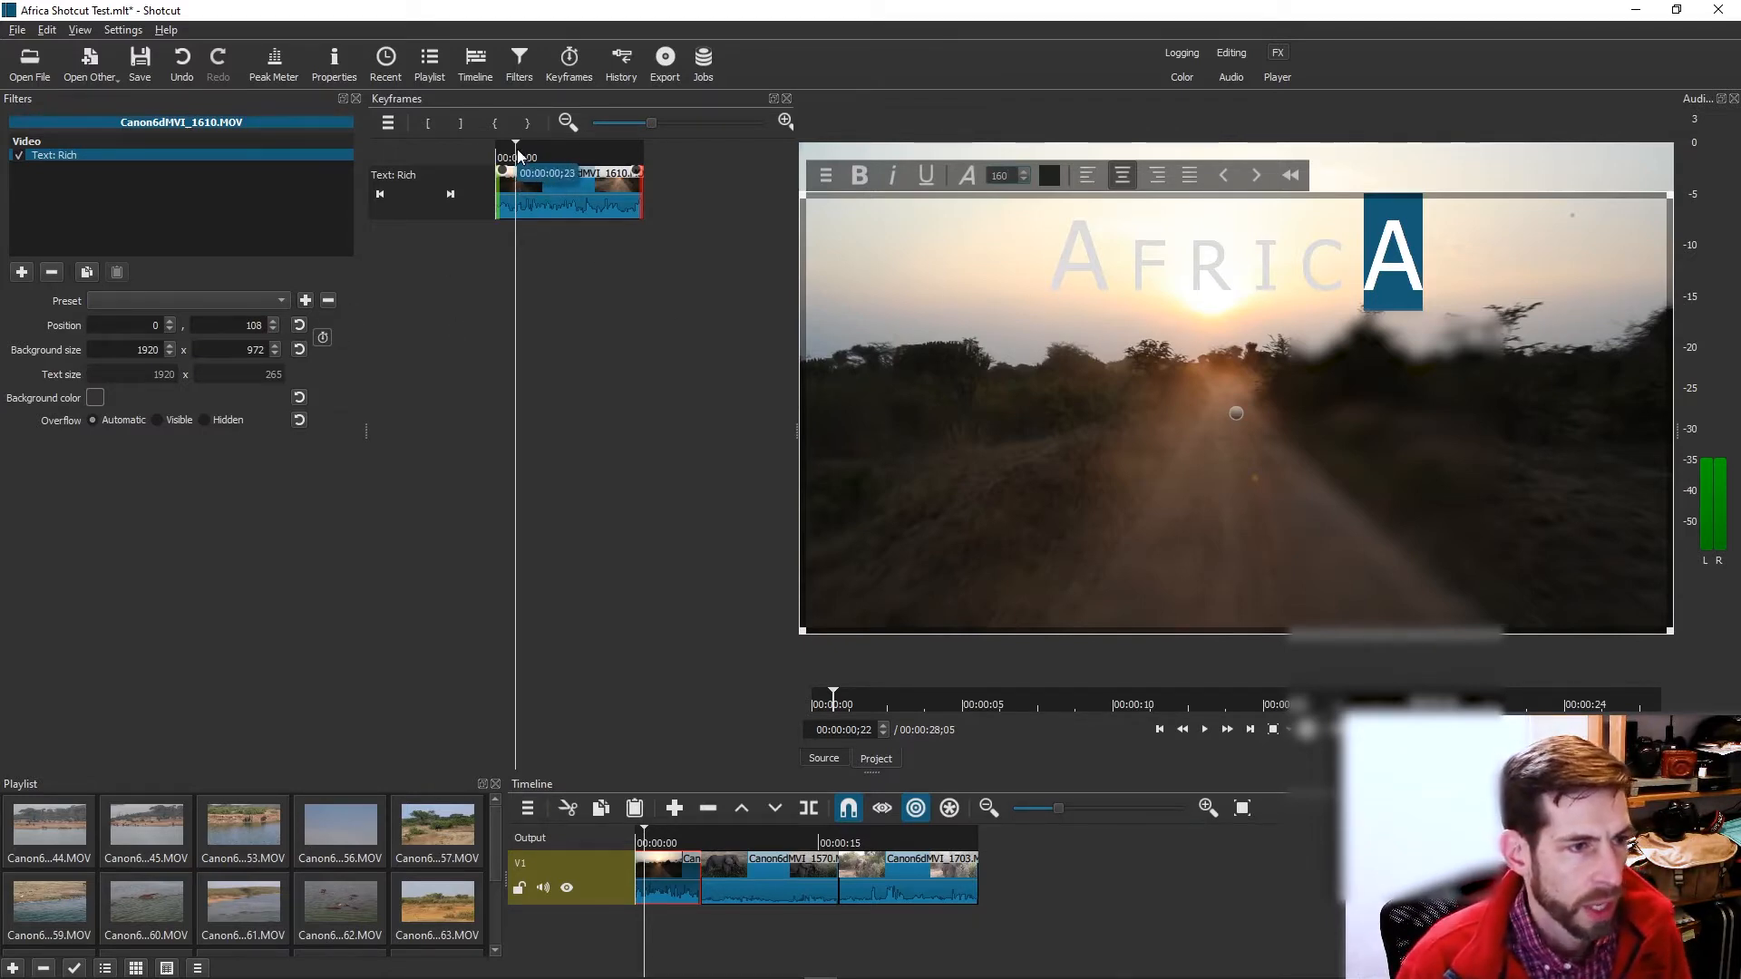
Try a 01;06 opening animation on the text filter in the clip's keyframes and return it to the clip start.
click(557, 175)
click(528, 175)
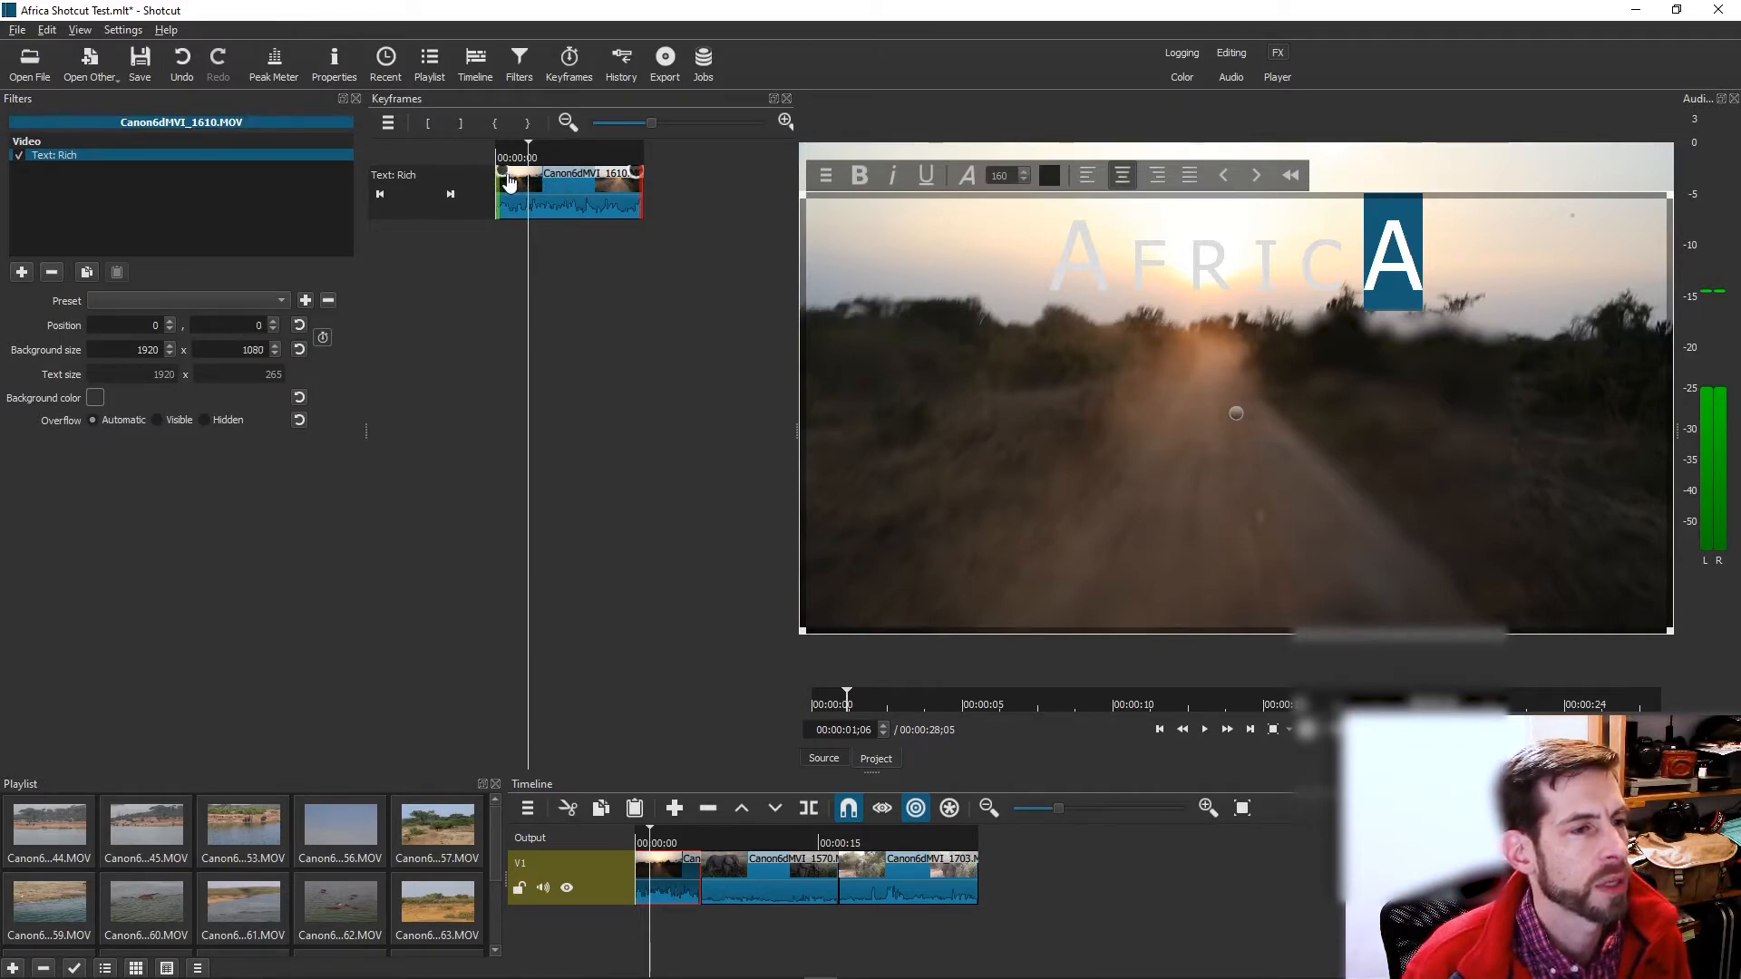
drag(499, 172, 544, 188)
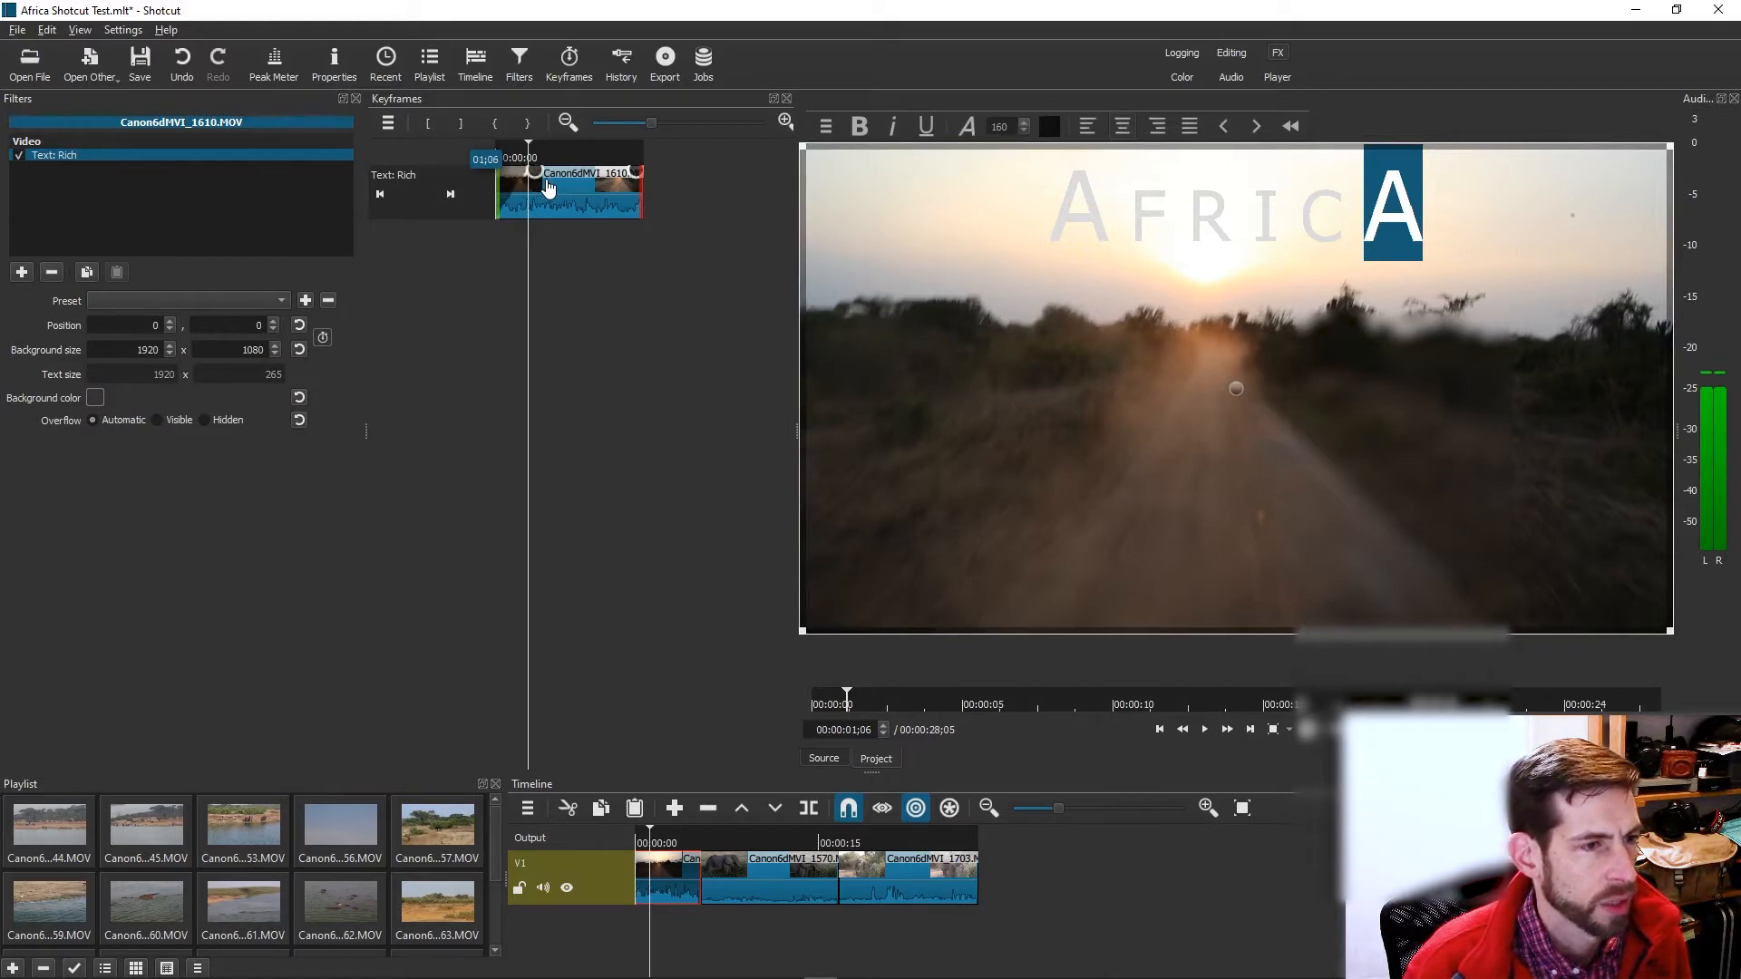
drag(544, 188, 547, 185)
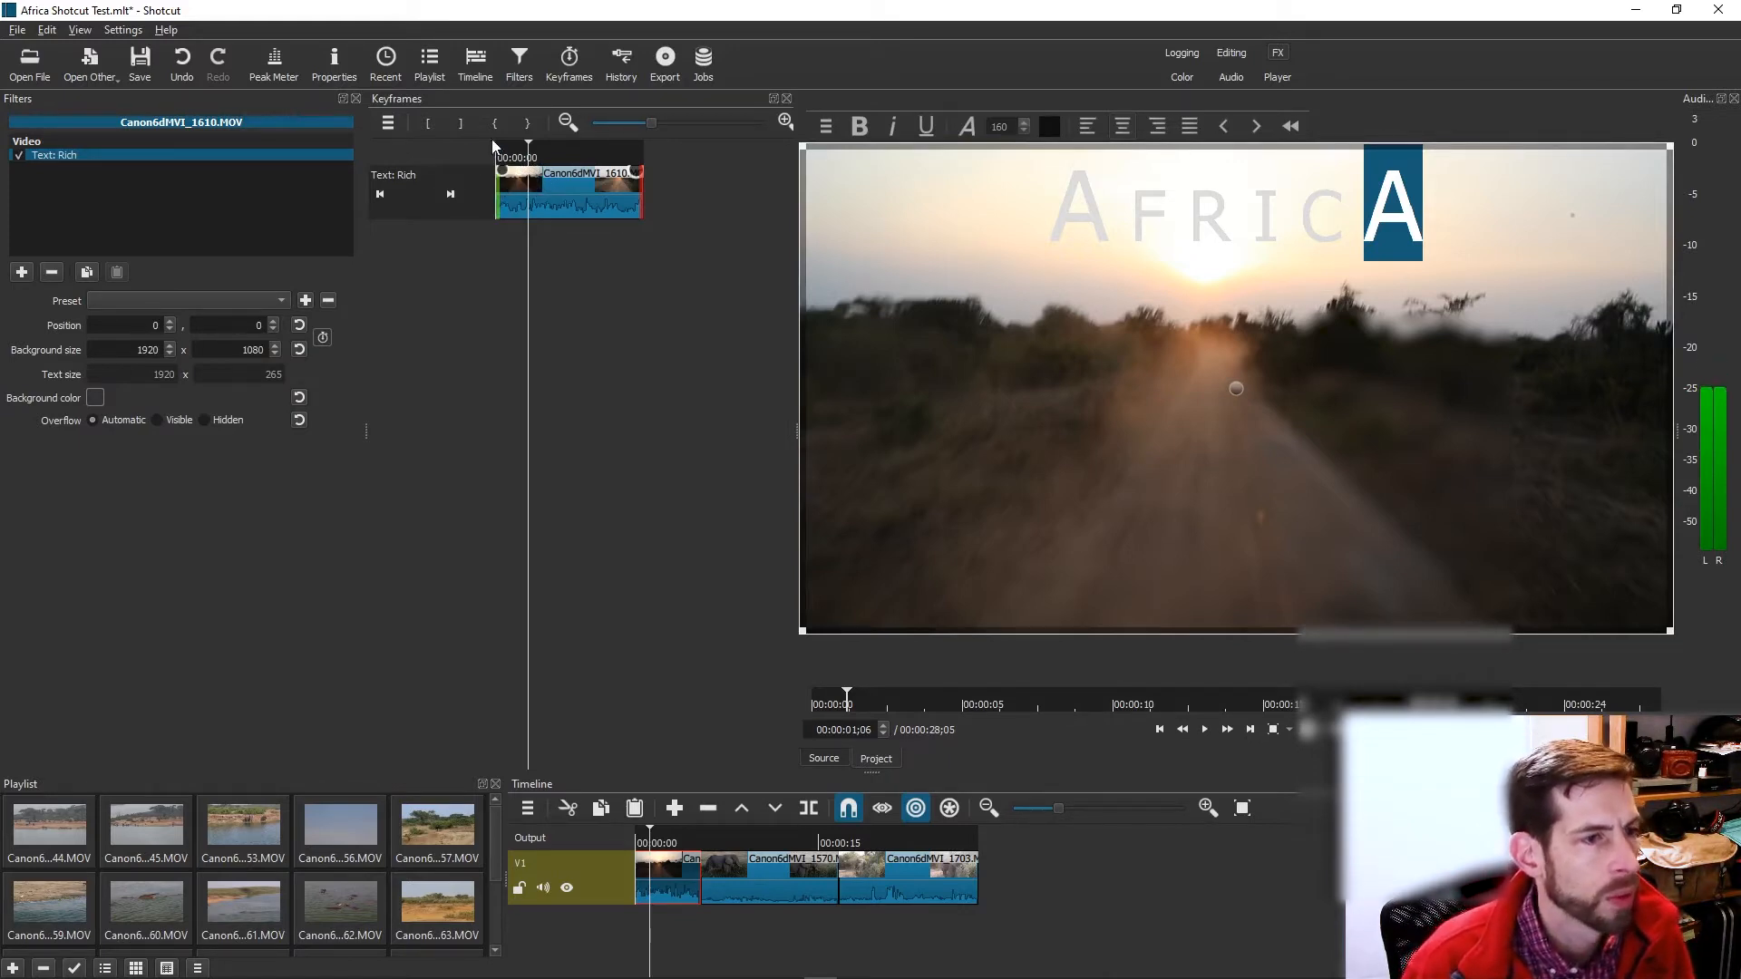
Apply the Slide In From Top preset to the title and lengthen its opening animation to nearly half the clip.
click(232, 302)
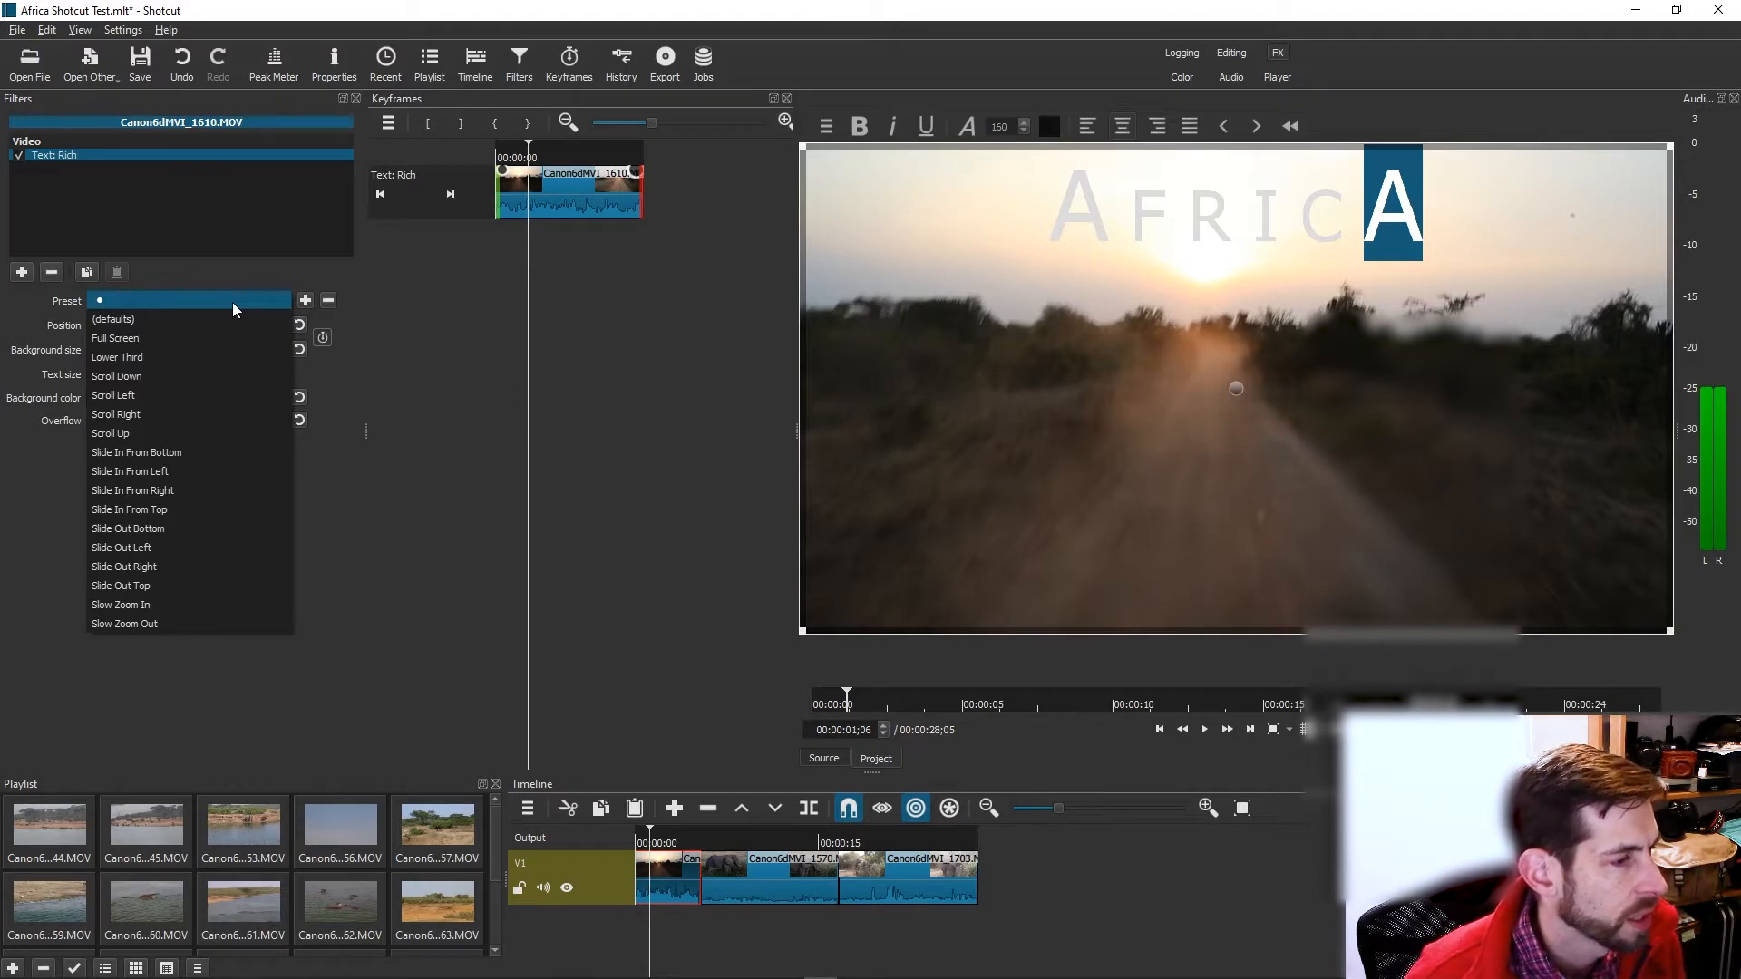
click(242, 511)
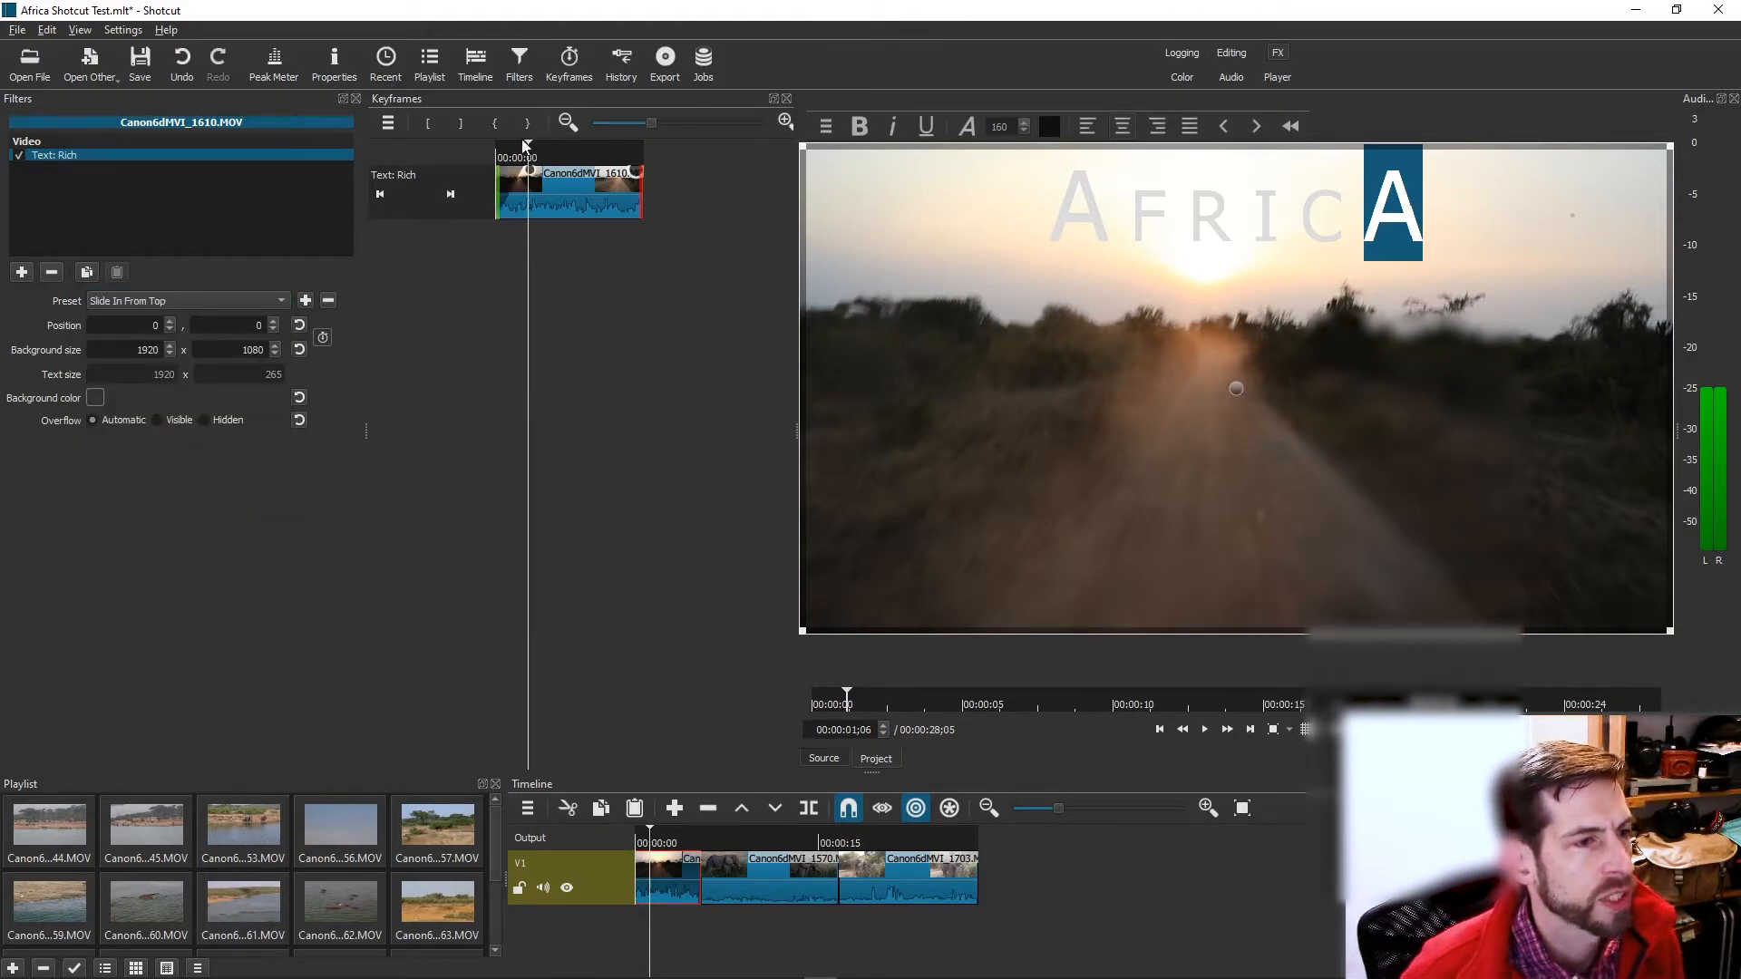
mouse_move(530, 154)
mouse_down()
mouse_move(496, 148)
mouse_move(526, 154)
mouse_up()
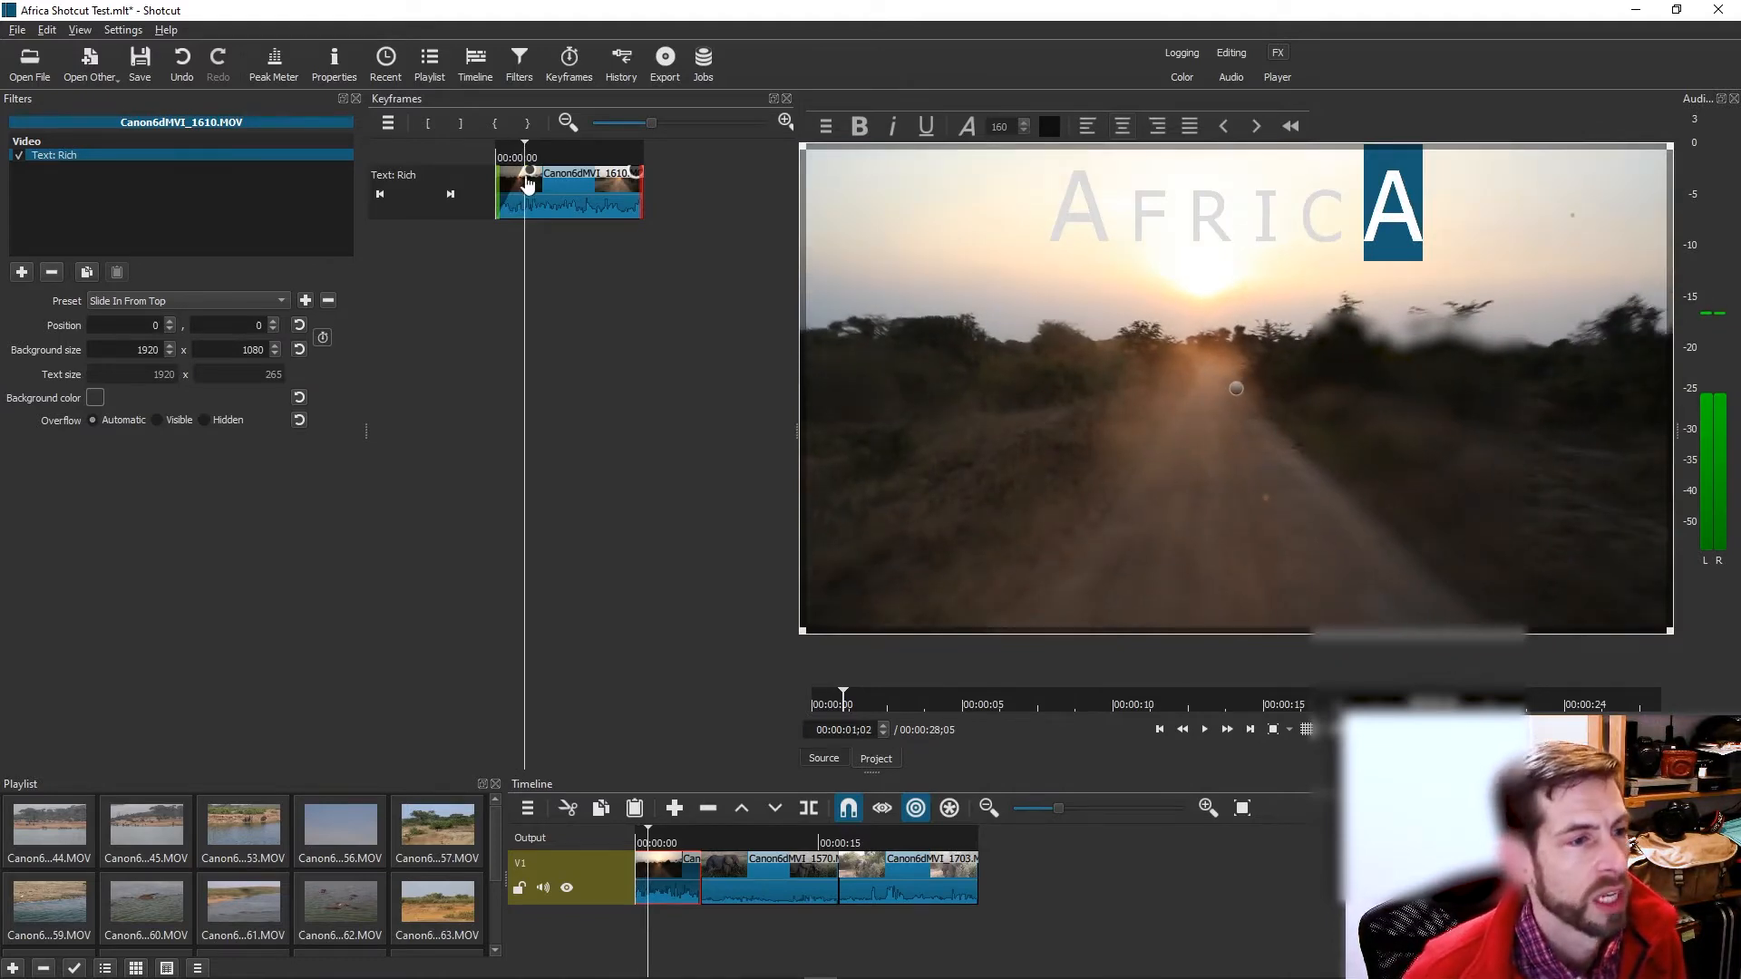
drag(535, 179, 567, 179)
Play the clip from its beginning to check the title's slide-in, and pause after the title has settled.
click(494, 152)
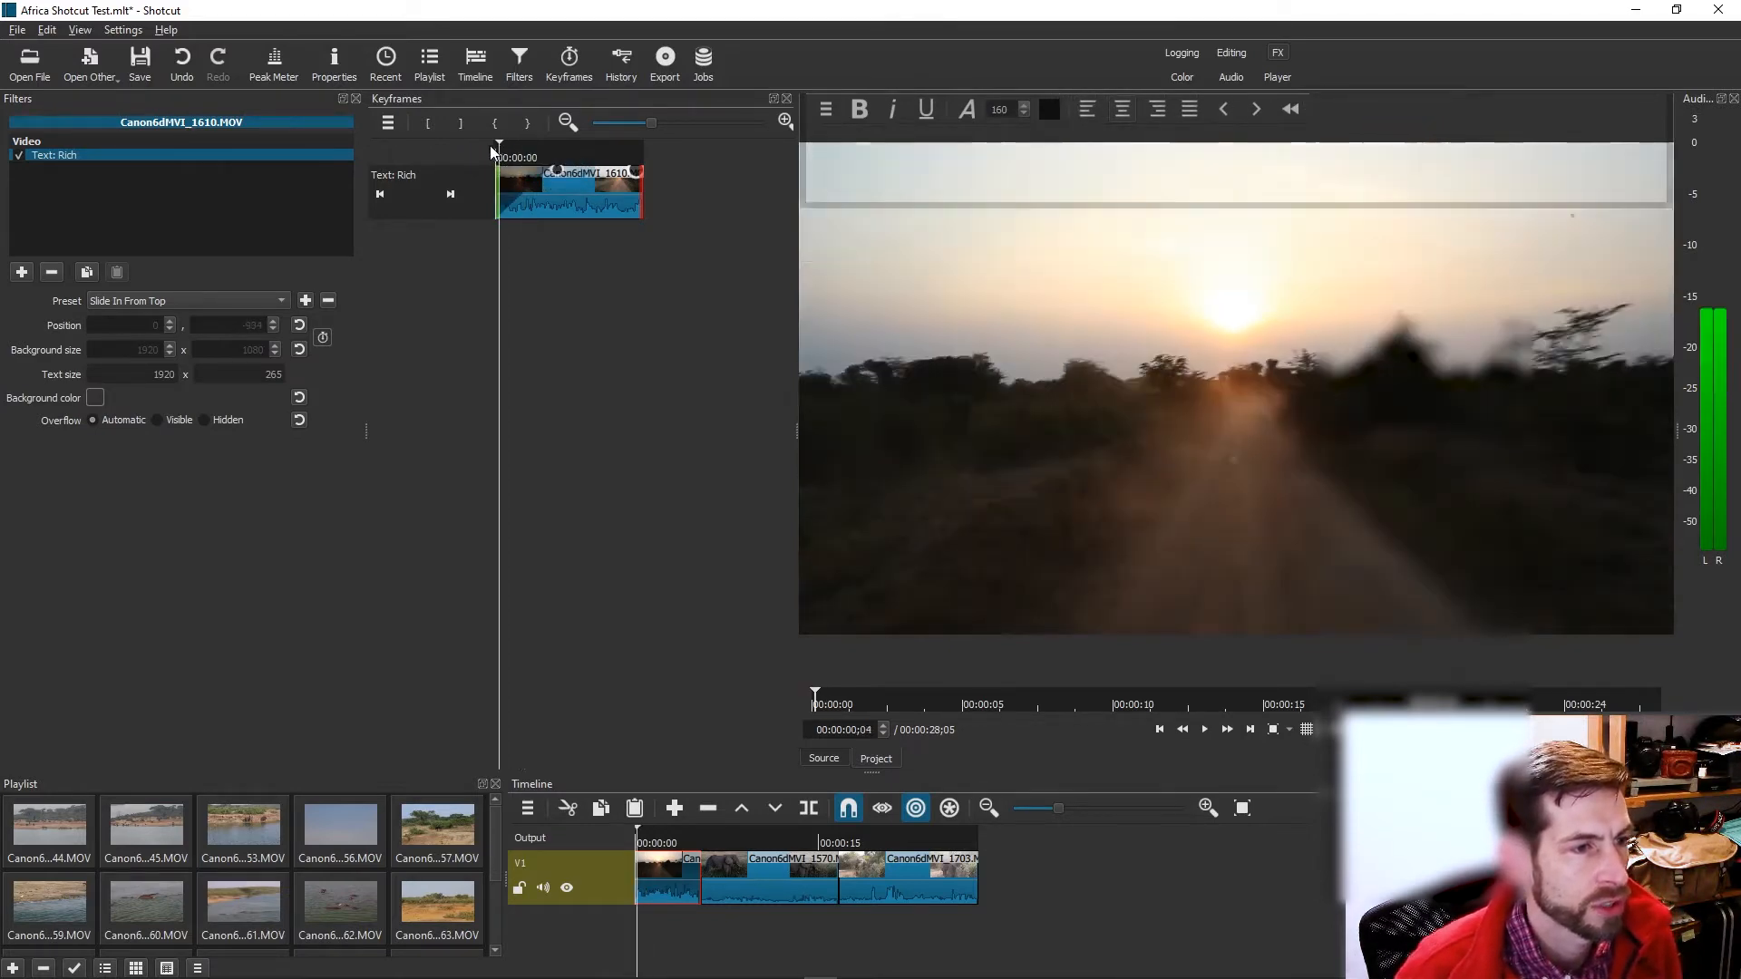
key(space)
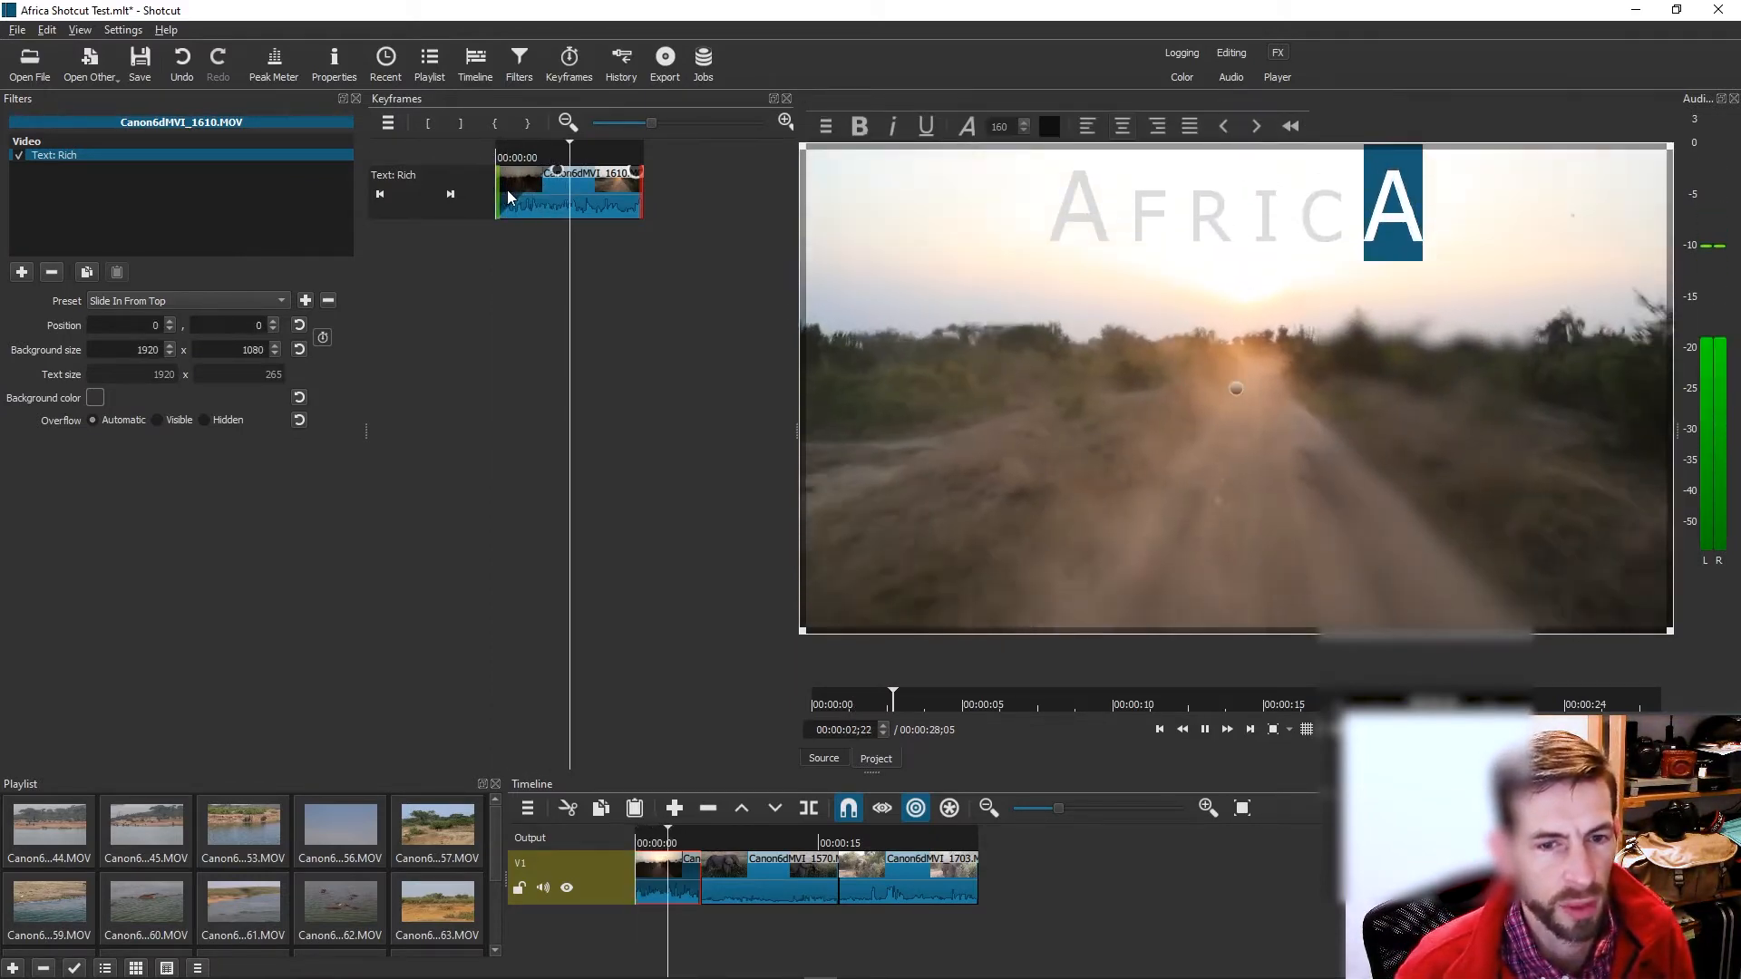
key(space)
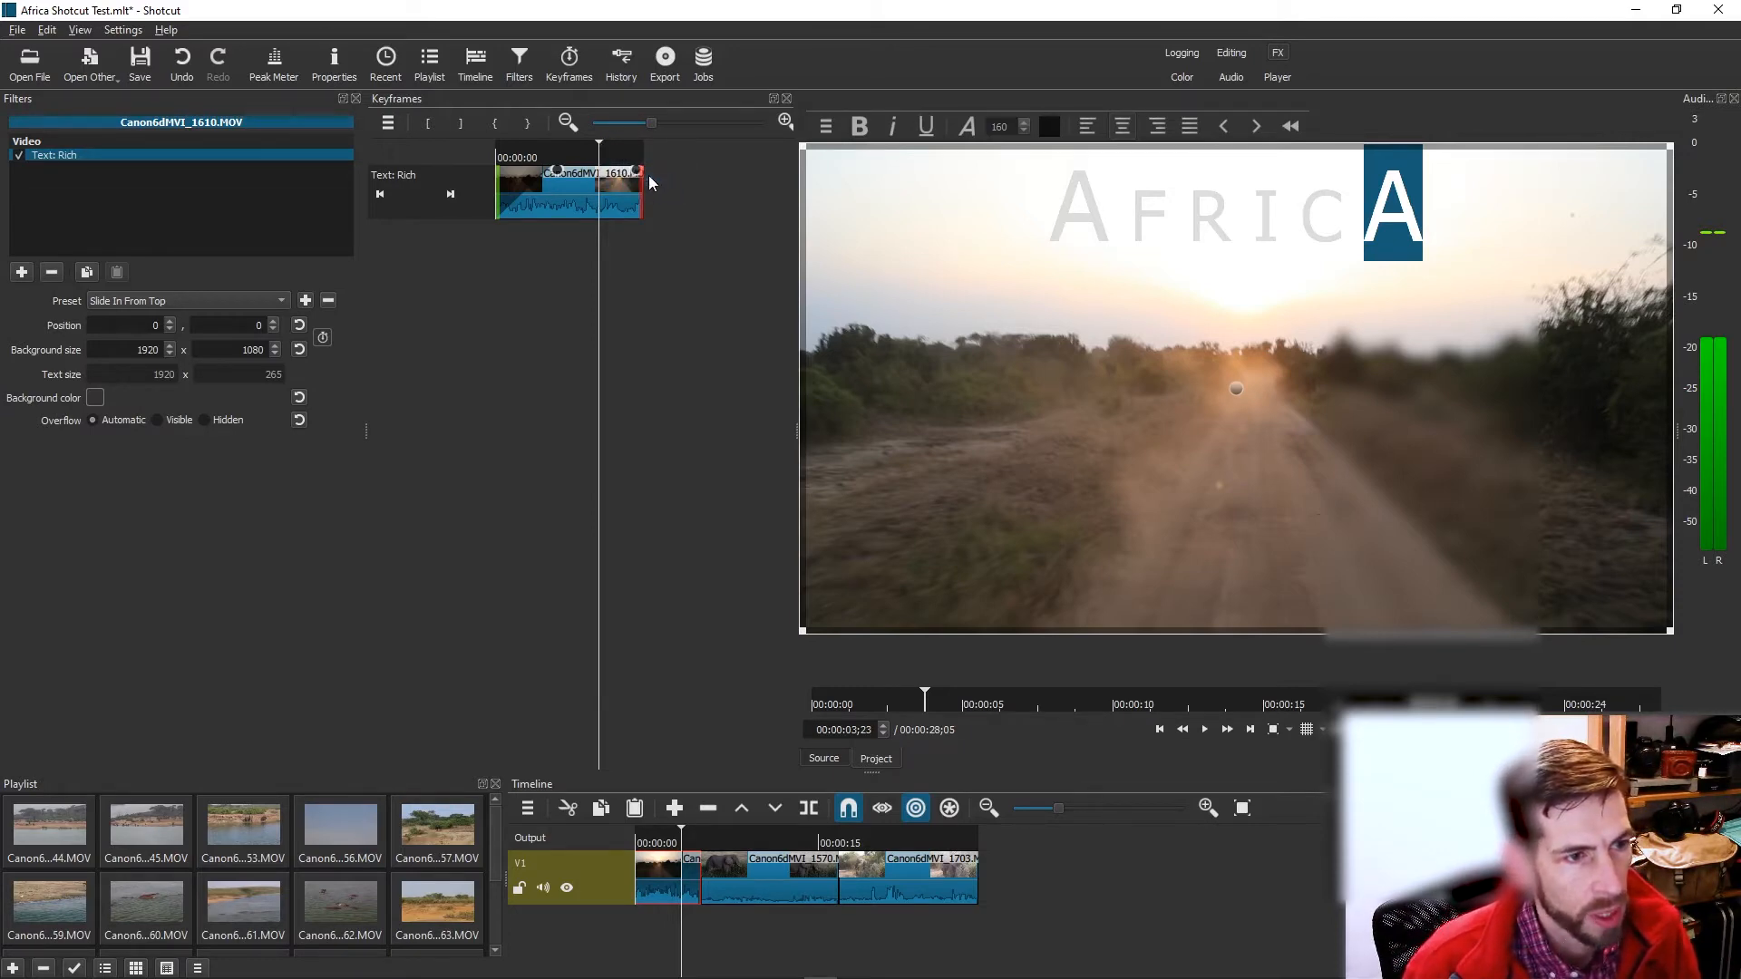
Lengthen the text filter's closing animation back to just after the opening animation and move the playhead to the clip's end.
drag(625, 177, 642, 143)
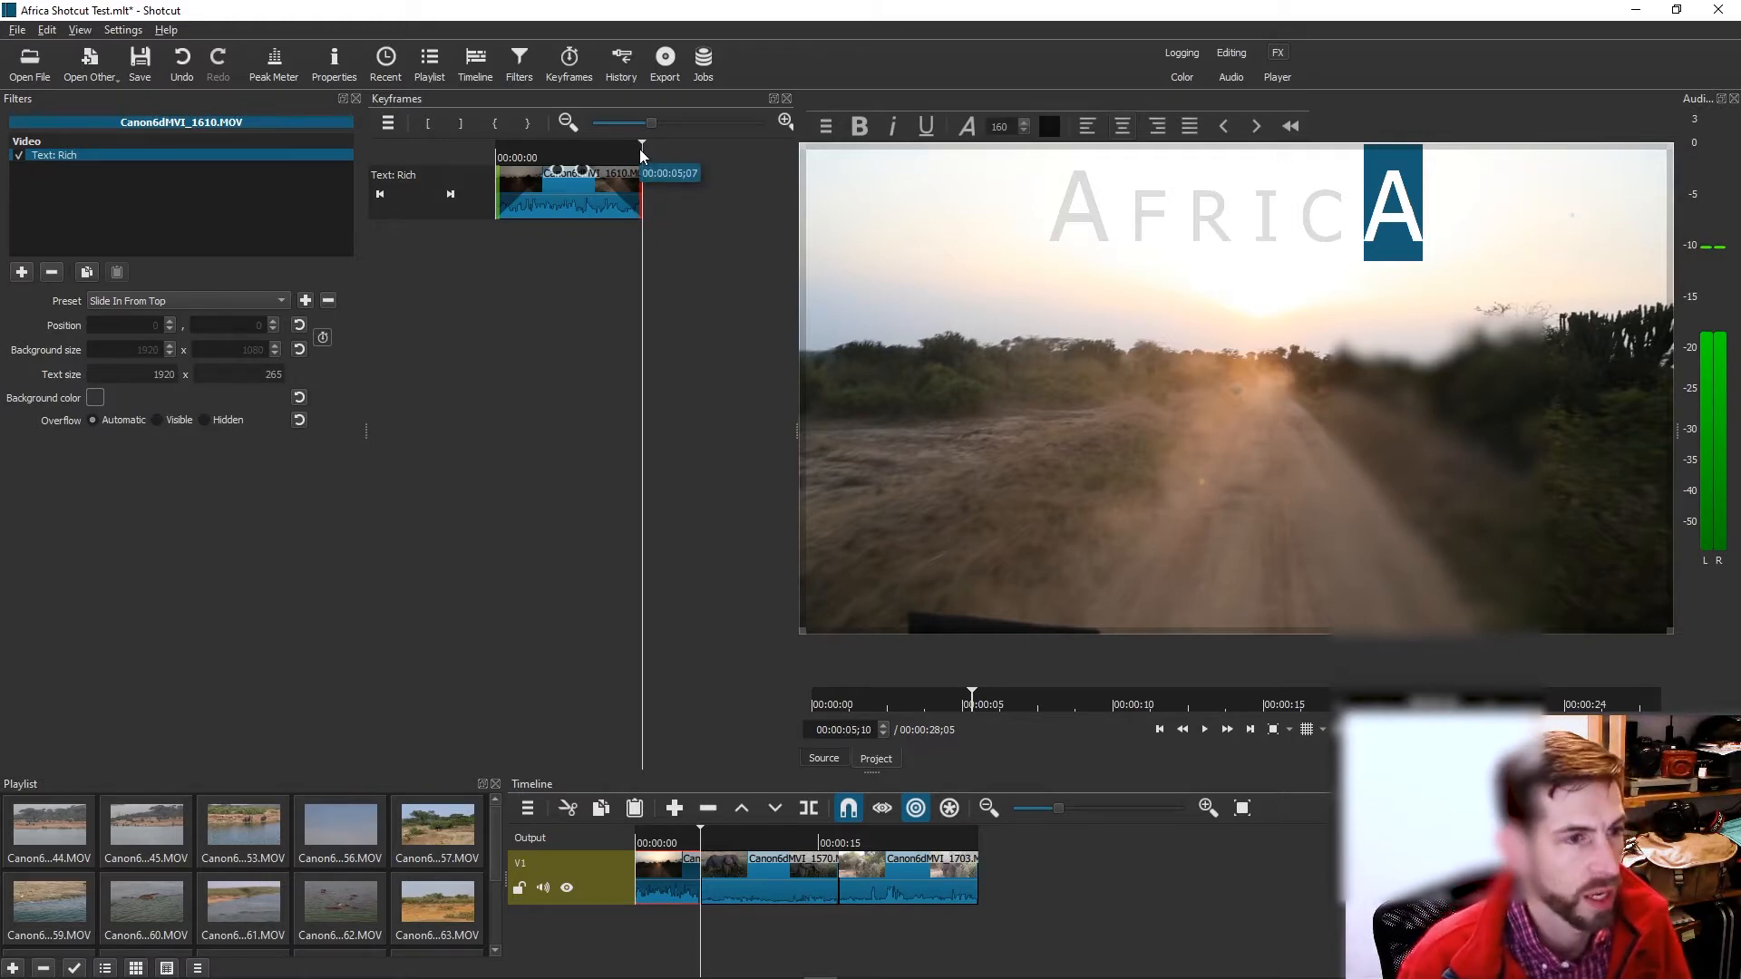
Undo the recent timeline edits and redo them to restore the gapless three-clip sequence.
key(ctrl+z)
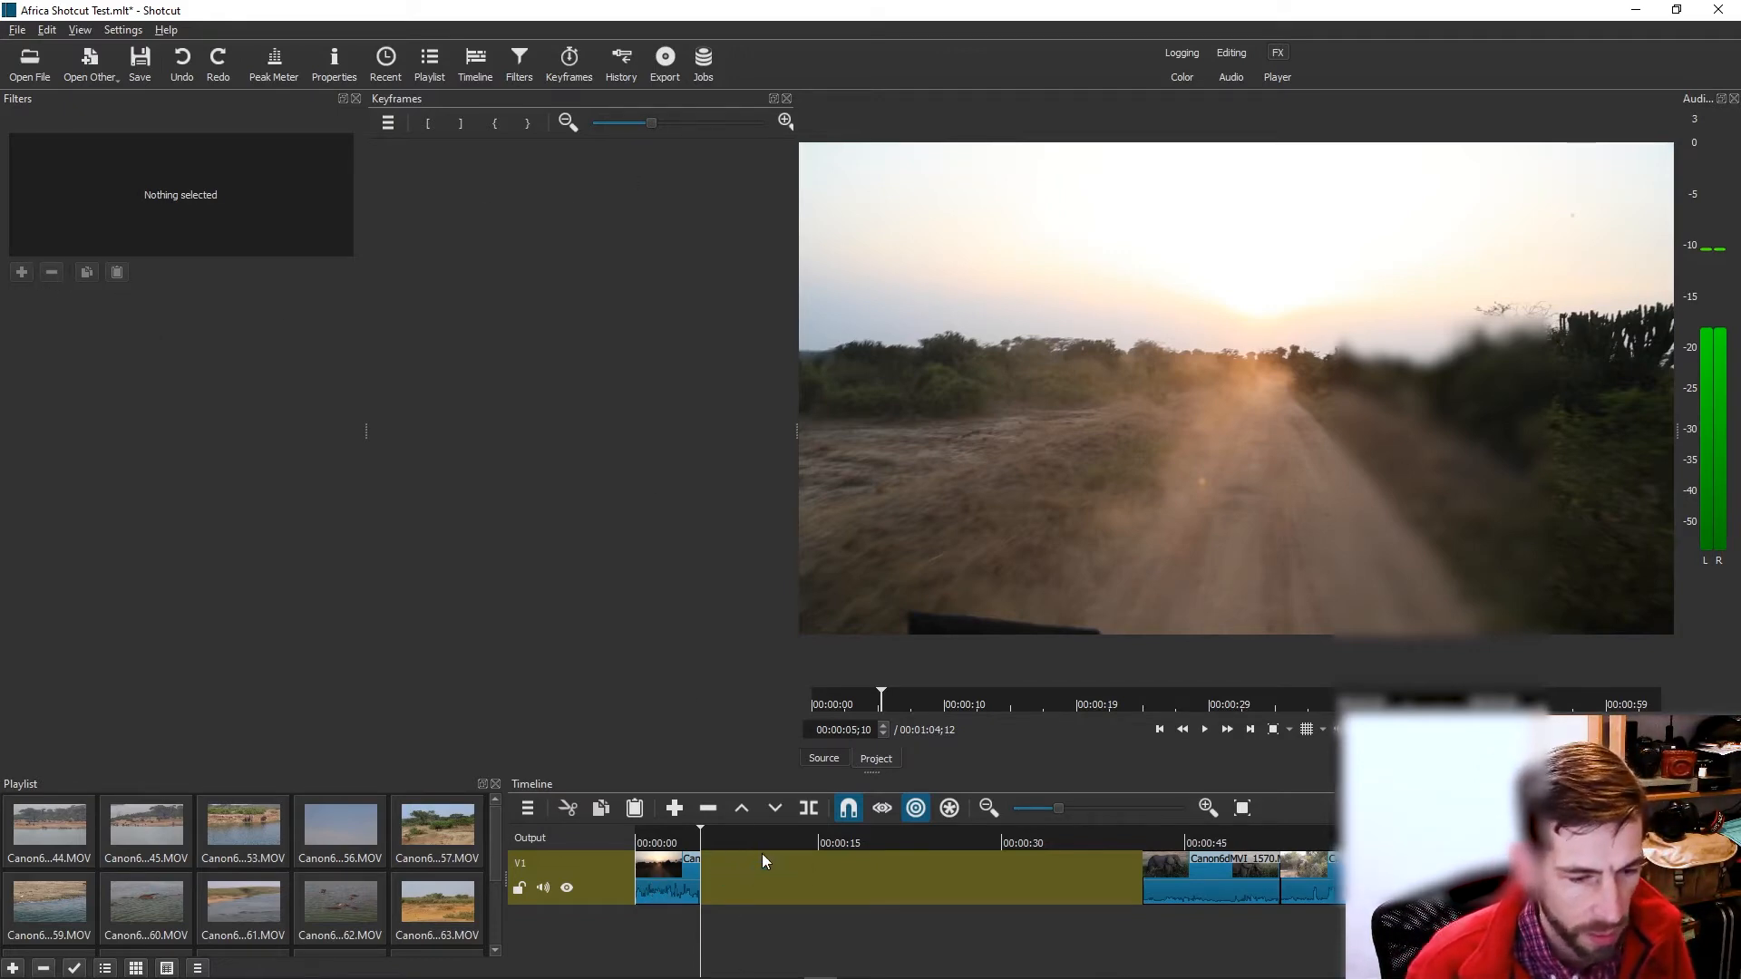
click(189, 67)
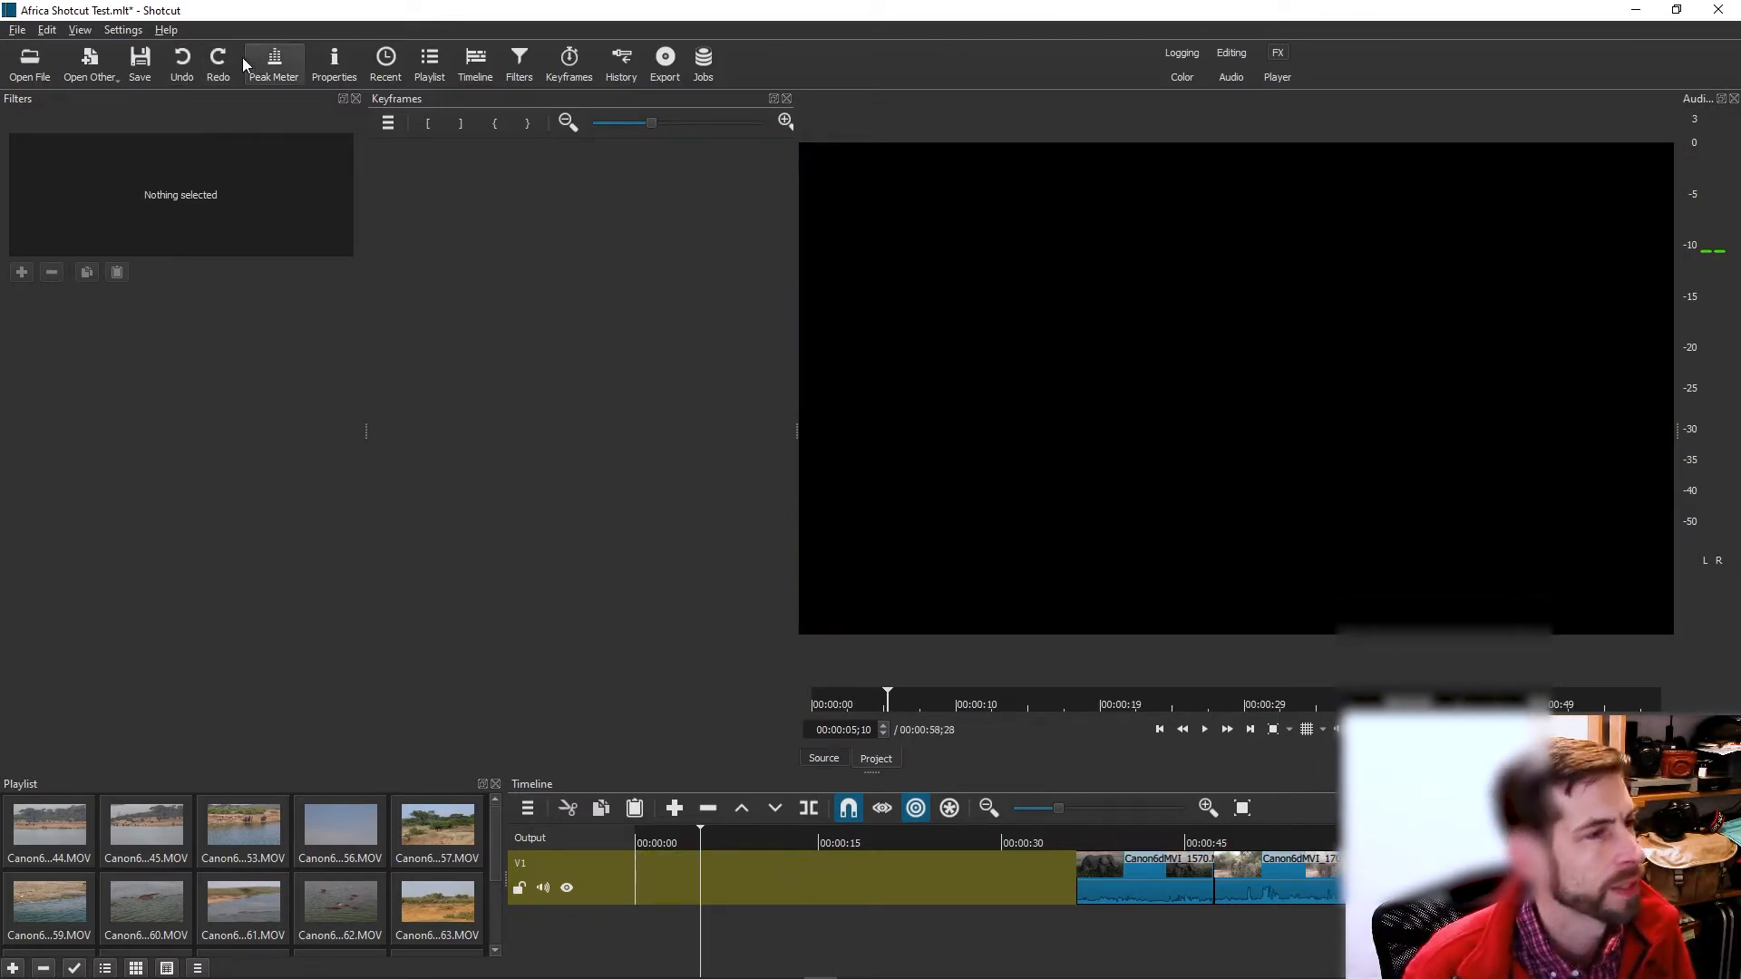
click(227, 69)
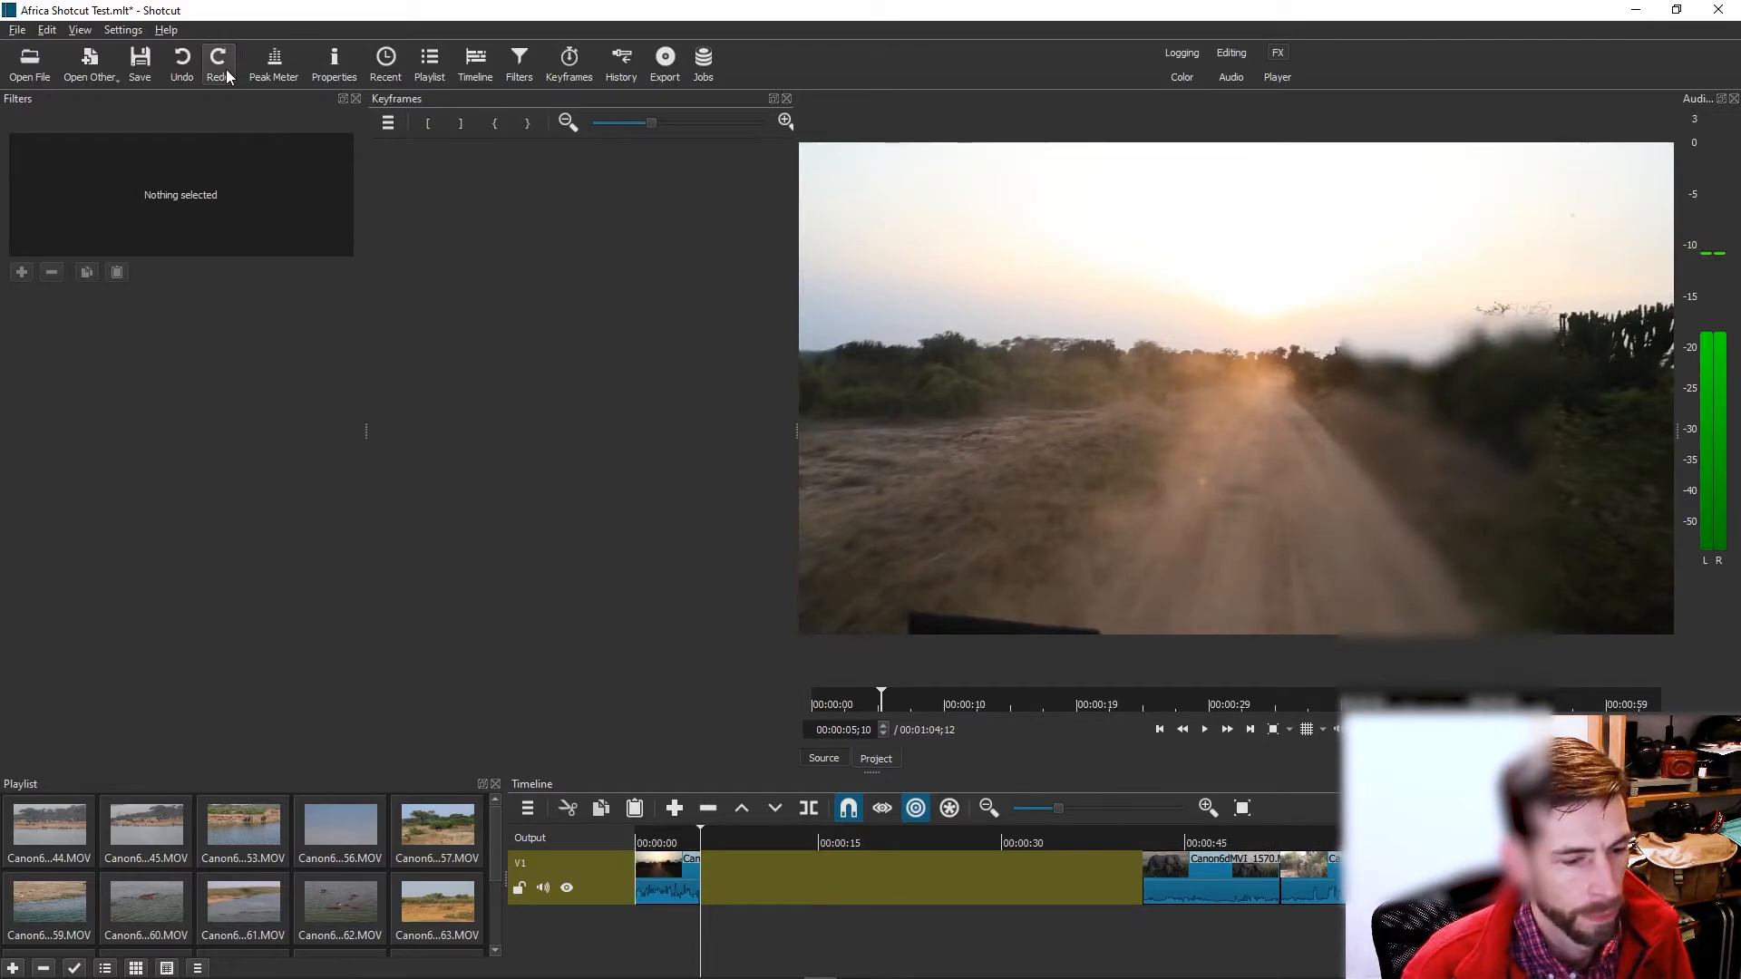
click(226, 69)
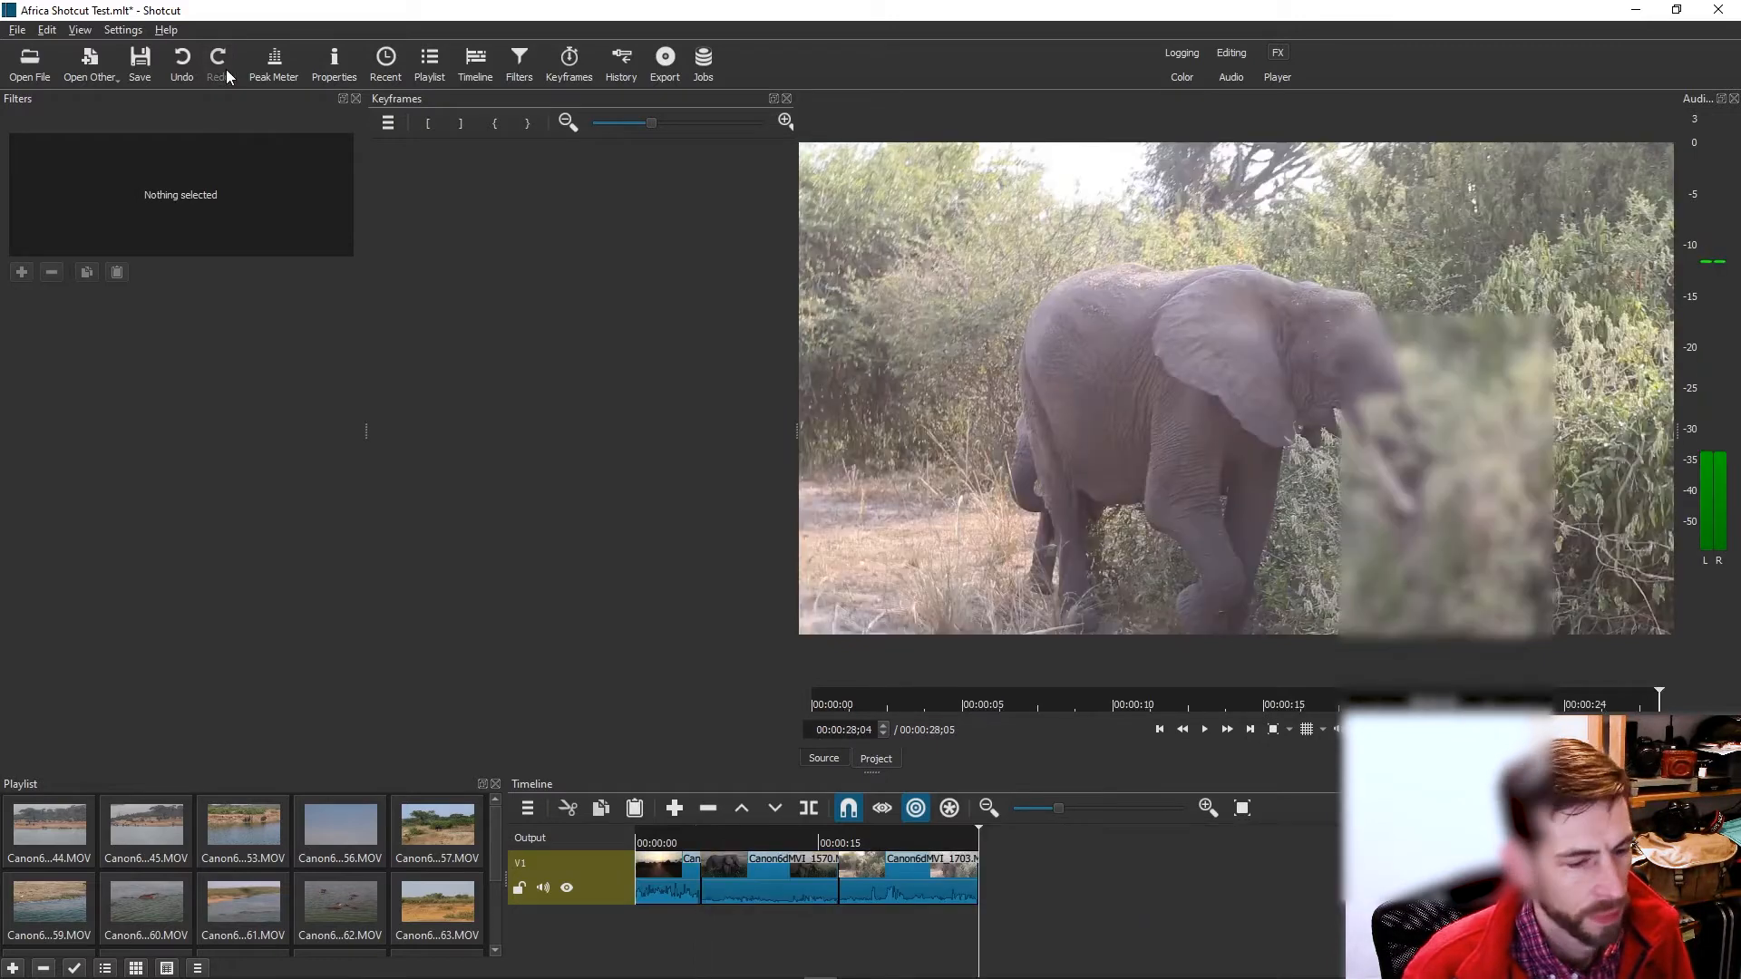
Select the opening road clip with the playhead at 02;09 and add a Text: Rich filter to it.
click(666, 839)
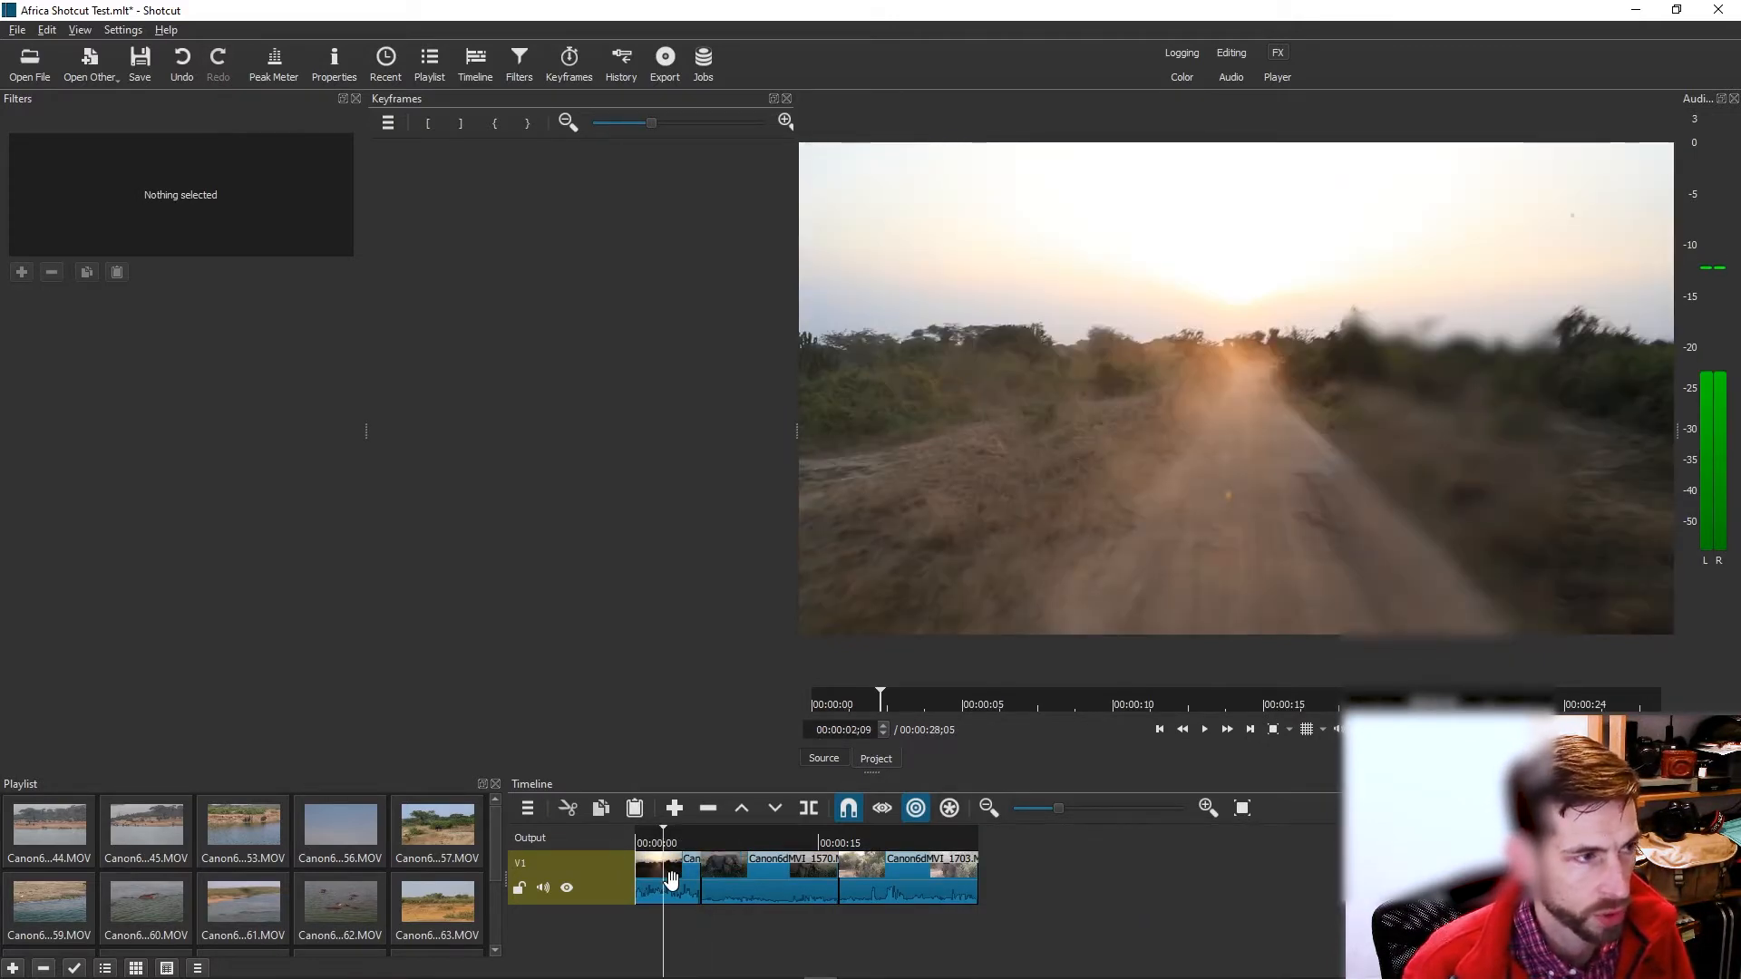
click(671, 874)
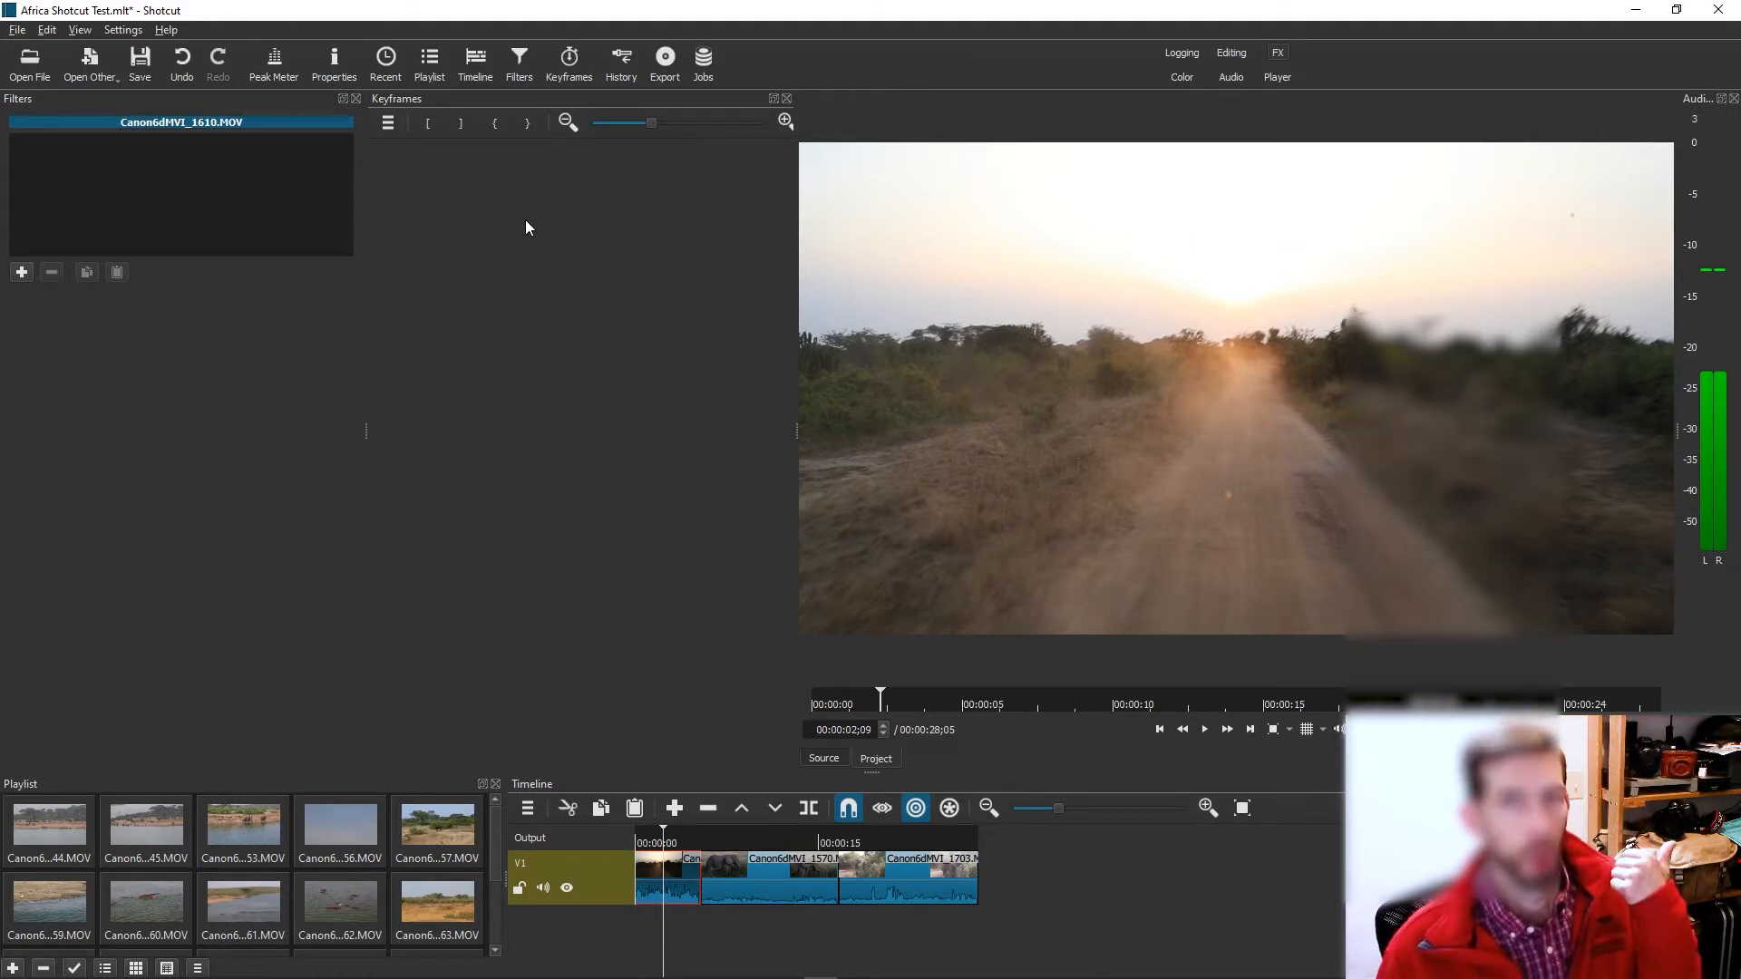
click(22, 272)
click(127, 470)
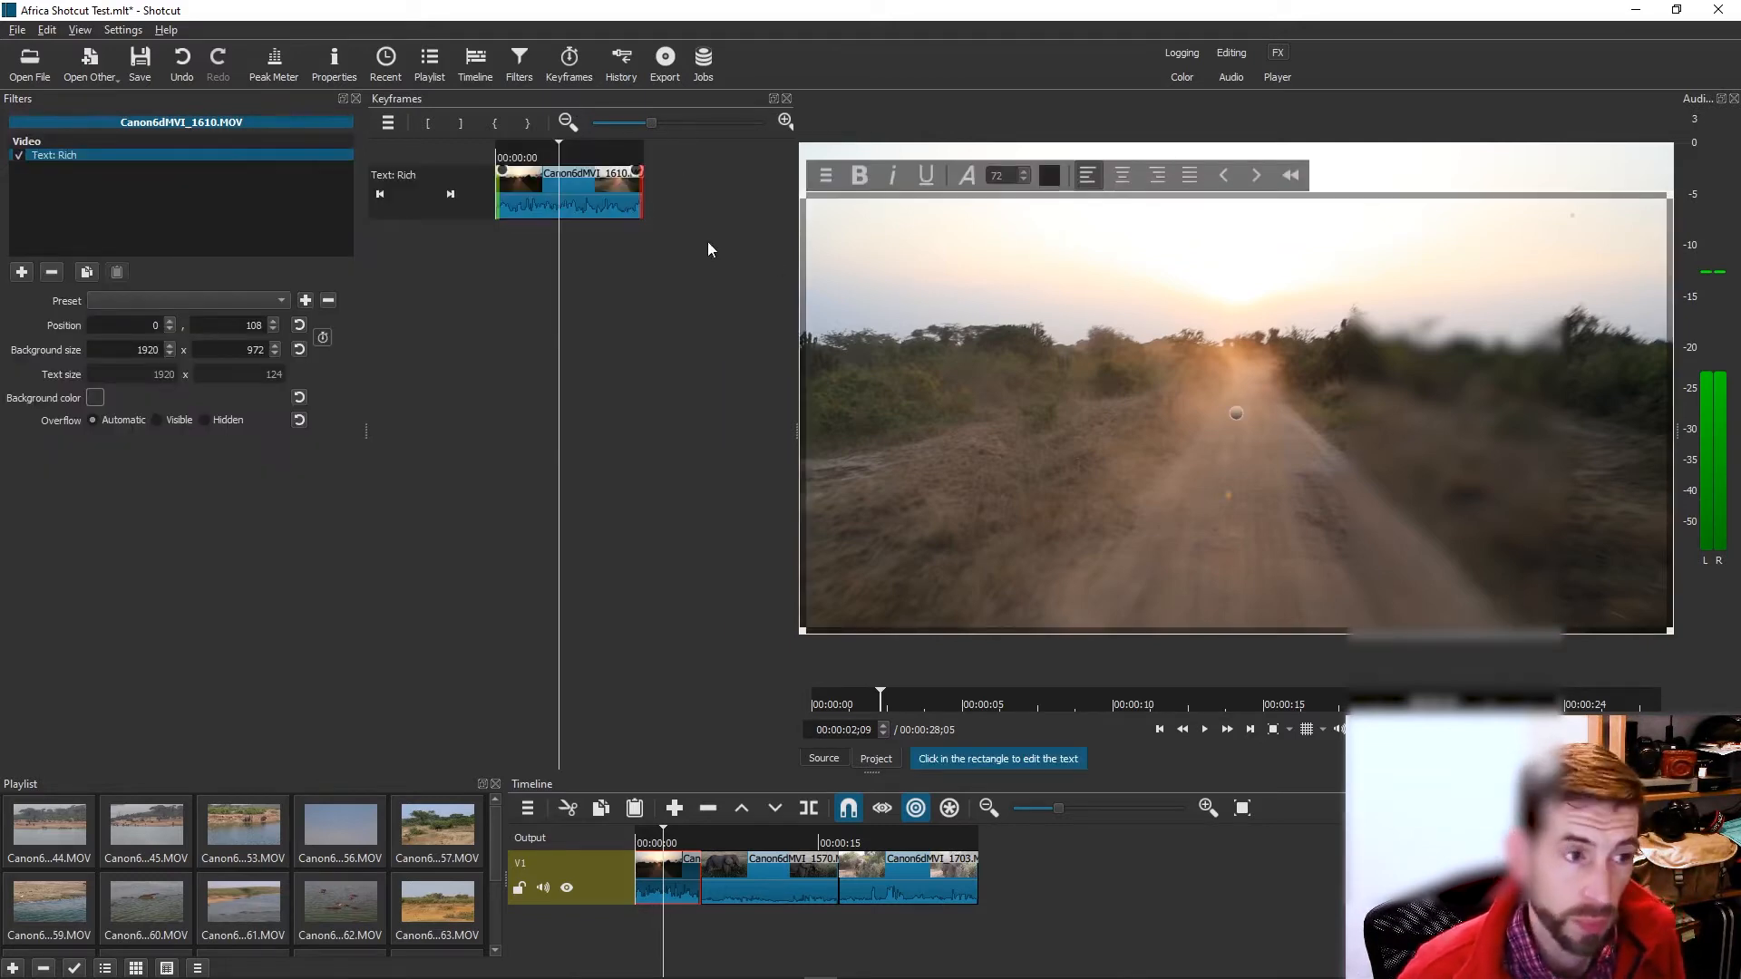
Make the filter's text a horizontally centred AFRICA and set its text size to 114.
click(1130, 172)
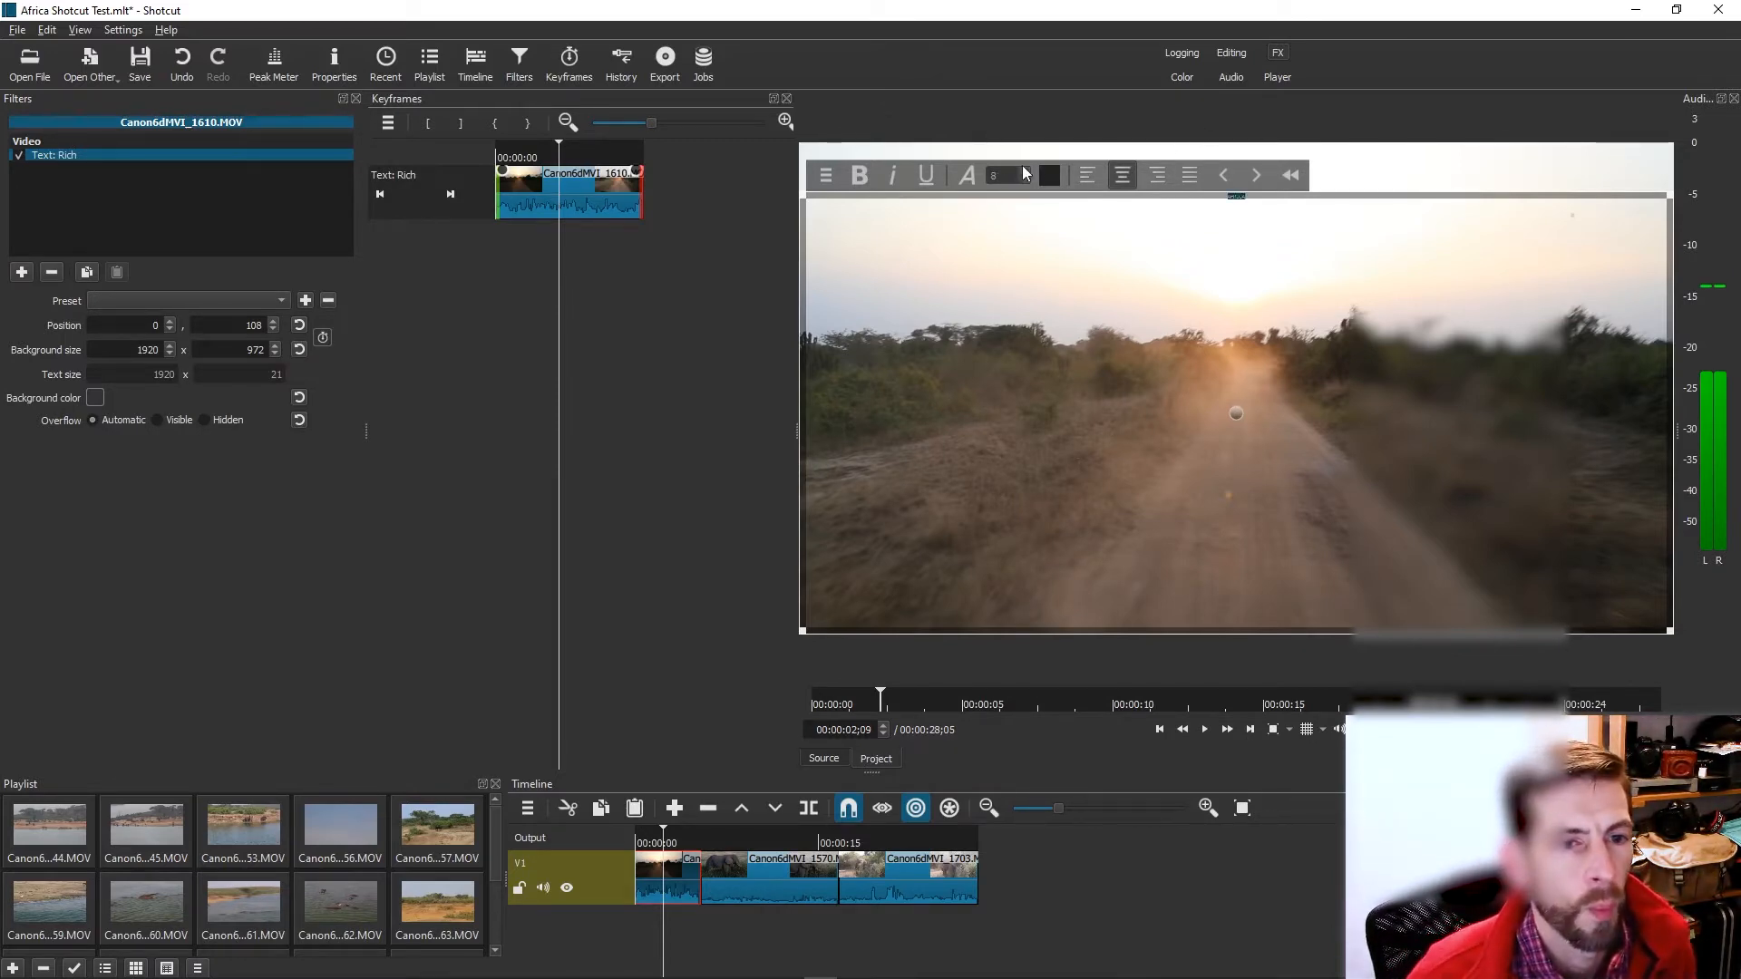
click(1049, 175)
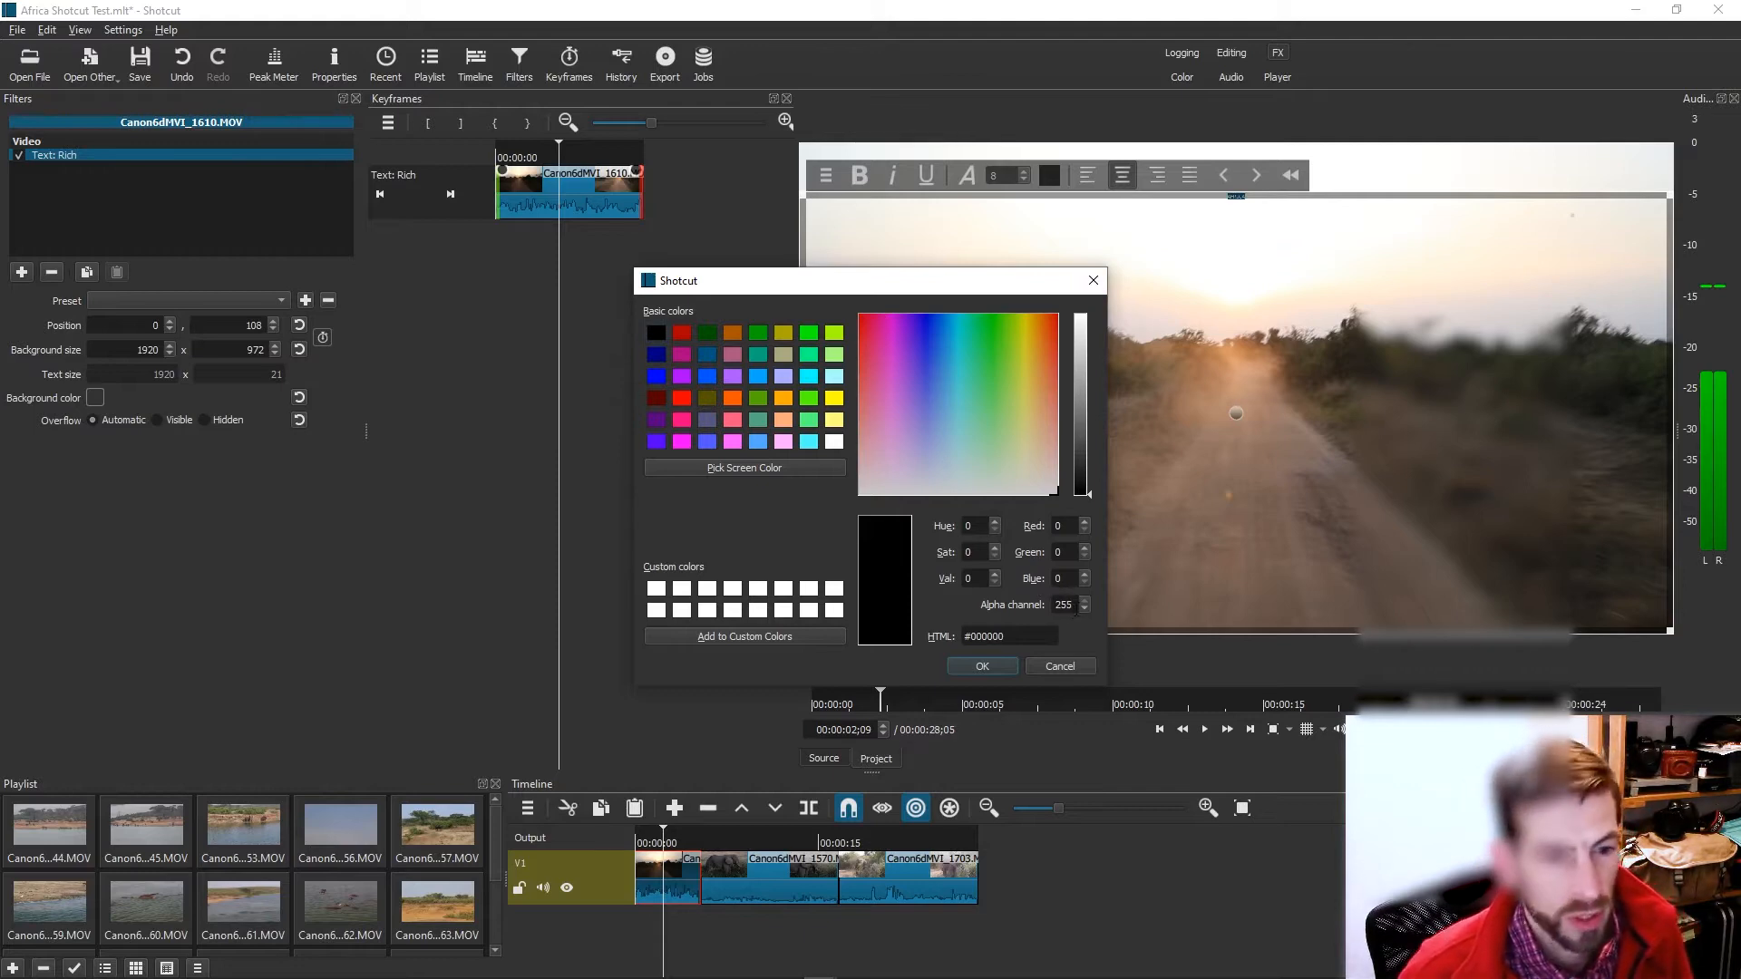
click(1092, 283)
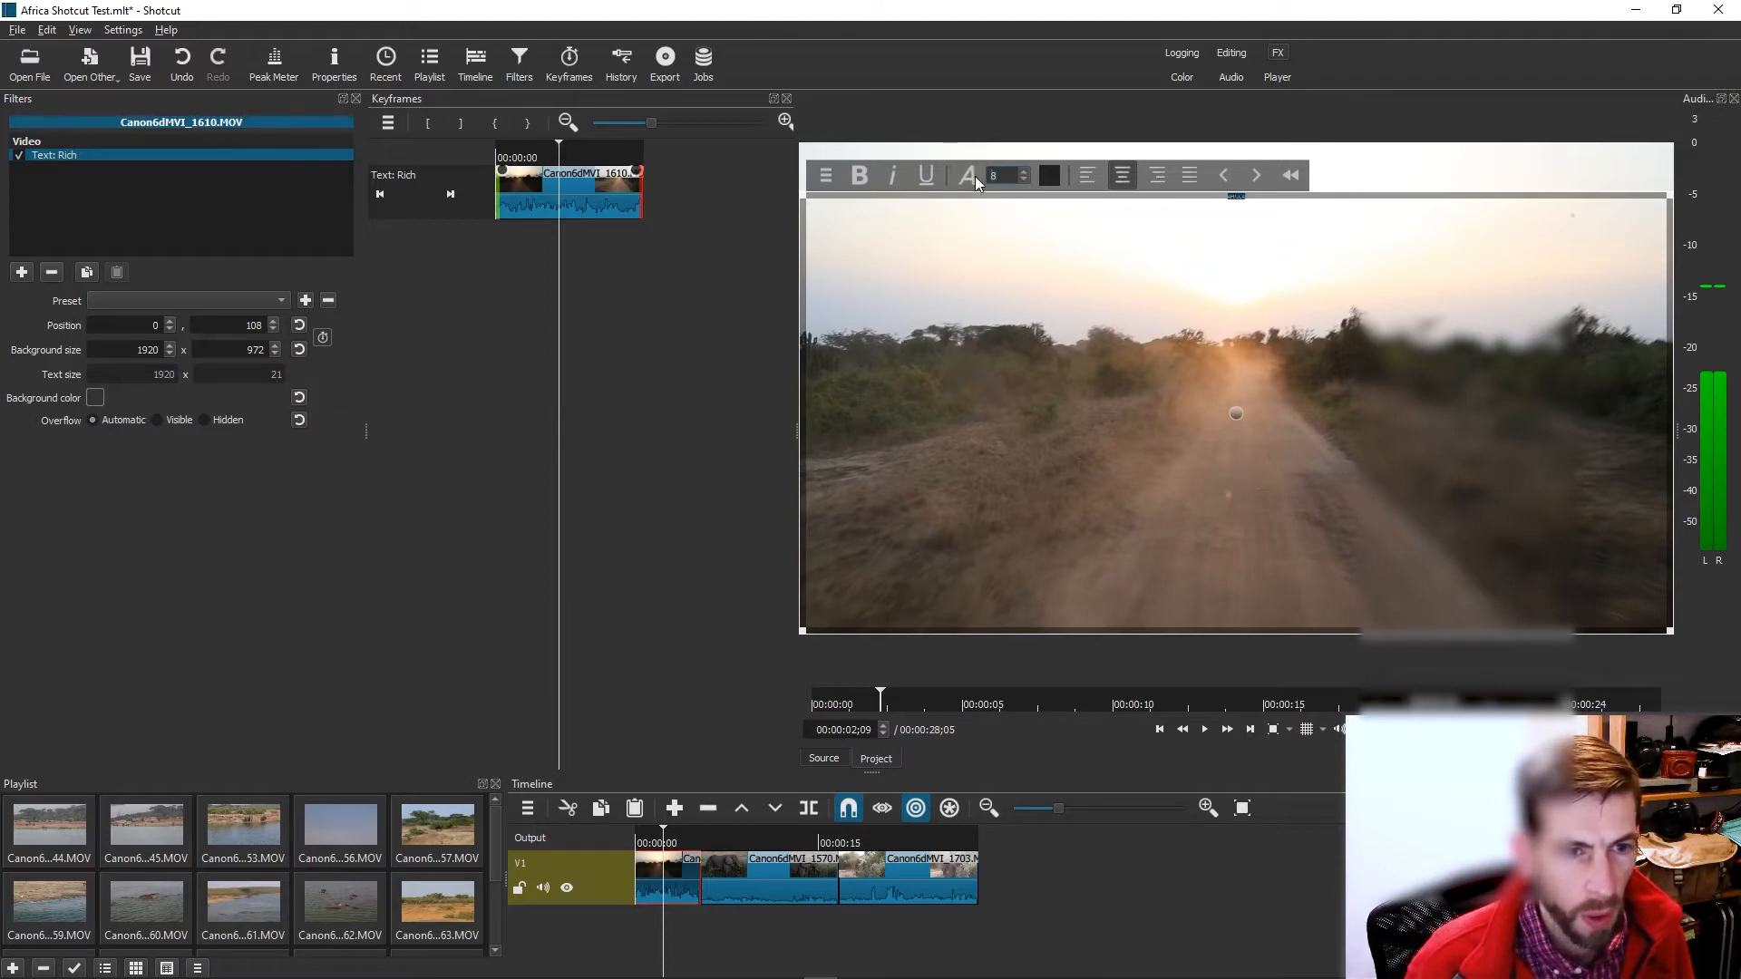
text(114)
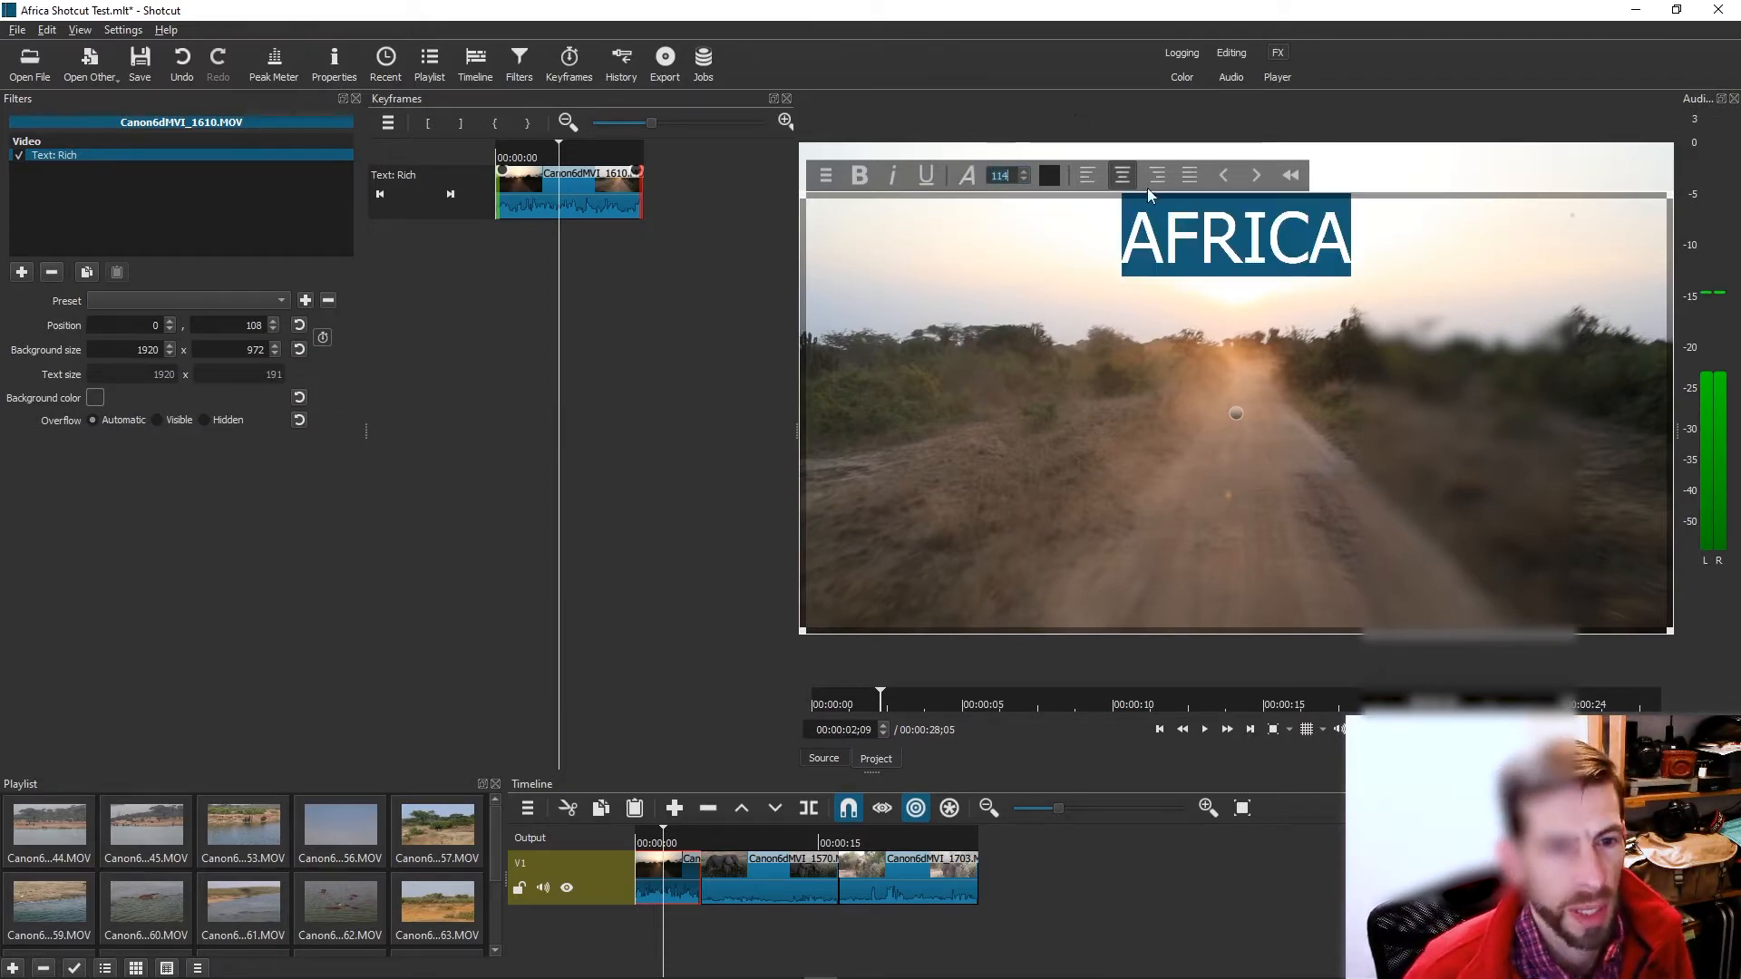
Enlarge the first and last letter A of the AFRICA title to text size 160.
click(1156, 246)
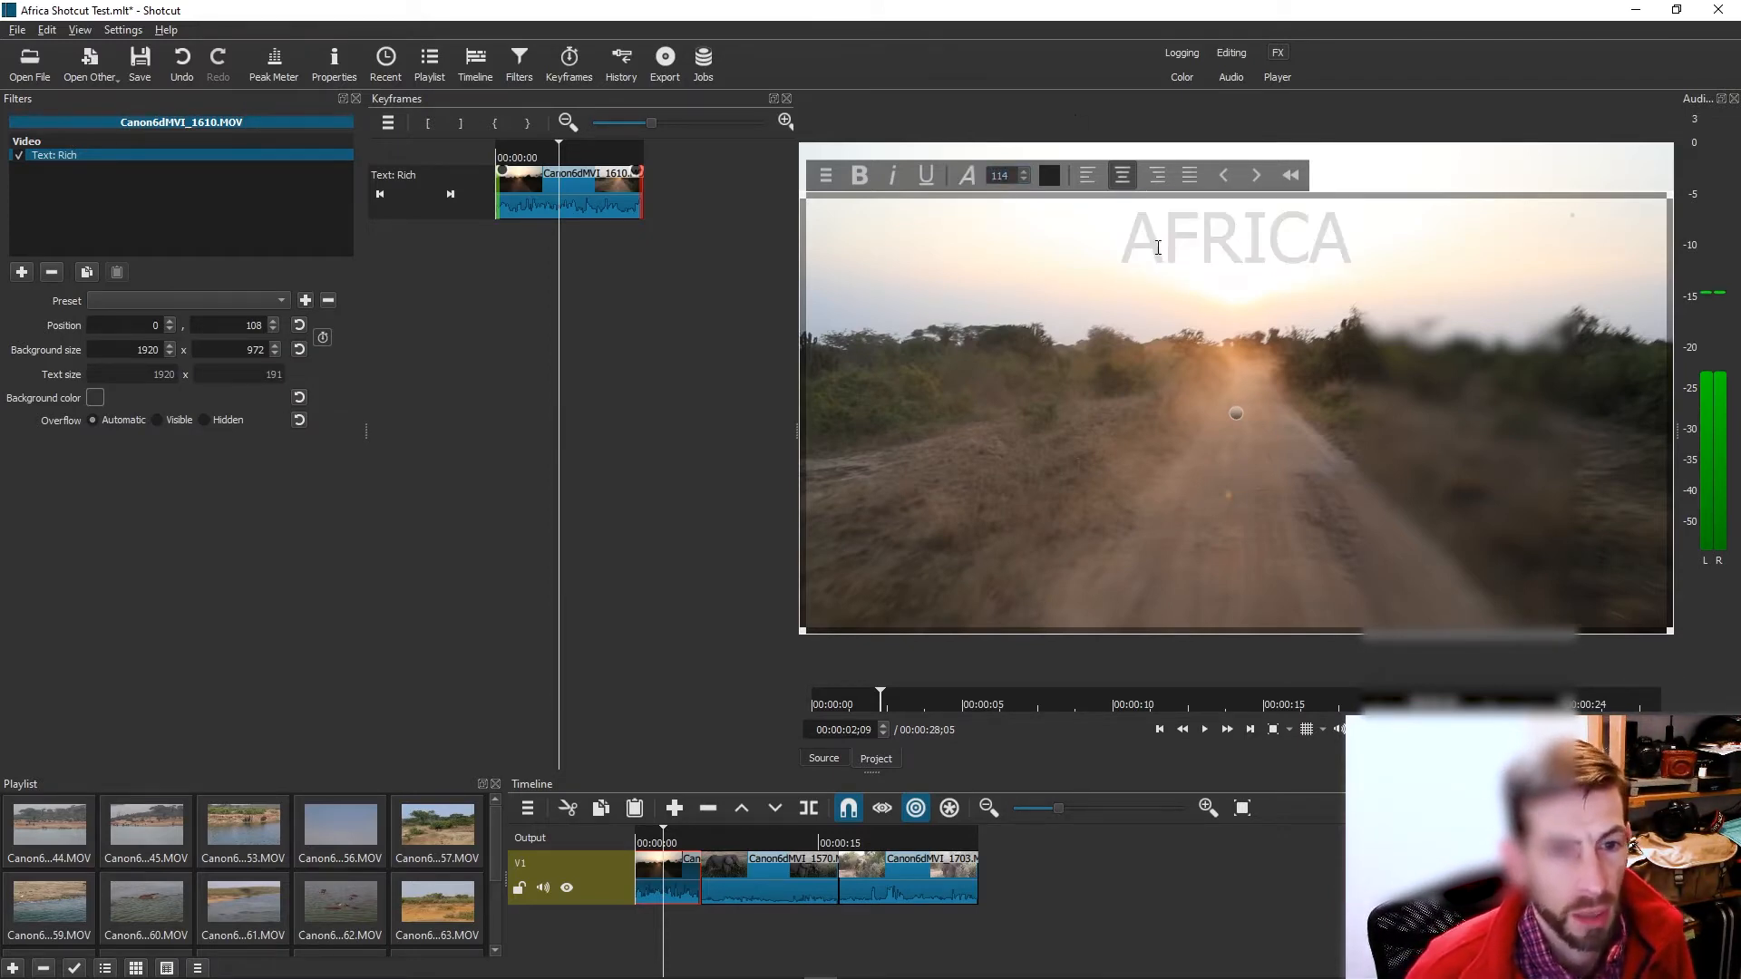
drag(1166, 246, 1100, 241)
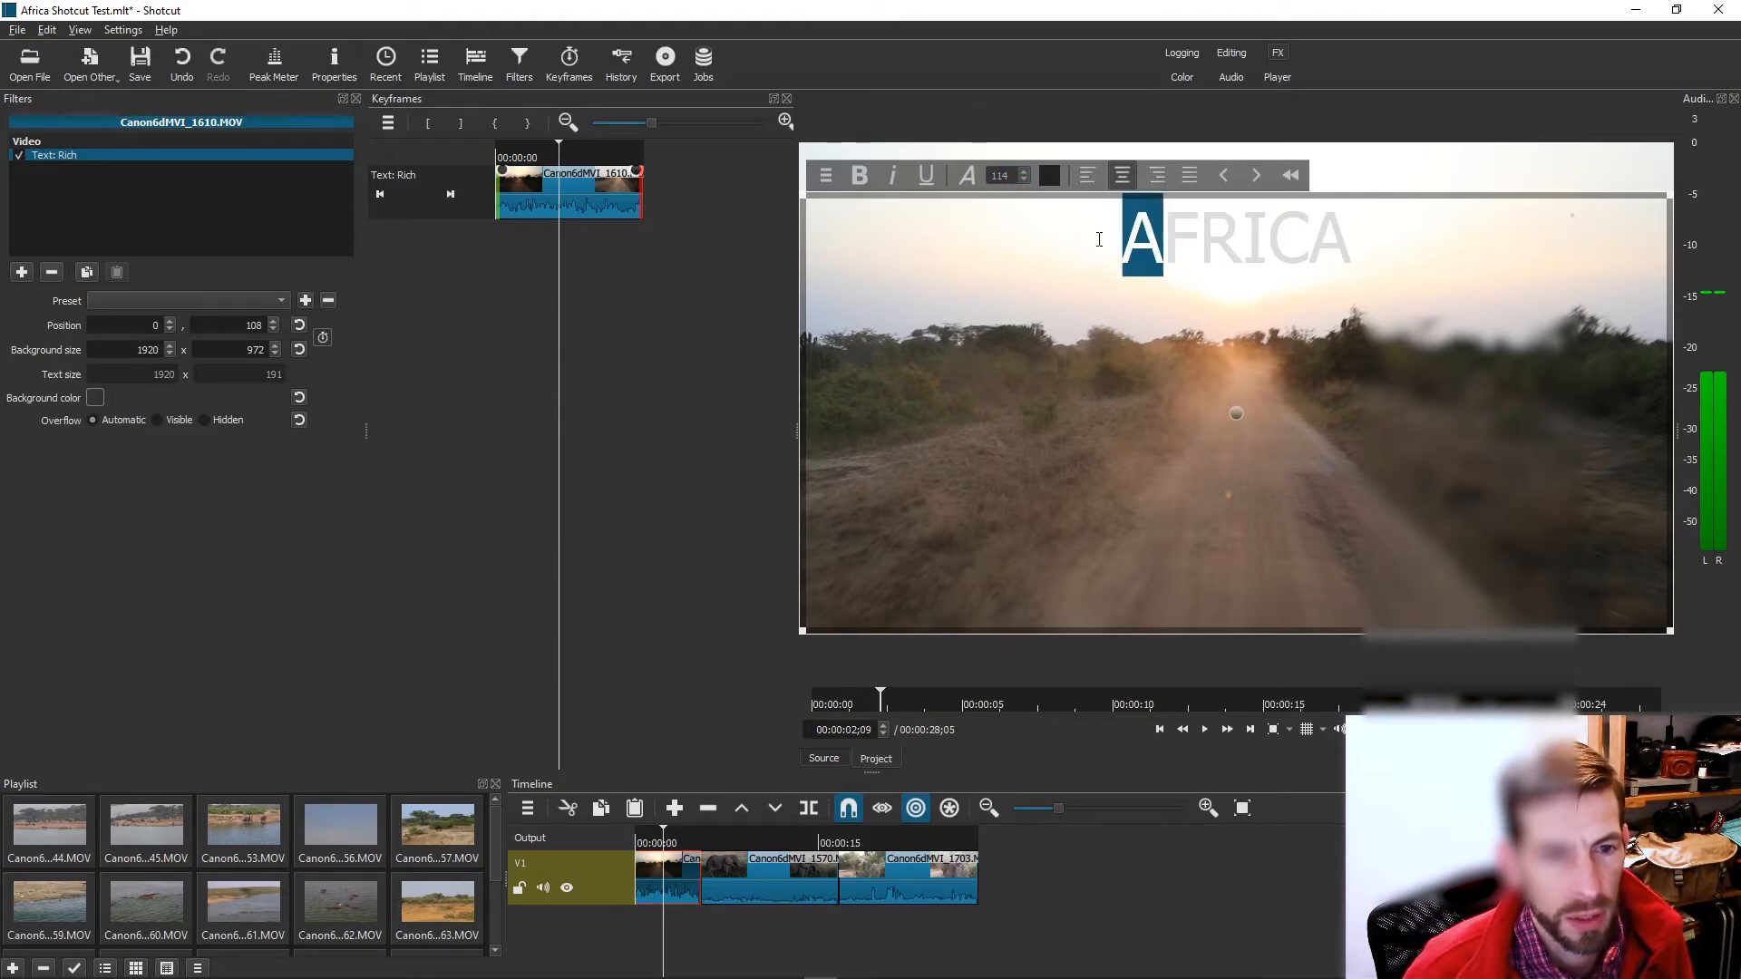
double_click(1009, 177)
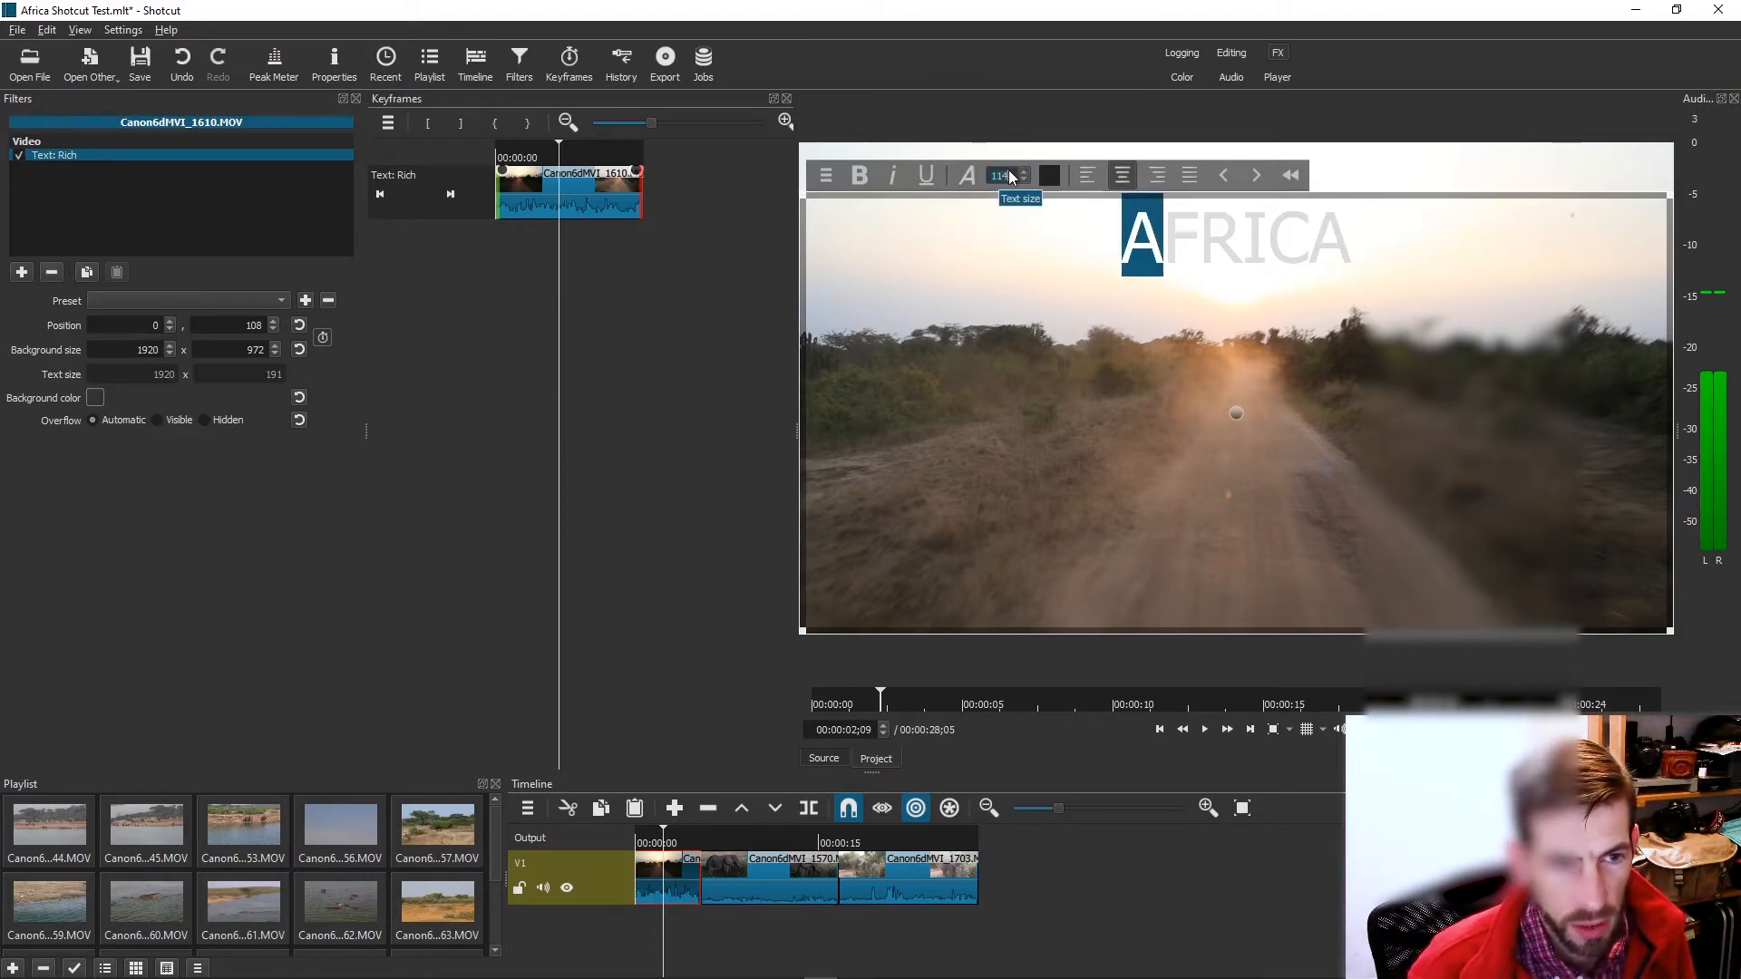
text(160)
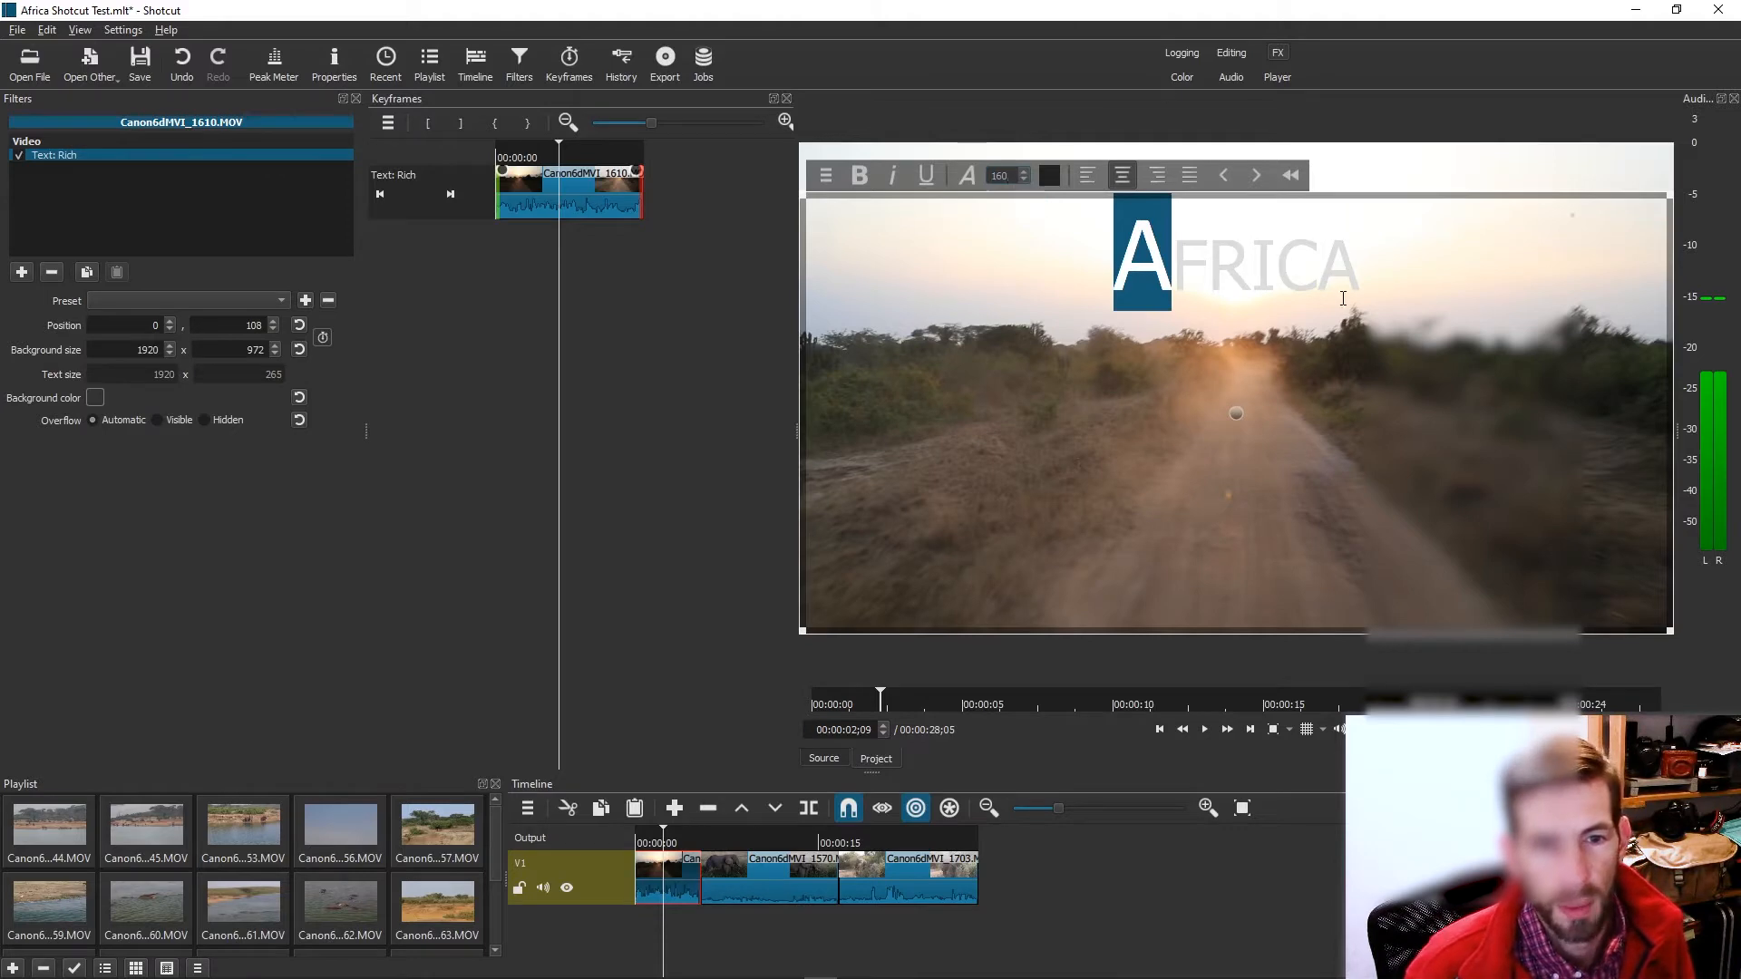
drag(1330, 283, 1364, 277)
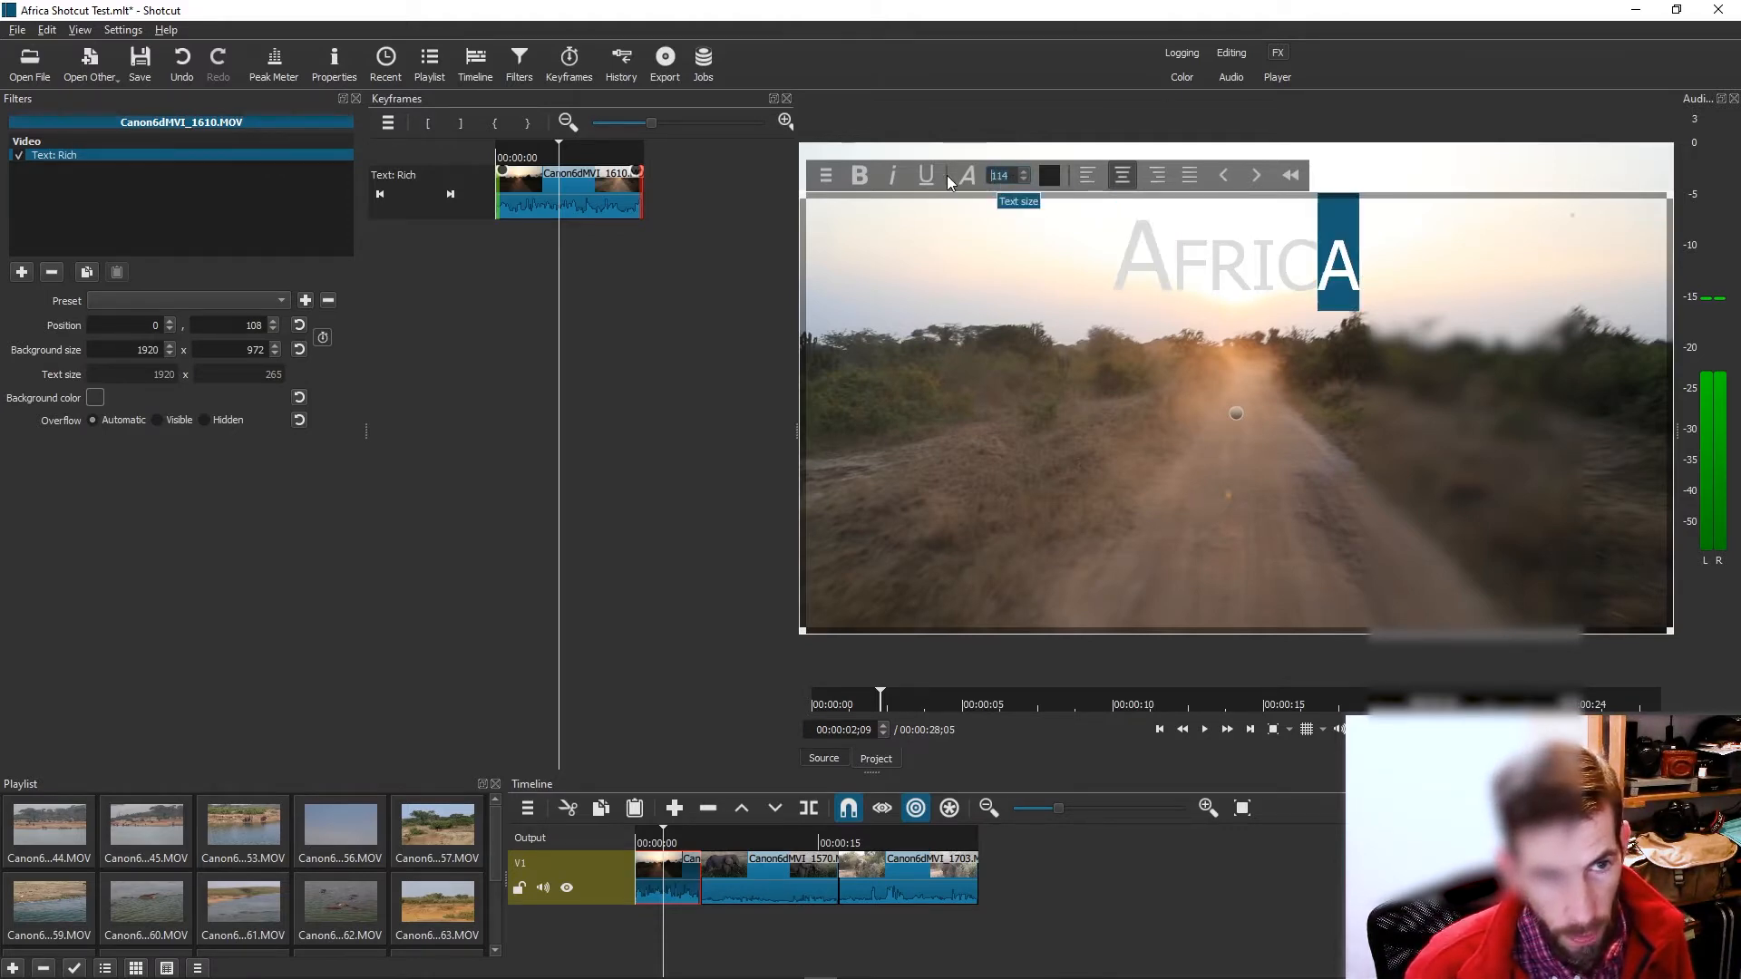
text(160)
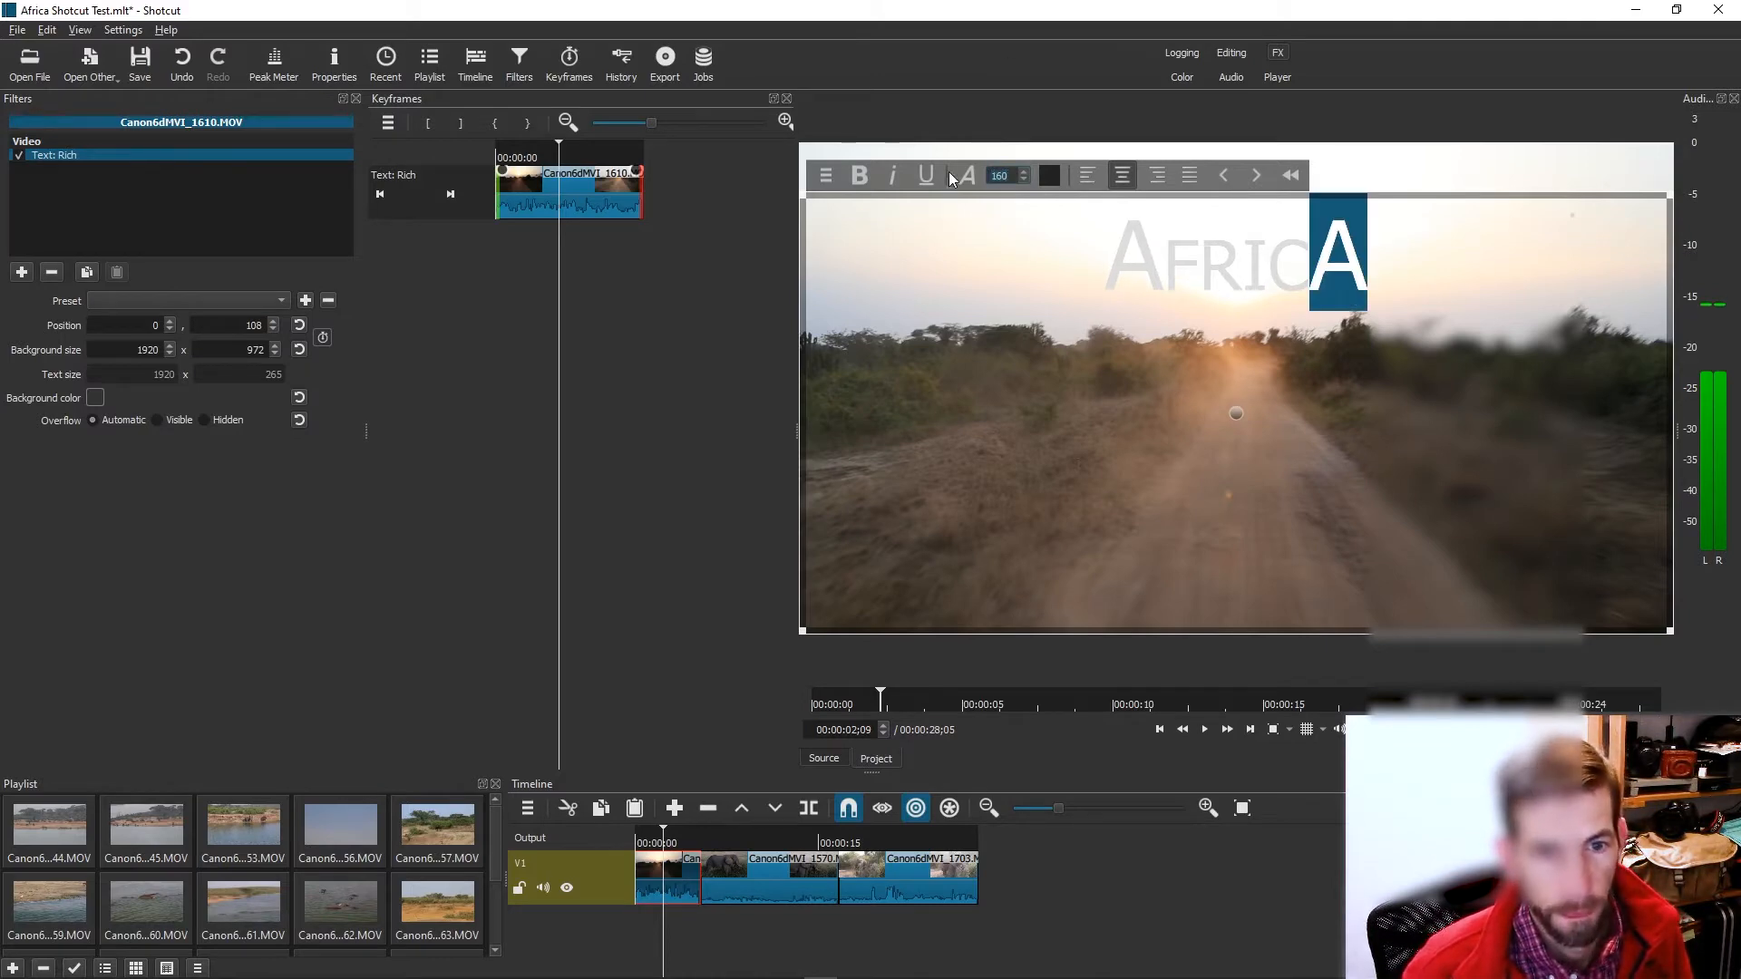
Insert spaces between the letters of the AFRICA title to spread it out.
click(1163, 284)
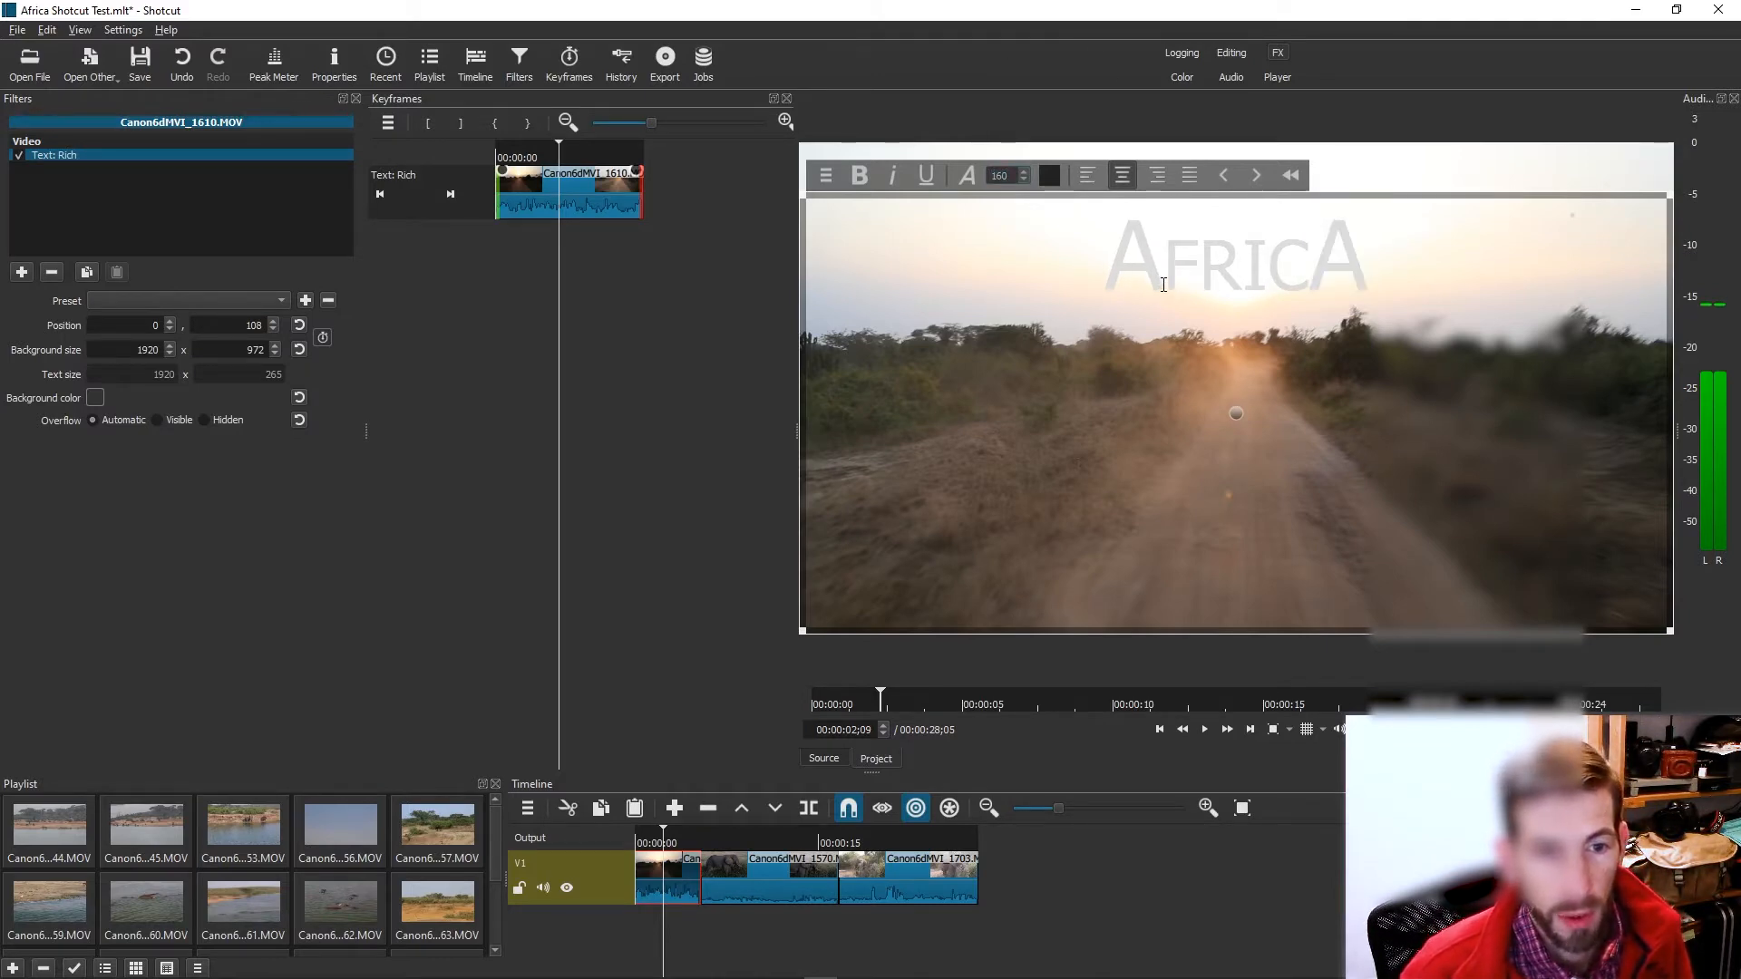
click(1215, 282)
click(1267, 283)
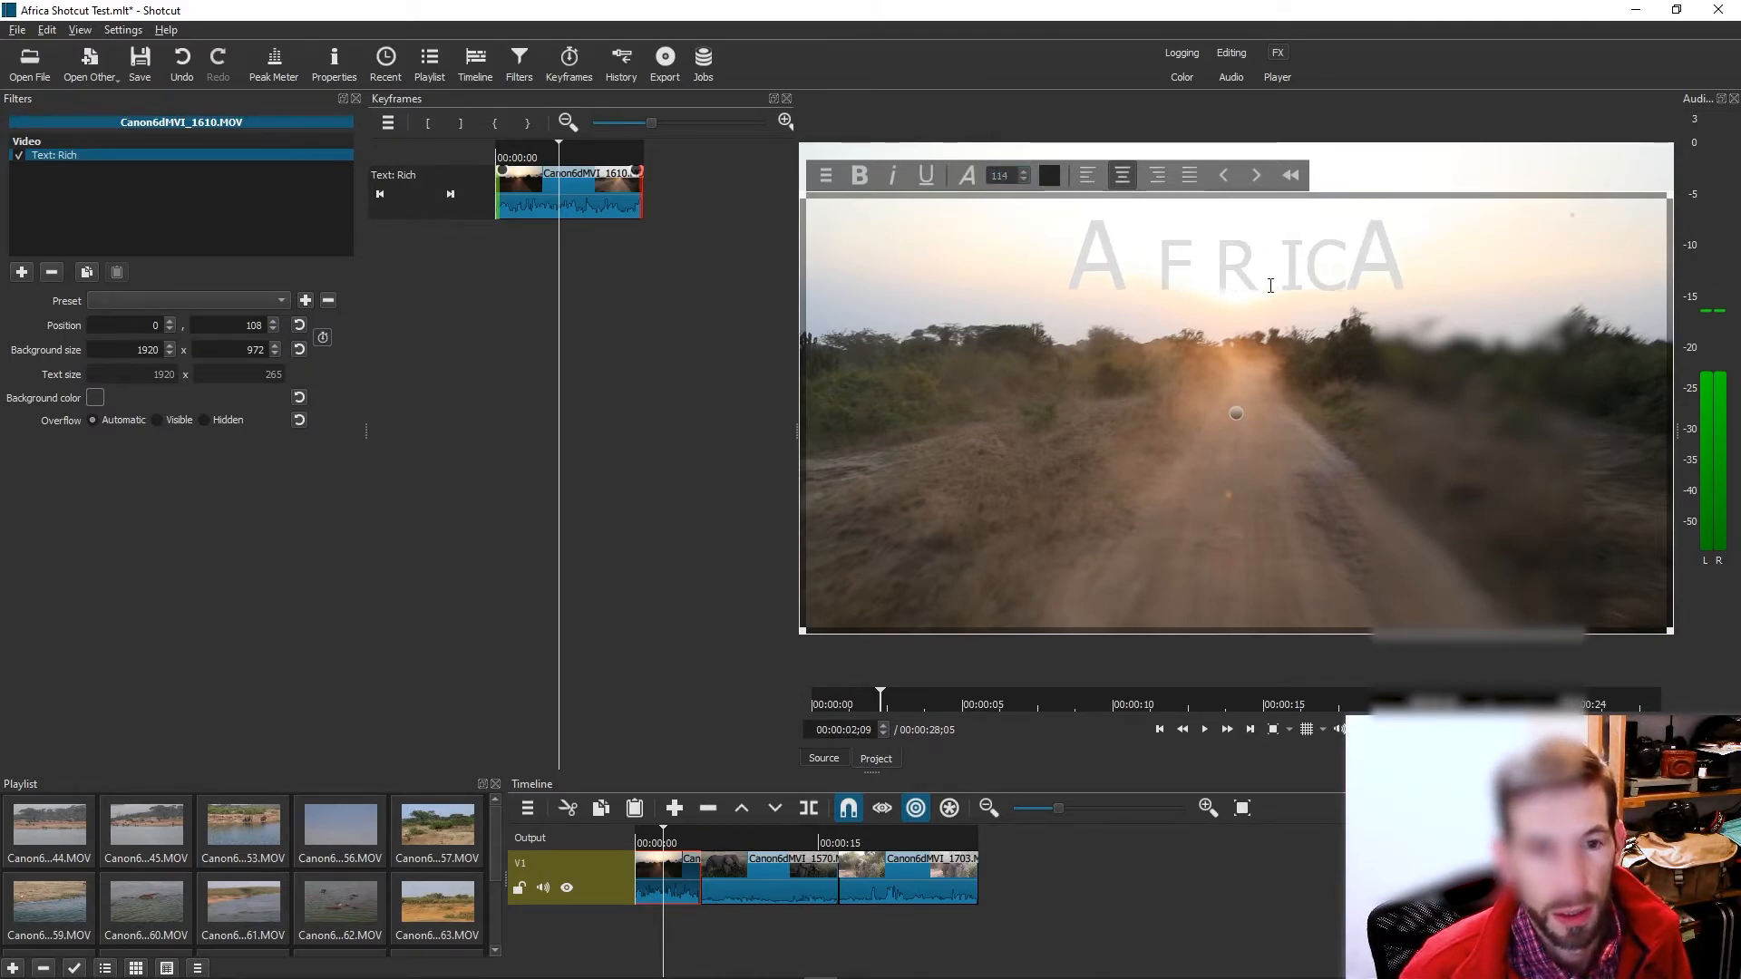
click(1303, 282)
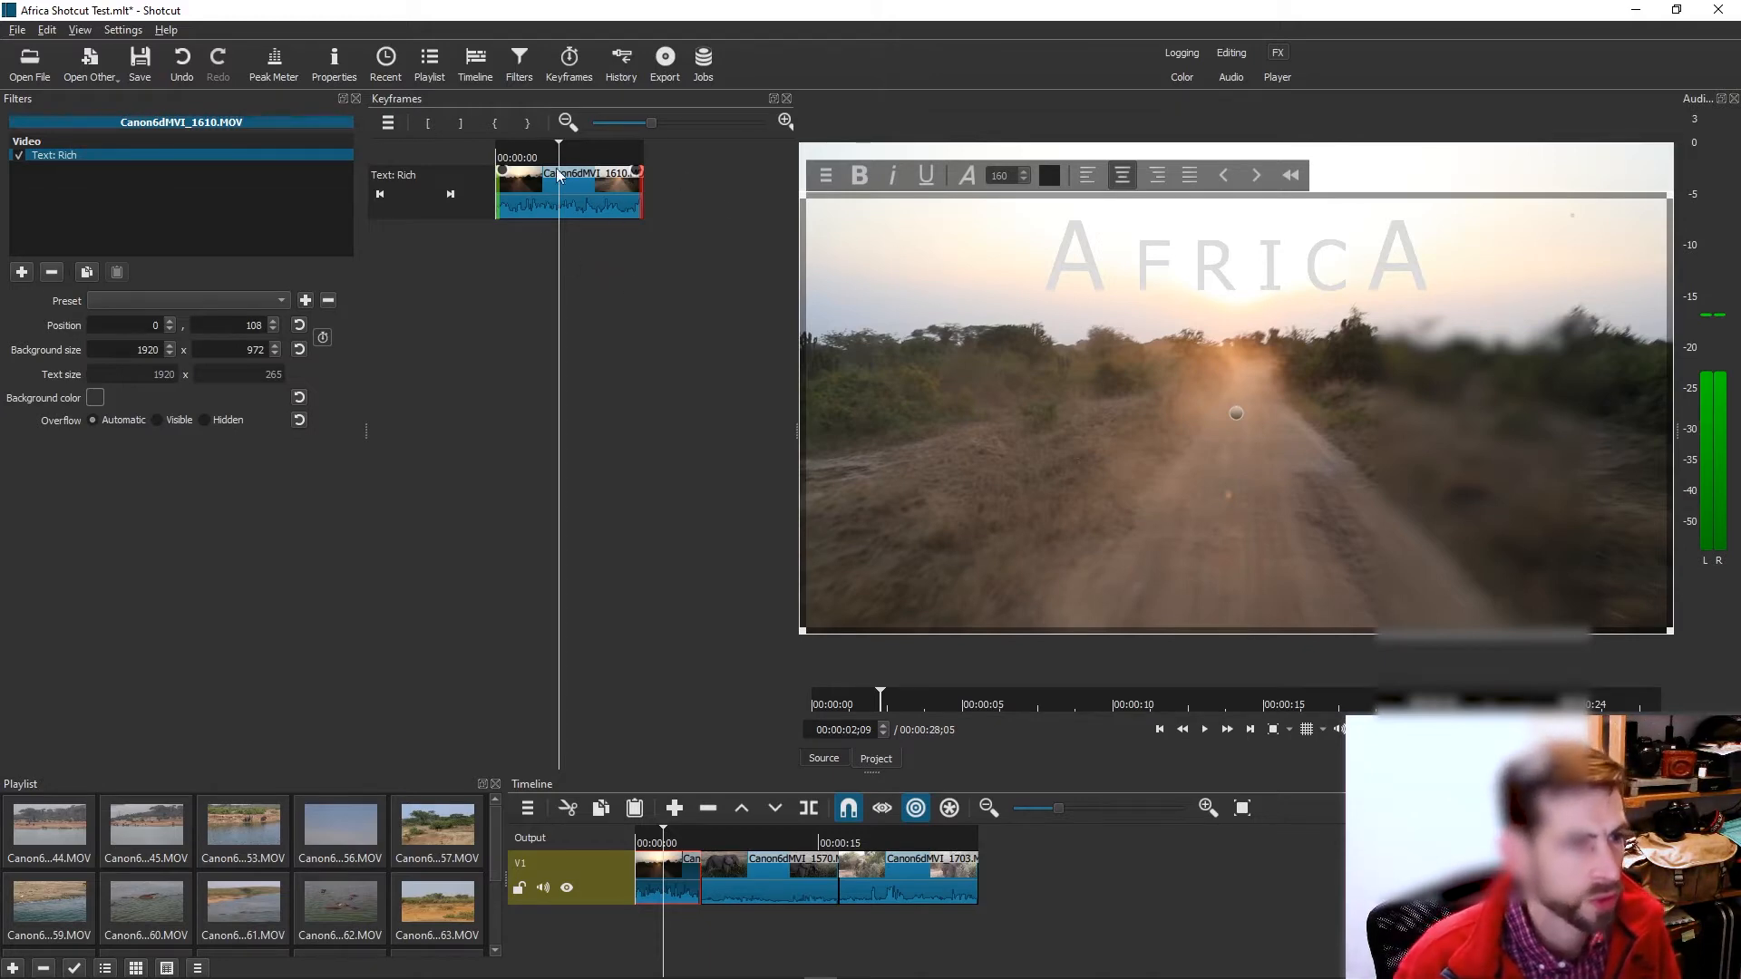
Apply the Slide In From Top preset to the title and lengthen its opening animation to about two seconds.
mouse_move(505, 172)
mouse_down()
mouse_move(530, 175)
mouse_move(483, 181)
mouse_up()
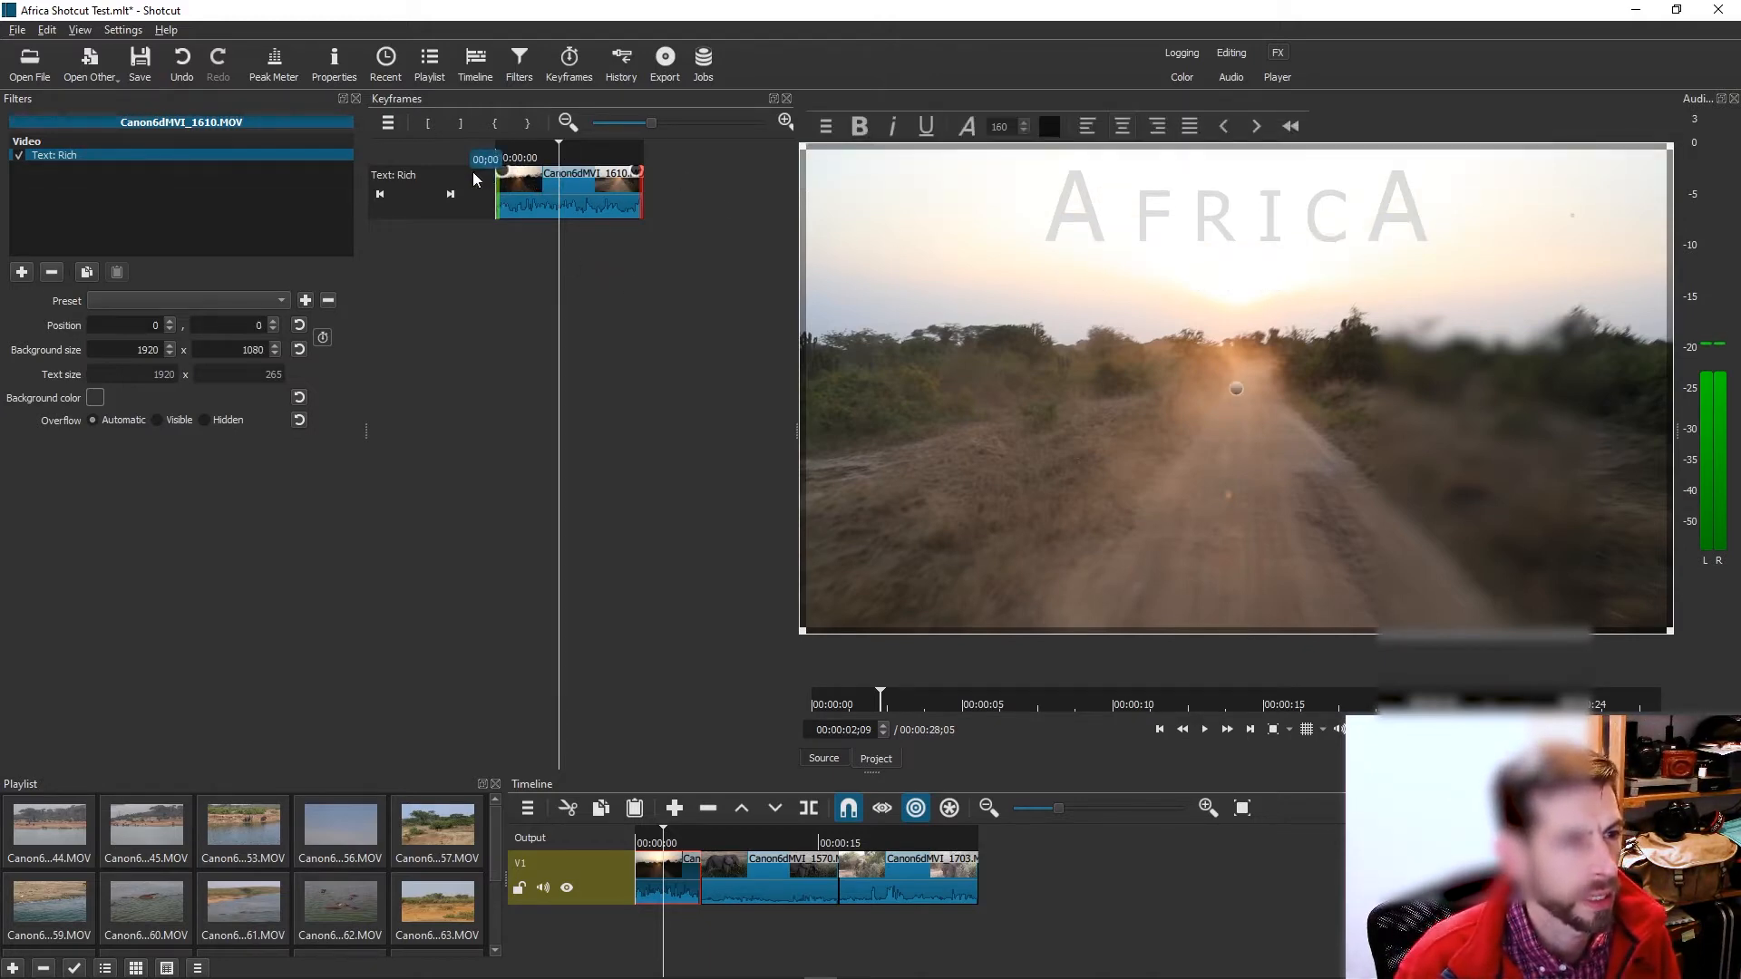
click(245, 297)
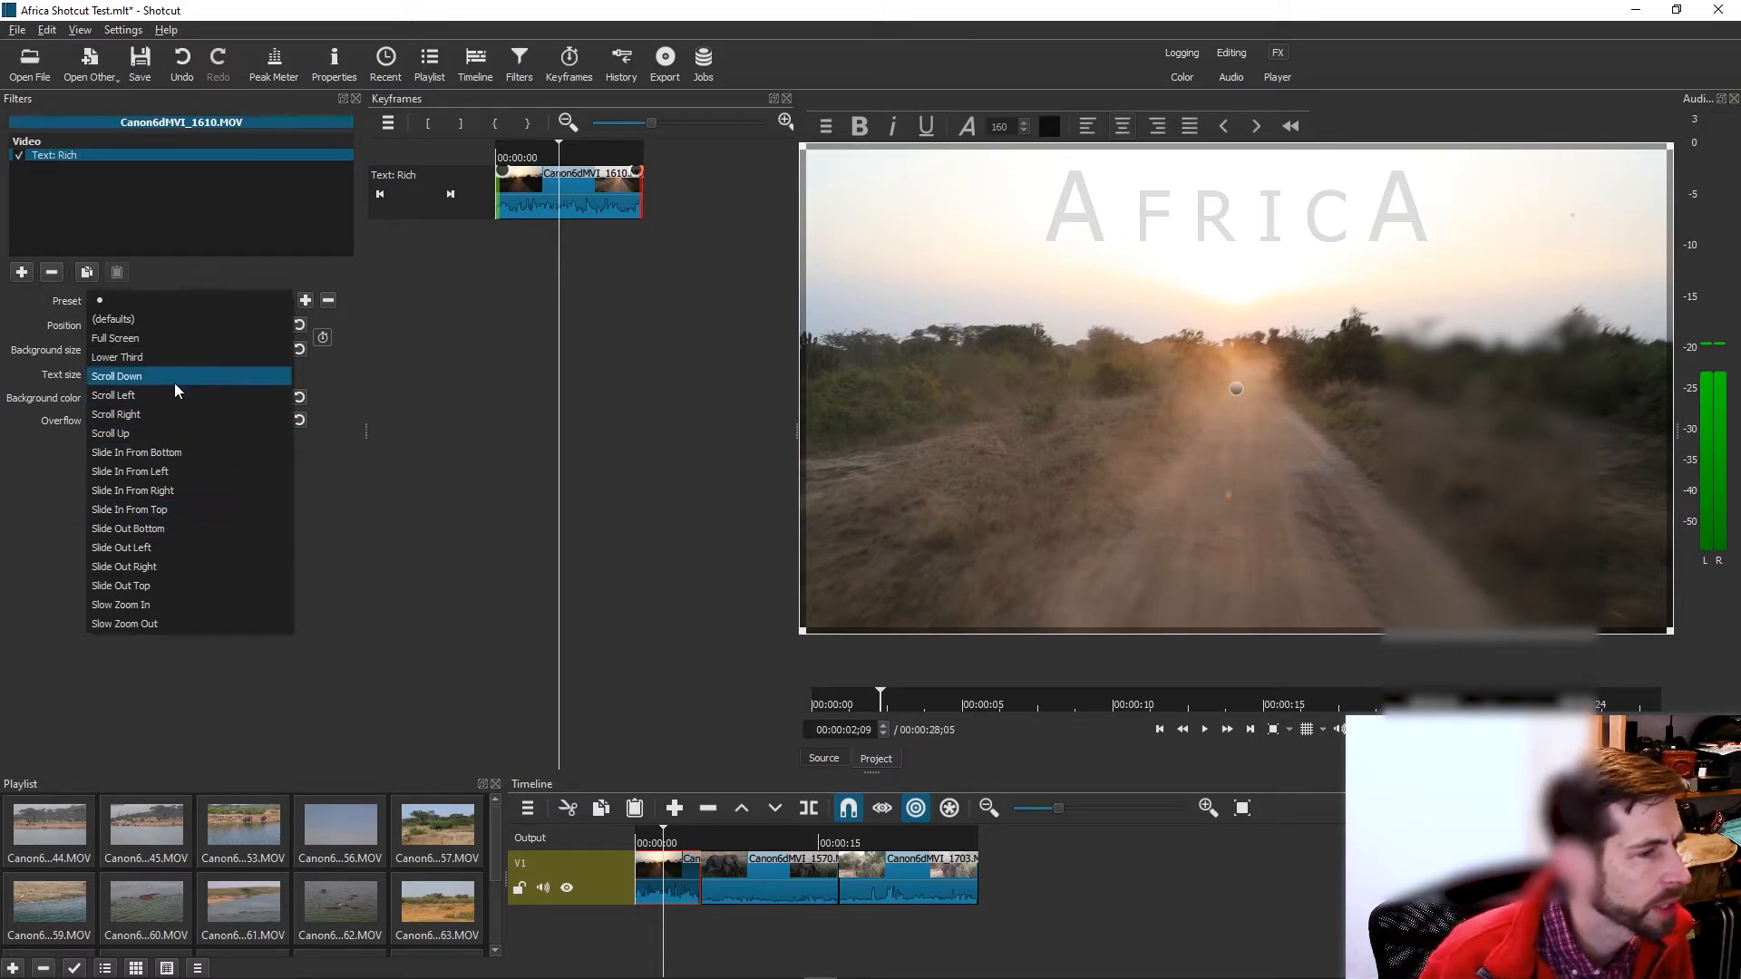
click(156, 506)
drag(530, 172, 616, 184)
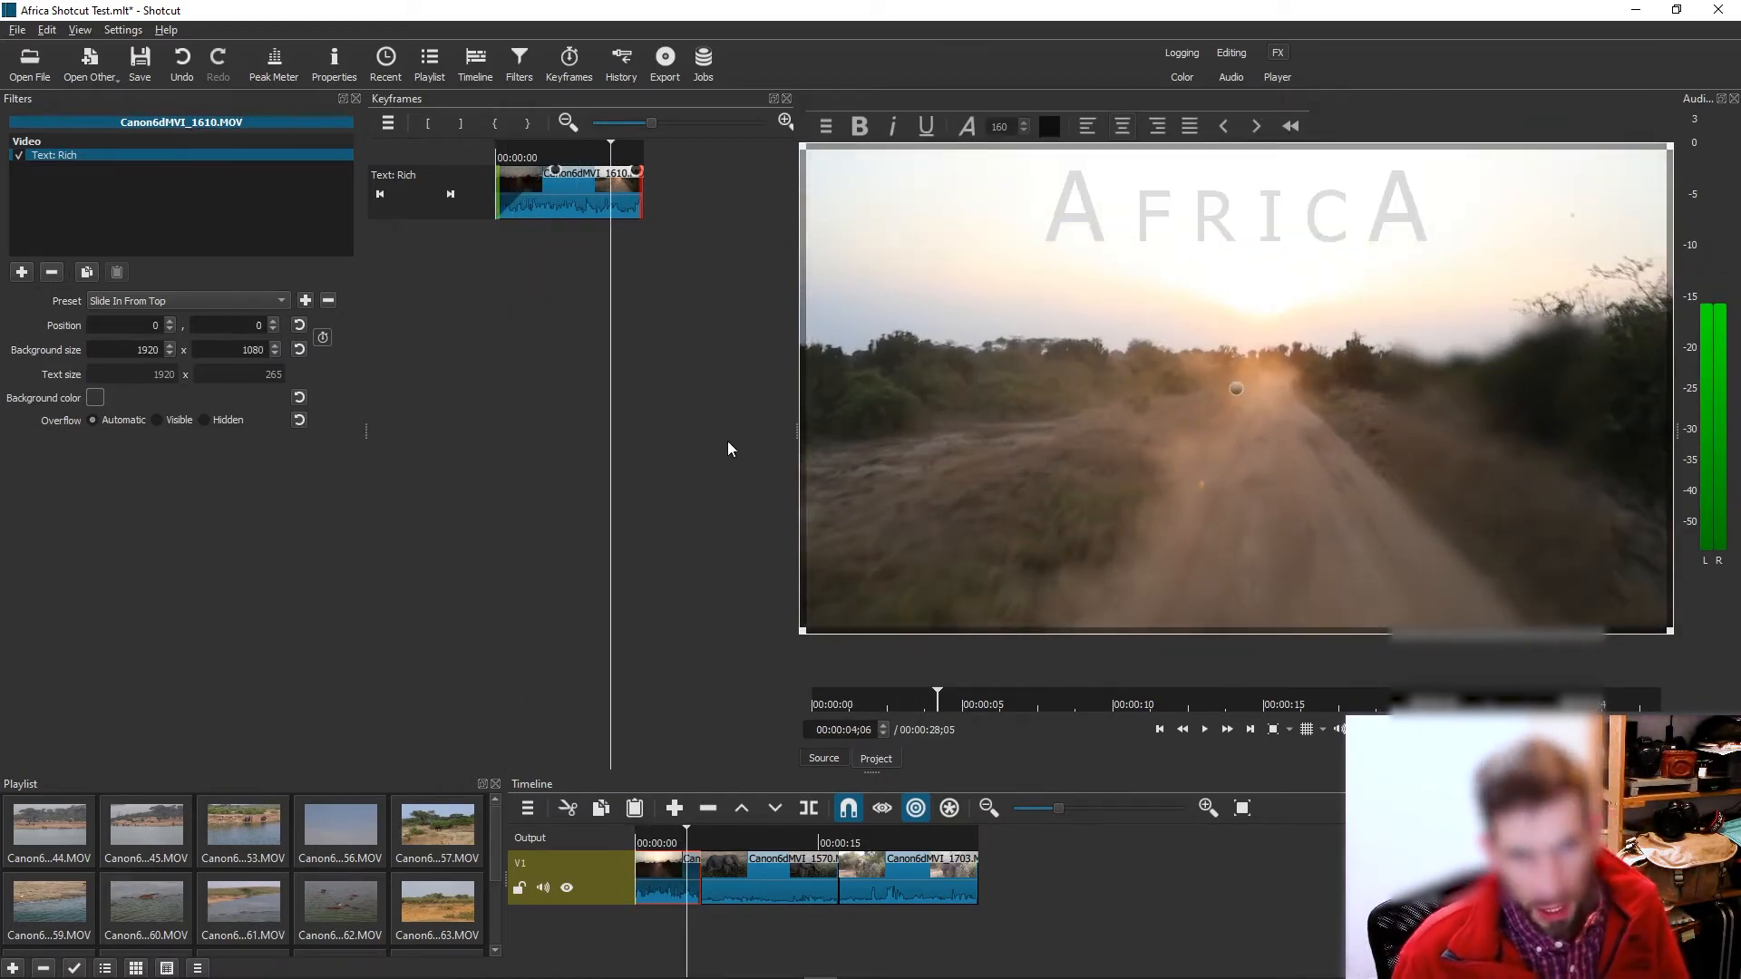
drag(689, 833, 677, 833)
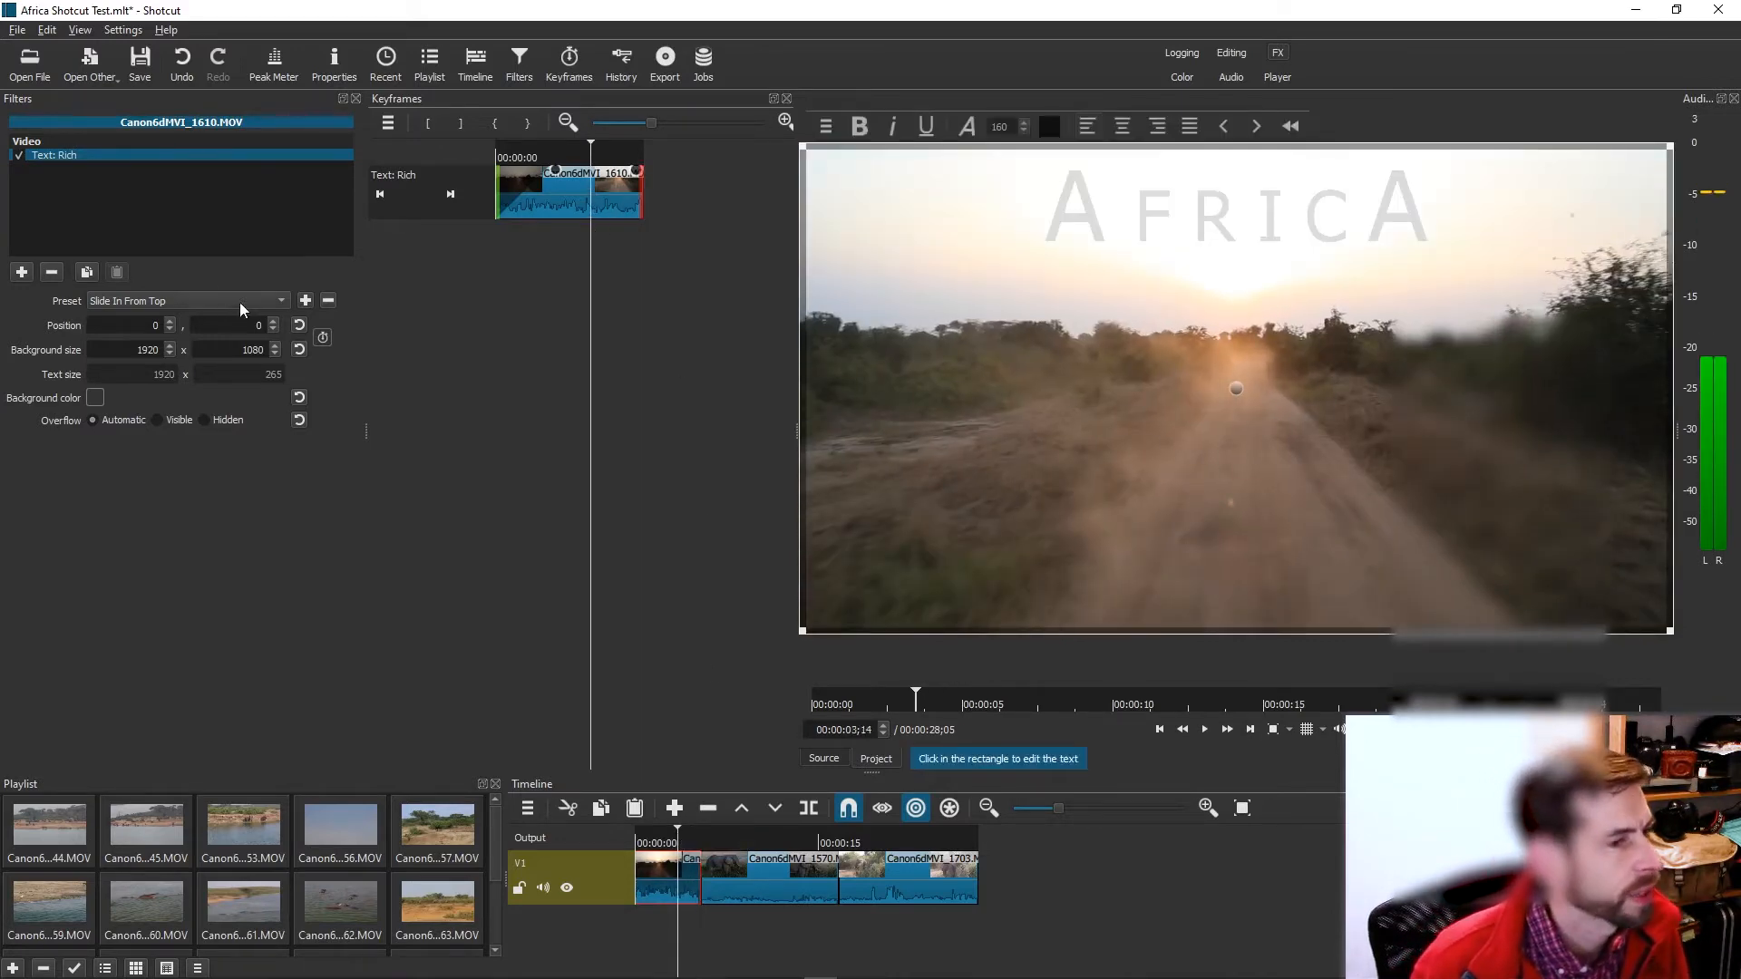
Apply the Slide Out Top preset to the title without saving a custom preset.
click(308, 301)
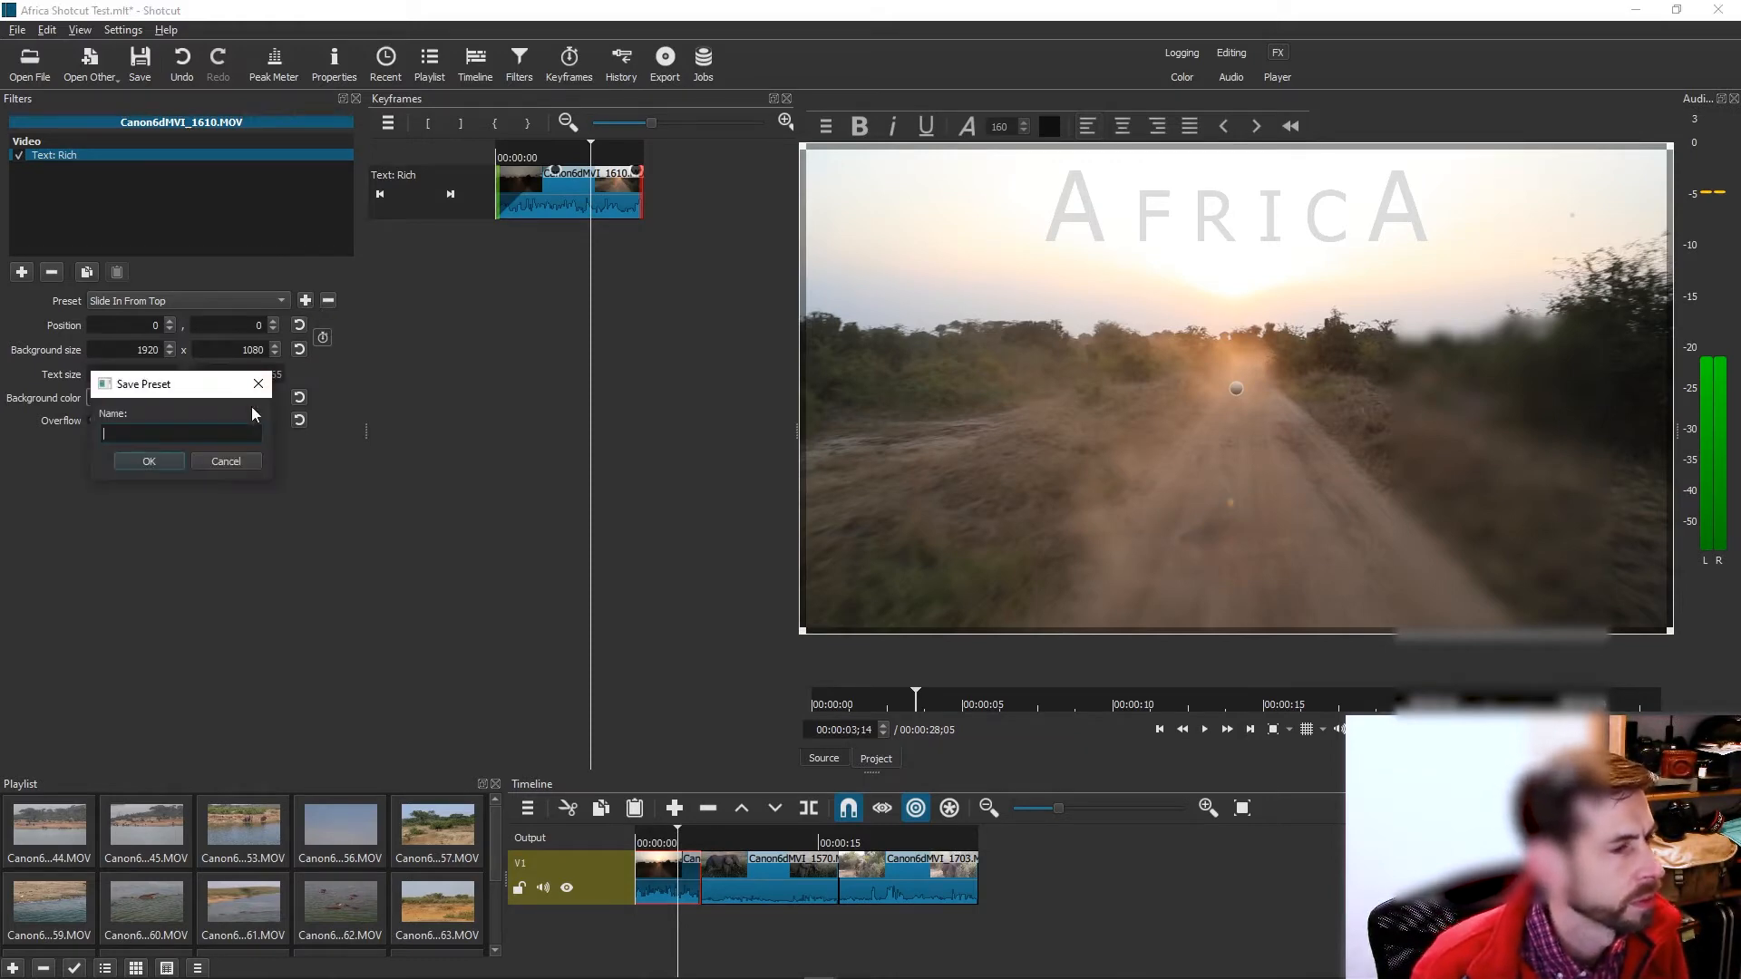
click(225, 462)
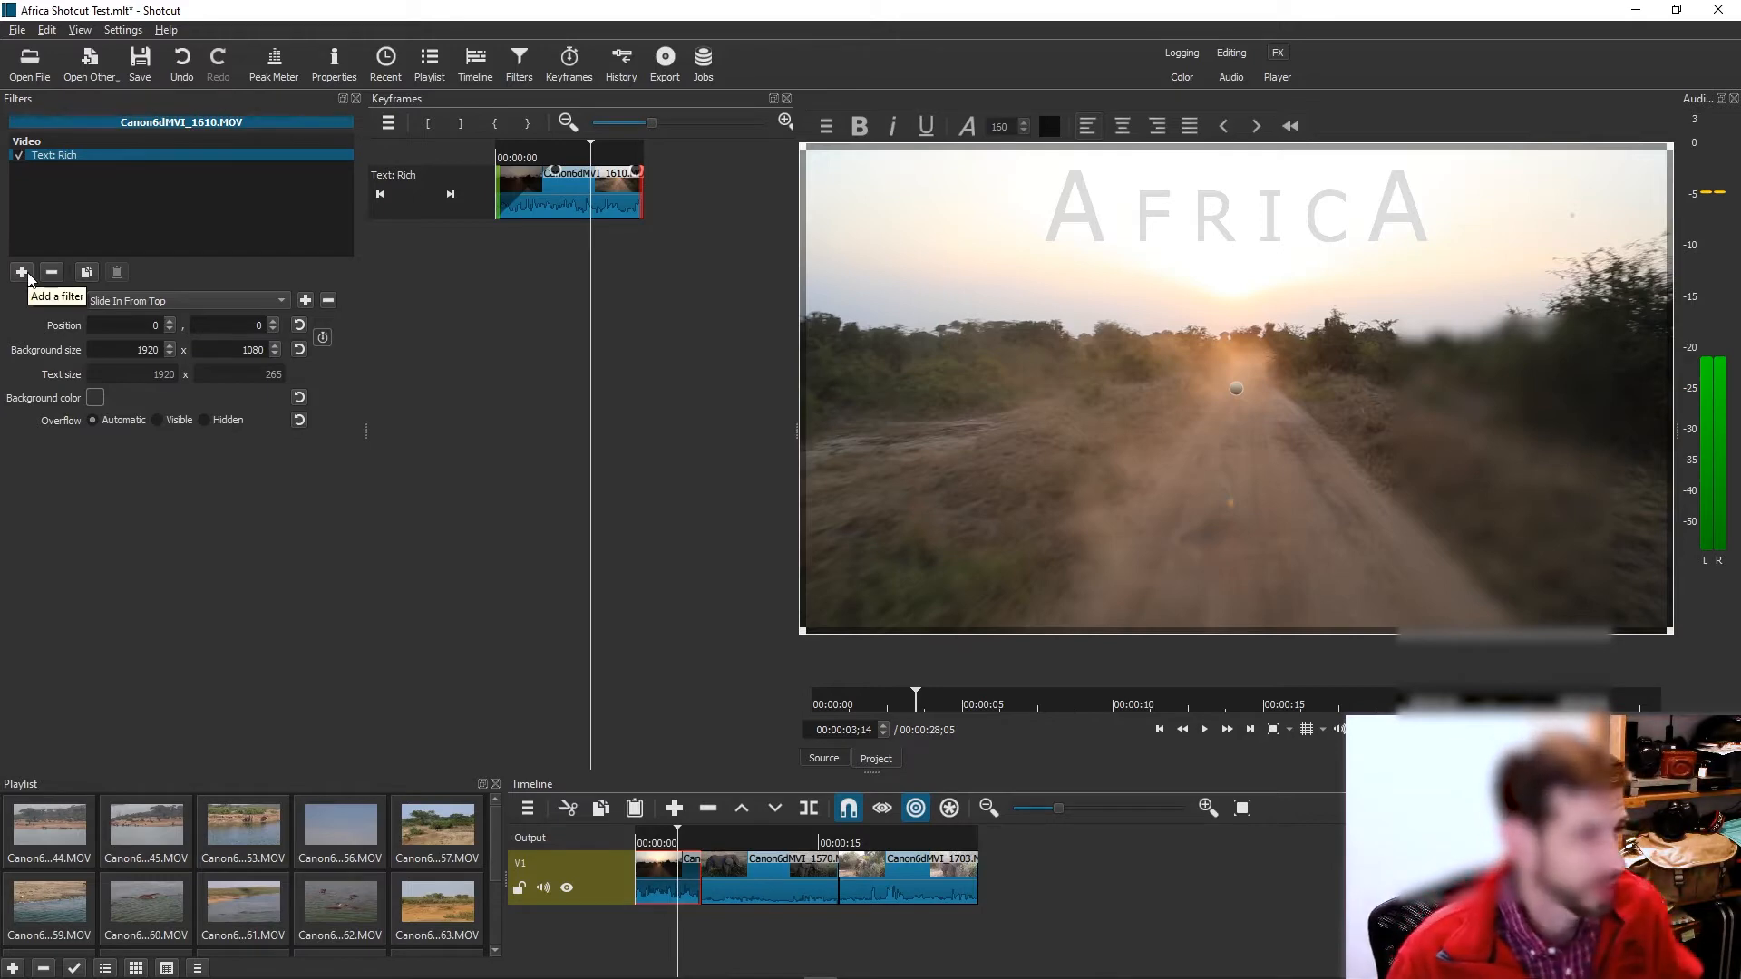
click(272, 301)
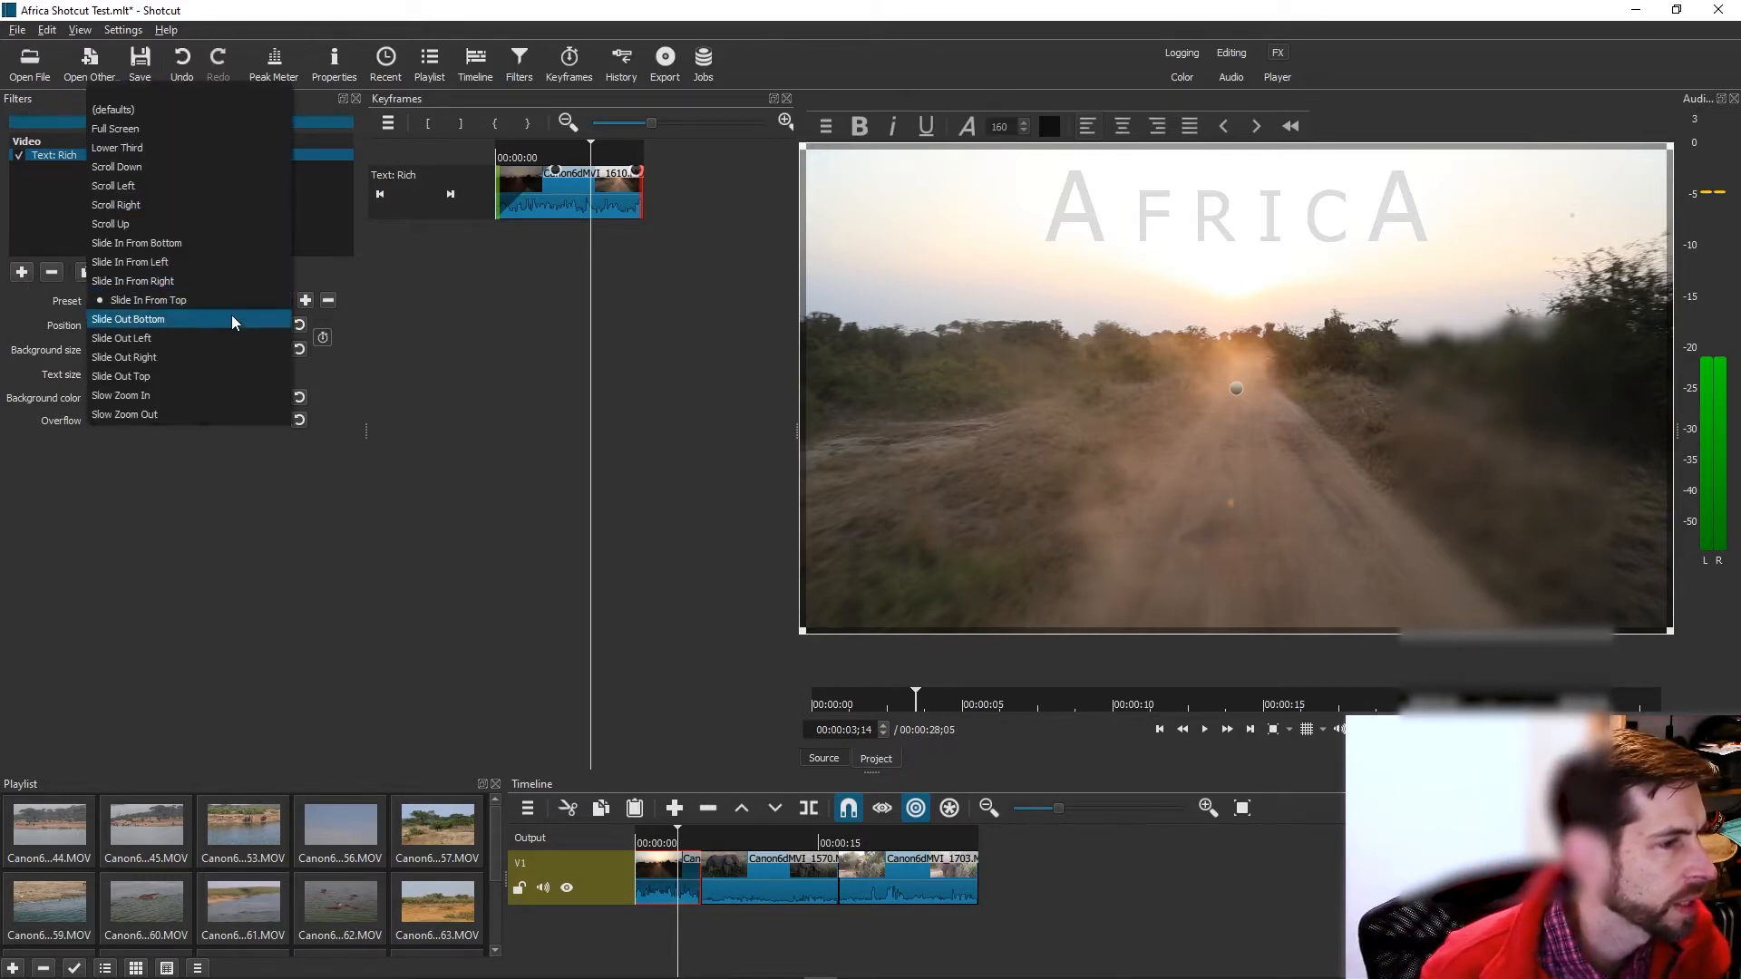
click(226, 374)
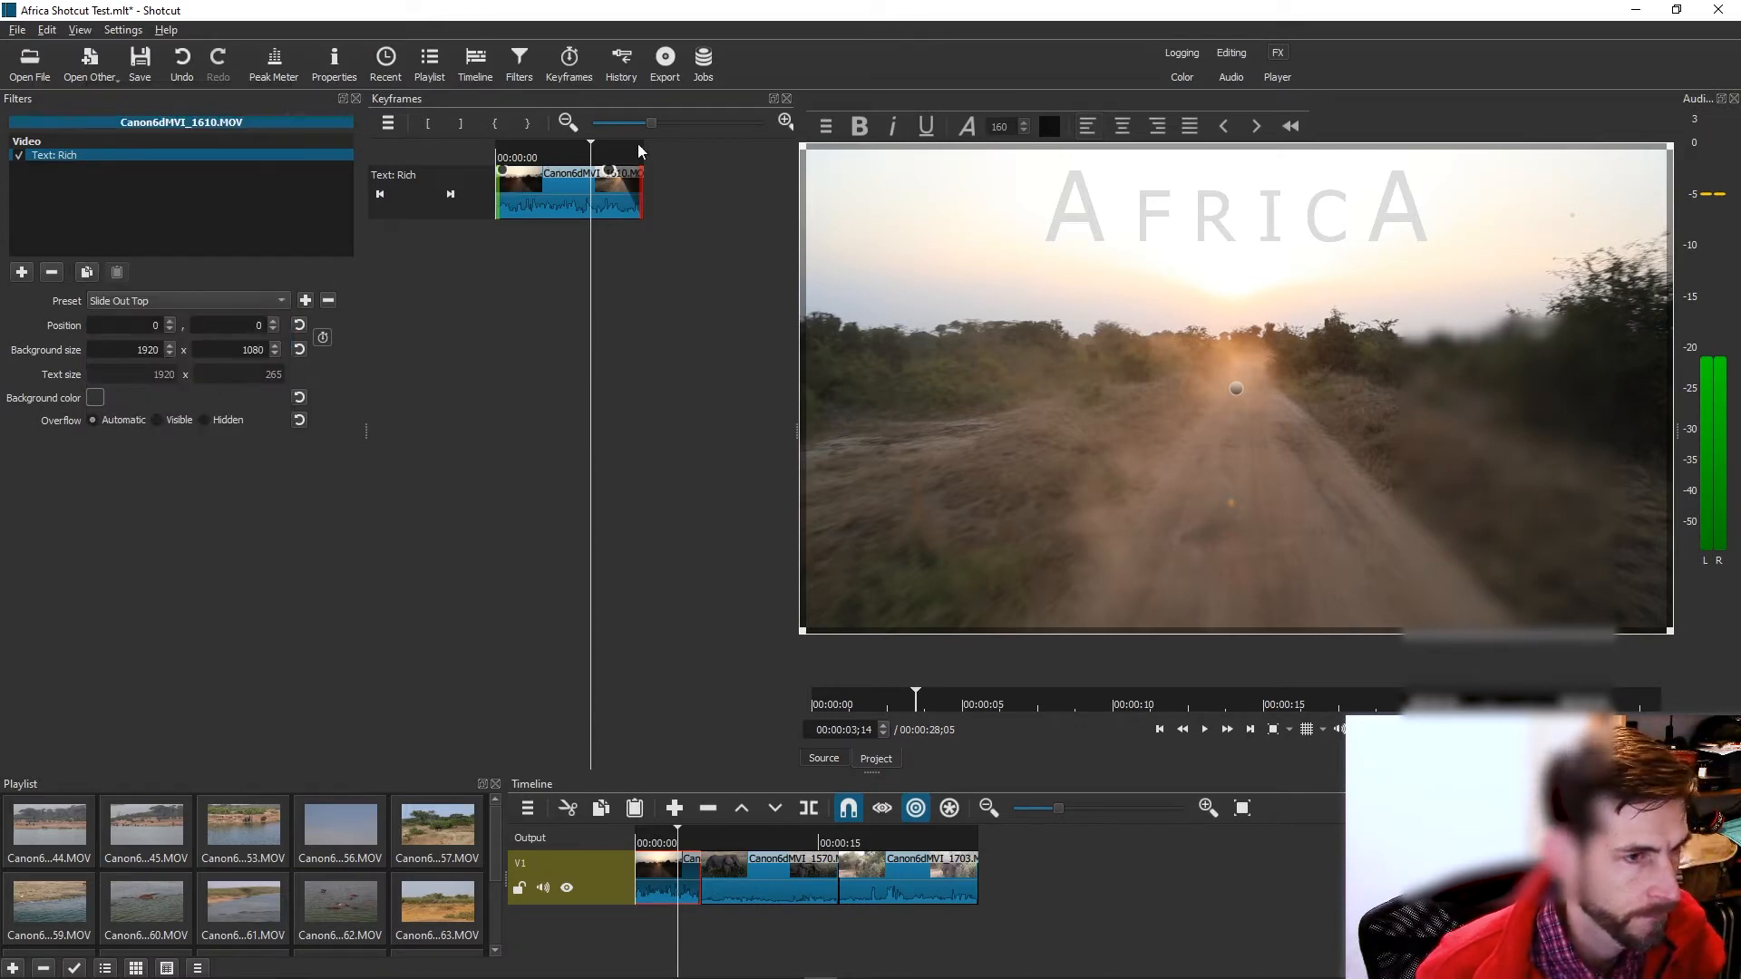
mouse_move(592, 150)
mouse_down()
mouse_move(636, 144)
mouse_move(485, 152)
mouse_move(547, 170)
mouse_move(497, 154)
mouse_move(640, 159)
mouse_move(579, 160)
mouse_up()
Combine a slide-in from the top with the title's slide-out, and scrub the clip to check the animation, stopping at 02;22.
click(225, 296)
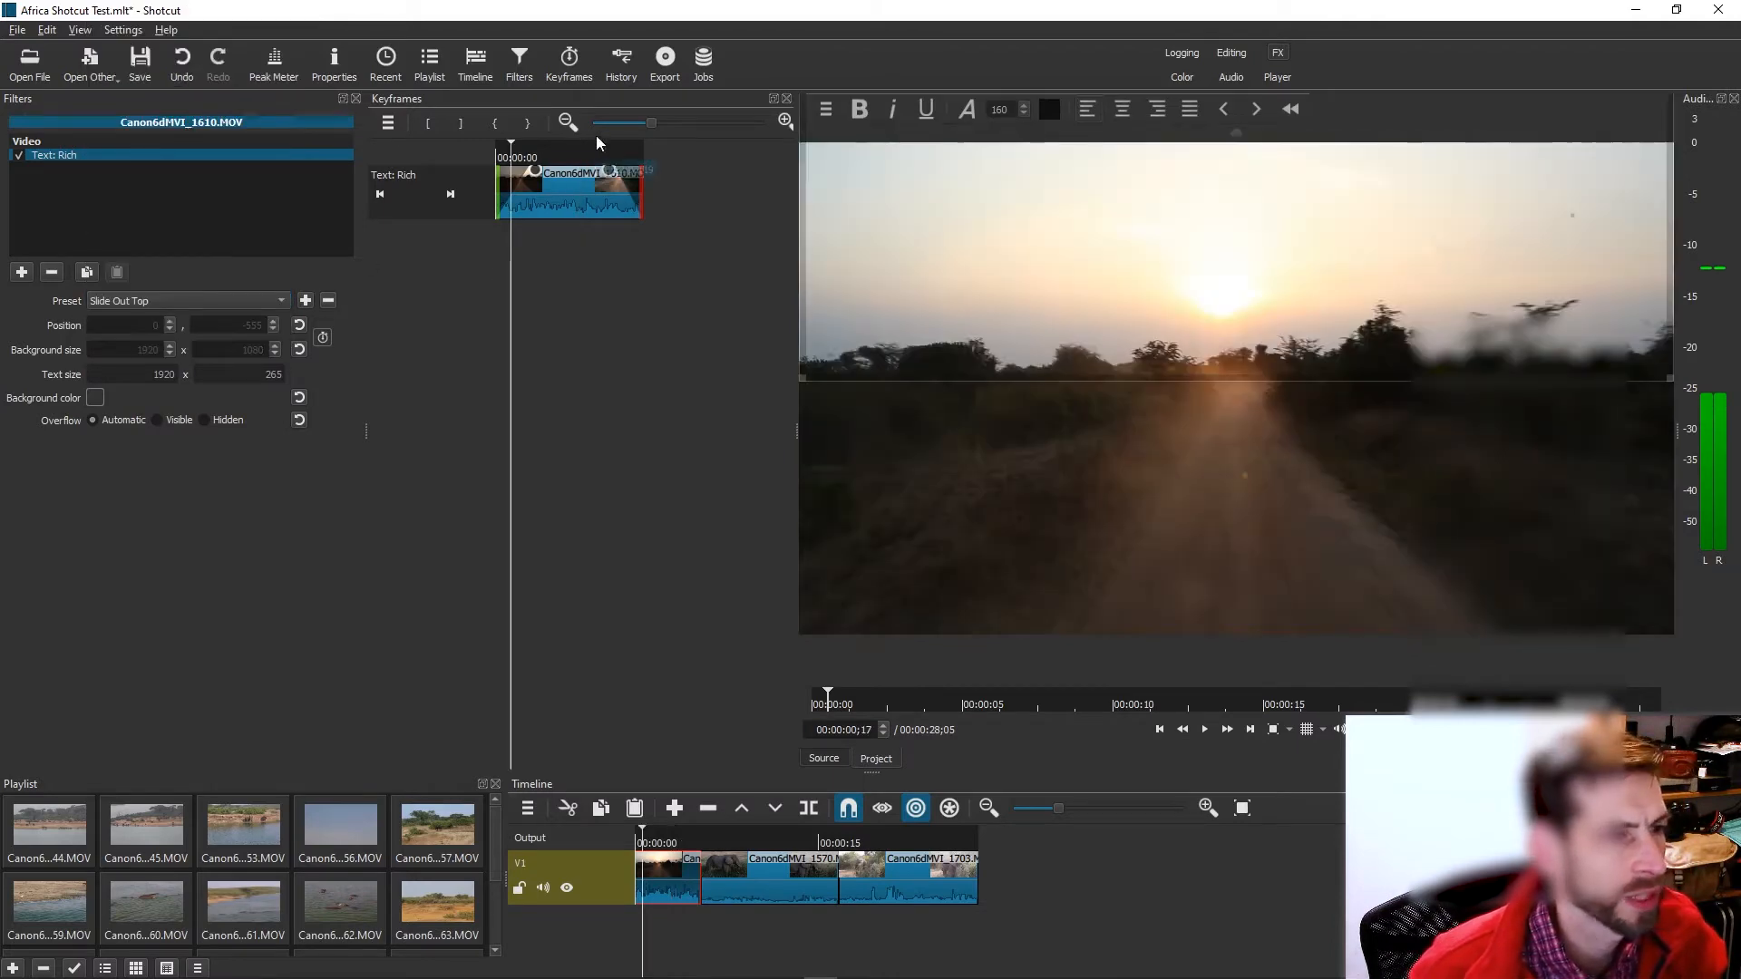
drag(499, 152, 590, 177)
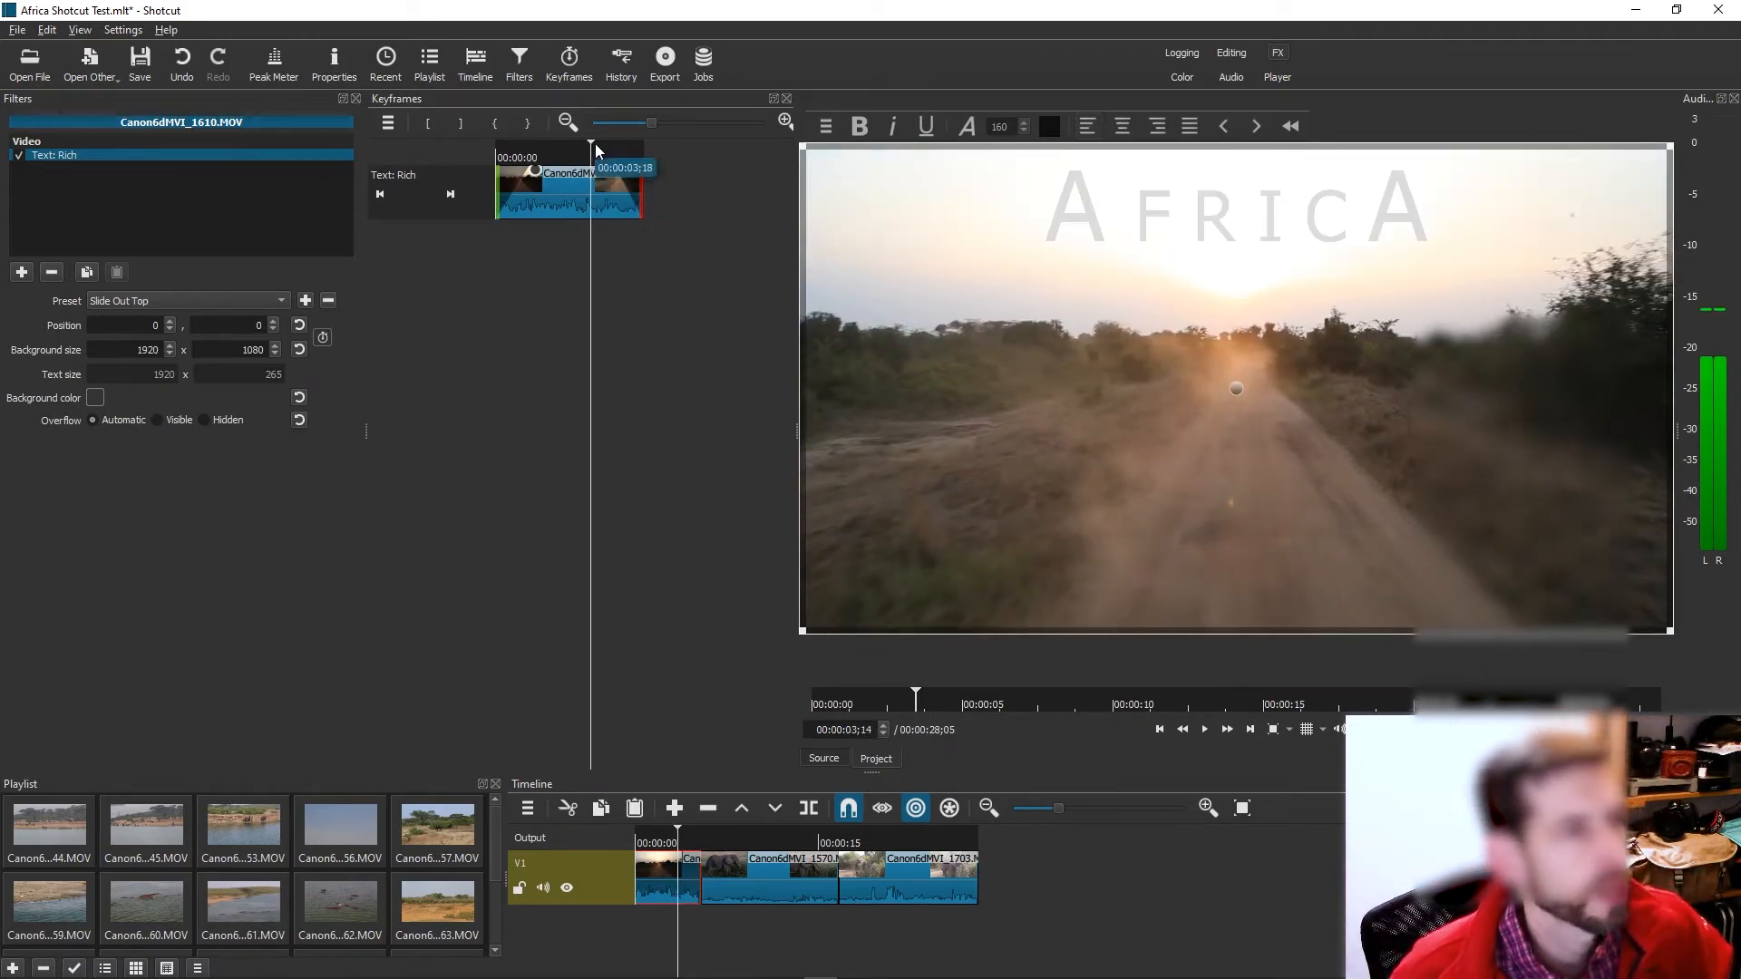
drag(590, 163, 571, 163)
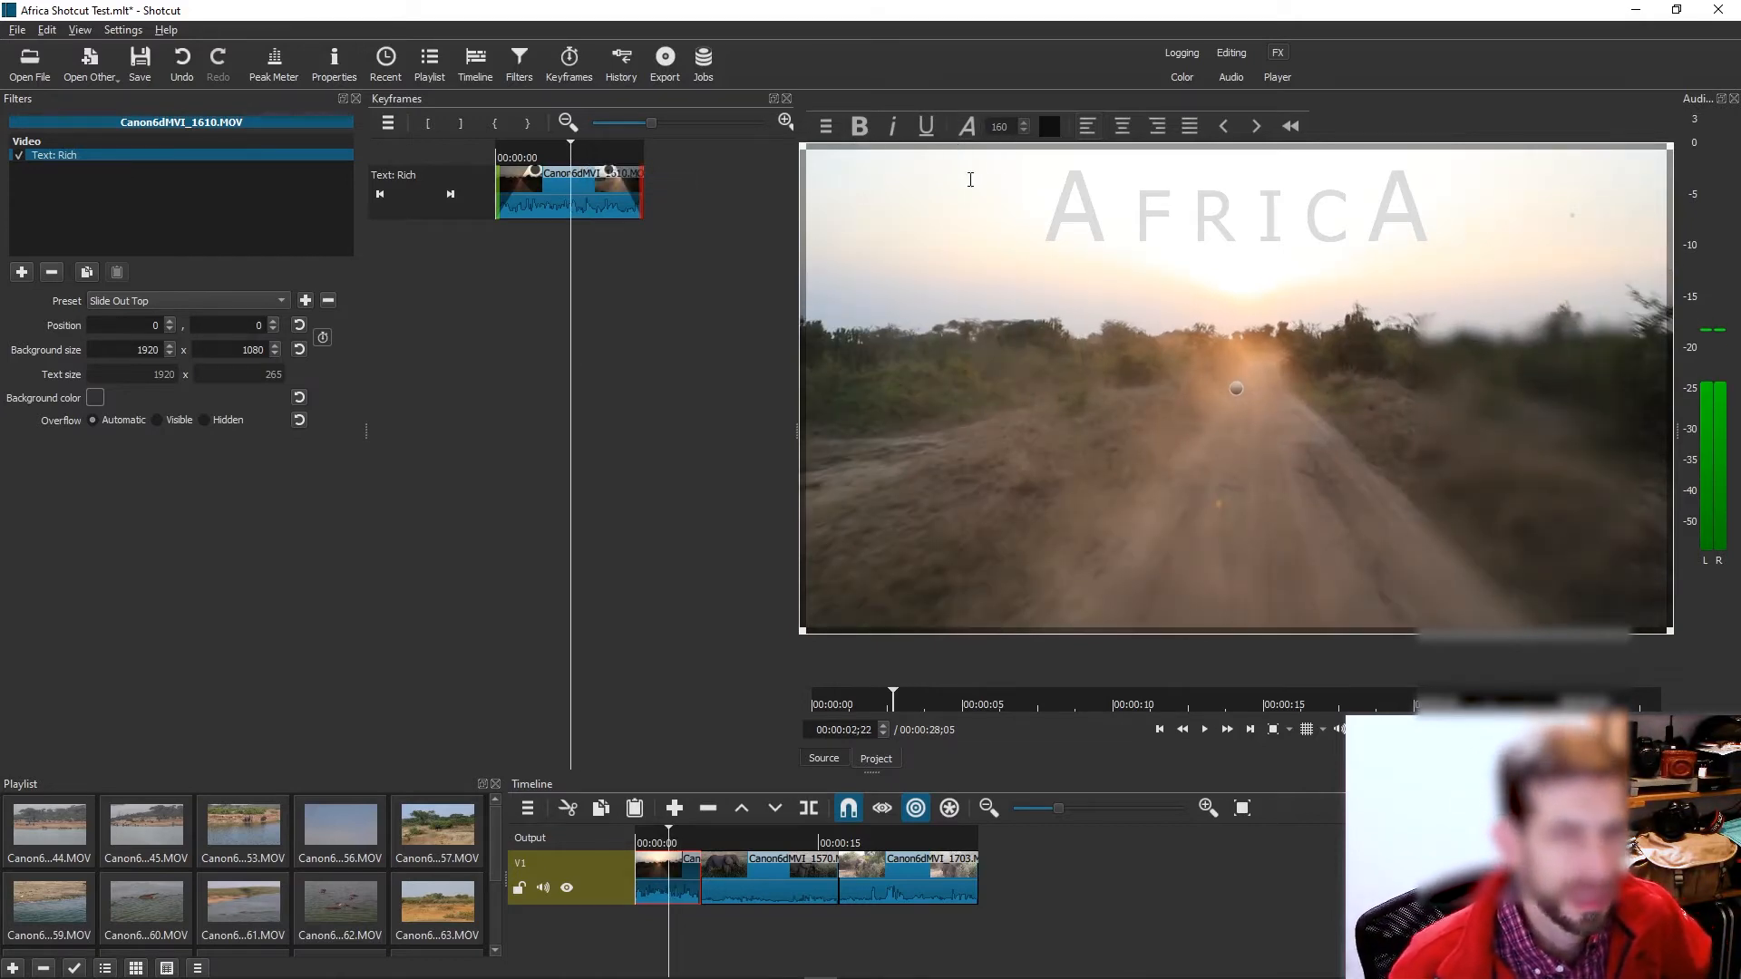
Set the colour of the whole AFRICA title to white (#ffffff).
drag(1048, 232, 1436, 227)
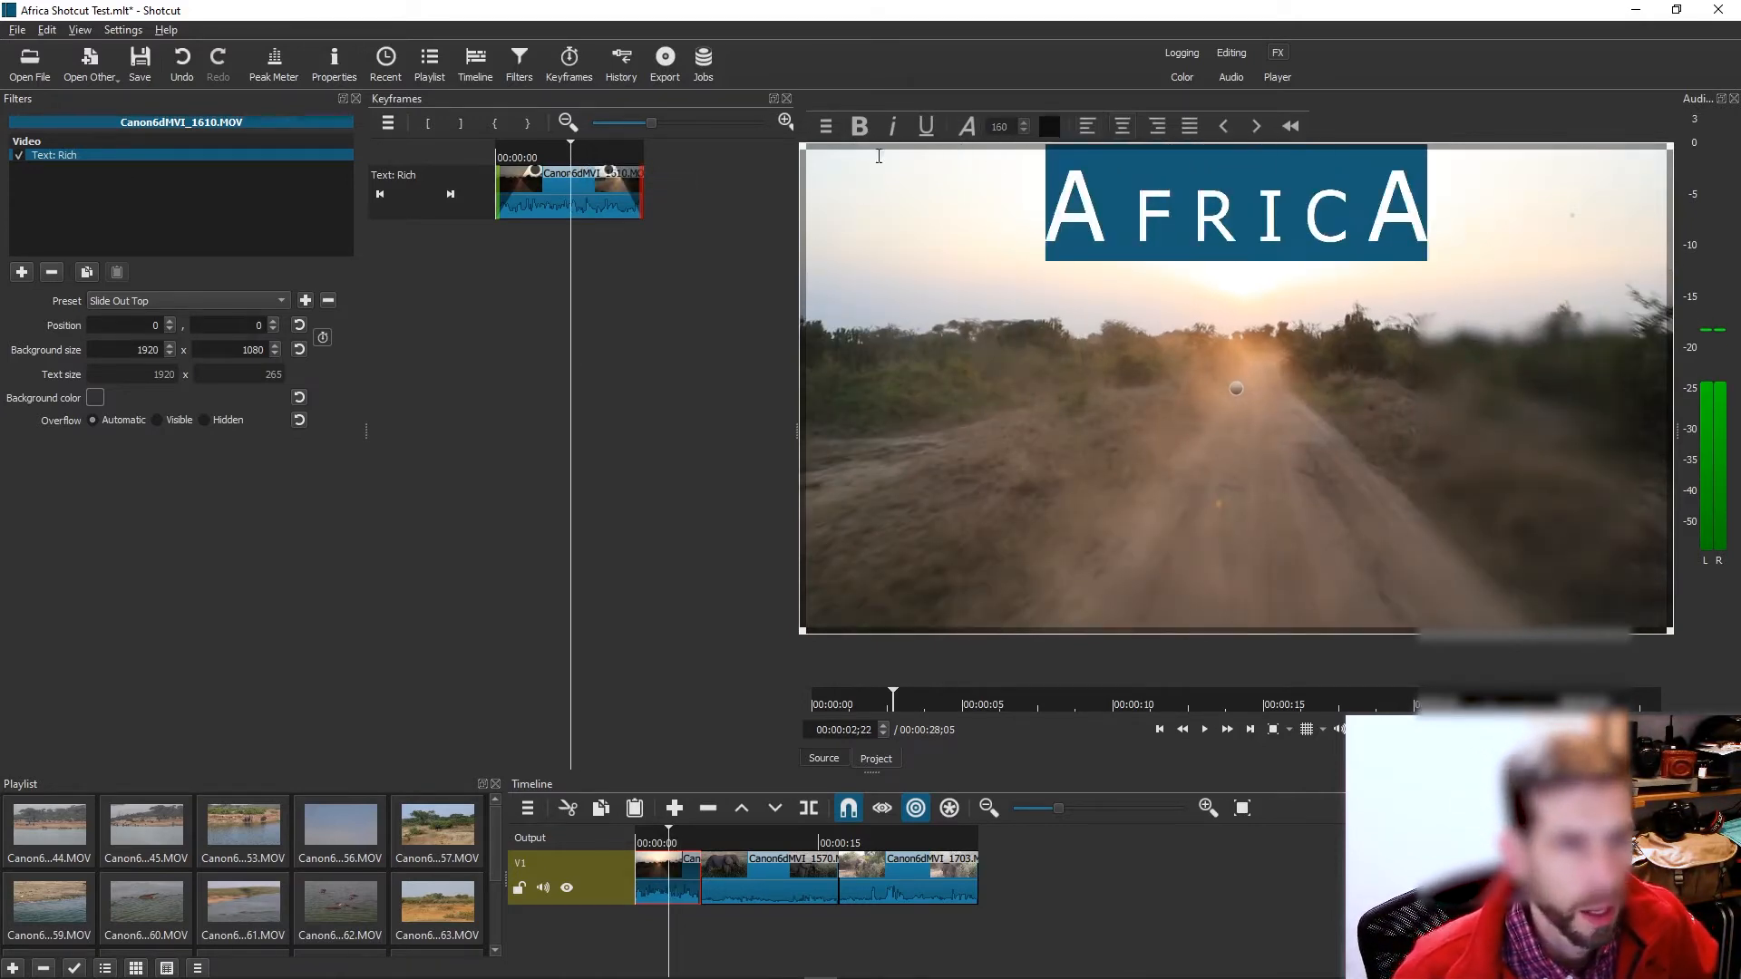
click(1049, 128)
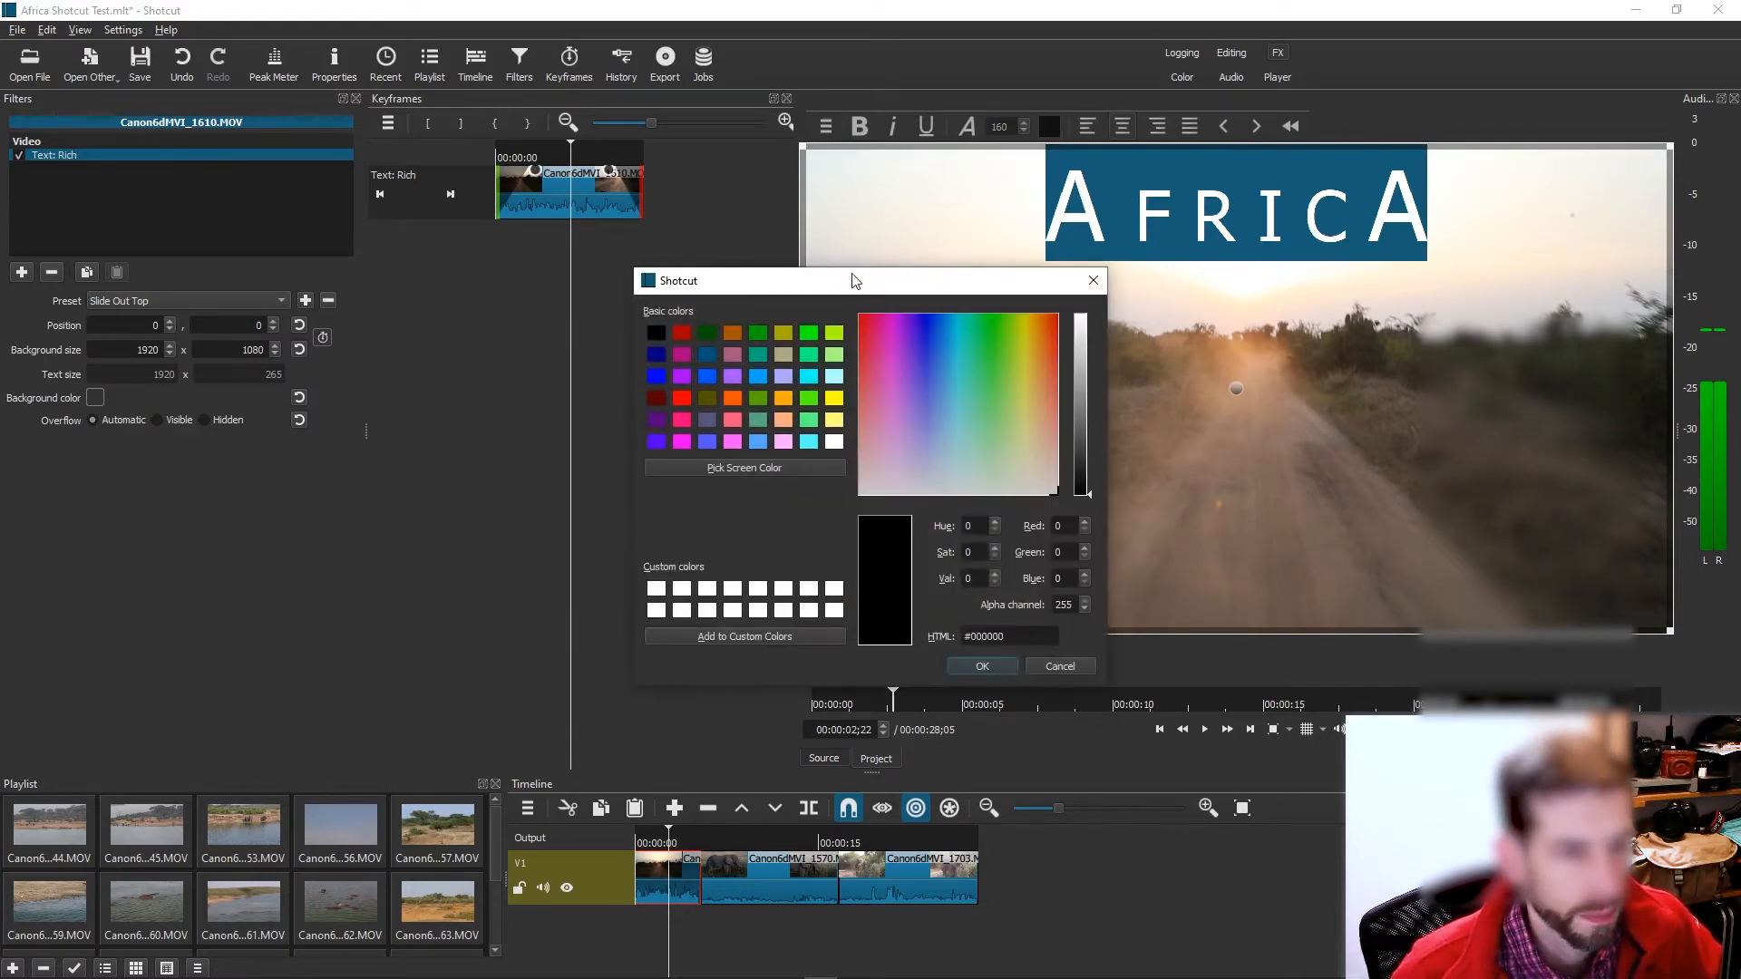
click(660, 589)
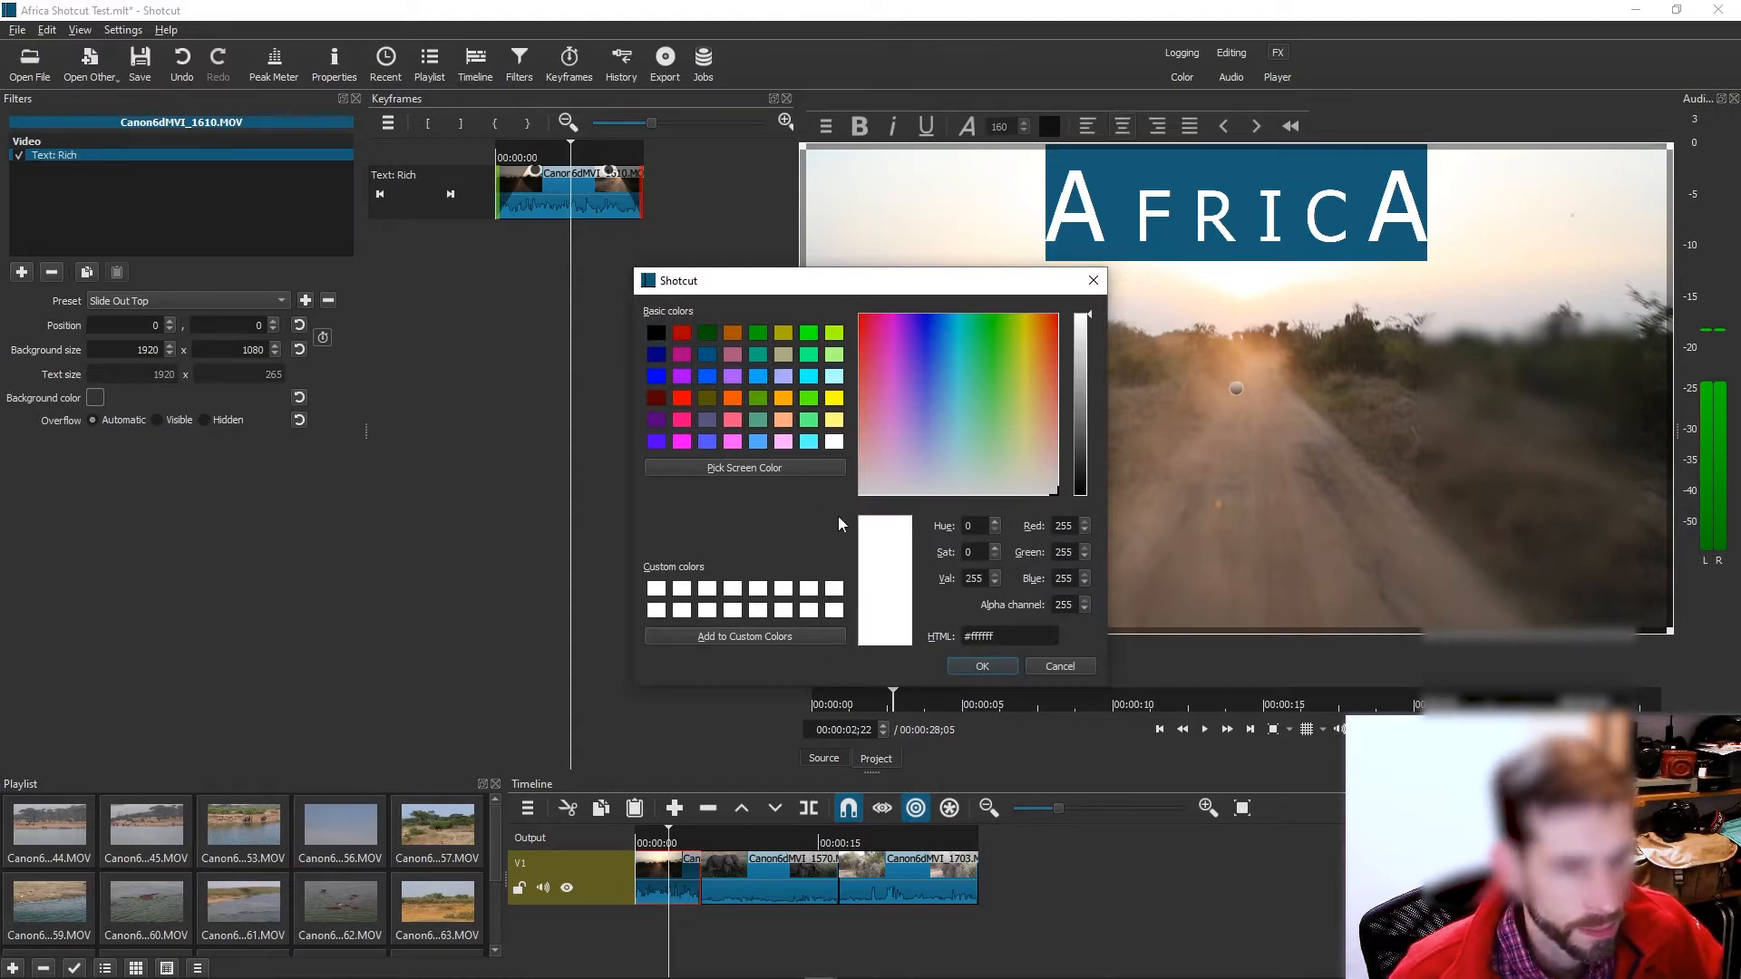
click(1002, 663)
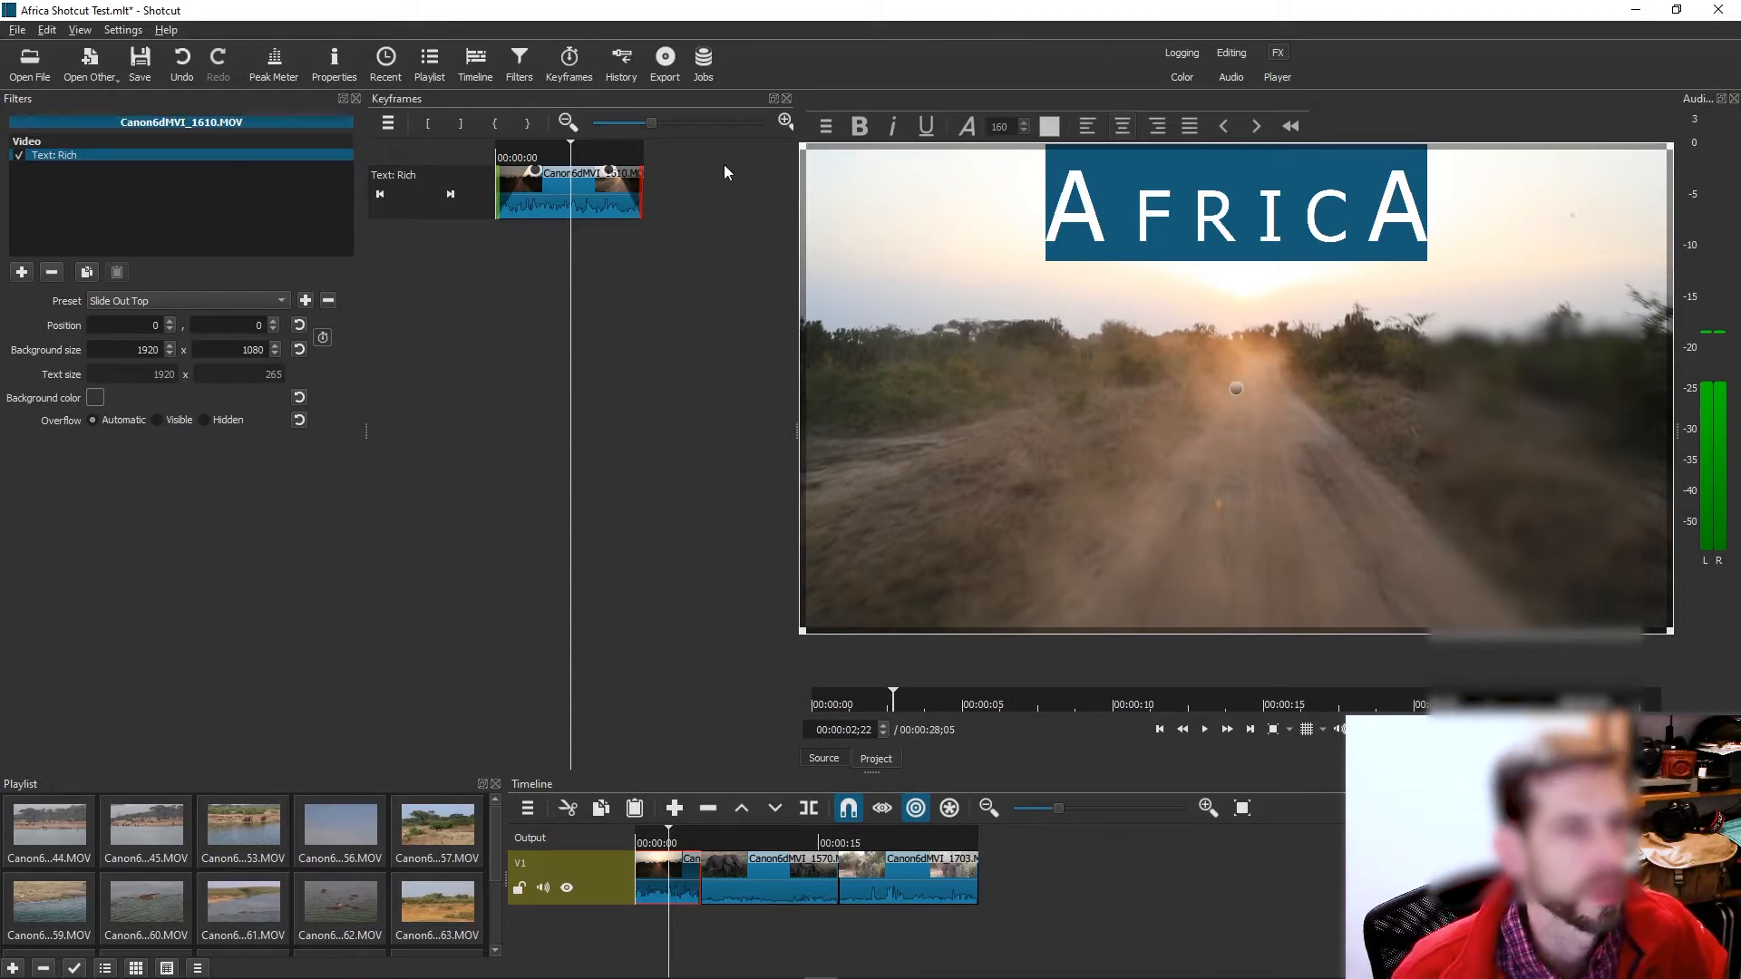
Scrub back through the opening clip to check the title's slide animation, stopping at 01;12.
click(563, 156)
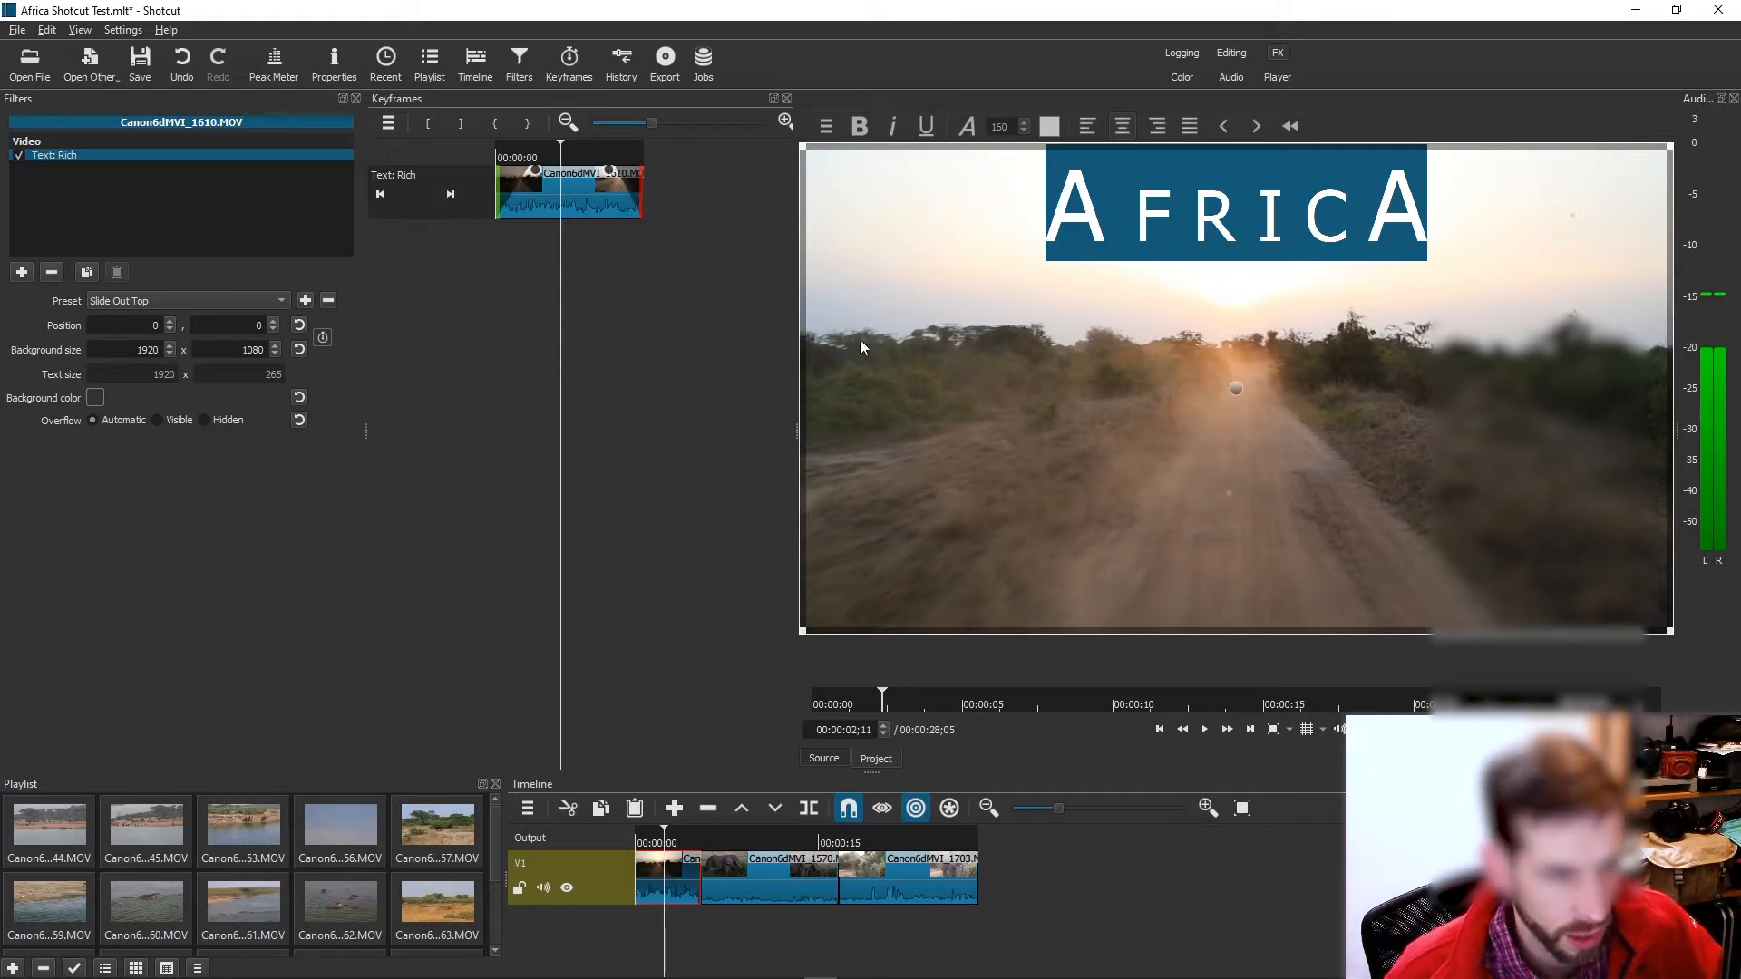
click(707, 395)
click(560, 155)
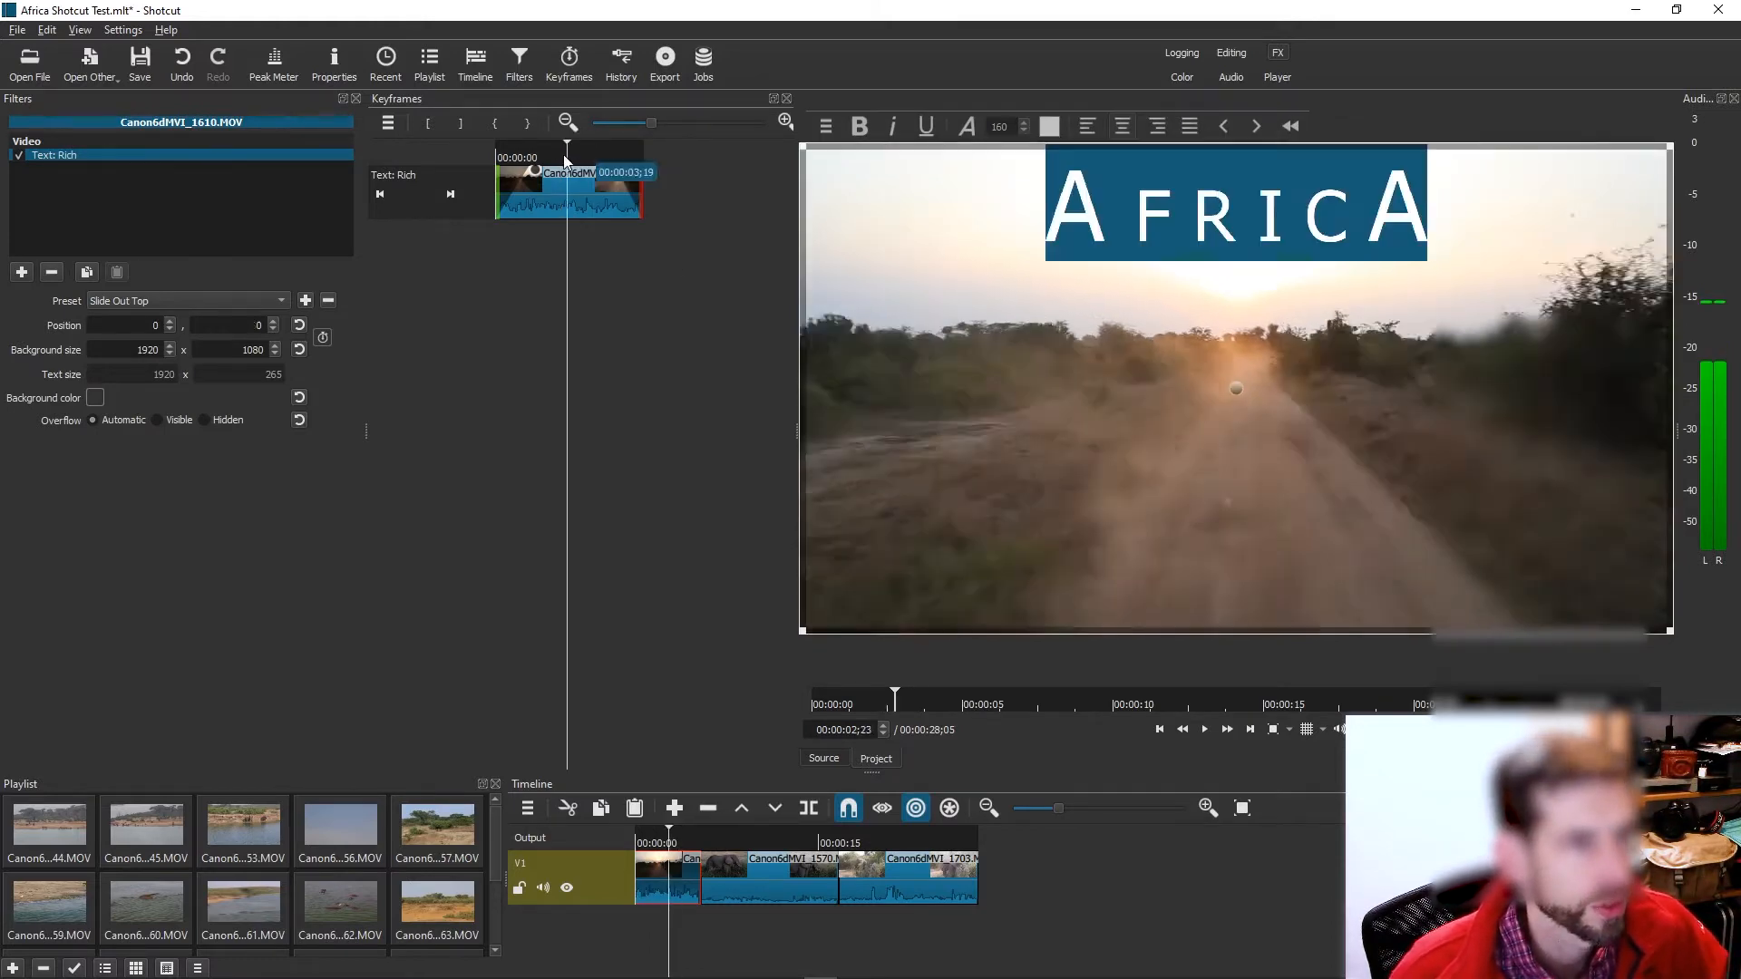
click(1045, 238)
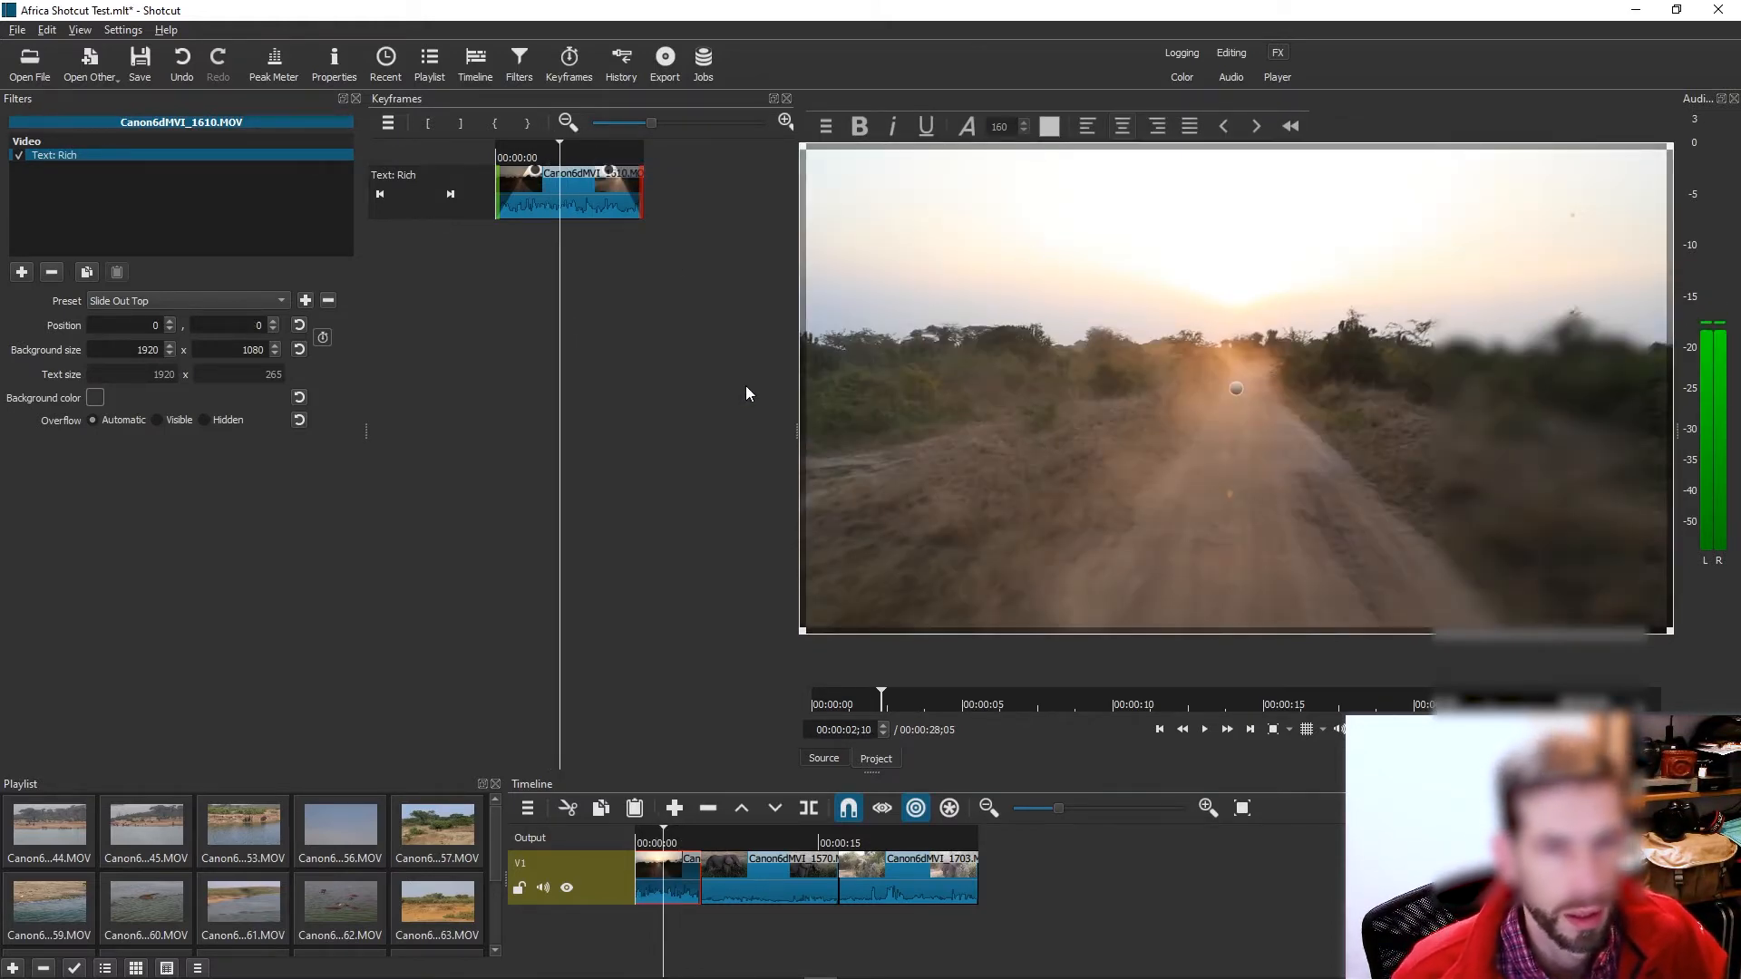
drag(561, 151, 534, 180)
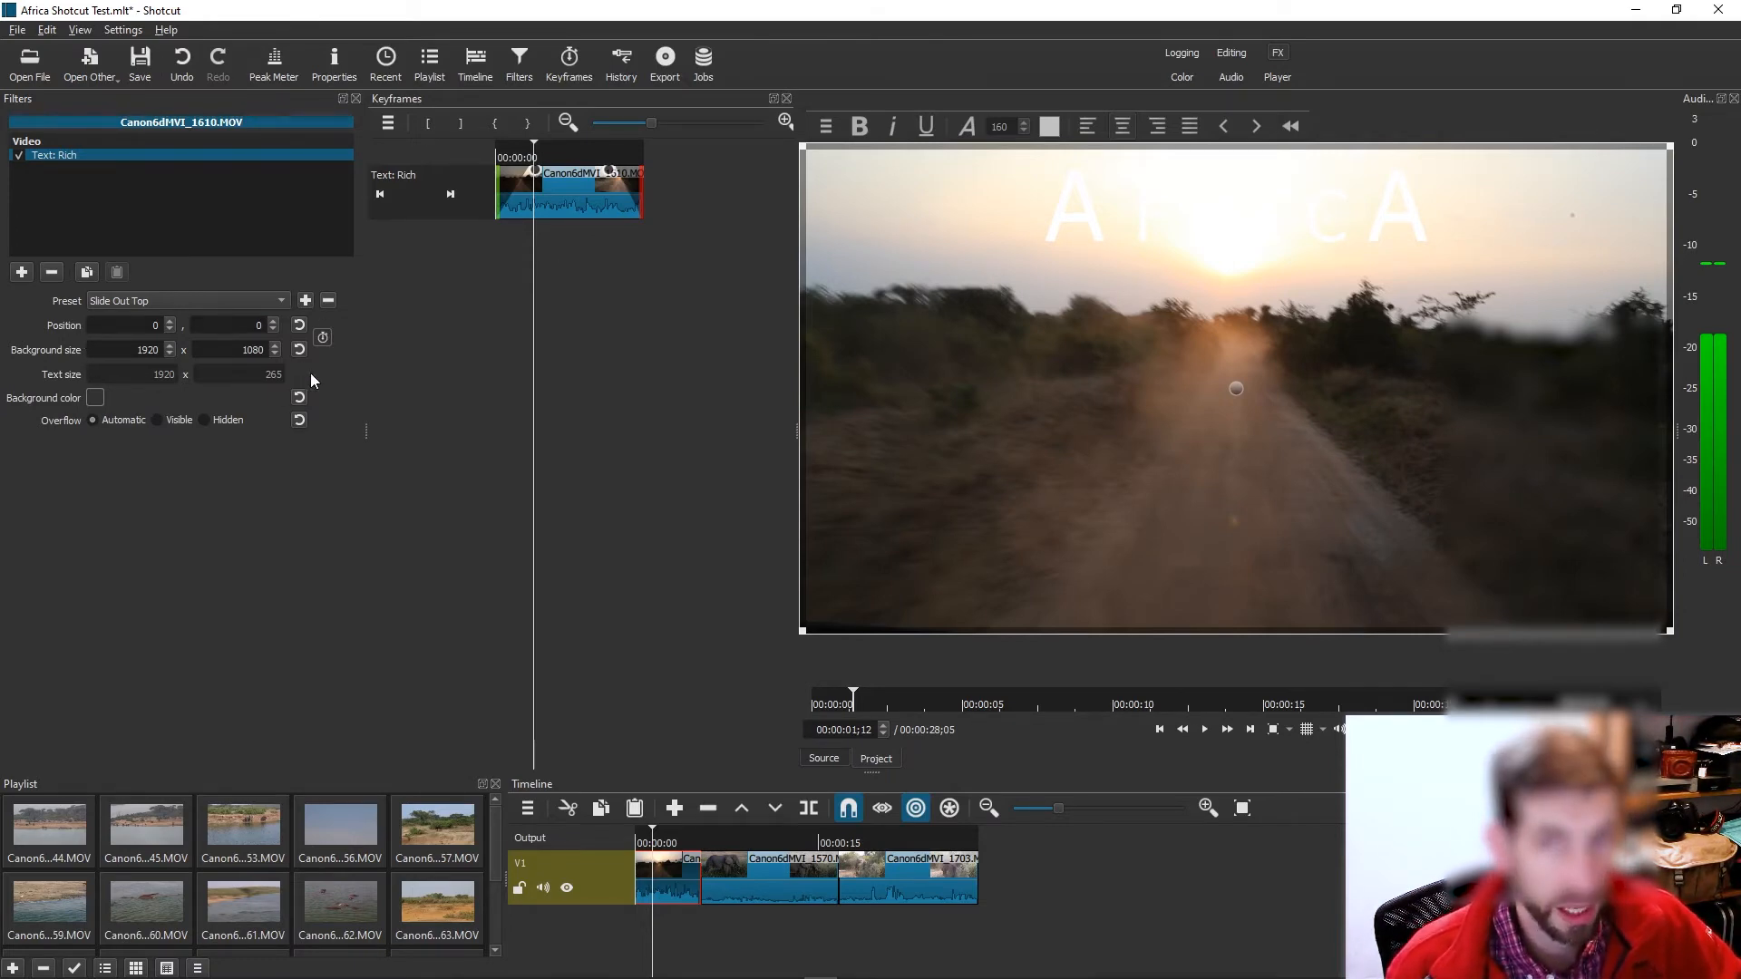
Remove the Text: Rich filter from the opening clip and add the Text: Simple filter in its place.
click(53, 272)
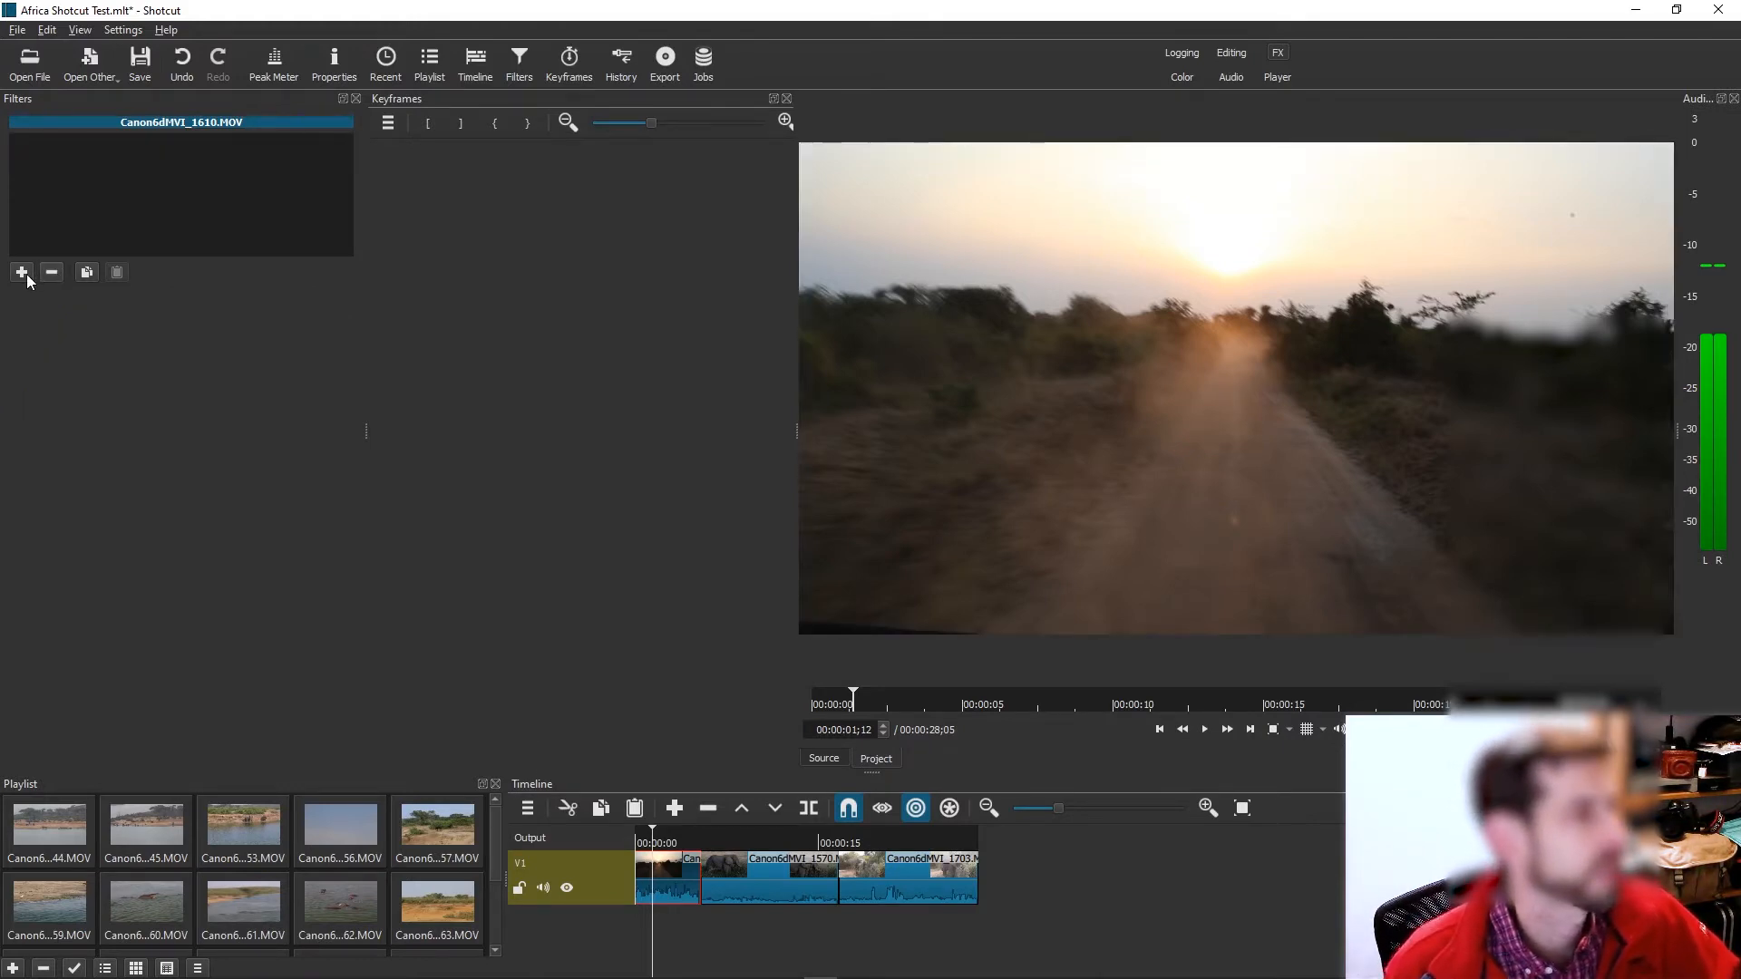
click(23, 273)
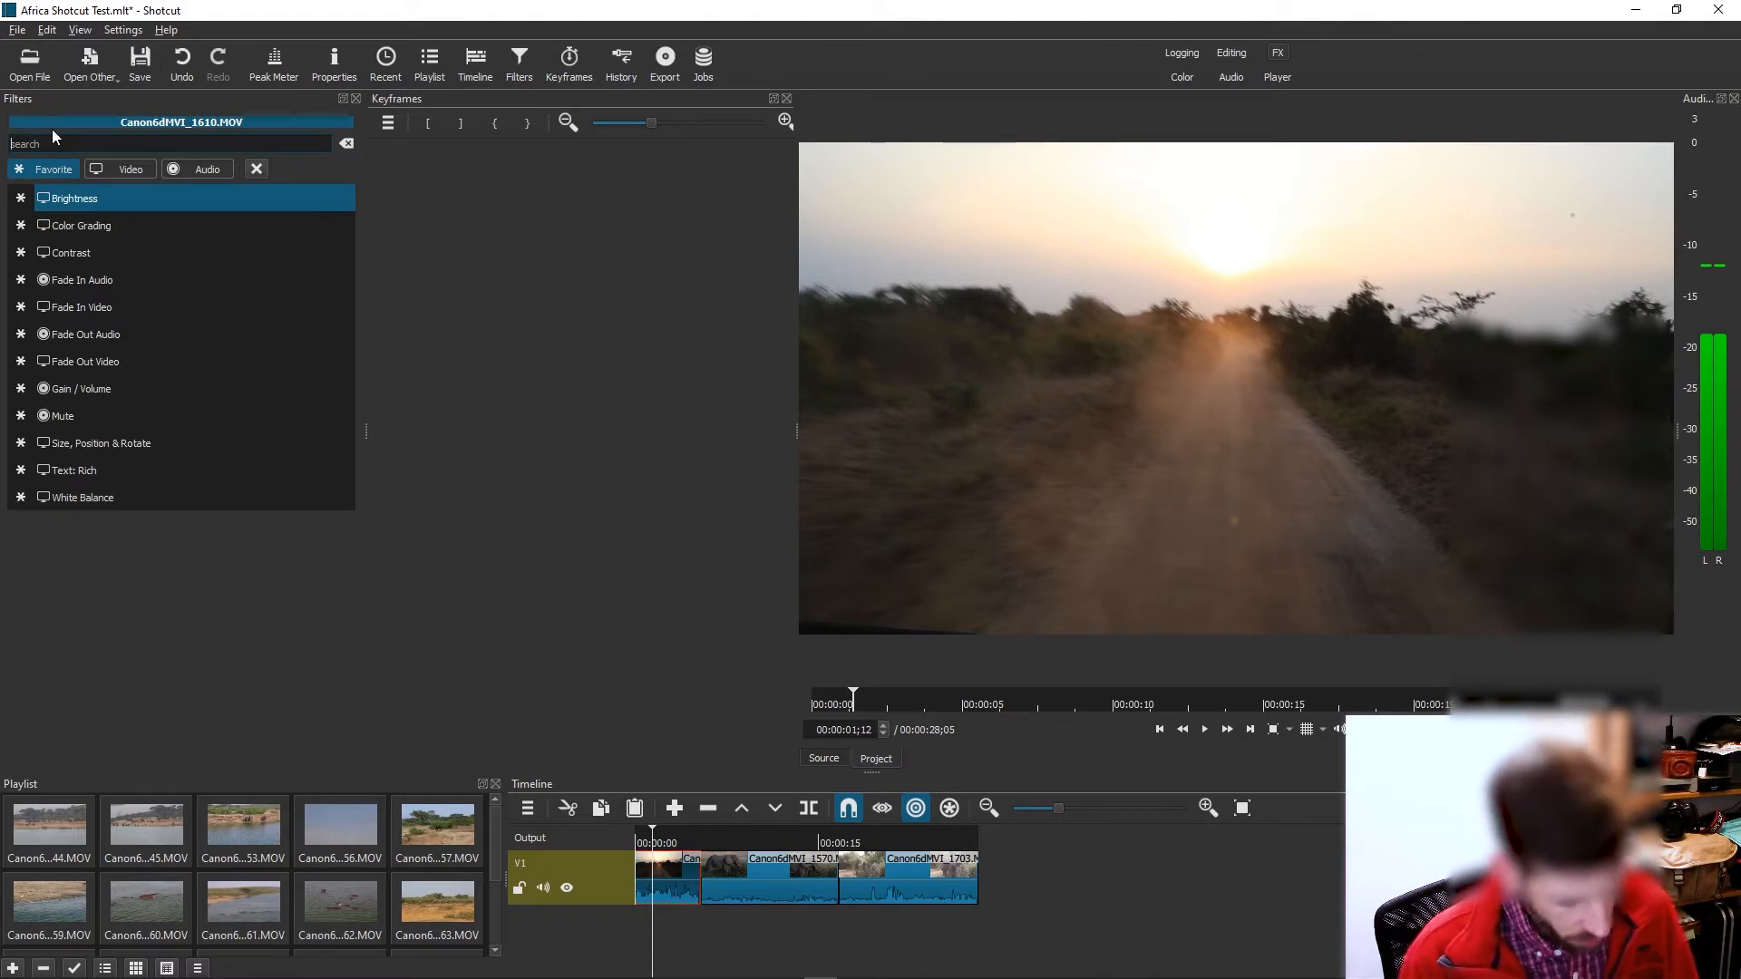
text(text)
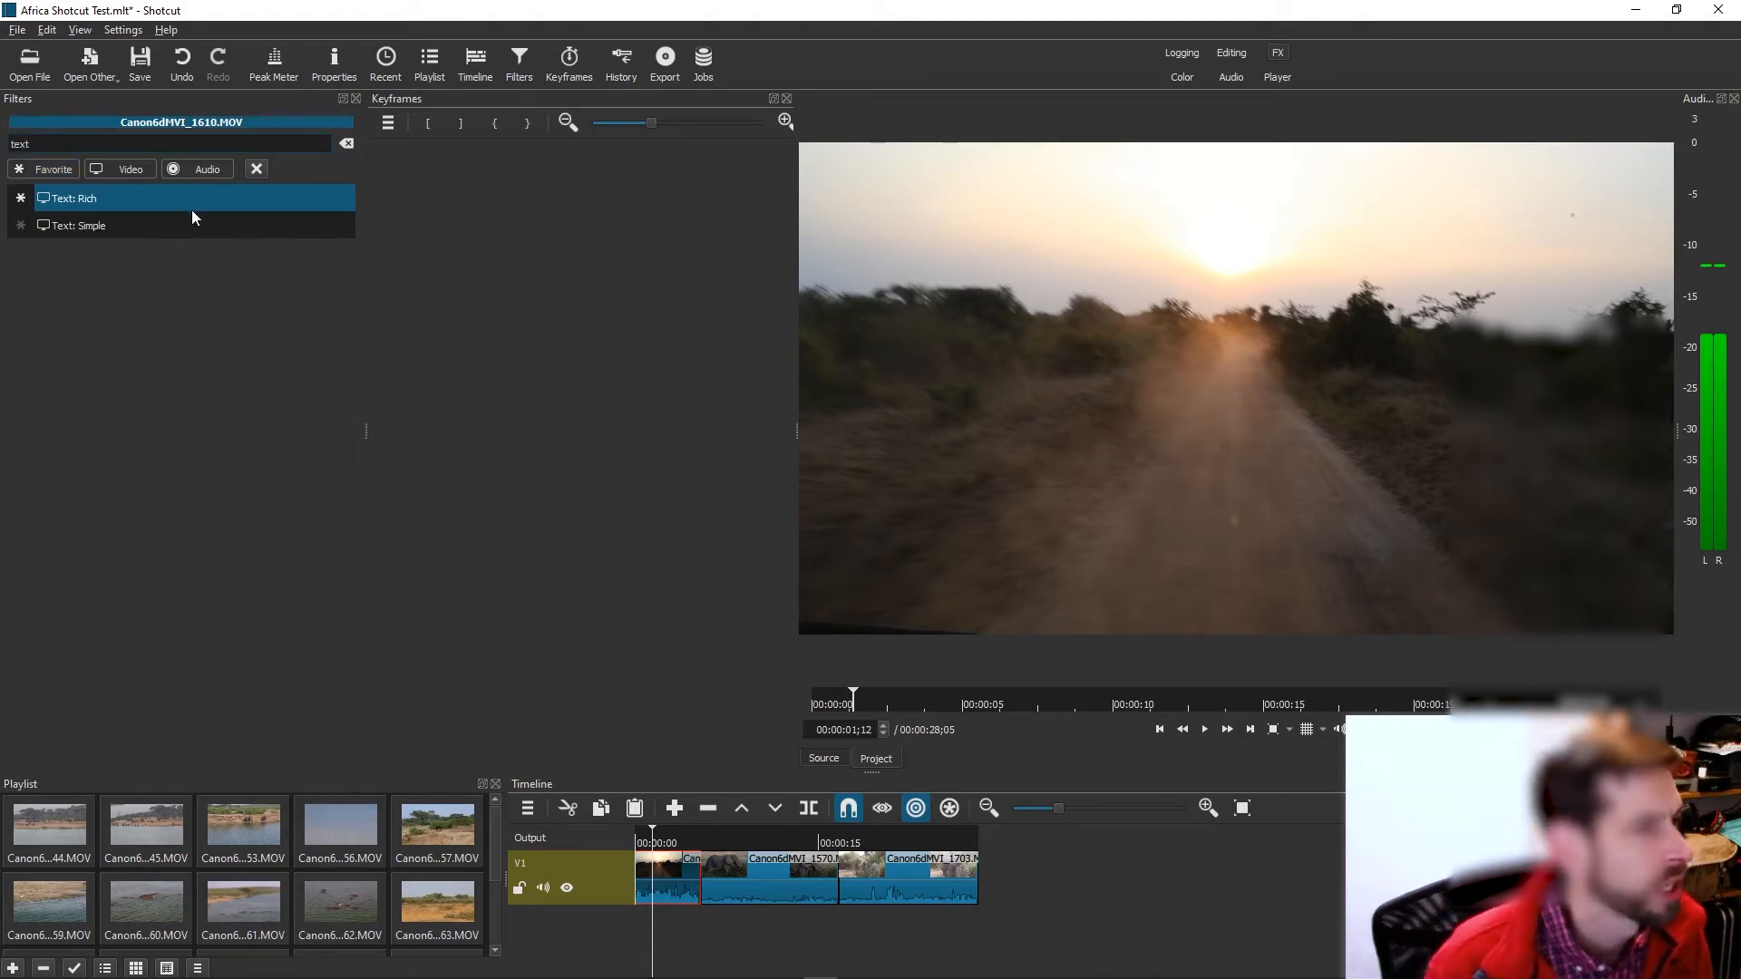
click(143, 218)
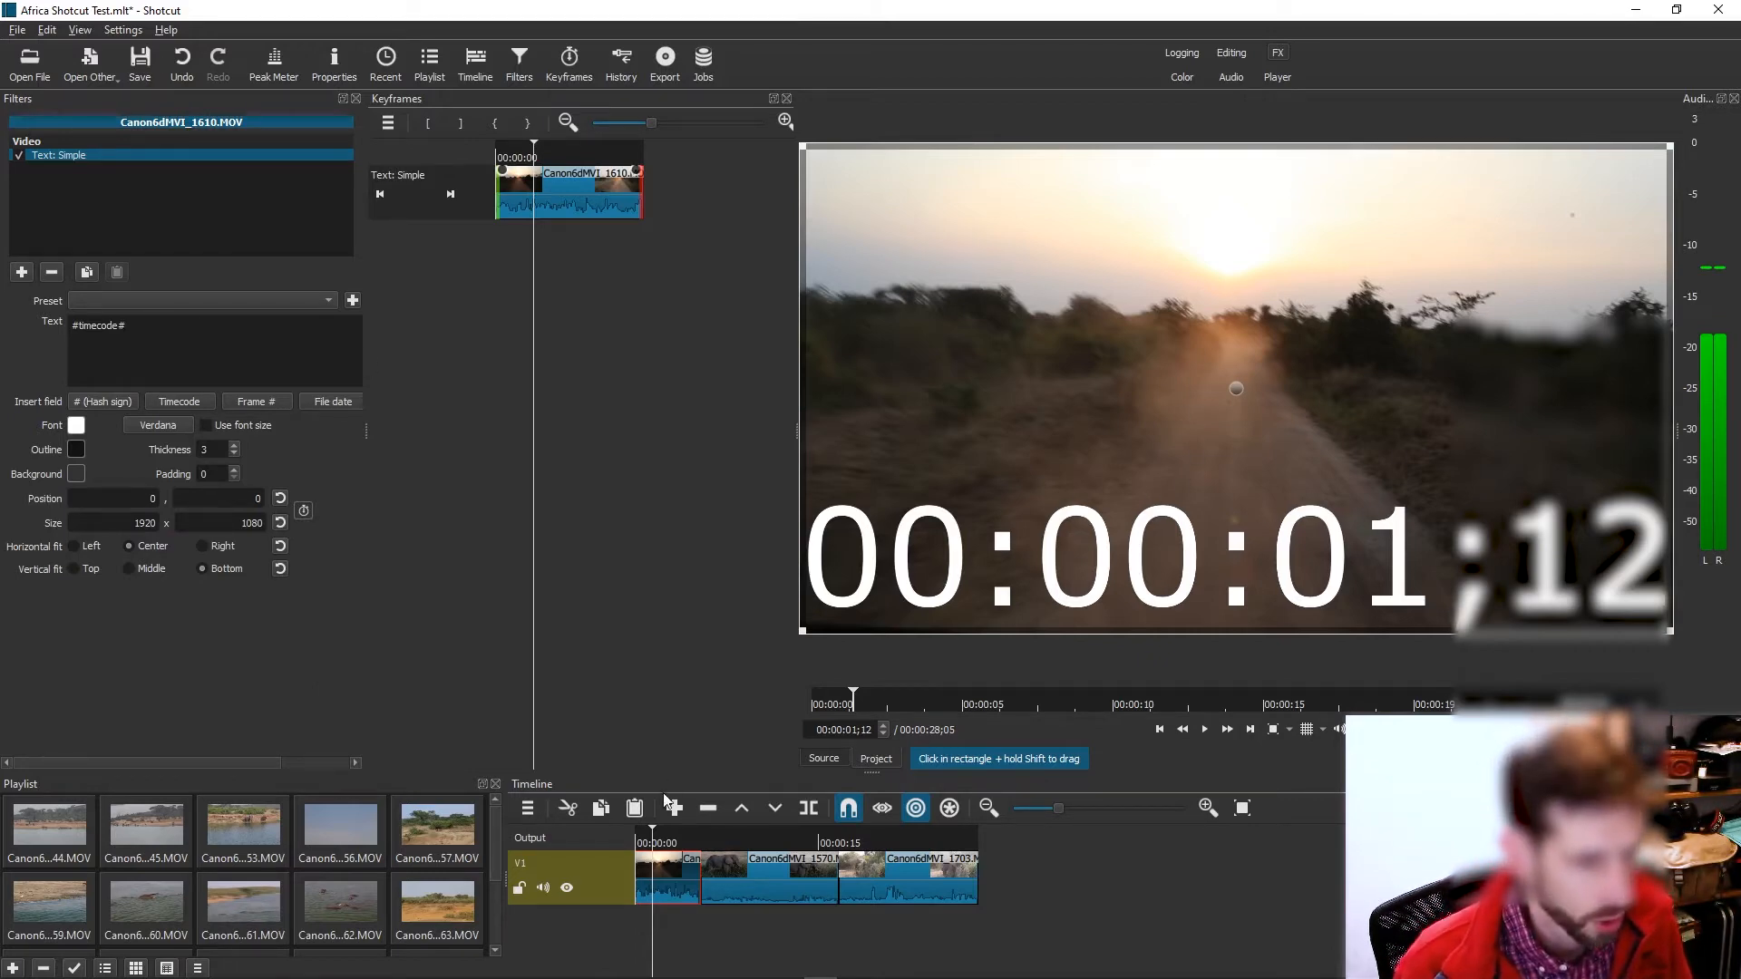
Play the opening clip from near its start to preview the timecode text, stopping at 01;08.
click(639, 844)
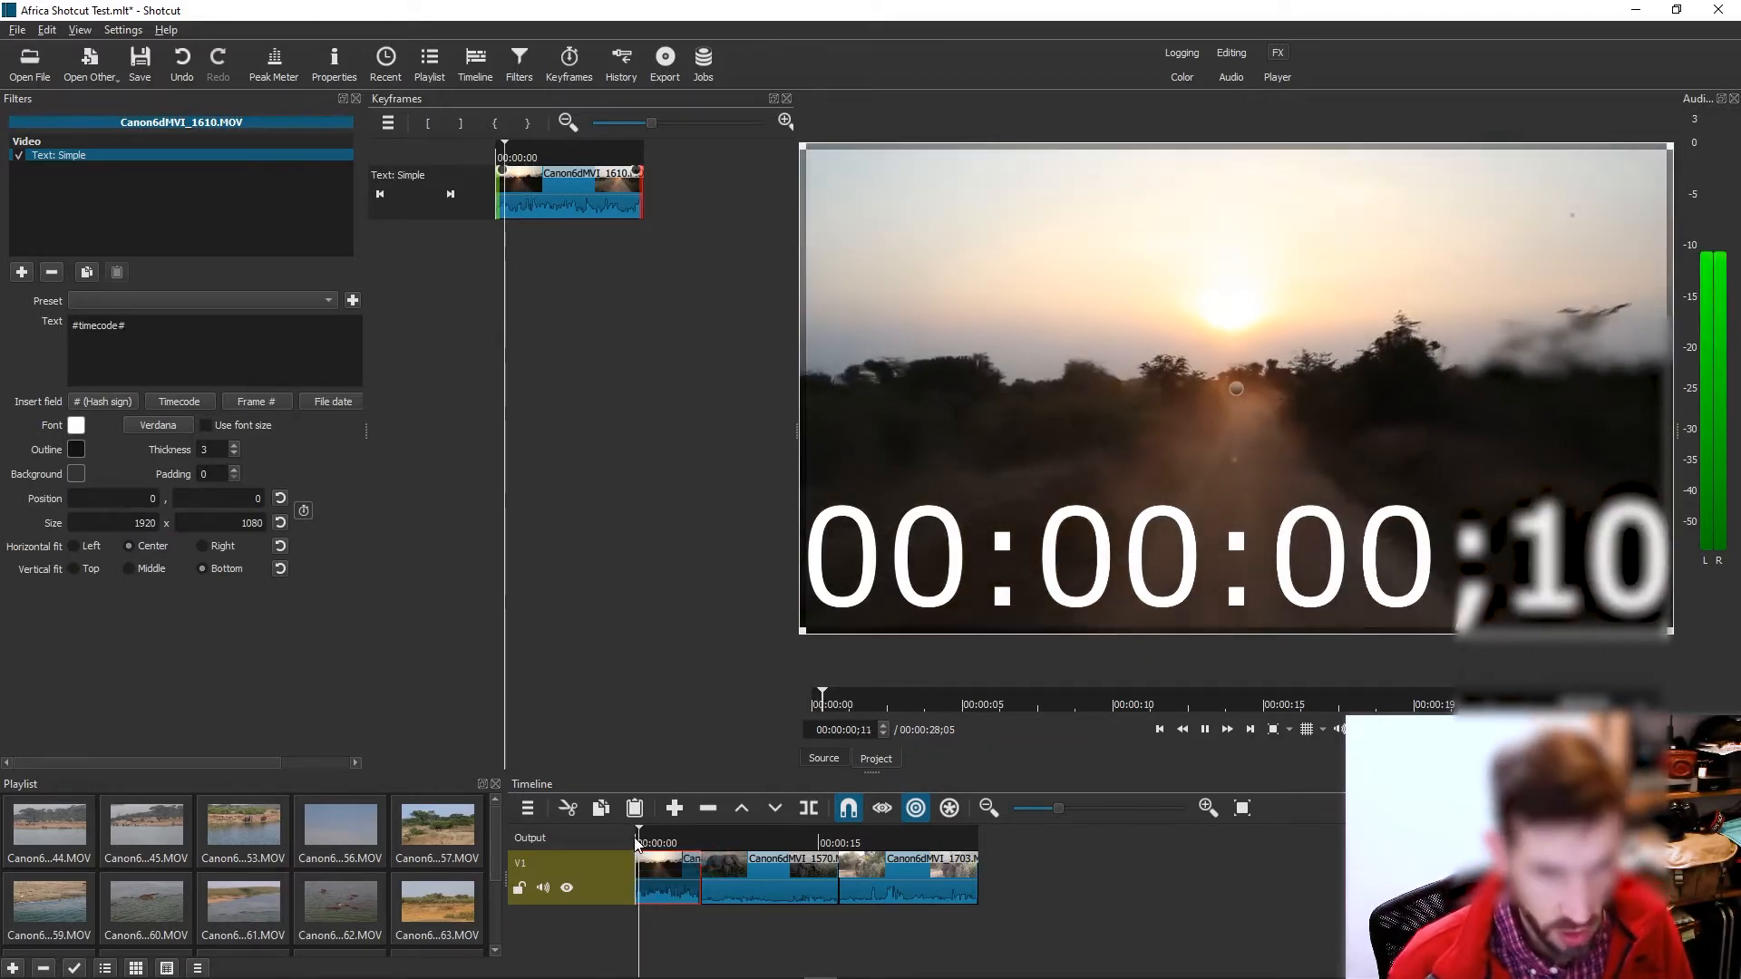
key(space)
key(space)
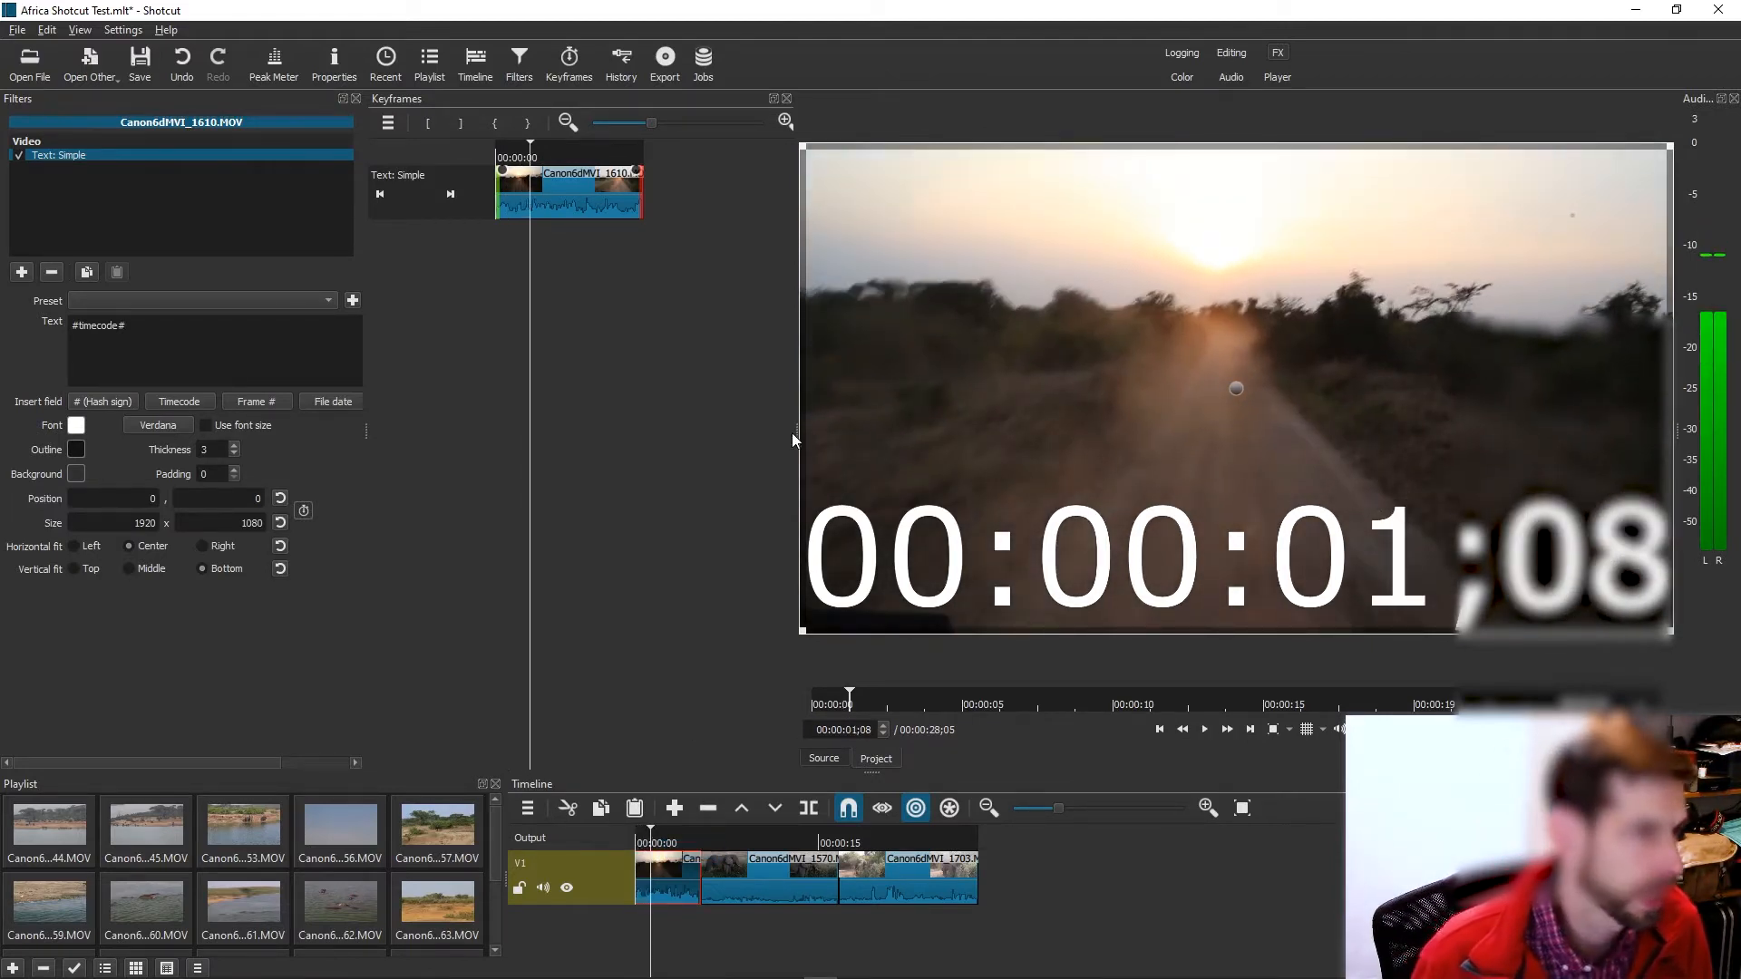
Replace the #timecode# text with AFRICA and shrink its text box to about 1291 × 608.
drag(141, 338, 11, 323)
key(BackSpace)
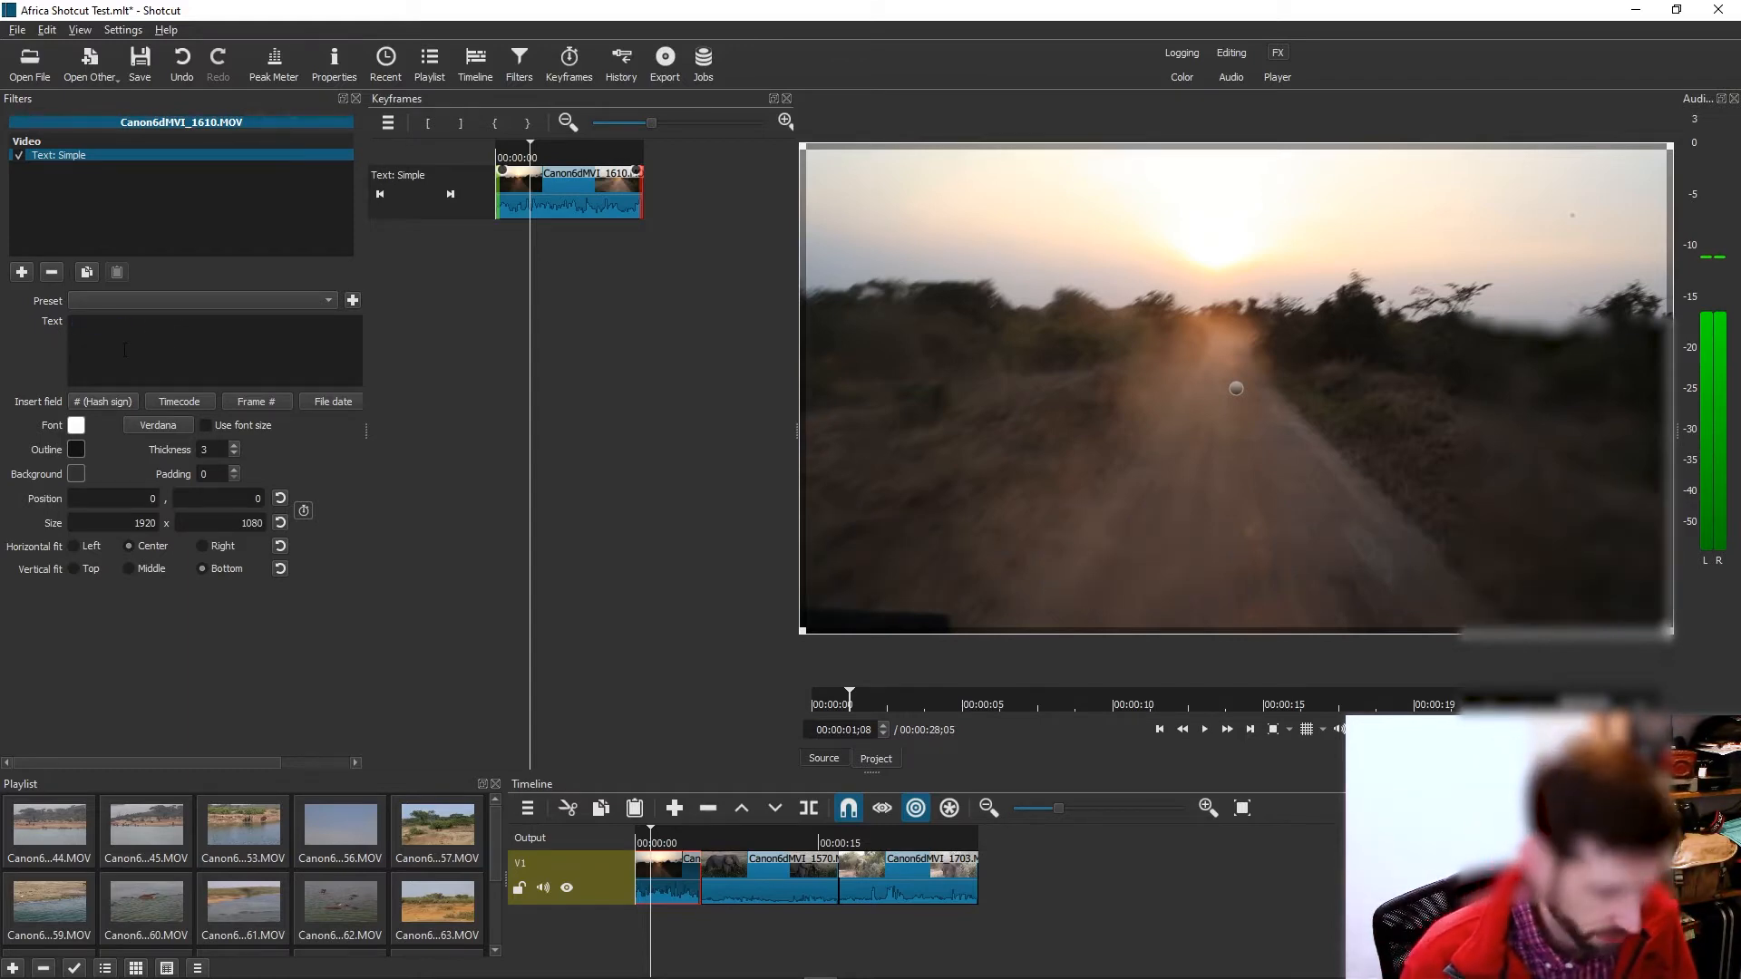
text(AFRICA)
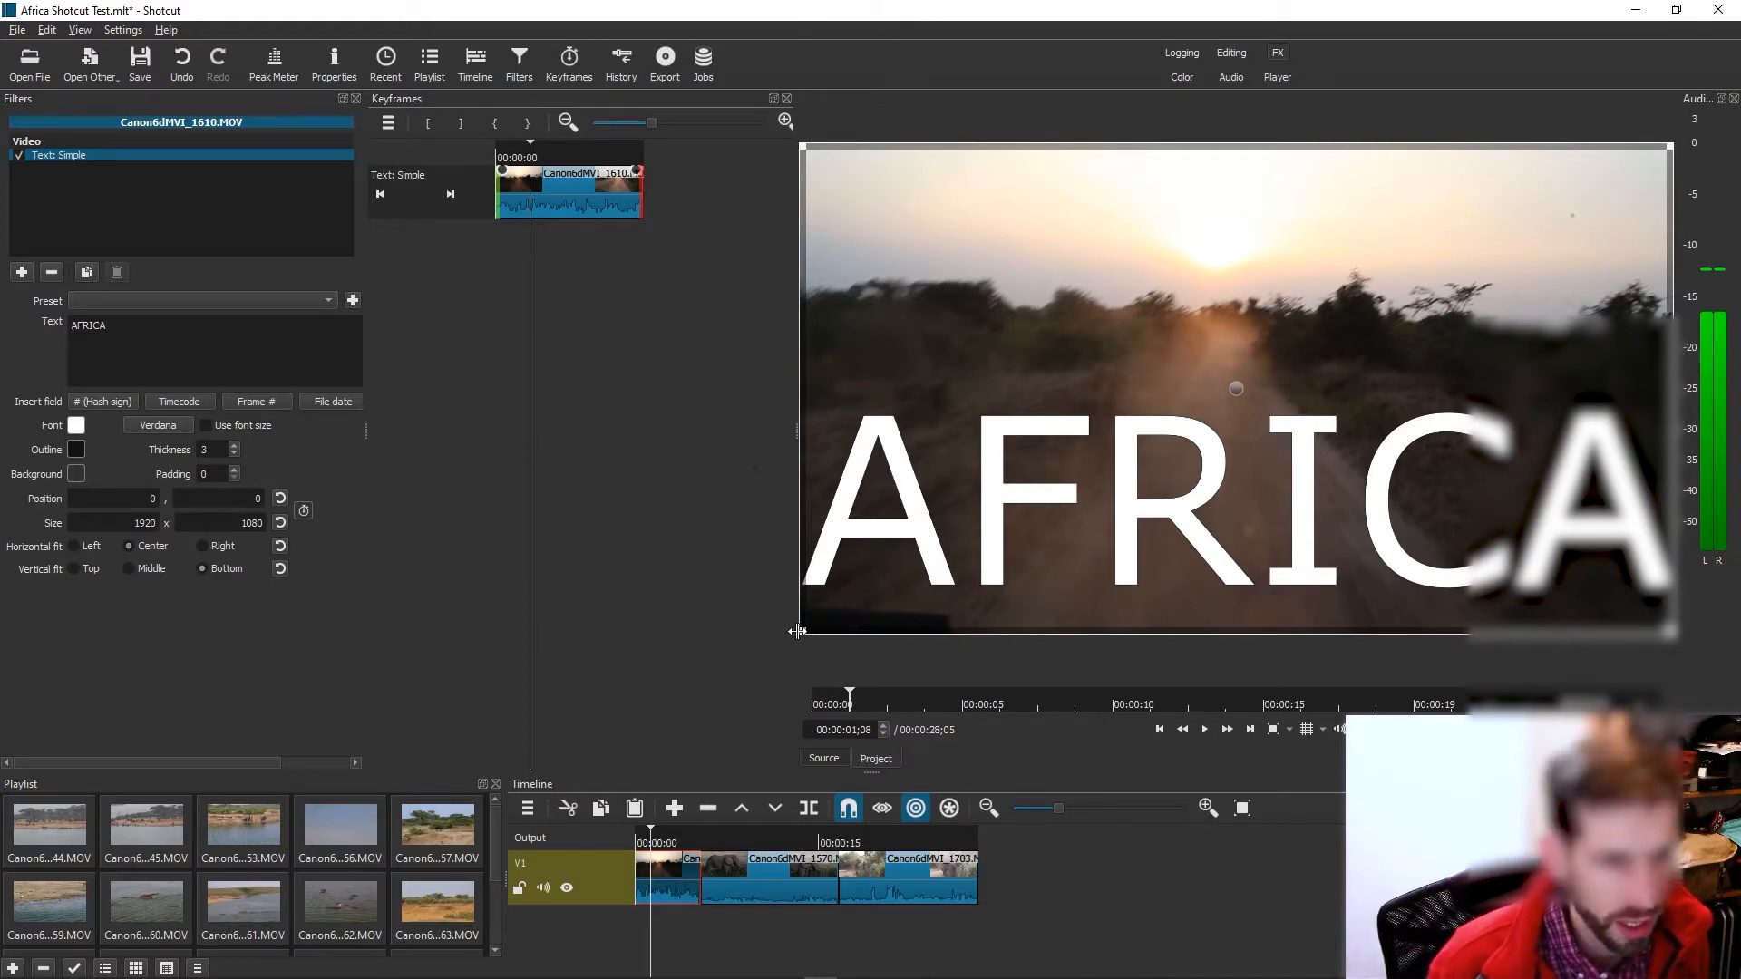
drag(800, 633, 1095, 415)
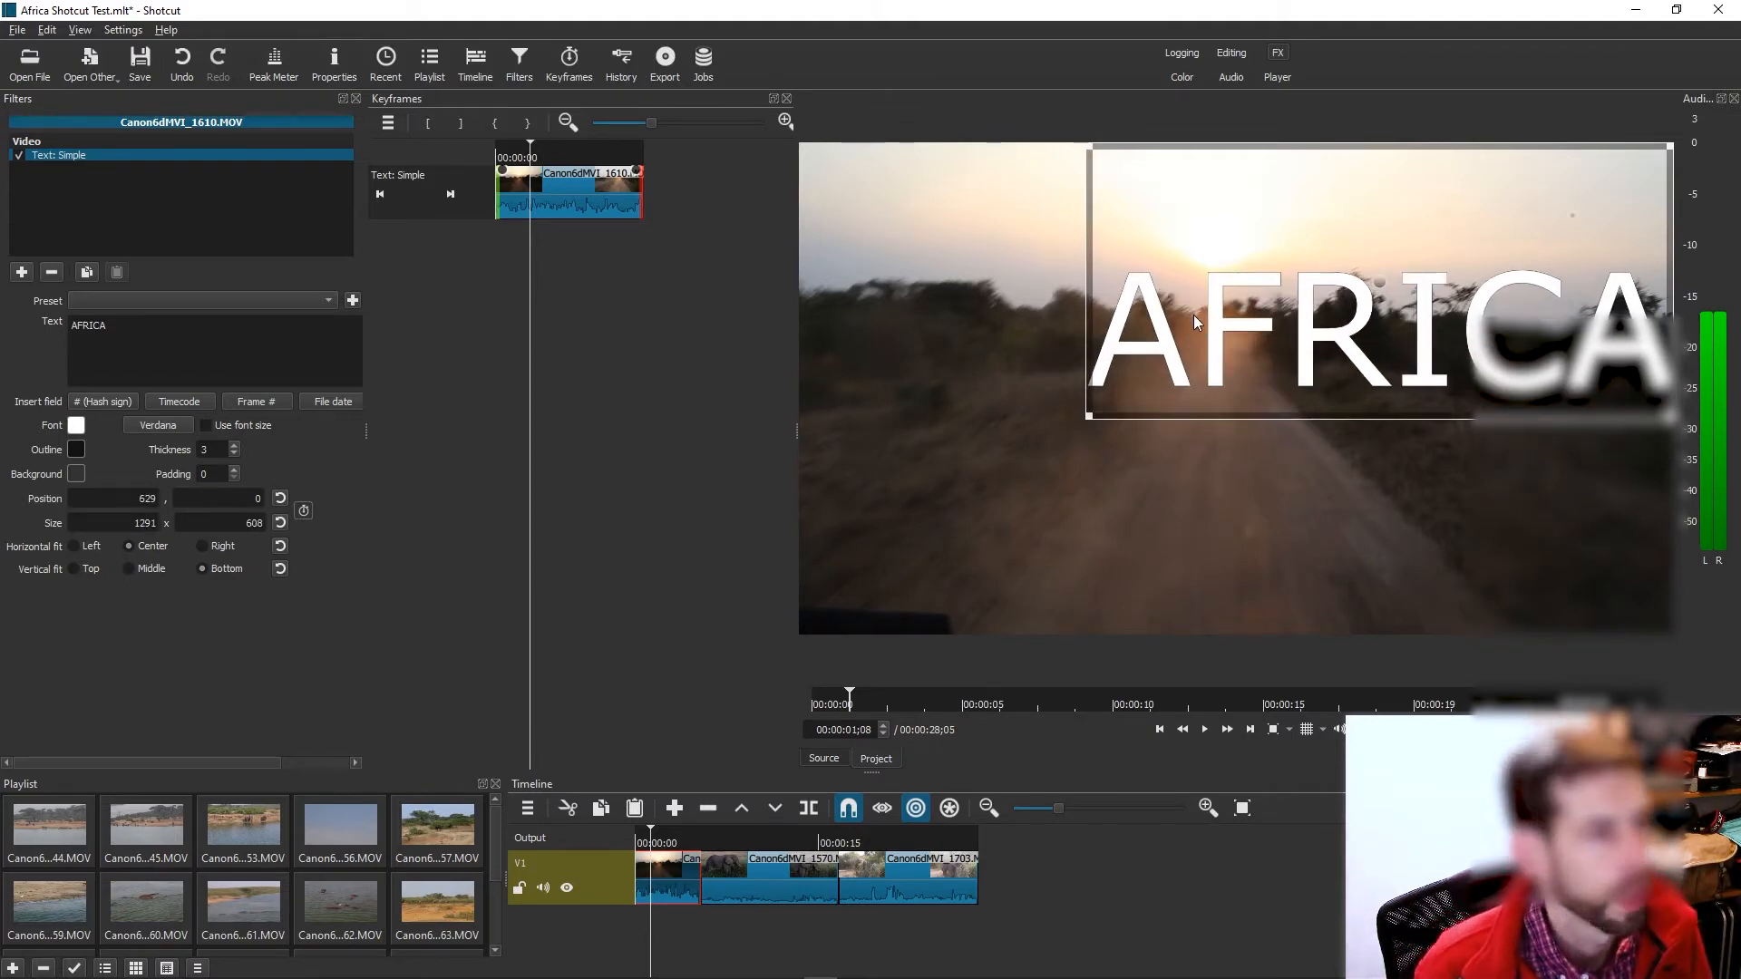
drag(1197, 353, 19, 209)
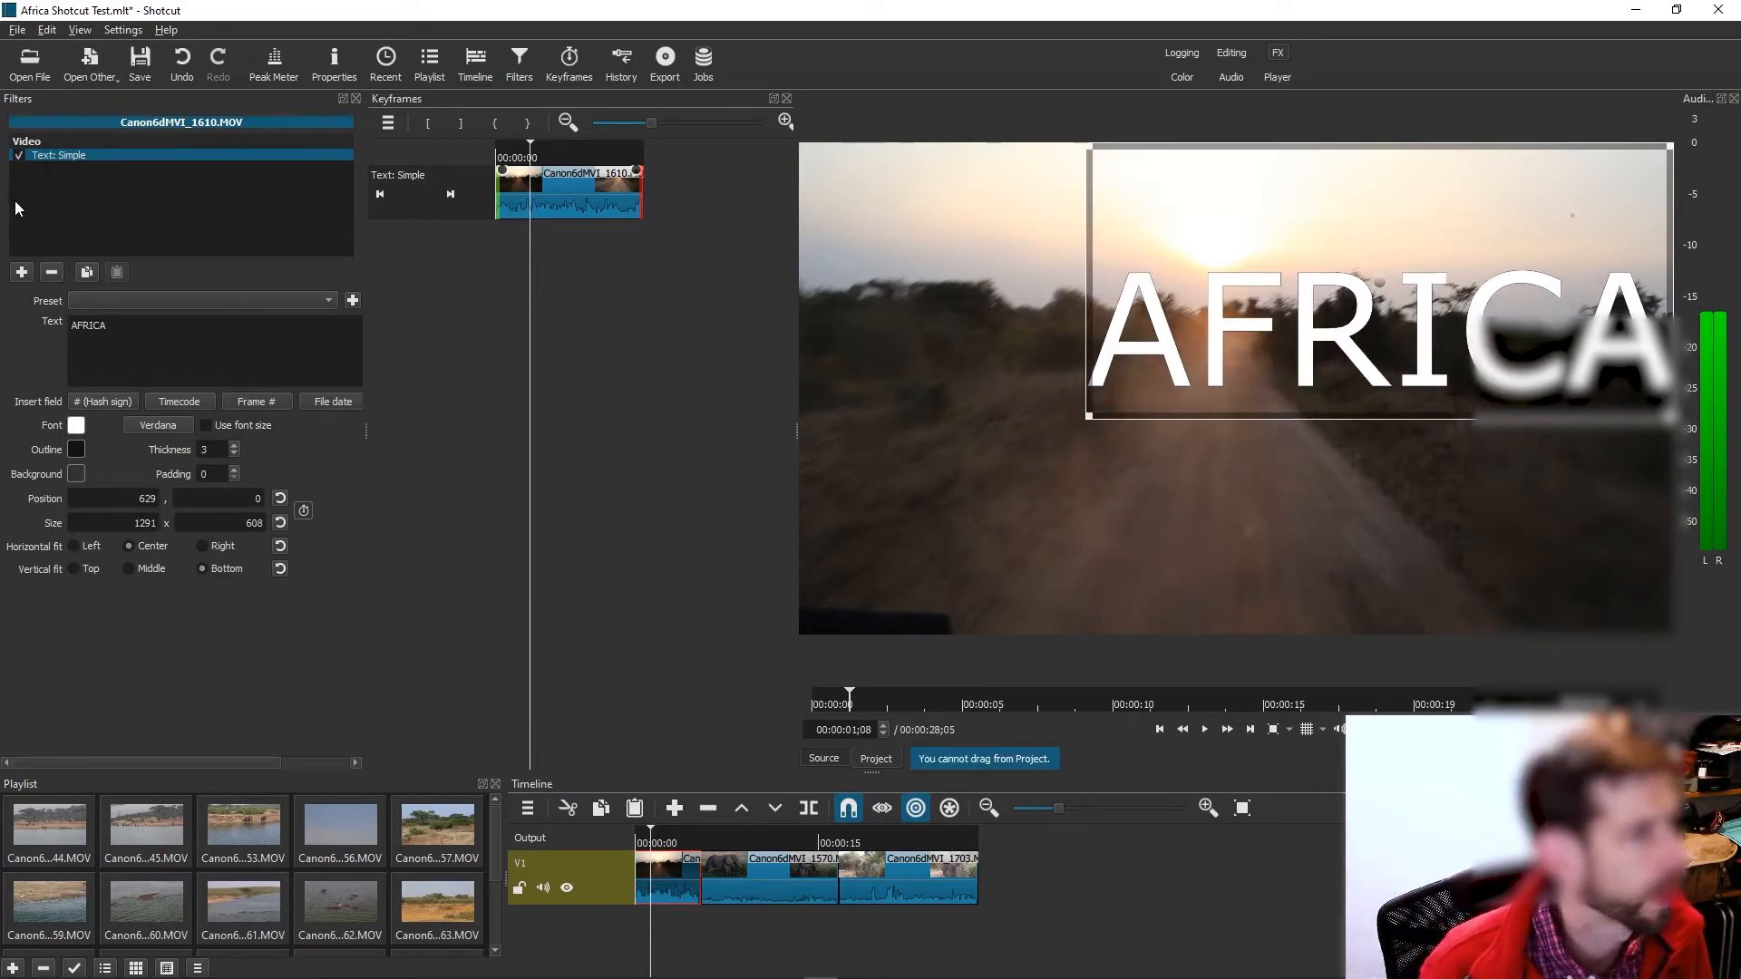
Insert a space between each pair of letters in the title so it reads A F R I C A.
click(77, 324)
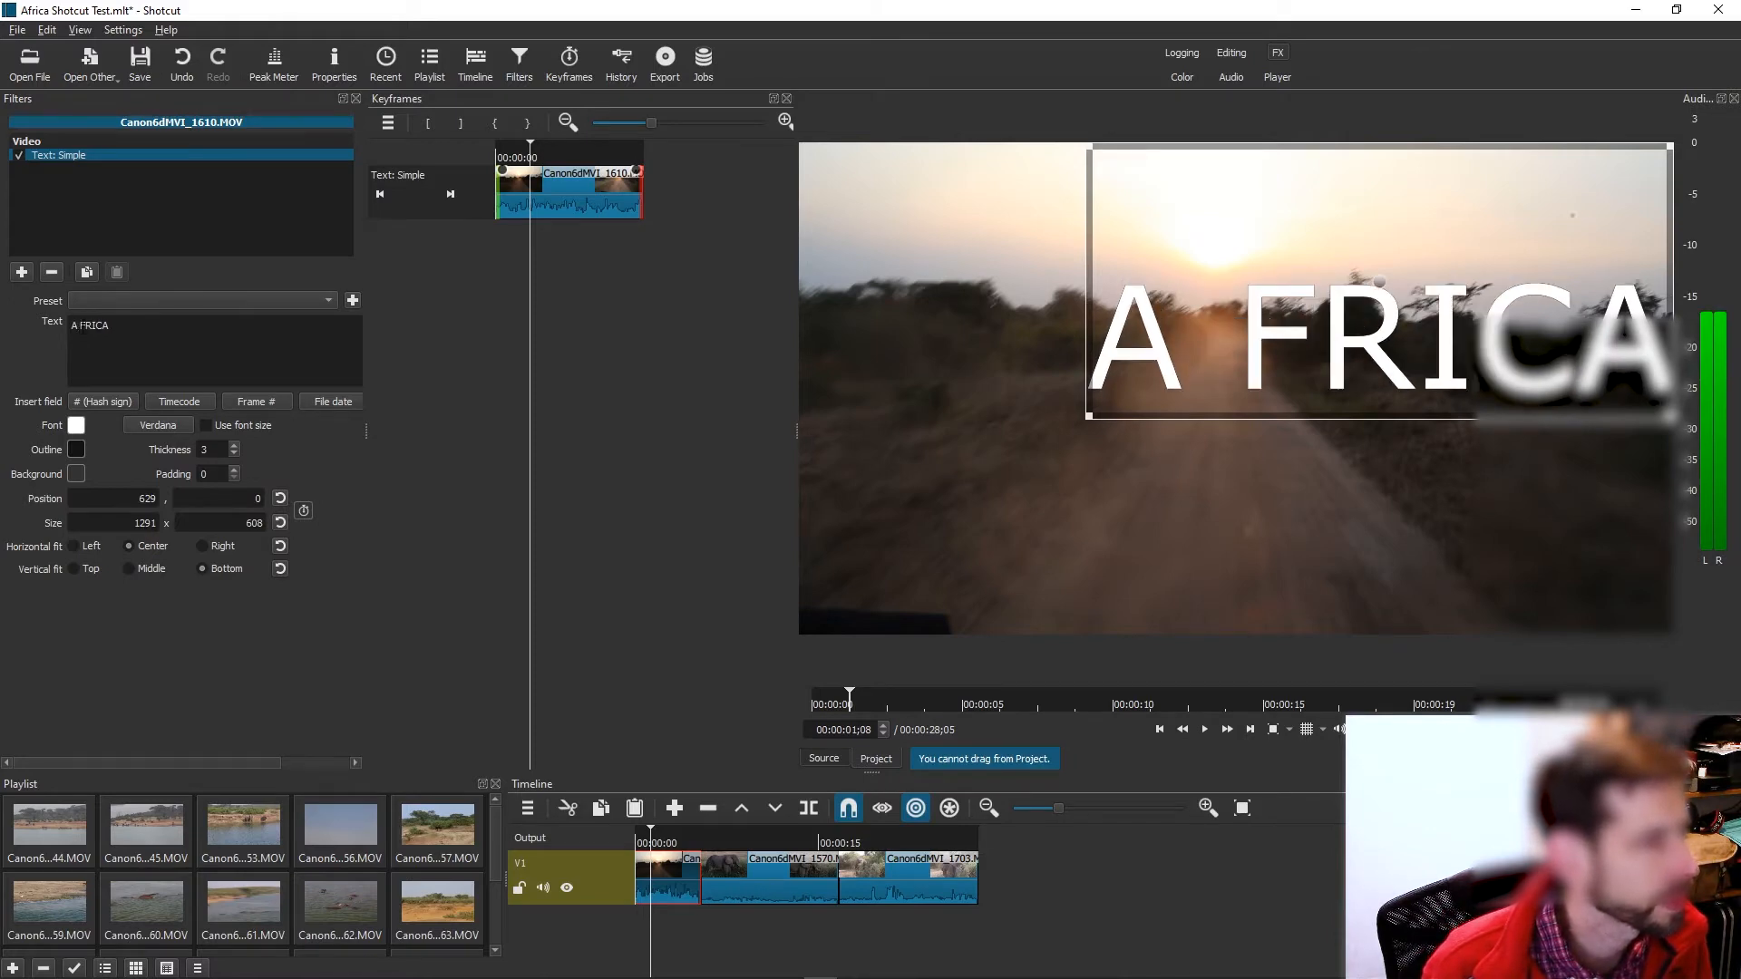
click(84, 325)
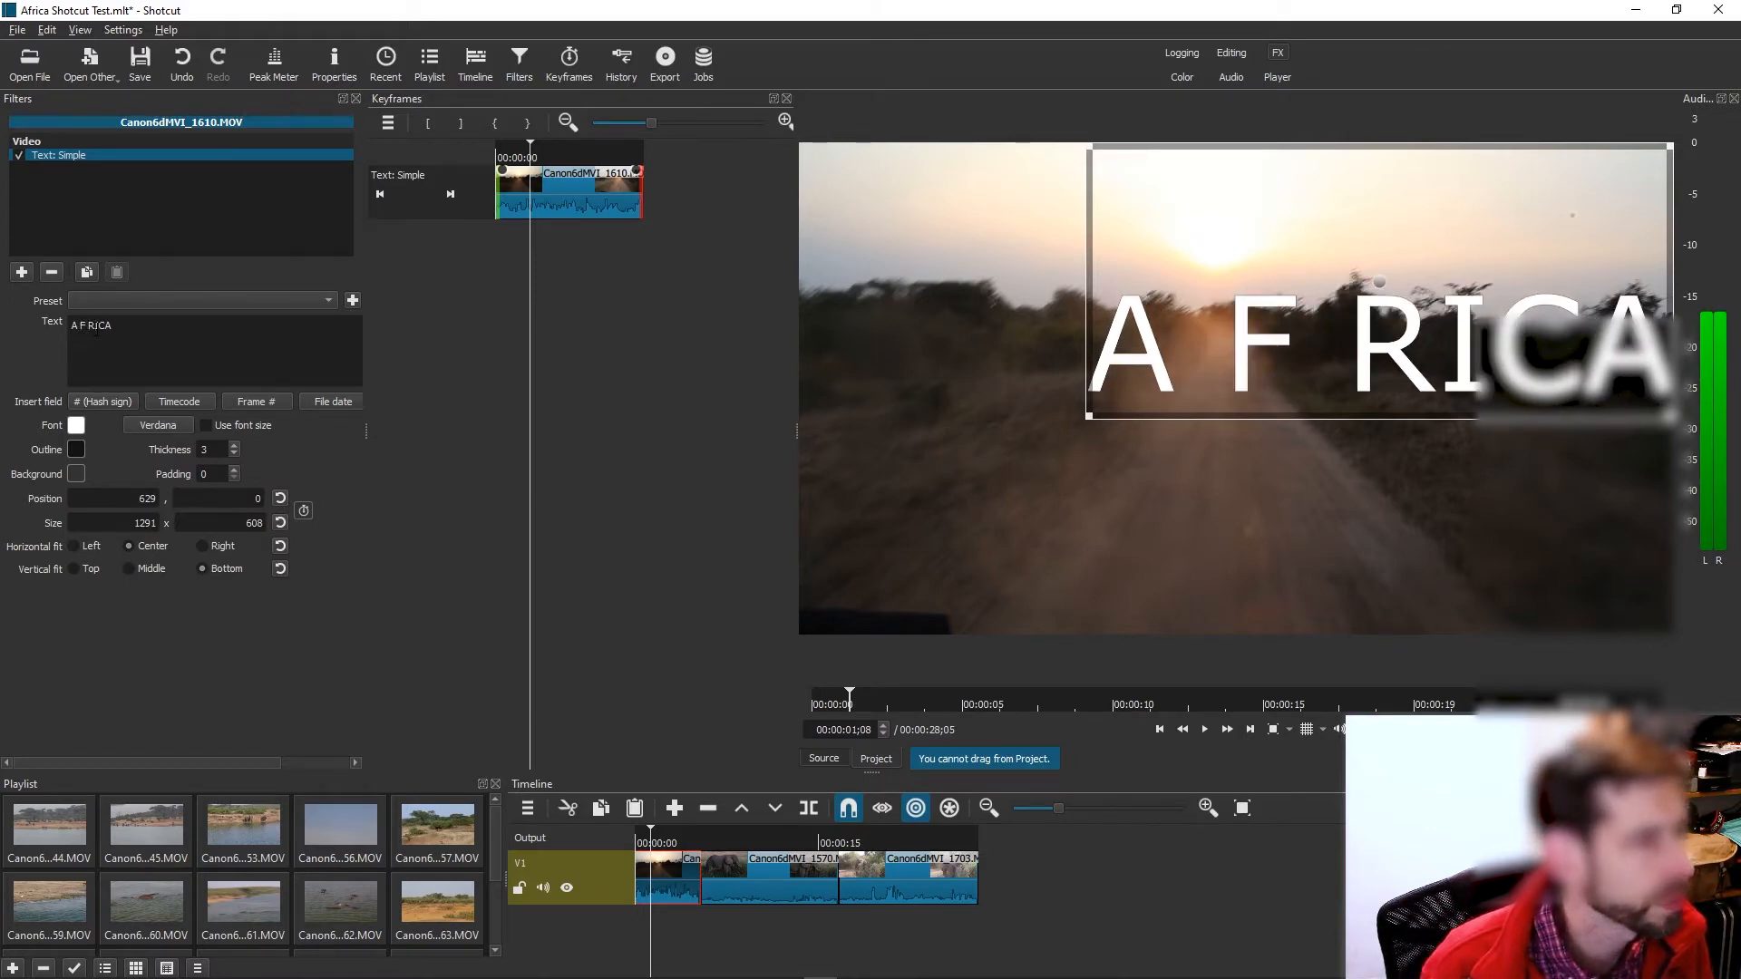
click(94, 326)
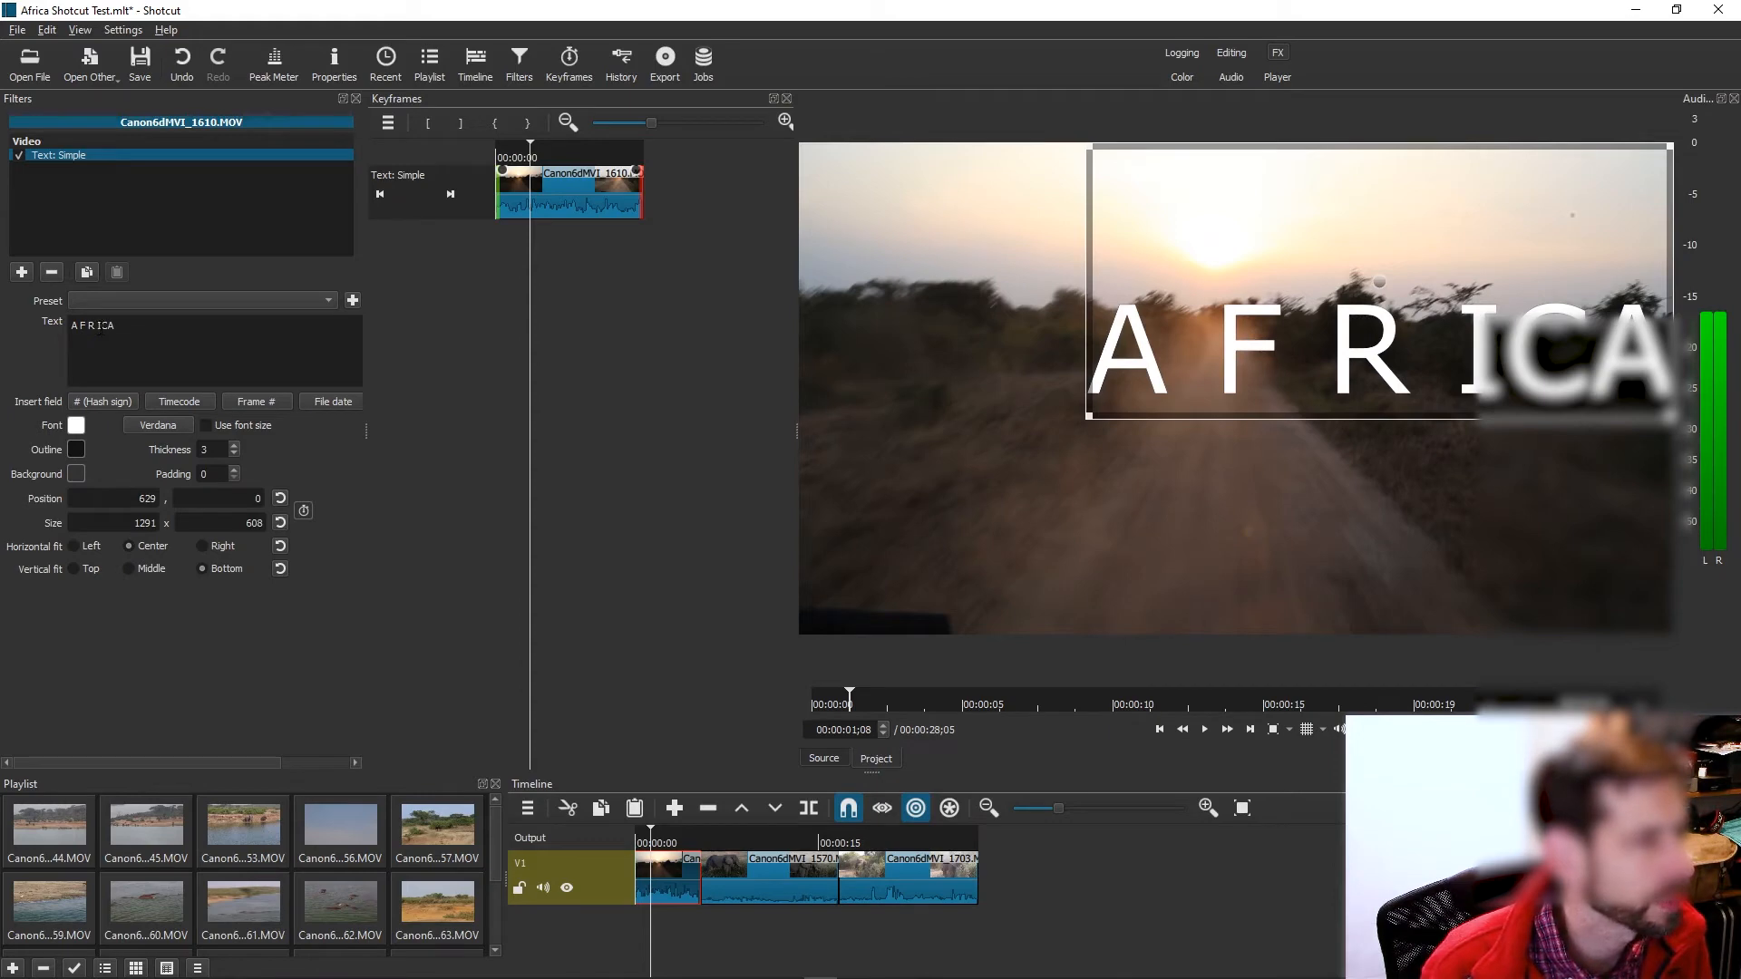
key(BackSpace)
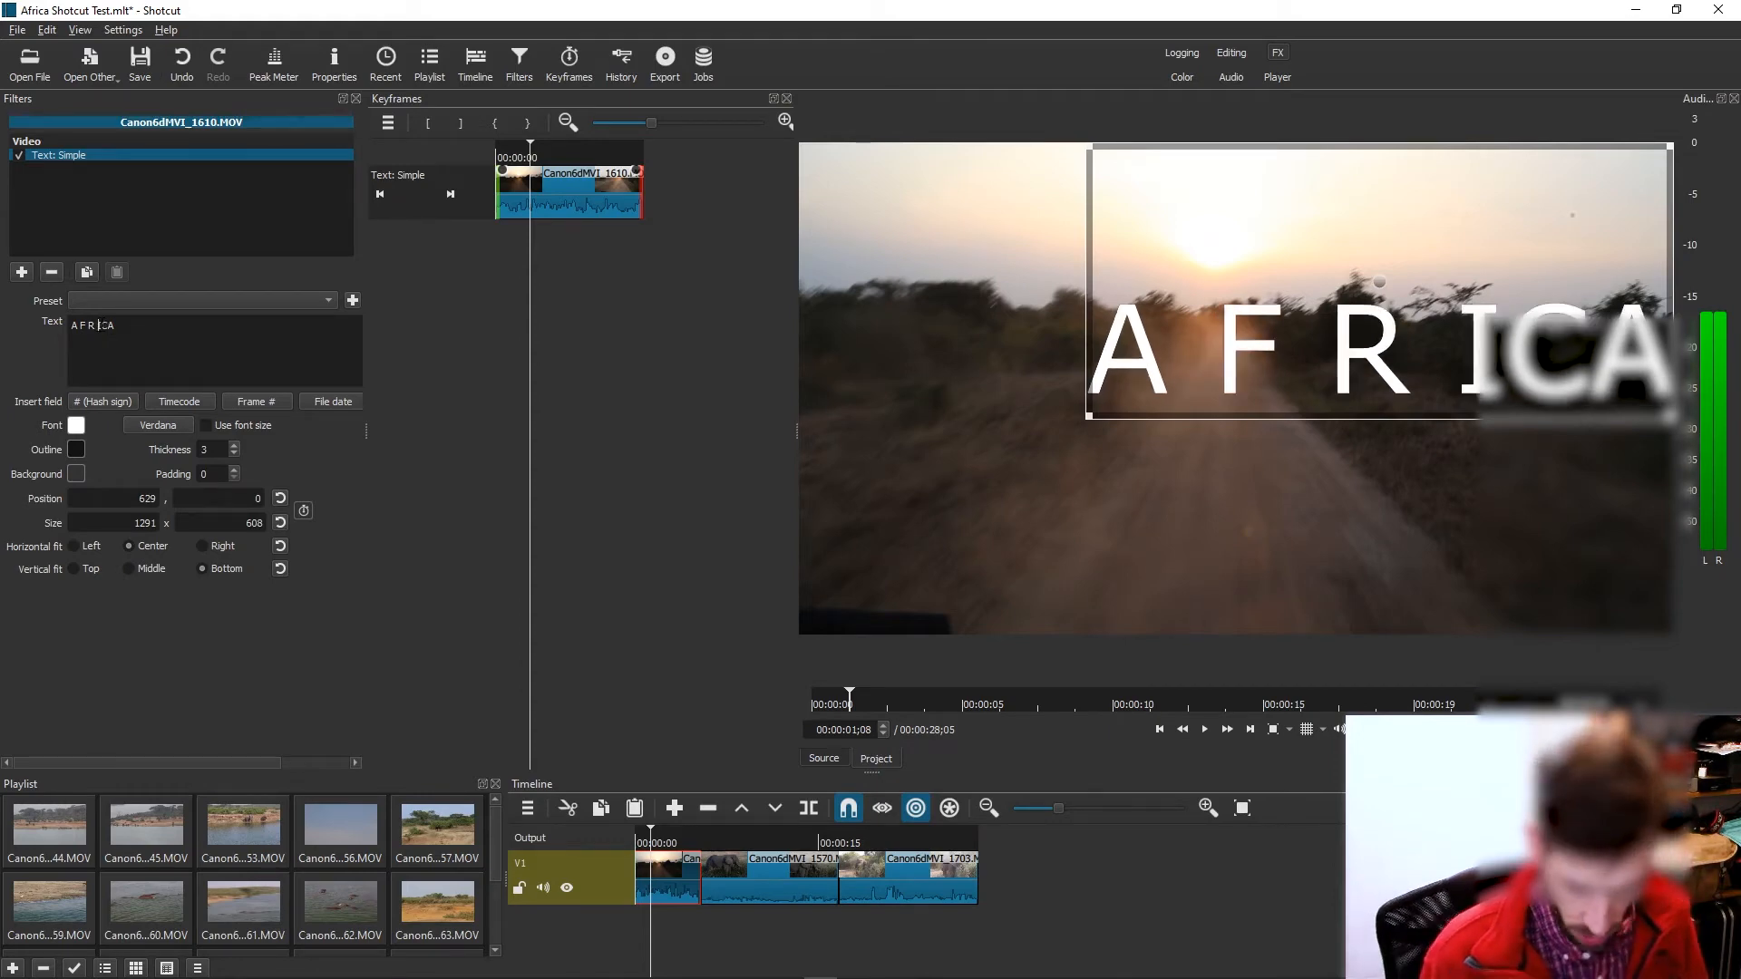
key(Right)
key(Right)
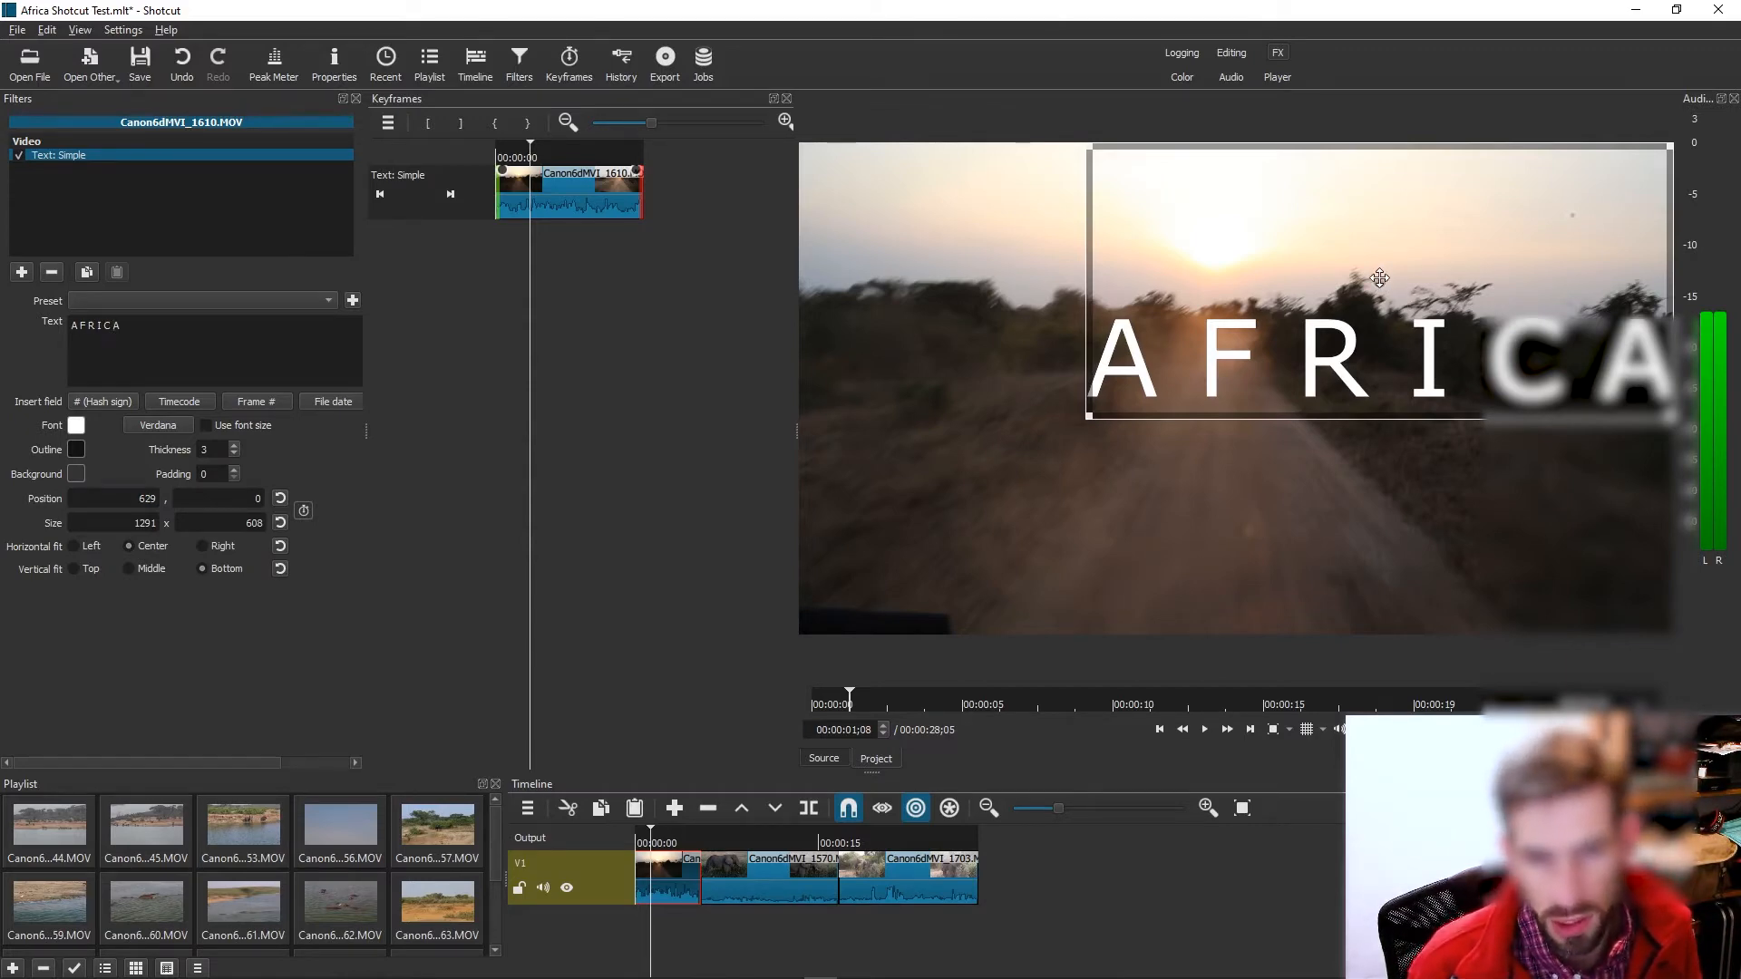
Move the title box toward the frame's centre, set its vertical fit to Middle and shrink it to about 1148 × 465.
drag(1380, 278, 1216, 312)
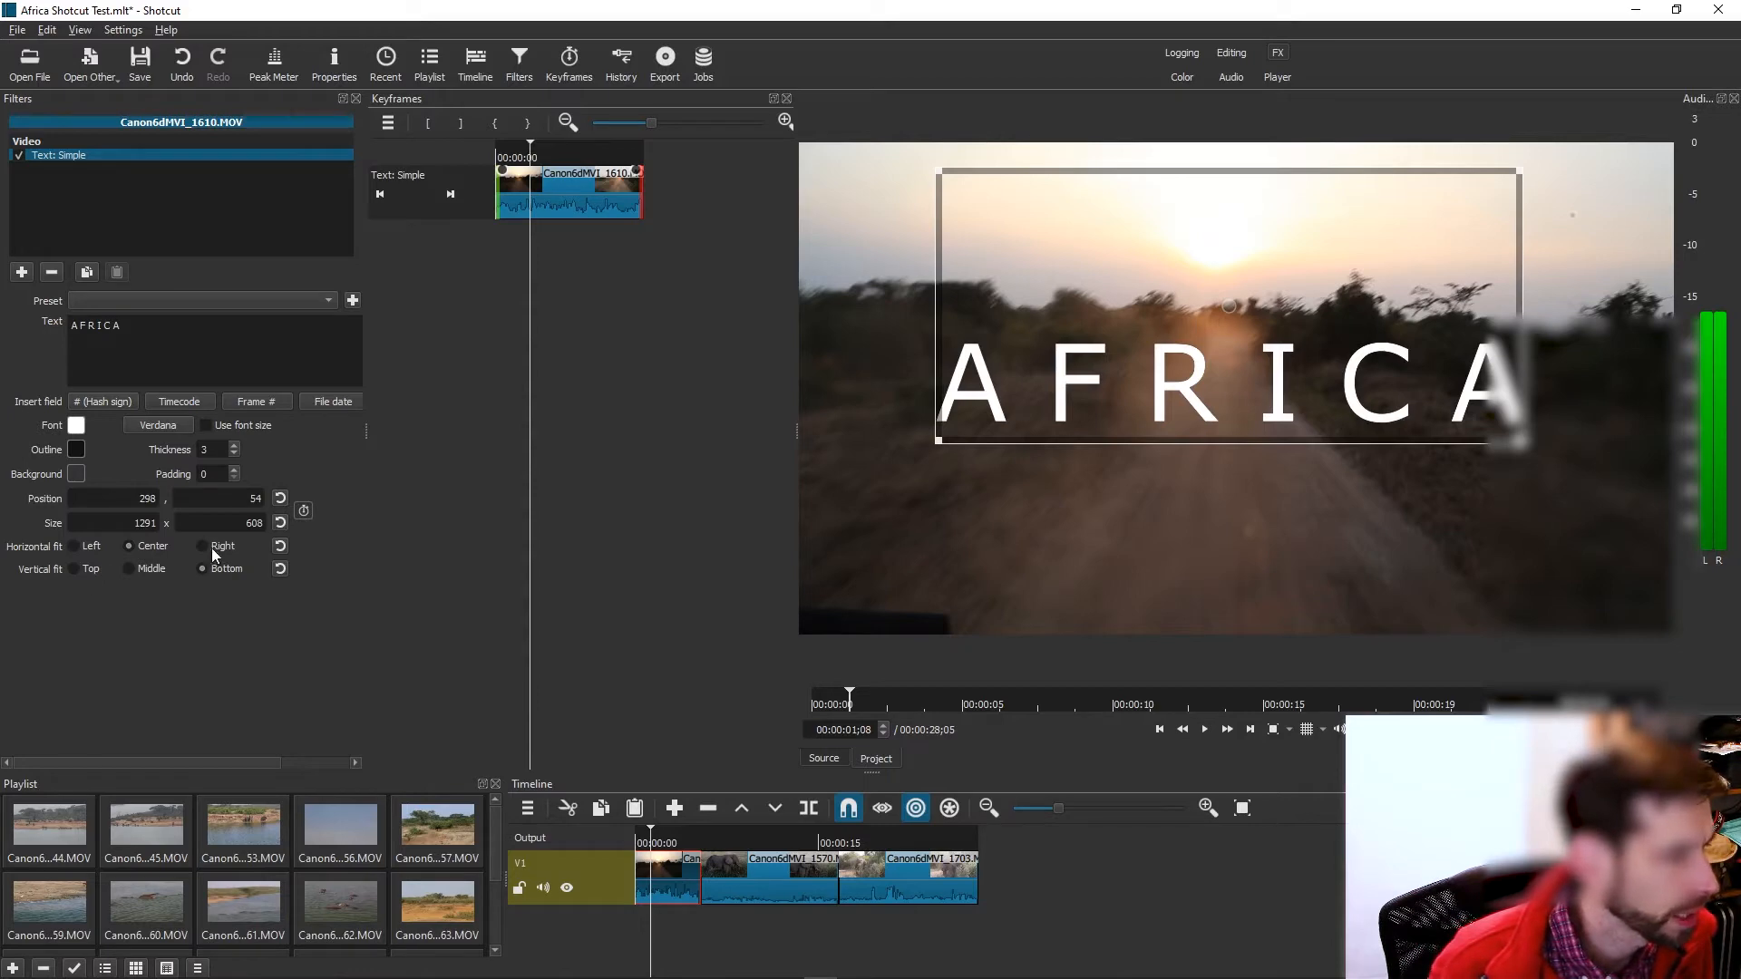
click(129, 569)
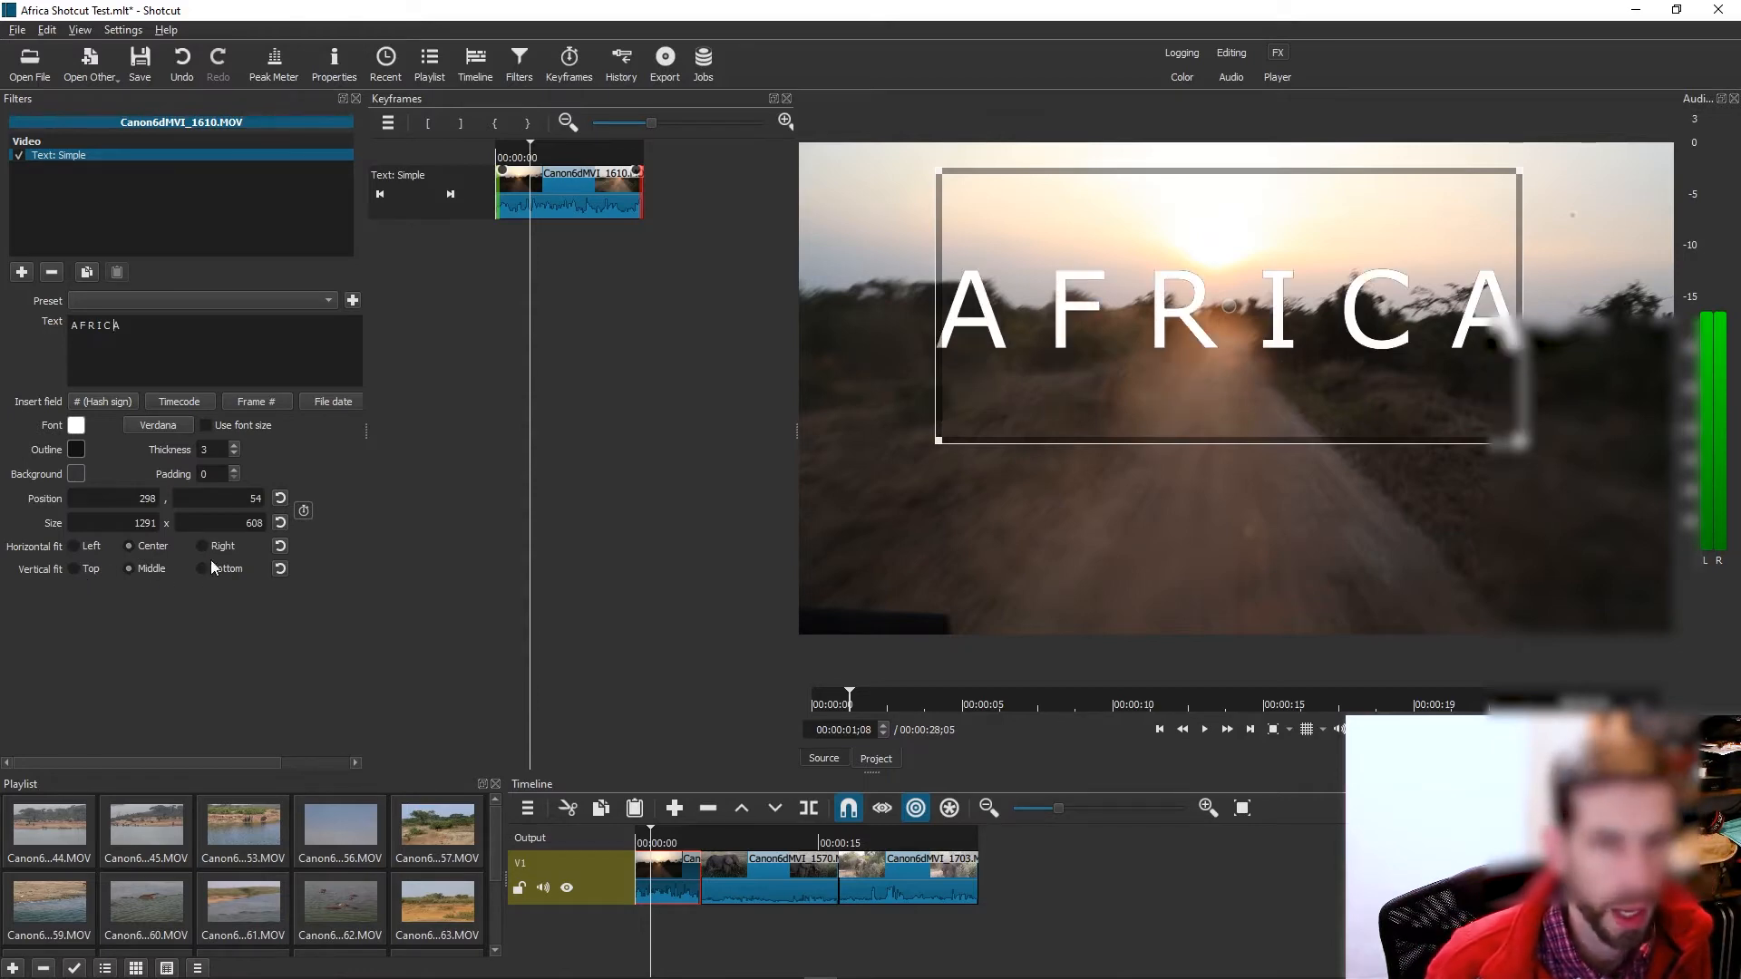
drag(940, 439, 1012, 370)
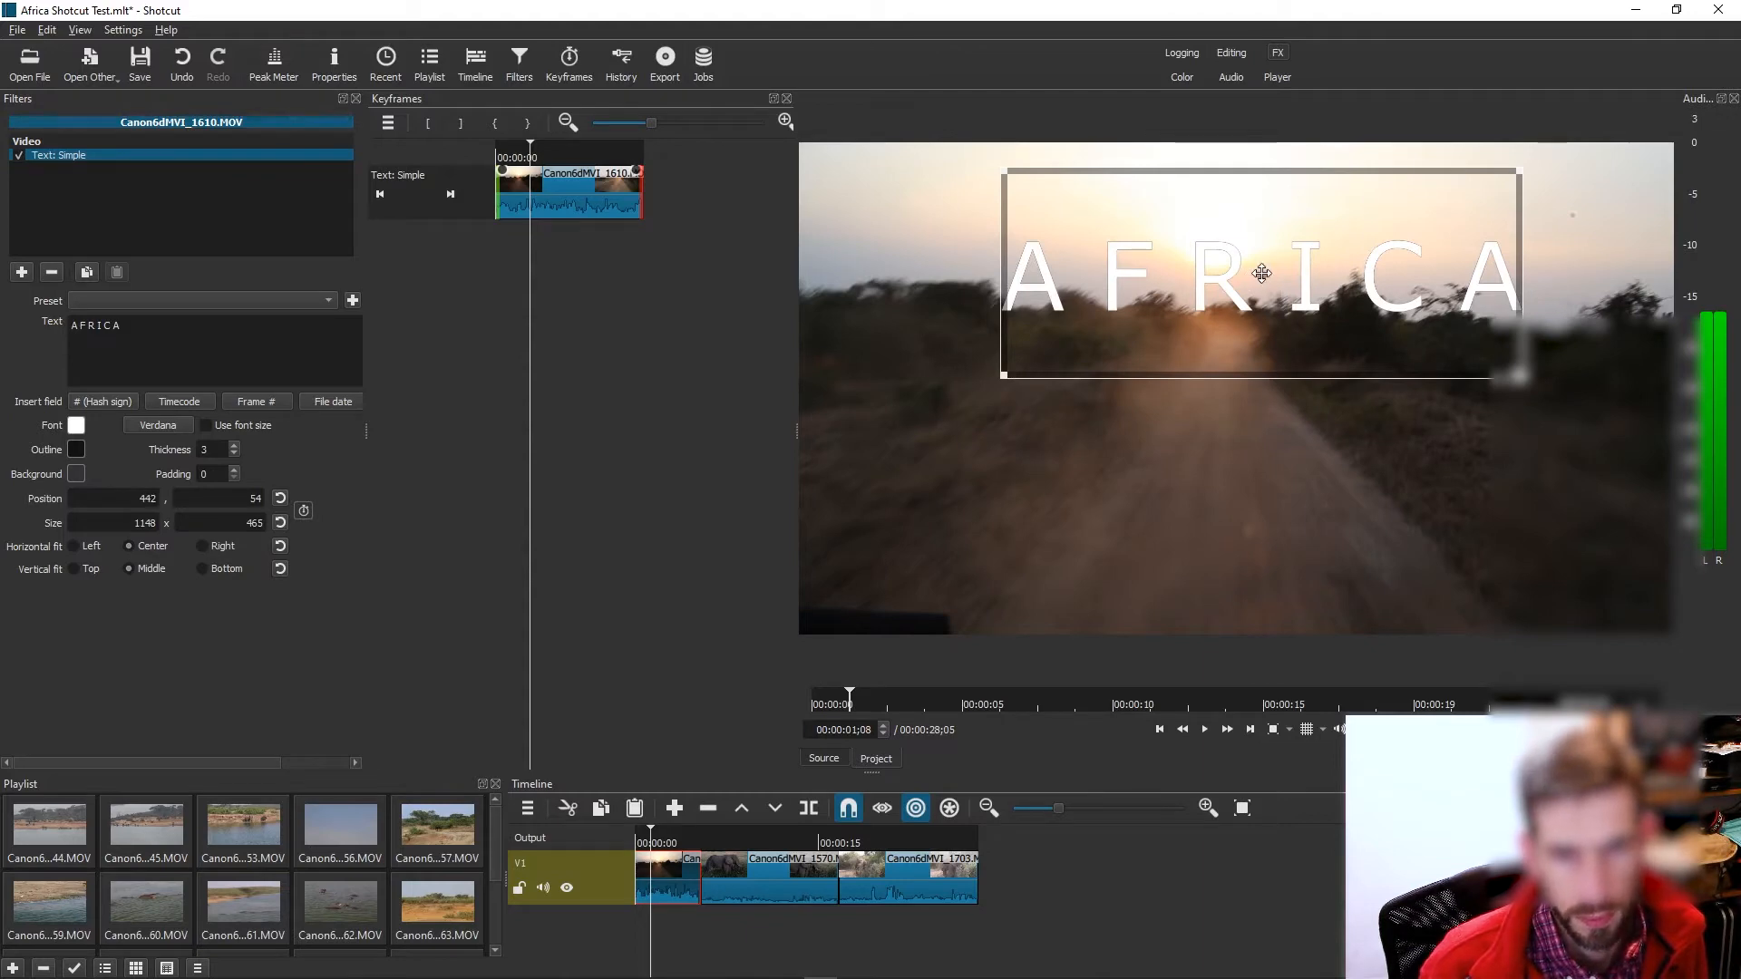
Move the title up to the frame's upper edge, at about 340, -117, and set its outline thickness to 12.
drag(1251, 274, 1209, 209)
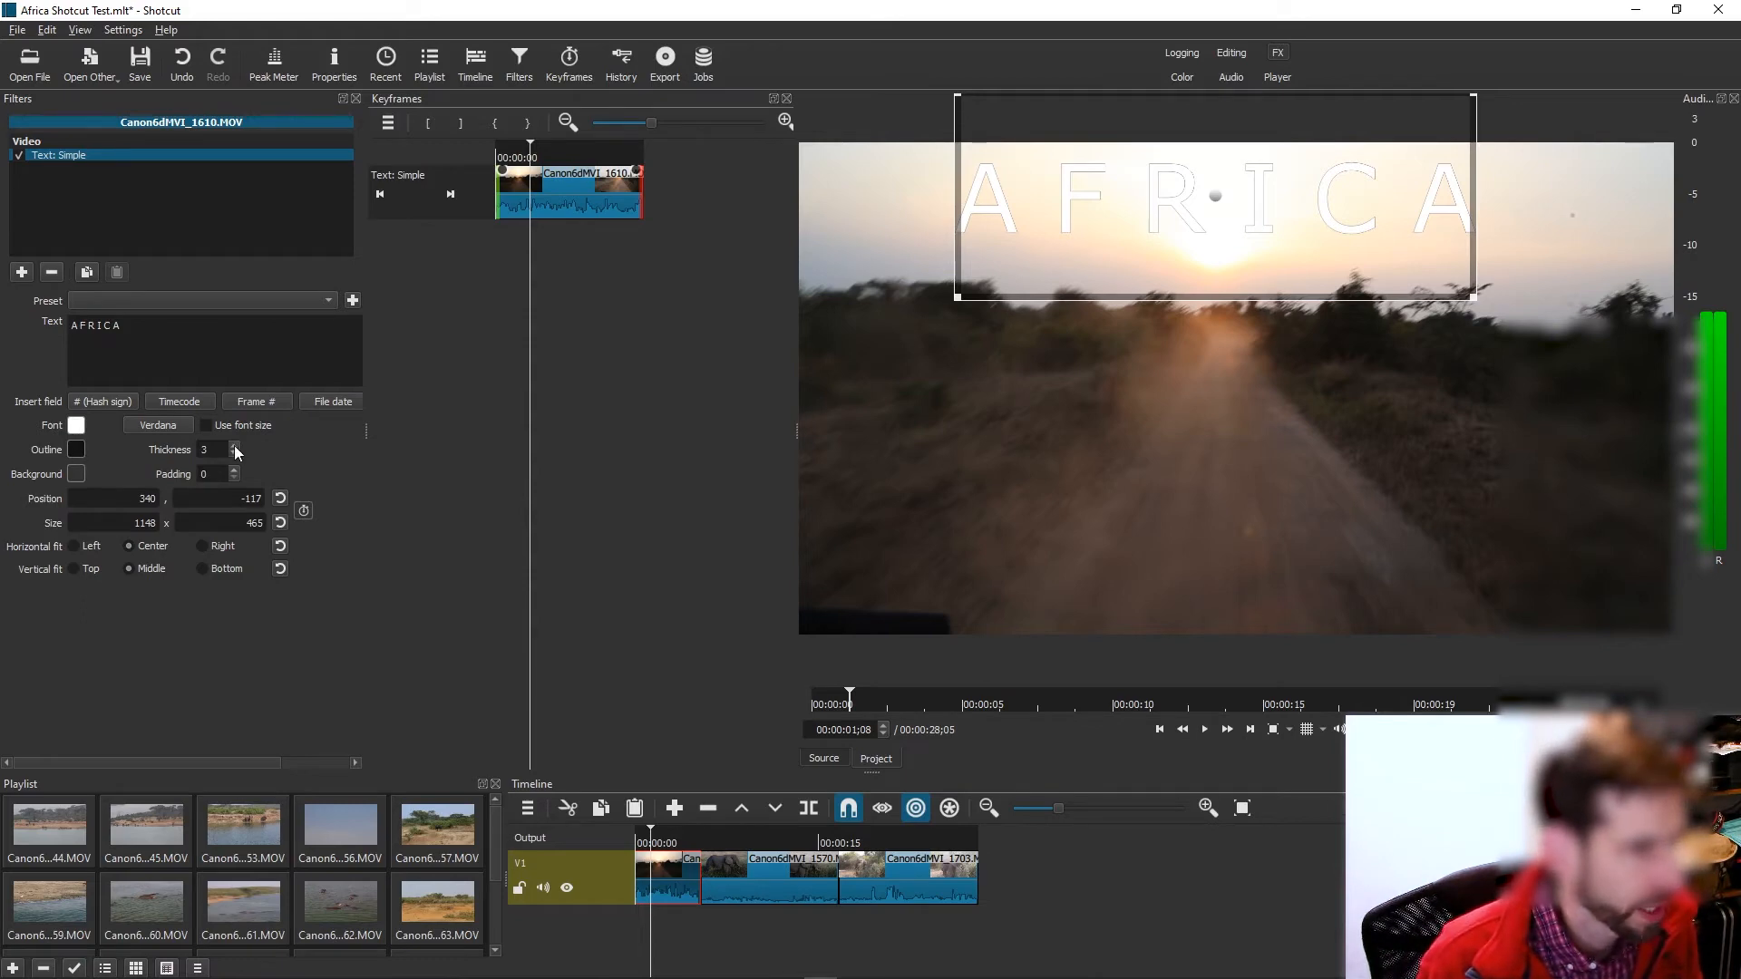
scroll(234, 446, up, 8)
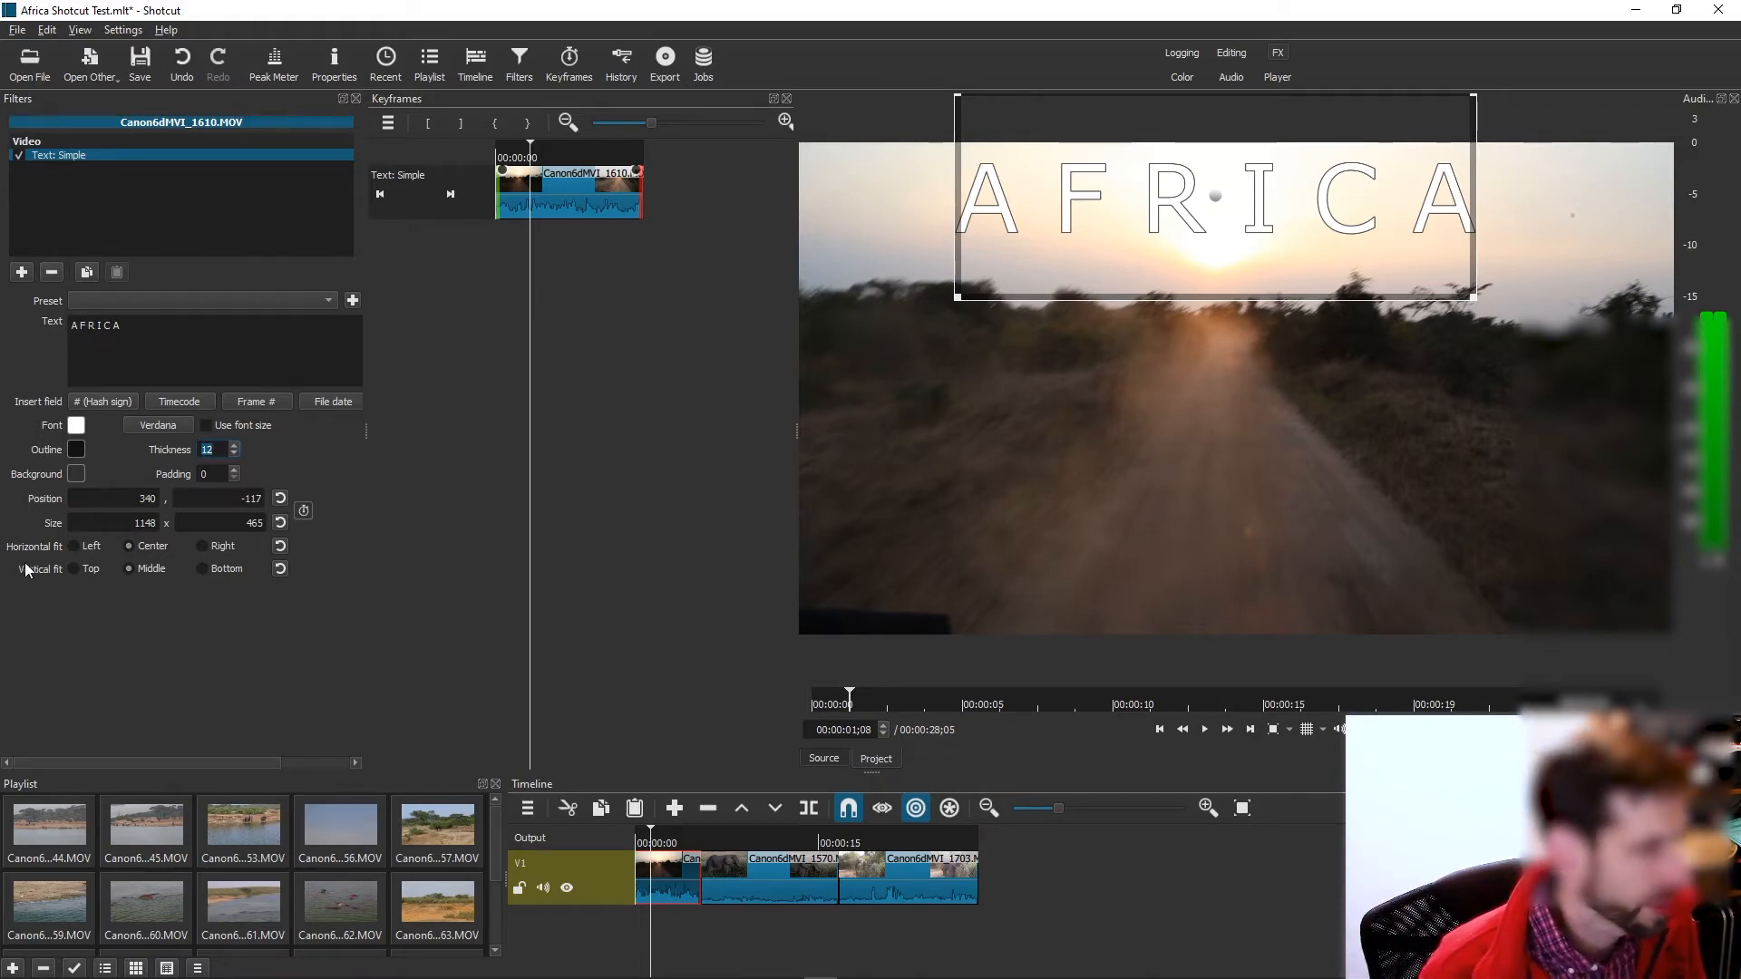
Enable position and size keyframes, placing the title at about 402, 94 at the clip's start and moving the other keyframe further into the clip.
click(308, 510)
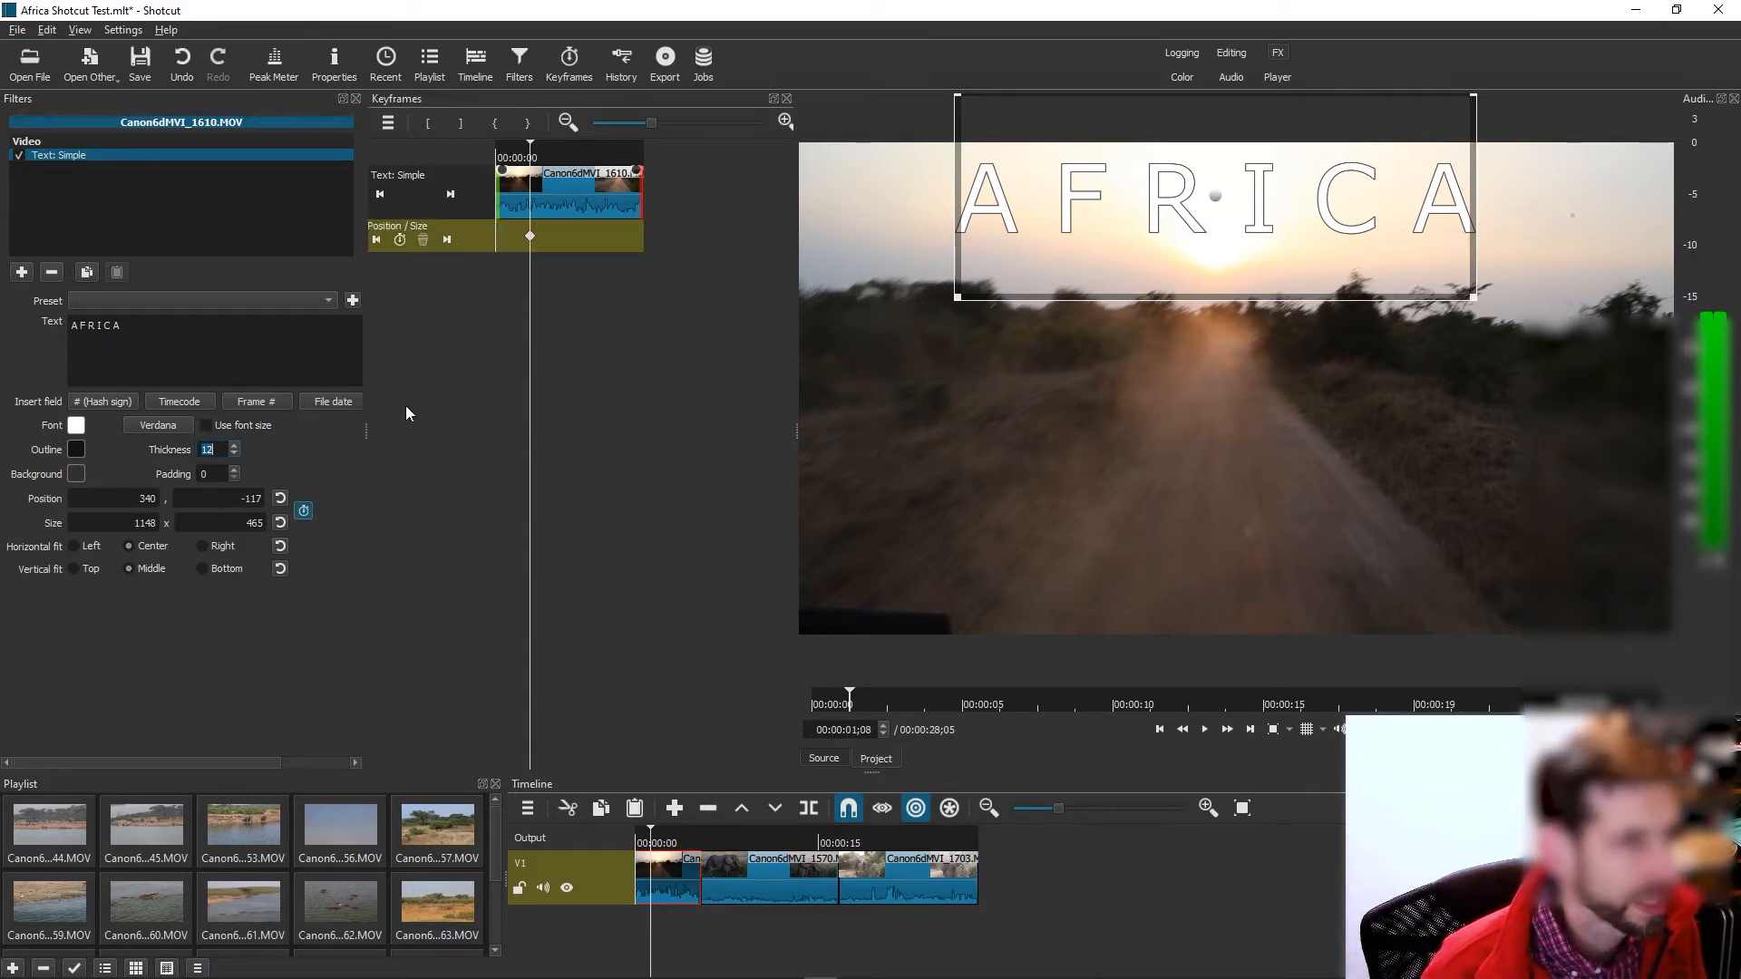
drag(527, 148, 530, 149)
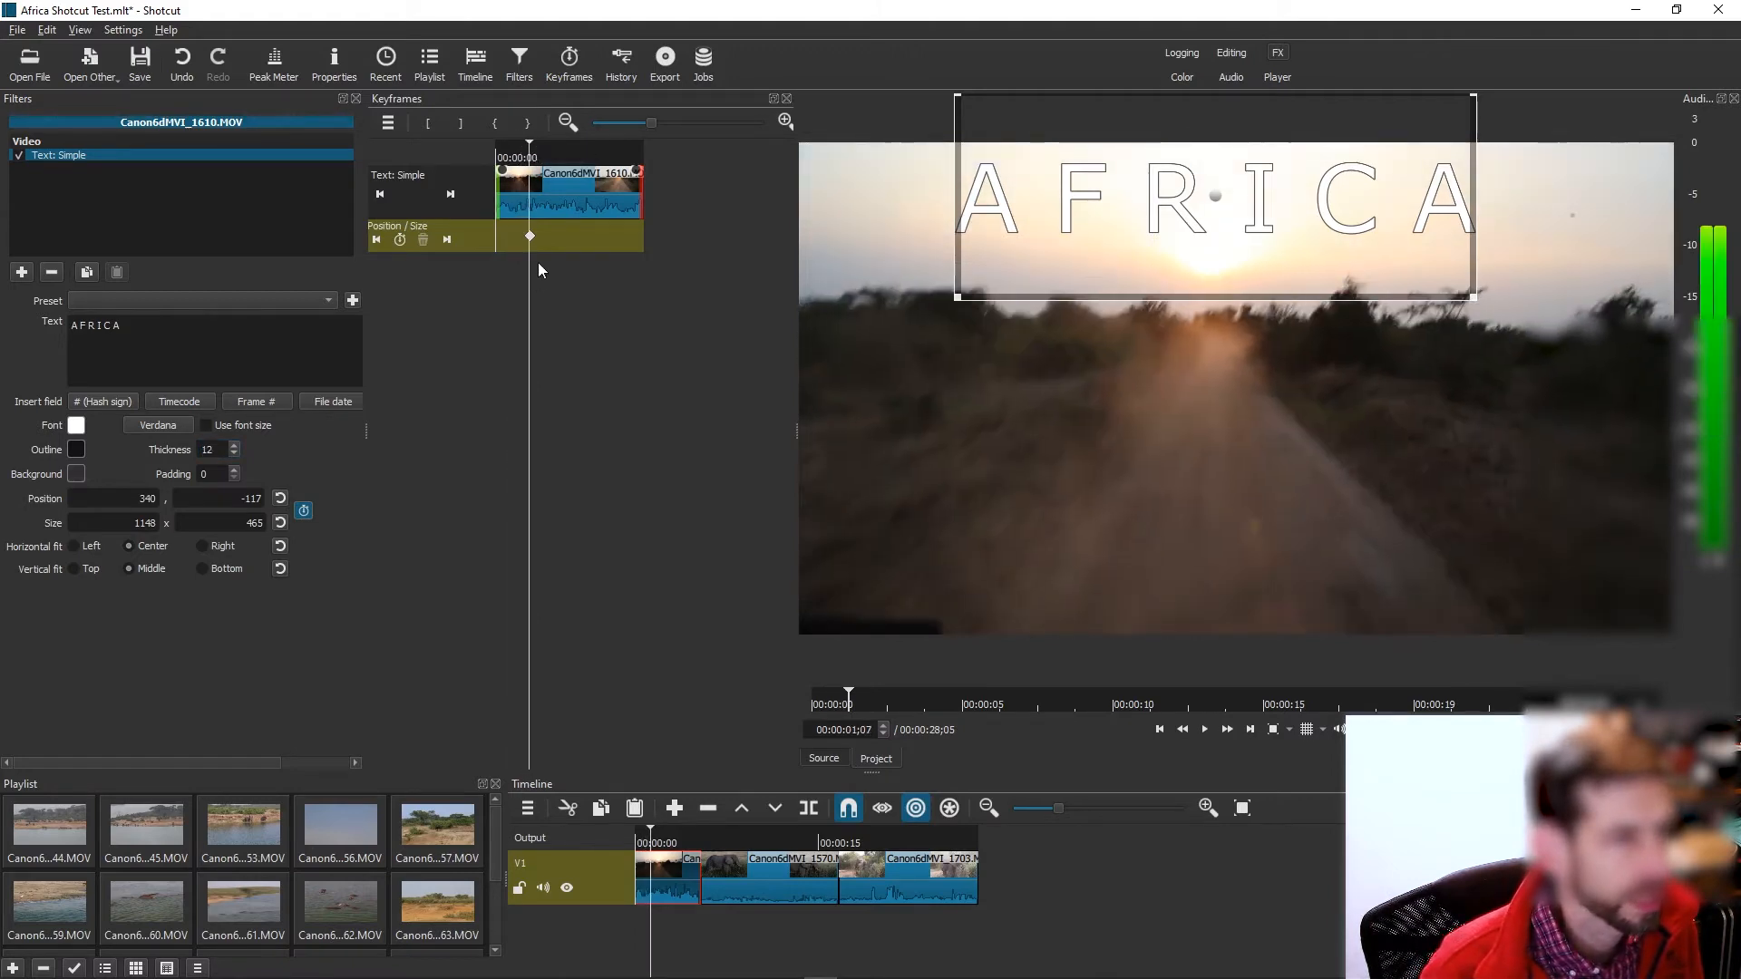
drag(530, 240, 497, 240)
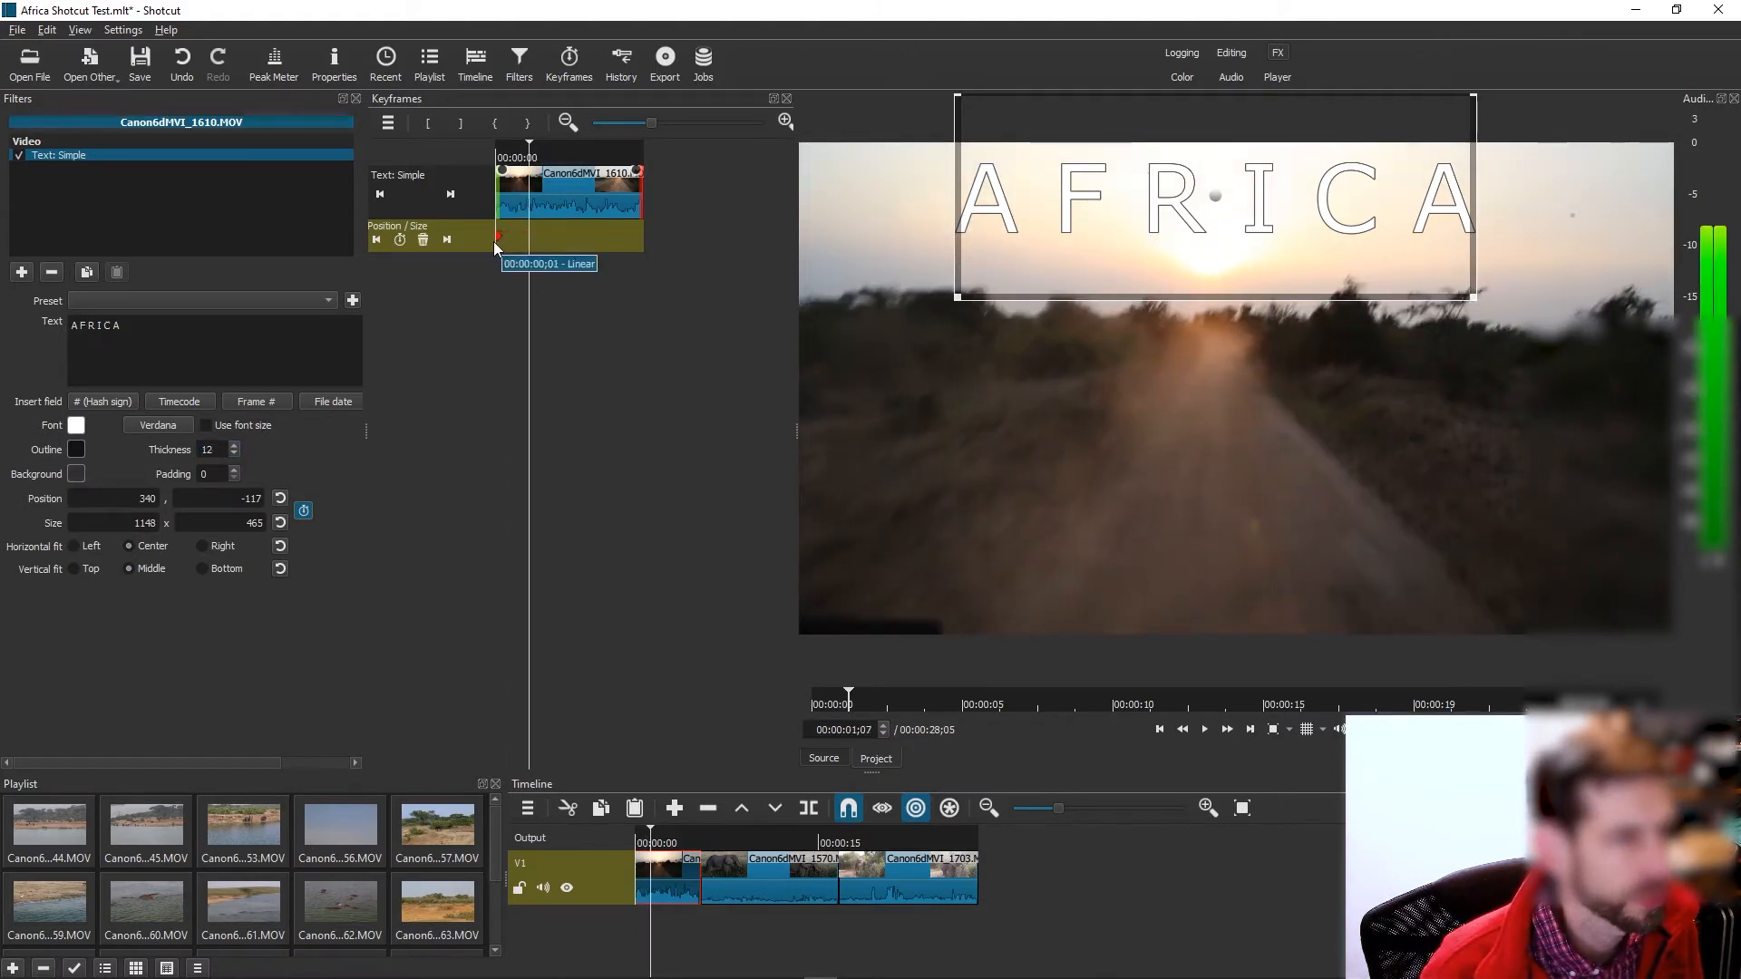
click(381, 242)
drag(1215, 196, 1243, 292)
drag(498, 237, 557, 240)
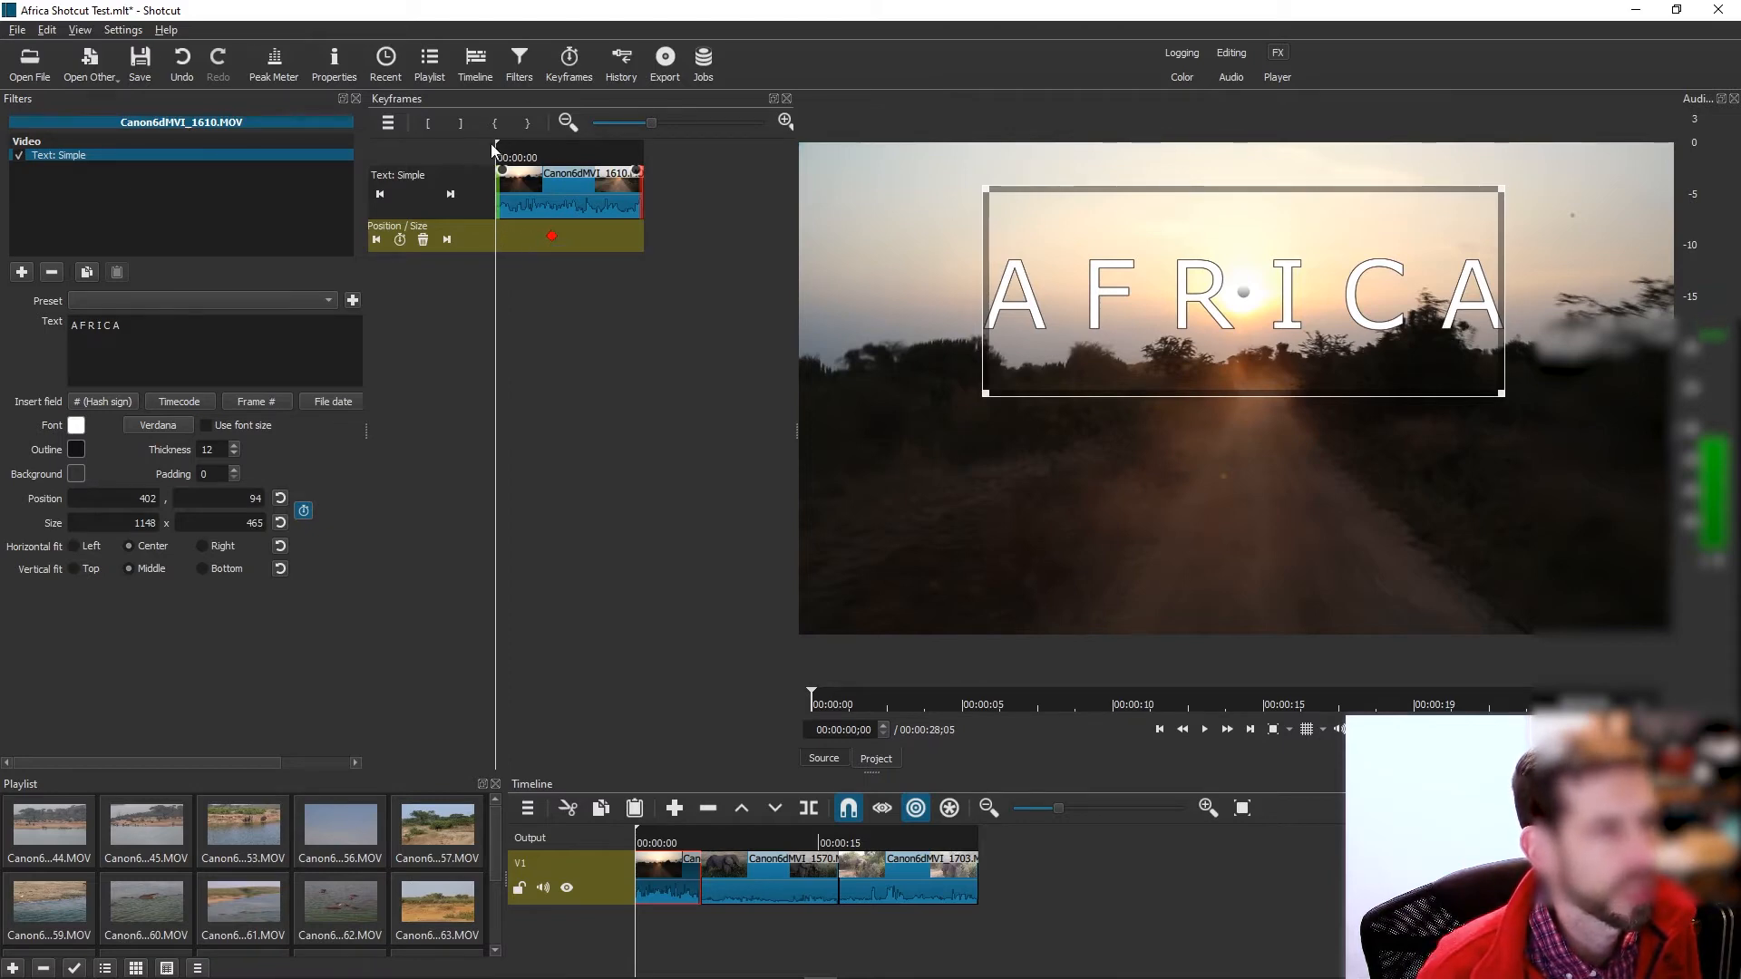
mouse_move(498, 145)
mouse_down()
mouse_move(548, 146)
mouse_move(488, 148)
mouse_up()
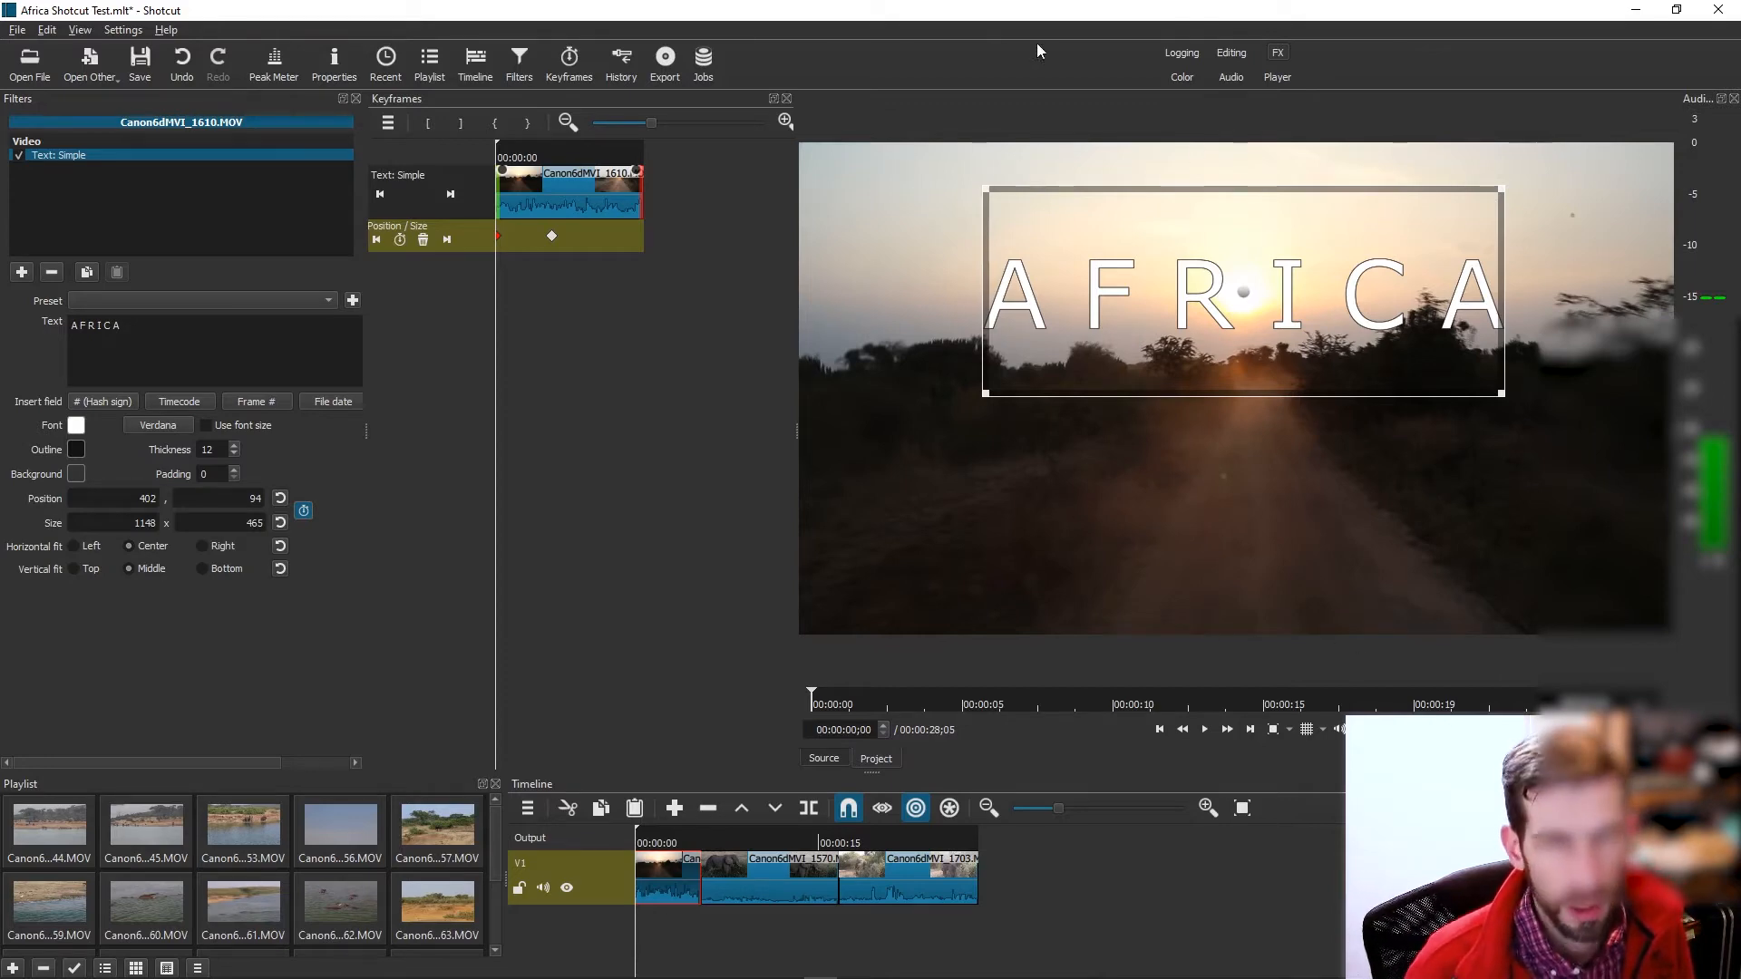
Try the preview zoom at 50% and 10%, and return it to Zoom Fit.
click(1323, 729)
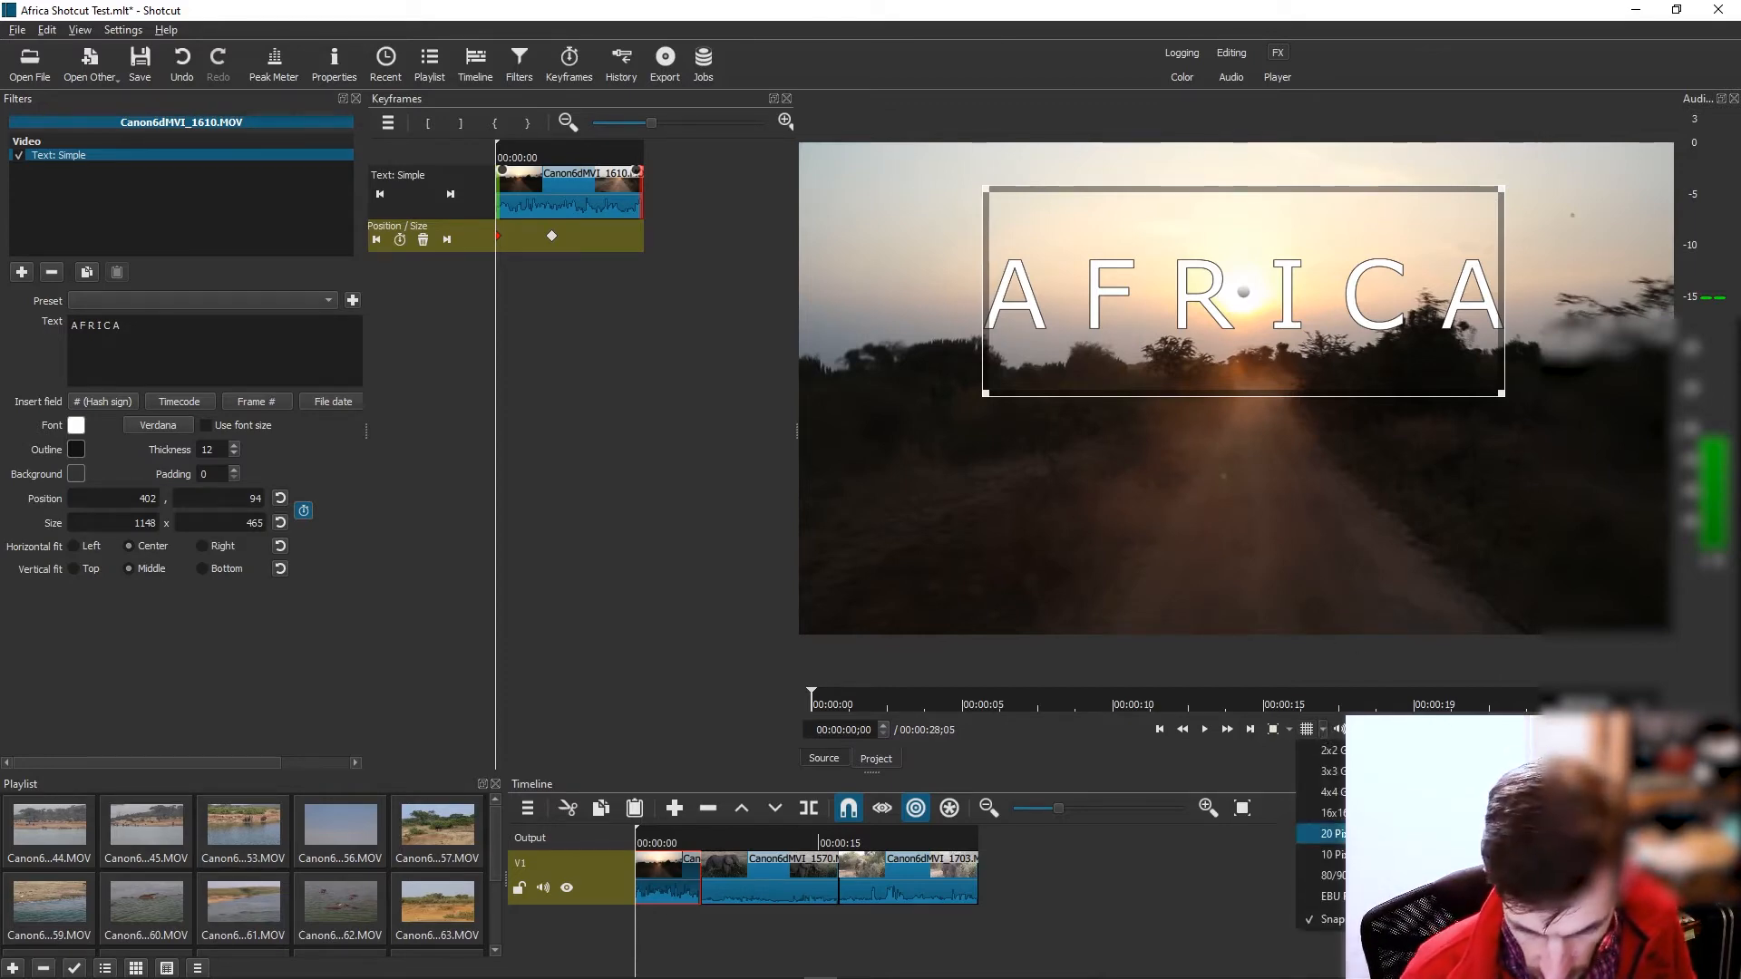
click(1306, 731)
click(1288, 732)
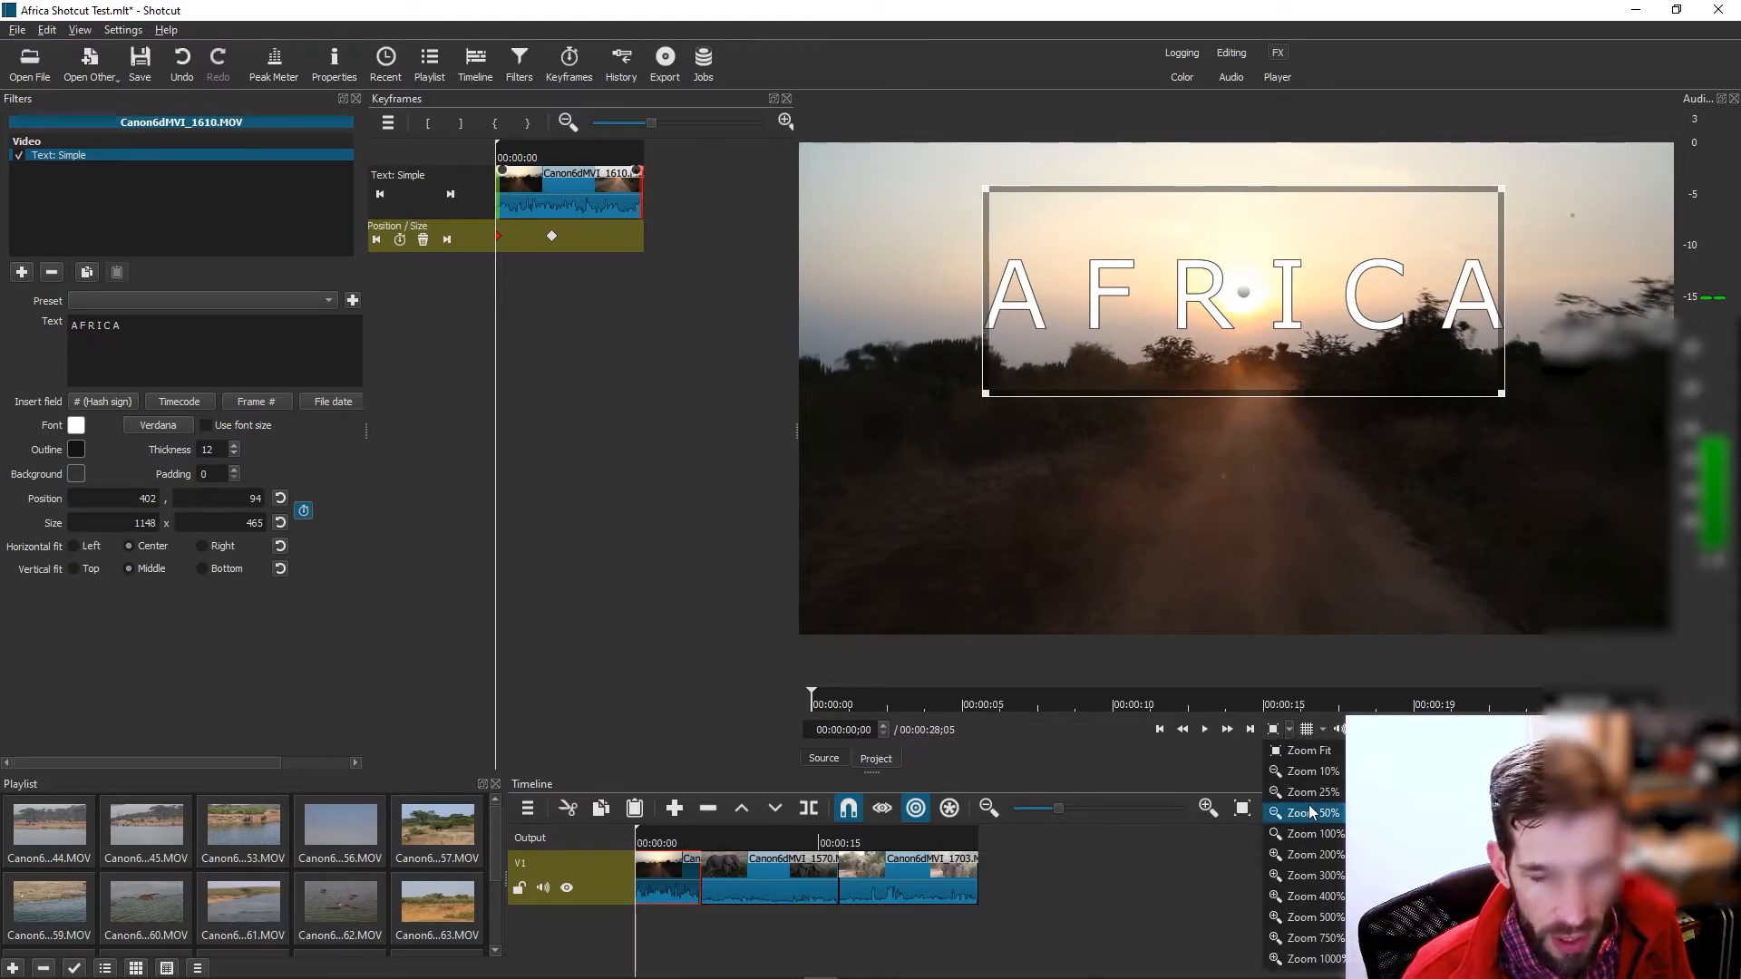
click(1307, 836)
click(1291, 731)
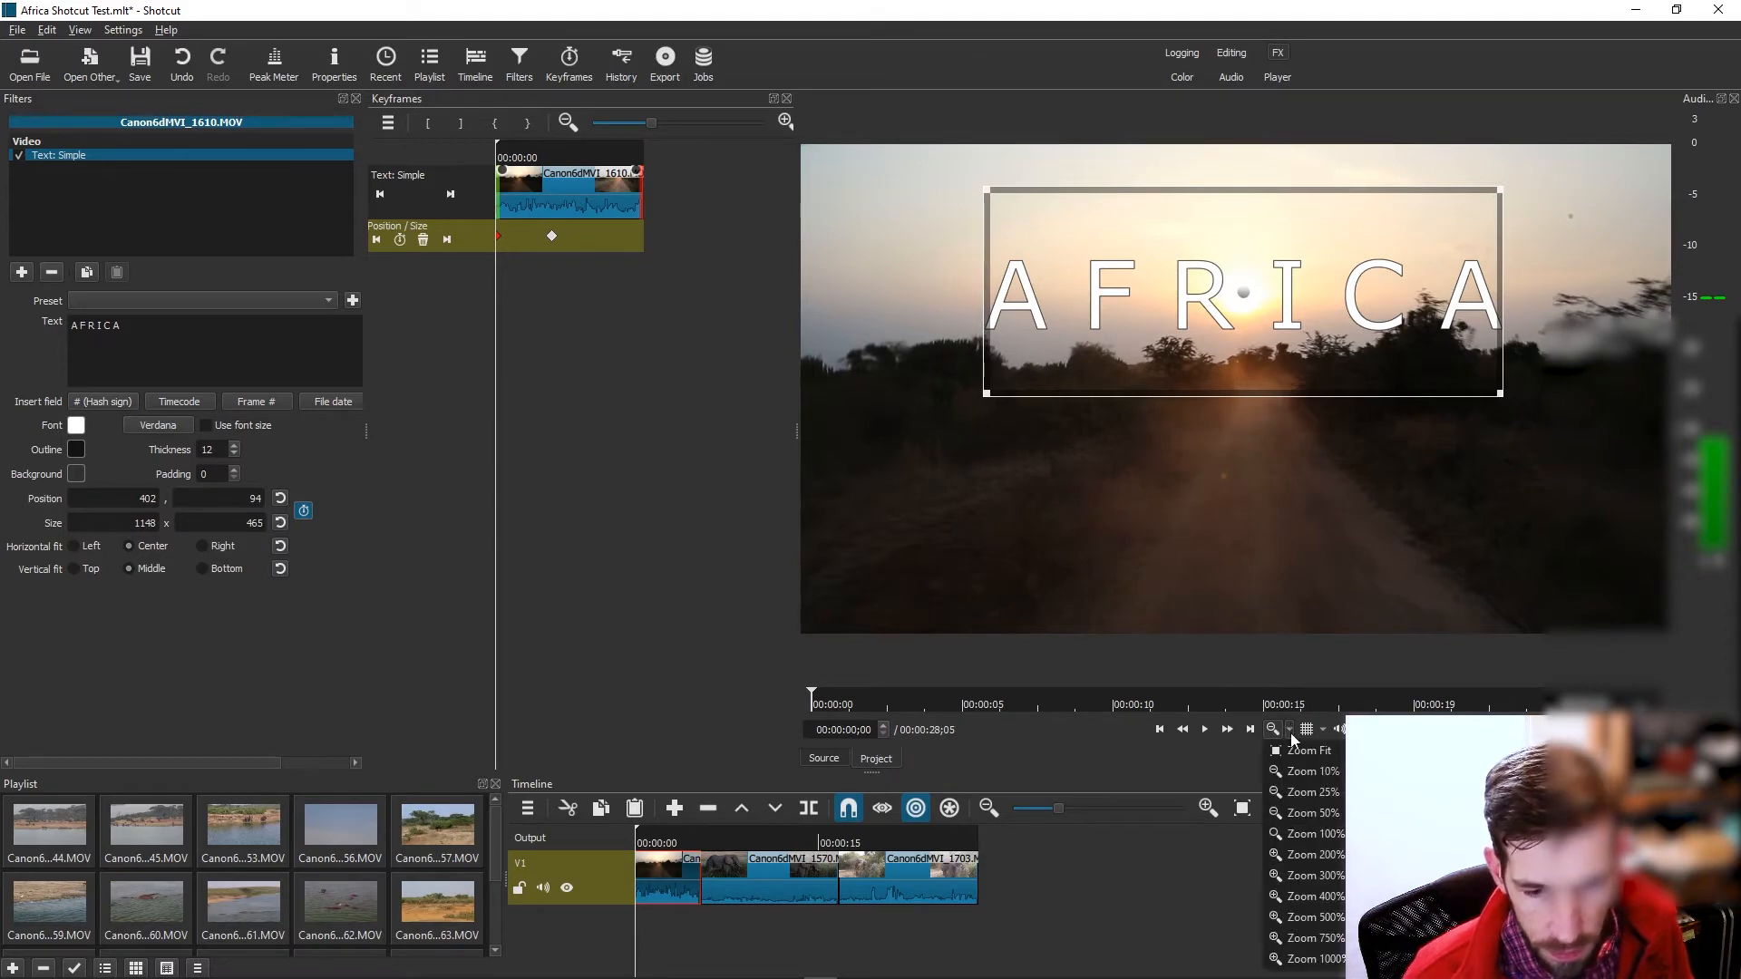
click(1299, 762)
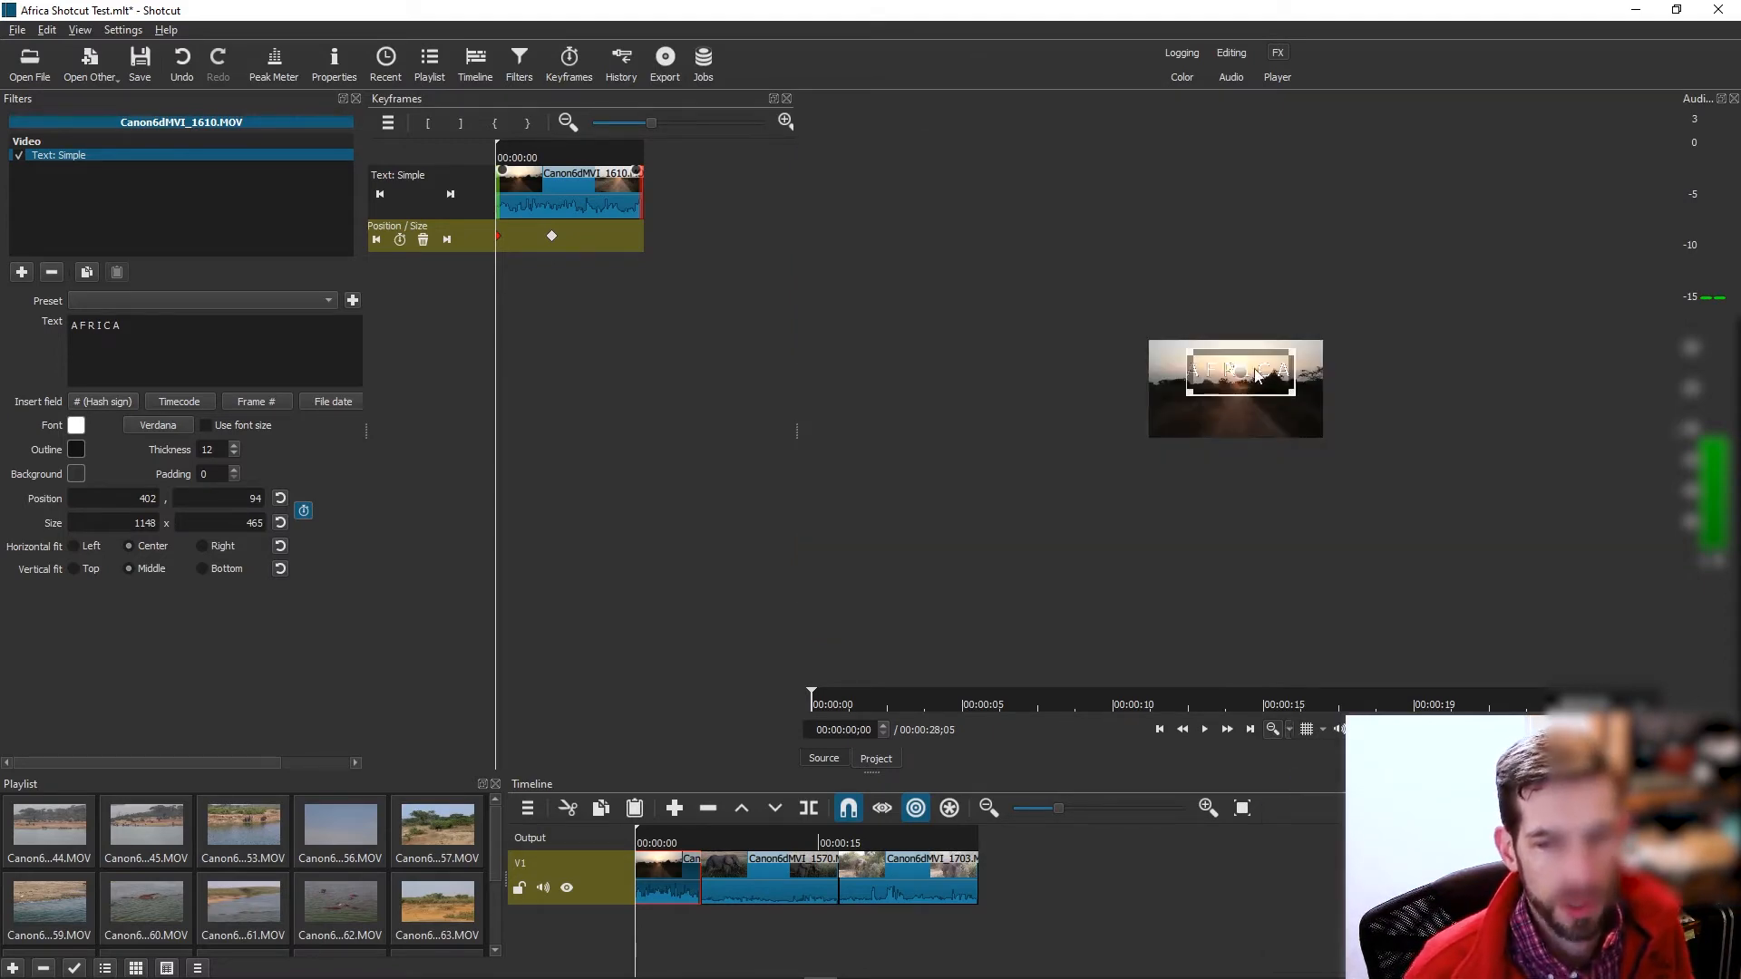
click(1289, 731)
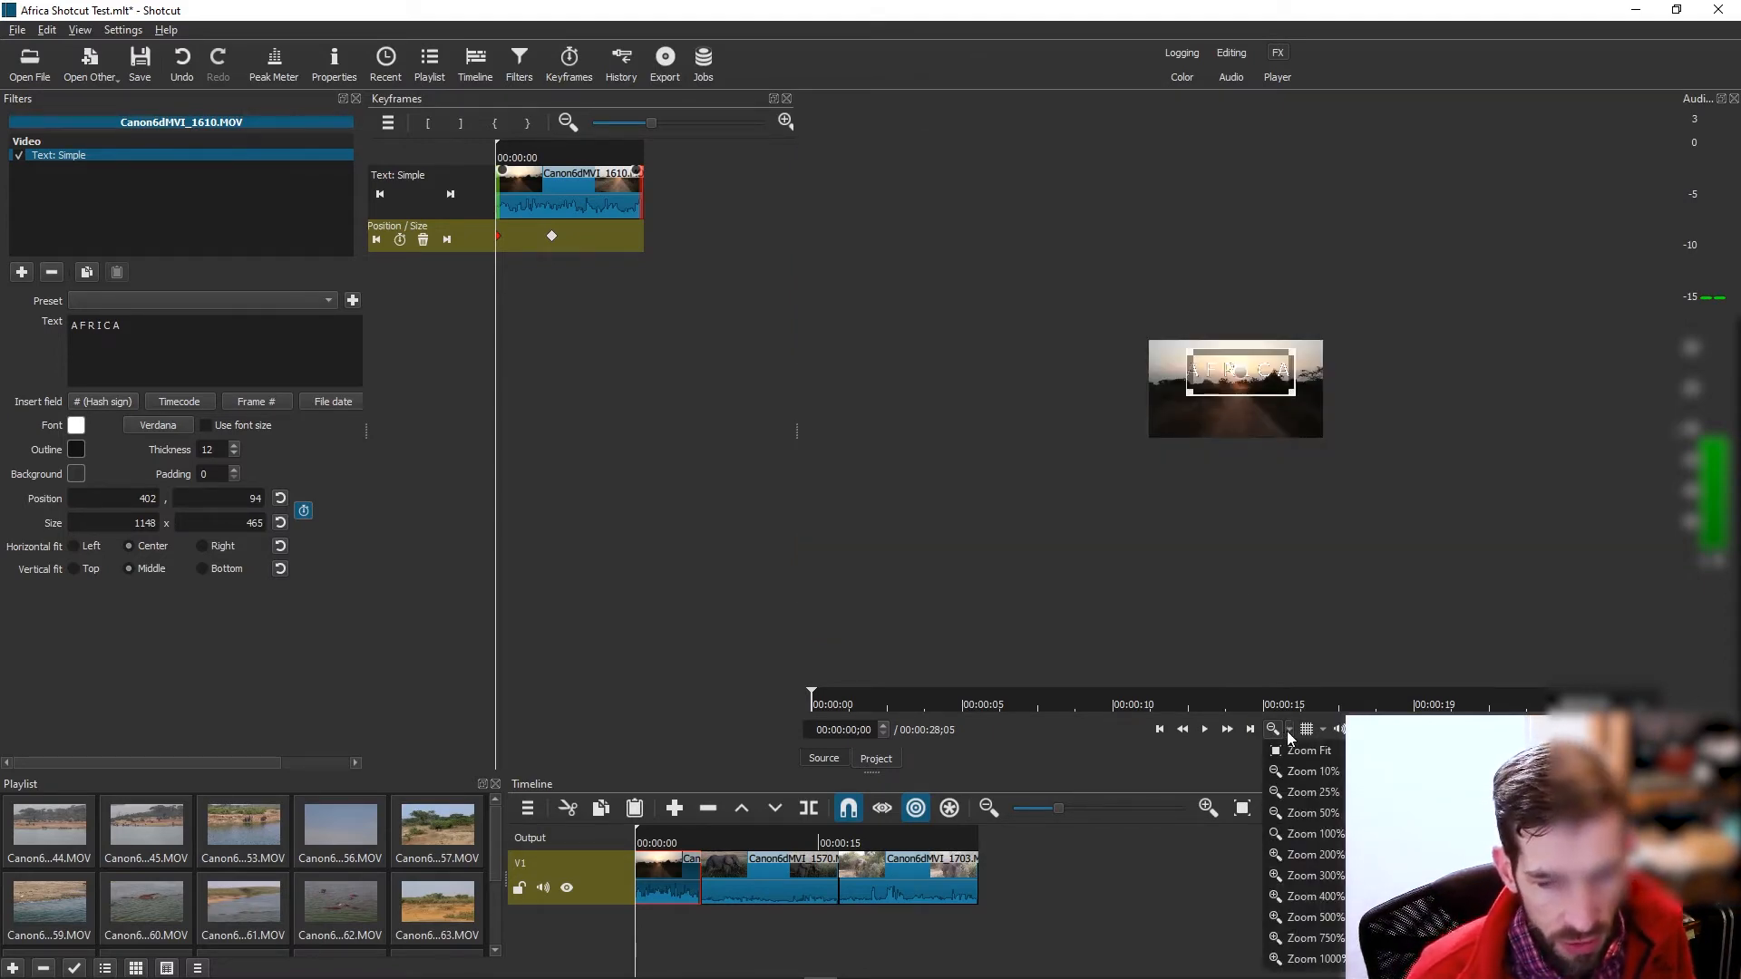
click(1296, 747)
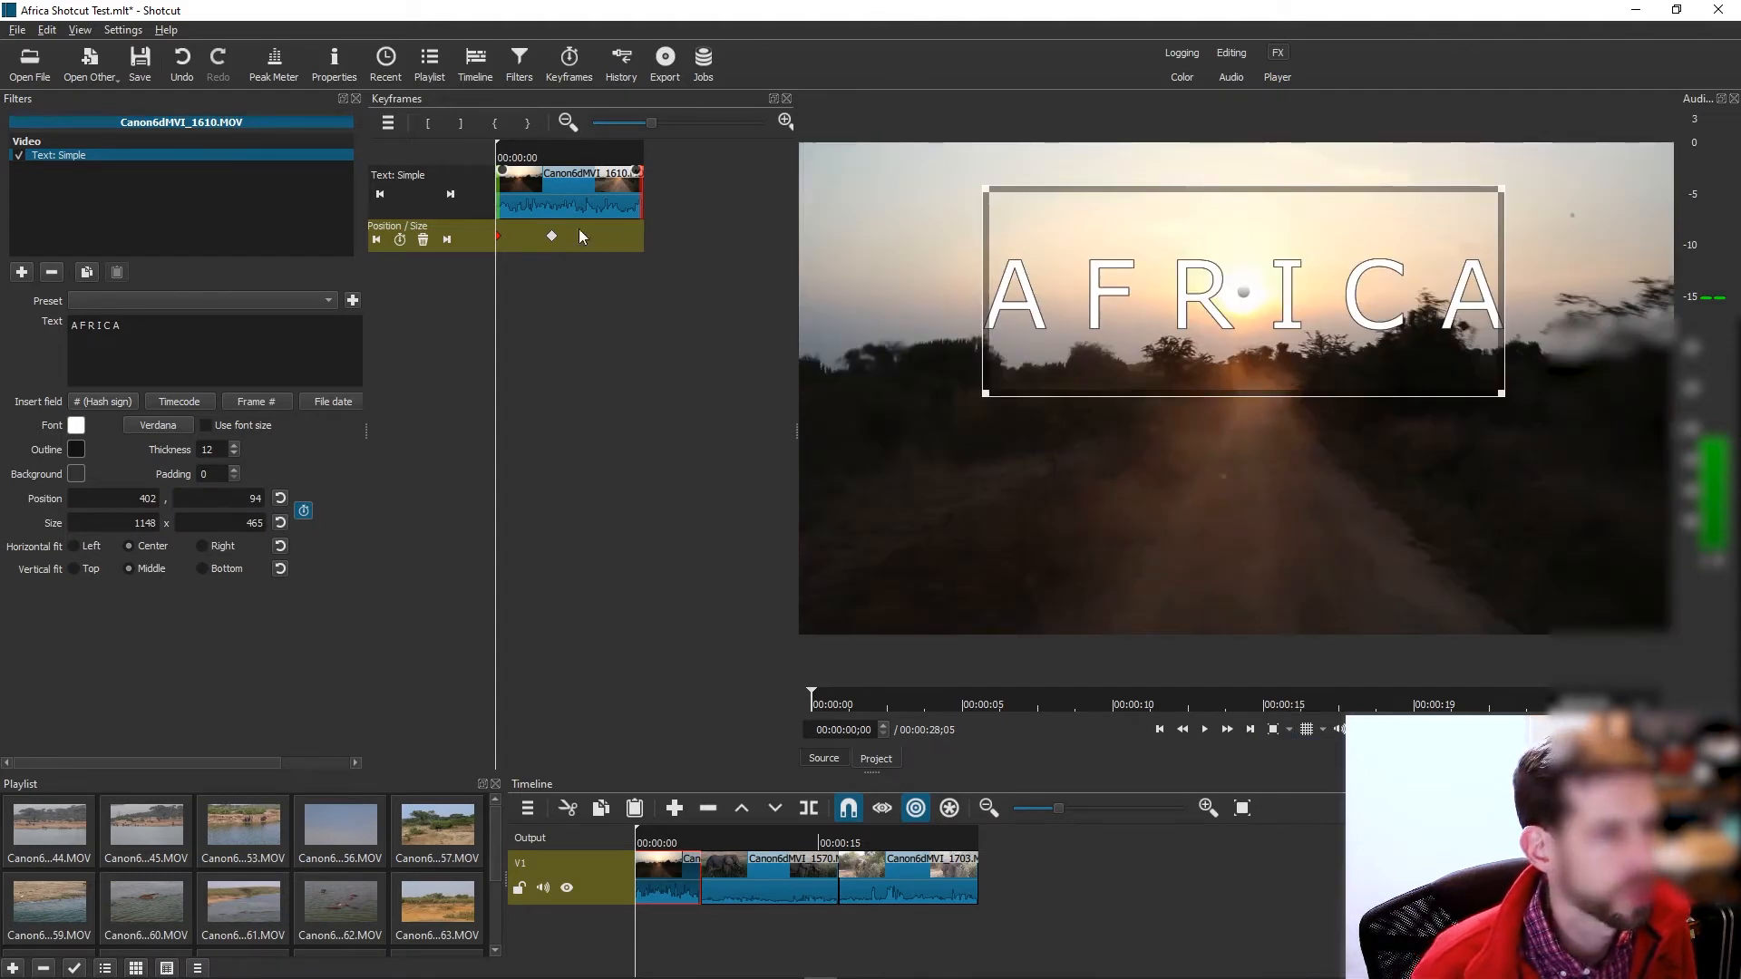
Set the title's position at the starting keyframe to 402, -380 so it begins above the frame and drops straight to the second keyframe.
drag(1243, 288, 1239, 69)
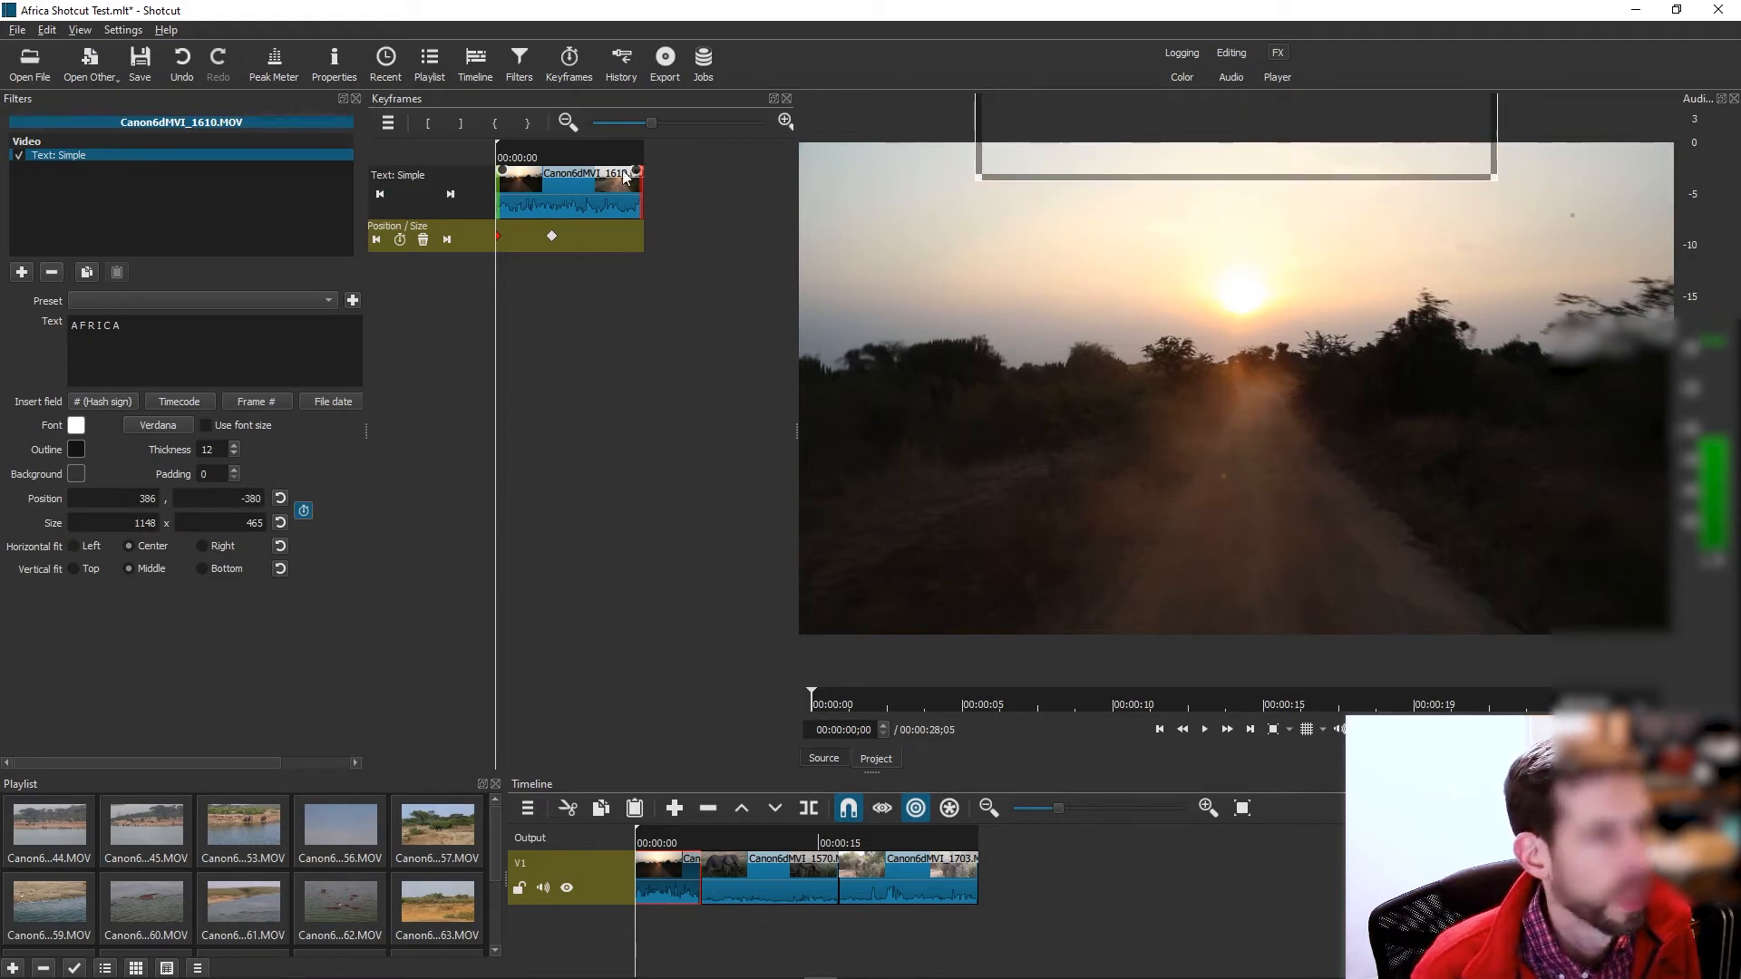
drag(497, 146, 623, 183)
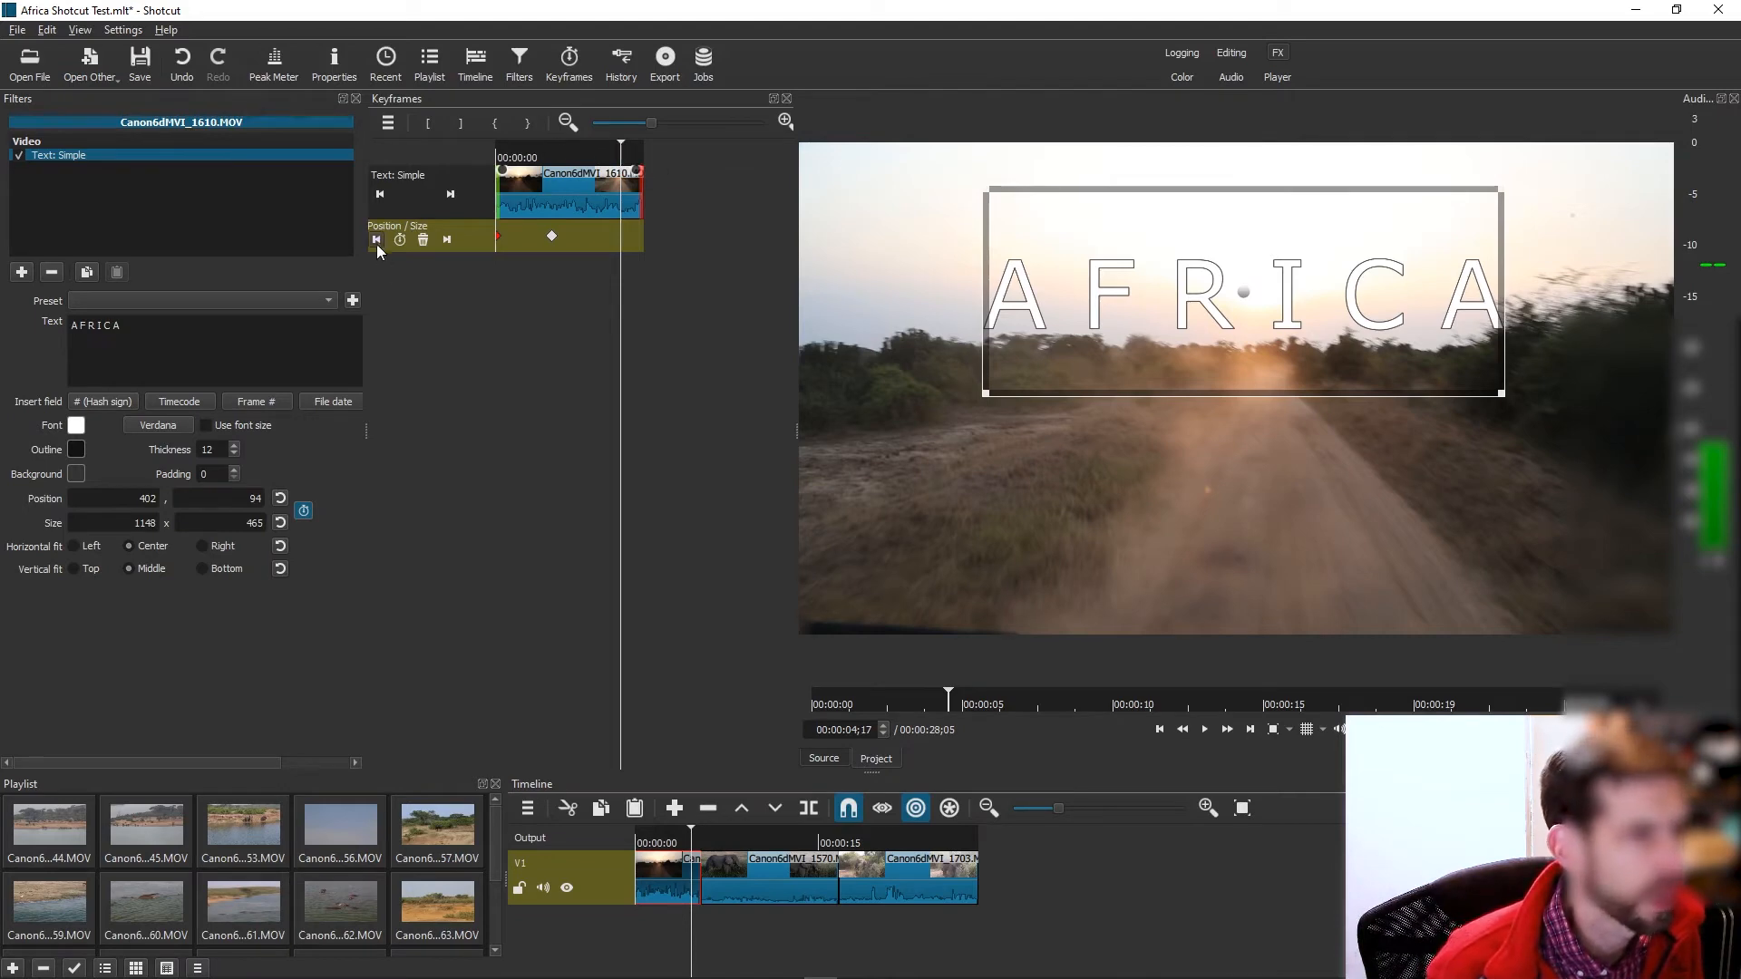
click(551, 237)
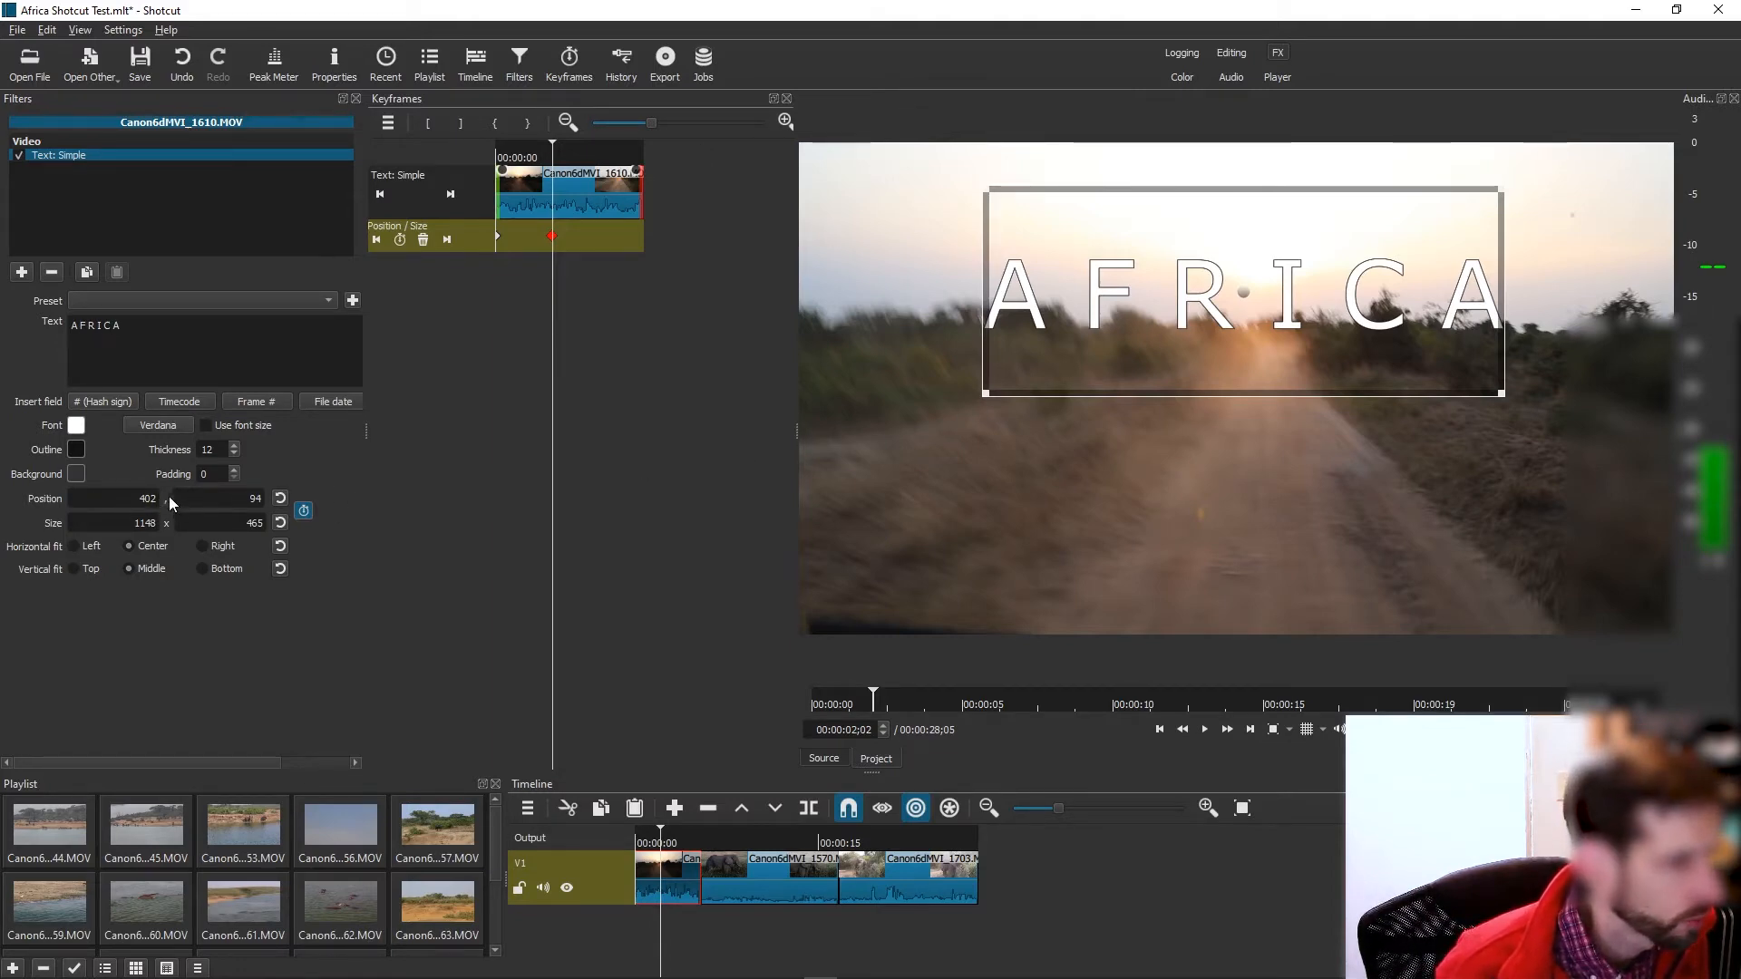
click(375, 239)
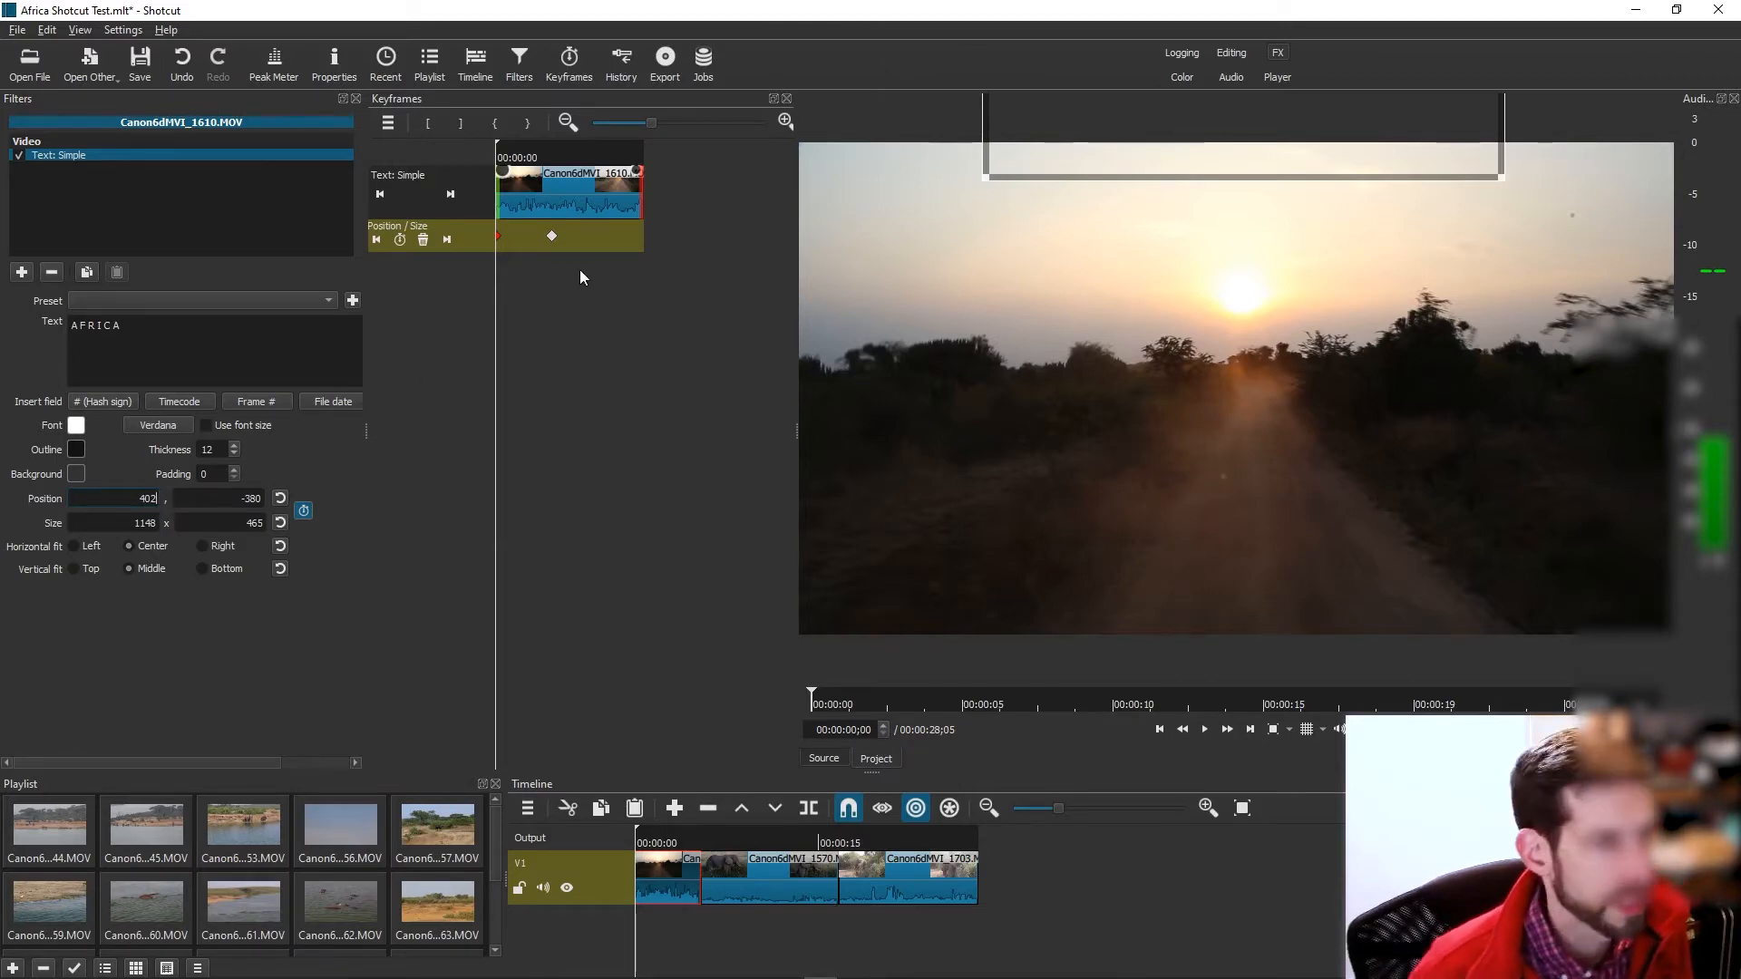
Scrub through the opening clip to preview the title sliding in from above the frame.
click(542, 156)
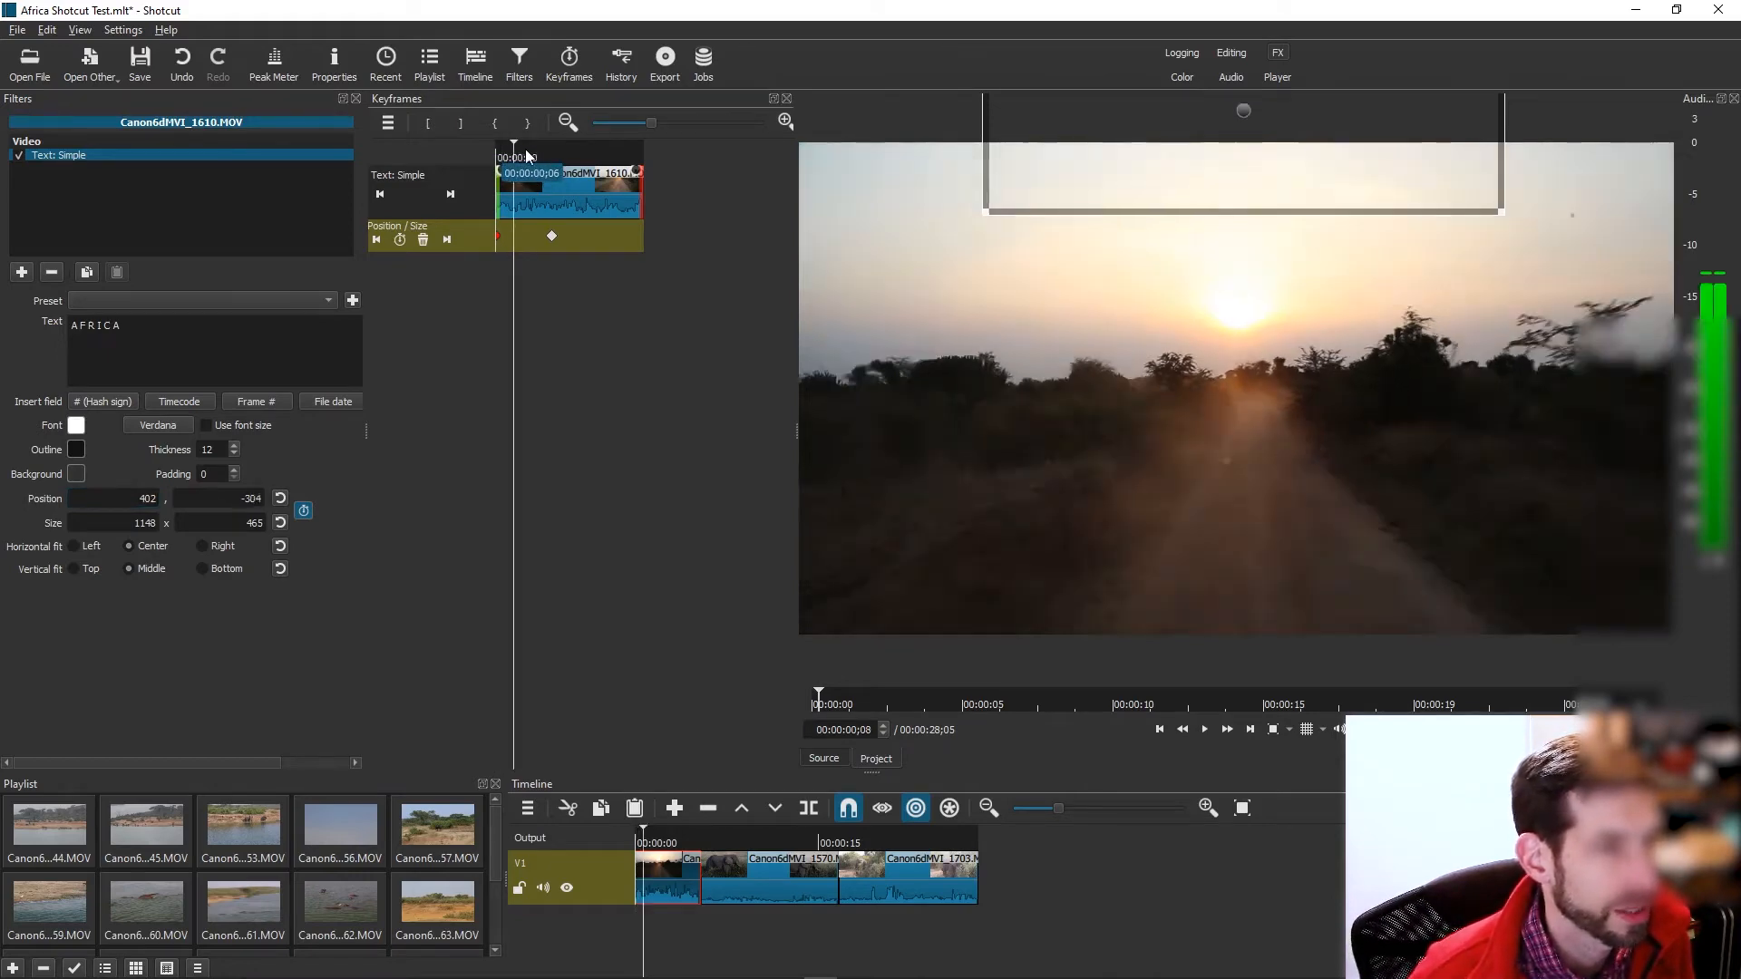
drag(542, 156, 394, 148)
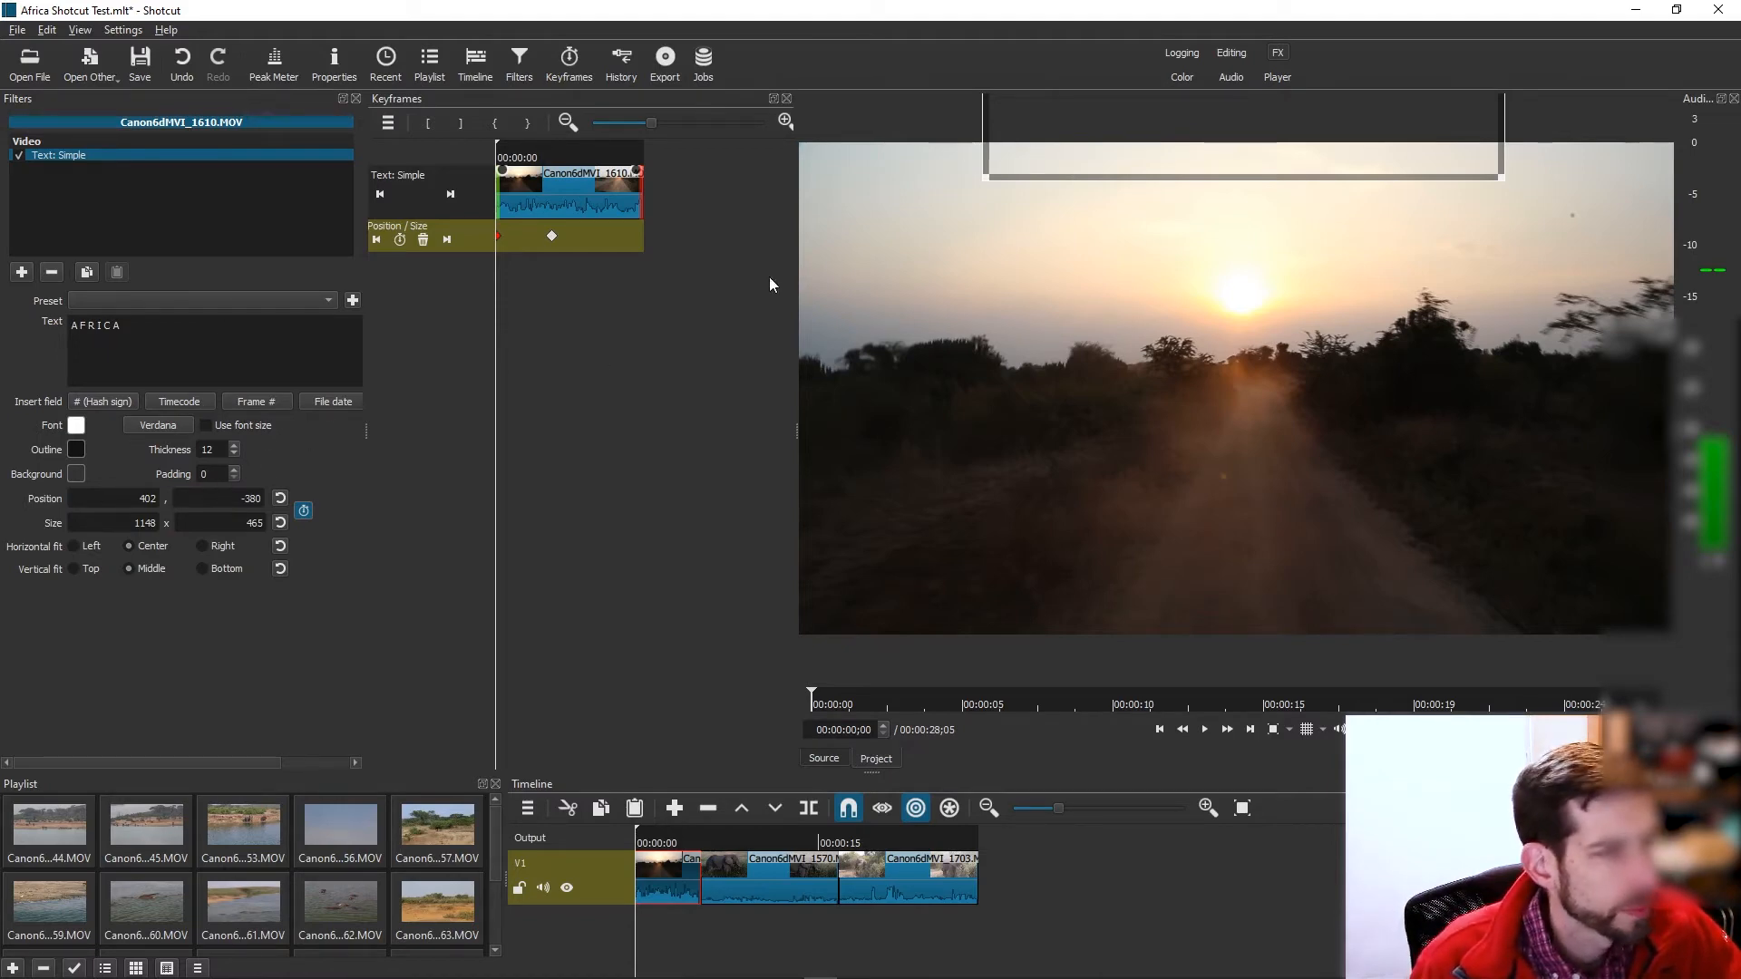
drag(509, 145, 634, 175)
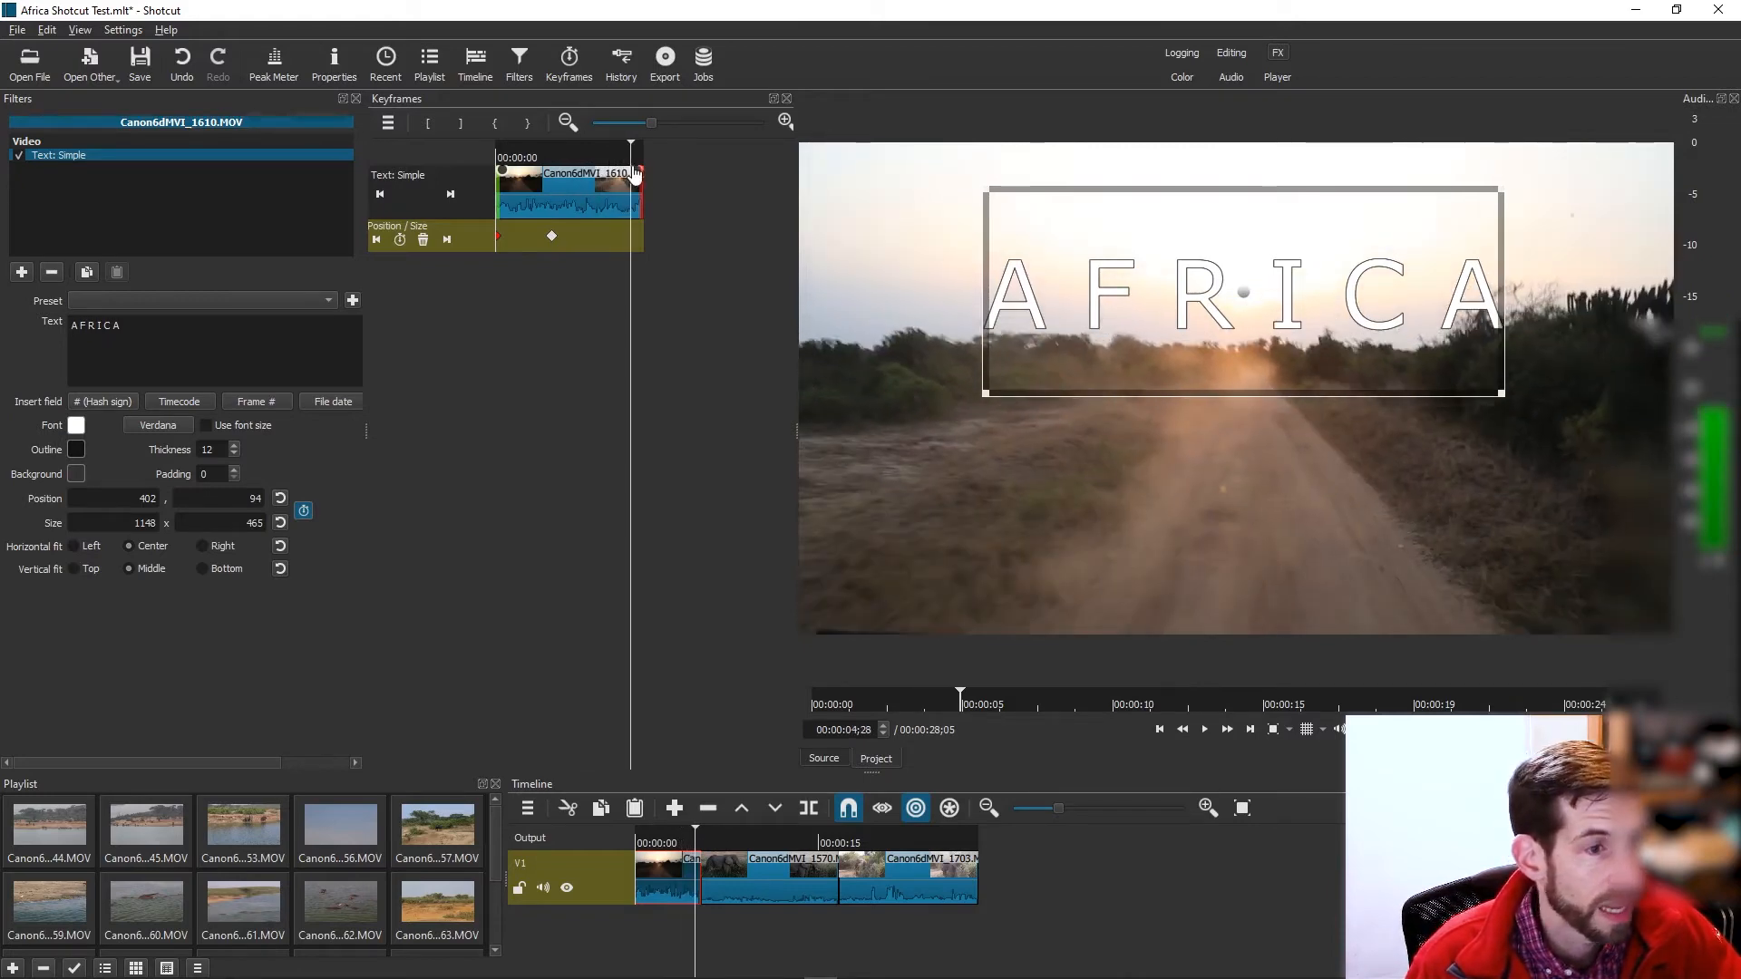
Add a Fade Out Video filter to the opening clip and scrub near the clip's end to check it.
click(20, 272)
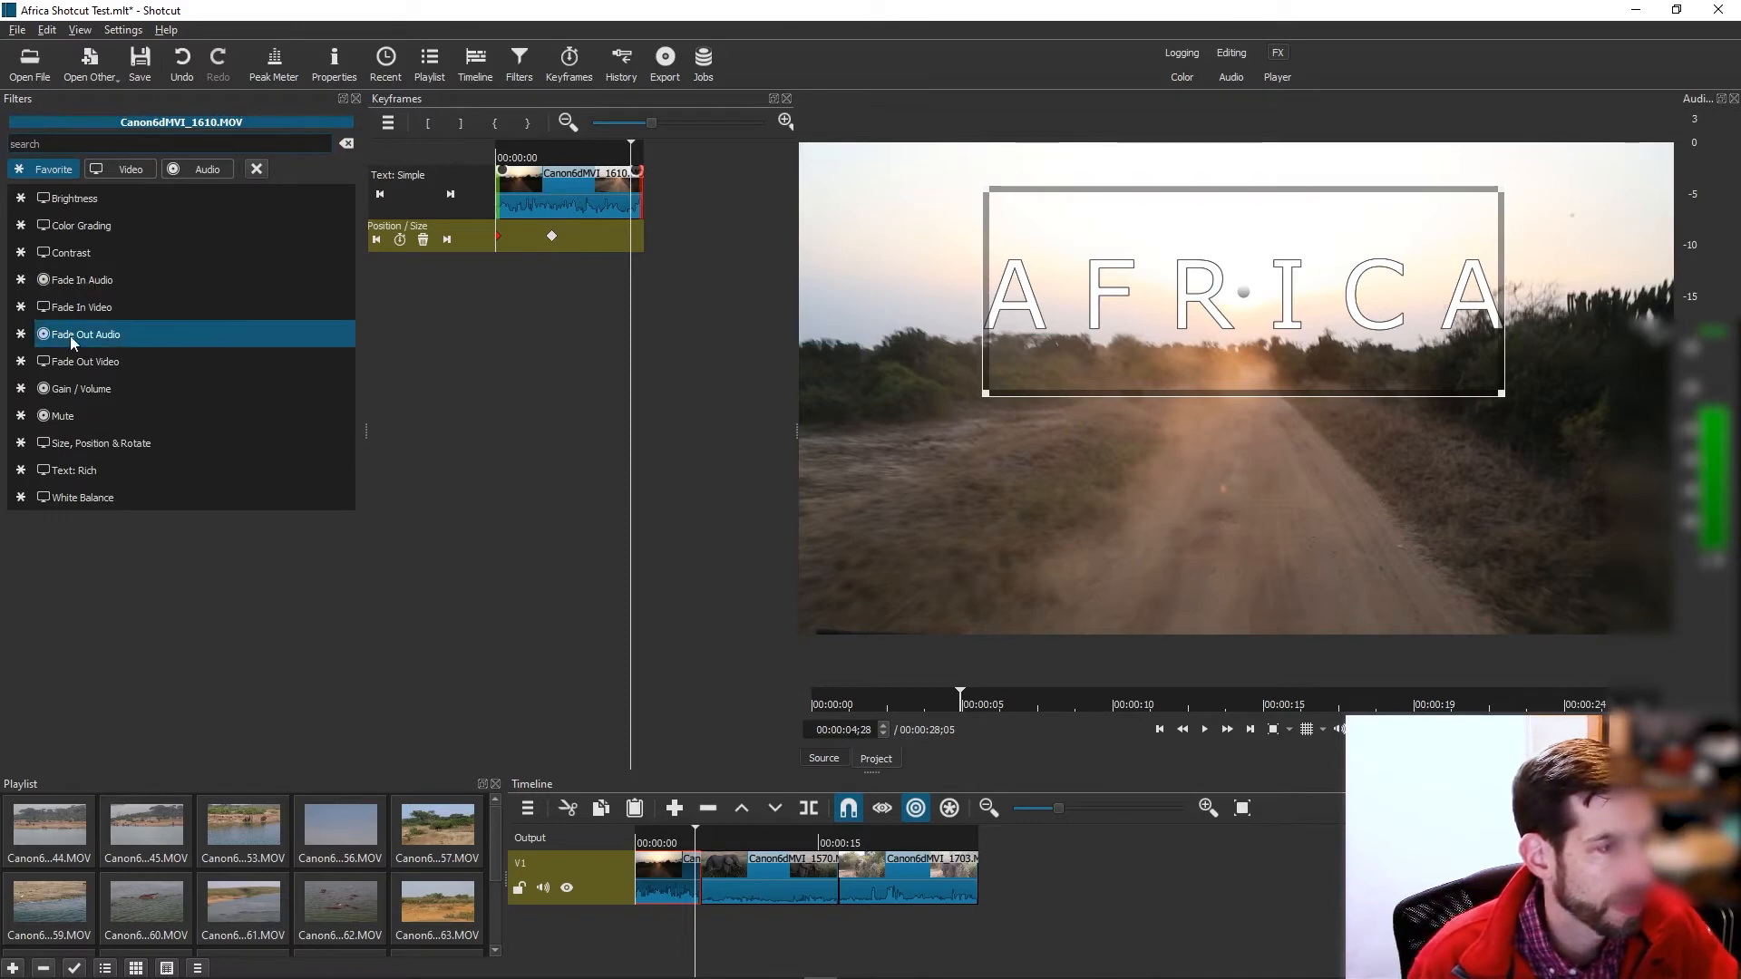
click(102, 363)
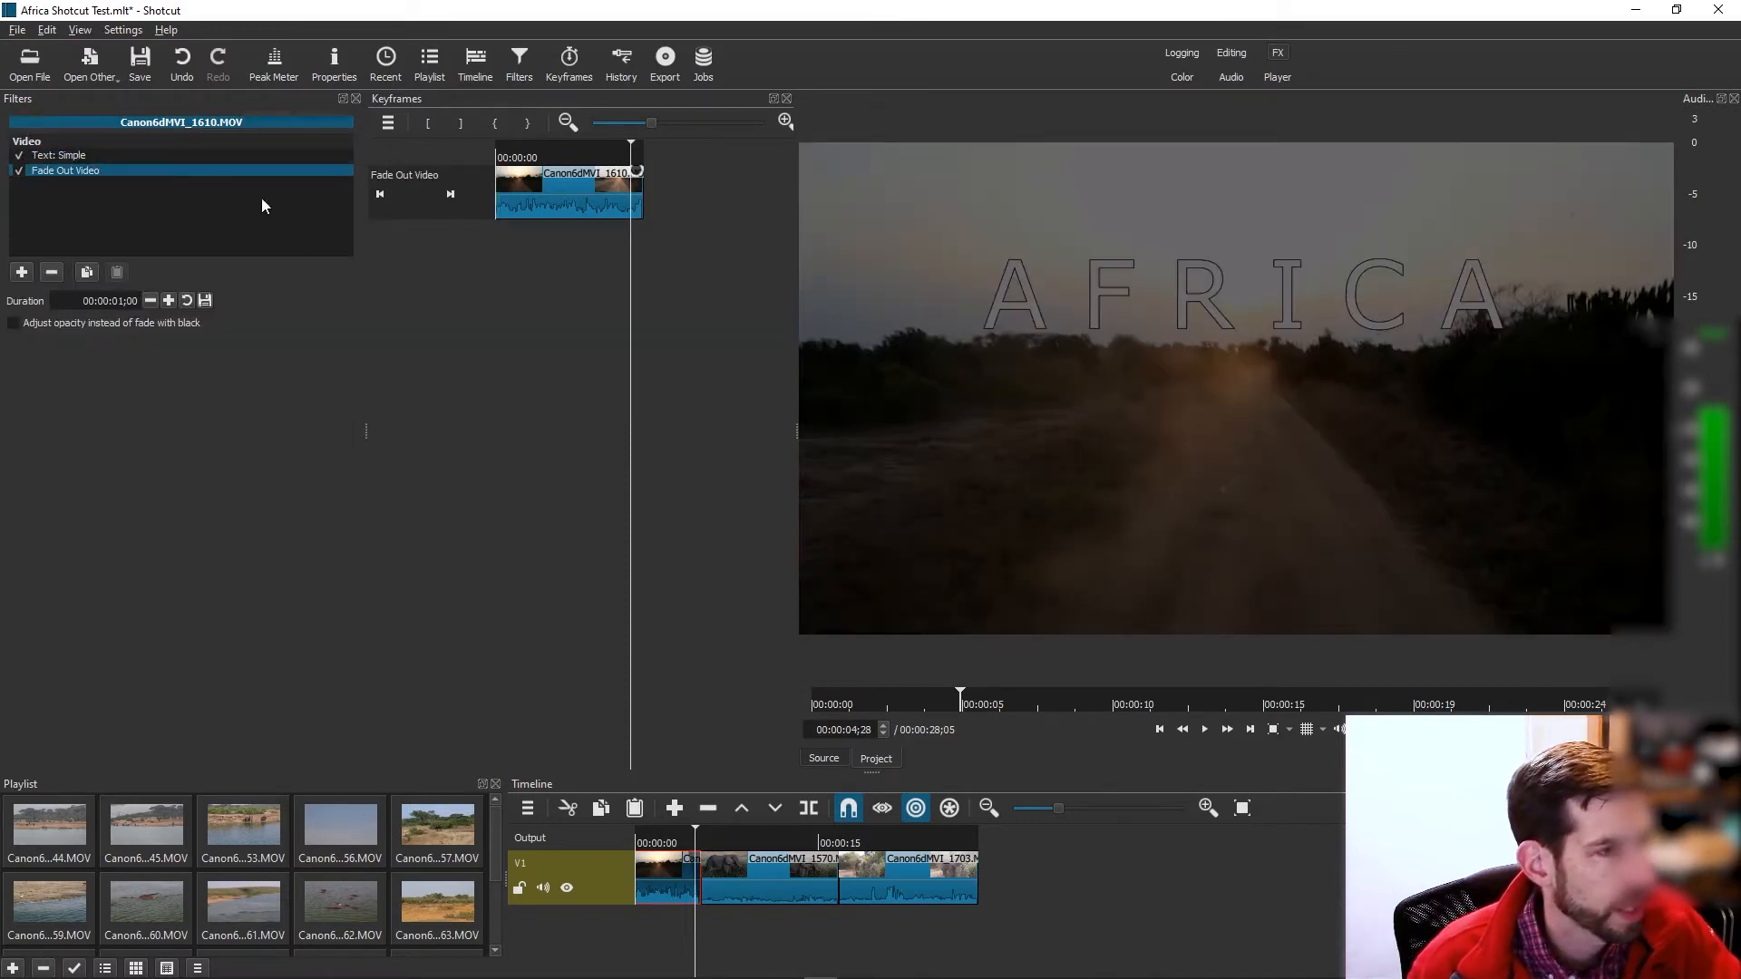
drag(632, 146, 601, 145)
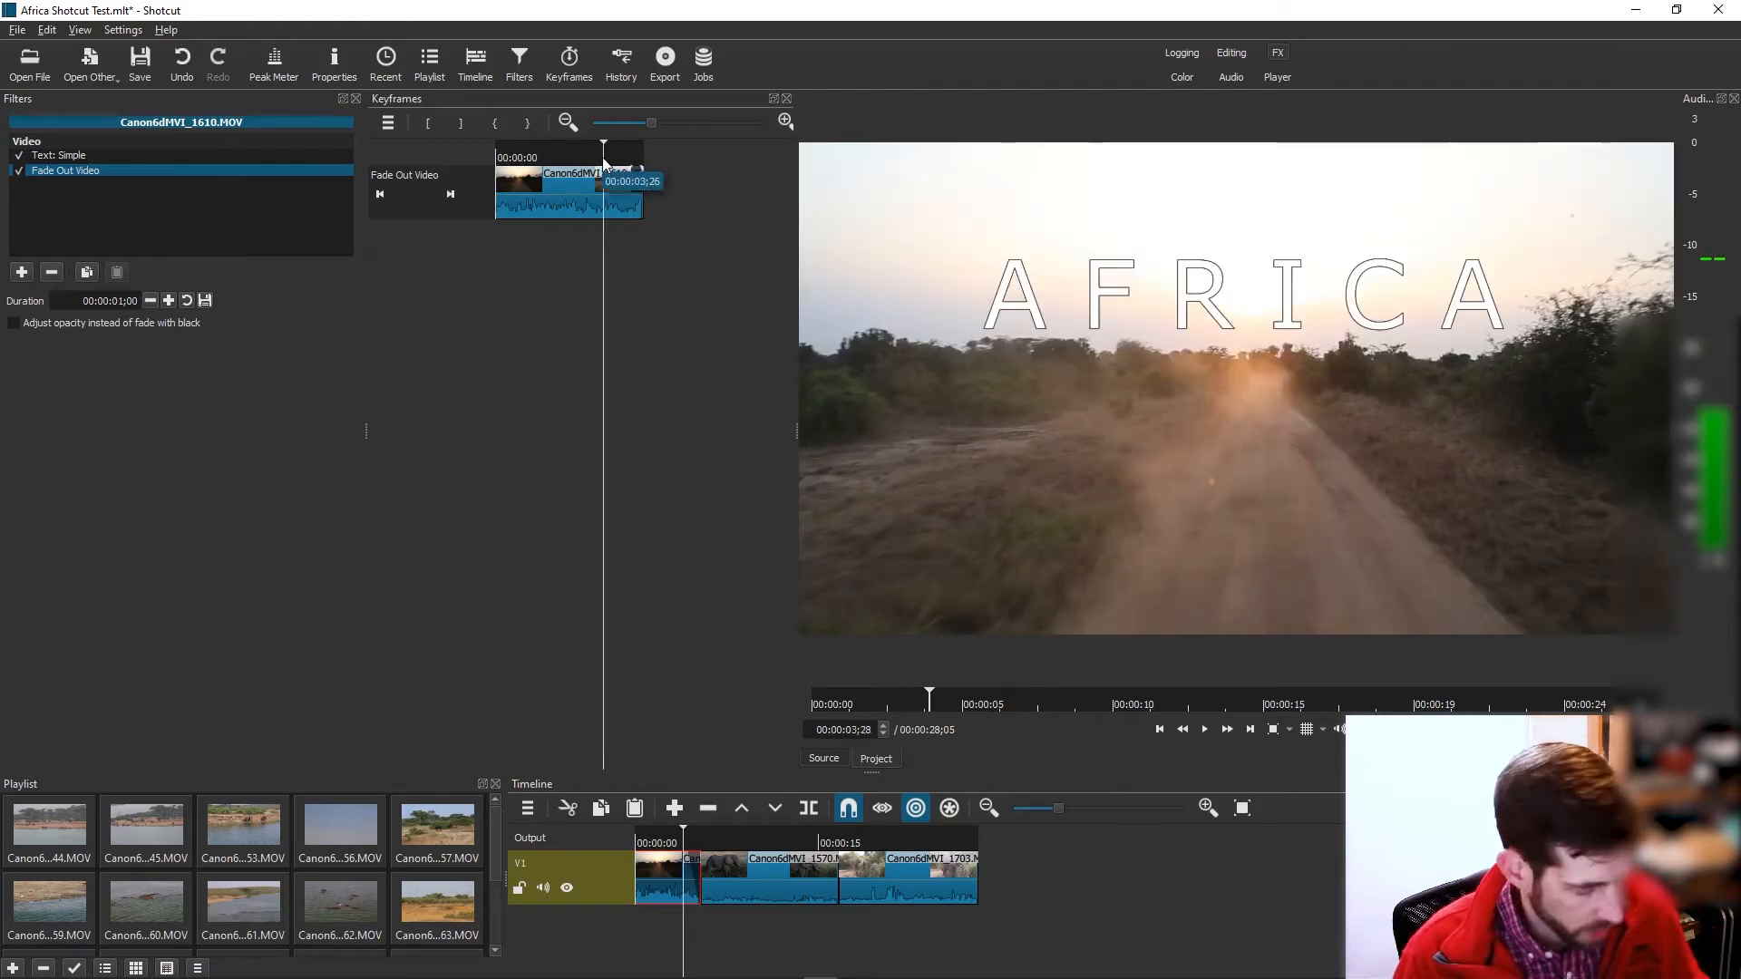
Undo and redo the recent edits to restore the three-clip sequence, and delete the stray Canon6dMVI_1610.MOV copy beyond its end.
key(ctrl+z)
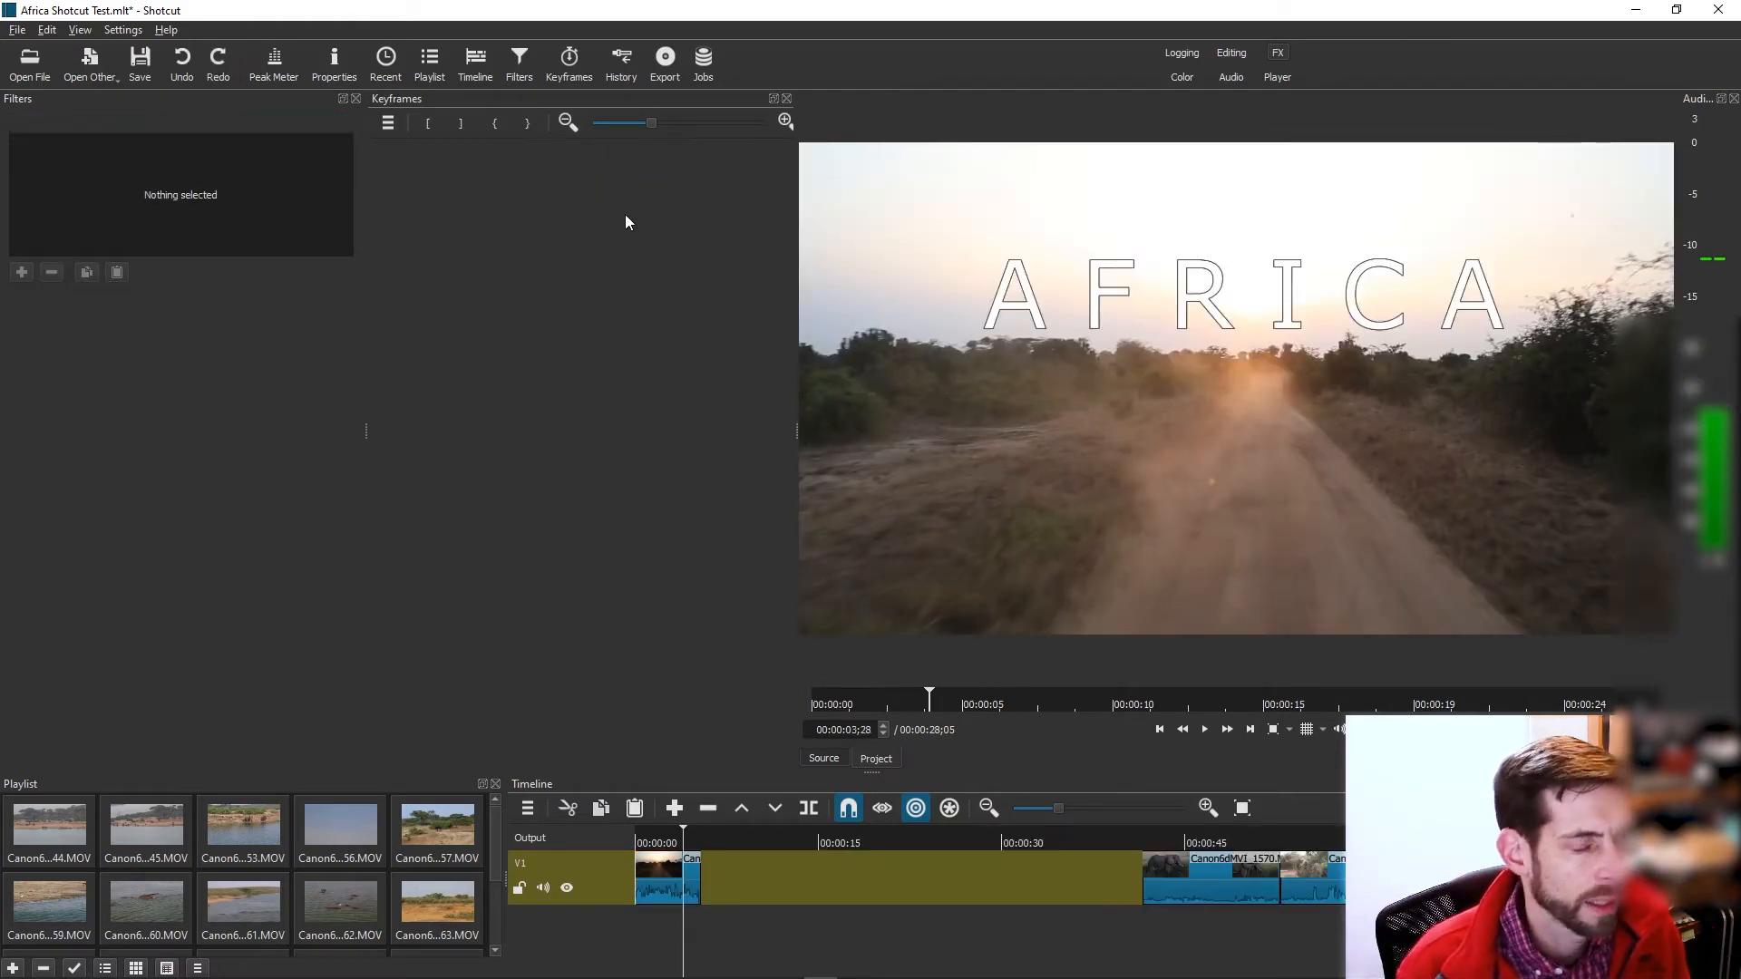
click(188, 66)
click(217, 73)
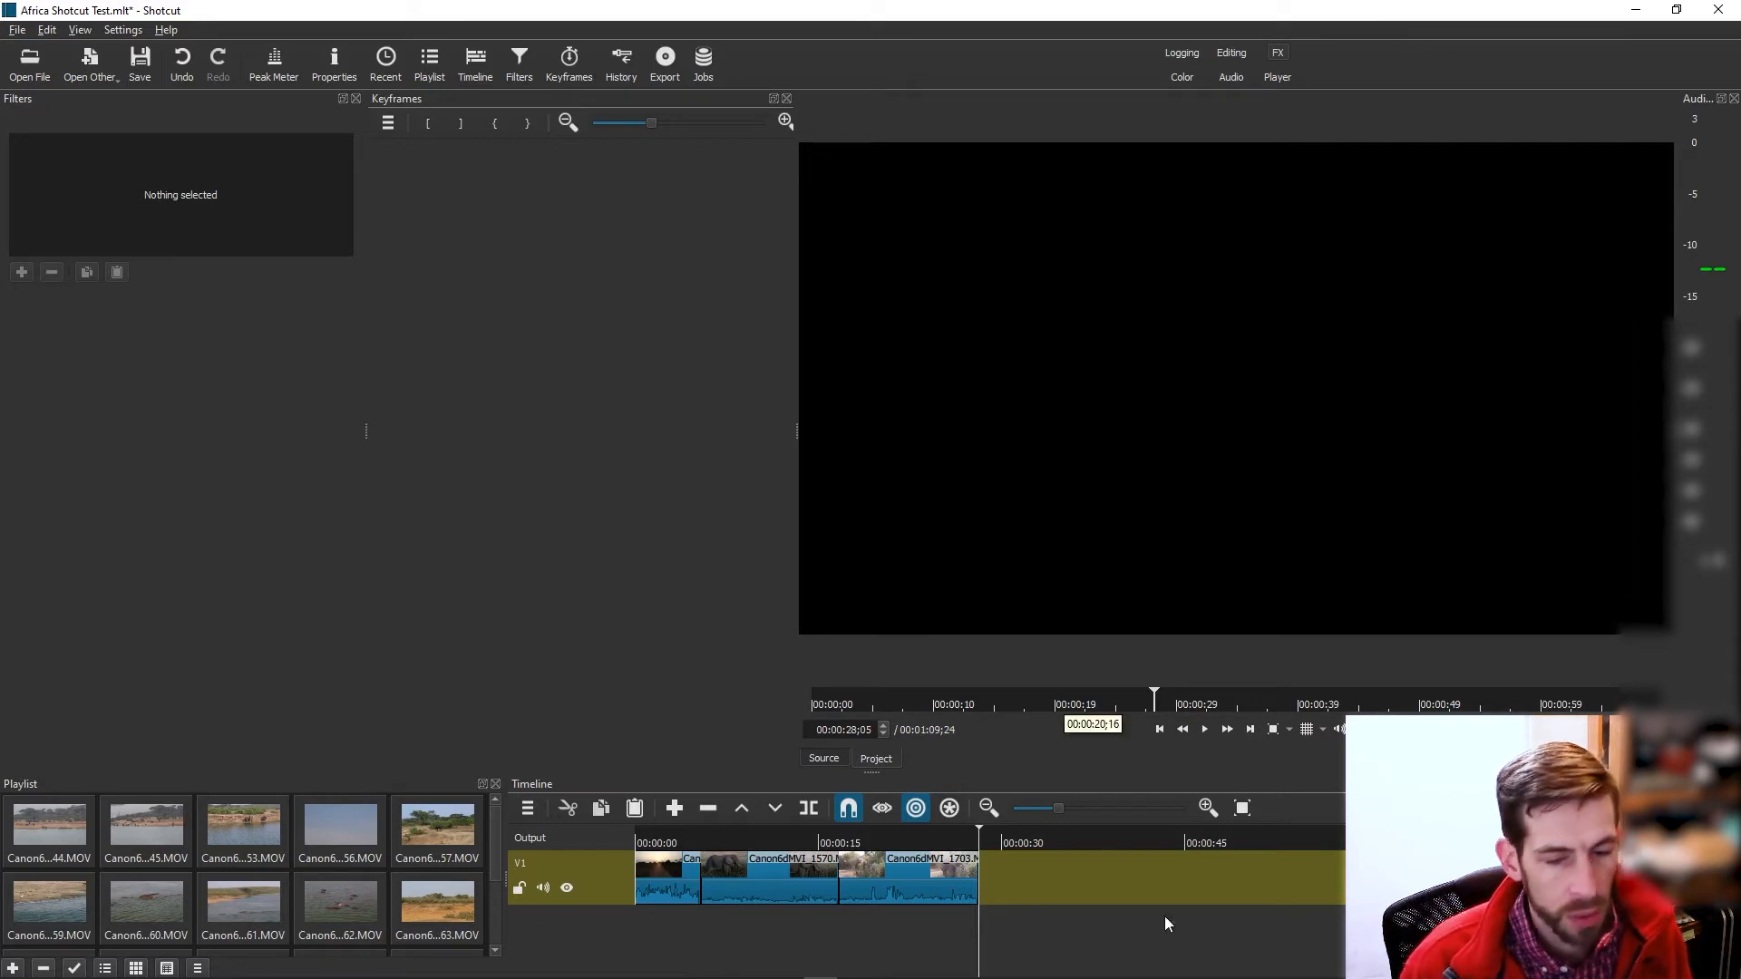
click(1424, 878)
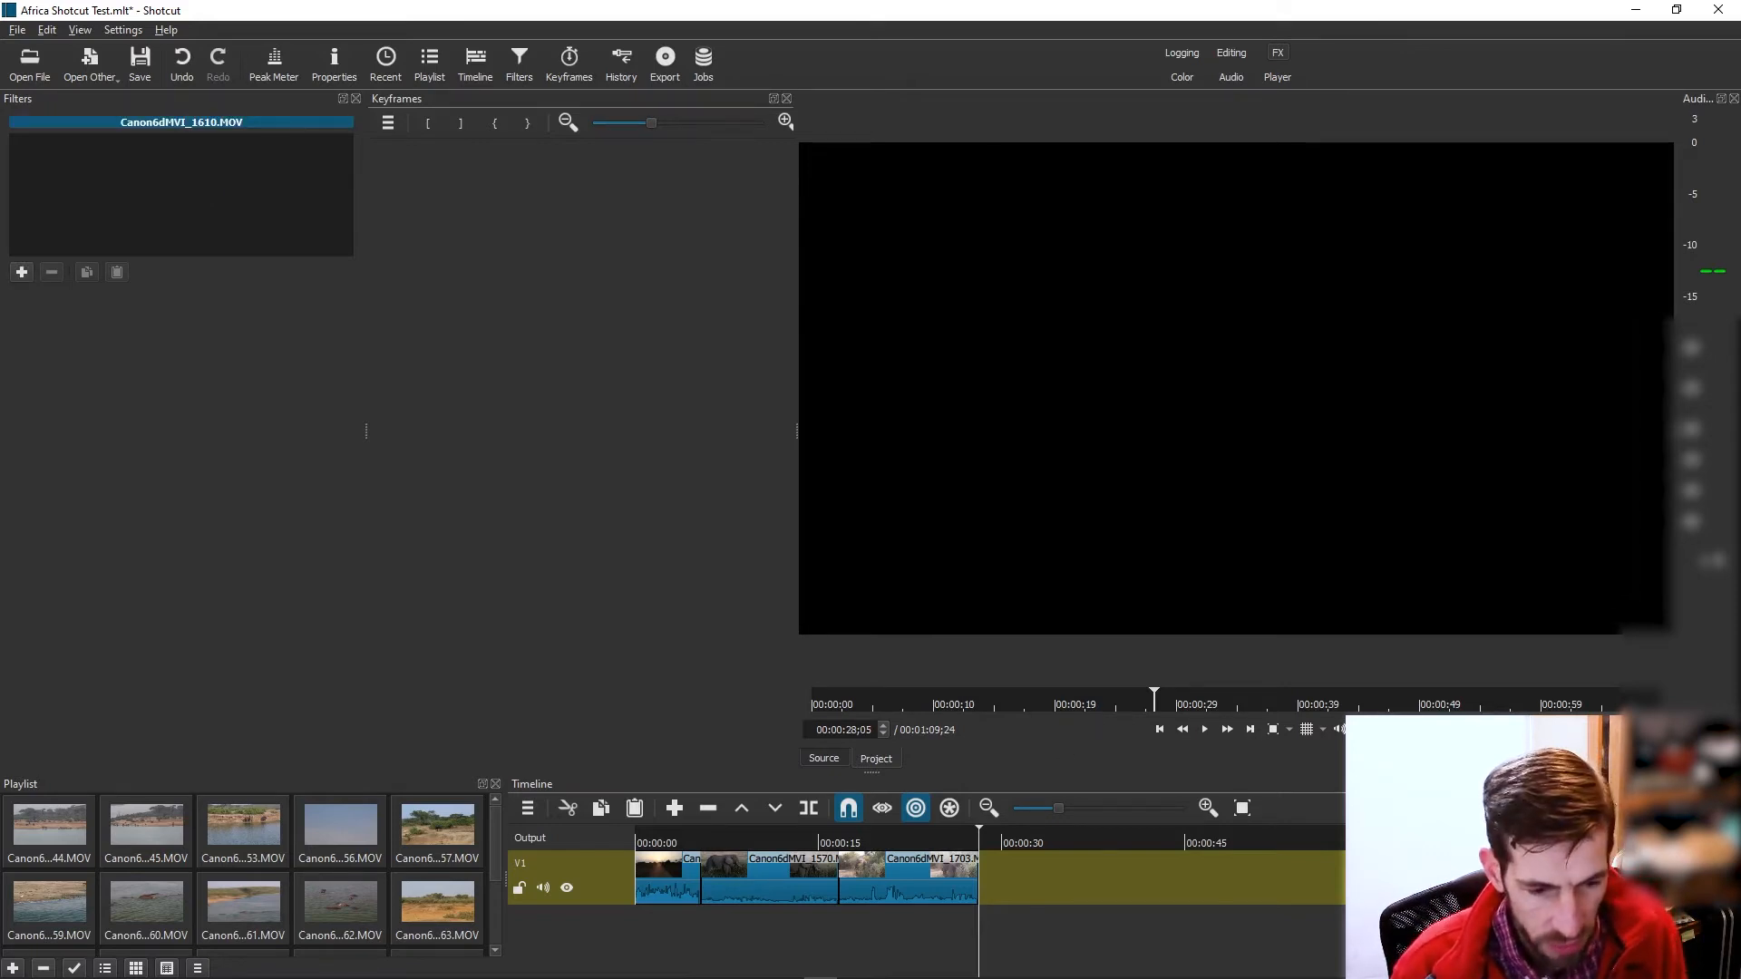
key(Delete)
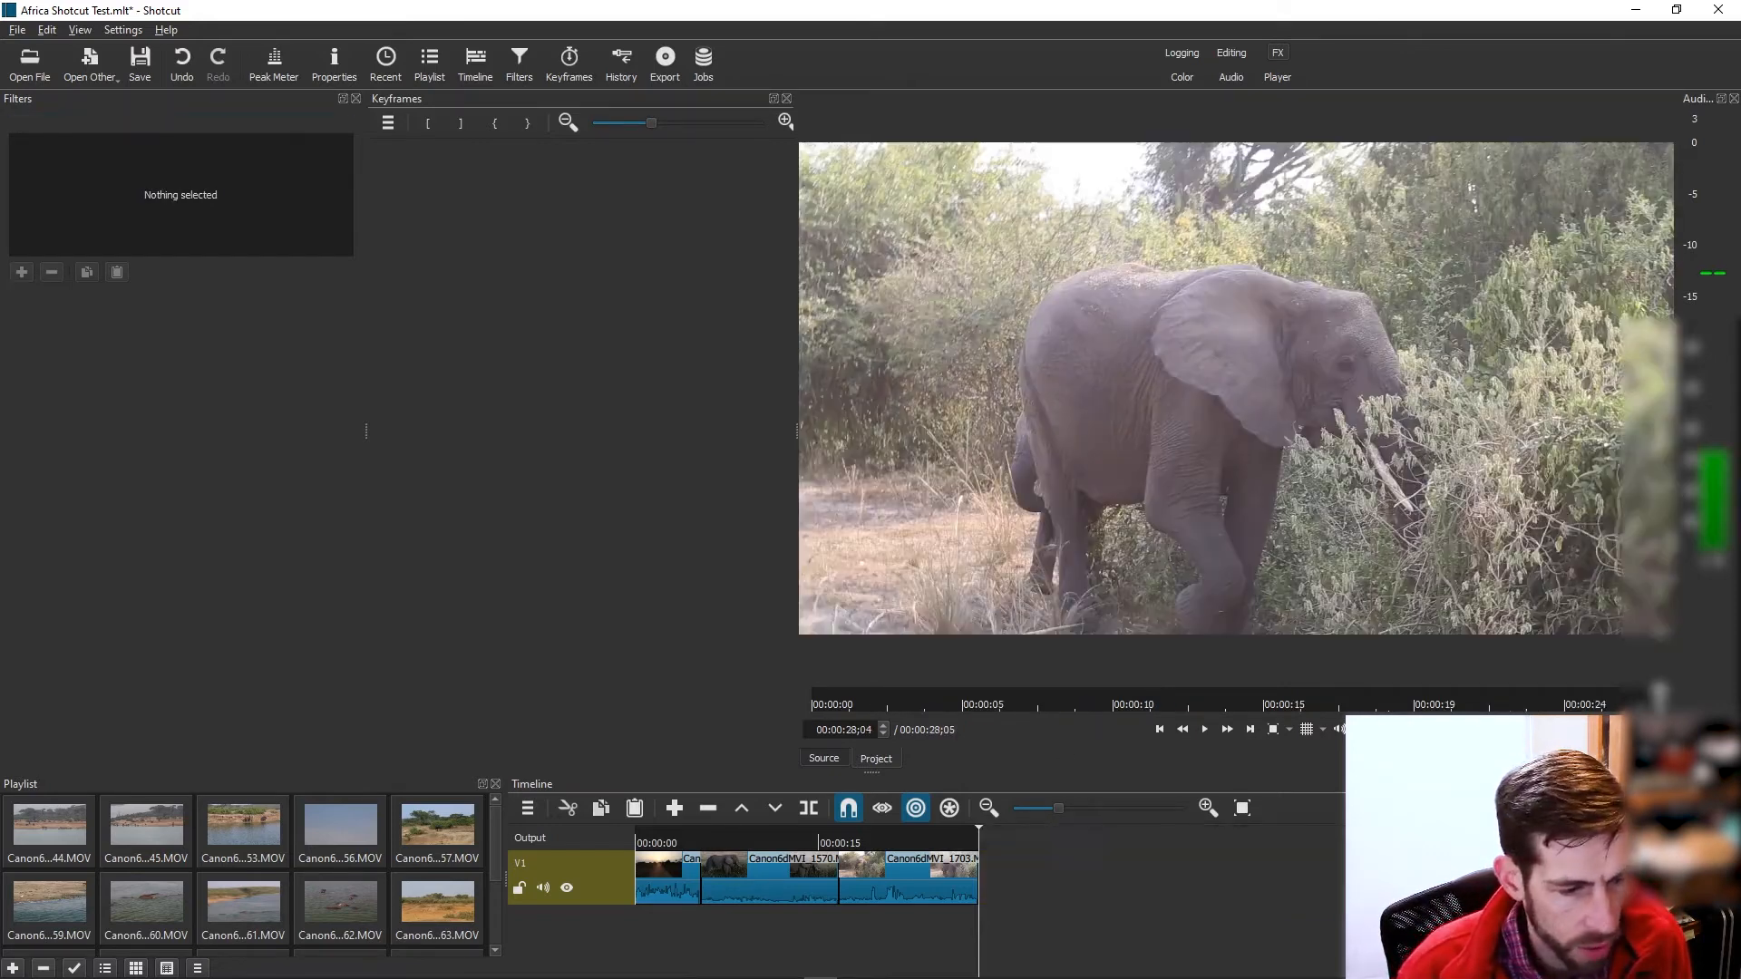
click(653, 843)
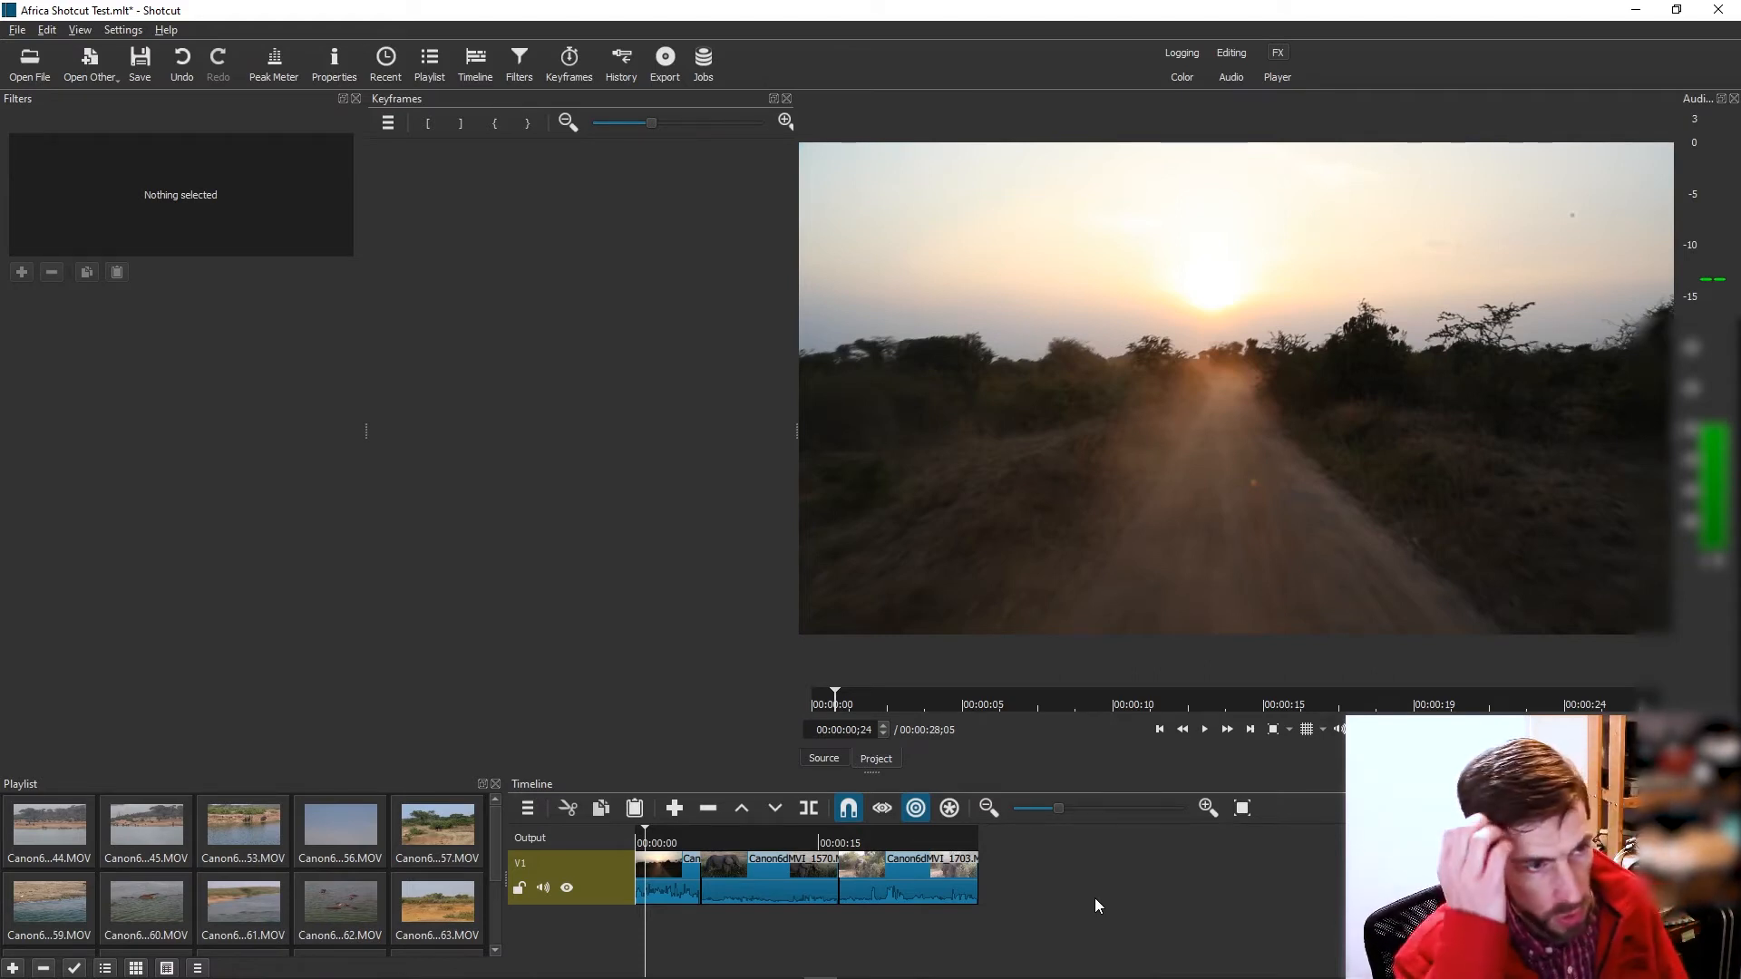
click(992, 846)
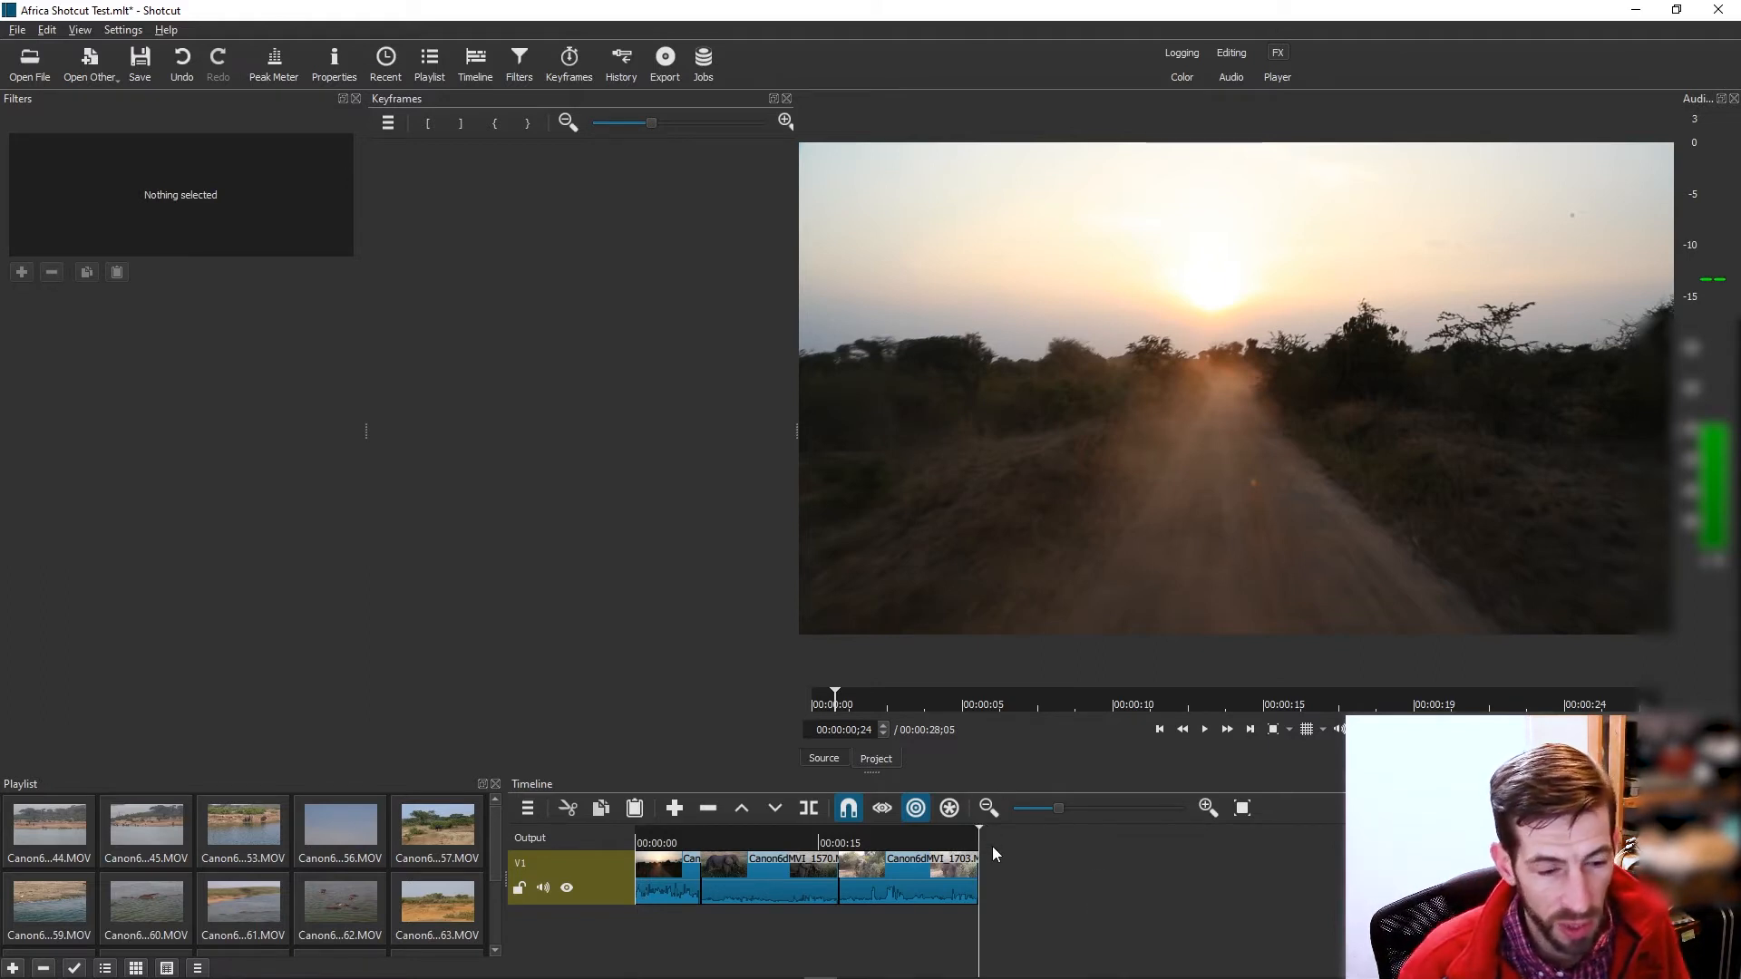
Select all three timeline clips and shift them together, leaving a gap of about 19 seconds at the start.
click(665, 868)
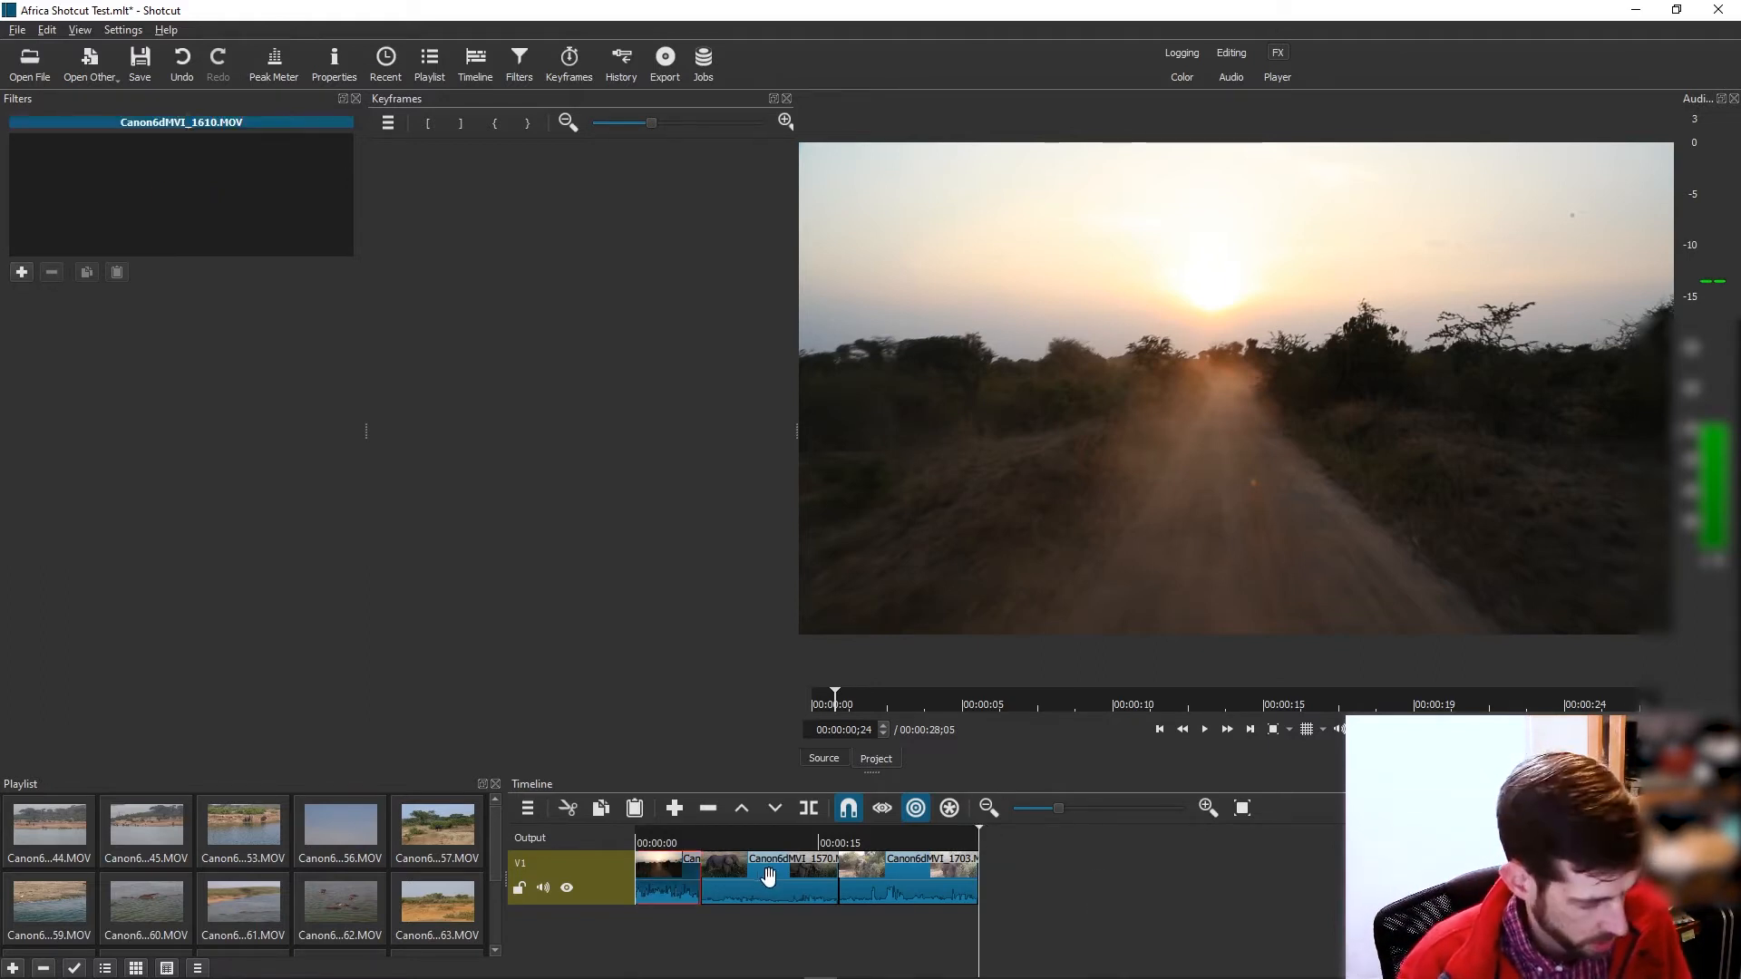
ctrl+click(762, 875)
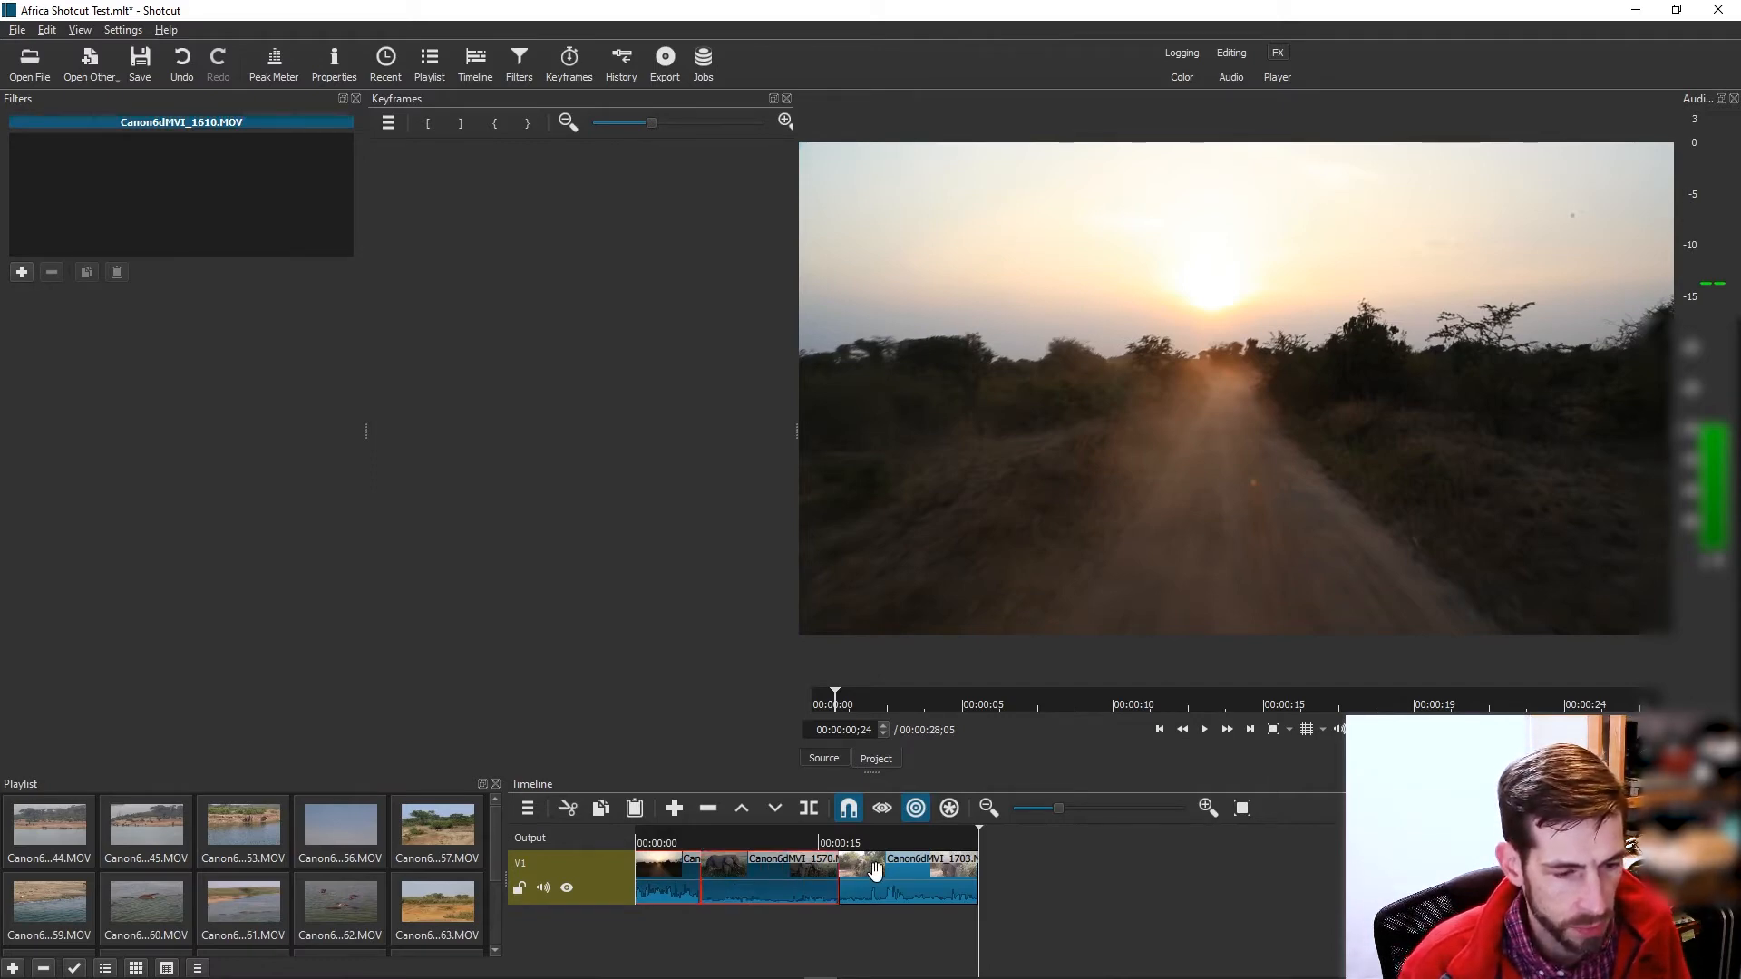
ctrl+click(873, 870)
drag(683, 867, 805, 875)
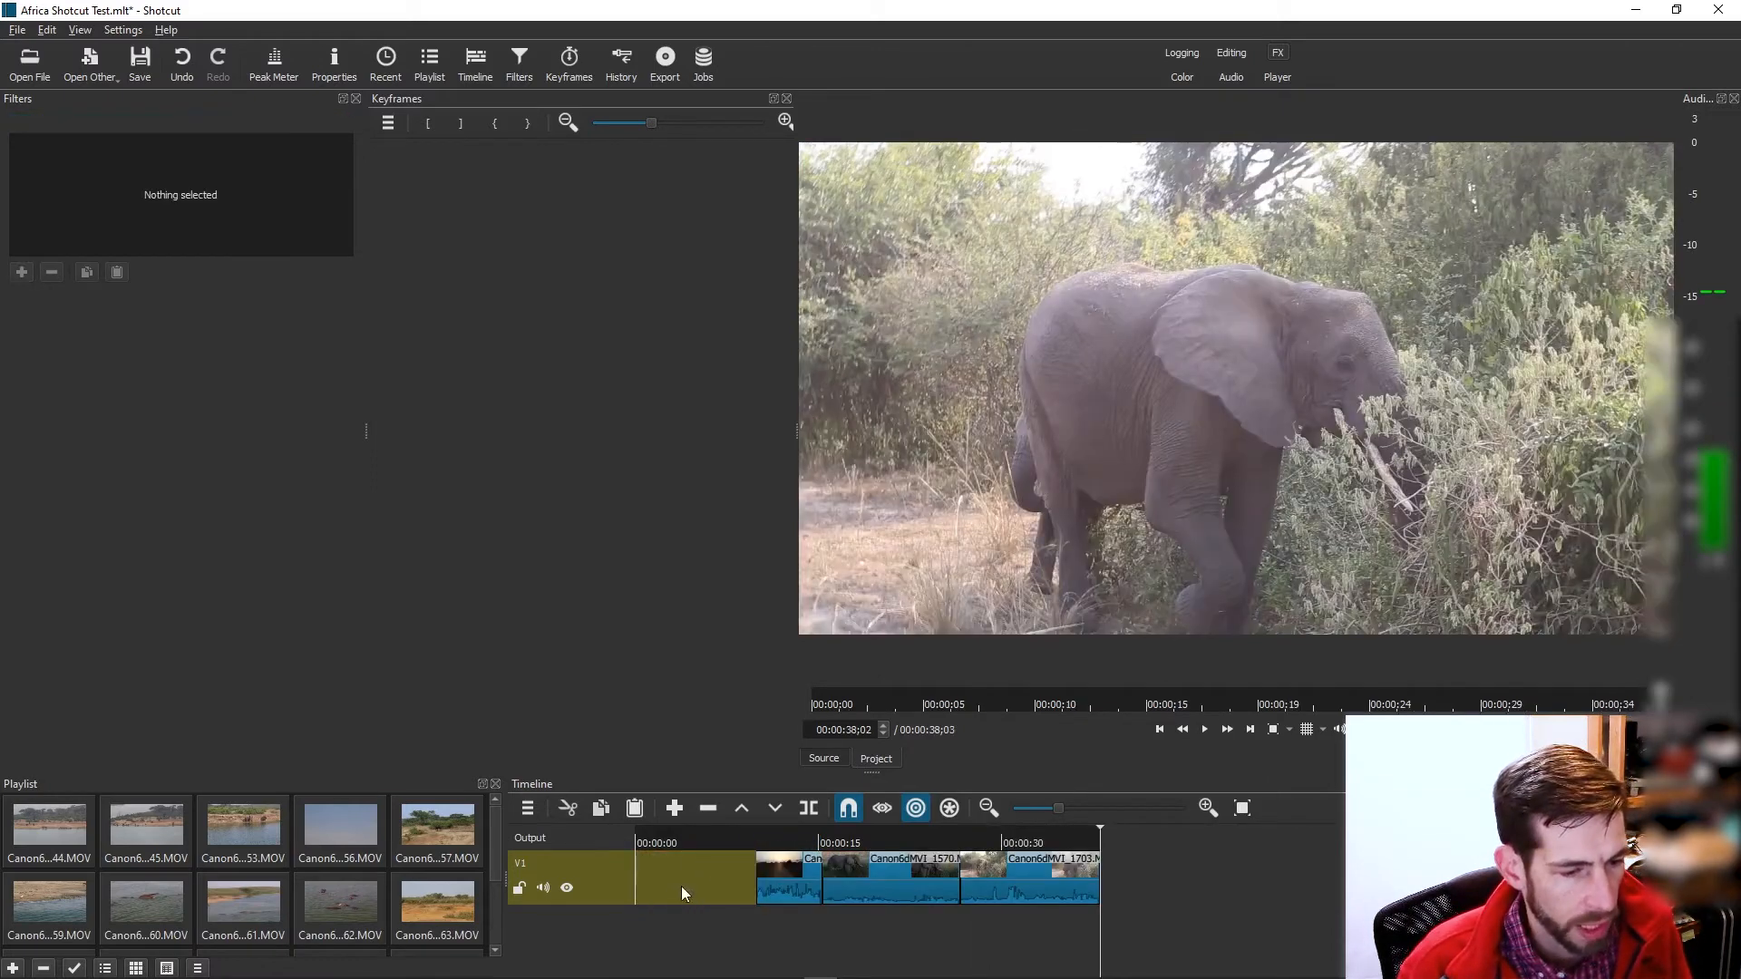
click(786, 868)
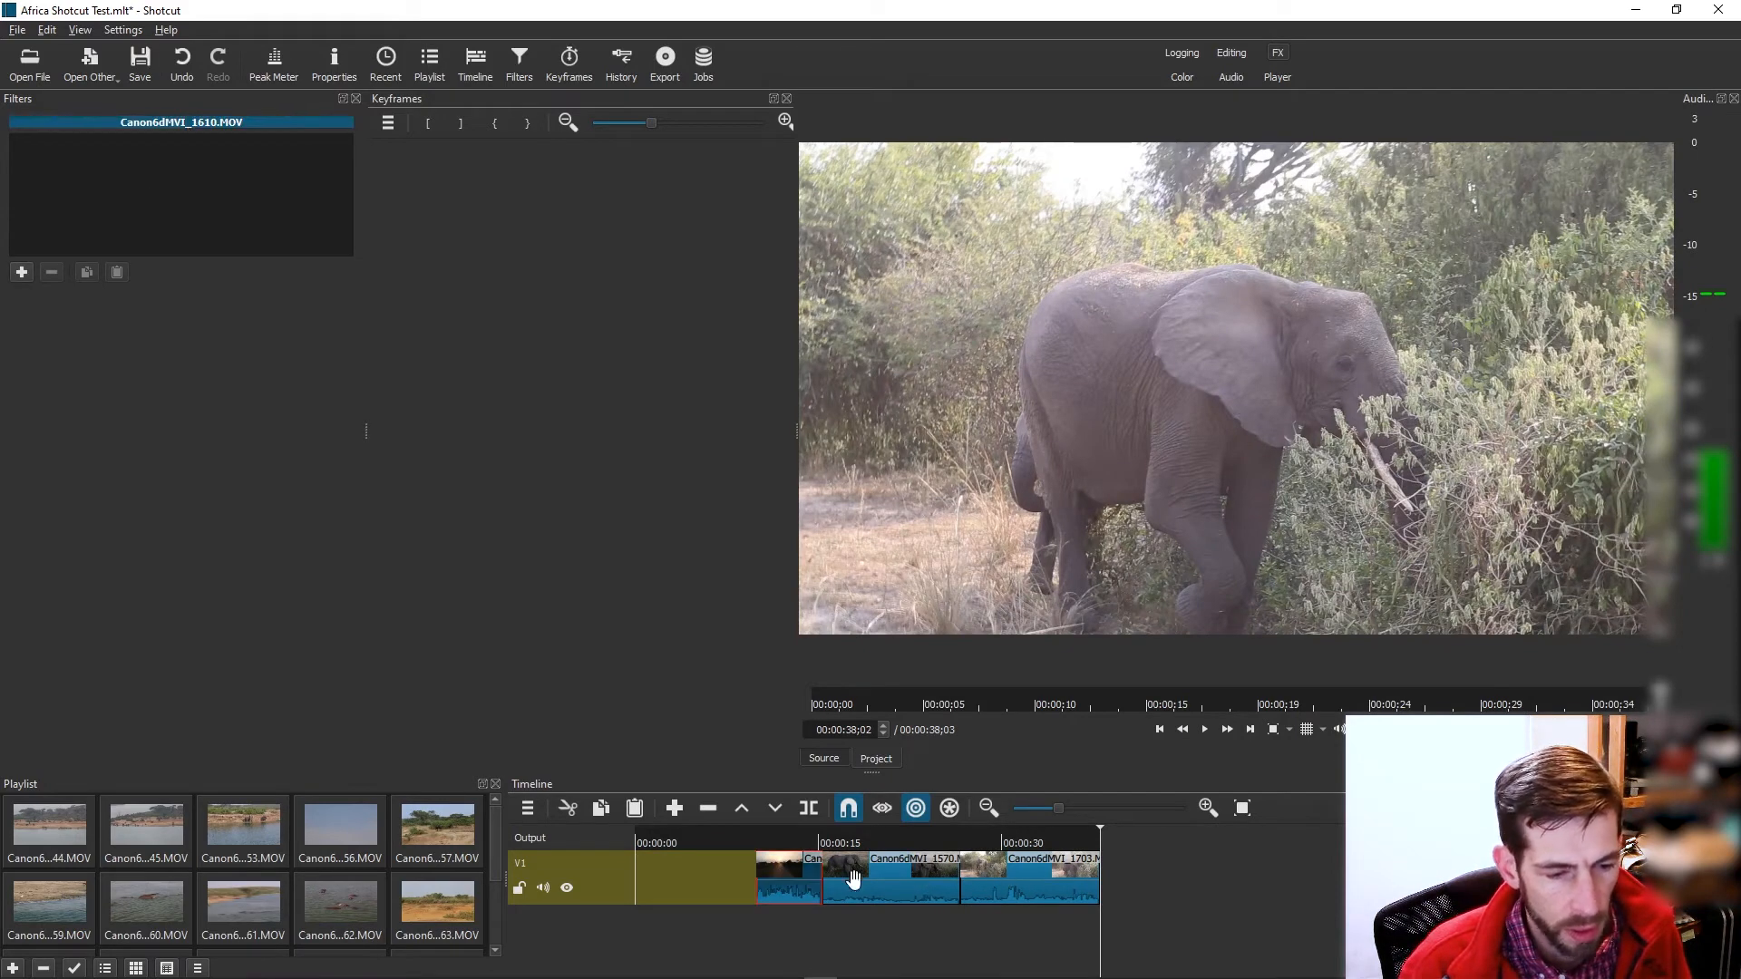
key(ctrl+a)
drag(773, 869, 893, 873)
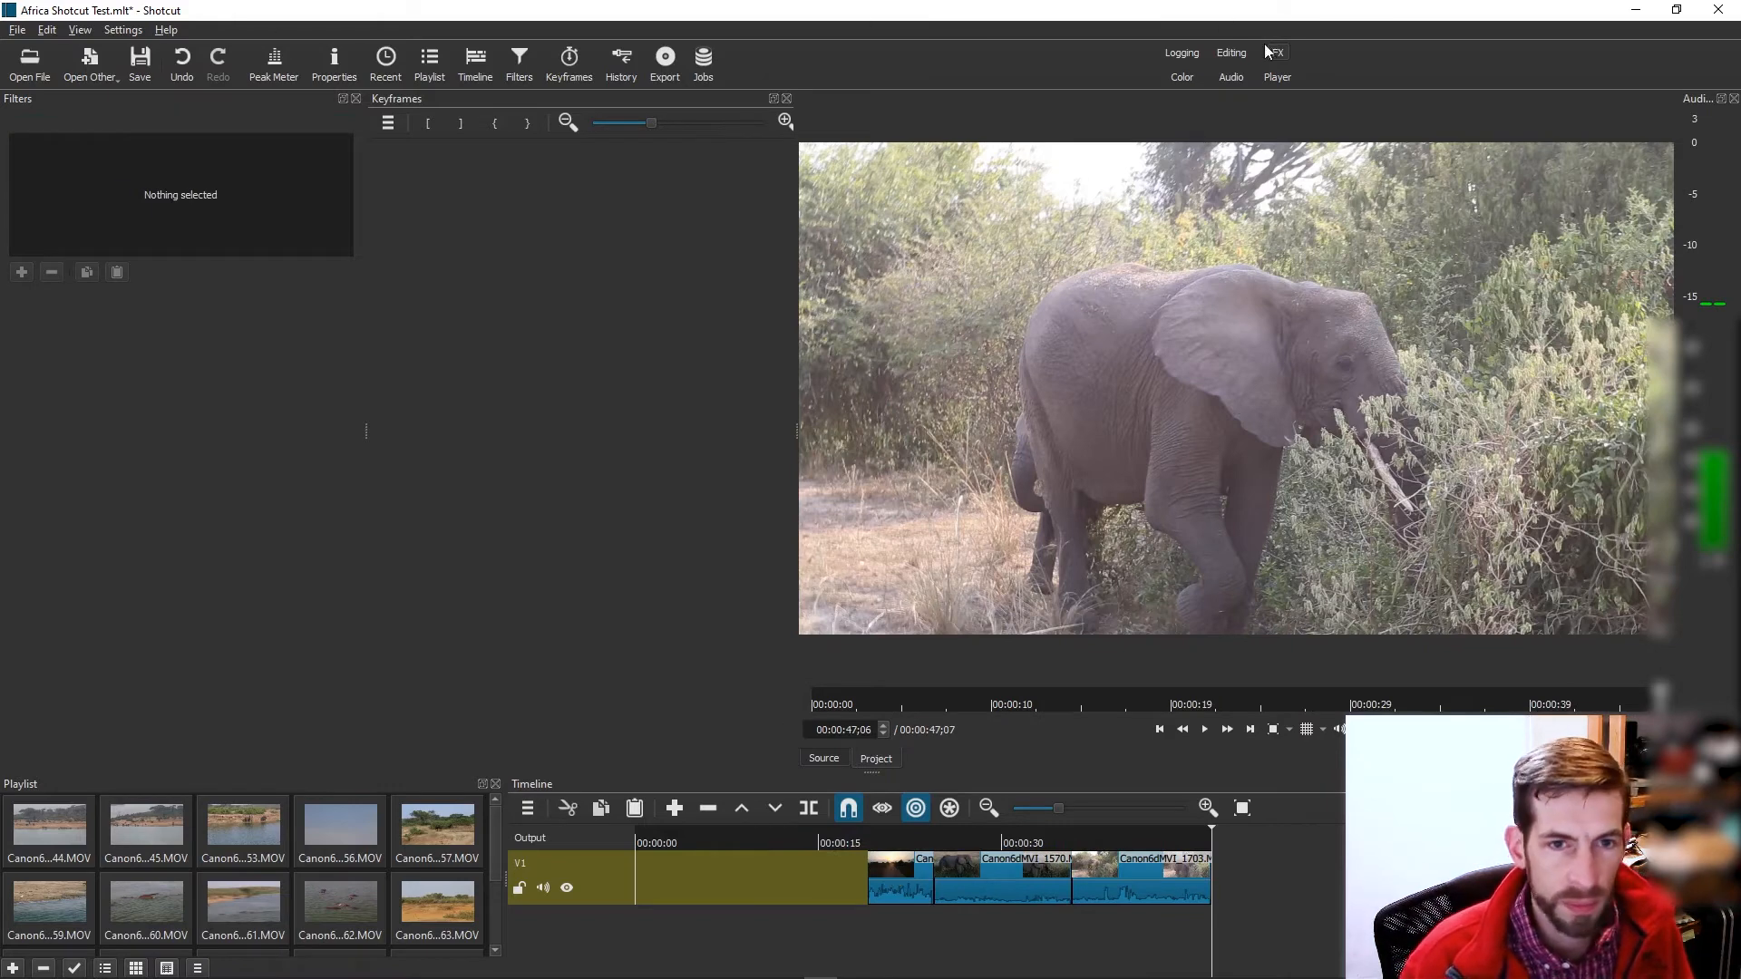
Switch to the Editing layout and move the three clips together back to the start of the timeline.
click(1226, 54)
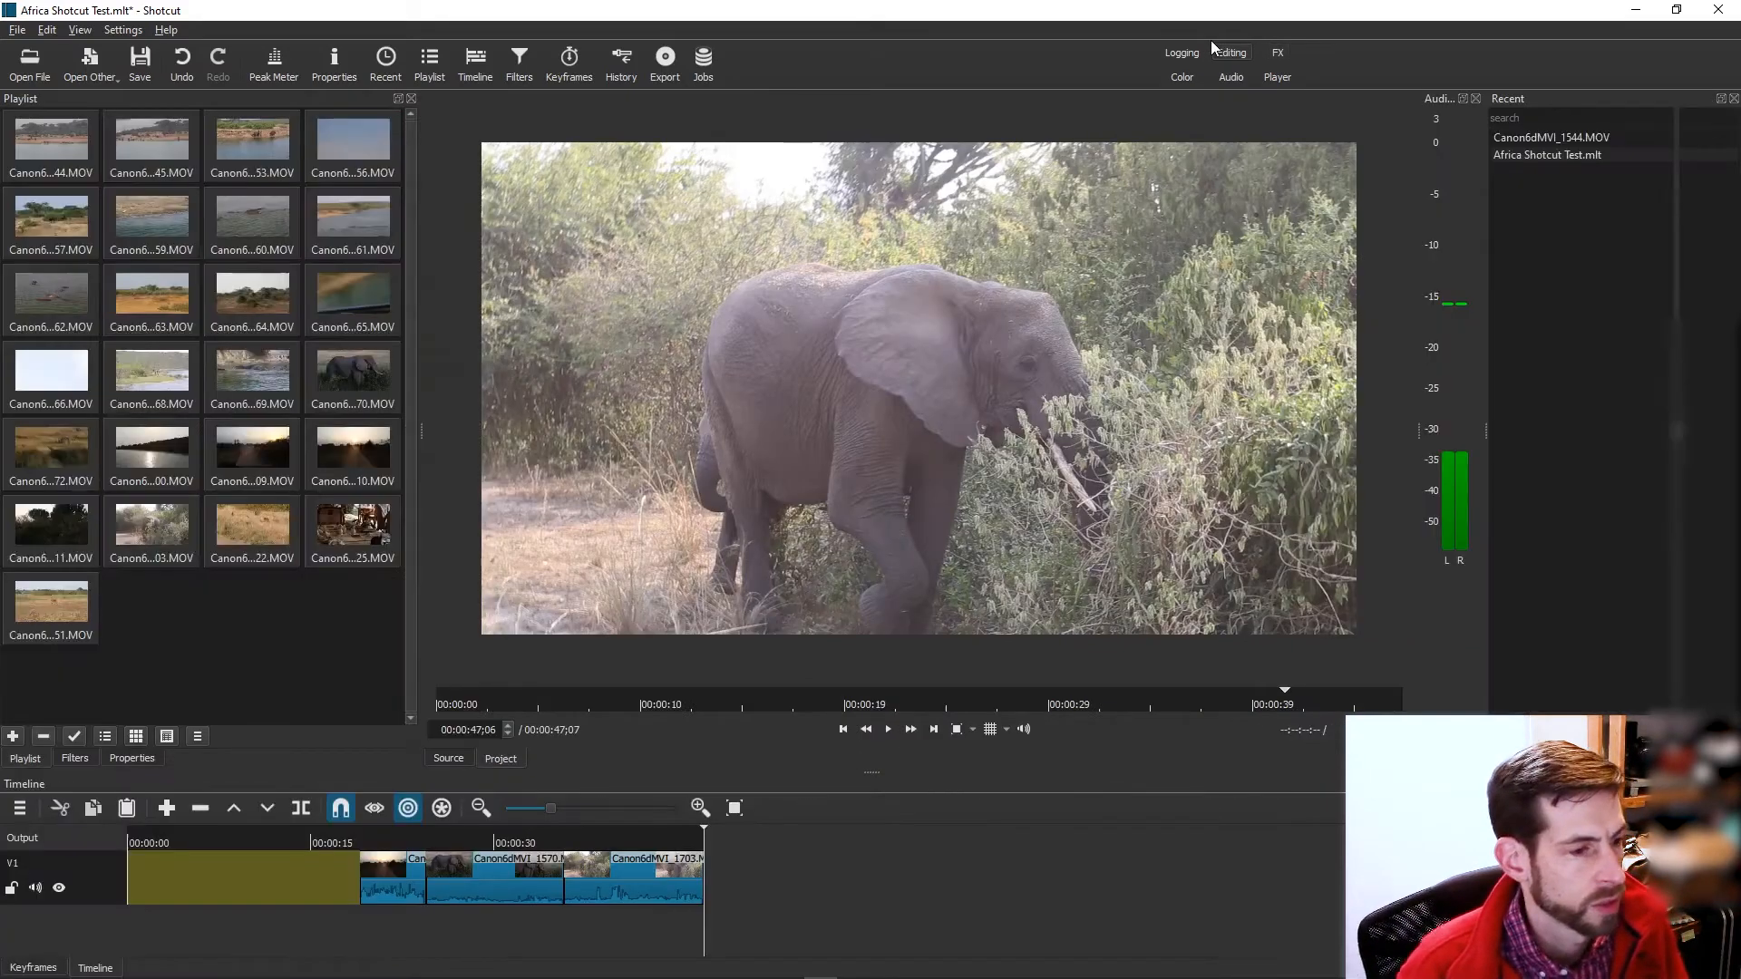
click(293, 867)
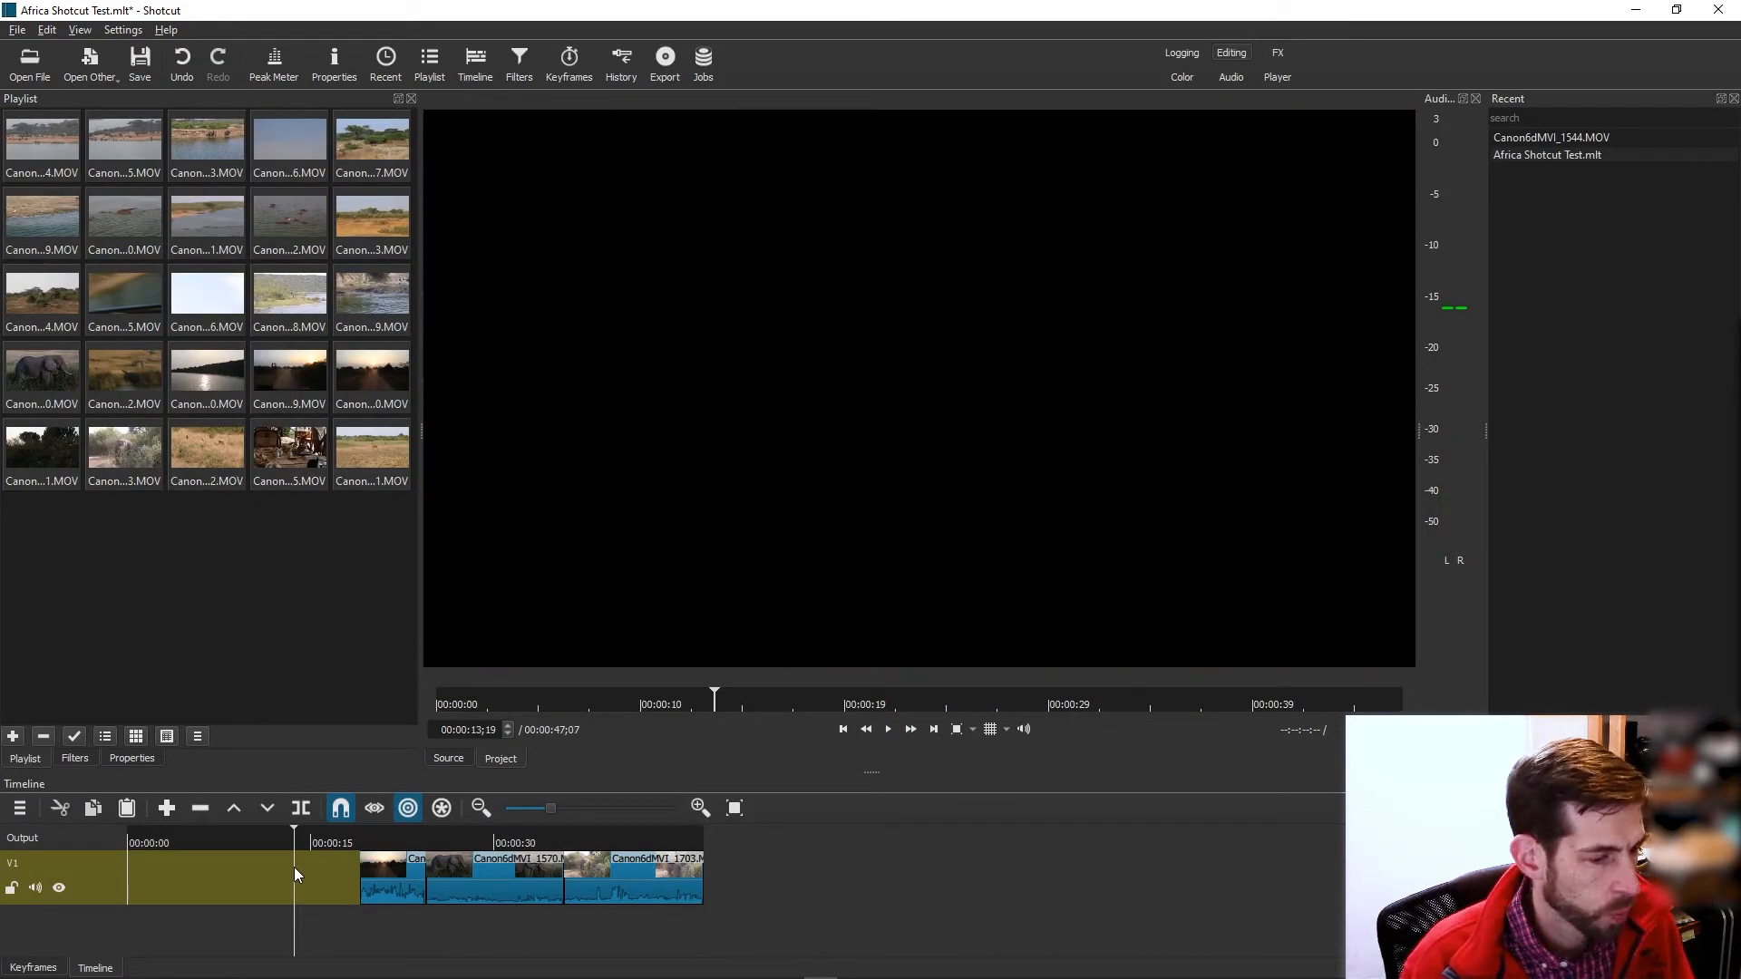
click(179, 843)
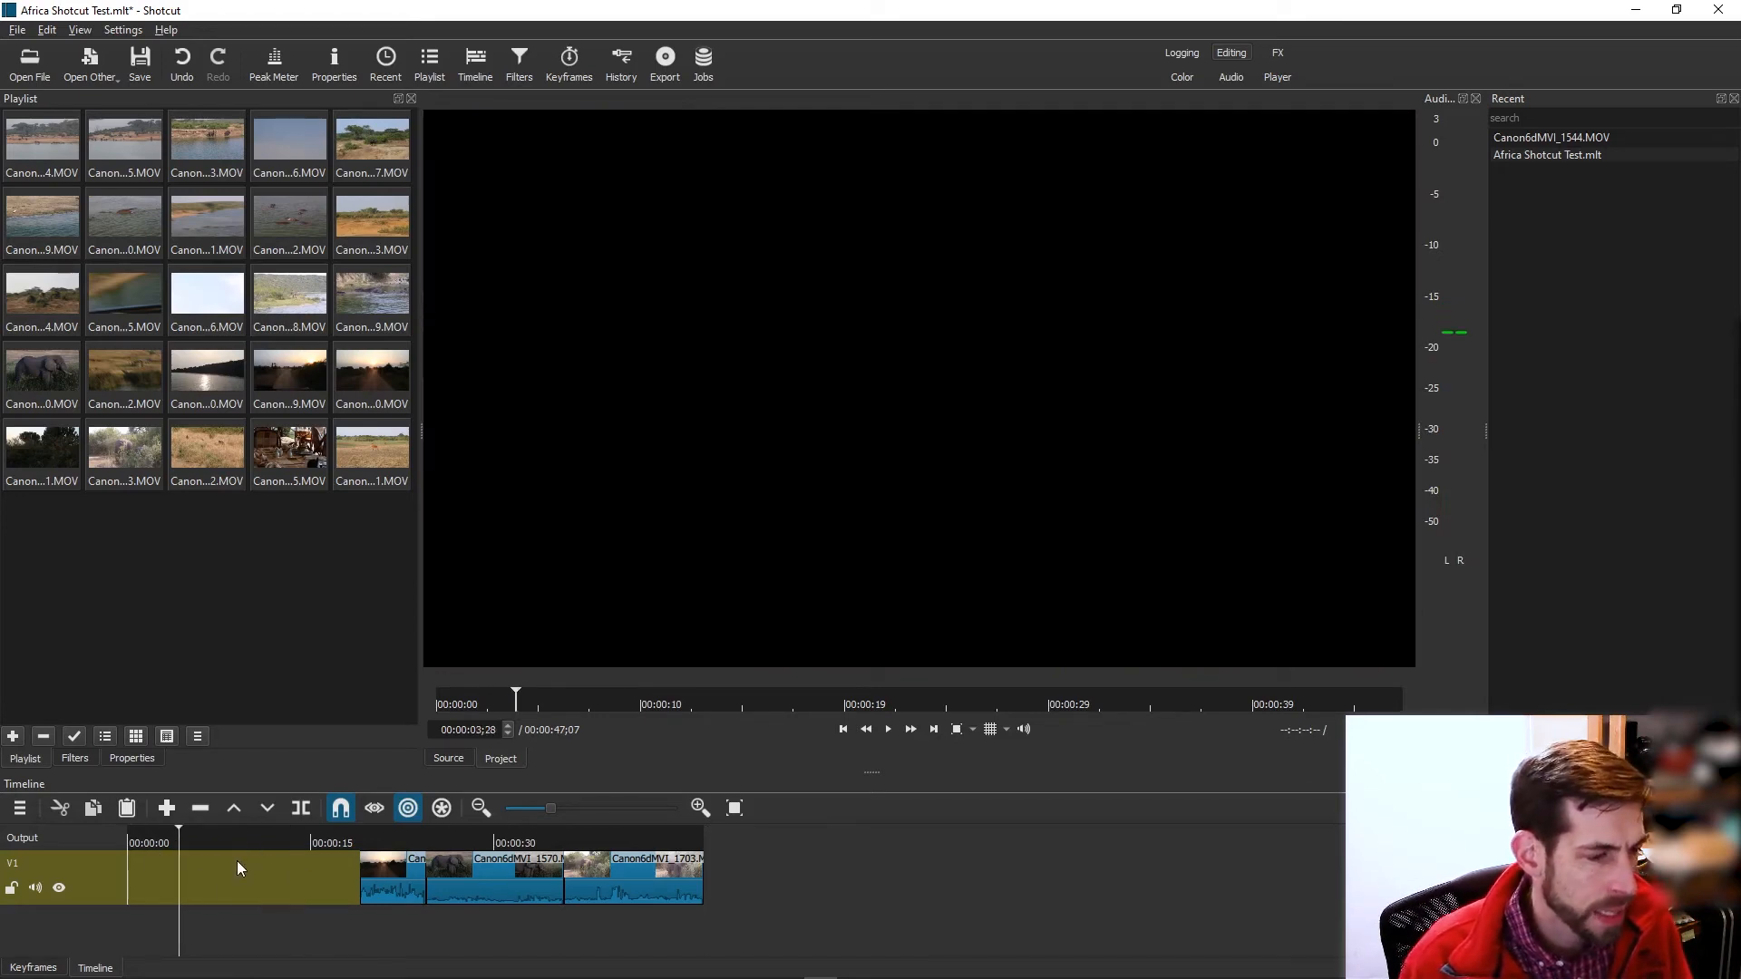
click(243, 861)
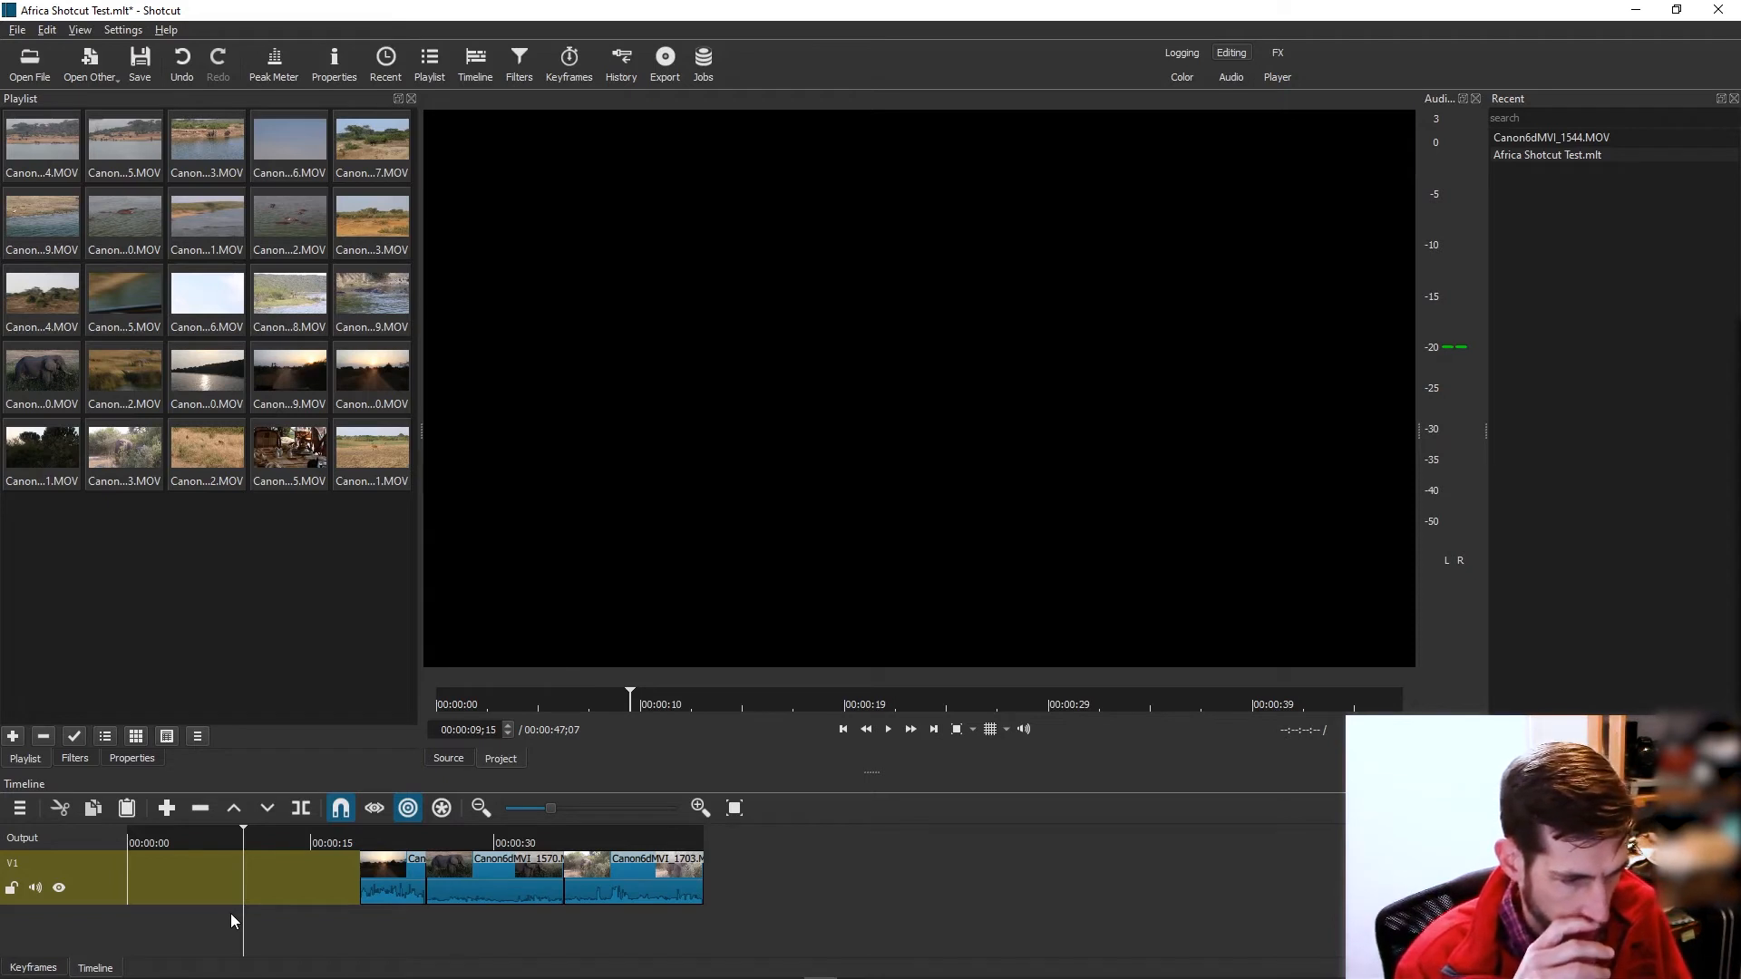
click(368, 871)
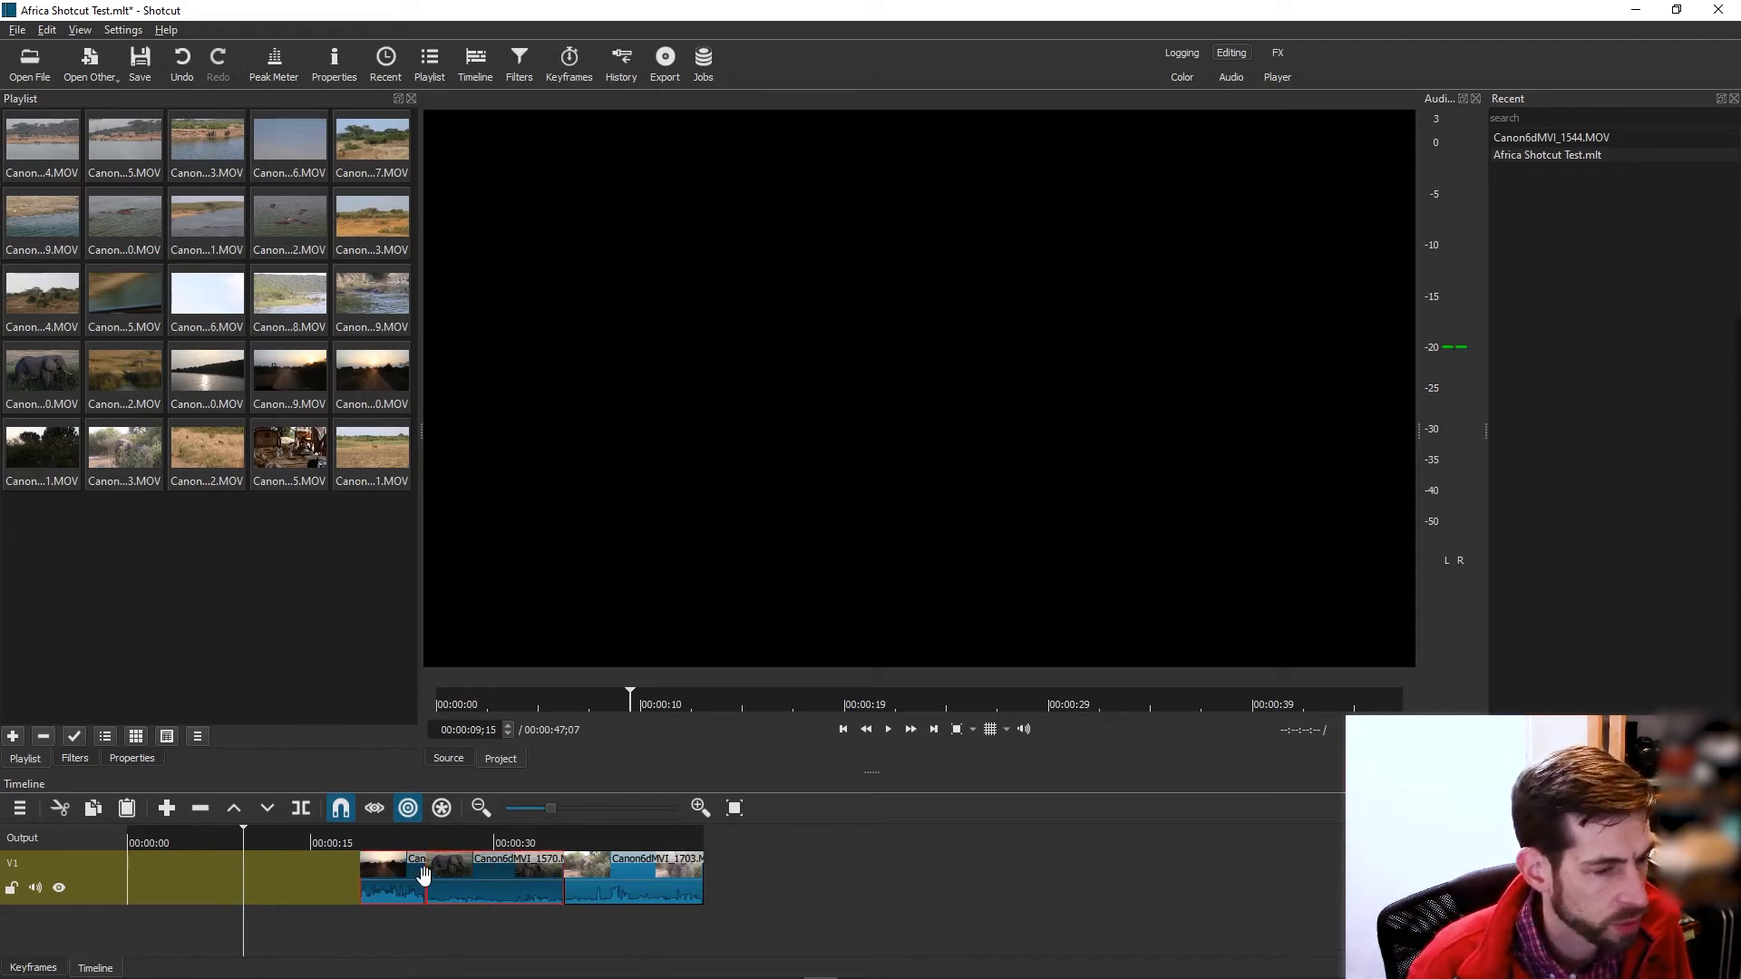
drag(375, 868, 107, 888)
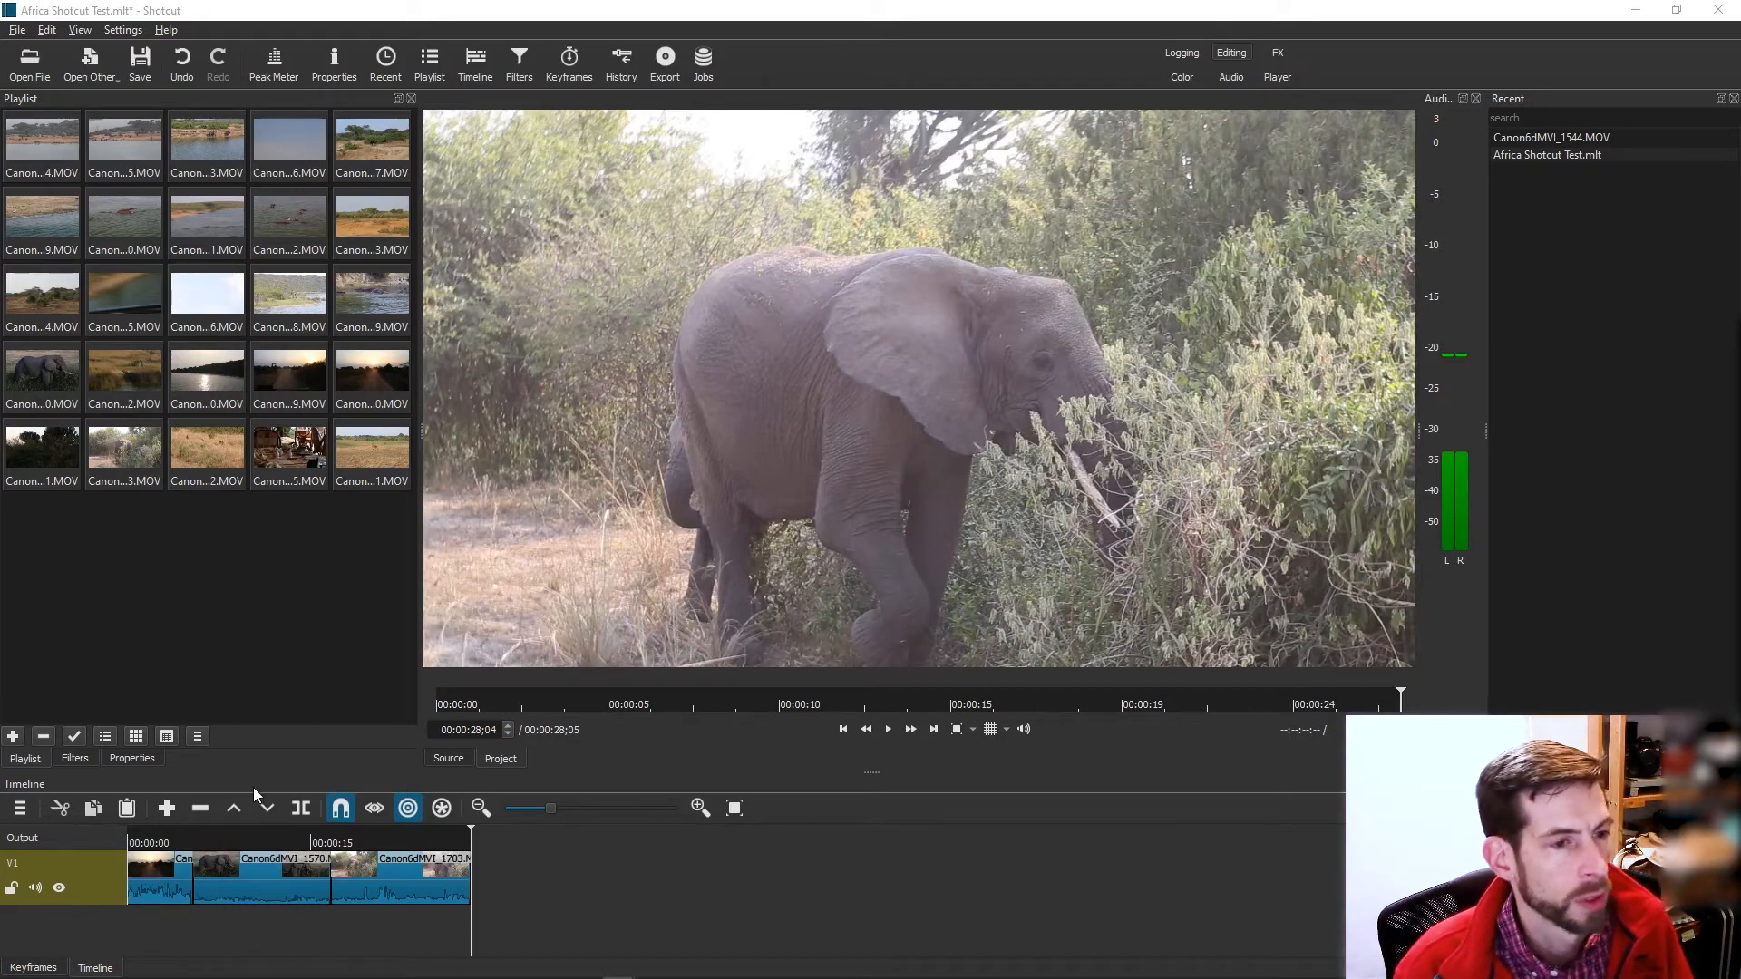
Switch to GIMP, start a new image, and look through the available size templates without choosing one.
key(alt+Tab)
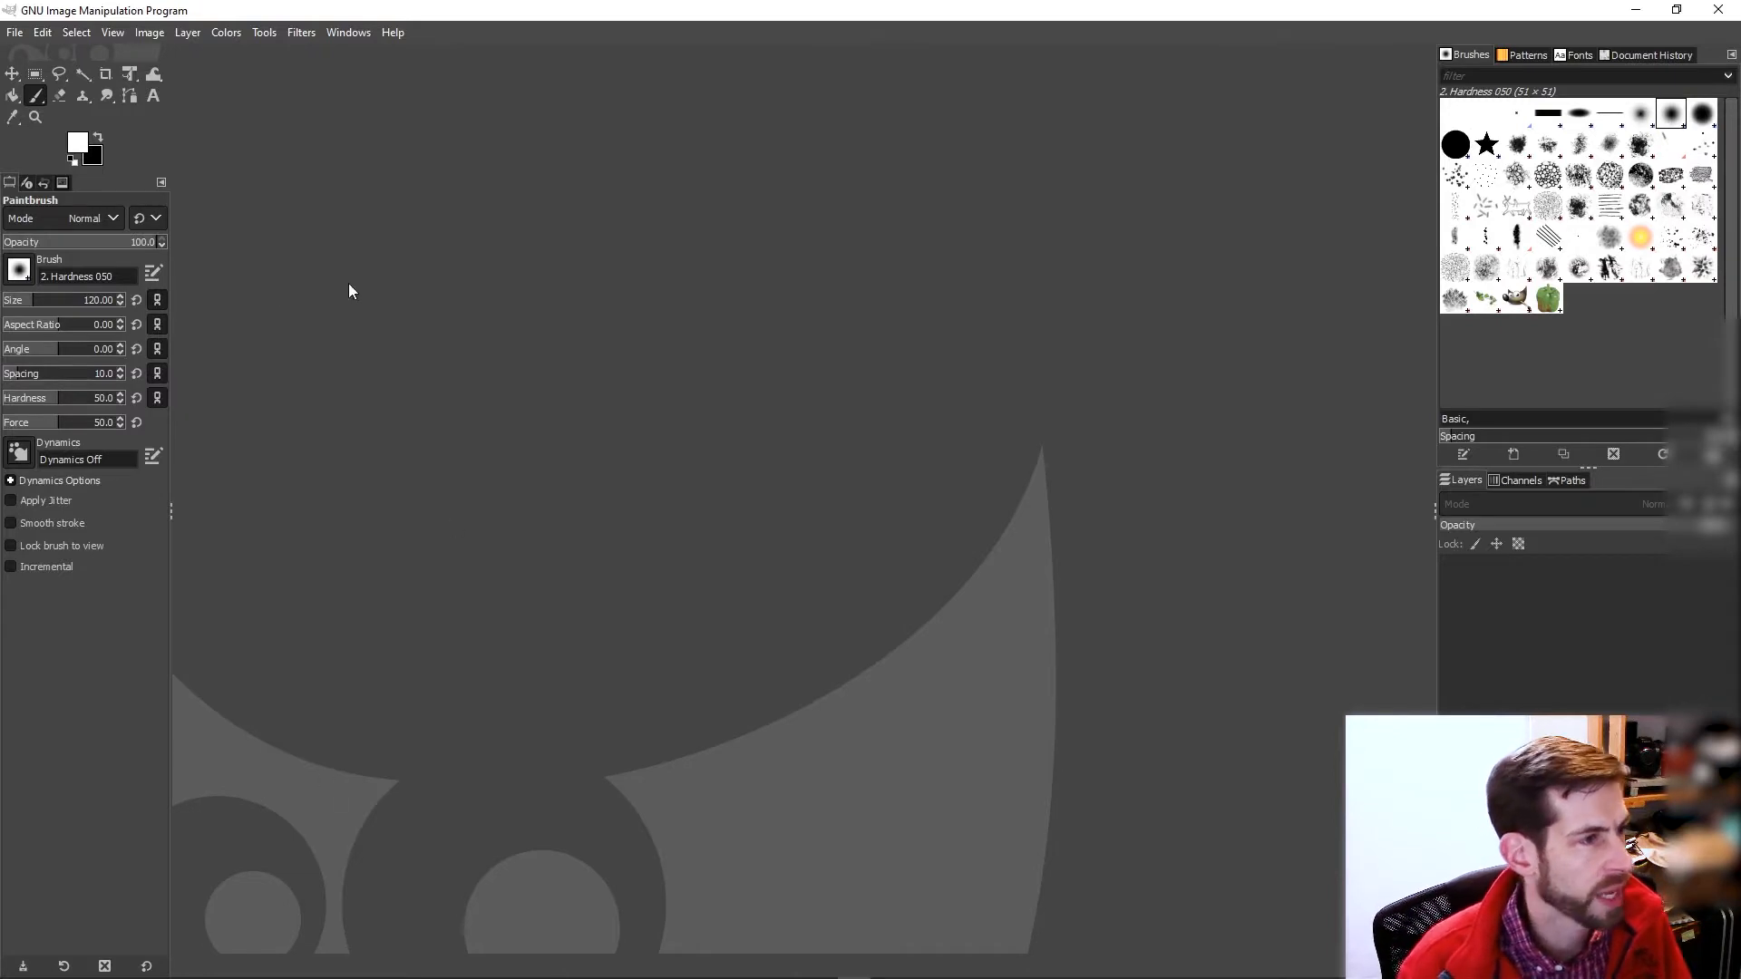
click(14, 33)
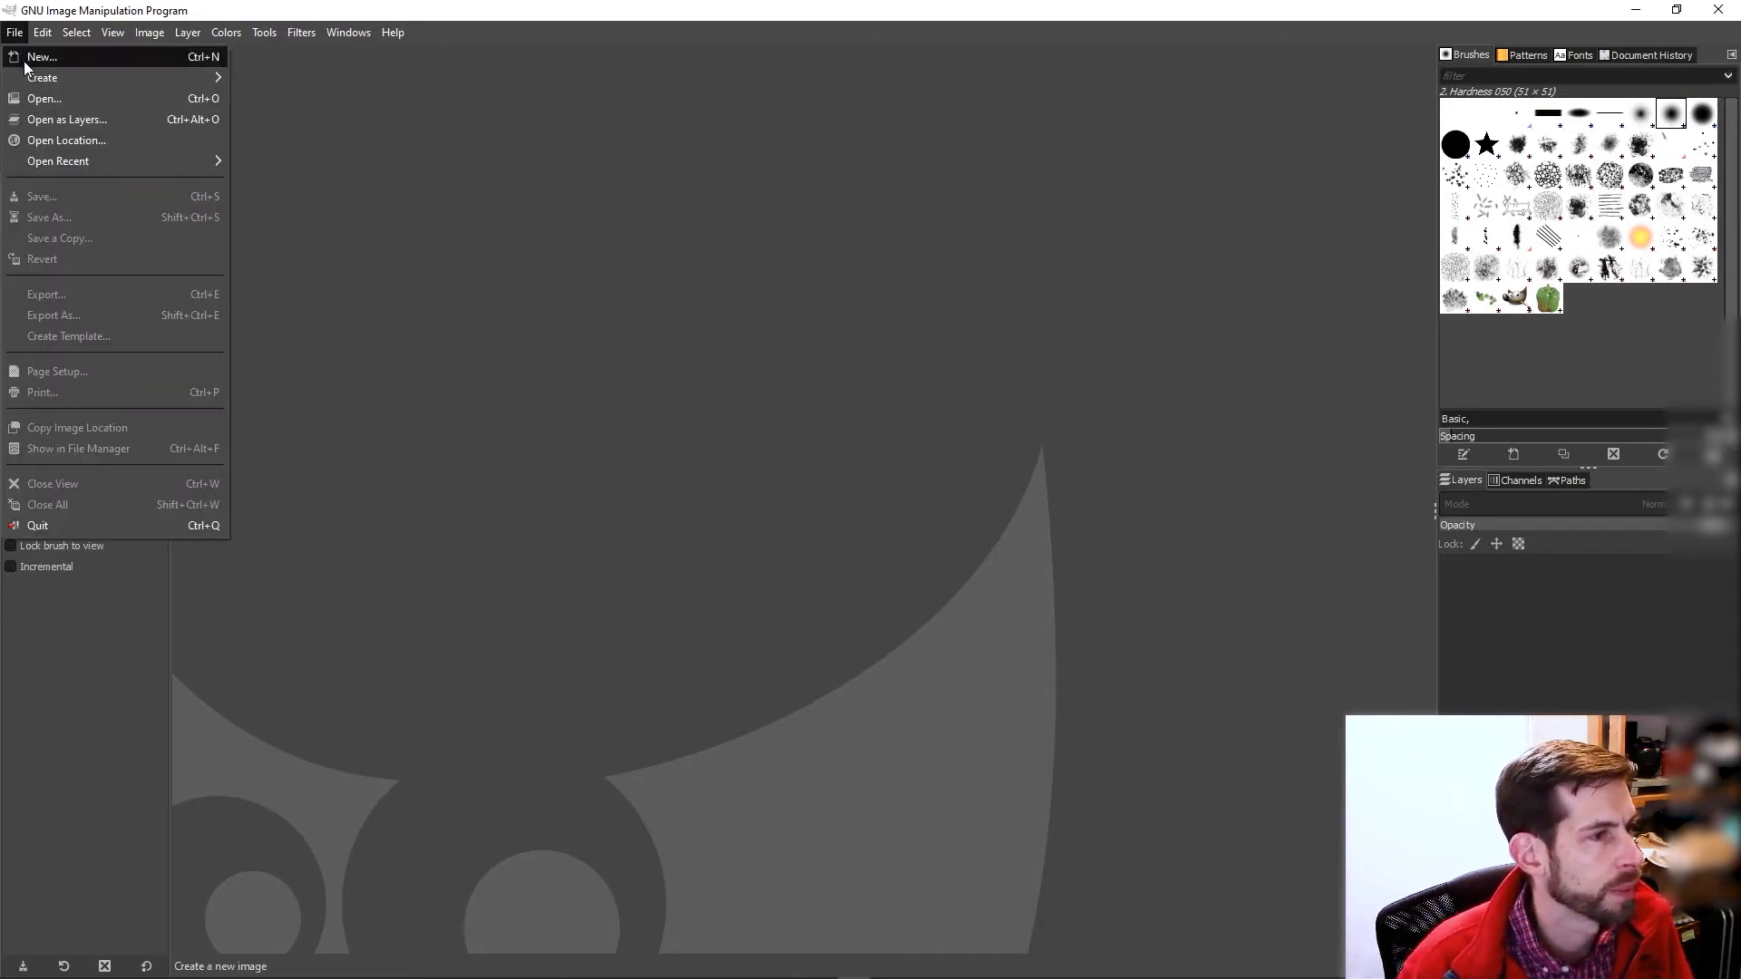
click(37, 58)
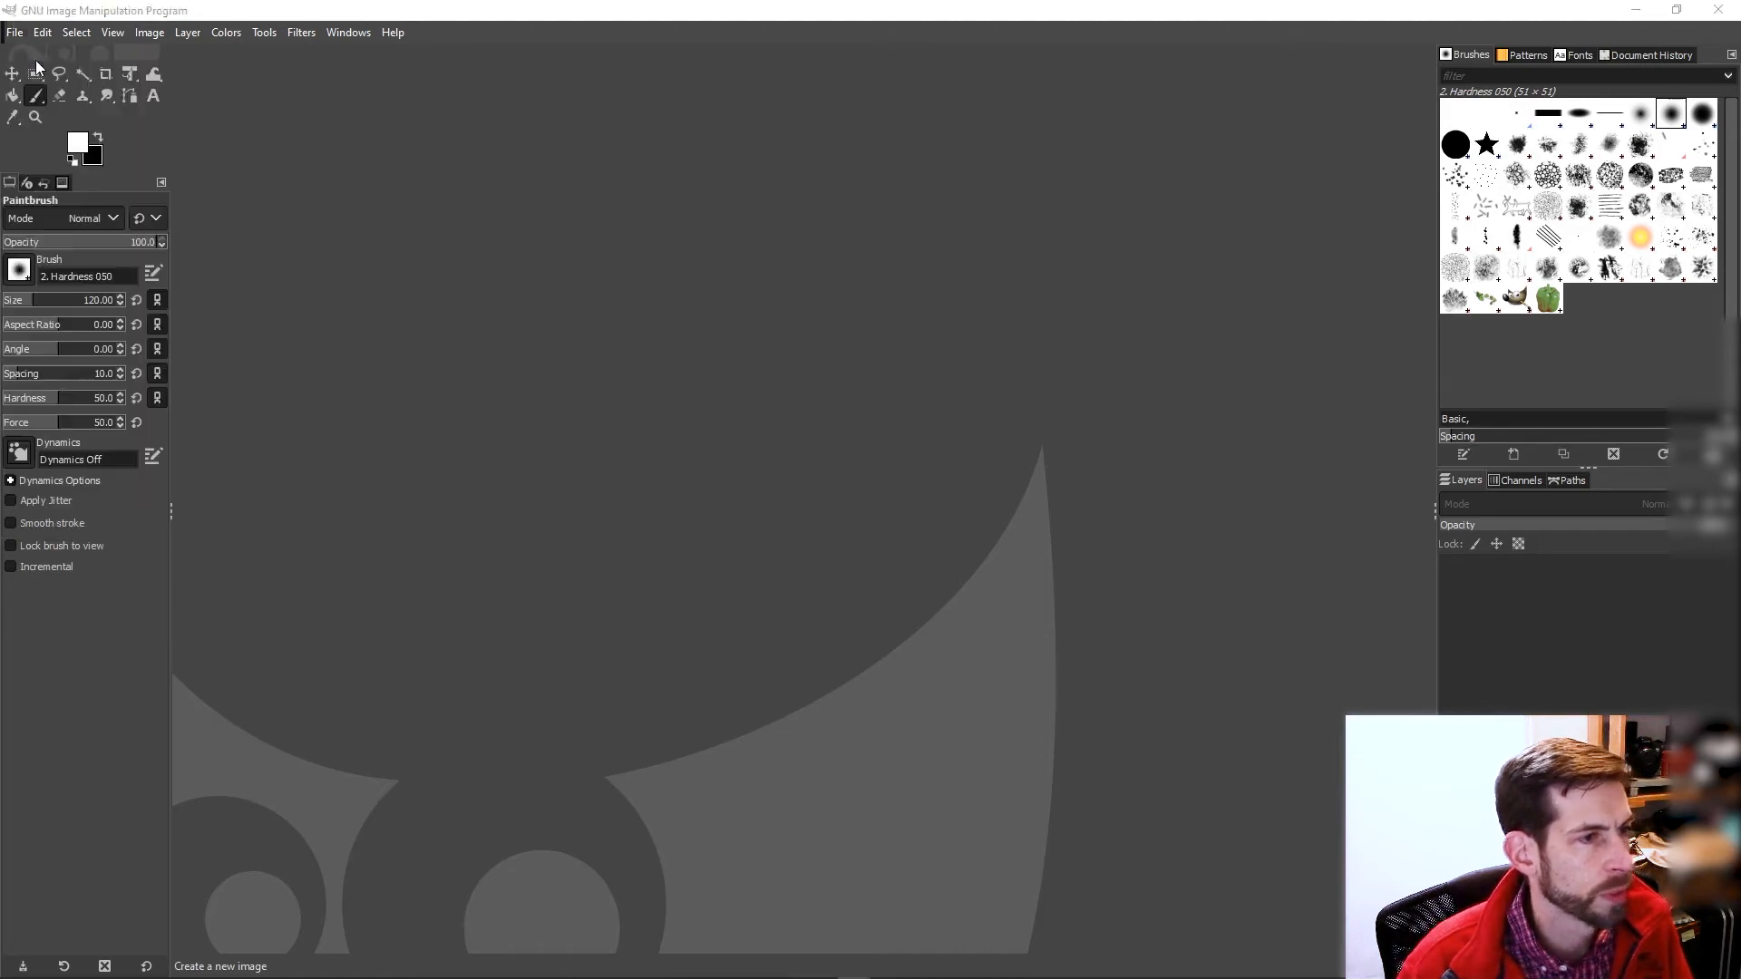
drag(208, 34, 858, 305)
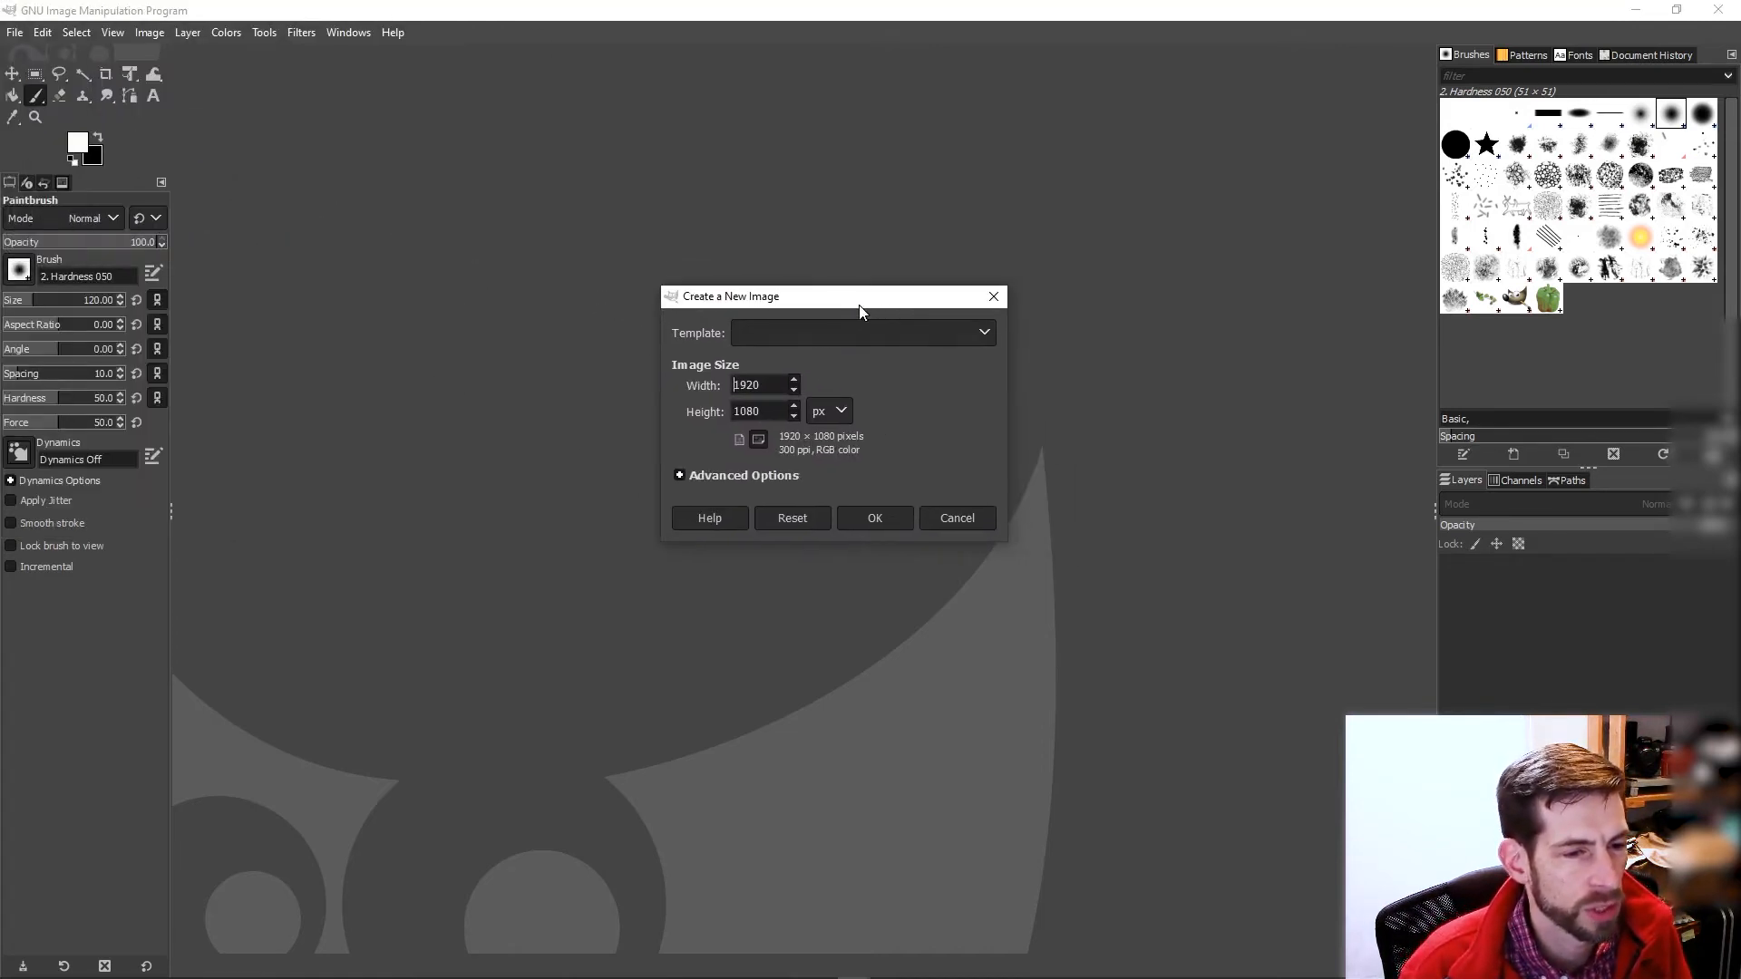
click(984, 336)
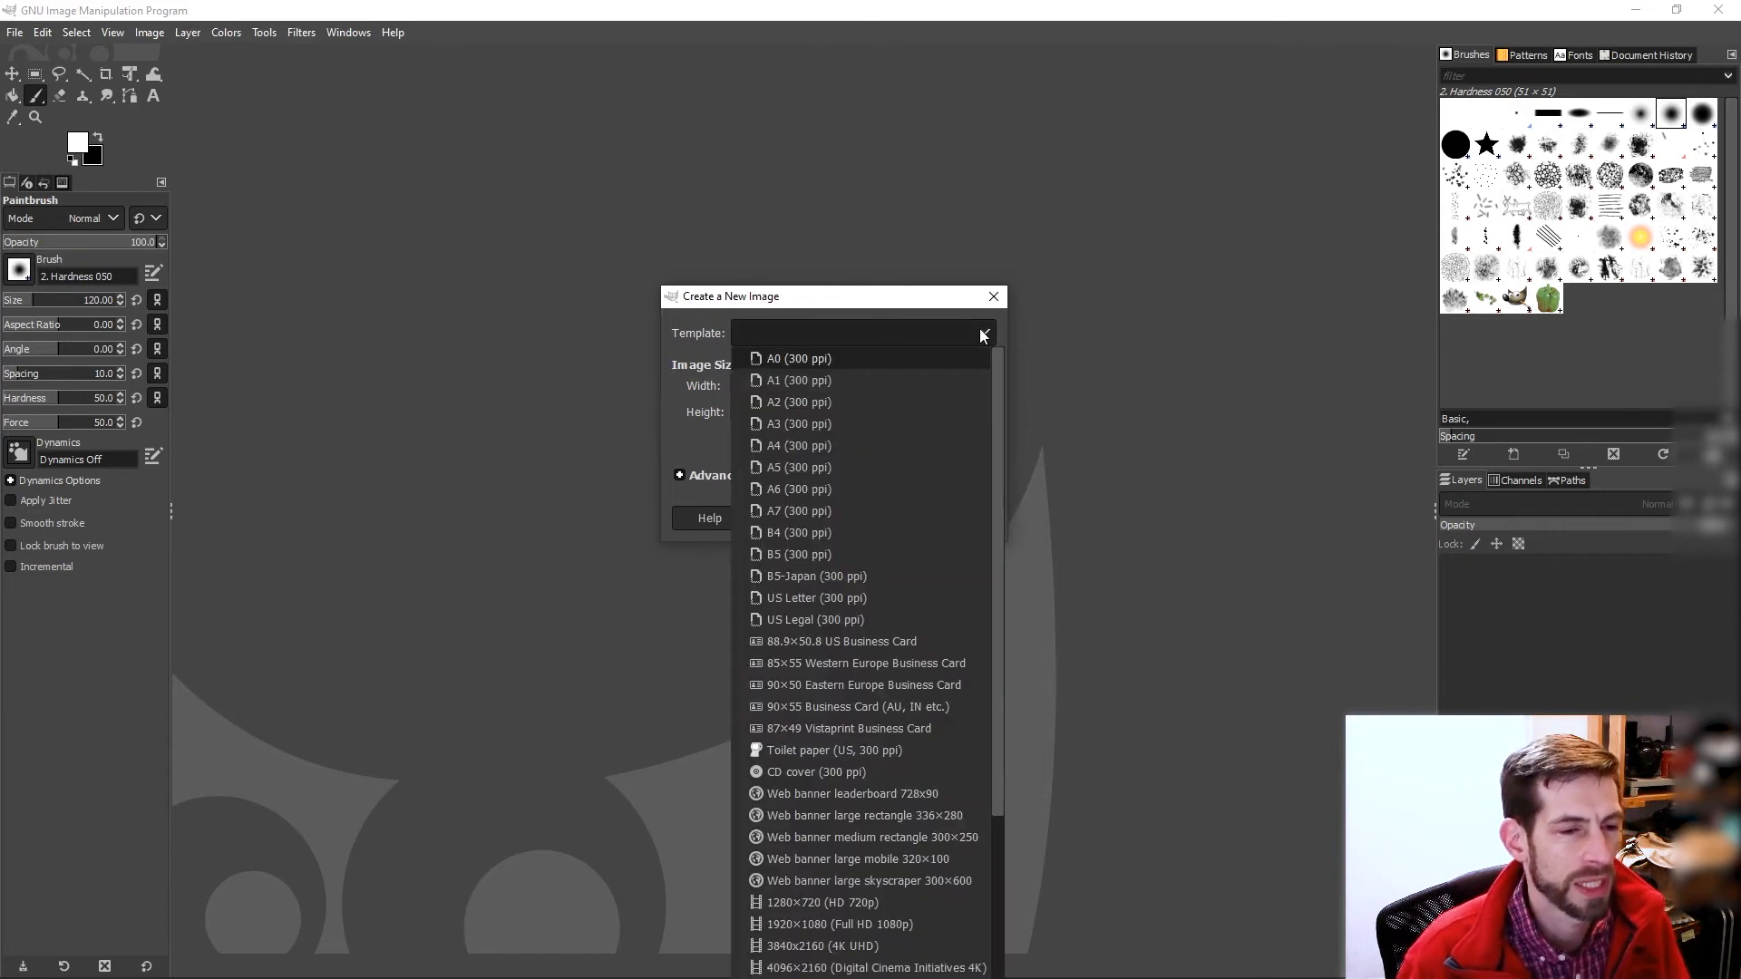
click(931, 307)
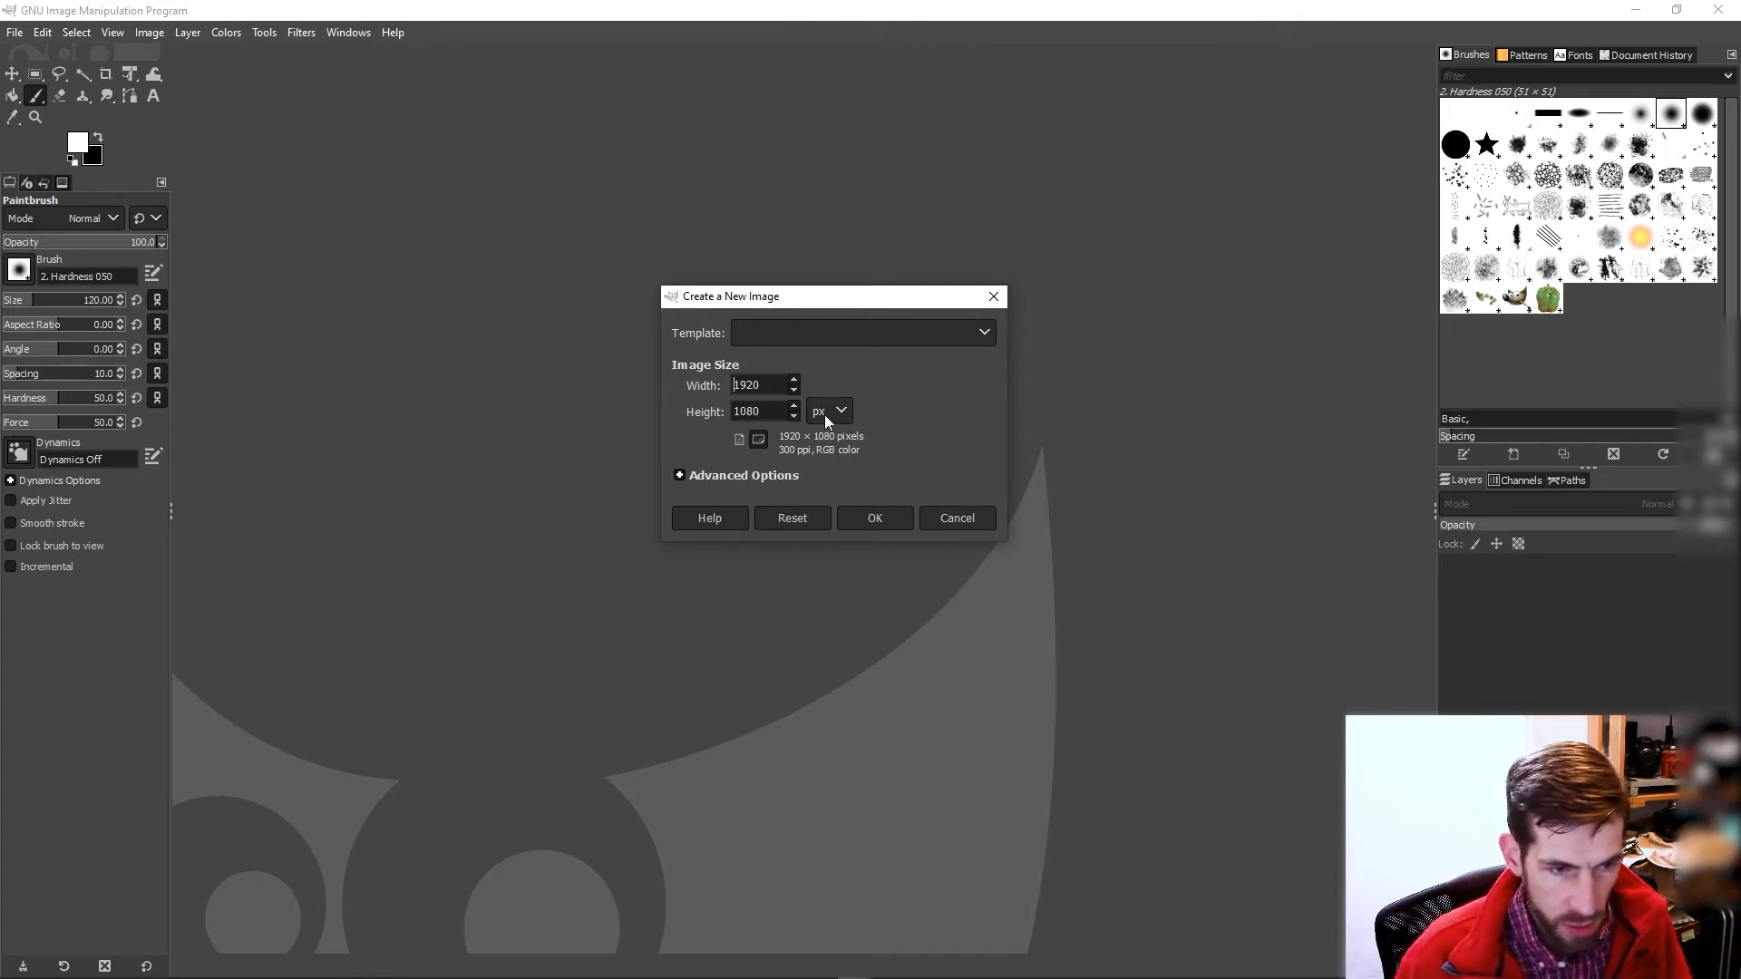
Switch to Shotcut, load the first playlist clip, pause it, and check its resolution in the clip properties.
key(alt+Tab)
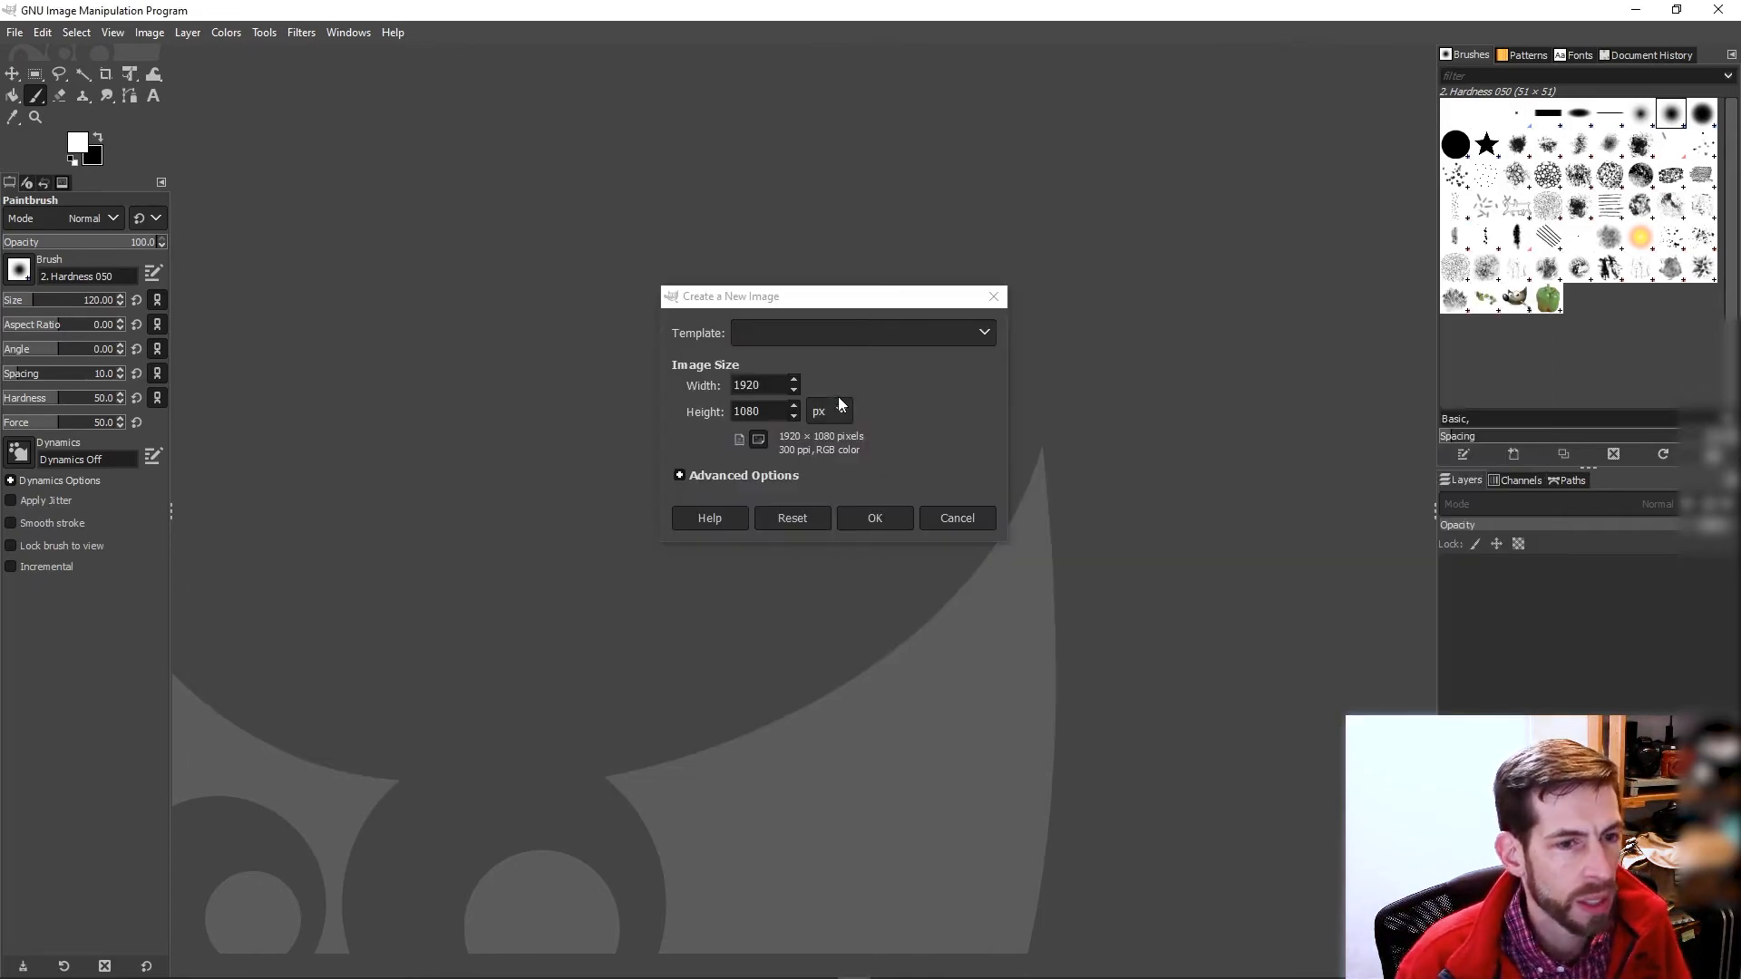
key(alt+Tab)
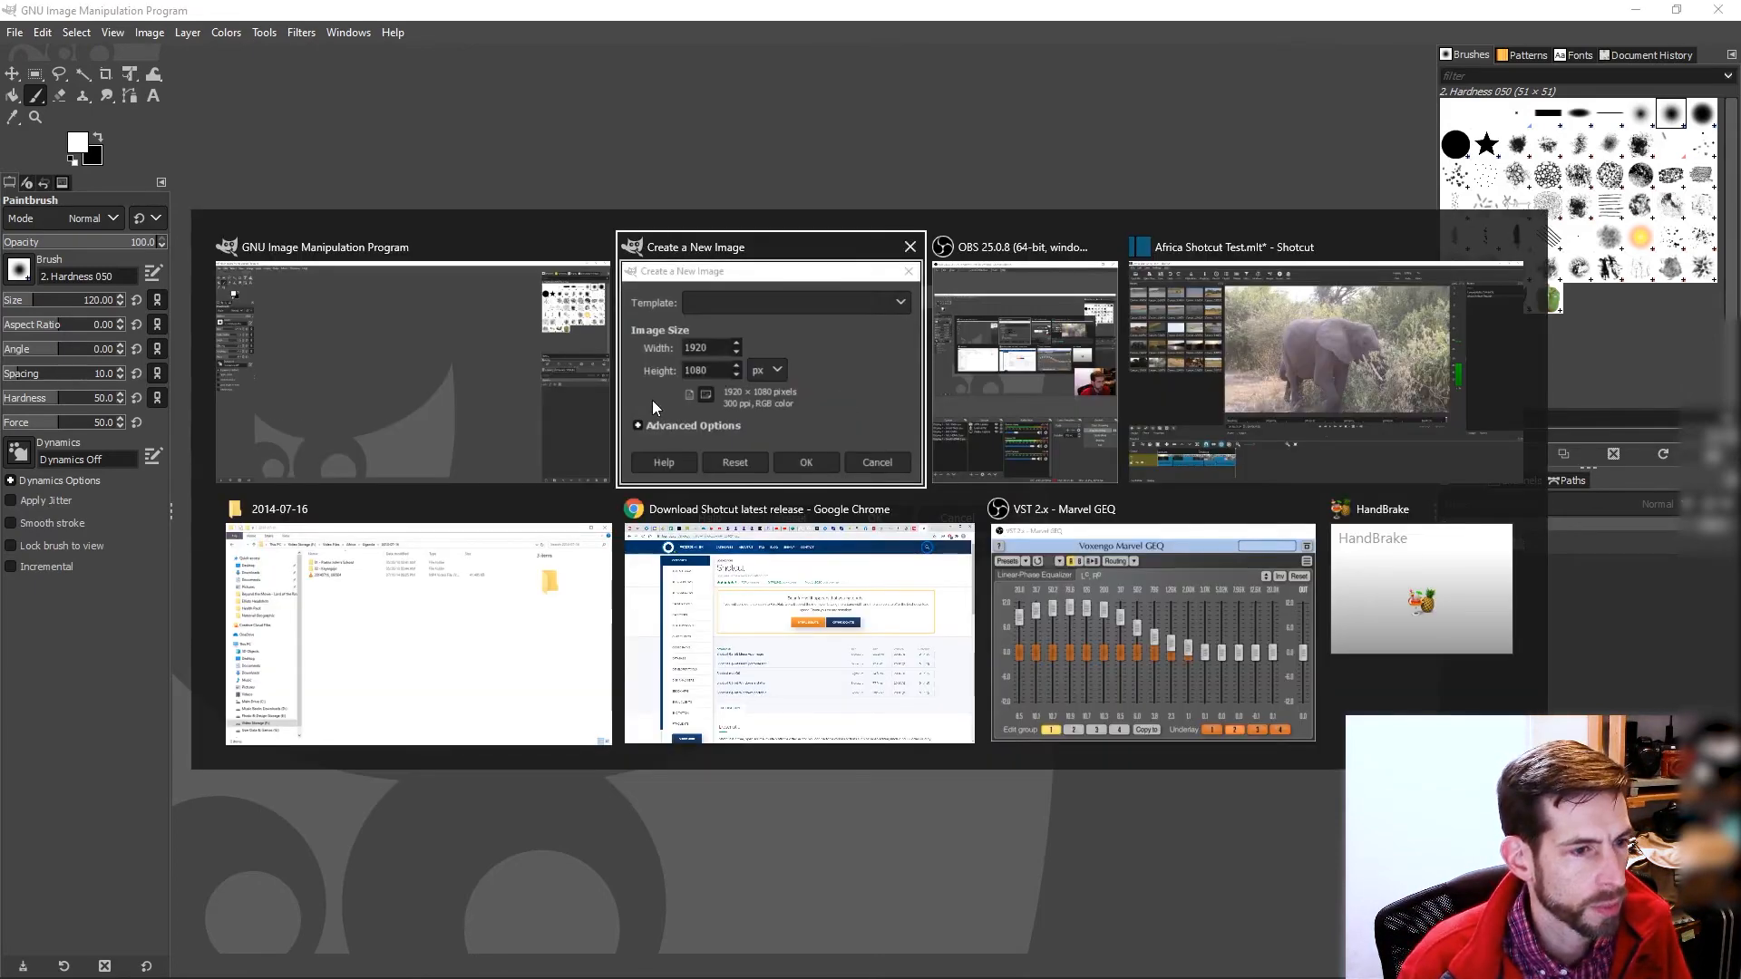
click(1263, 367)
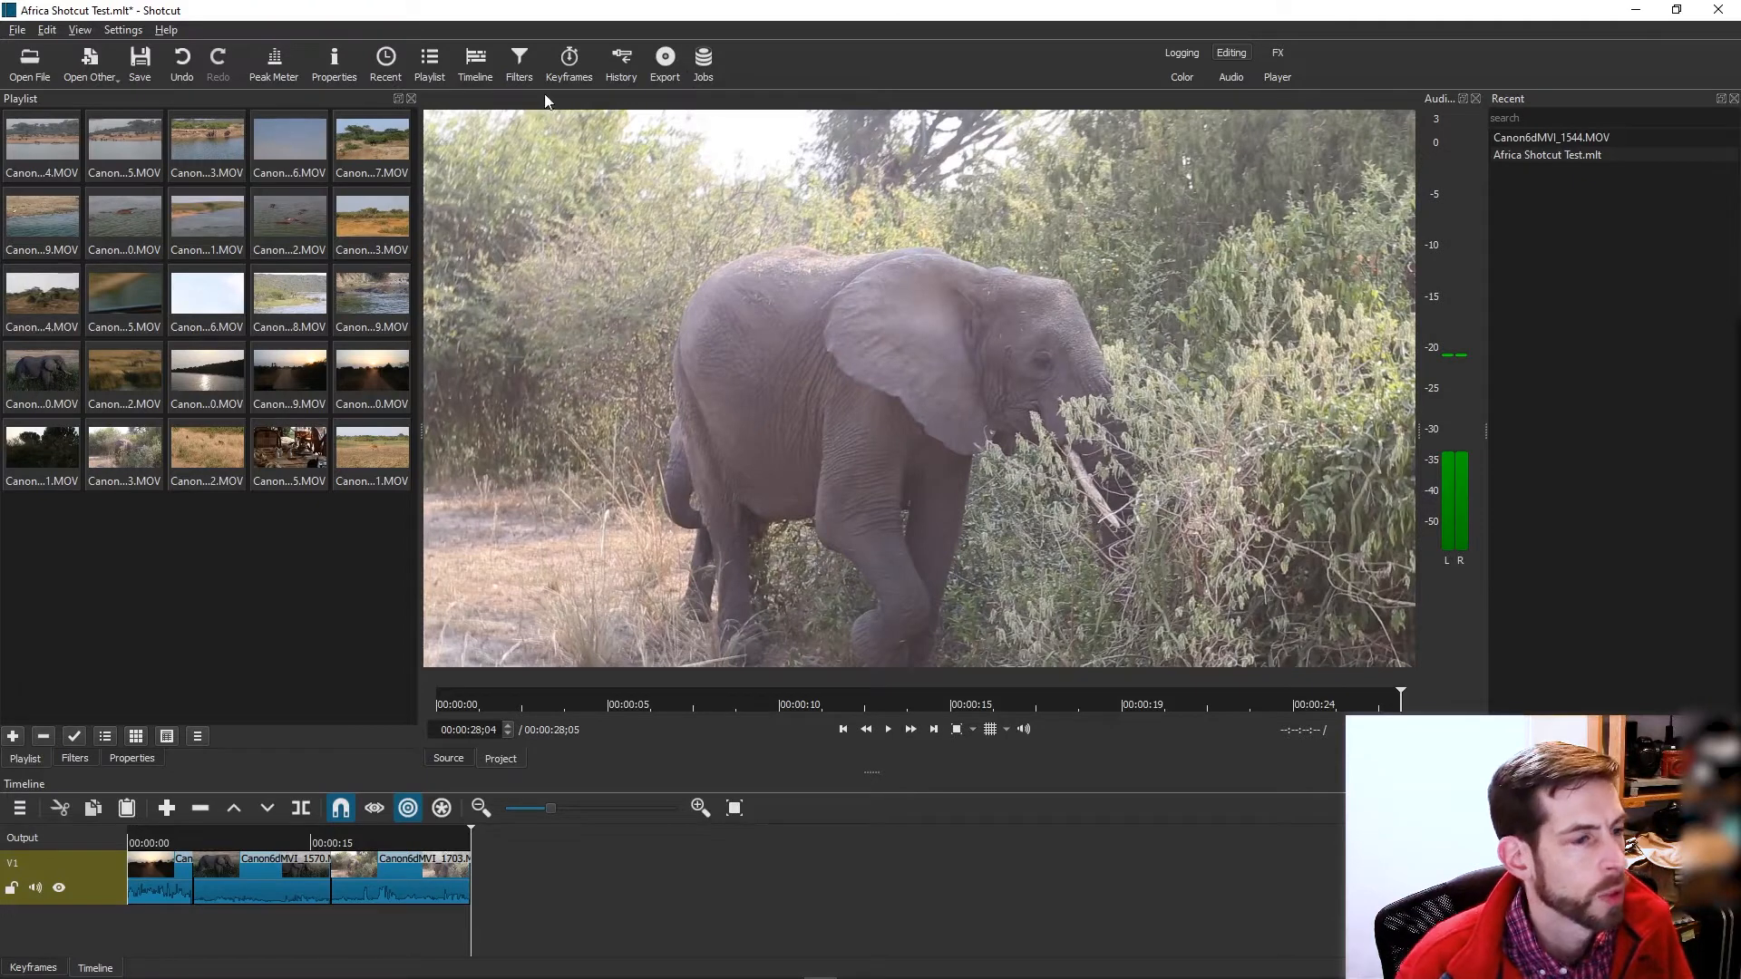
click(48, 155)
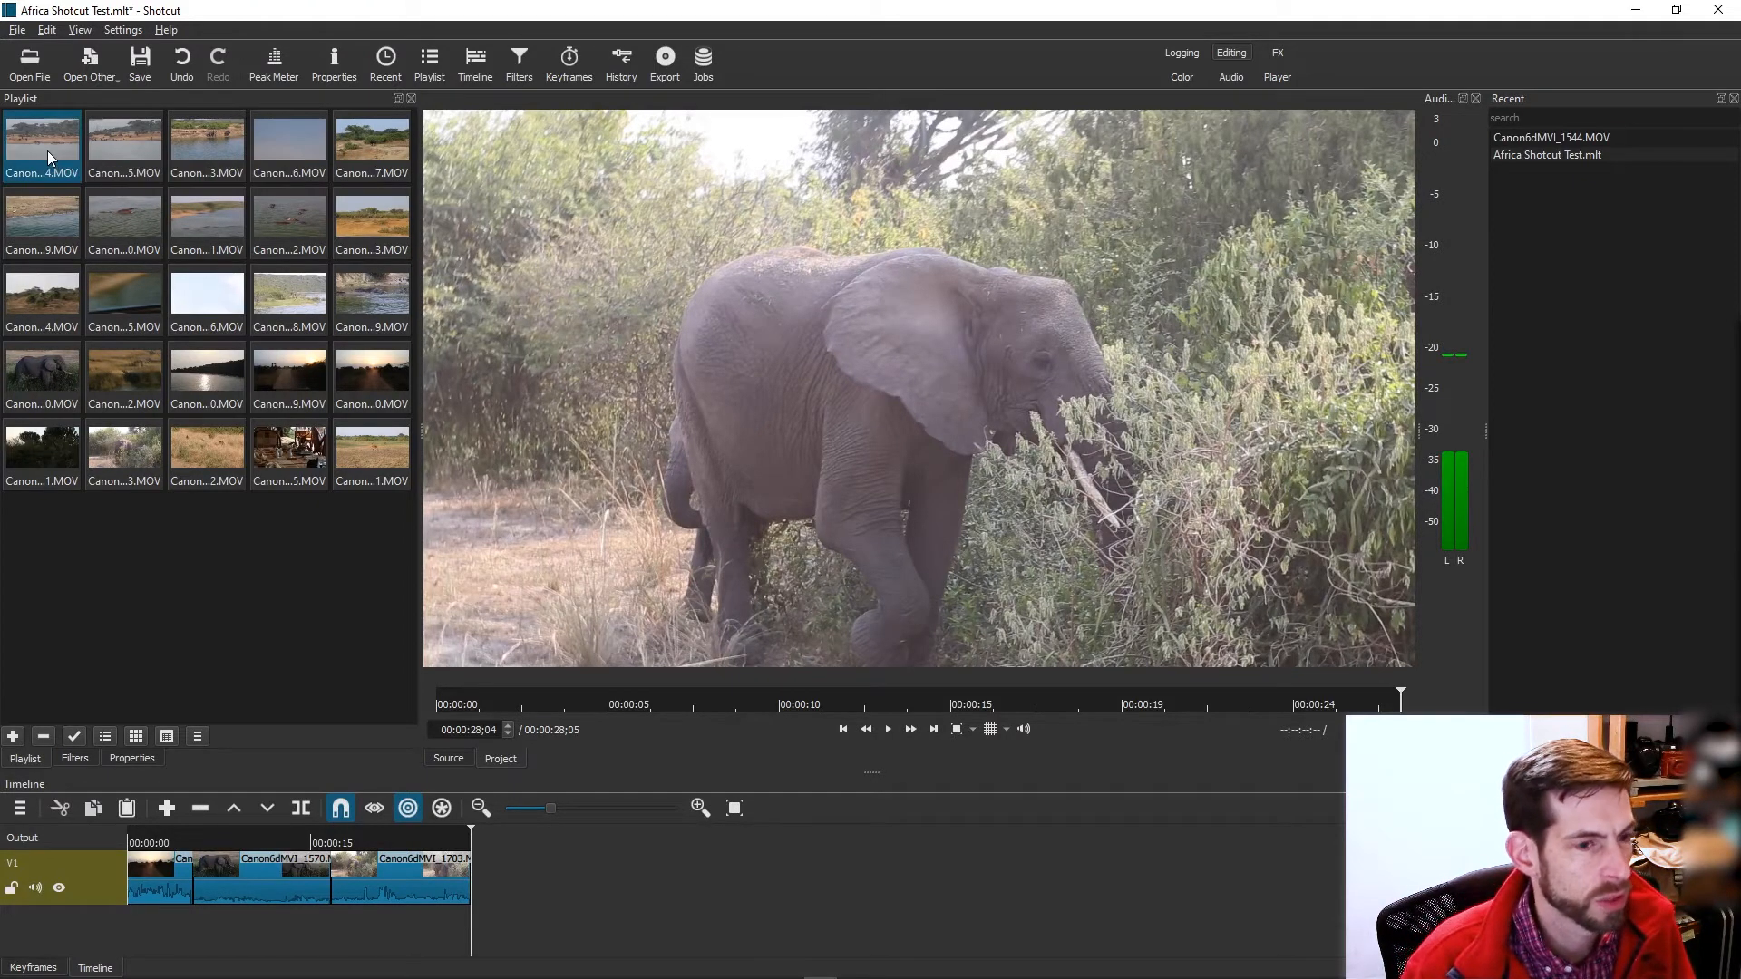
double_click(48, 152)
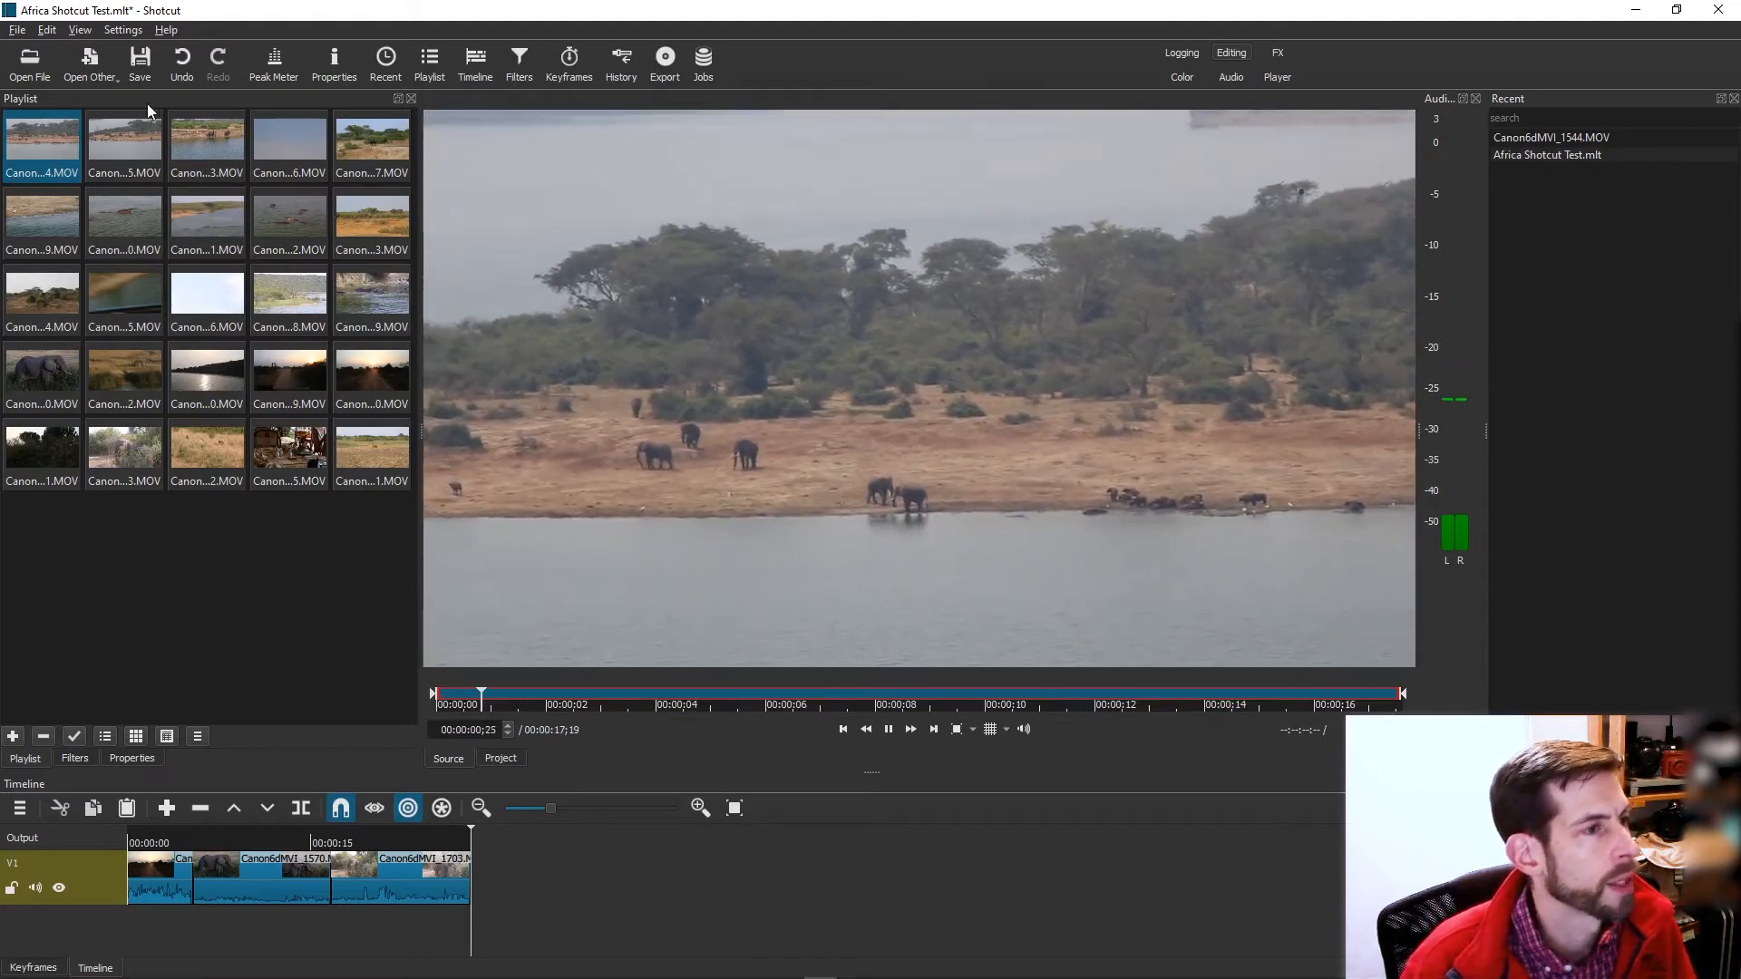
key(space)
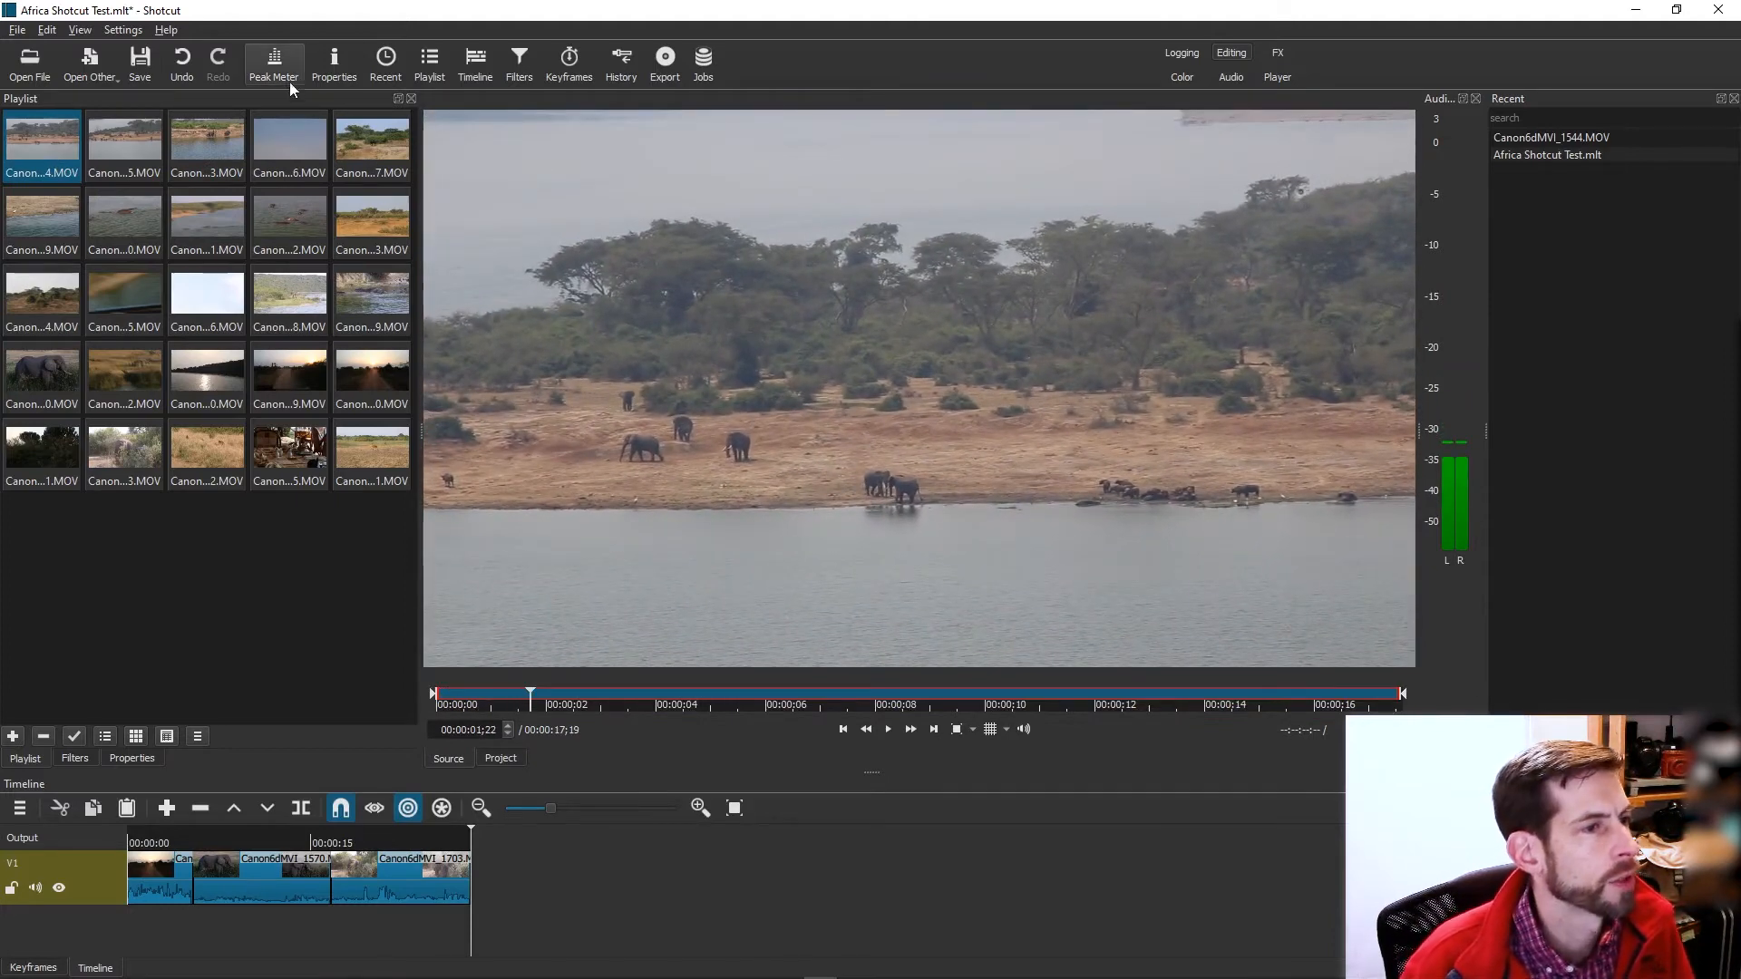
click(335, 64)
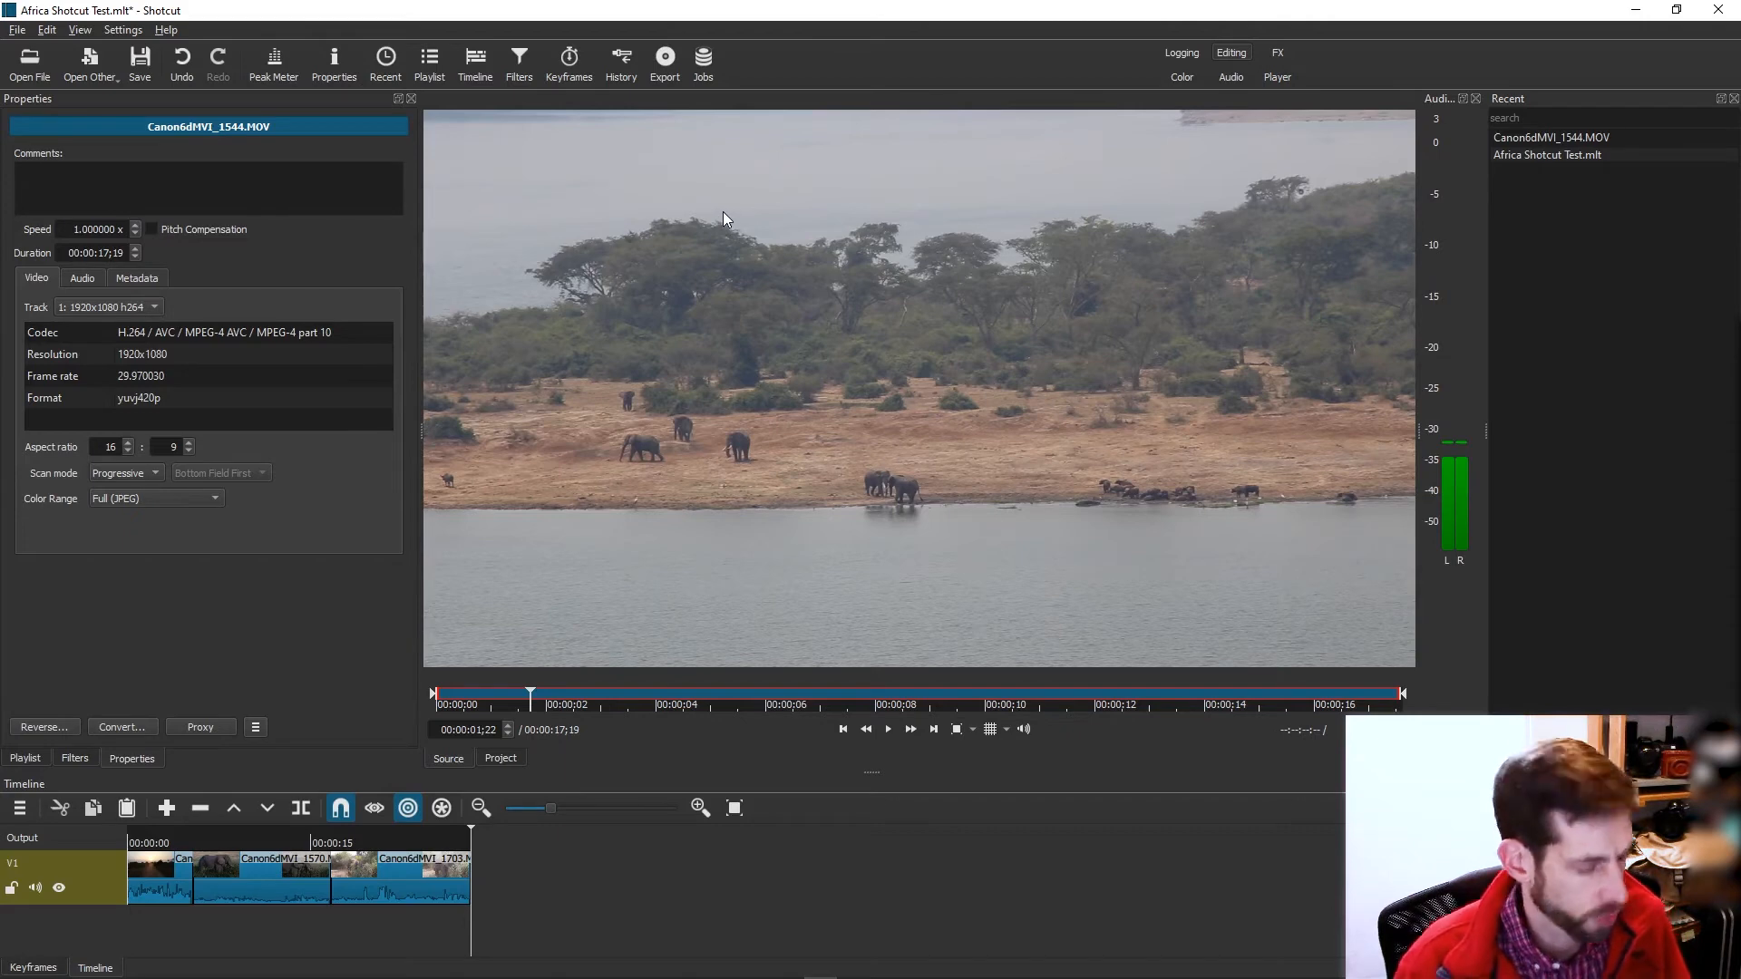
Return to GIMP and create a 1920 × 1080 px RGB image filled with the background color.
key(alt+Tab)
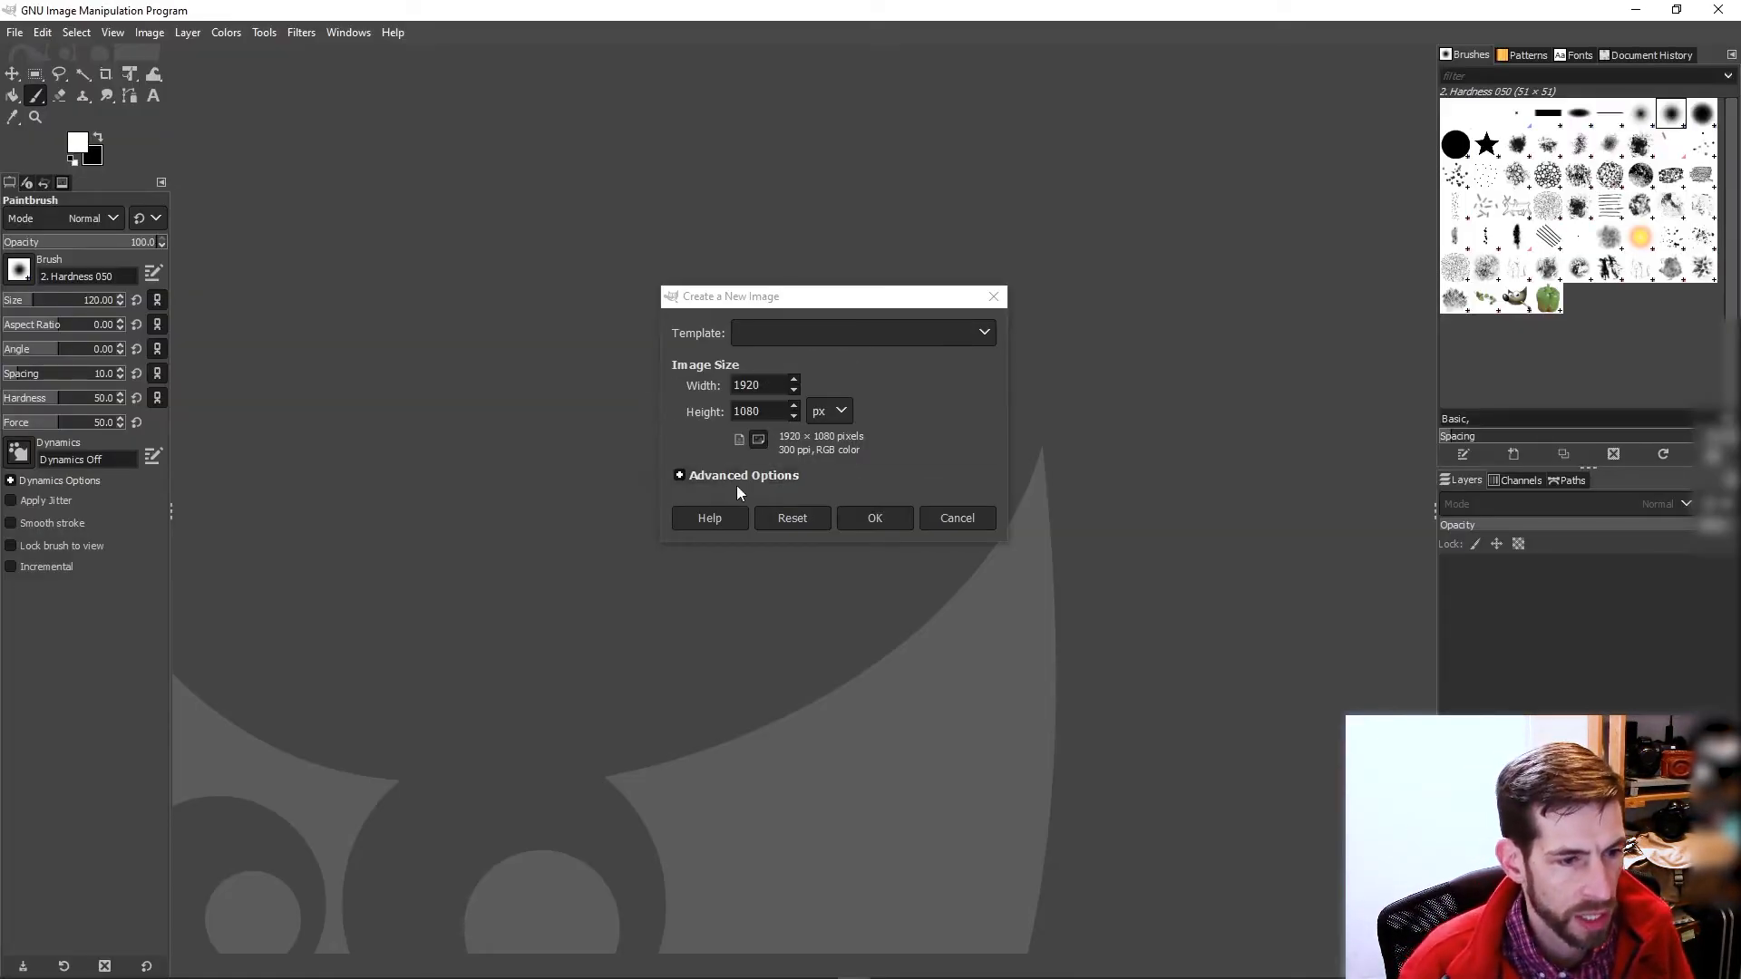
click(688, 476)
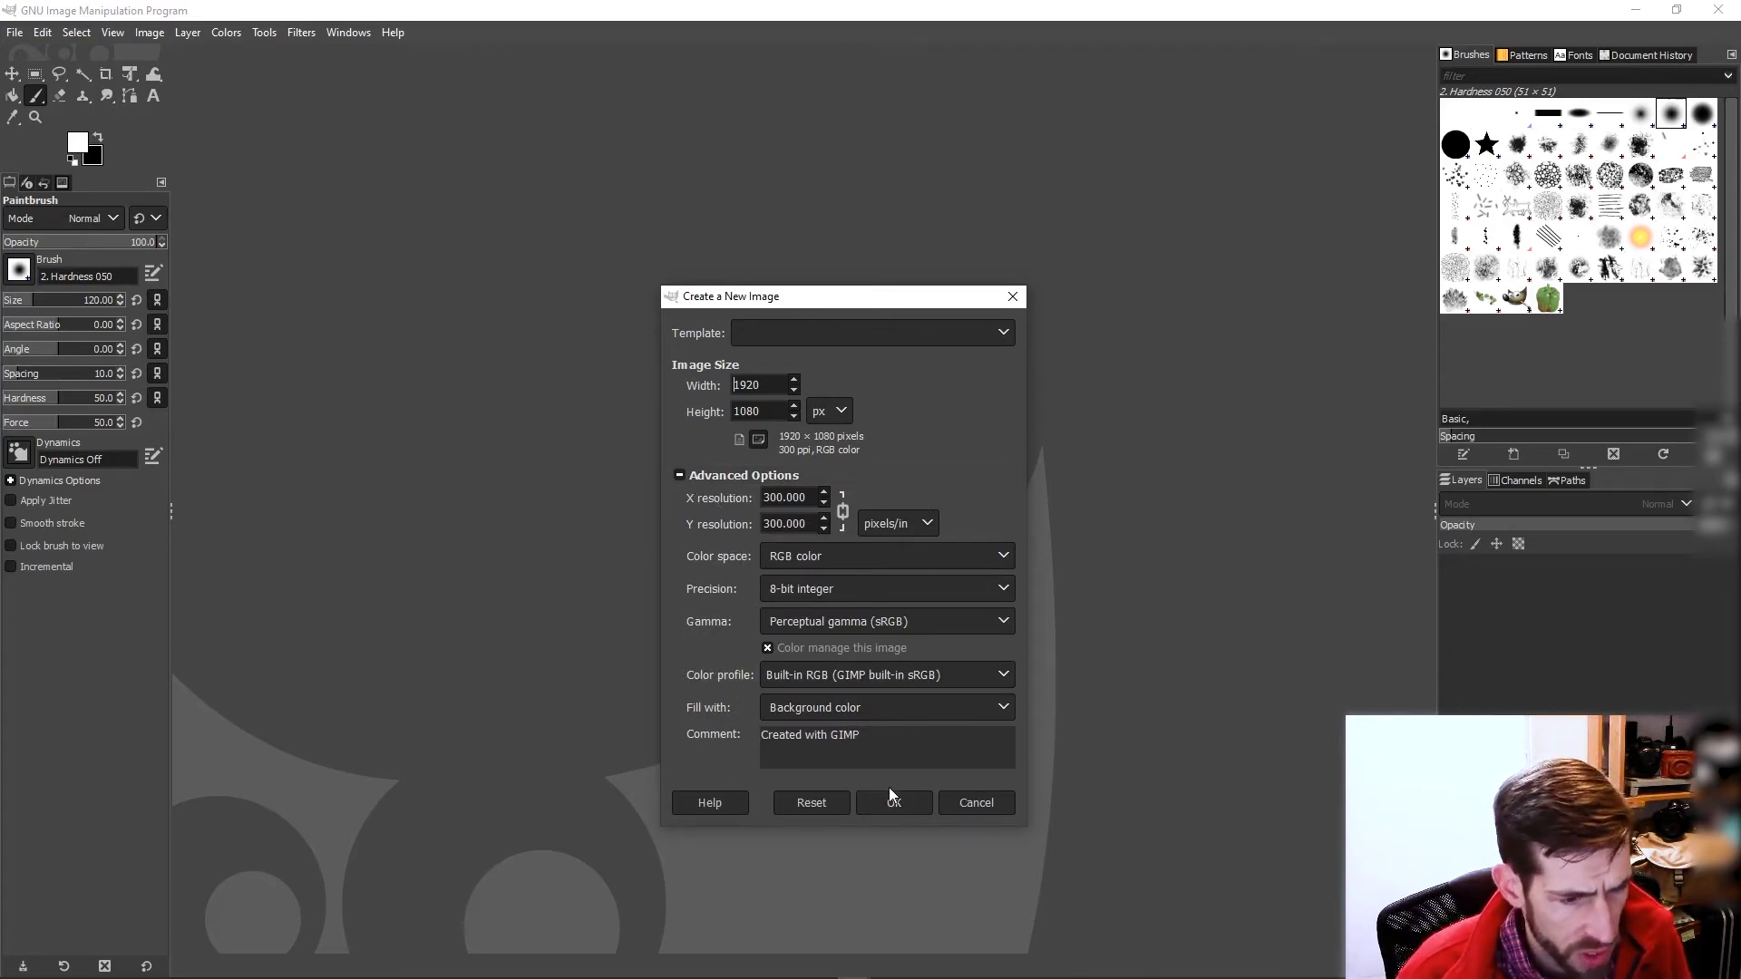
click(998, 708)
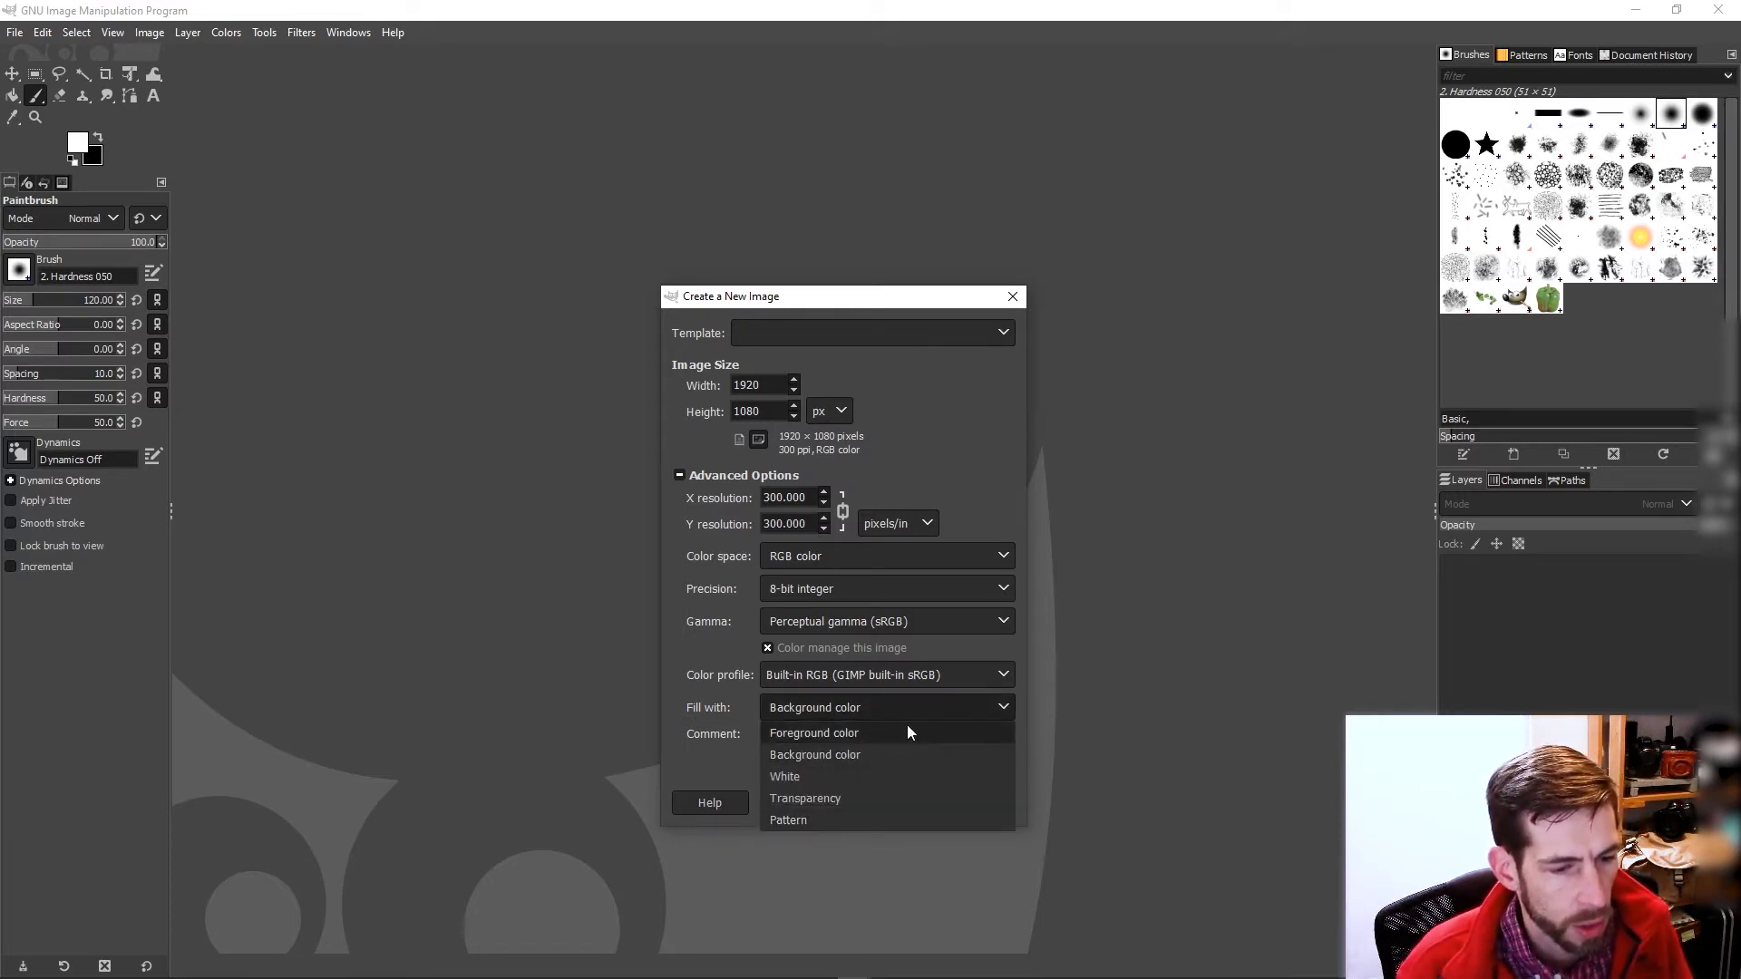
click(865, 754)
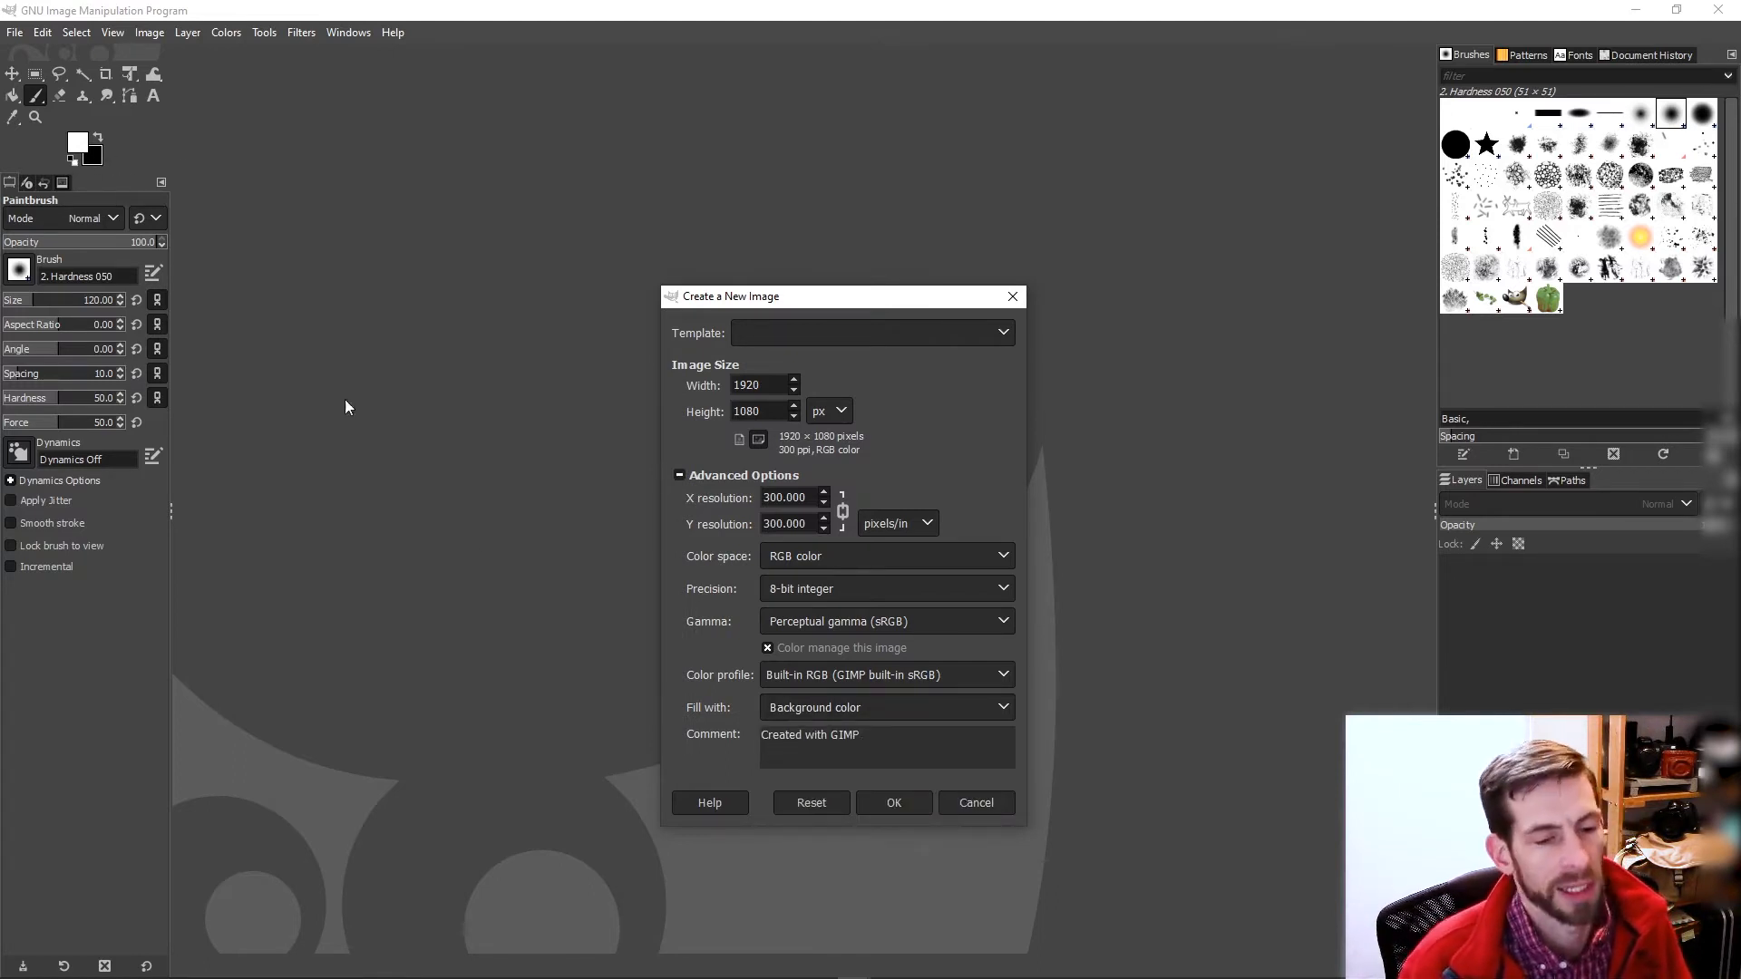
click(894, 804)
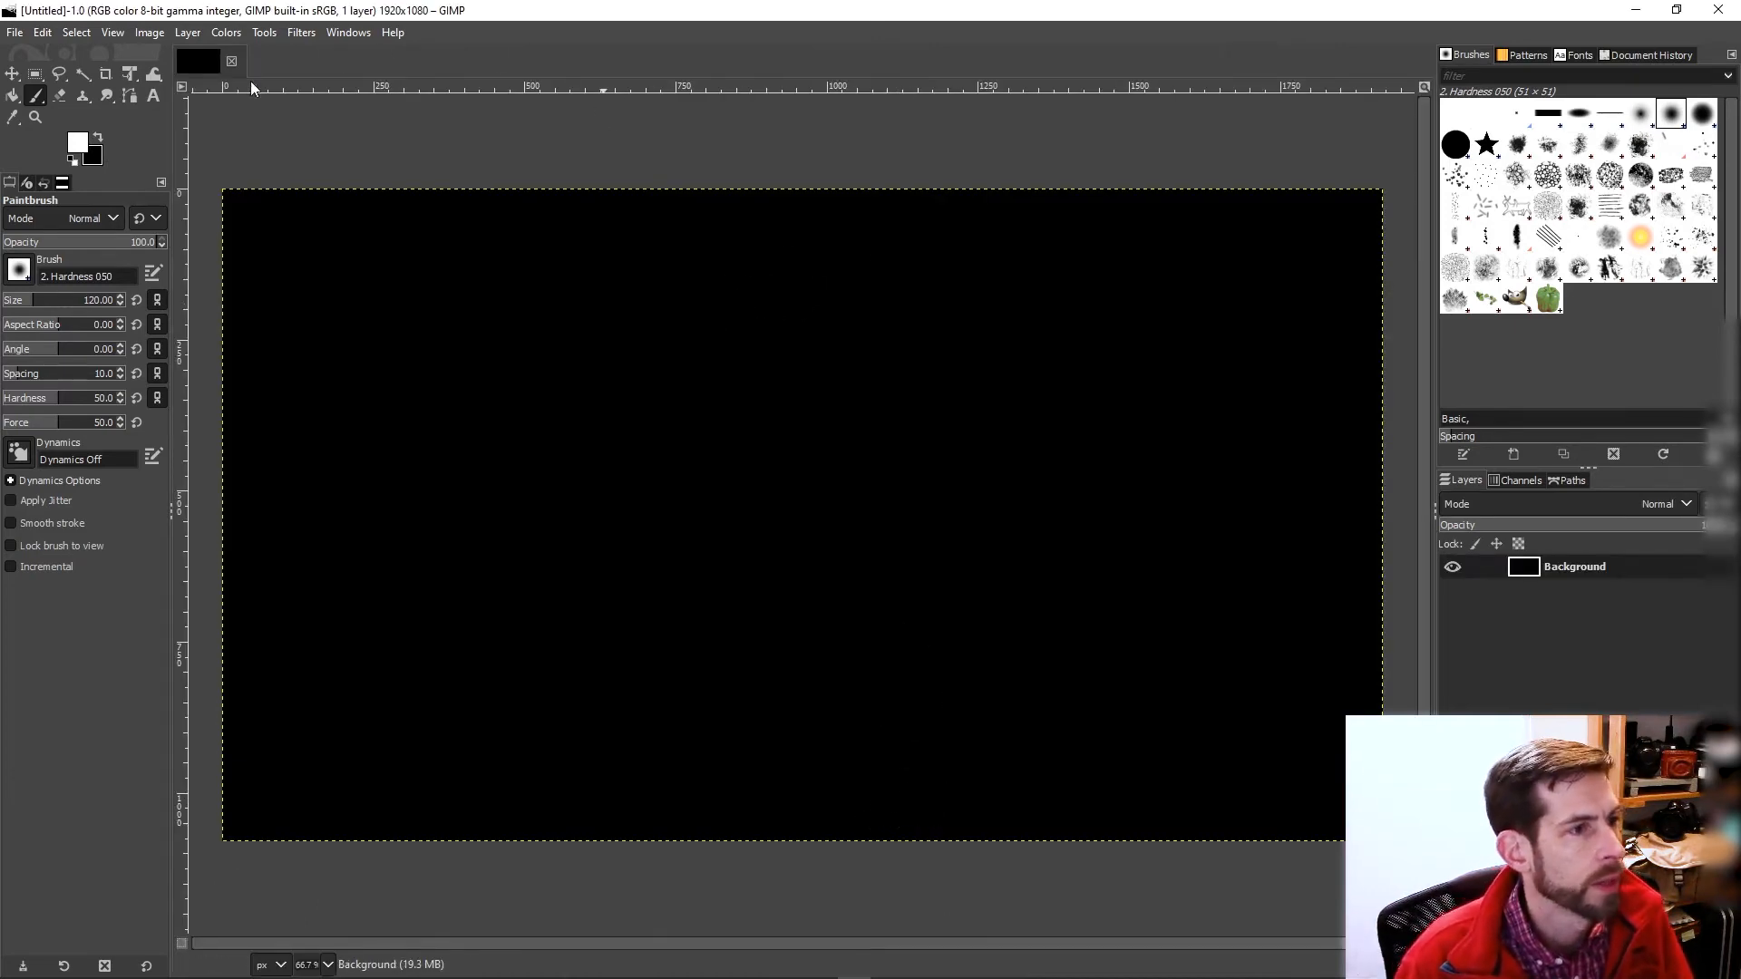
click(15, 34)
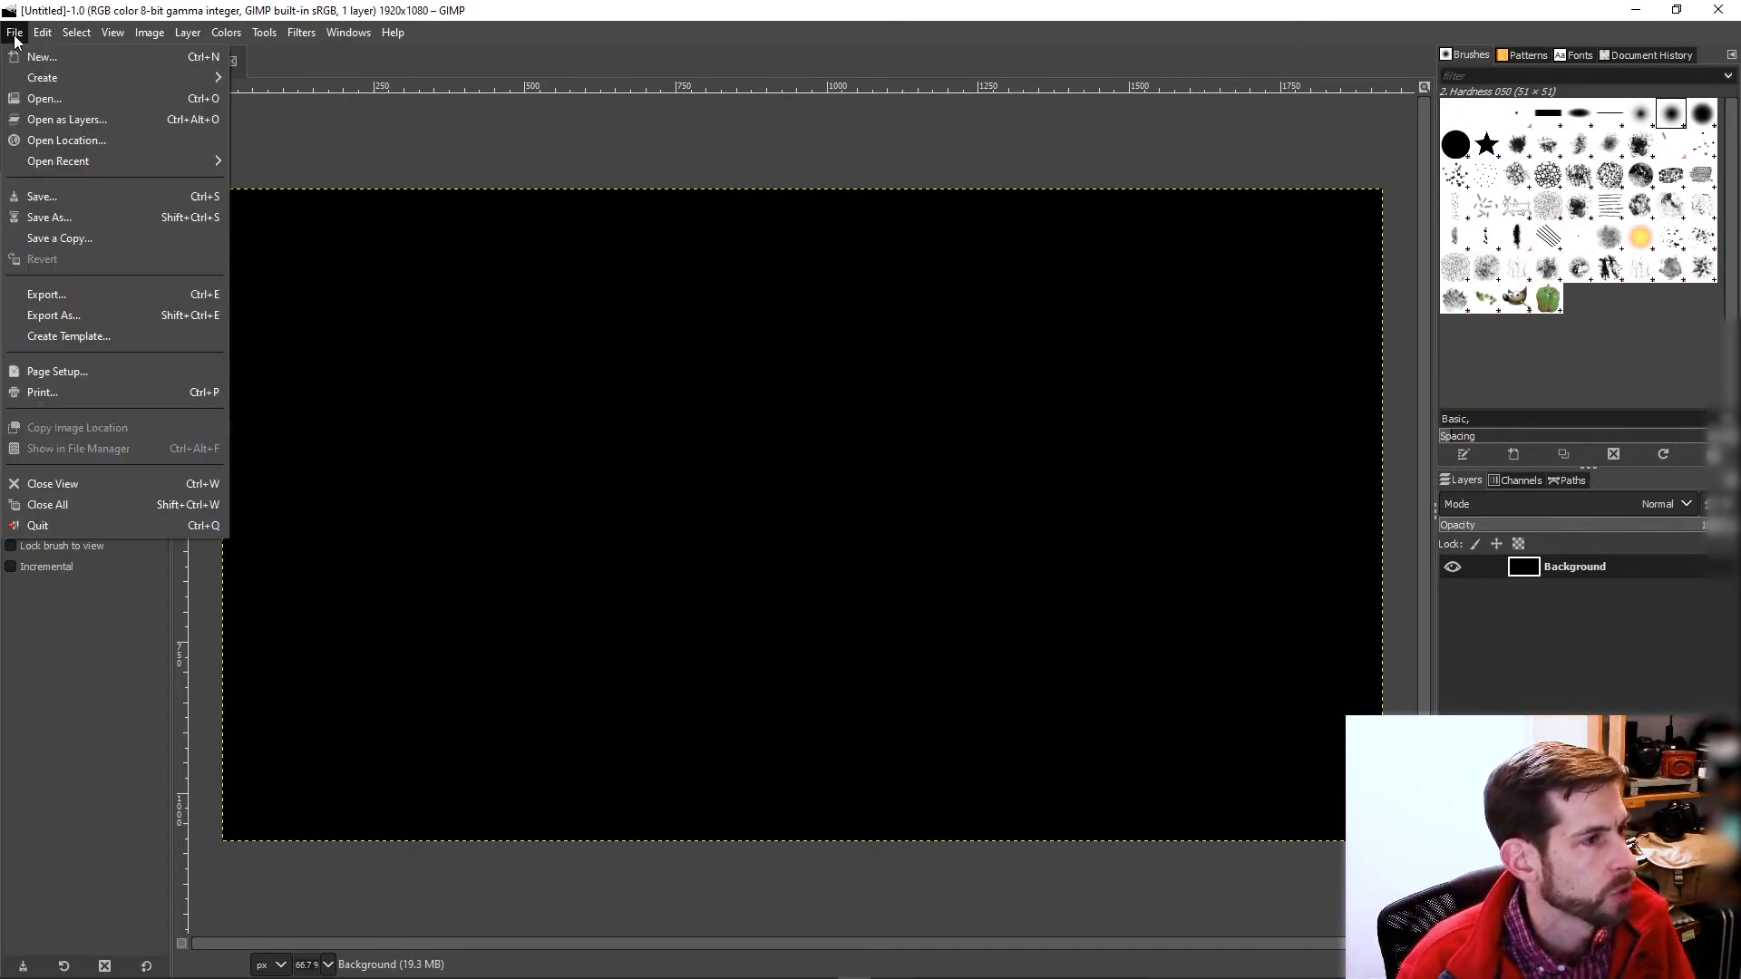
click(57, 216)
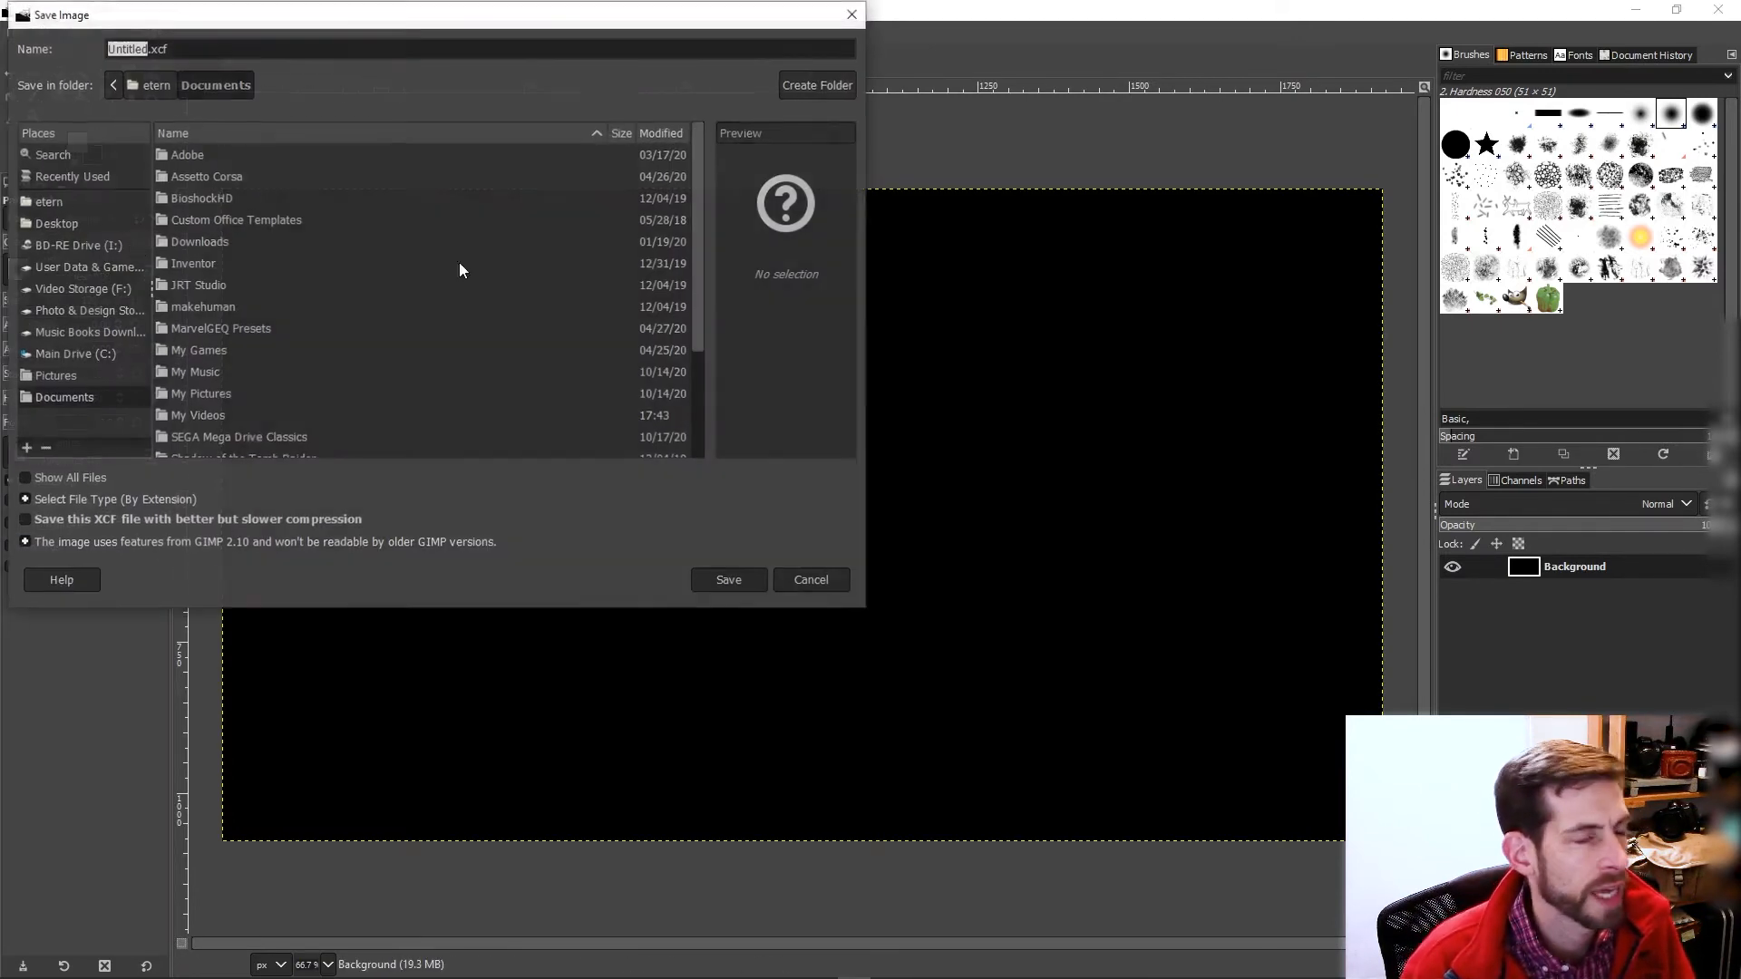
click(61, 289)
scroll(236, 296, down, 8)
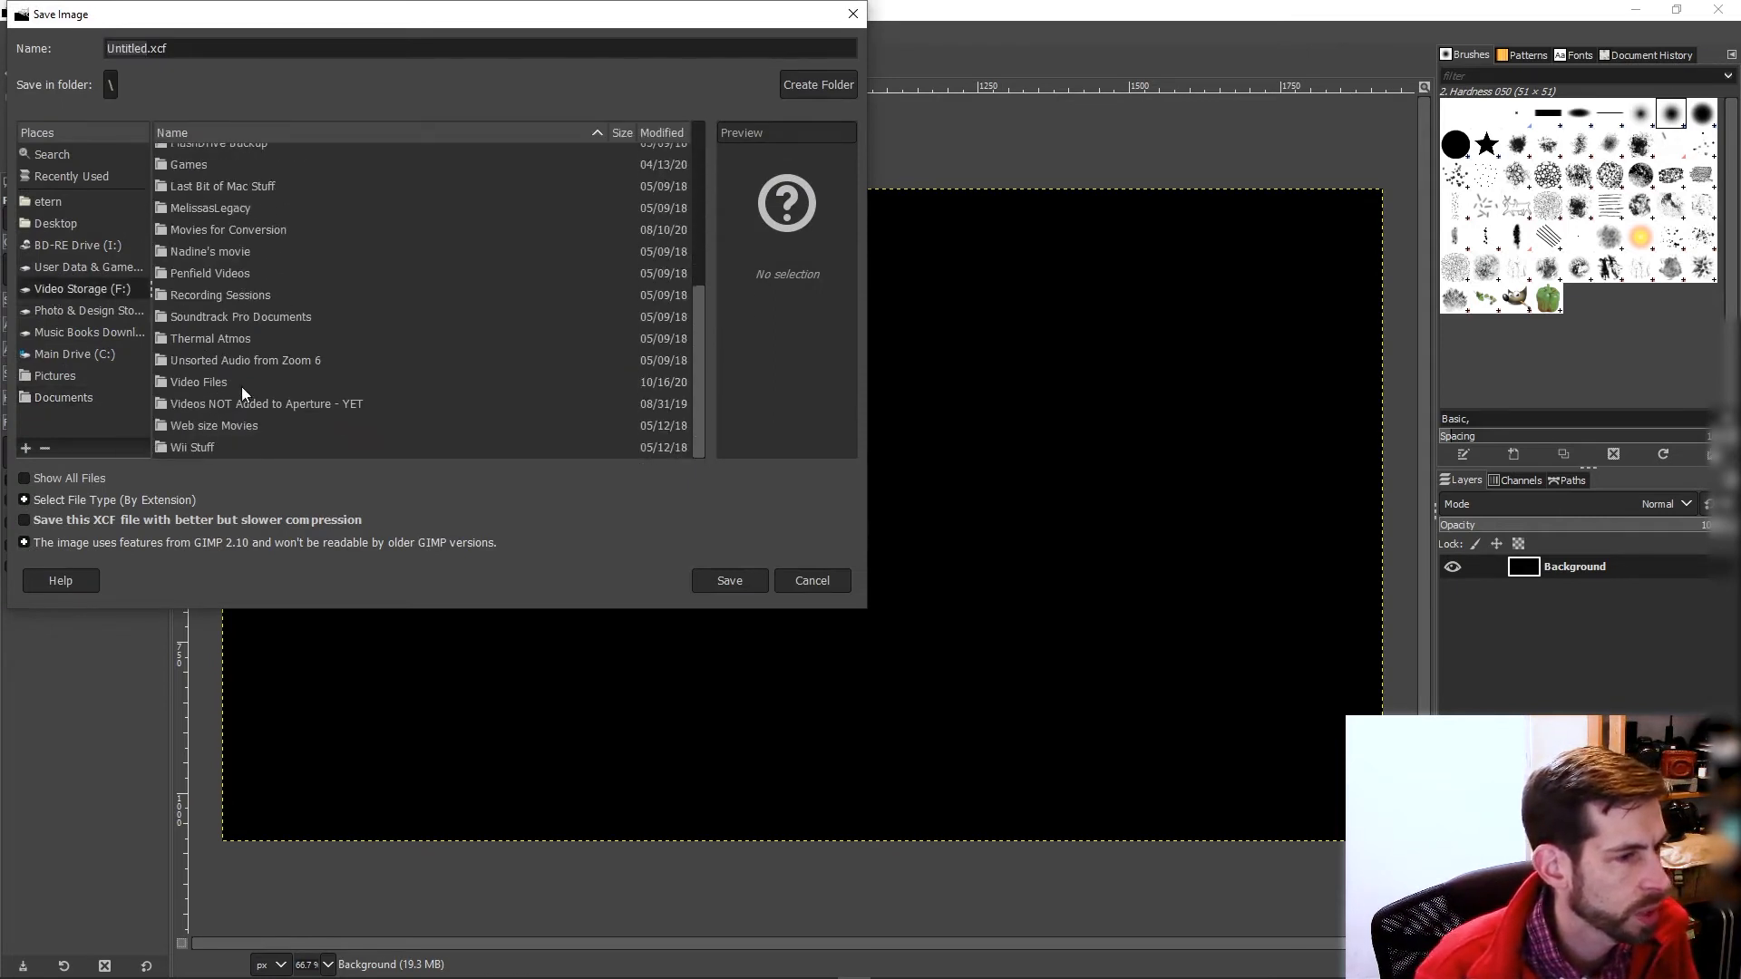
double_click(242, 388)
double_click(214, 177)
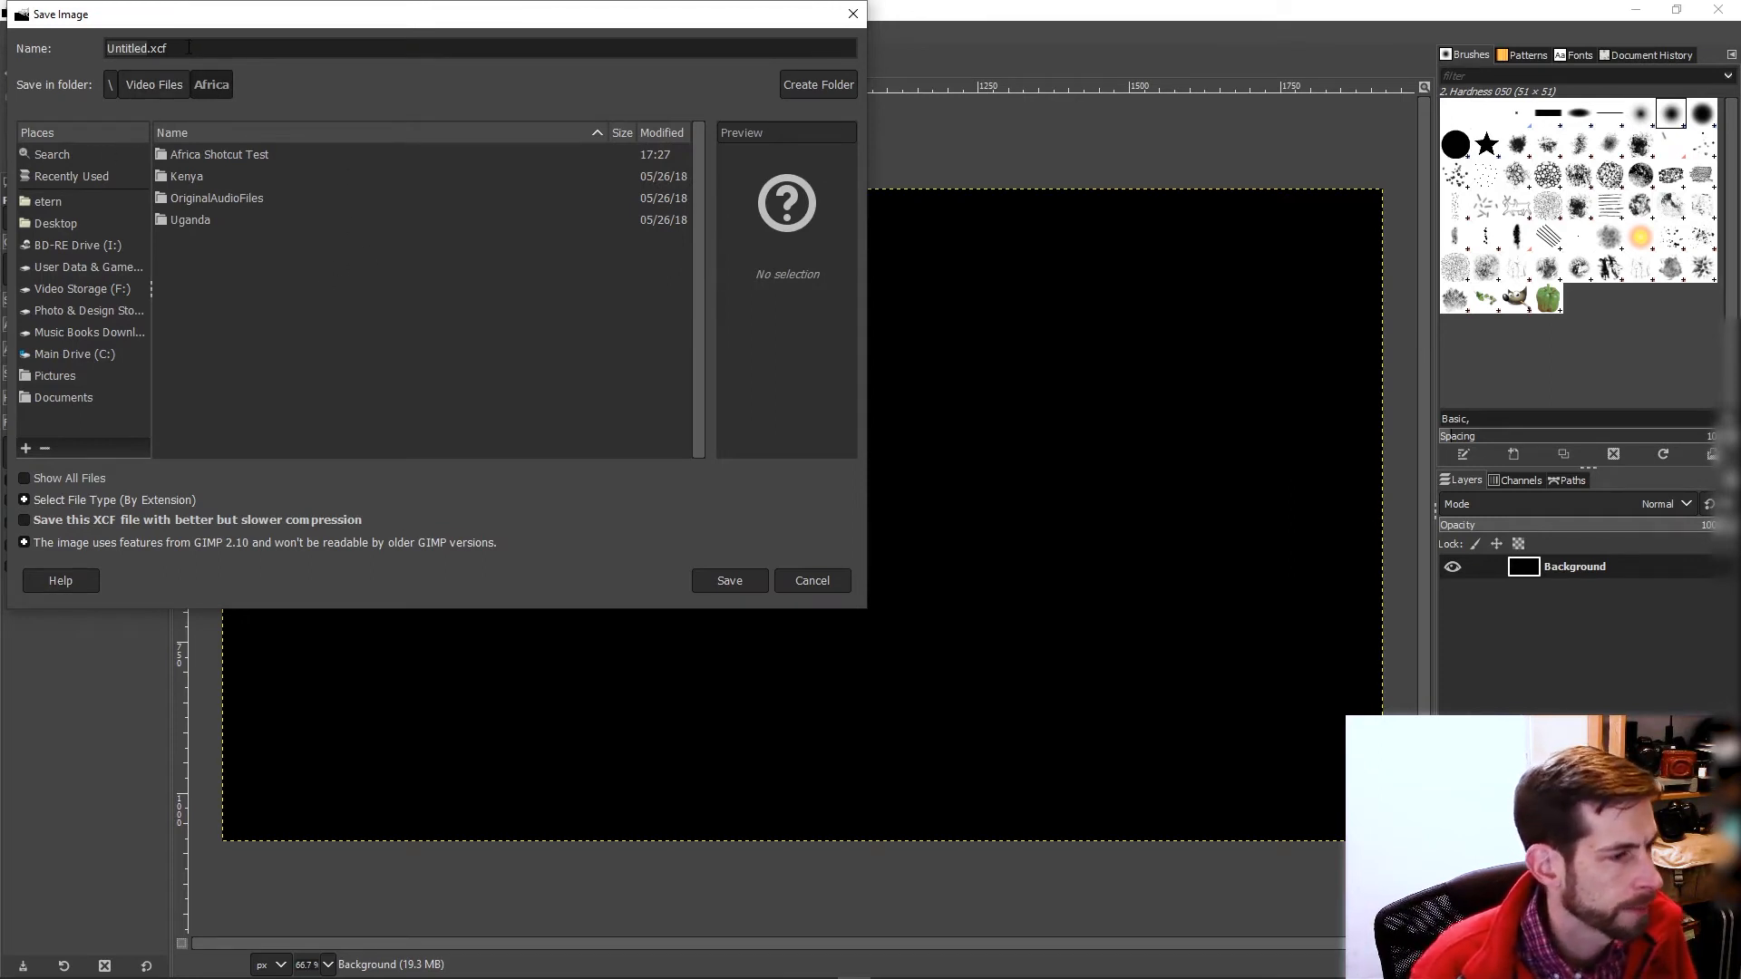
click(77, 478)
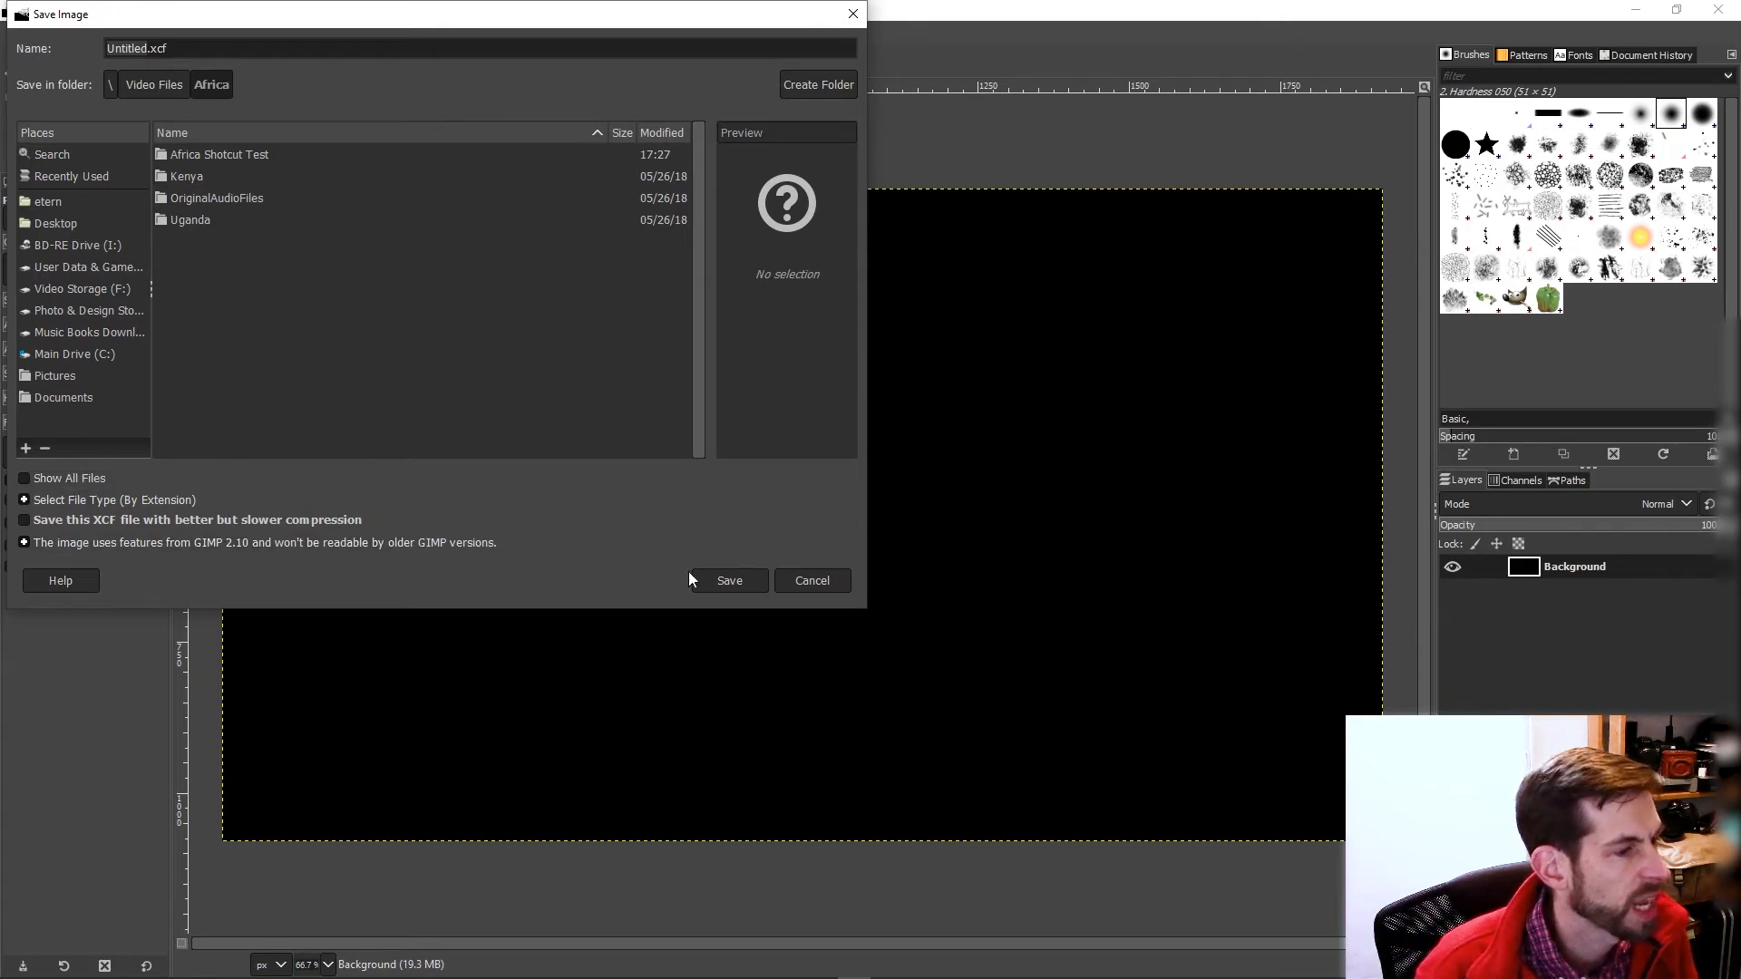
click(813, 581)
Start exporting the black image and choose the Video Files\Africa folder on Video Storage (F:) as the destination.
click(16, 33)
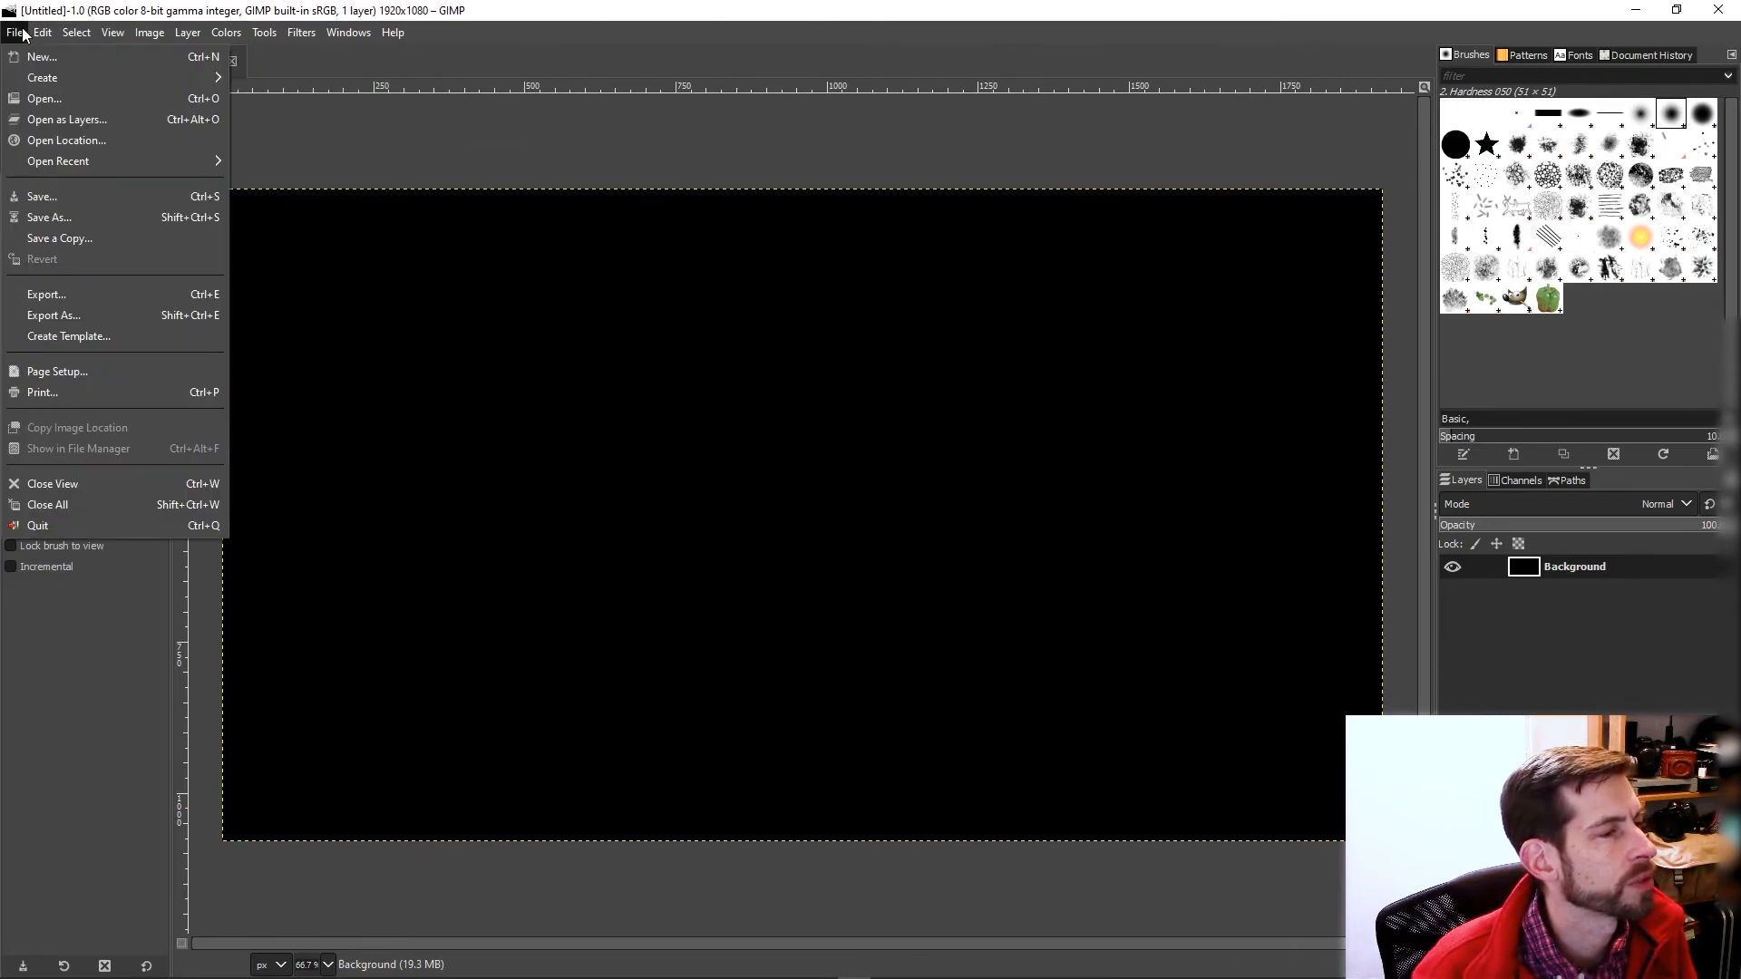
click(62, 315)
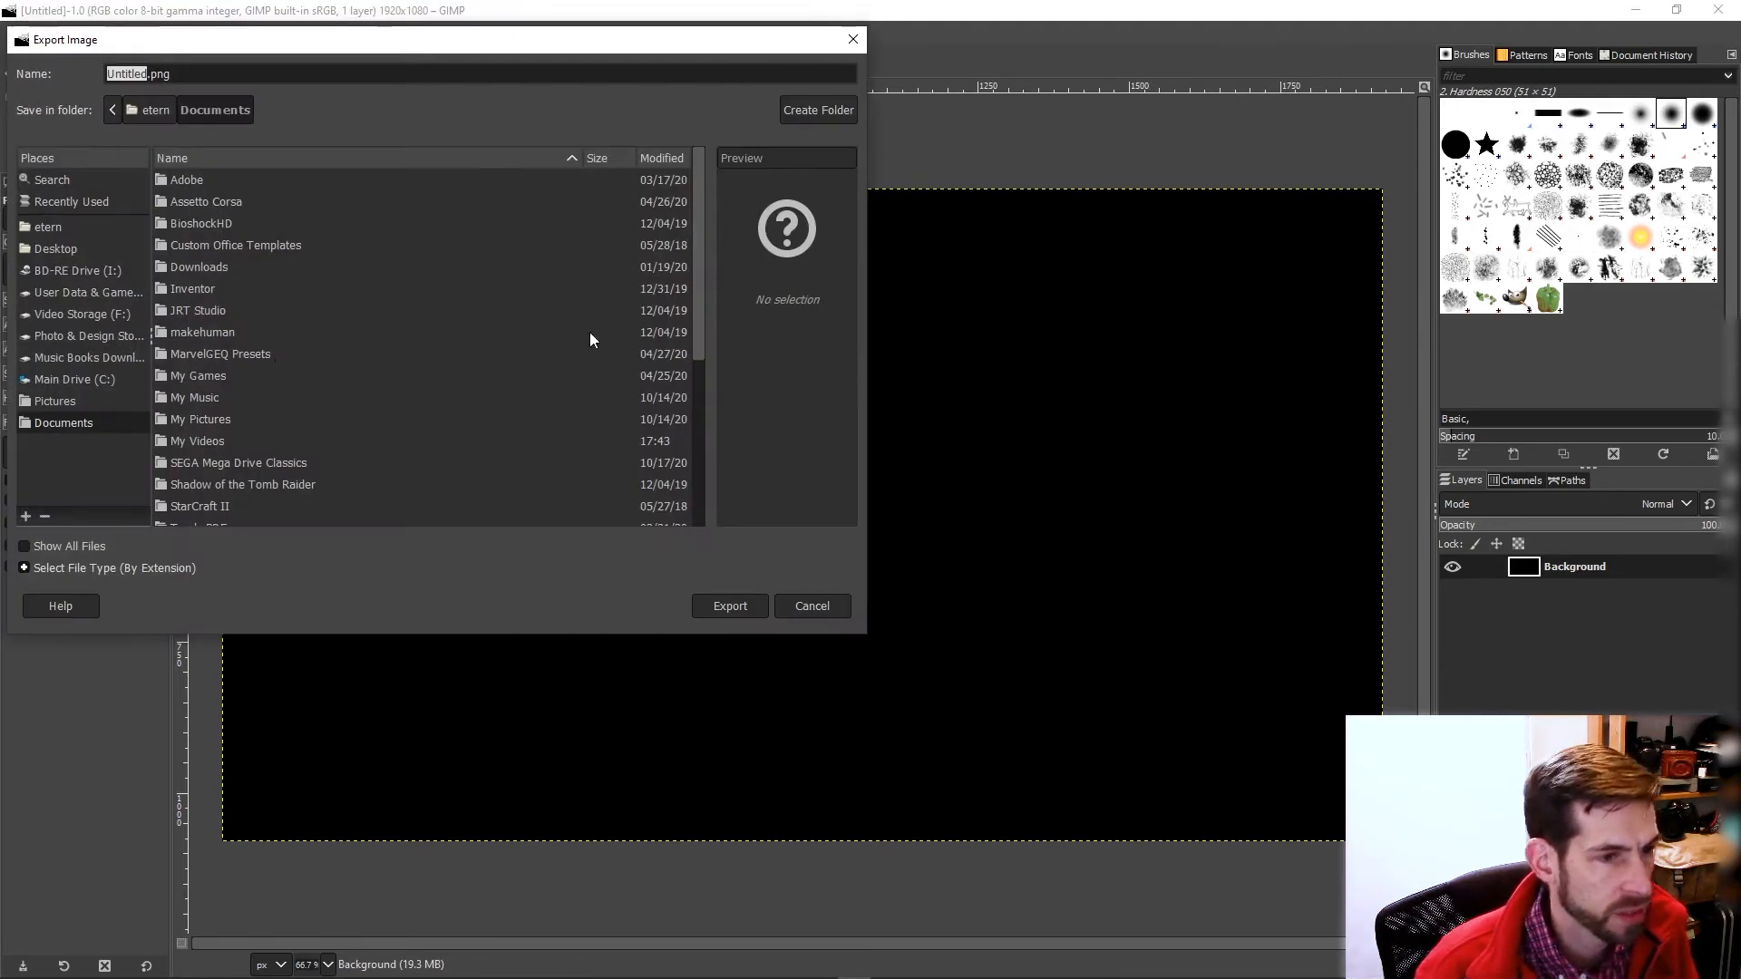
drag(436, 51, 657, 95)
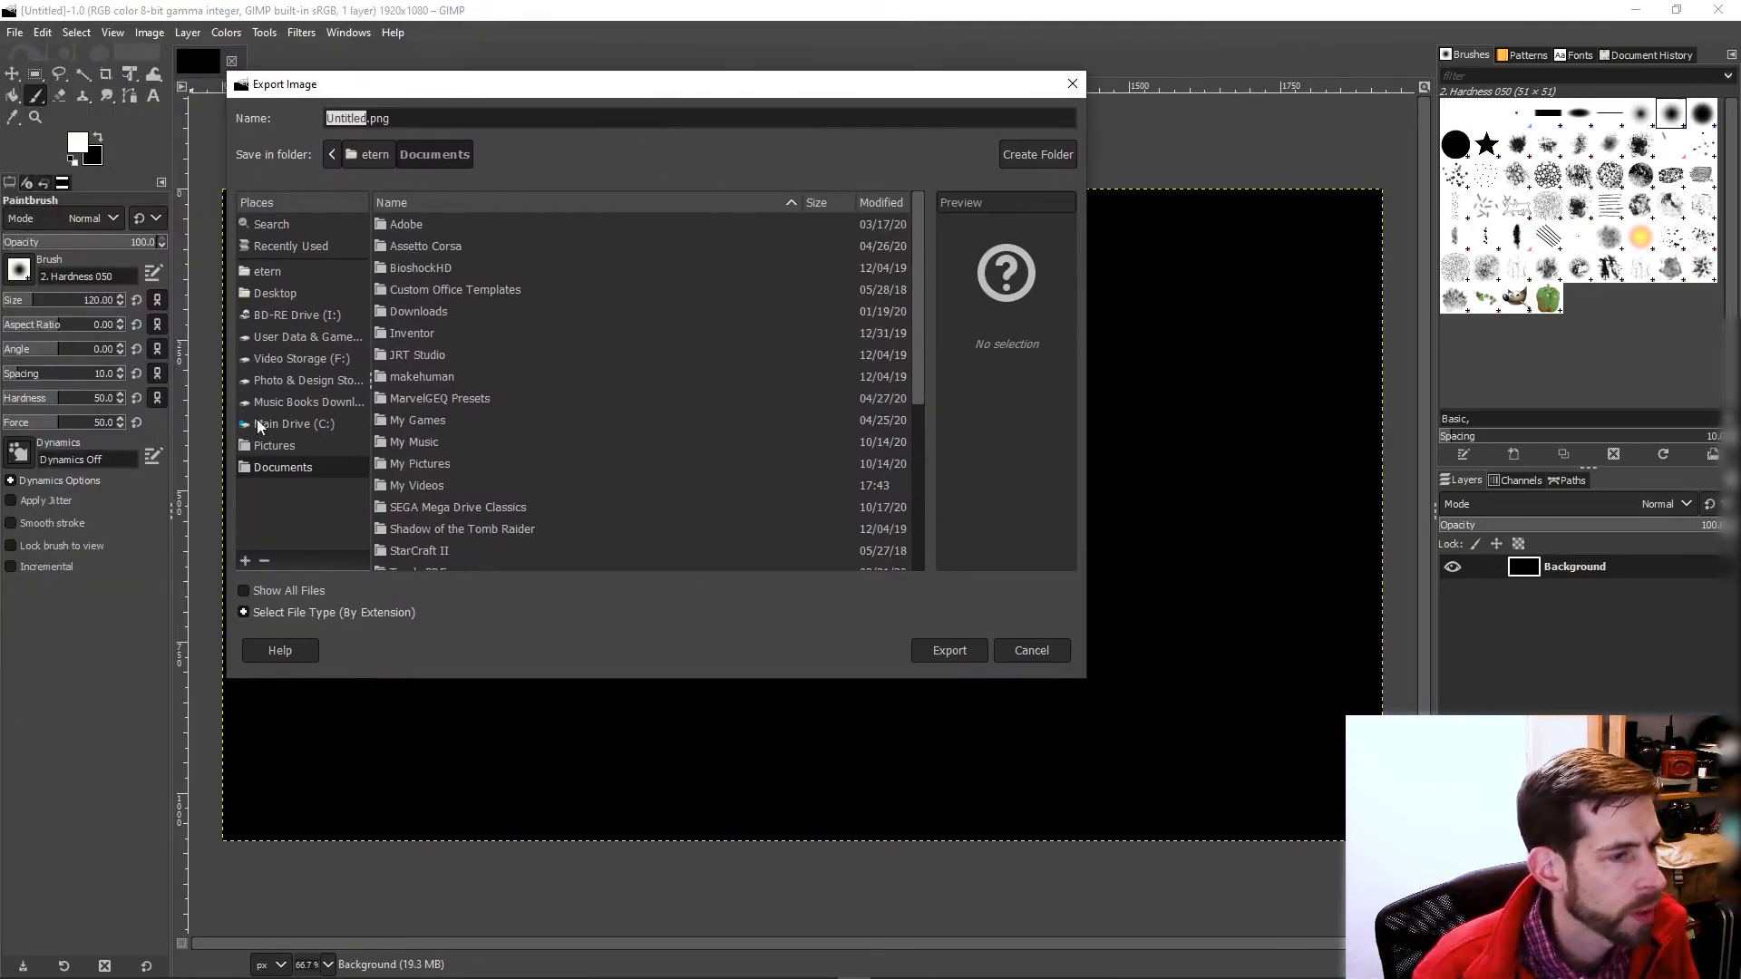
click(283, 364)
scroll(444, 322, down, 5)
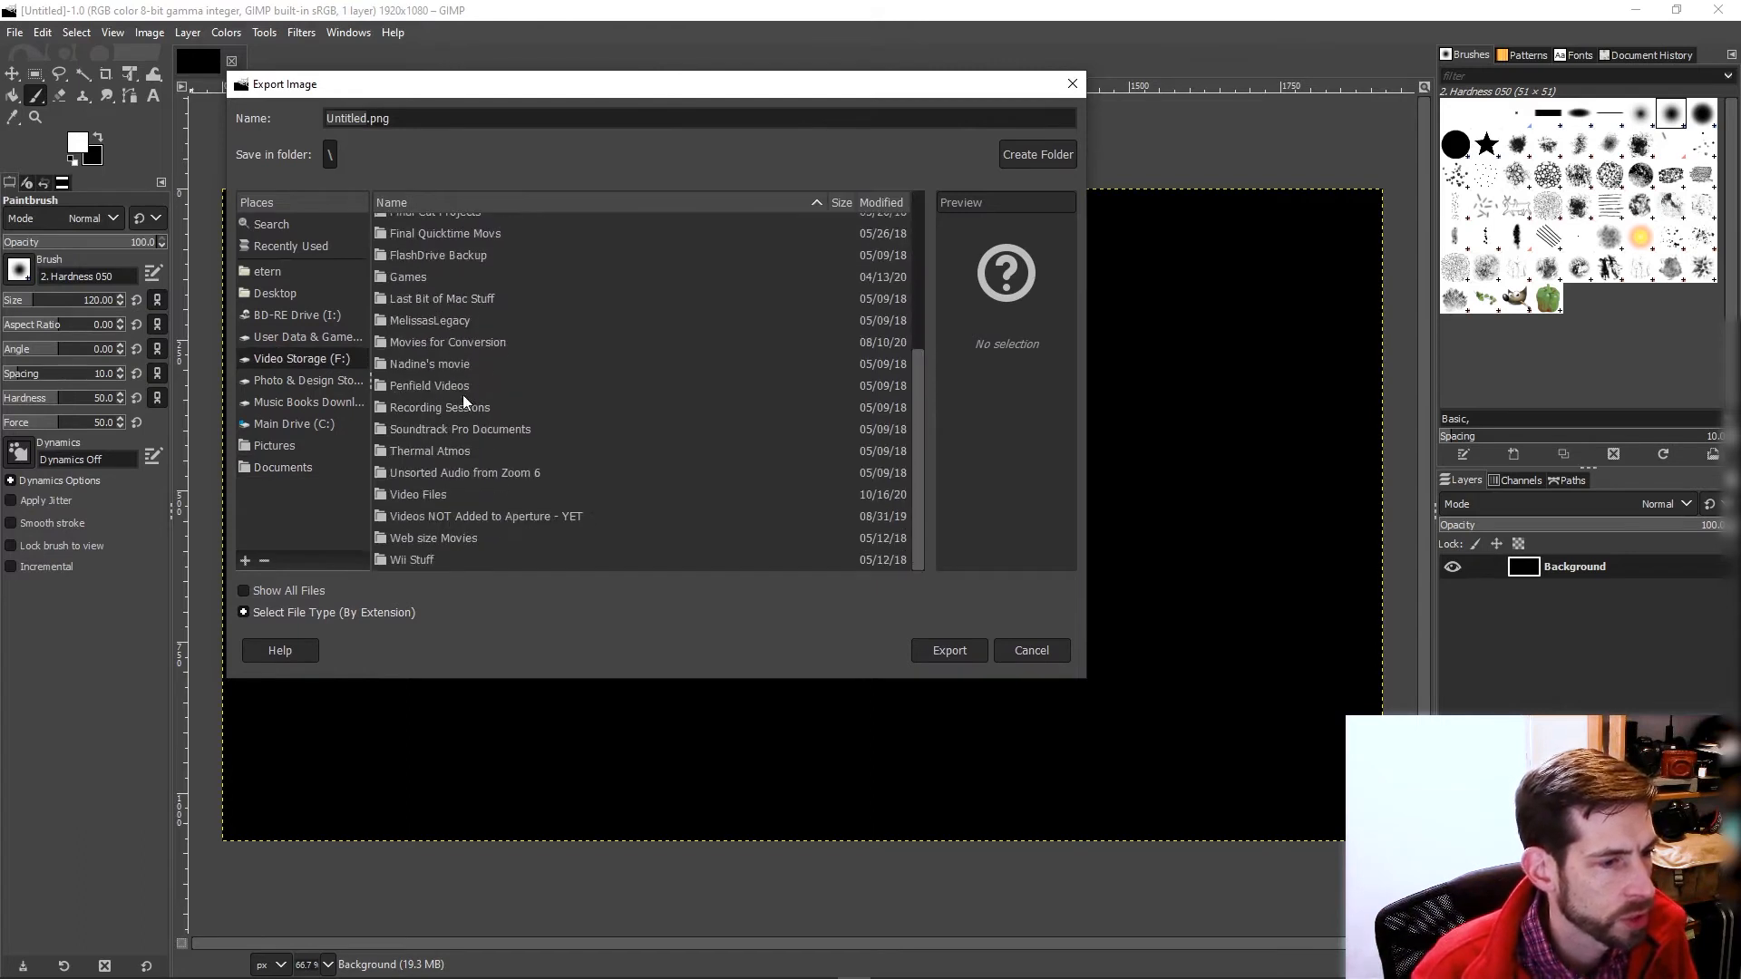
double_click(479, 495)
double_click(437, 250)
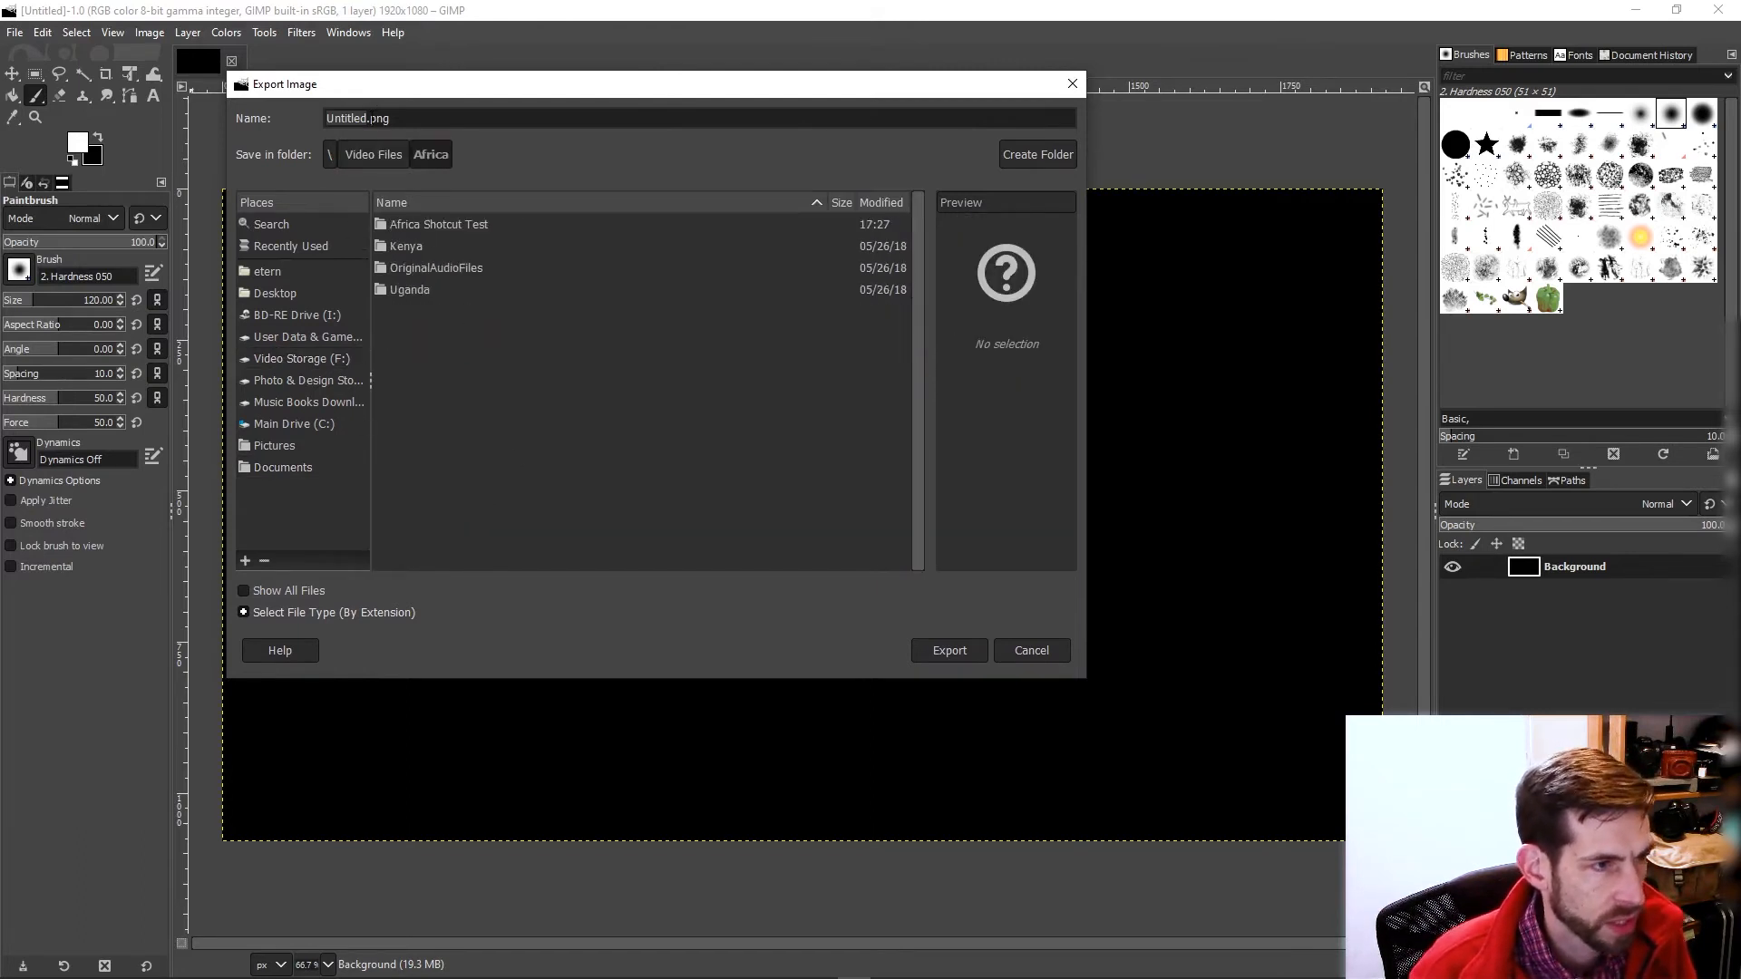
text(Black)
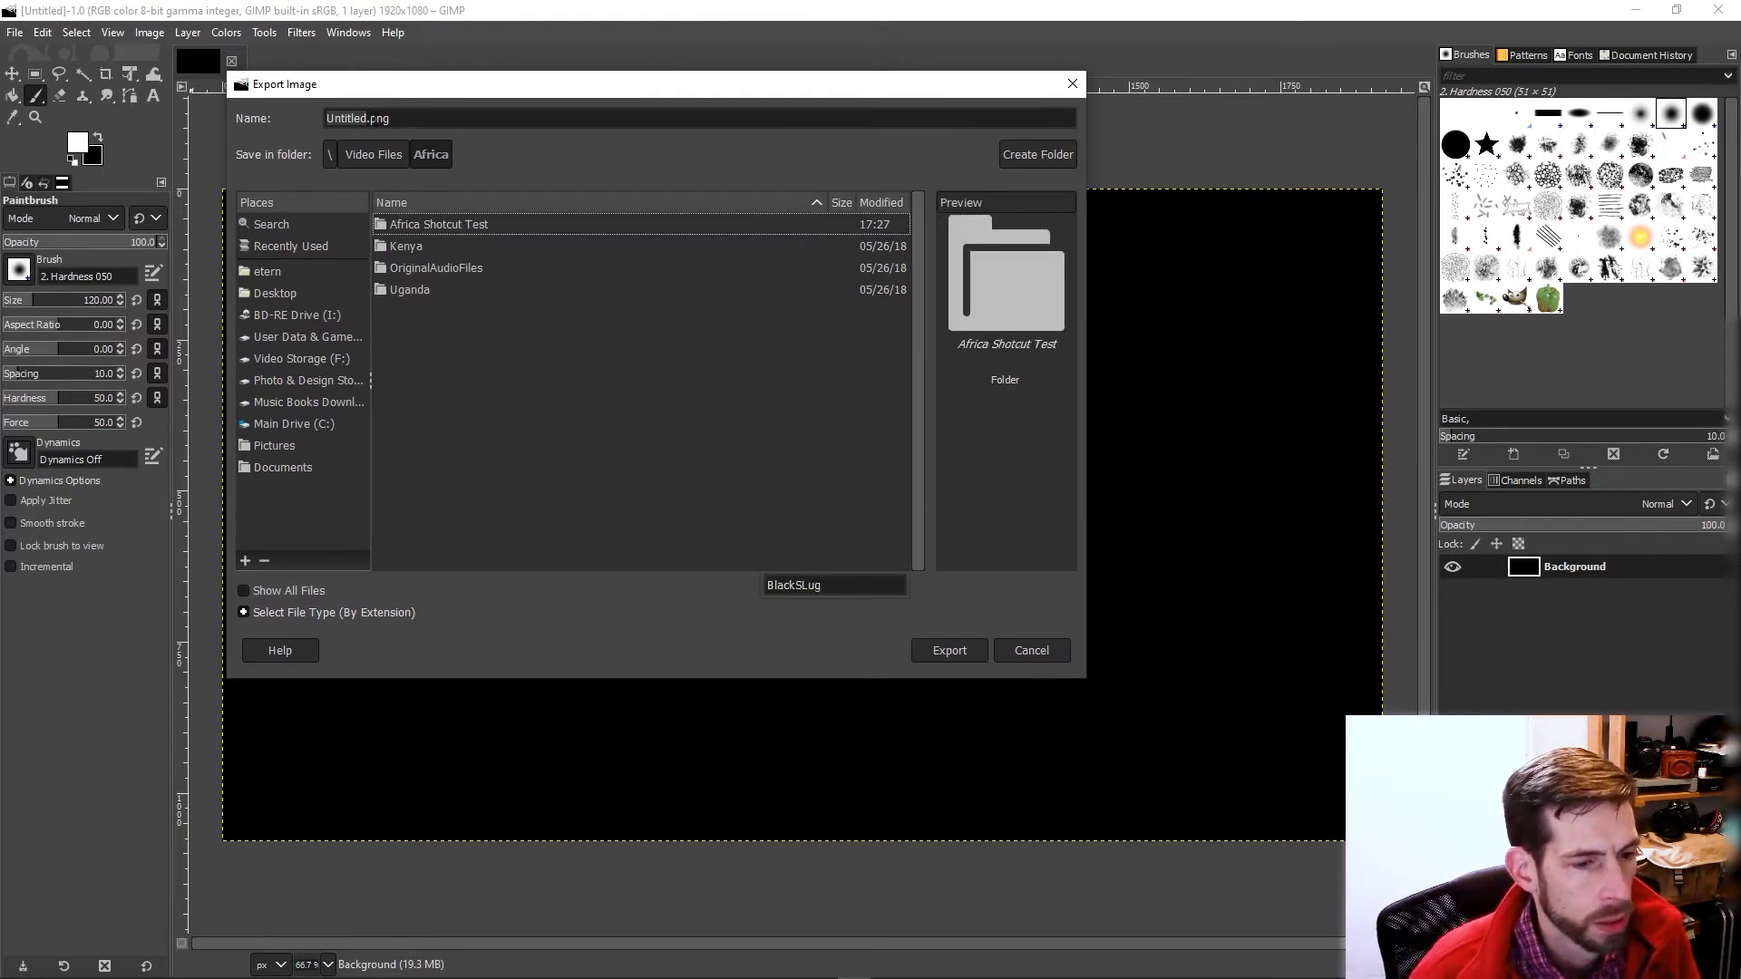
text(SLug)
key(BackSpace)
key(BackSpace)
key(BackSpace)
key(BackSpace)
key(BackSpace)
key(BackSpace)
key(BackSpace)
key(BackSpace)
key(BackSpace)
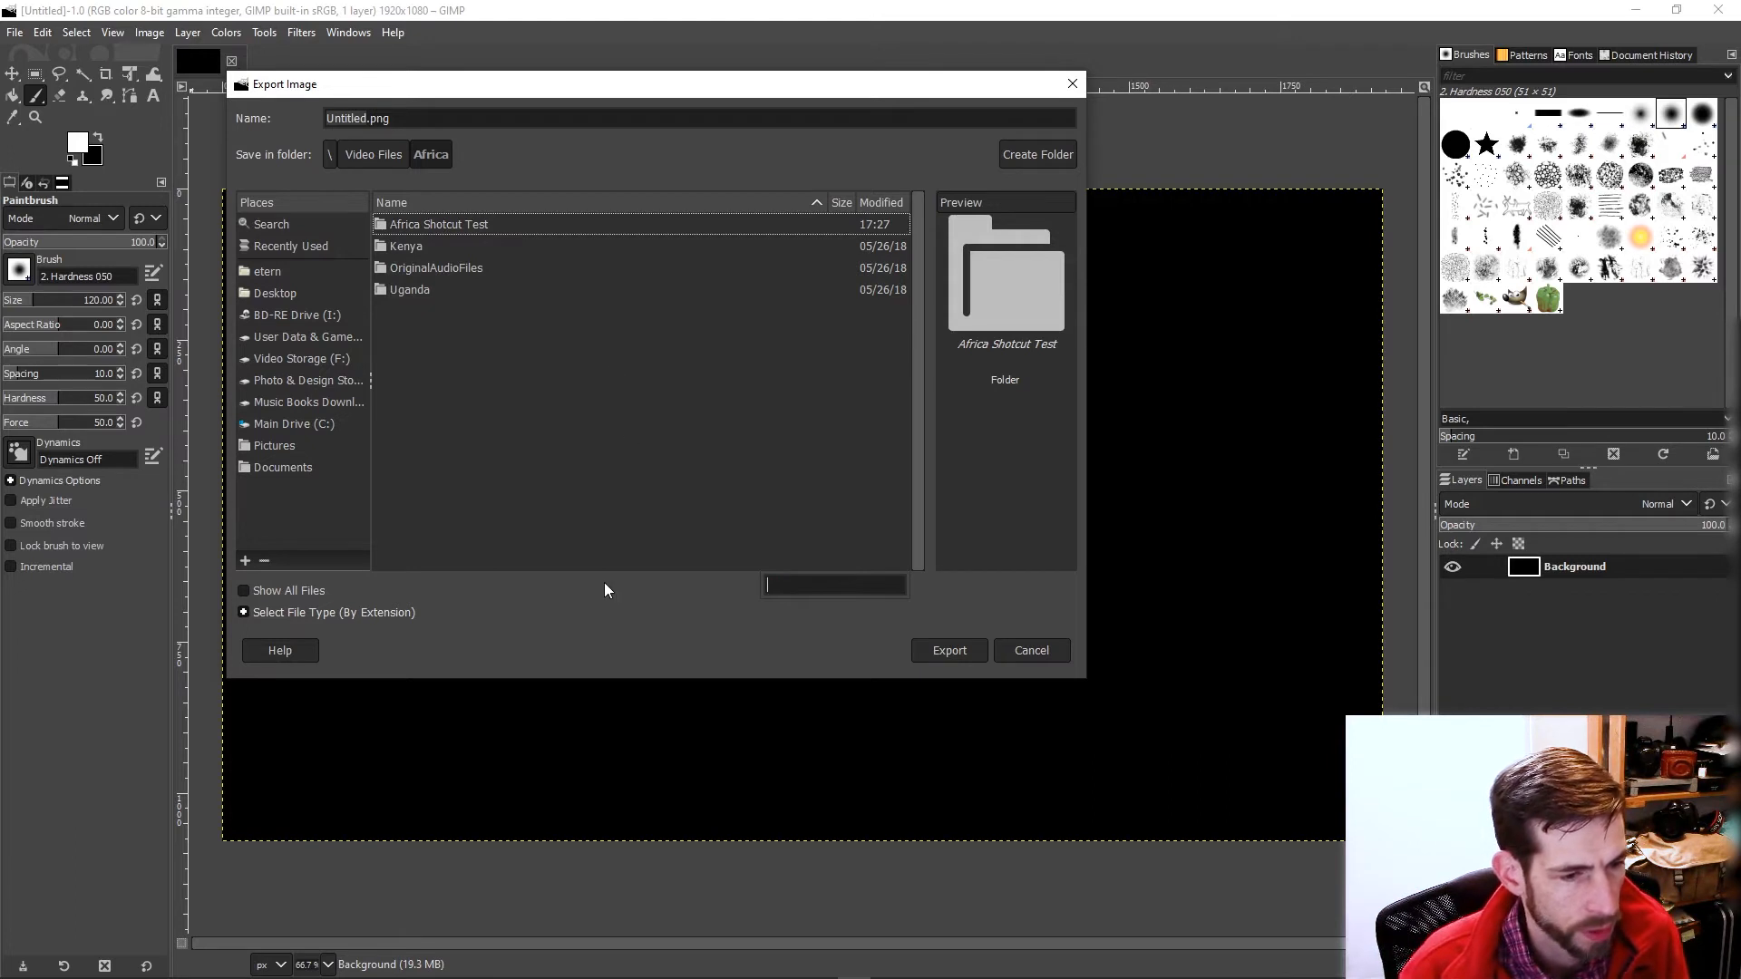
Export the image as BlackSlug.png with the default PNG options and bring the Africa folder window into view.
click(362, 119)
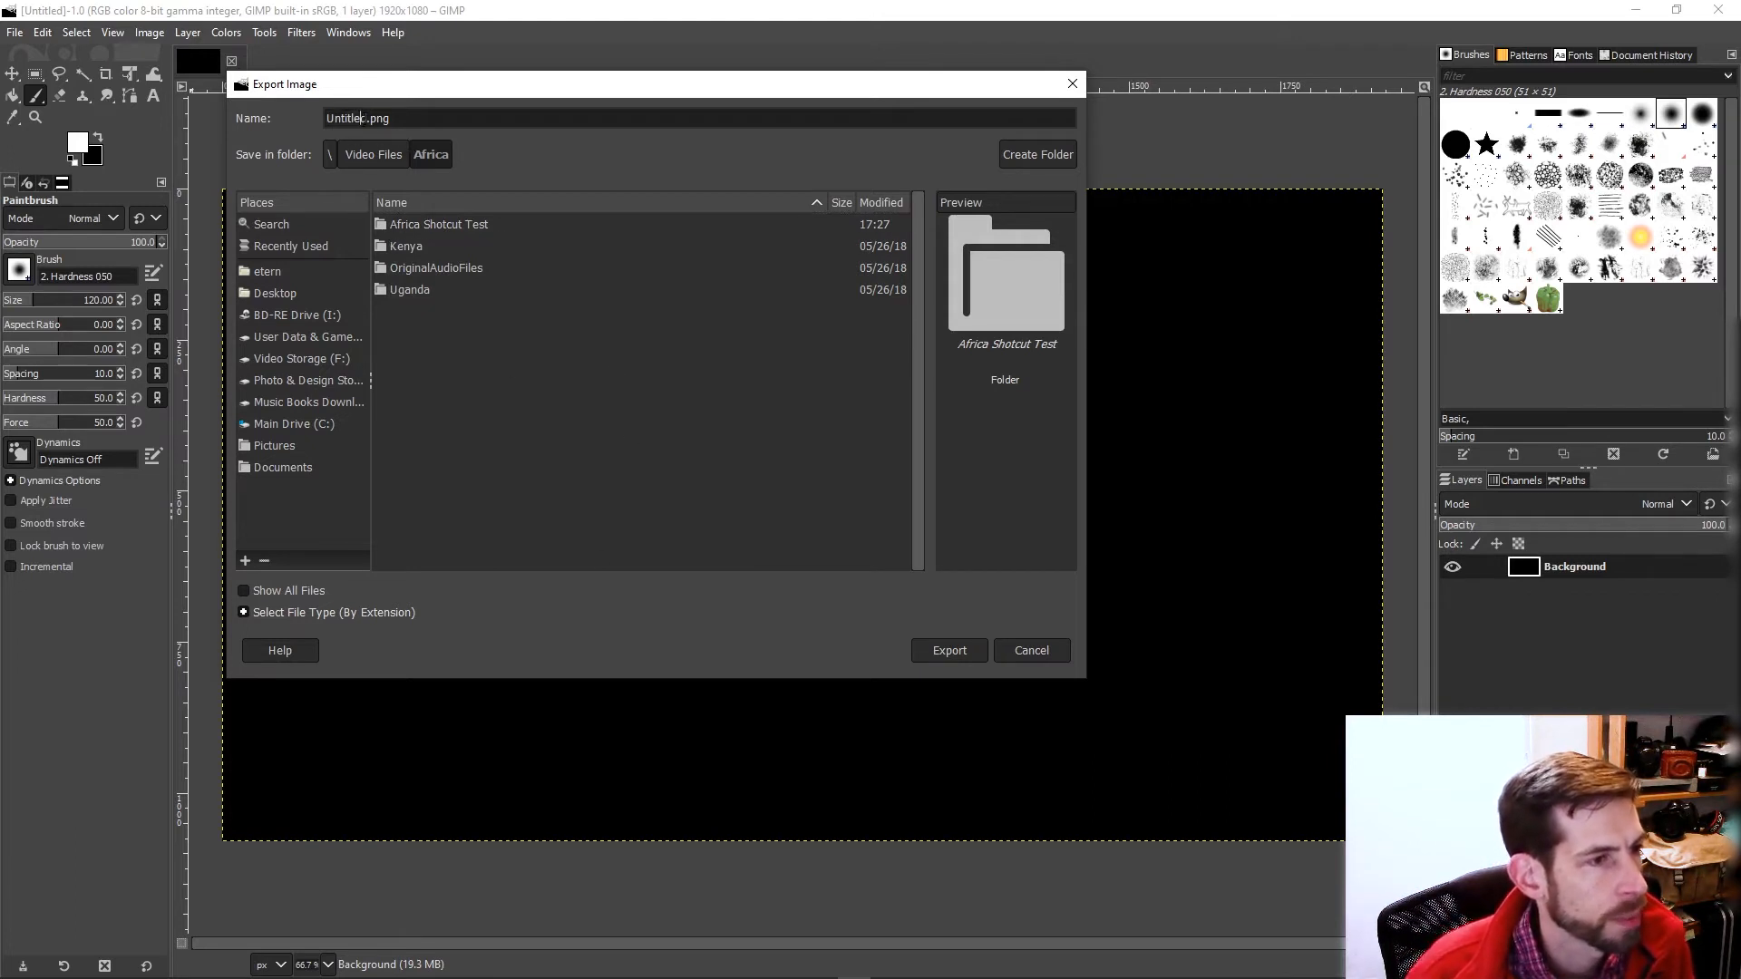
double_click(365, 119)
text(BlackSlug)
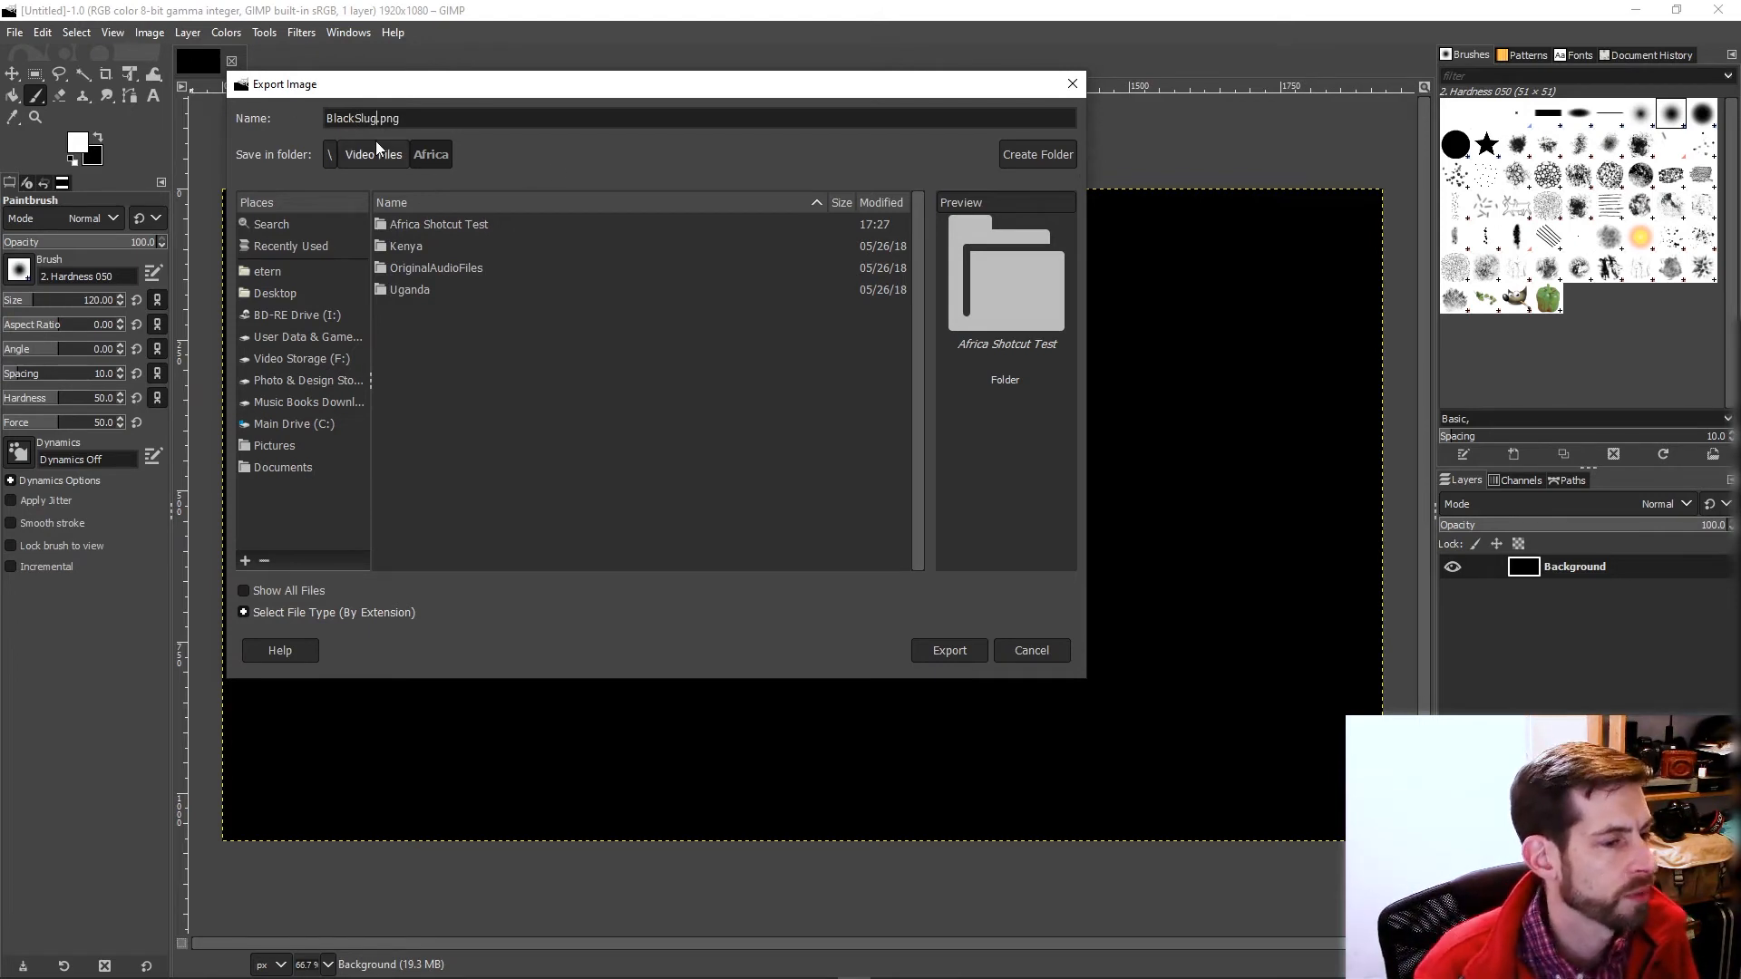
click(960, 655)
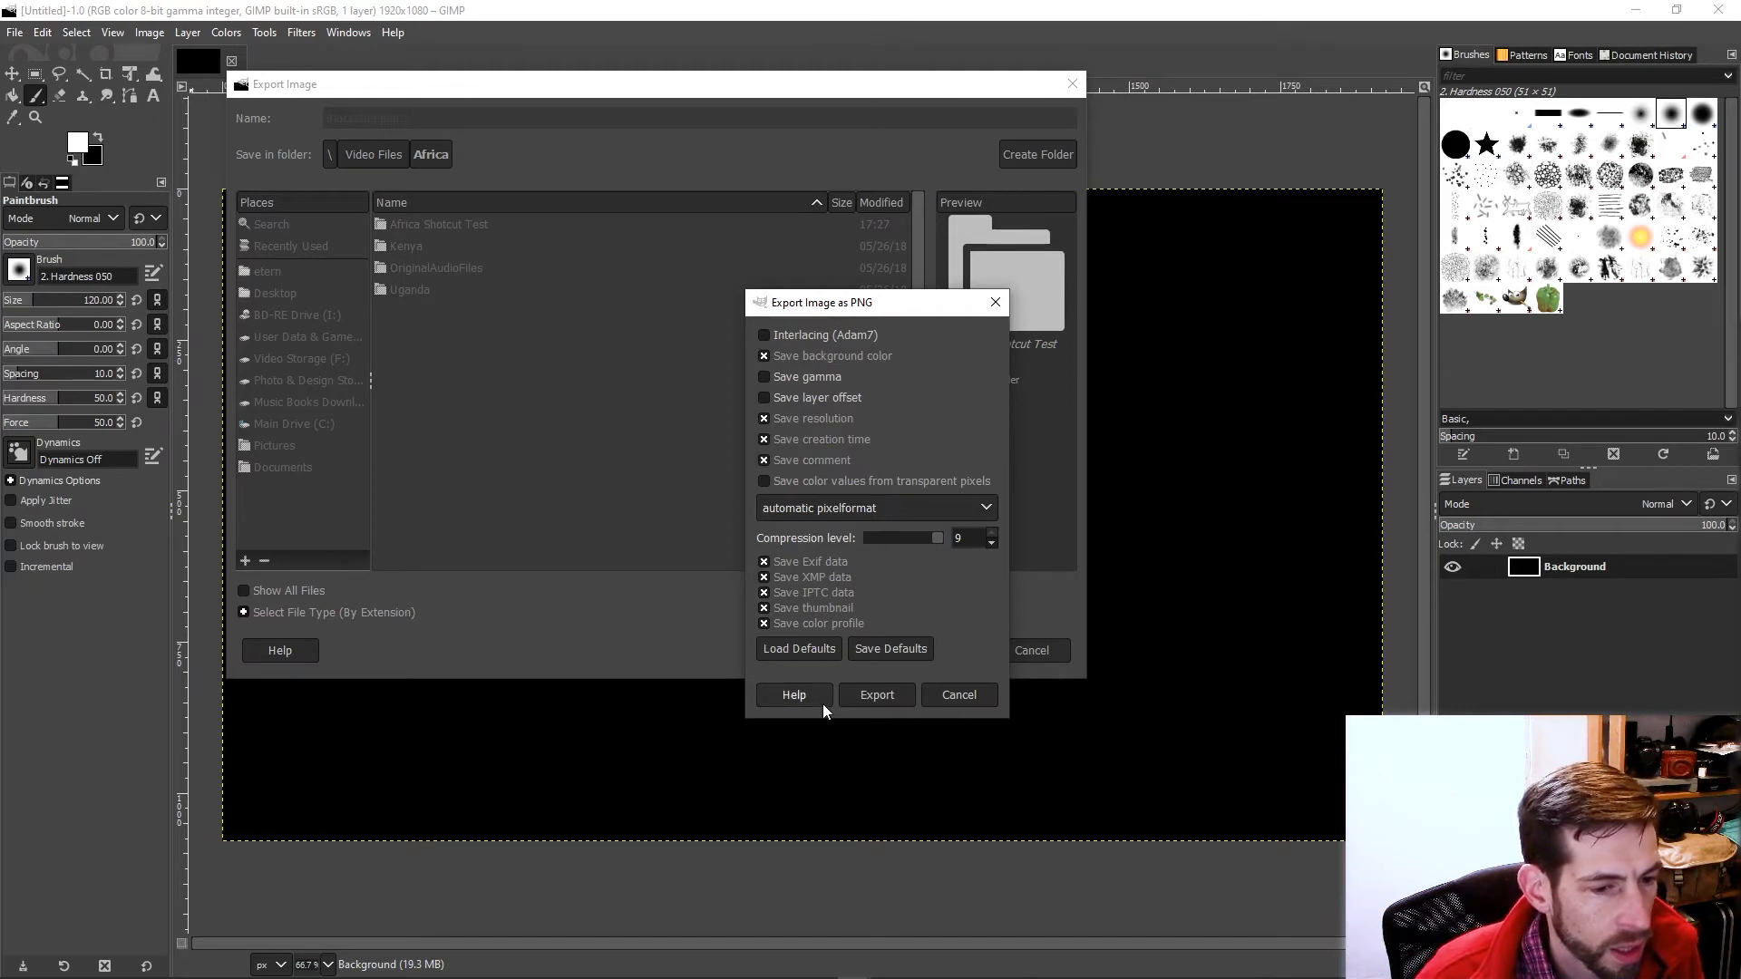
click(894, 693)
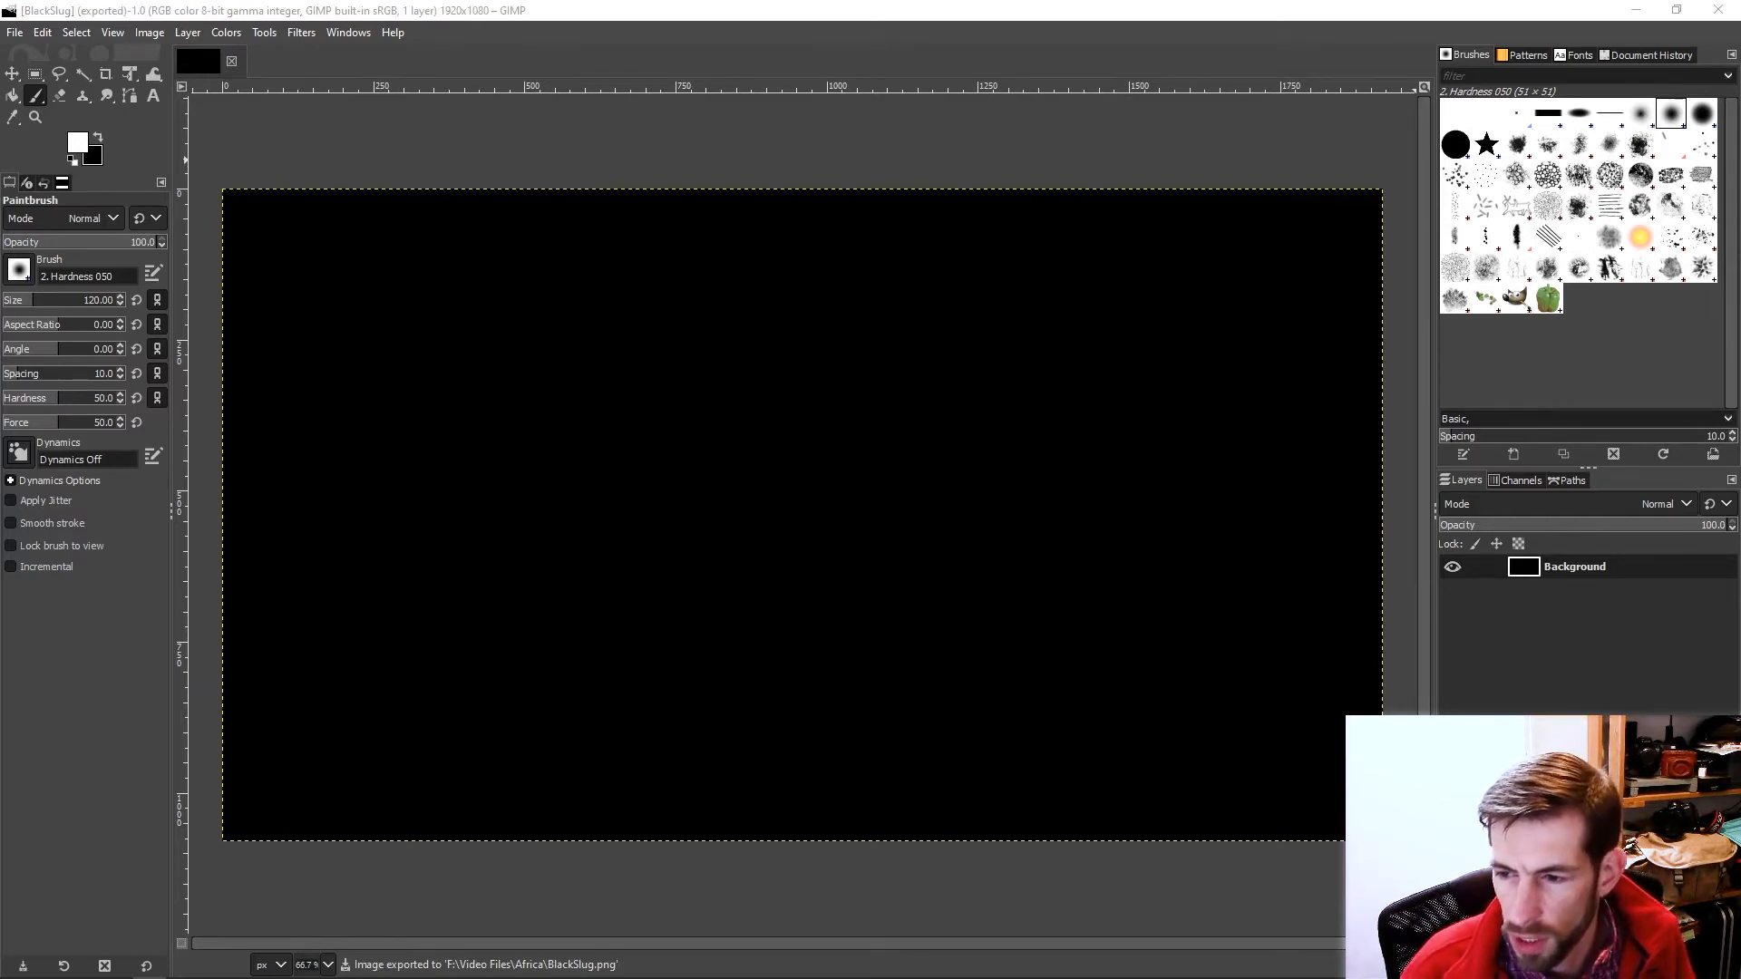
drag(1740, 205, 934, 245)
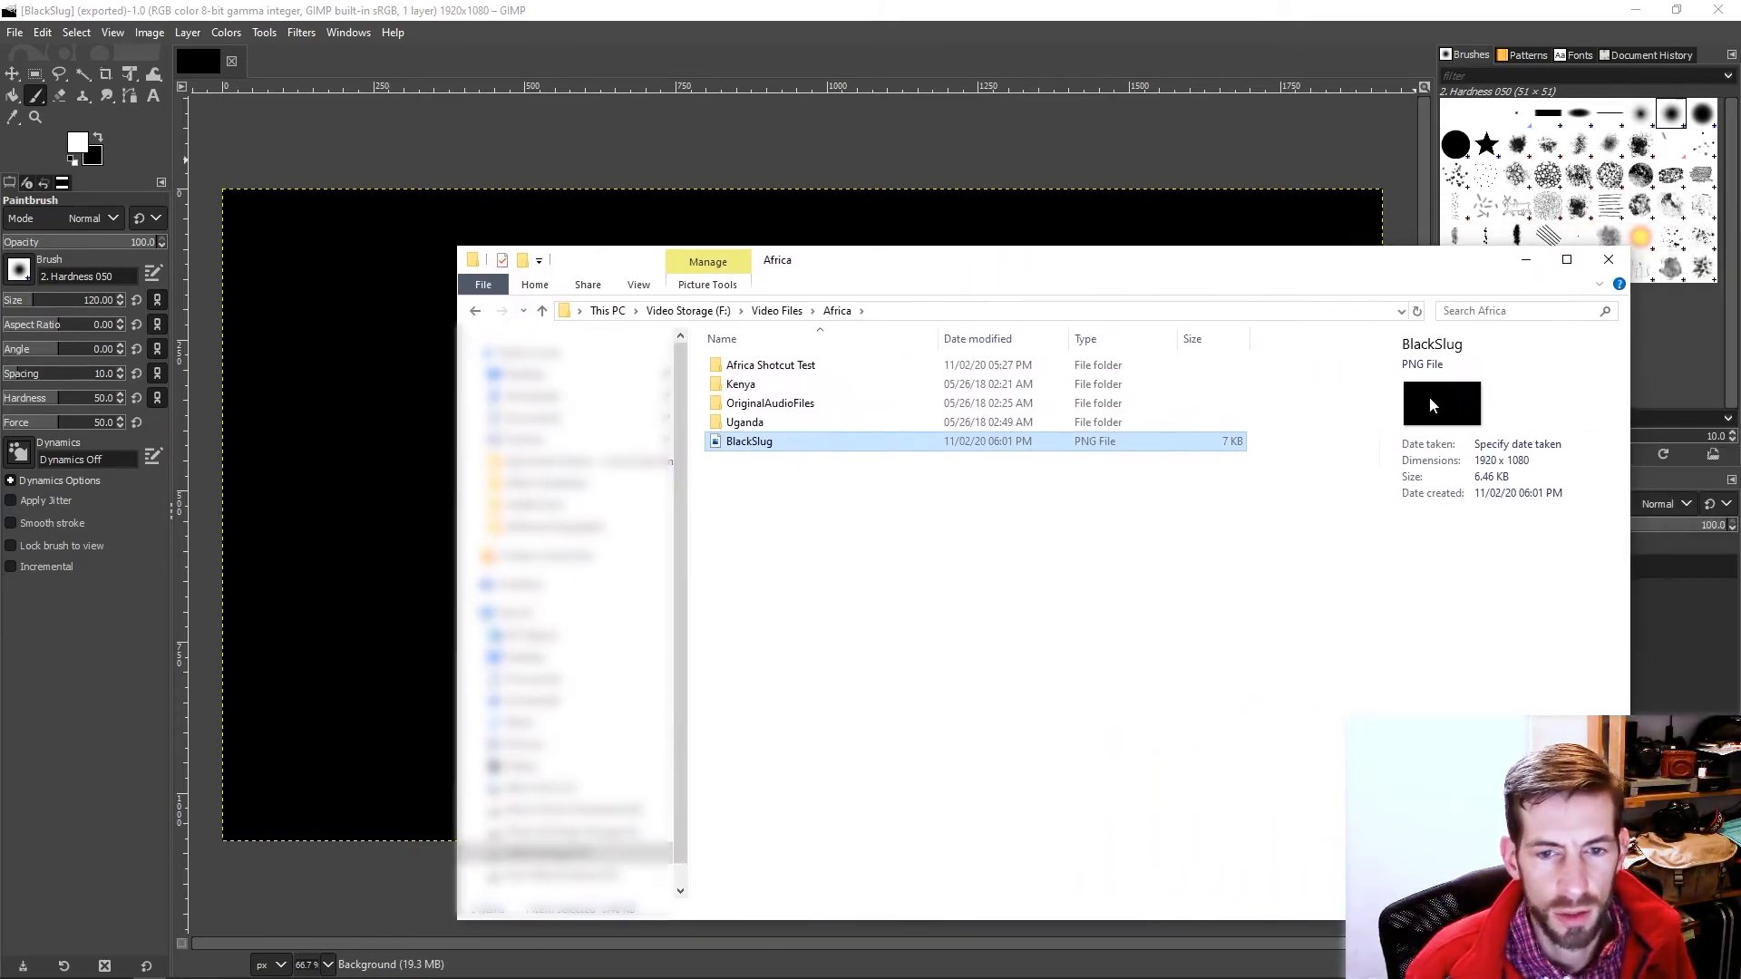
Change the foreground color to bright green (1fff00) and fill the black 1920 × 1080 image with it.
drag(1291, 272, 1740, 221)
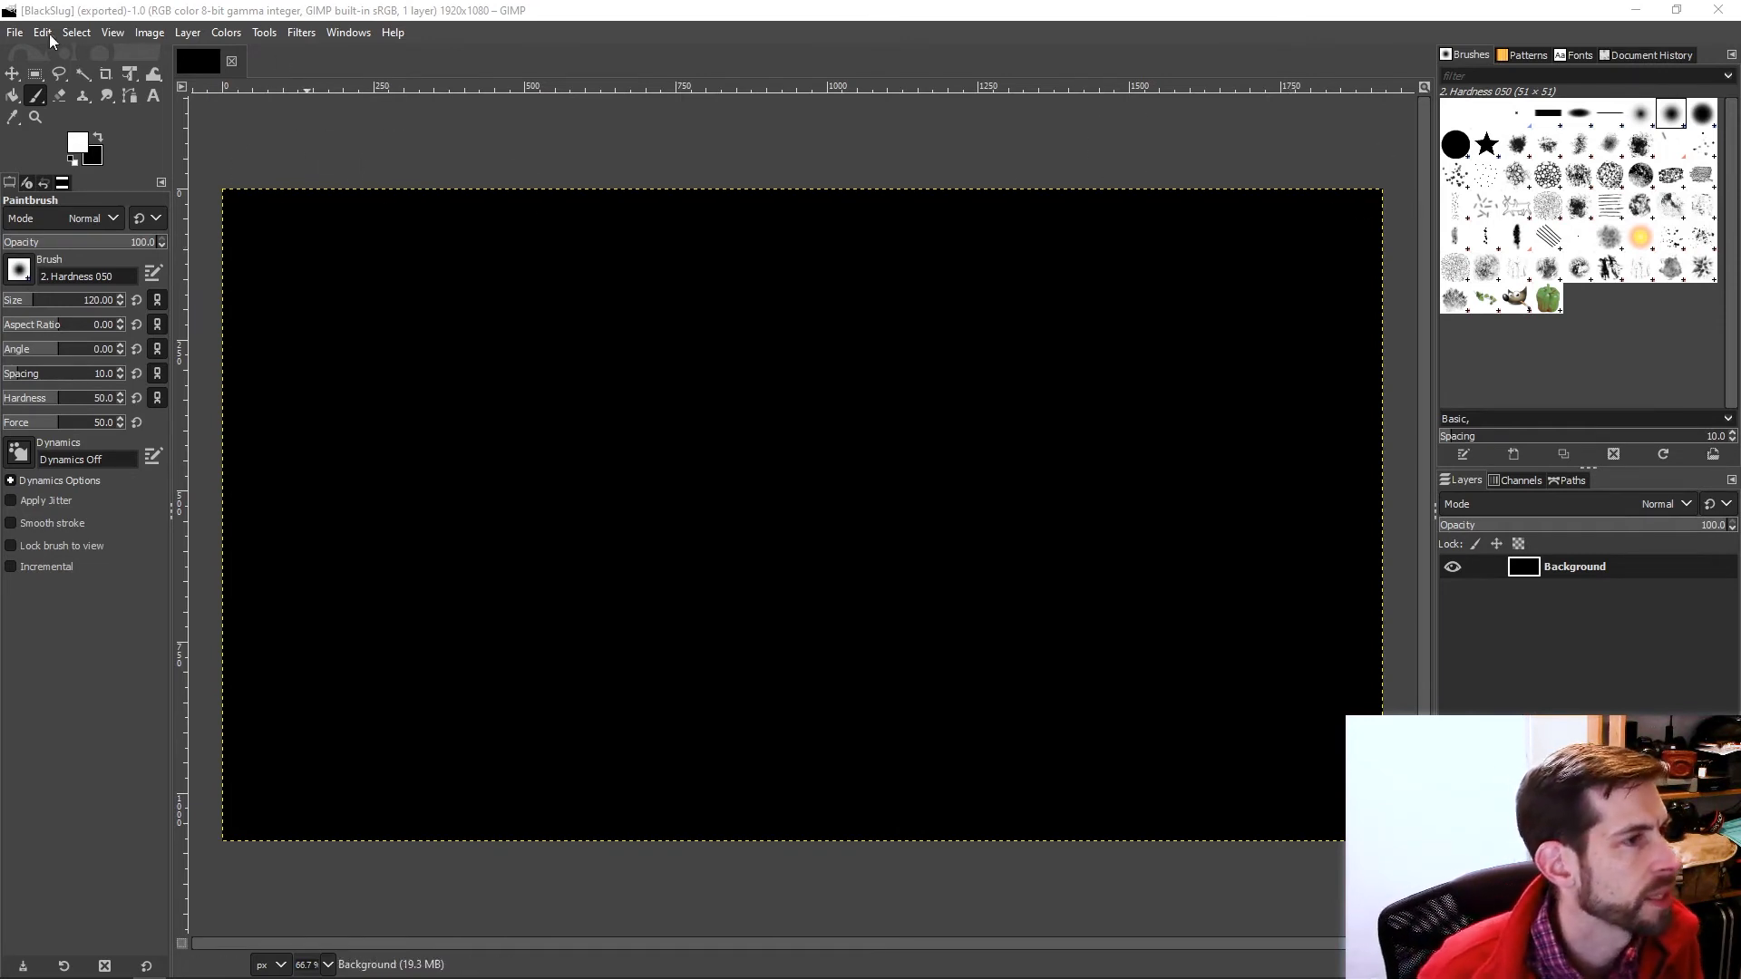
click(77, 142)
click(79, 141)
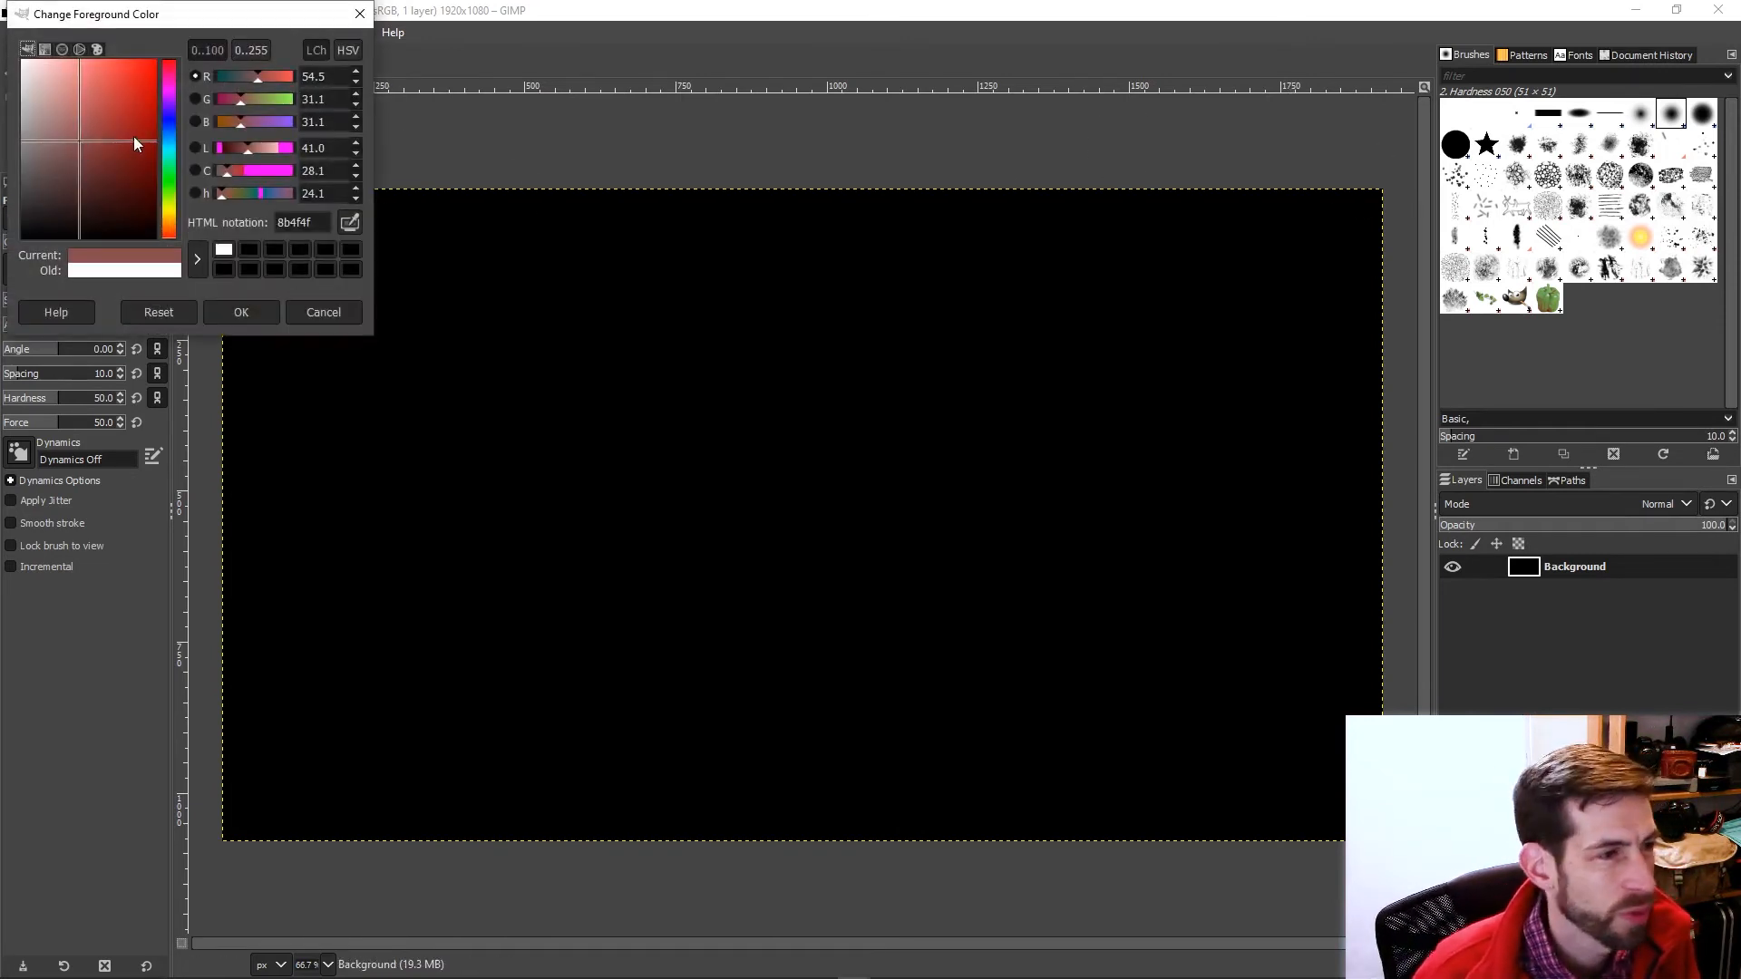
drag(236, 37, 877, 304)
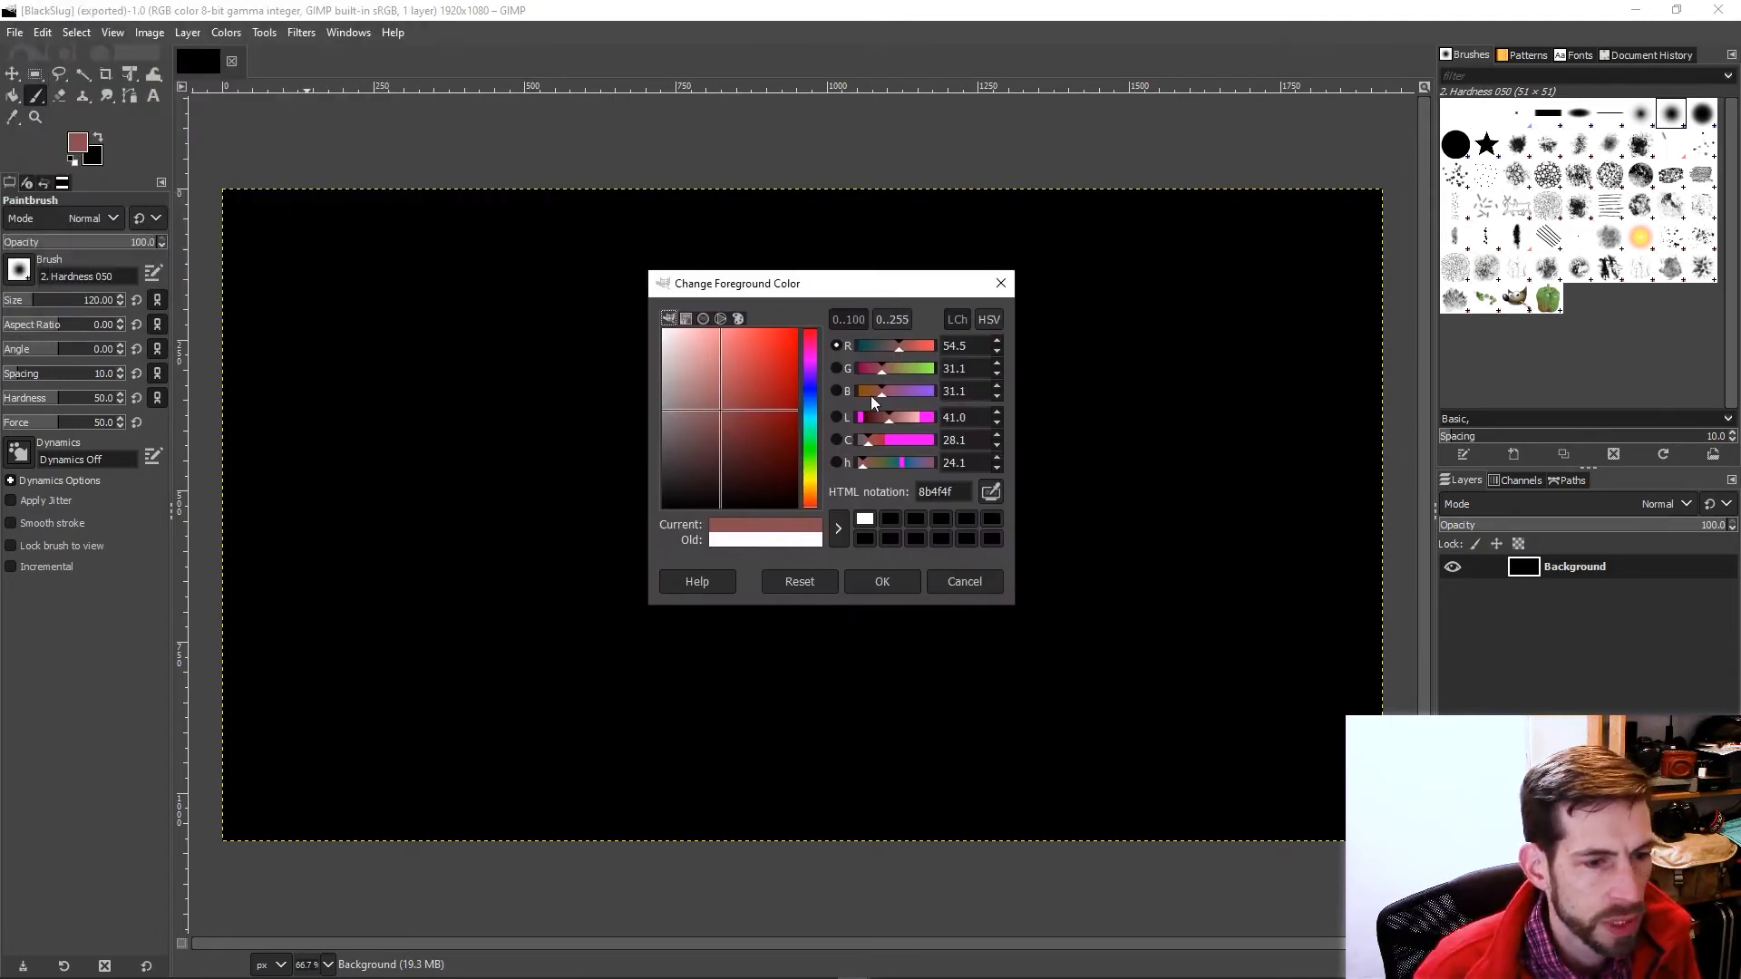
click(808, 451)
drag(769, 352, 798, 332)
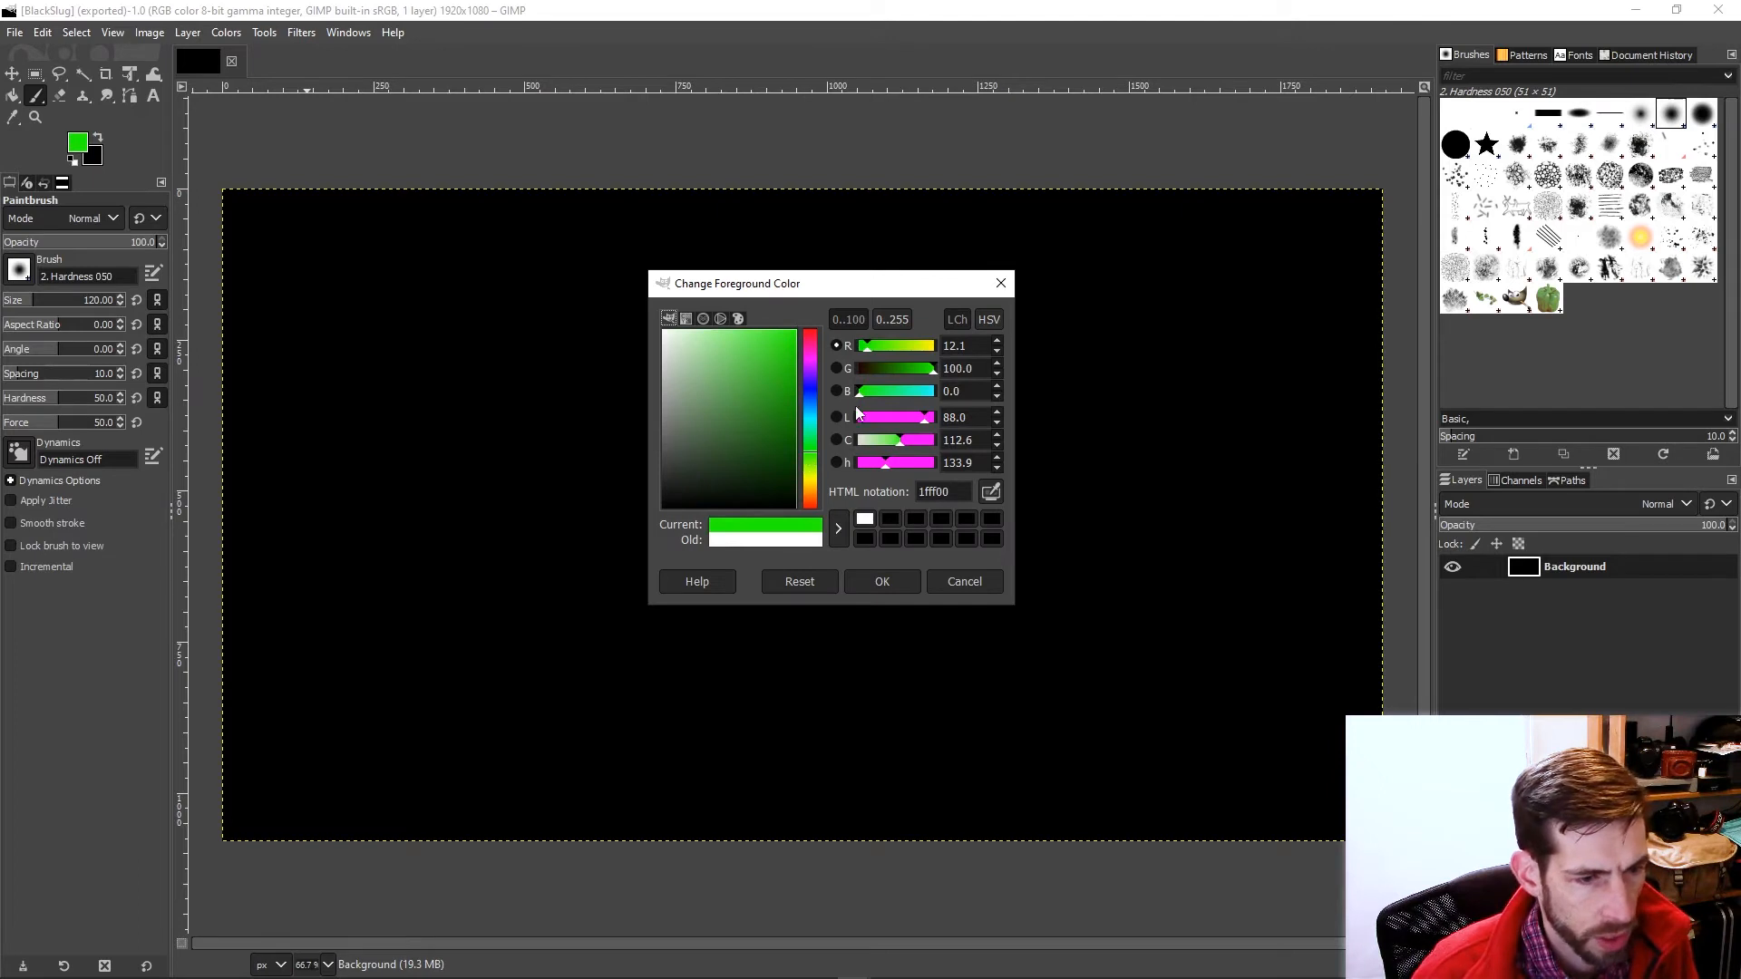
click(882, 584)
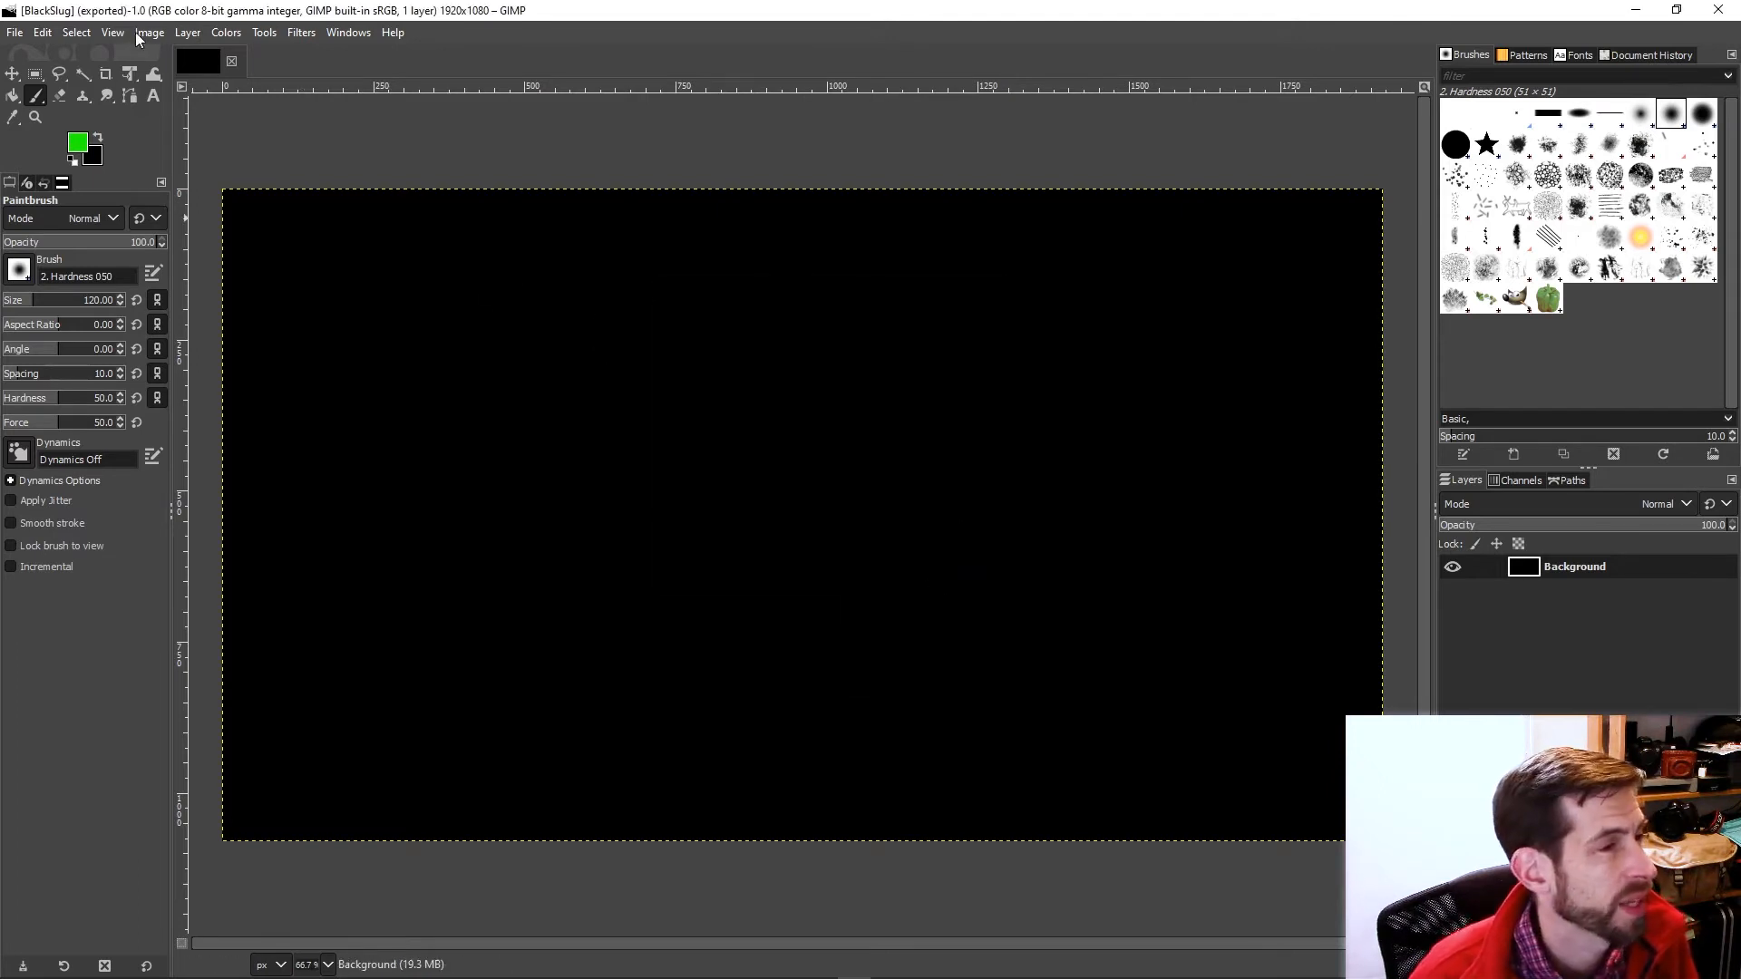
click(45, 32)
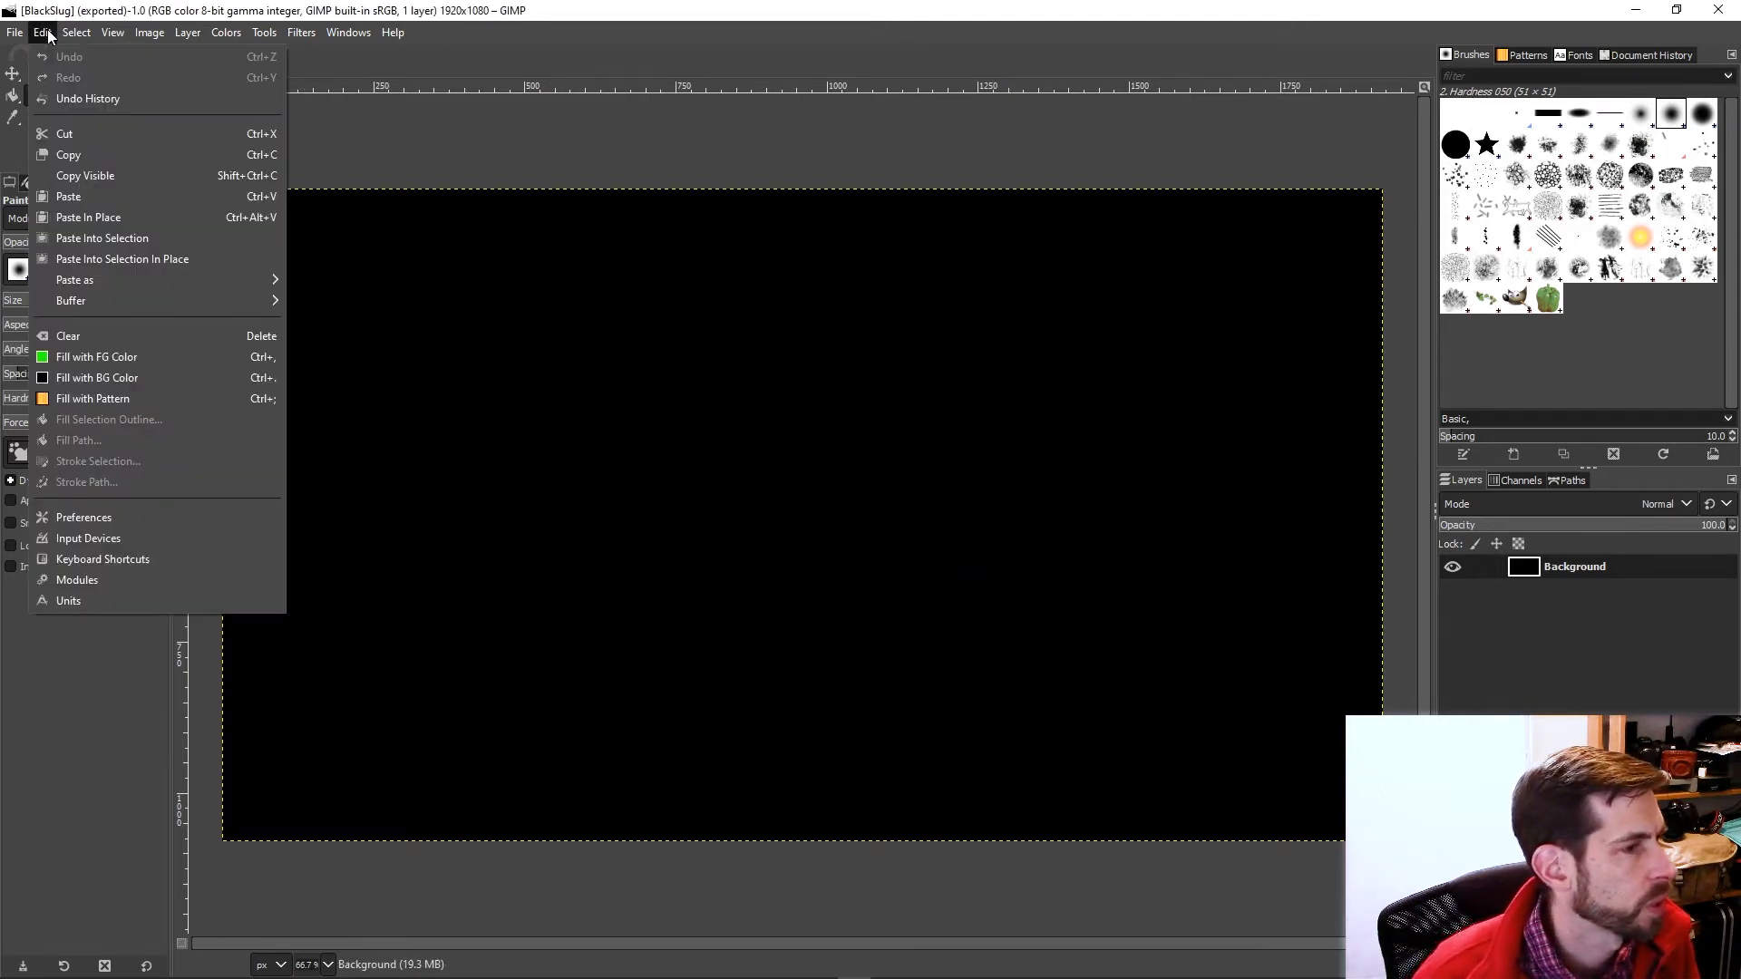
click(107, 357)
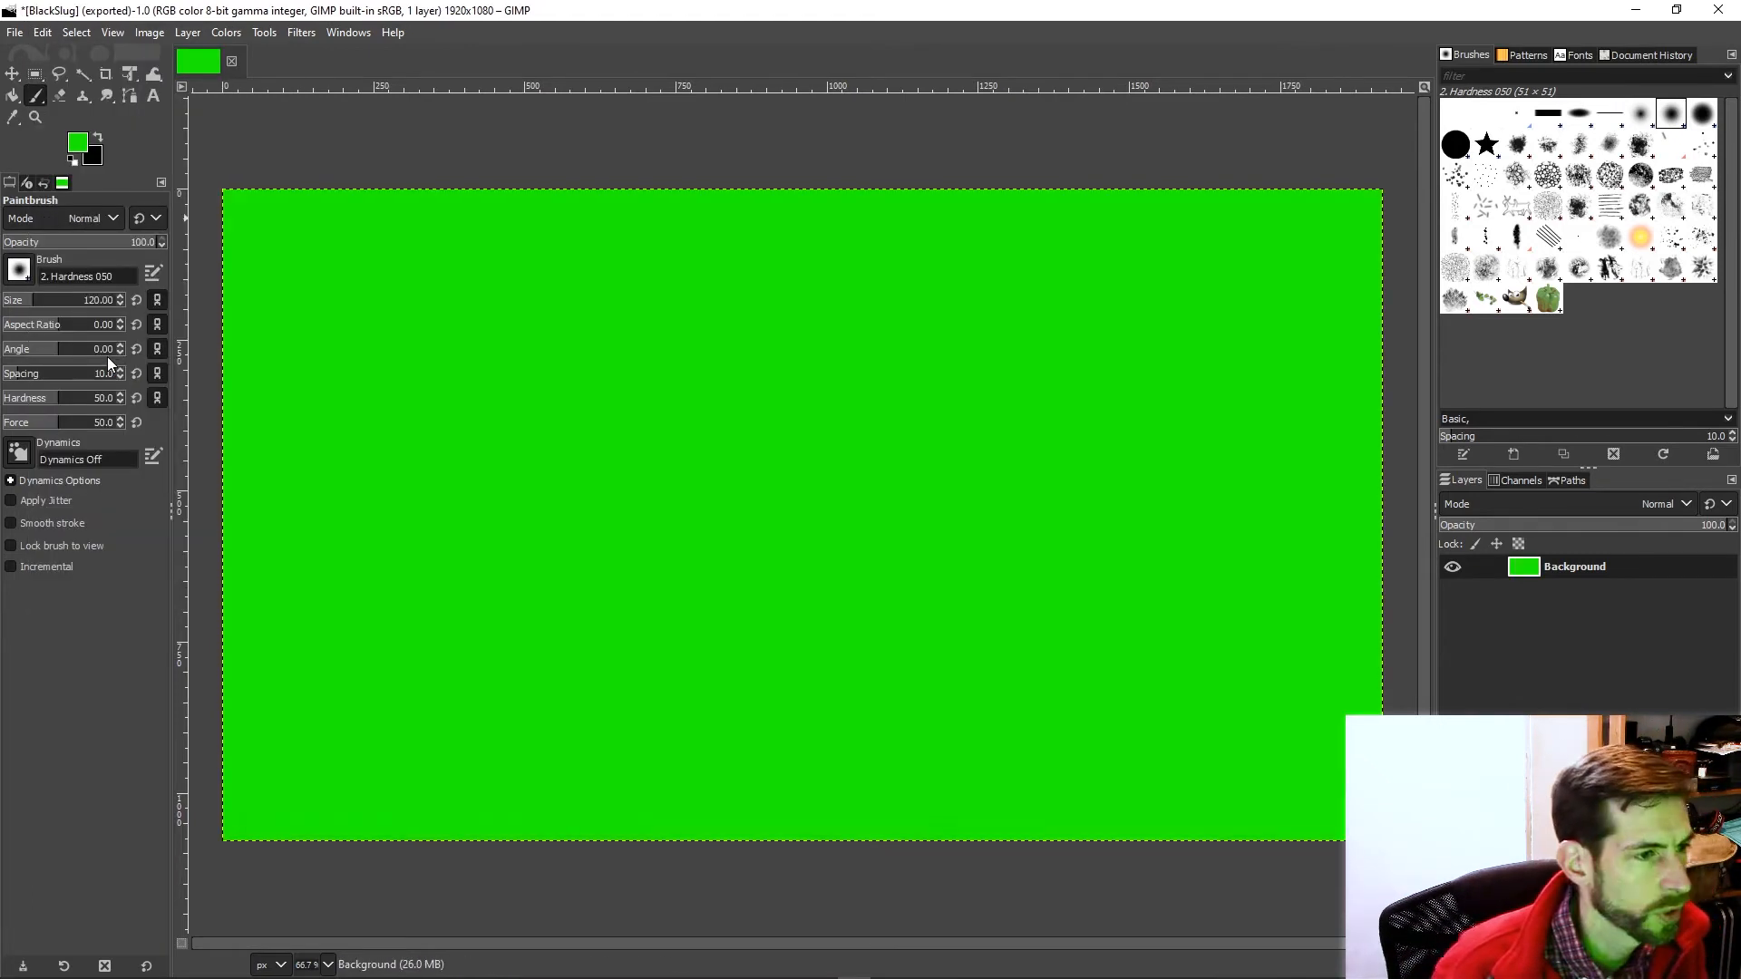
Export the green image as GreenScreenSlug.png to the Africa folder with the default PNG options and bring that folder's window into view.
click(15, 32)
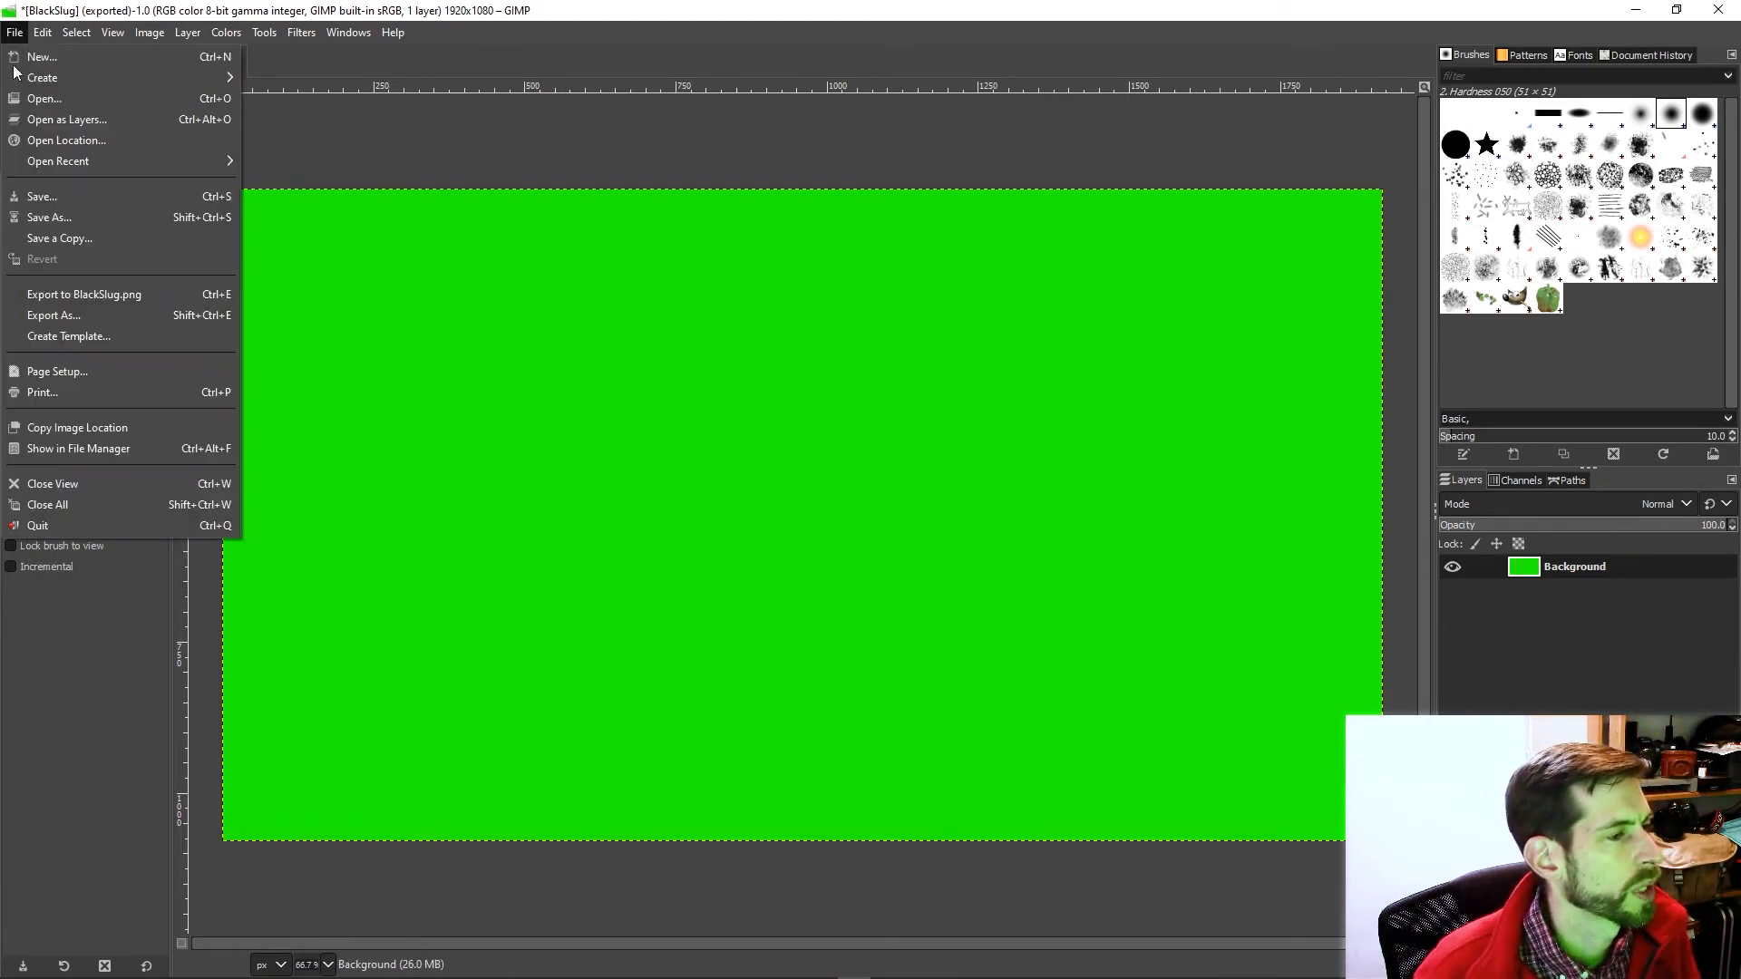
click(30, 315)
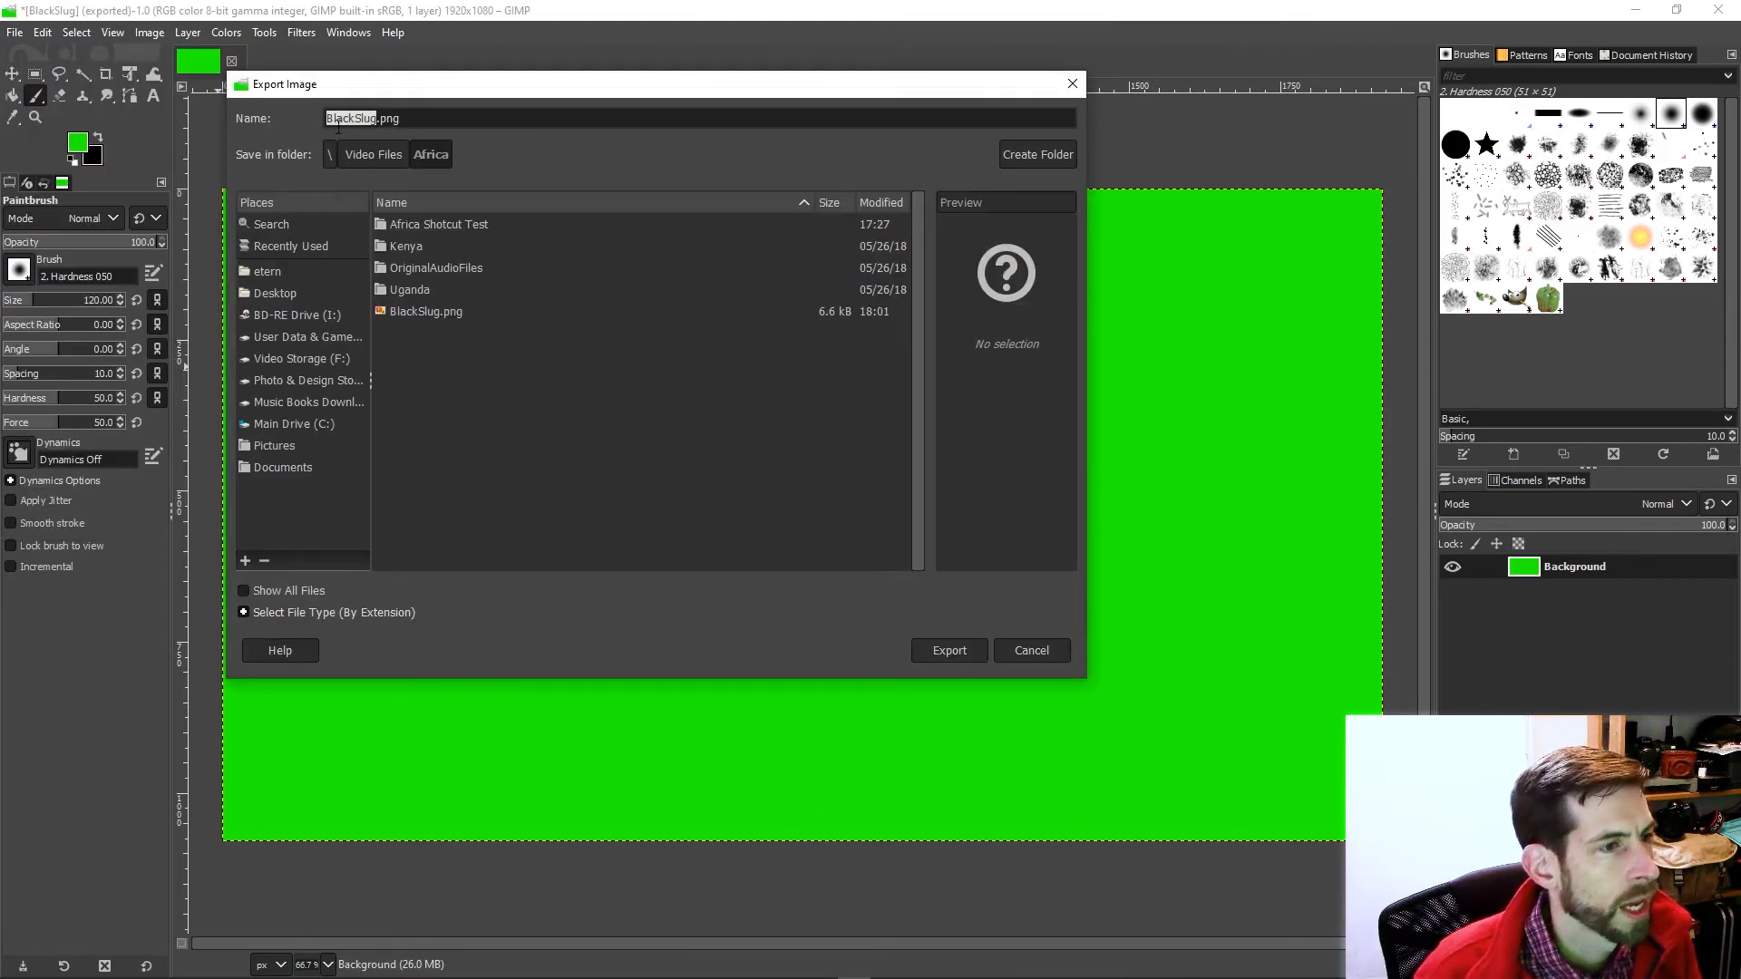
text(GreenSc)
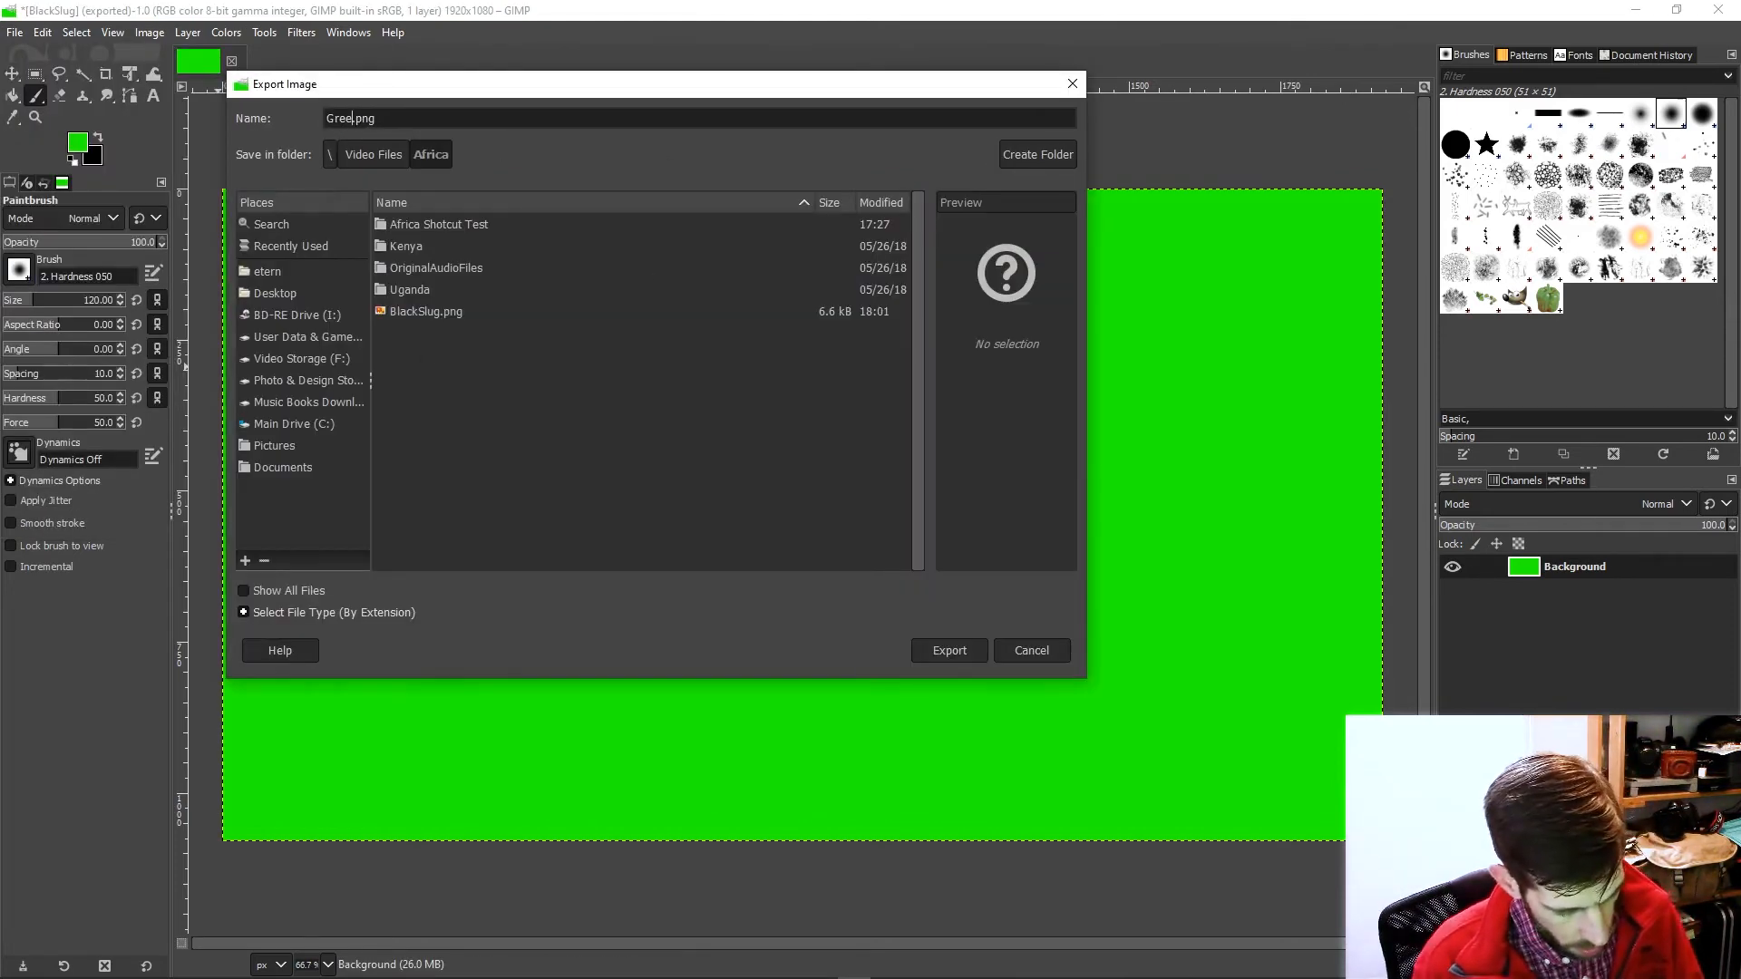
text(reenSlug)
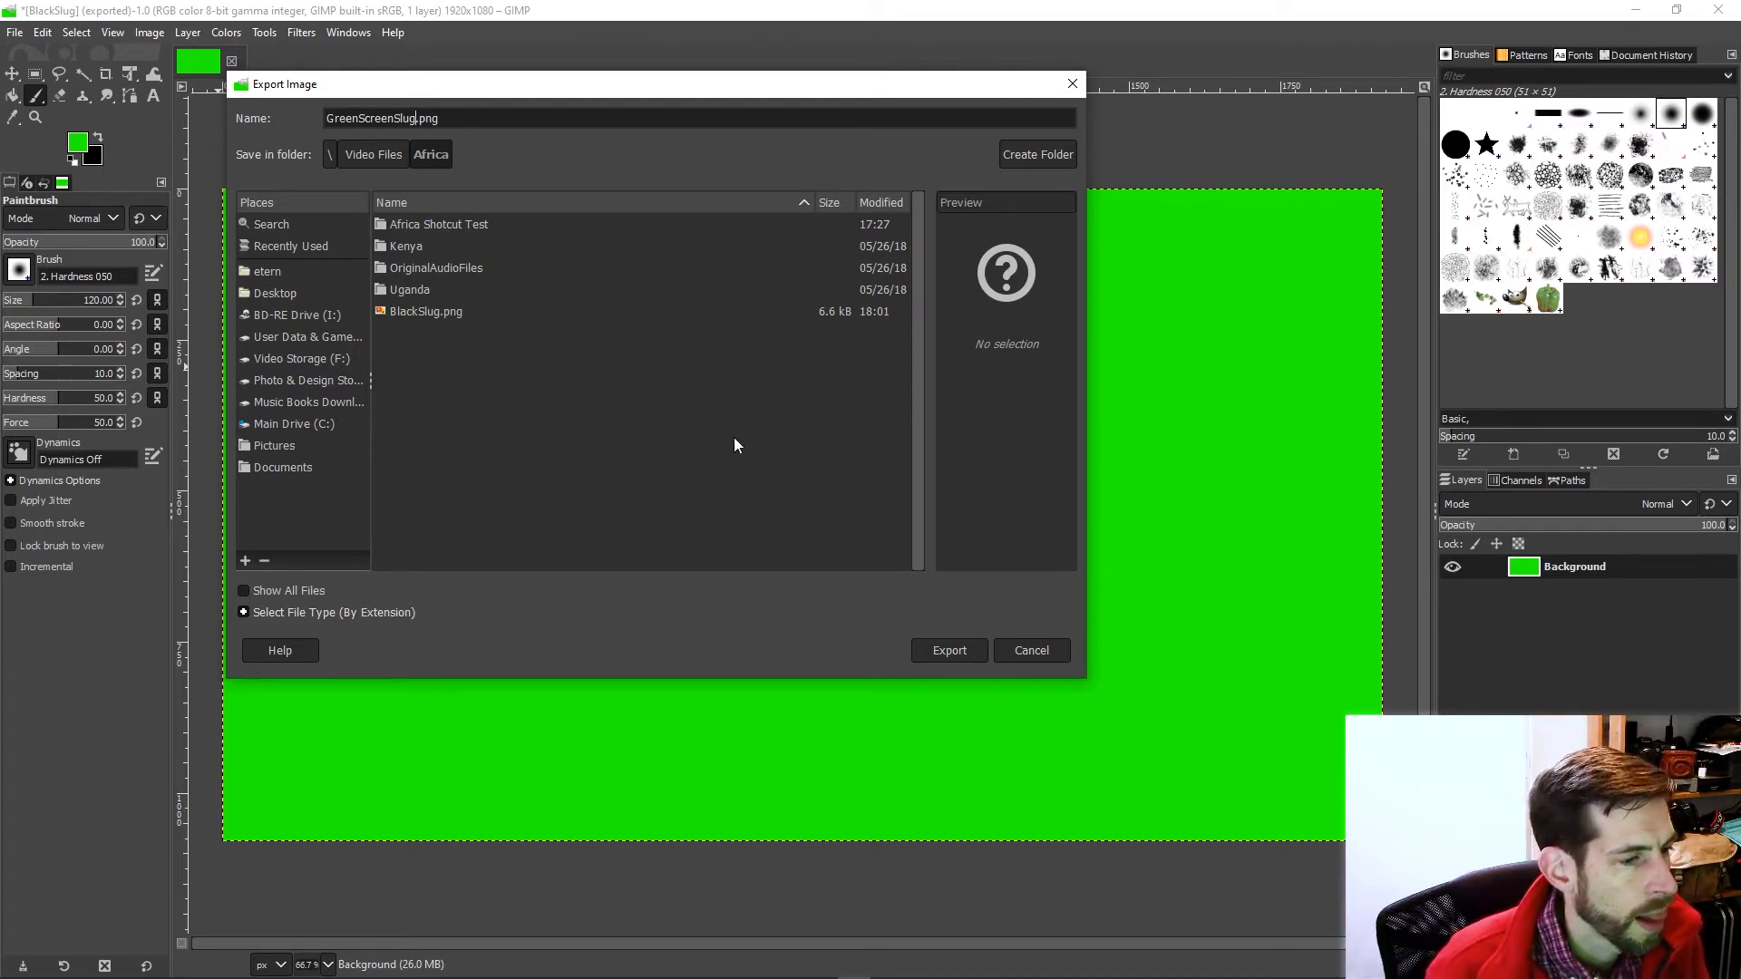
click(945, 649)
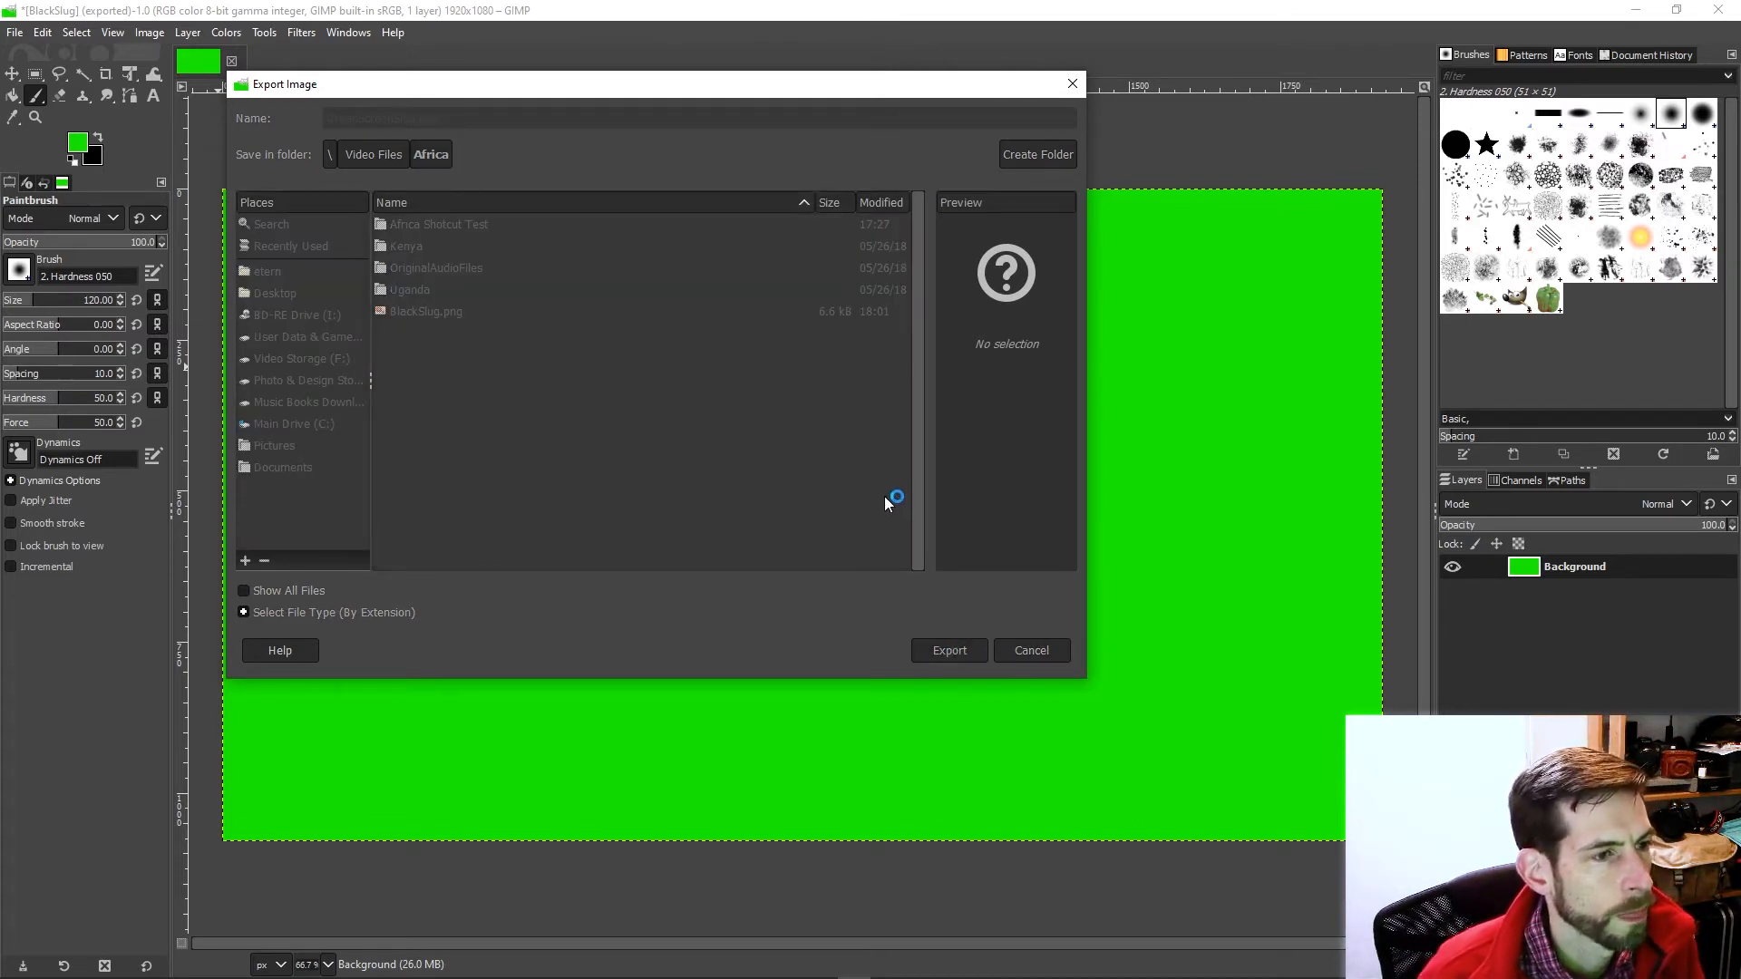
click(806, 354)
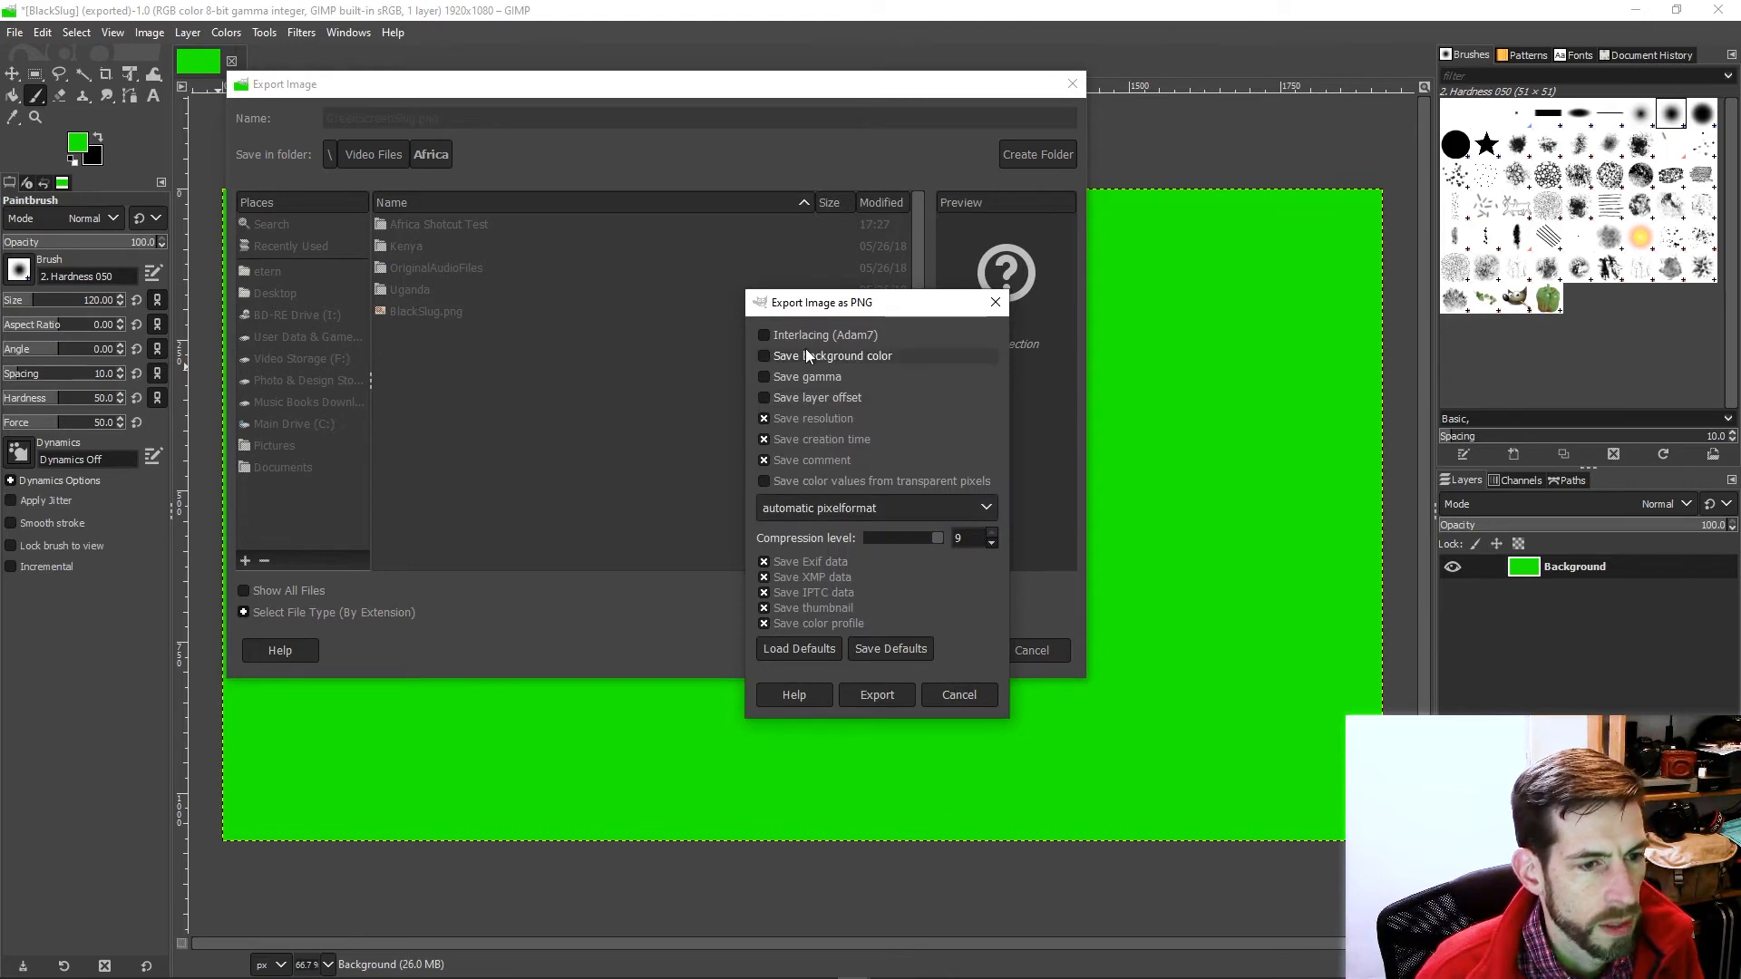
click(858, 694)
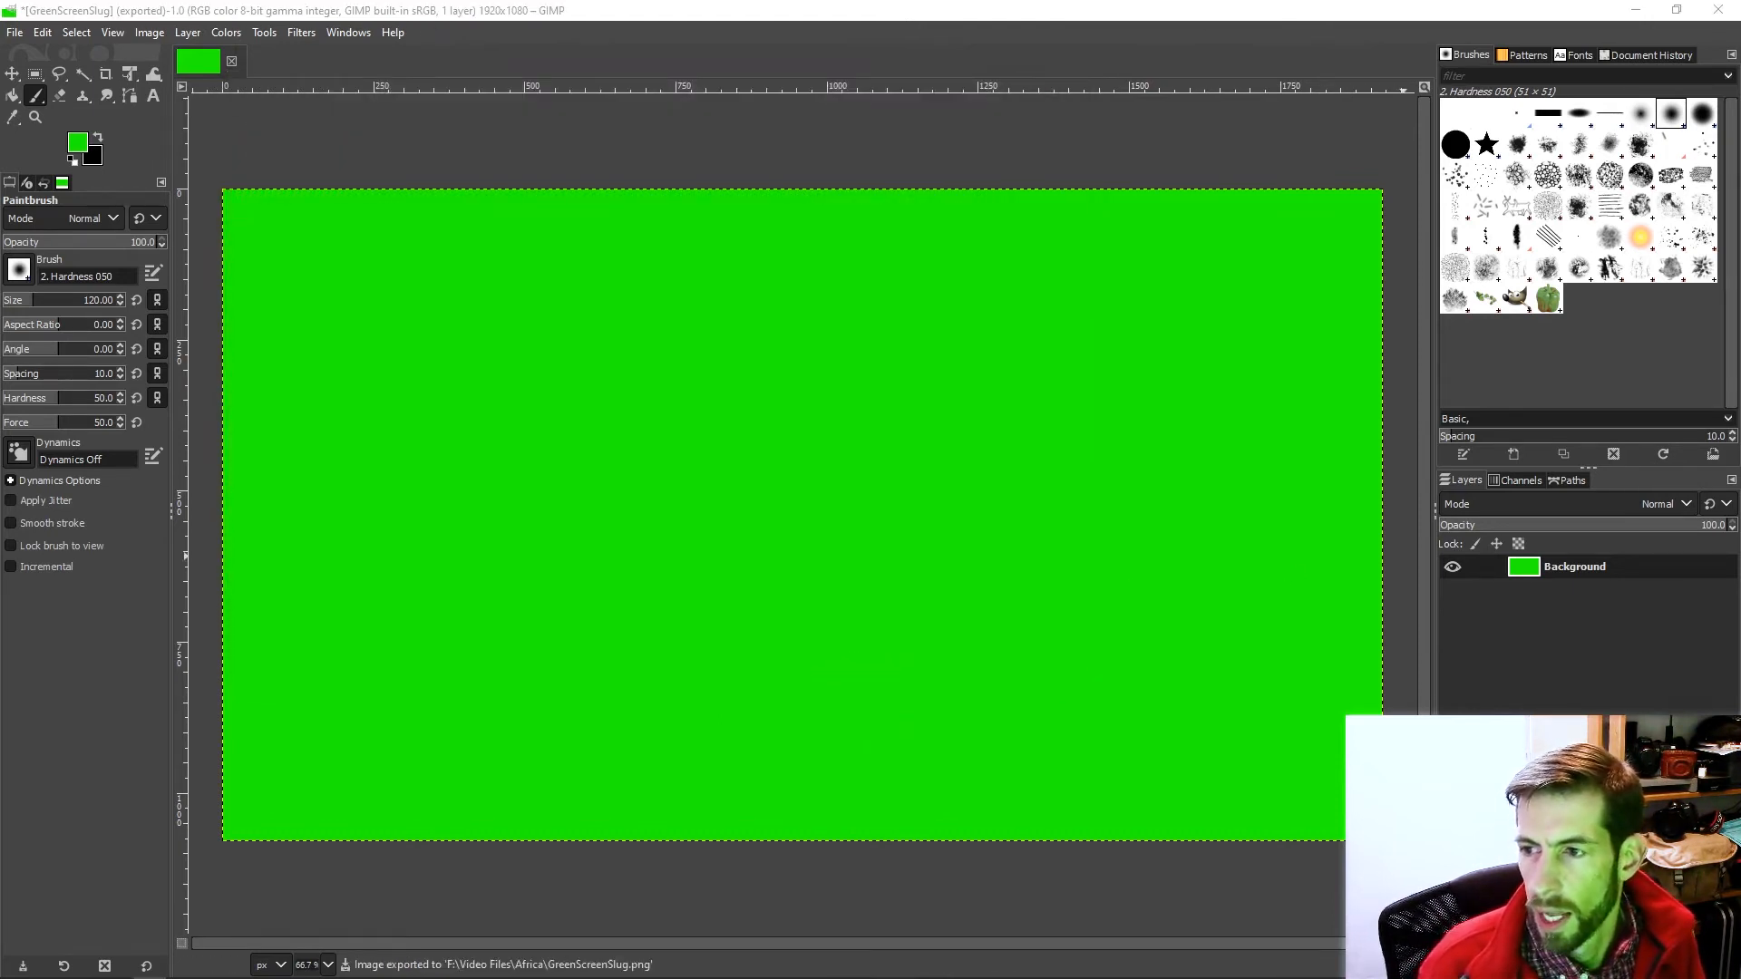
drag(1740, 214, 997, 193)
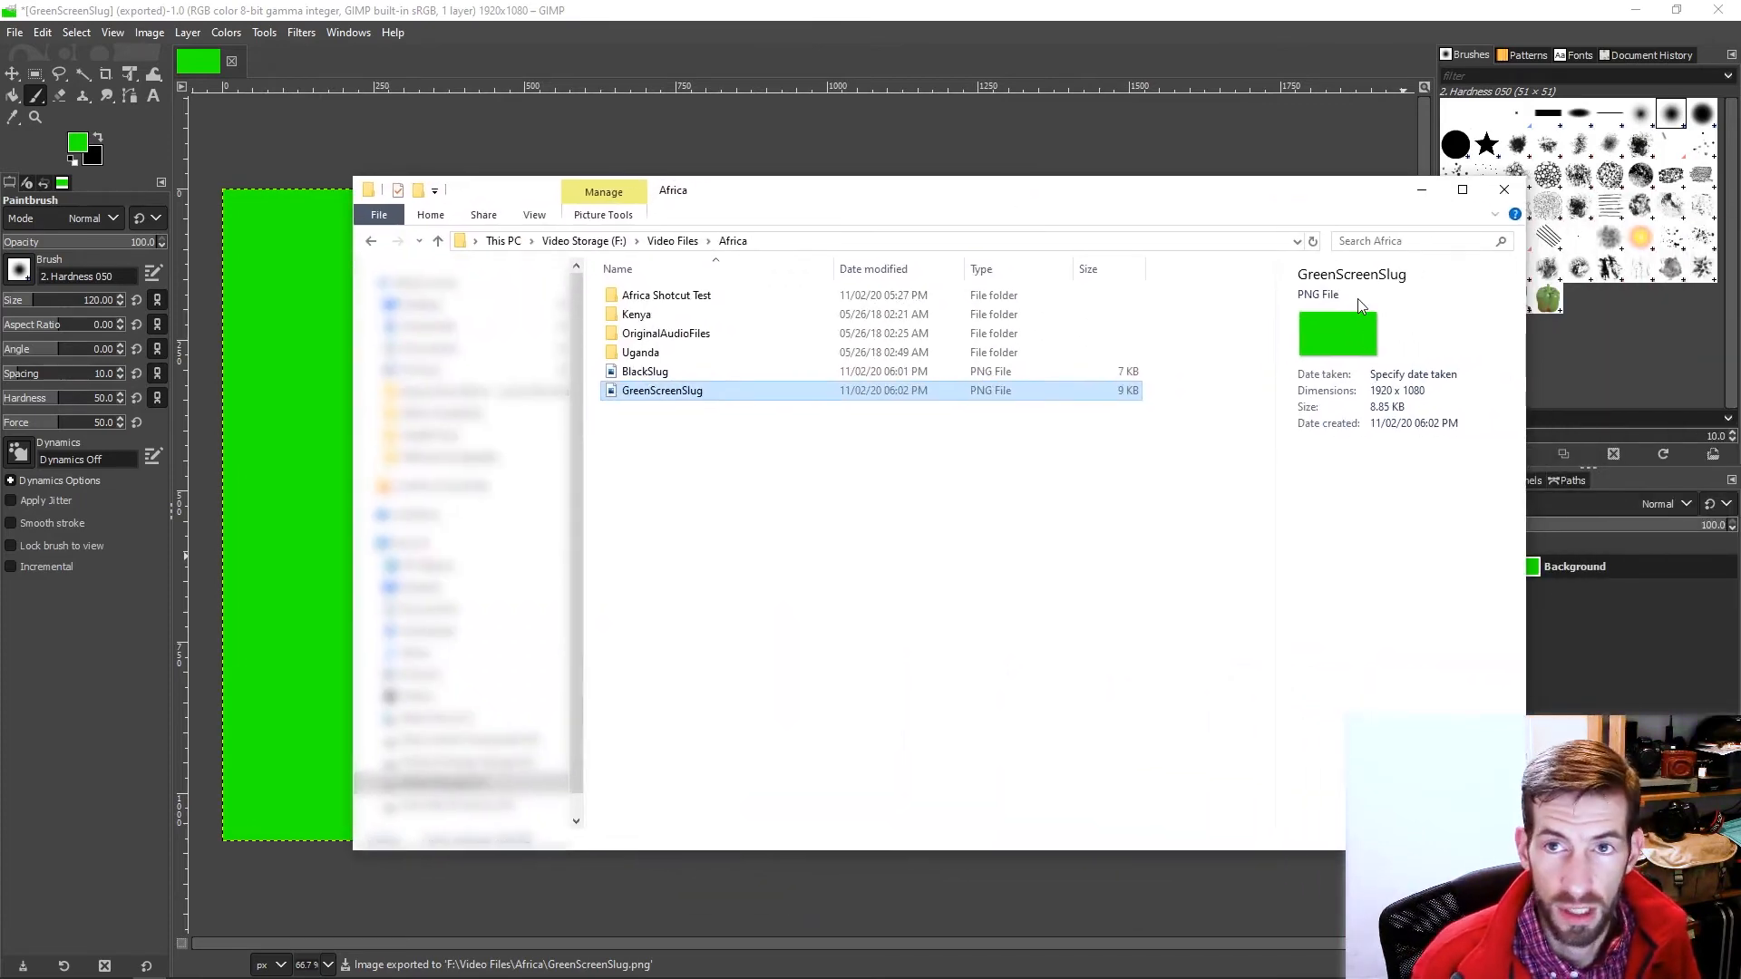
Switch to Shotcut and add BlackSlug.png and GreenScreenSlug.png from the Africa folder to the playlist.
drag(1337, 195, 1740, 217)
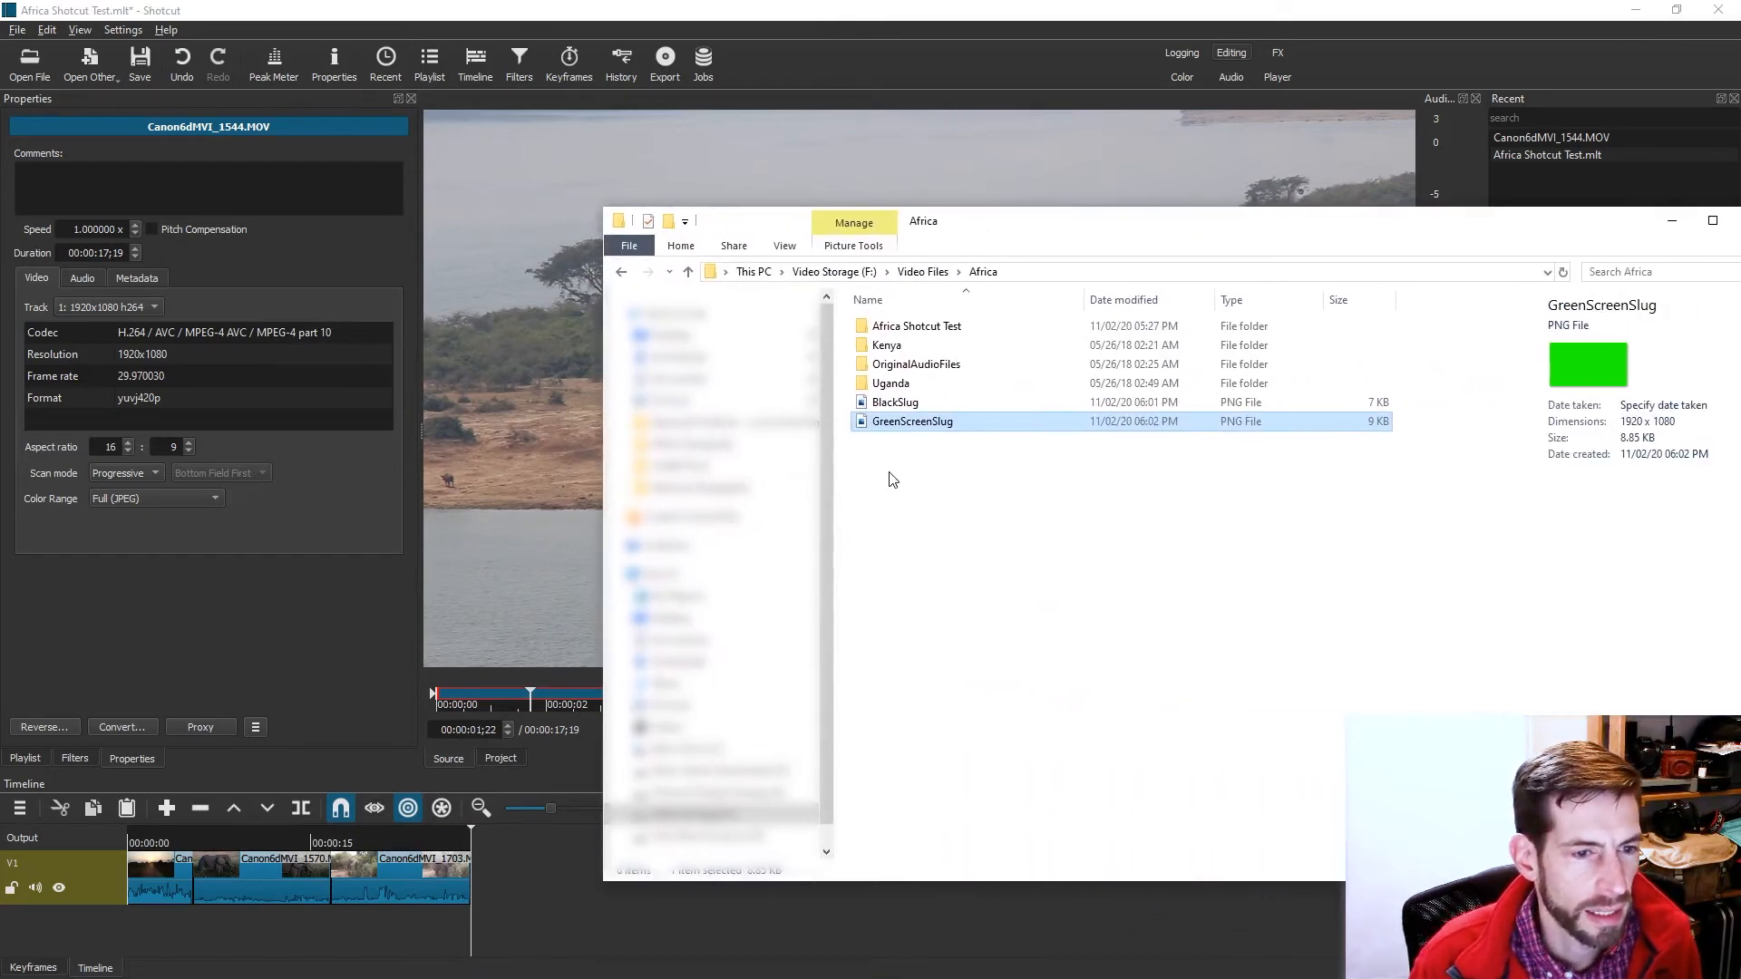
click(881, 487)
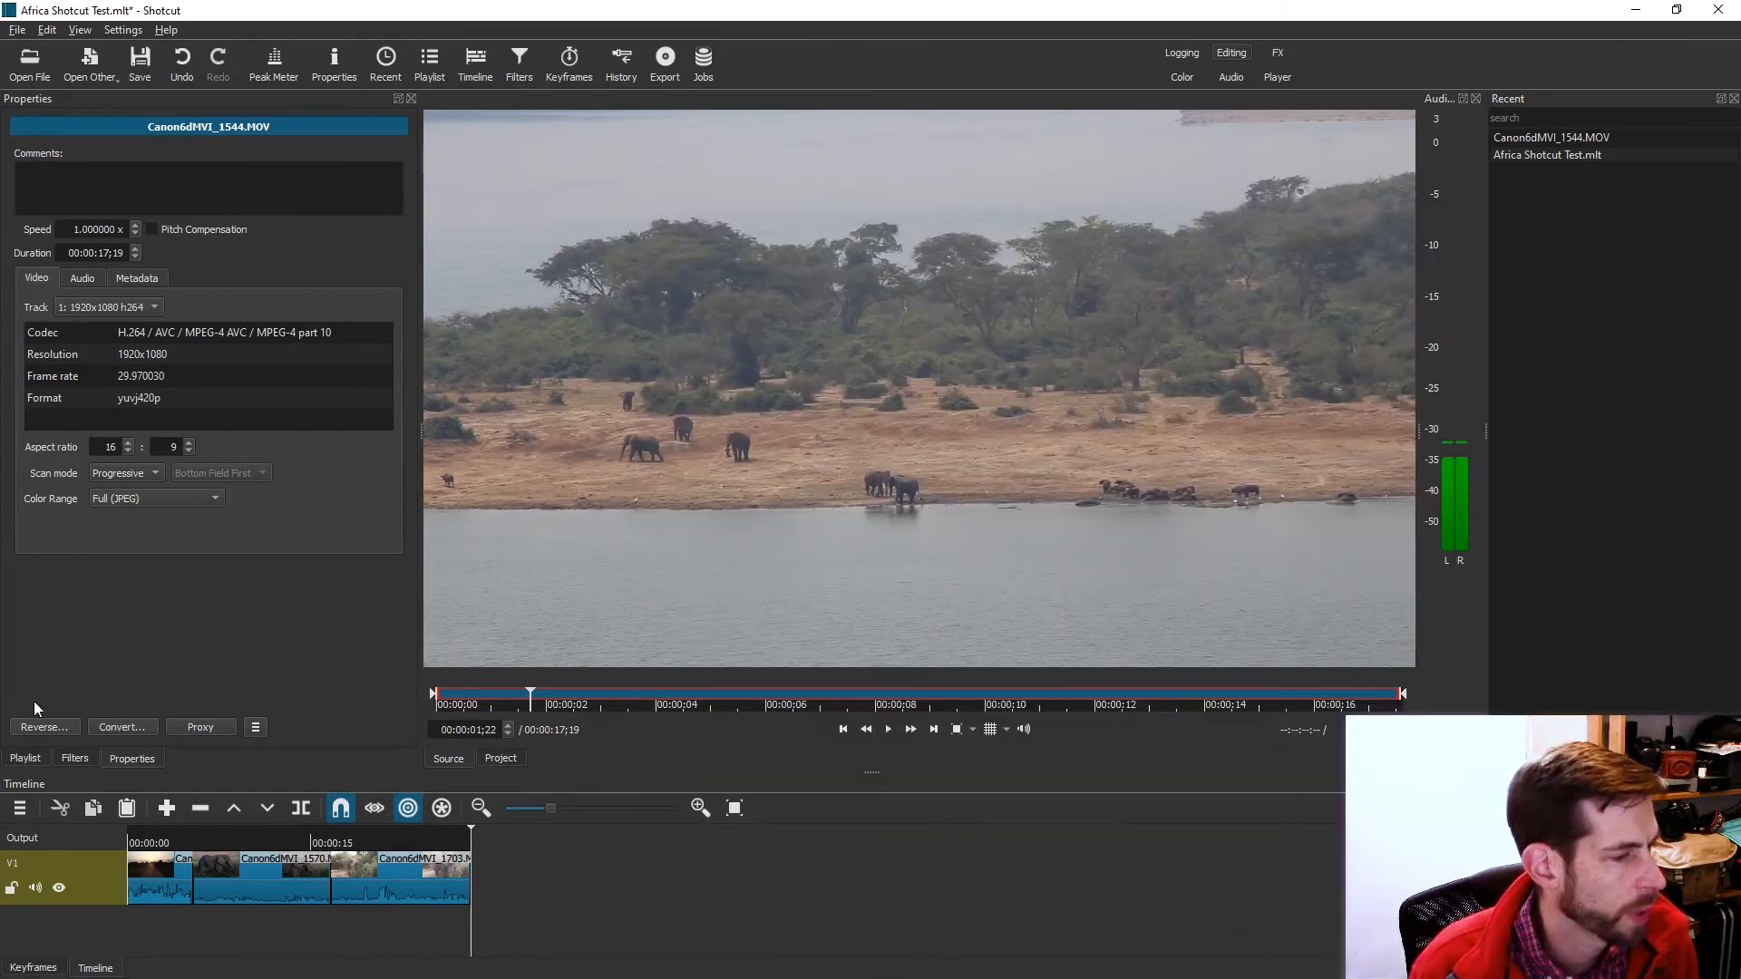
click(50, 680)
click(25, 758)
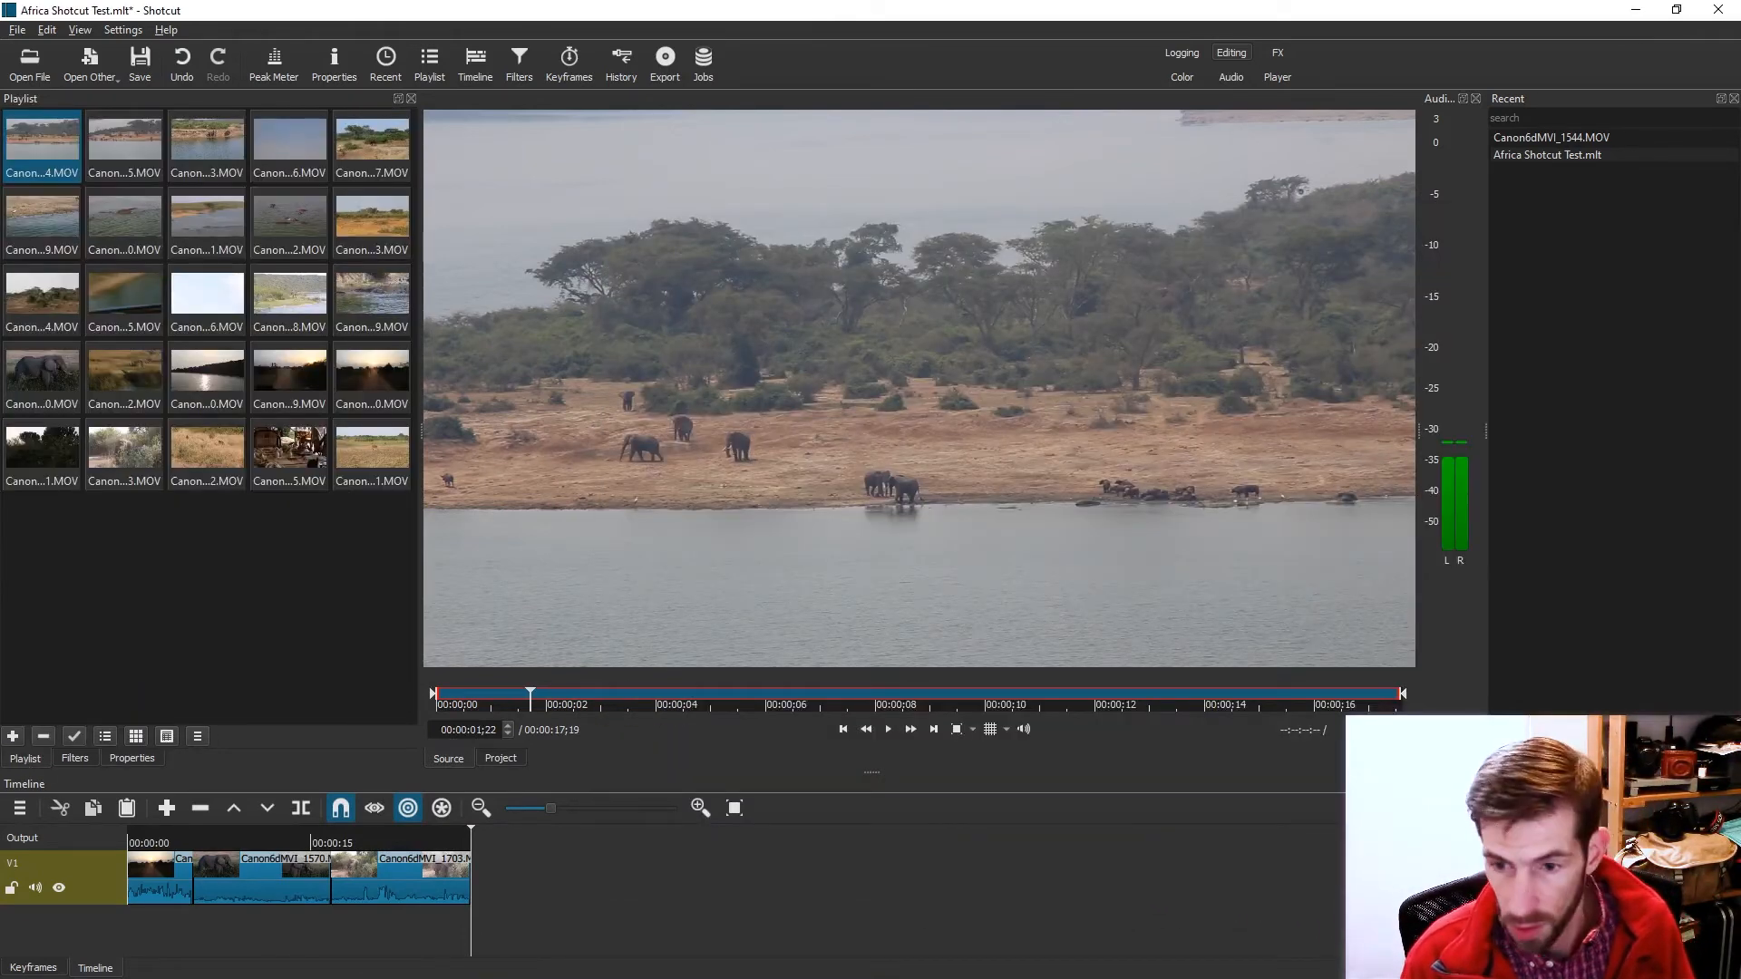
key(alt+Tab)
drag(1506, 216, 1356, 238)
drag(918, 504, 188, 576)
click(1512, 241)
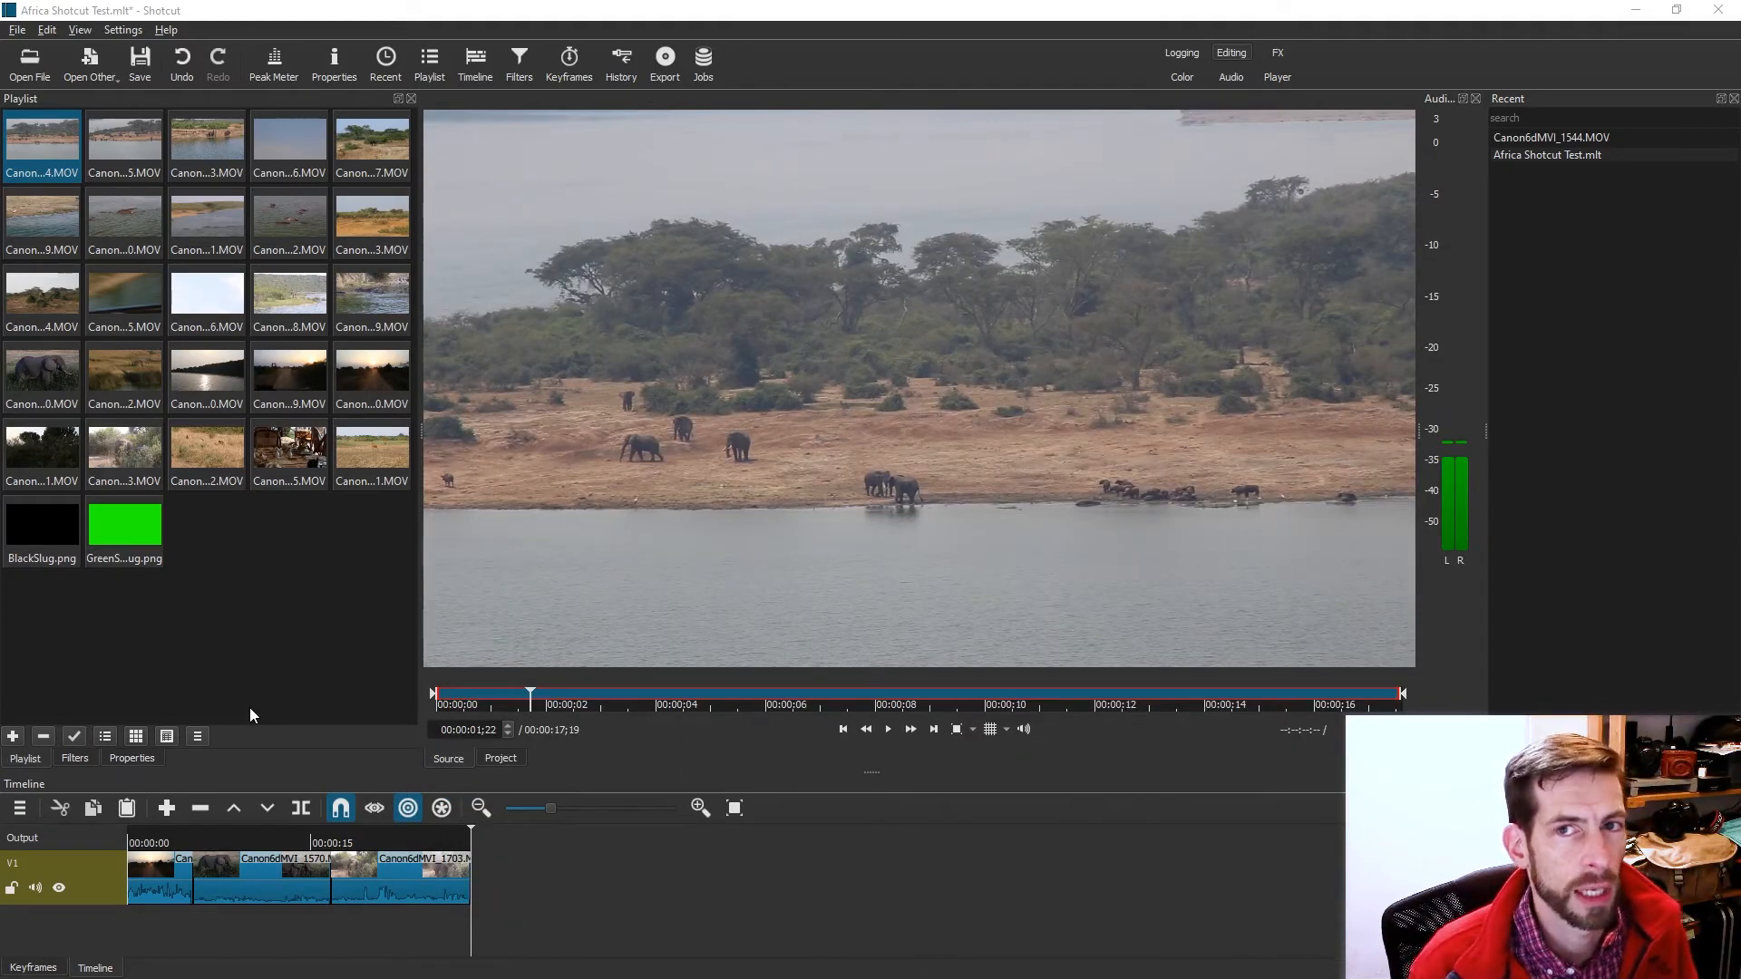
Place BlackSlug.png on track V1 after the last clip and close the gap between them.
click(37, 528)
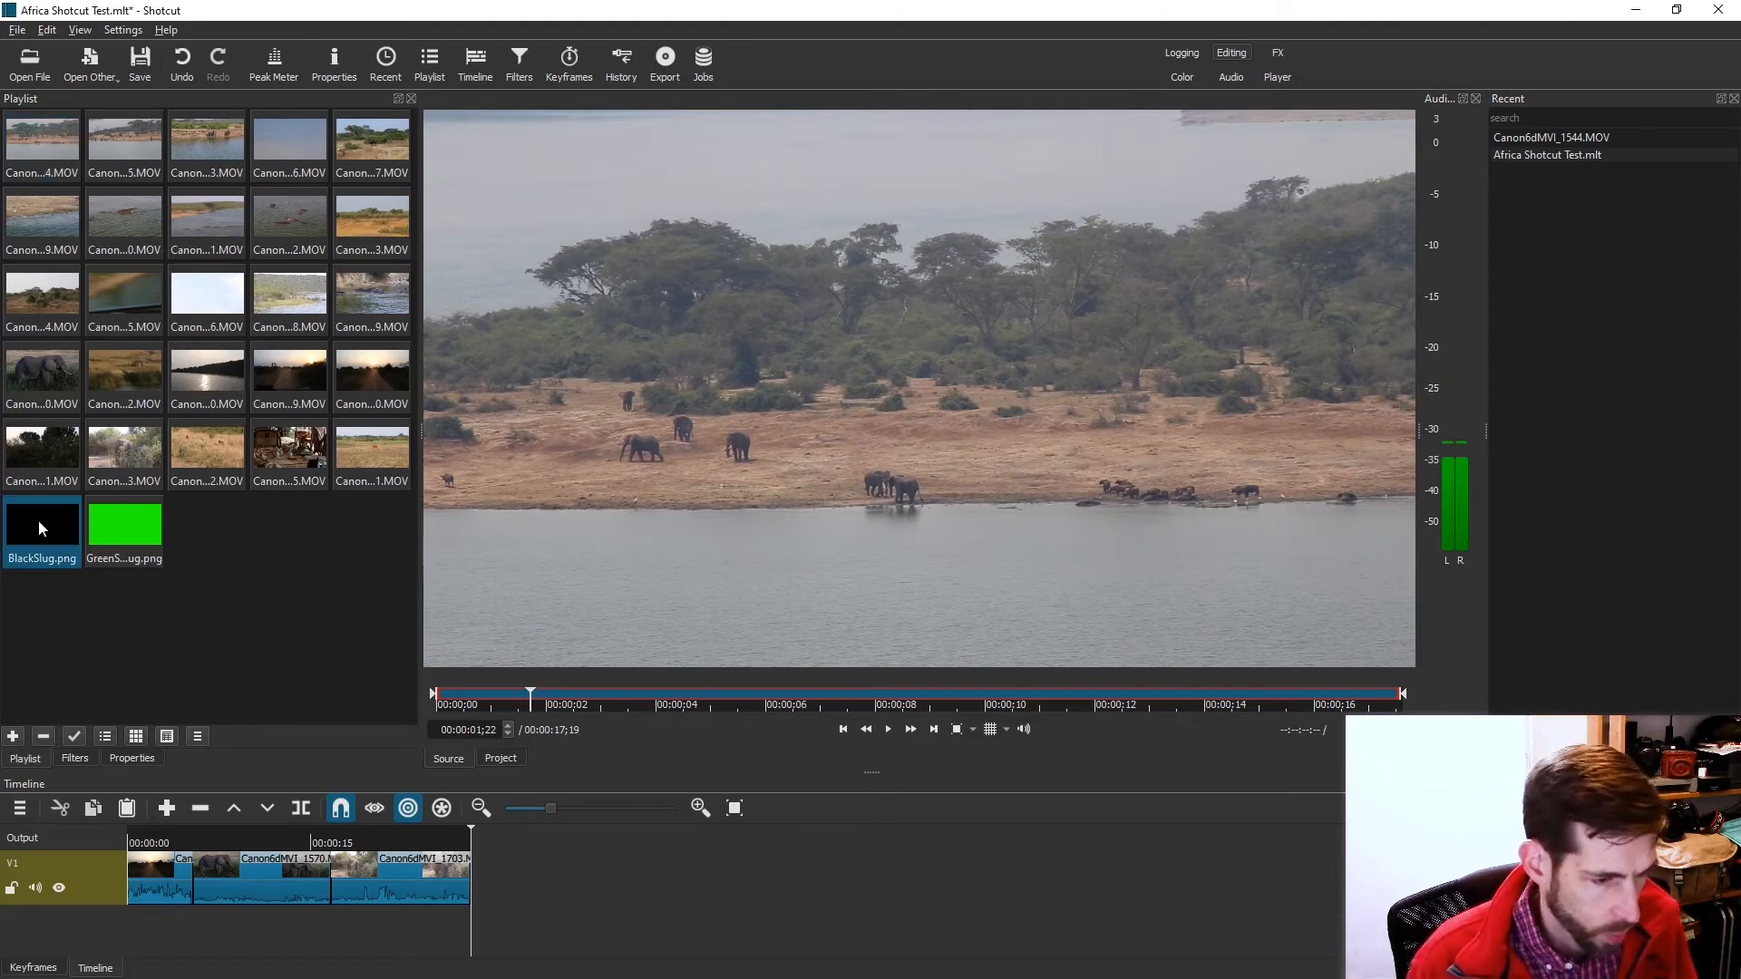
drag(39, 528, 498, 862)
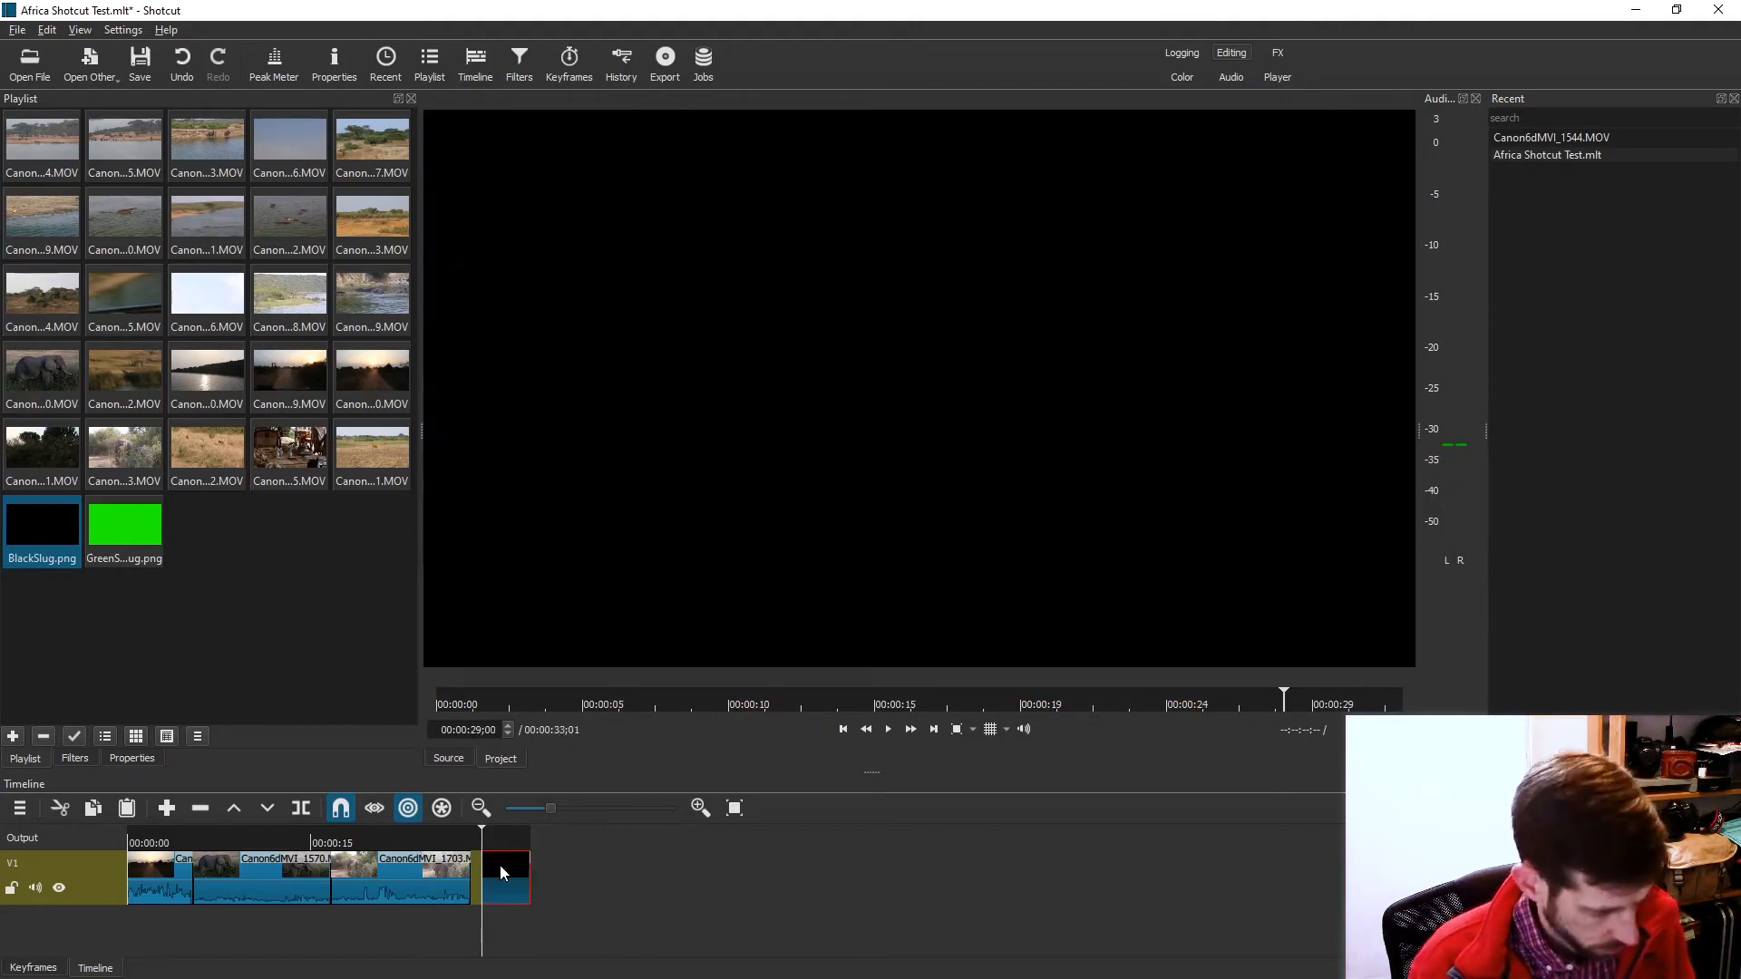
scroll(503, 867, up, 5)
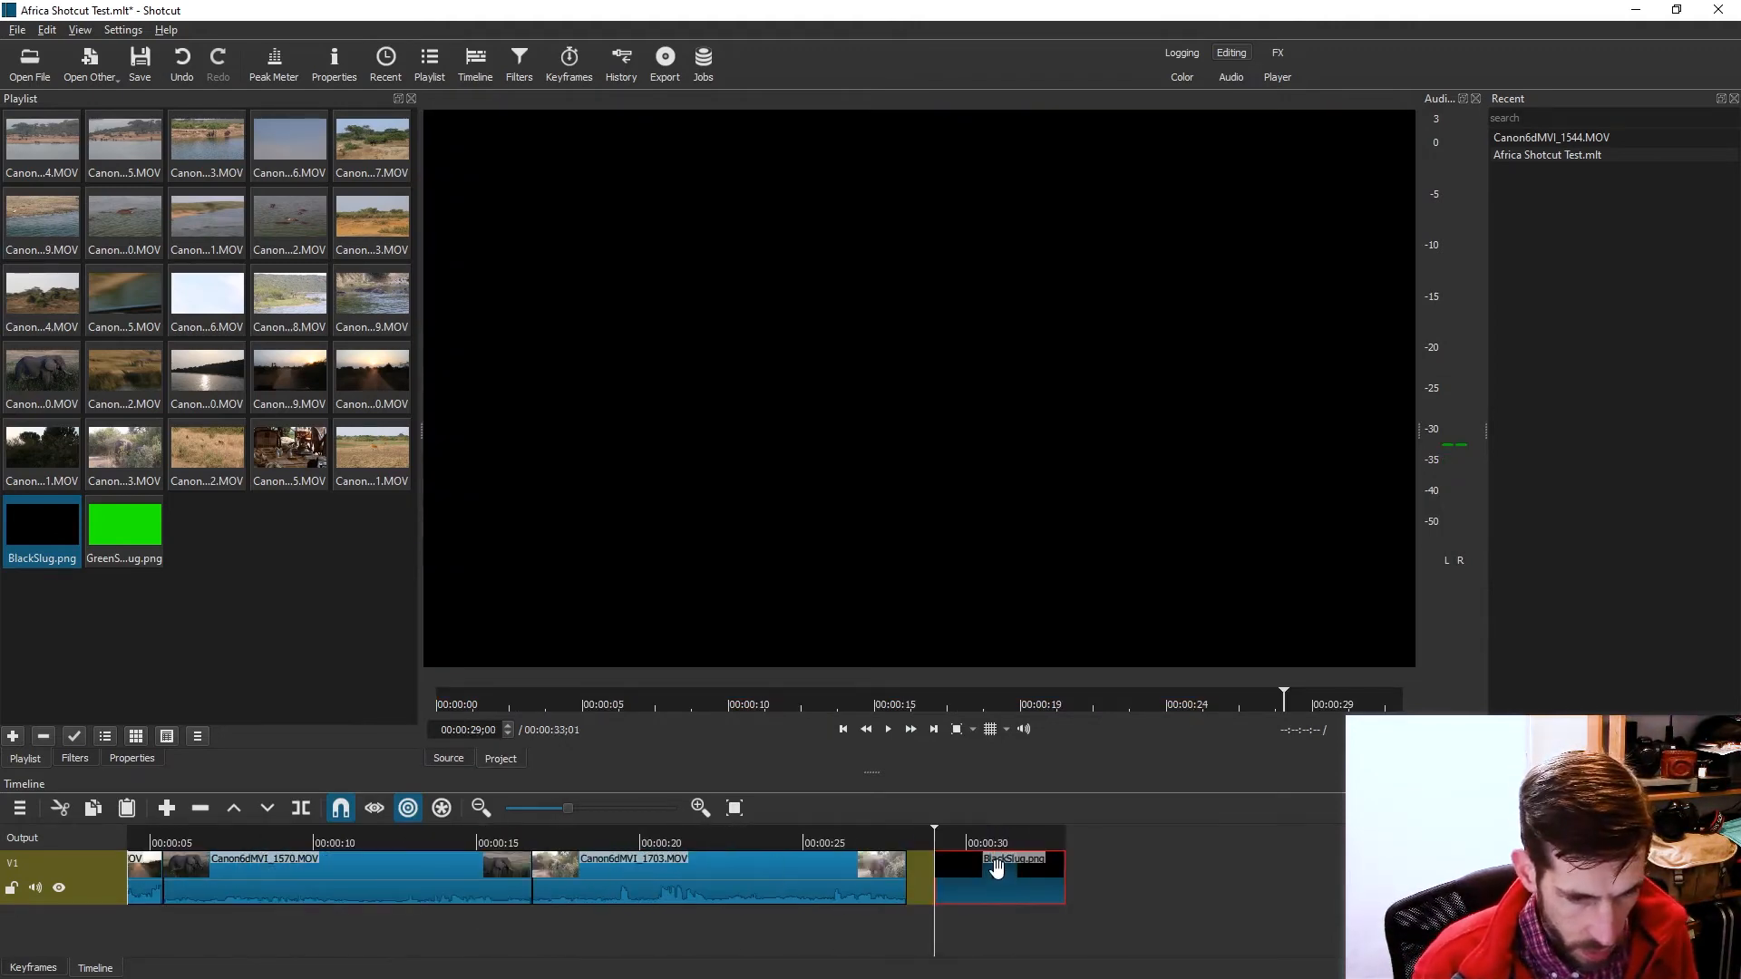
drag(997, 872, 952, 876)
Add a Text: Simple filter to the BlackSlug.png clip and replace its timecode text with Africa.
click(1107, 884)
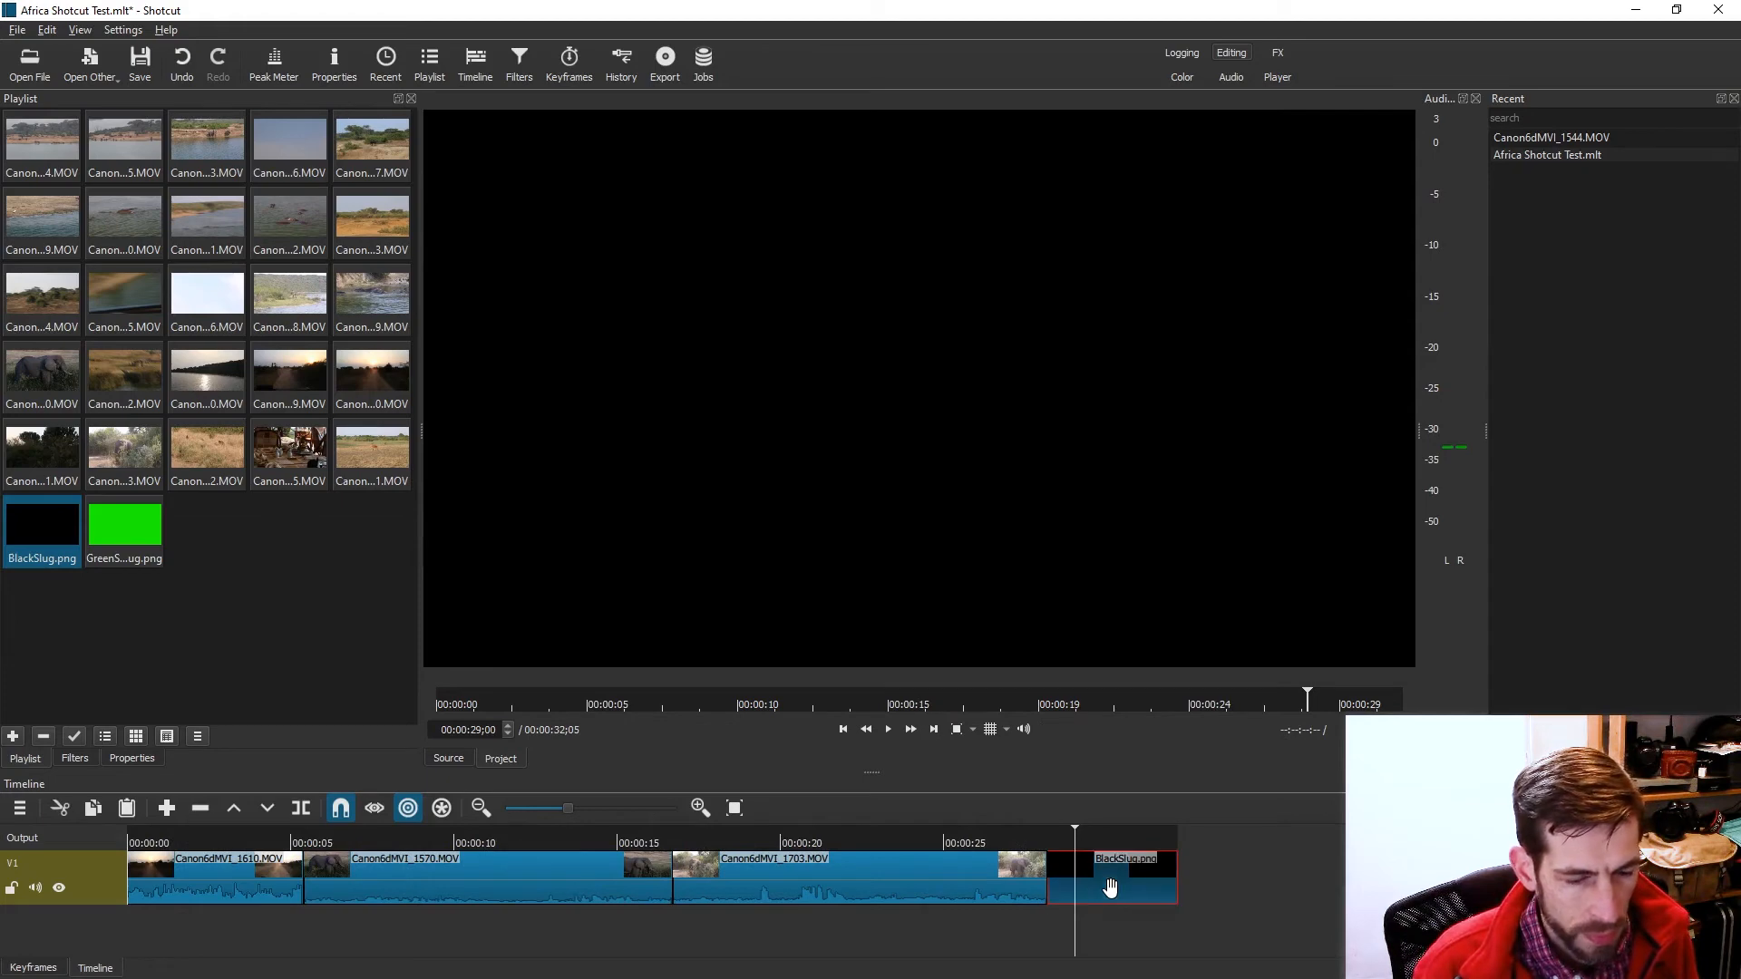
click(73, 759)
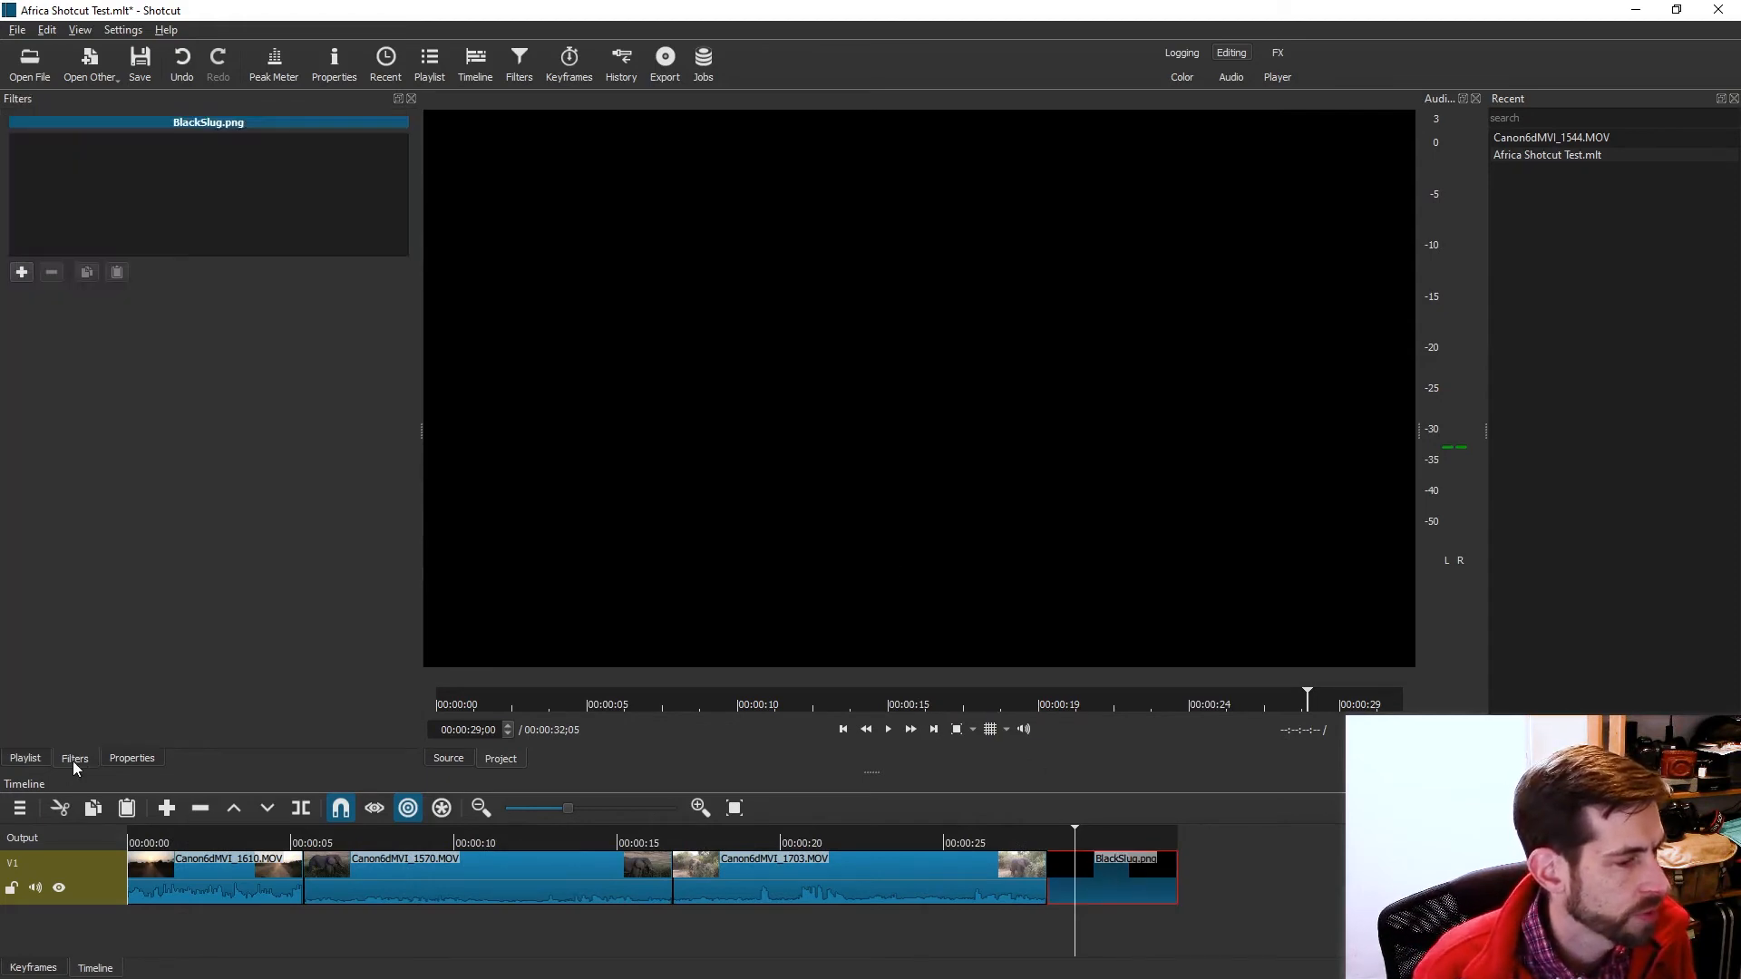
click(23, 273)
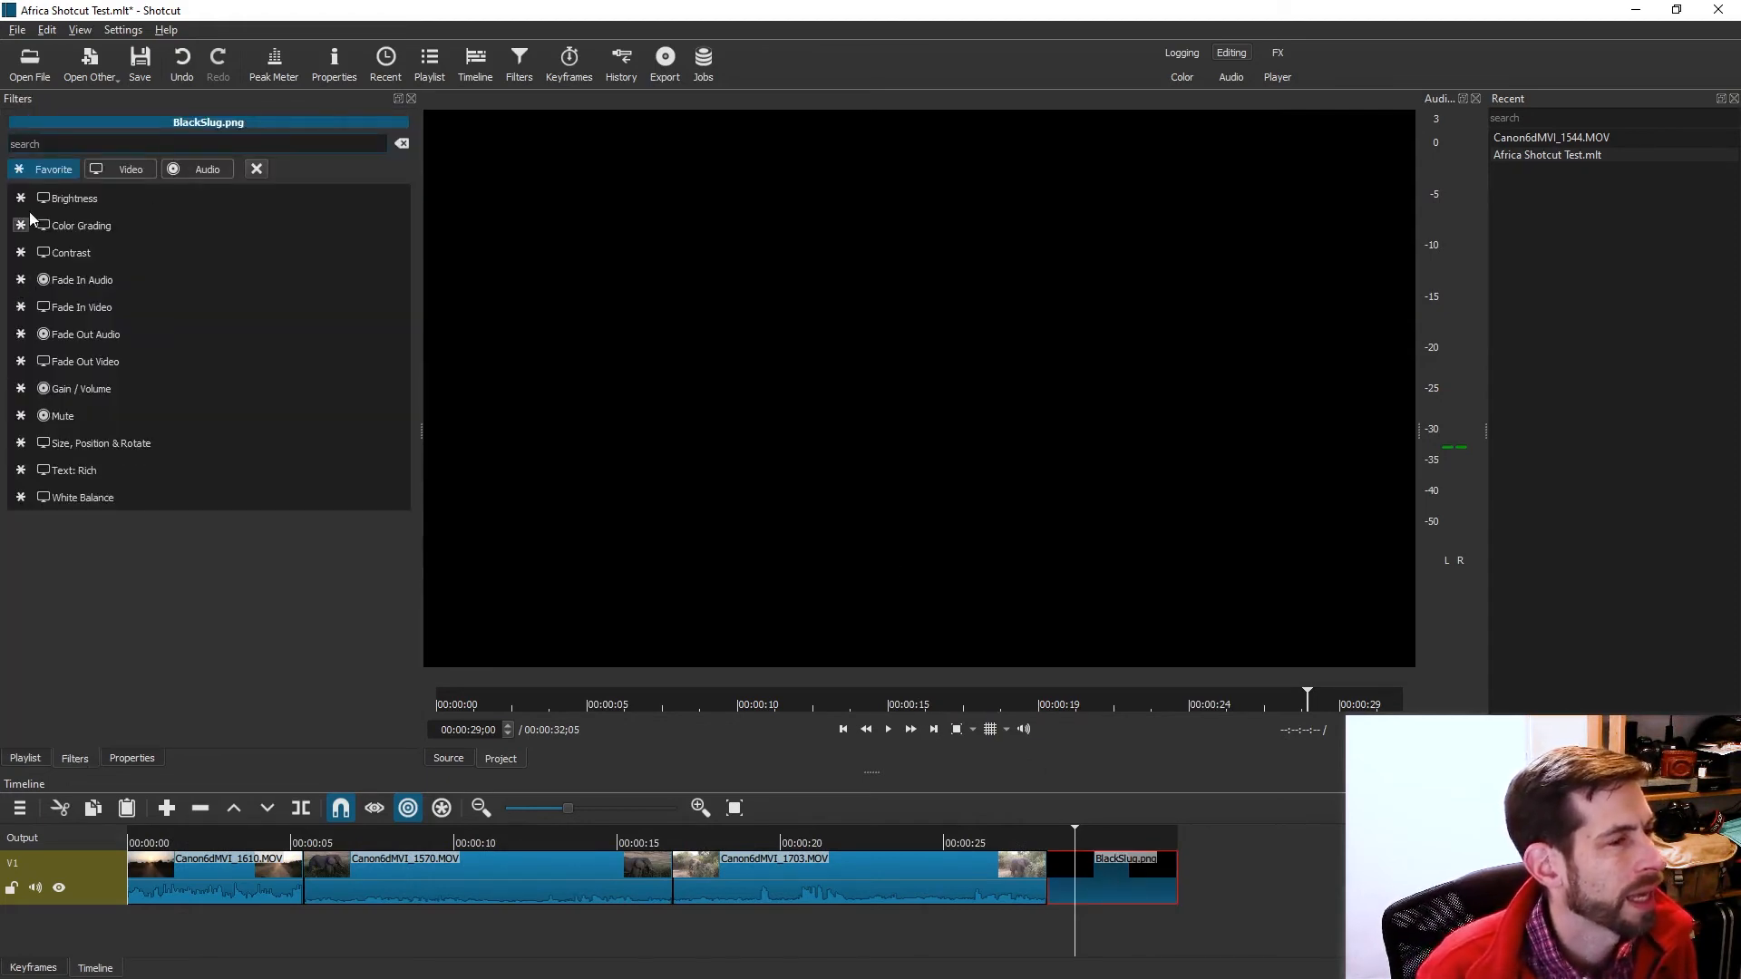
text(text)
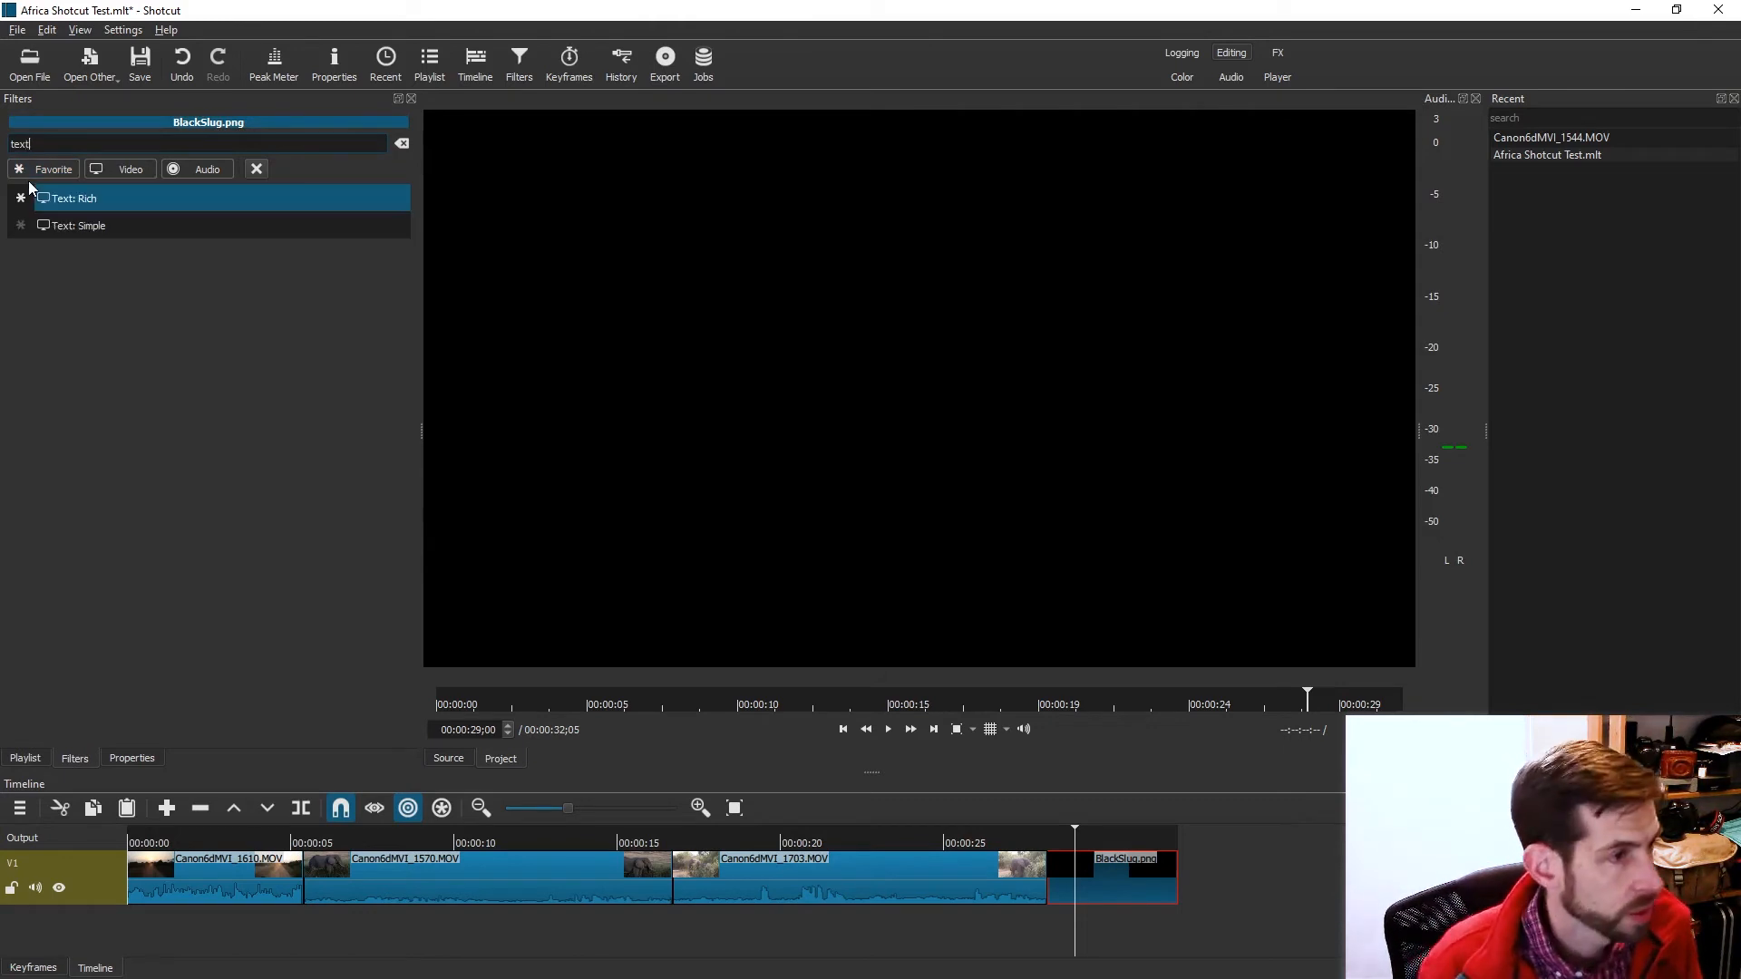
click(92, 231)
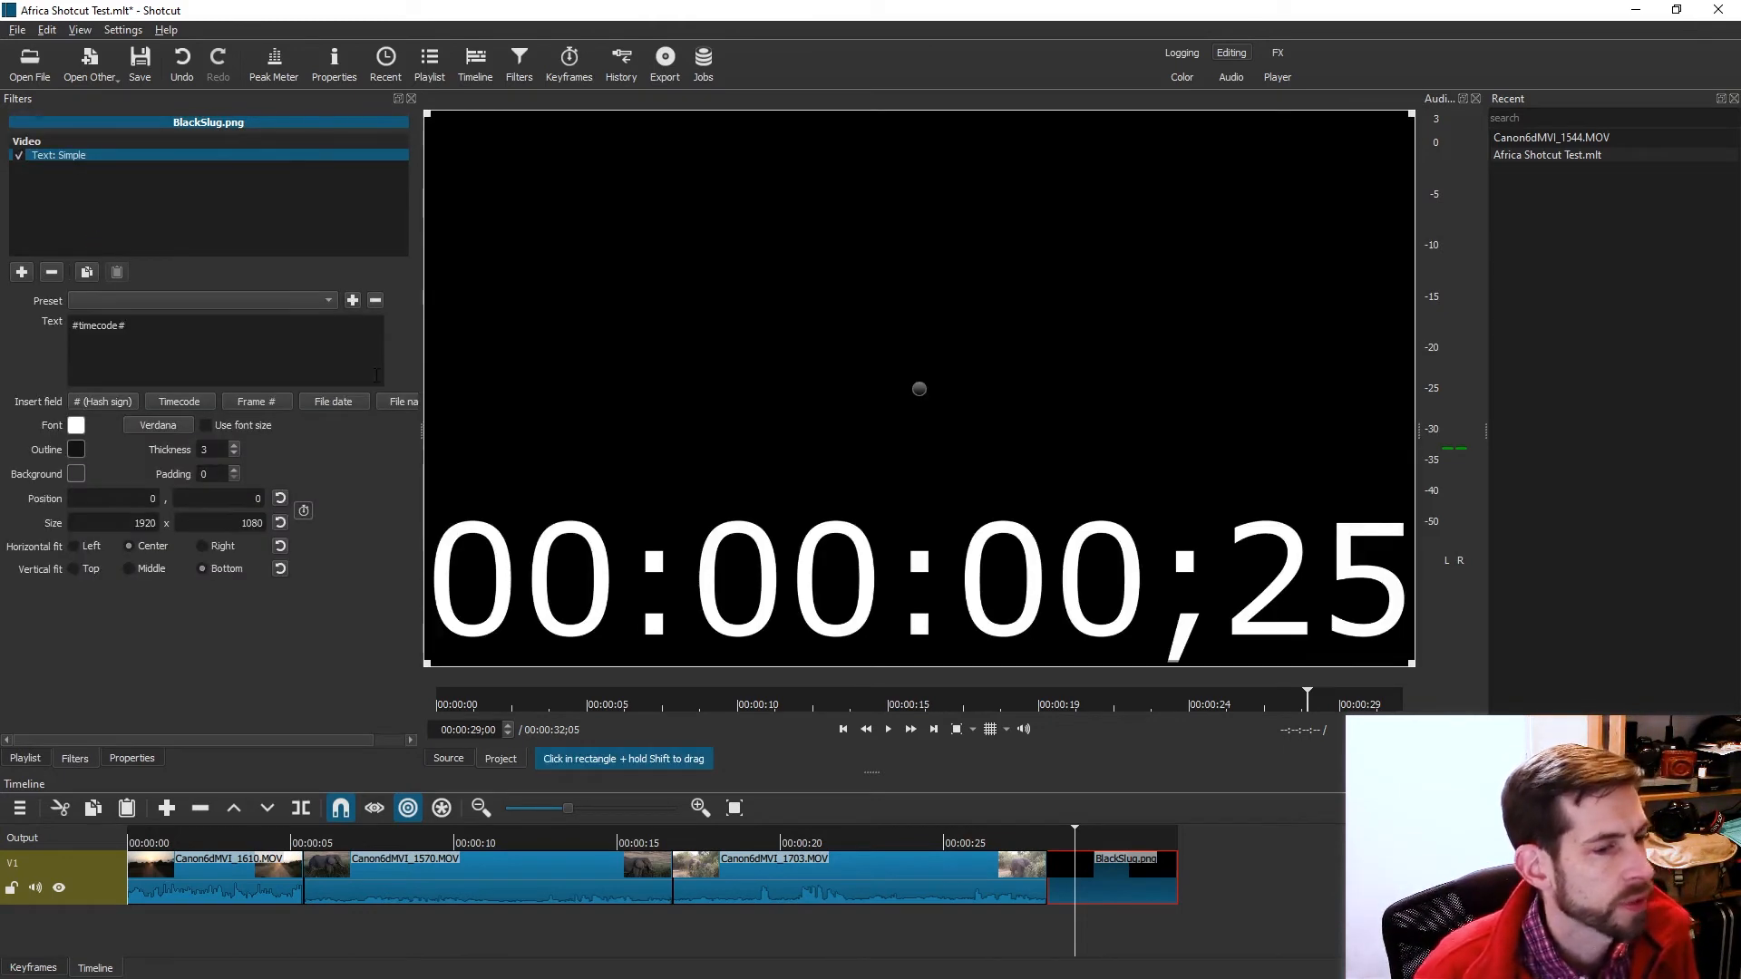
drag(162, 327, 4, 322)
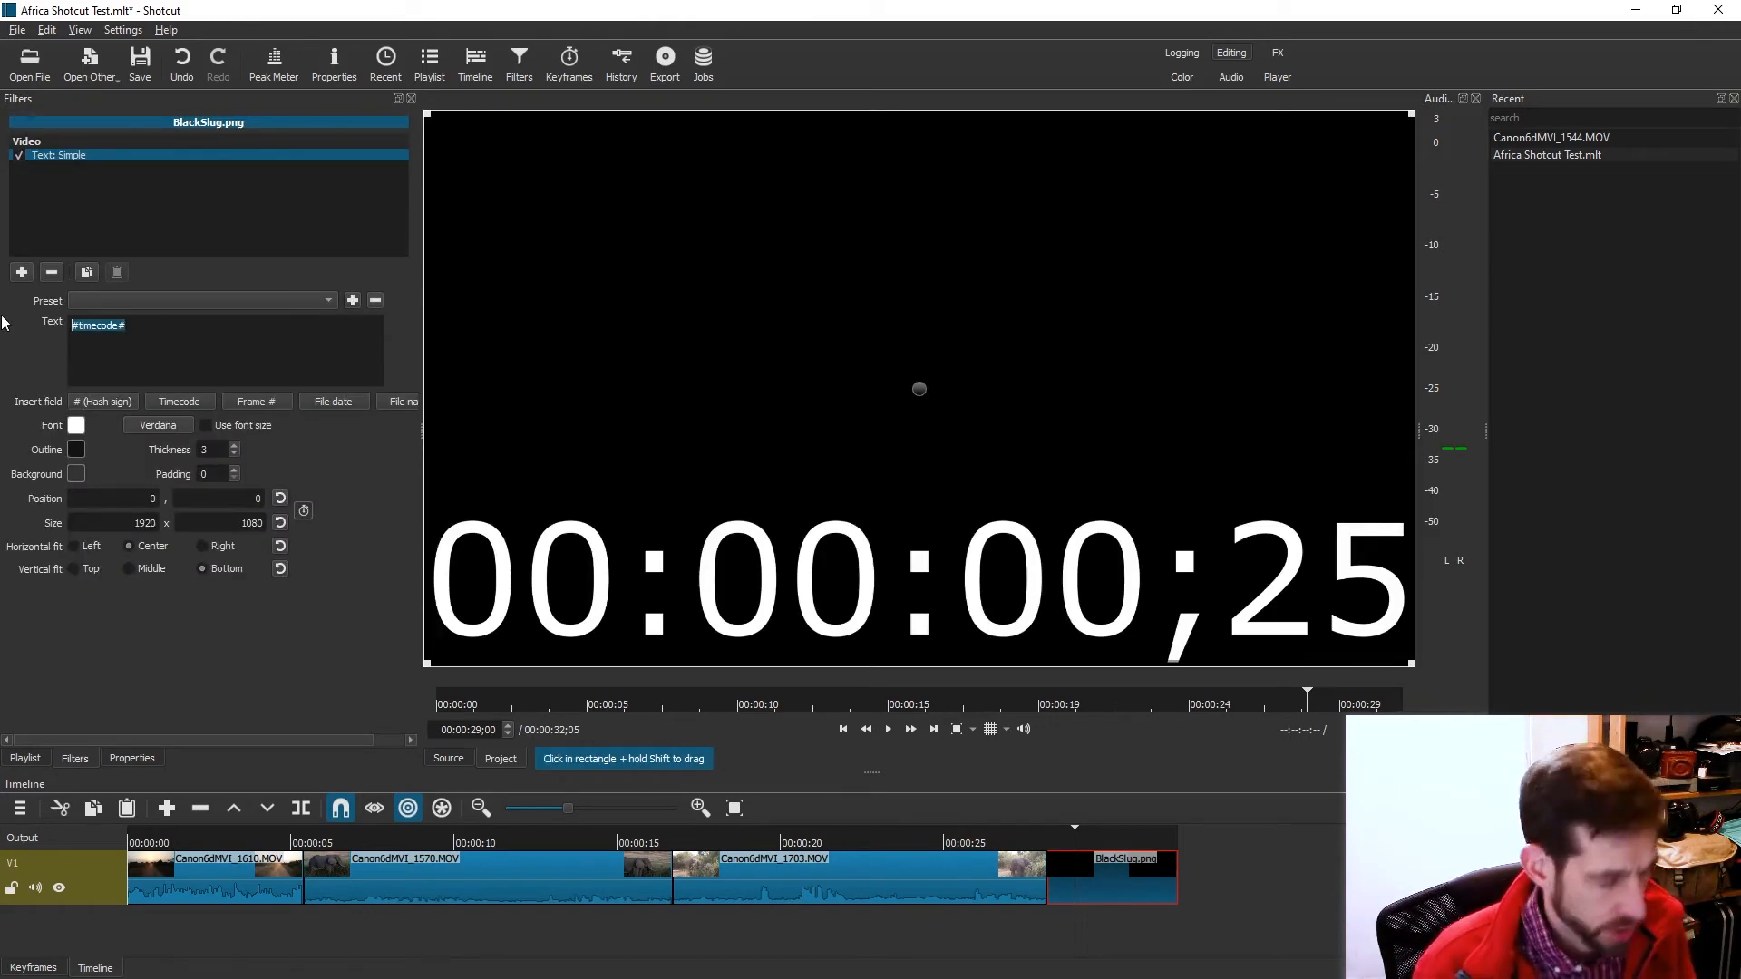
text(Africa)
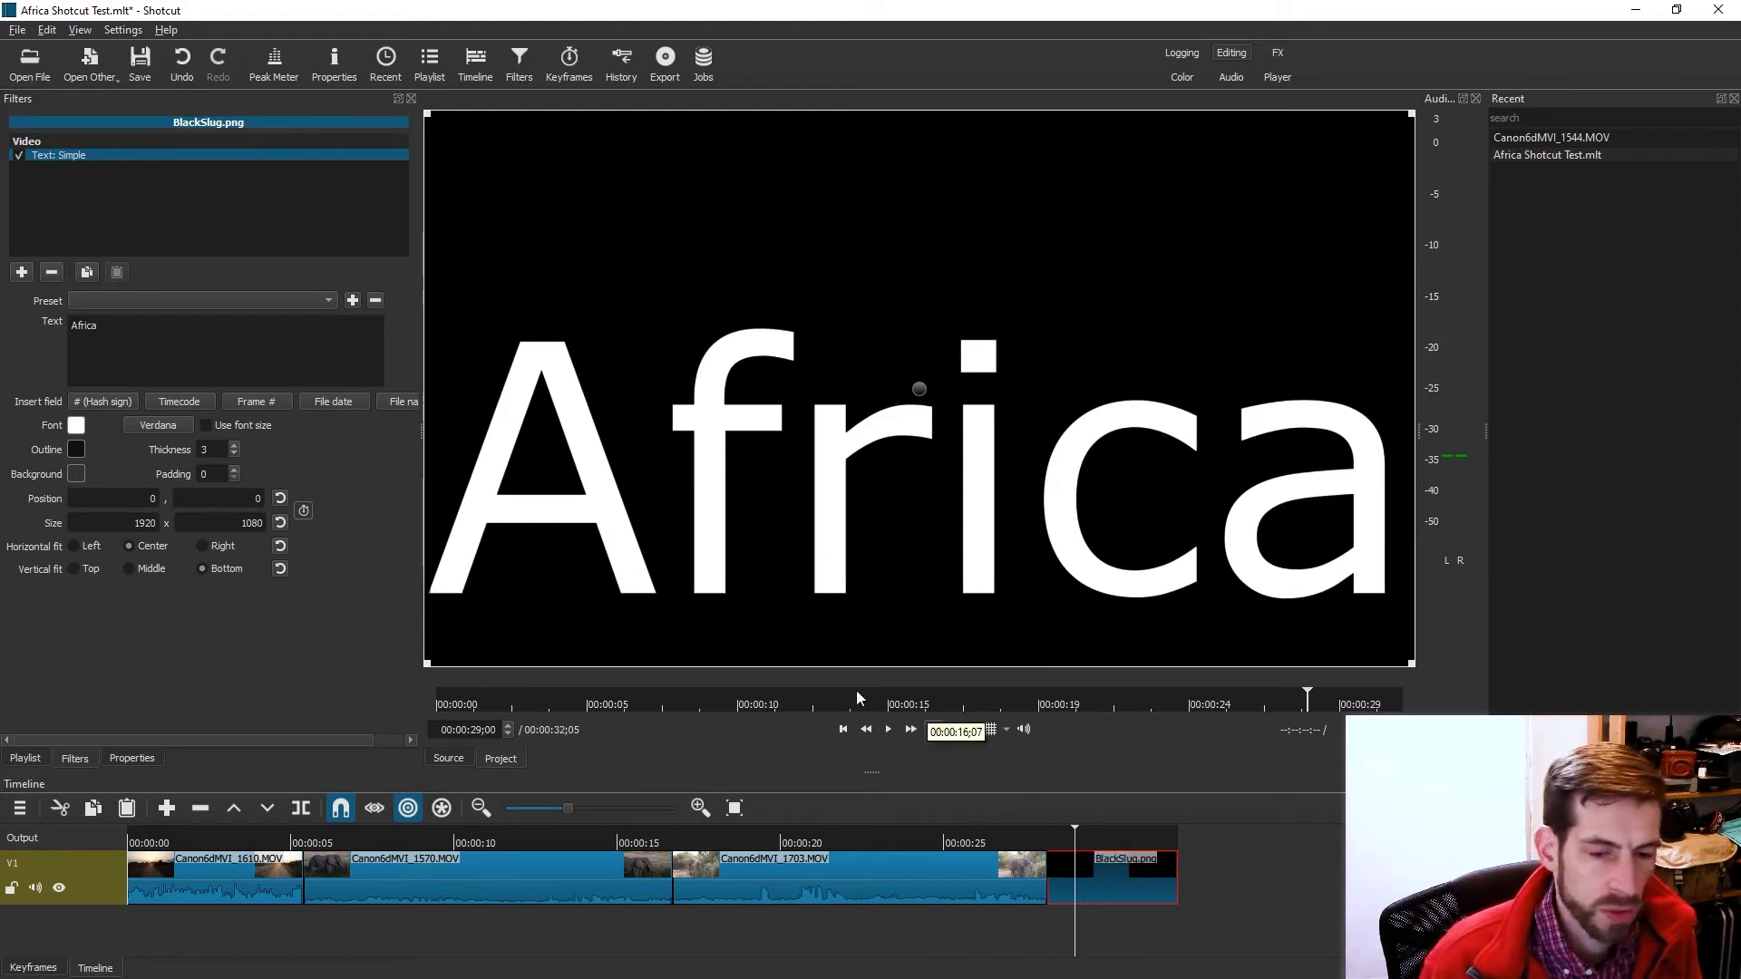
Try fixed Verdana font sizes of 16 and 72 on the Africa title and switch the fixed font size back off.
click(212, 426)
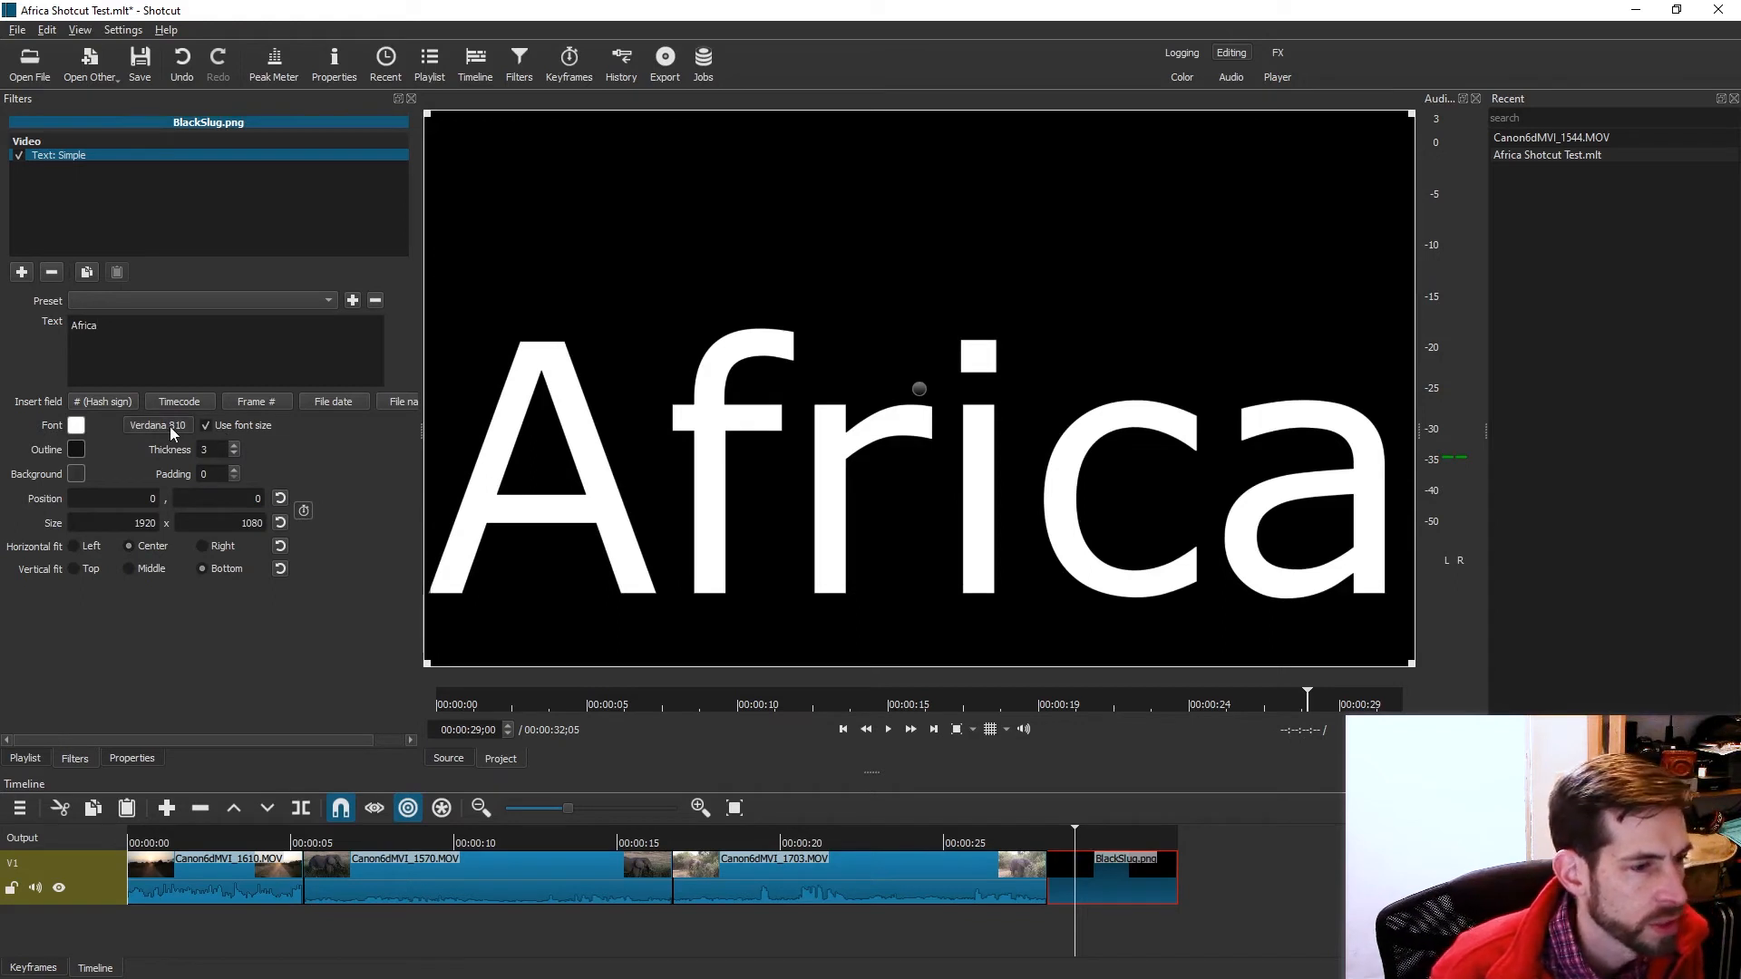
click(170, 426)
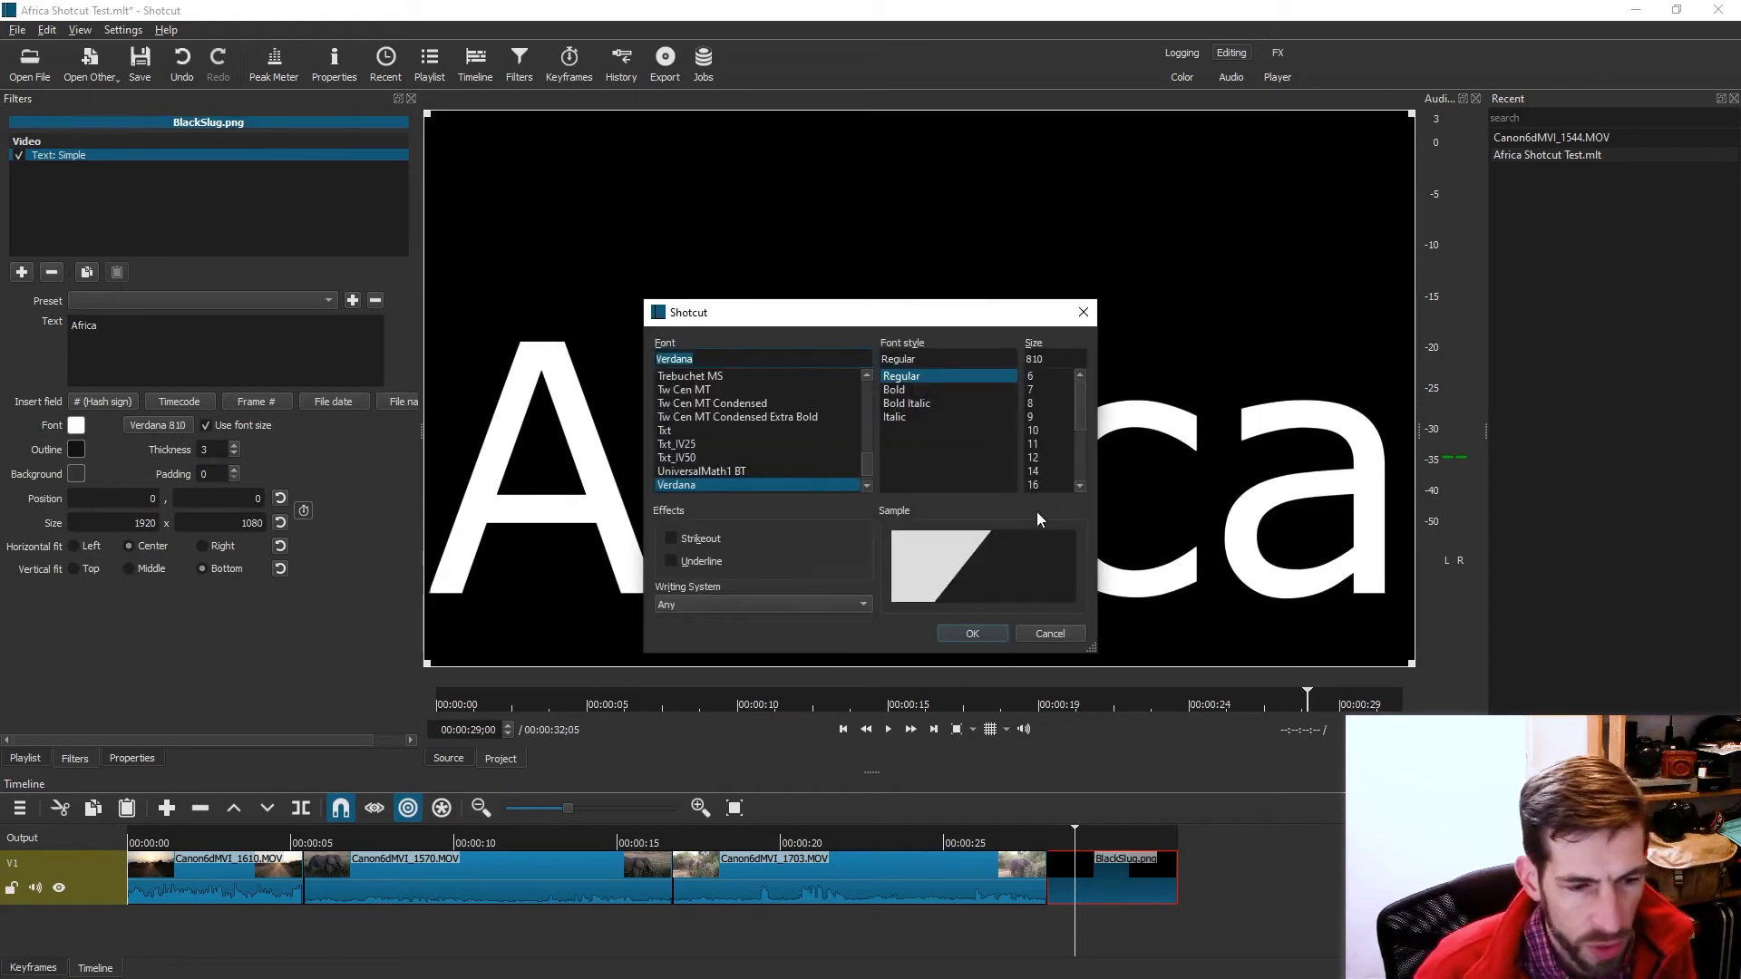
click(1035, 486)
drag(948, 324, 1460, 169)
scroll(1336, 269, down, 4)
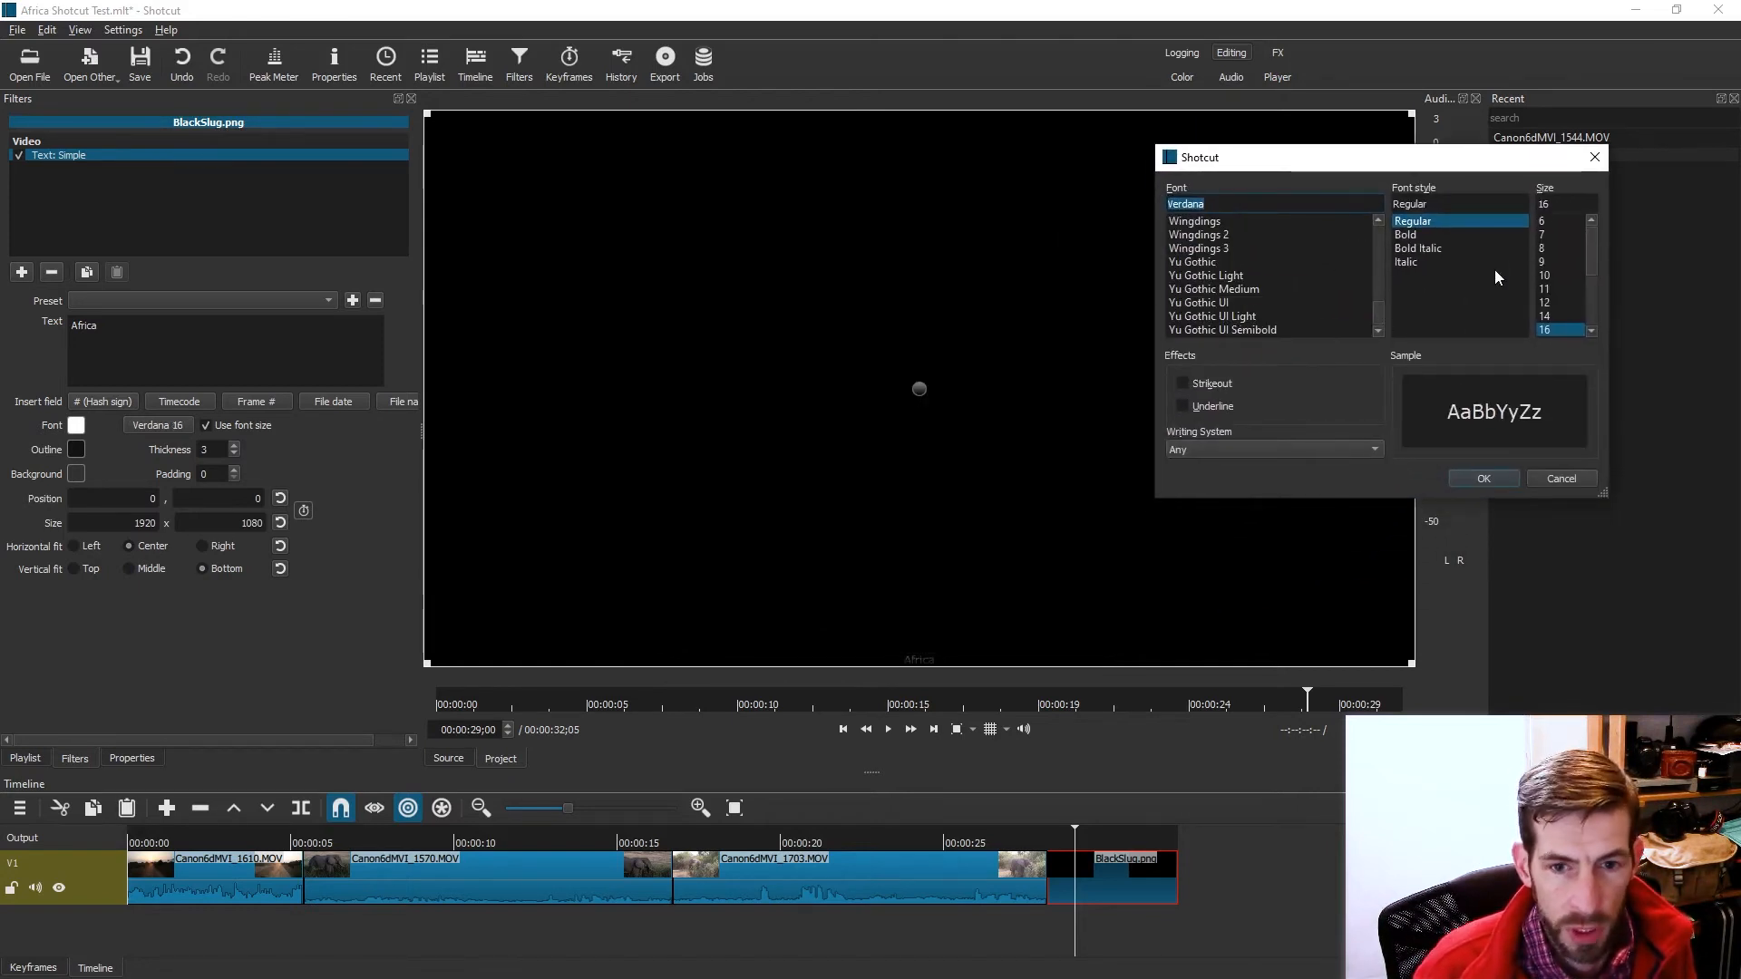
drag(1587, 281, 1585, 319)
click(1562, 330)
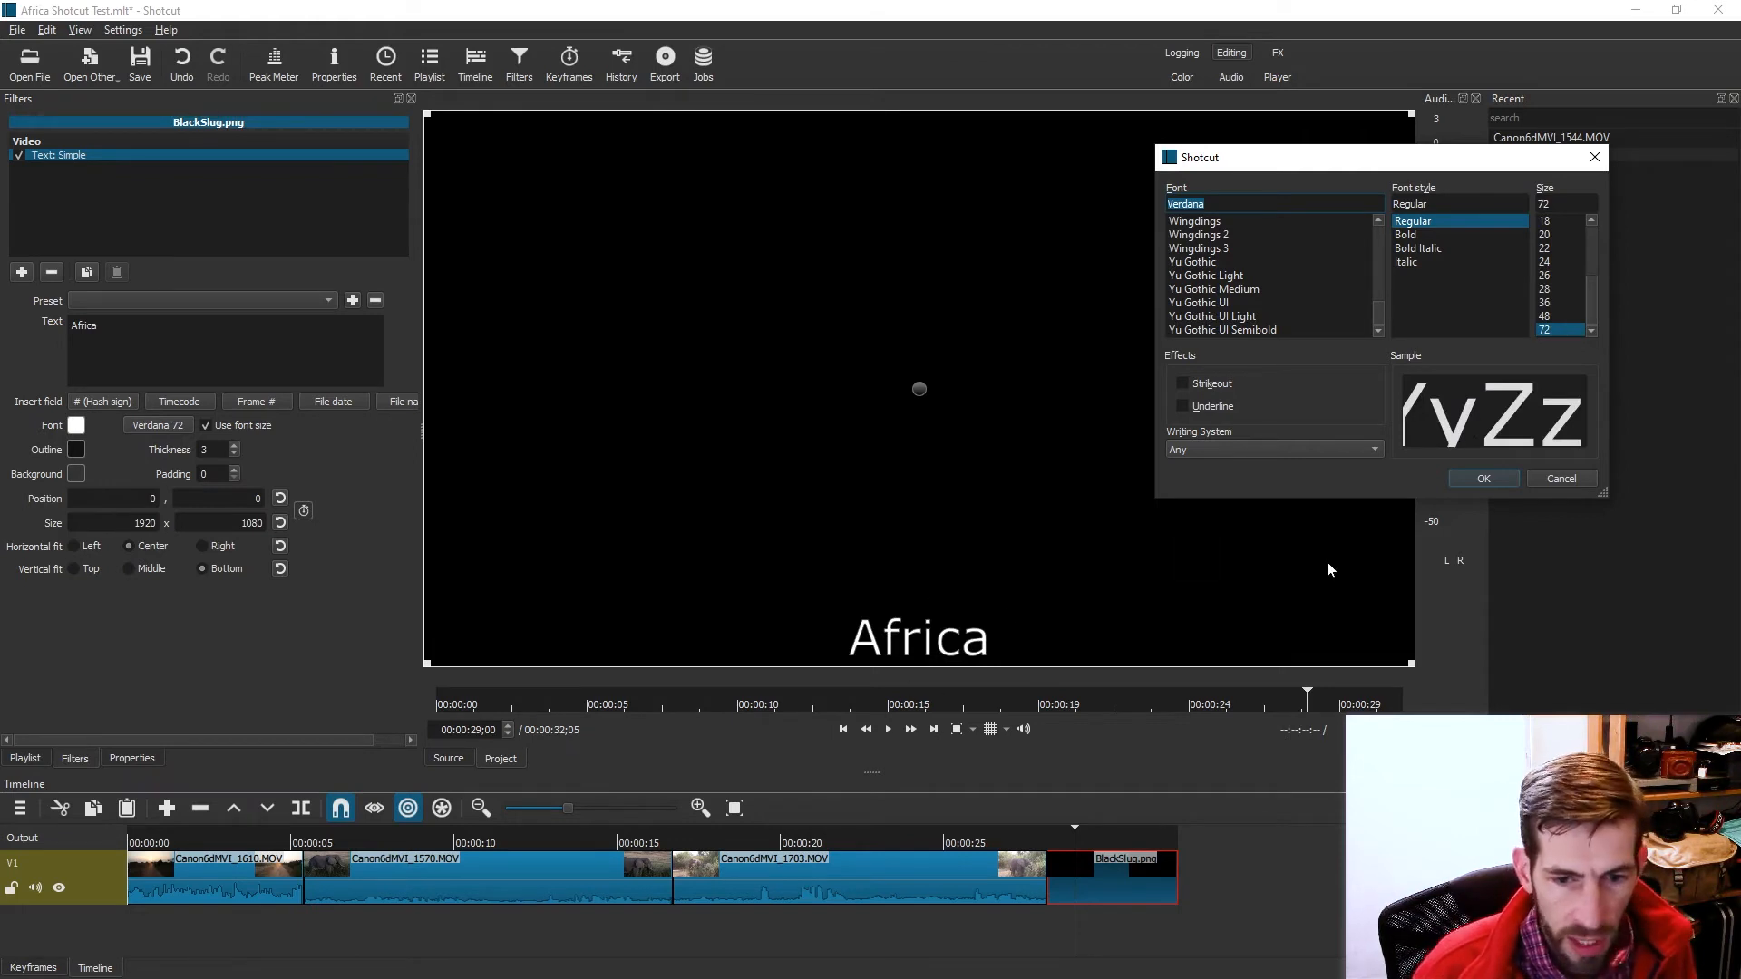
click(1504, 475)
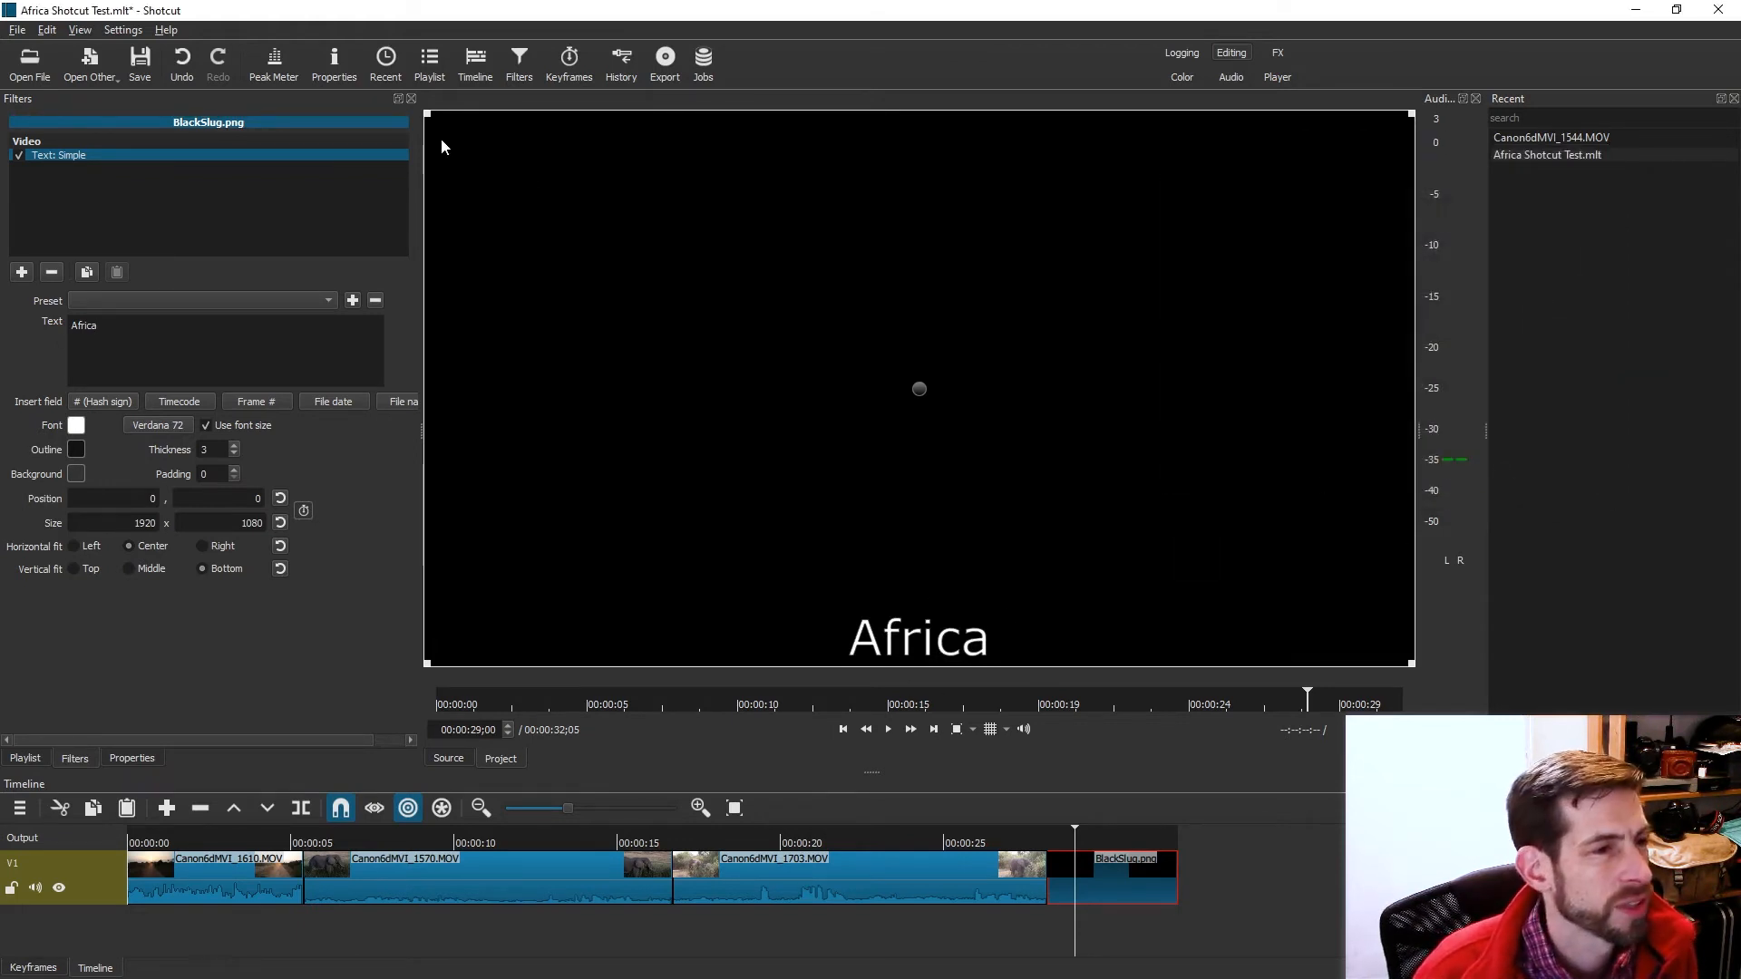
click(206, 426)
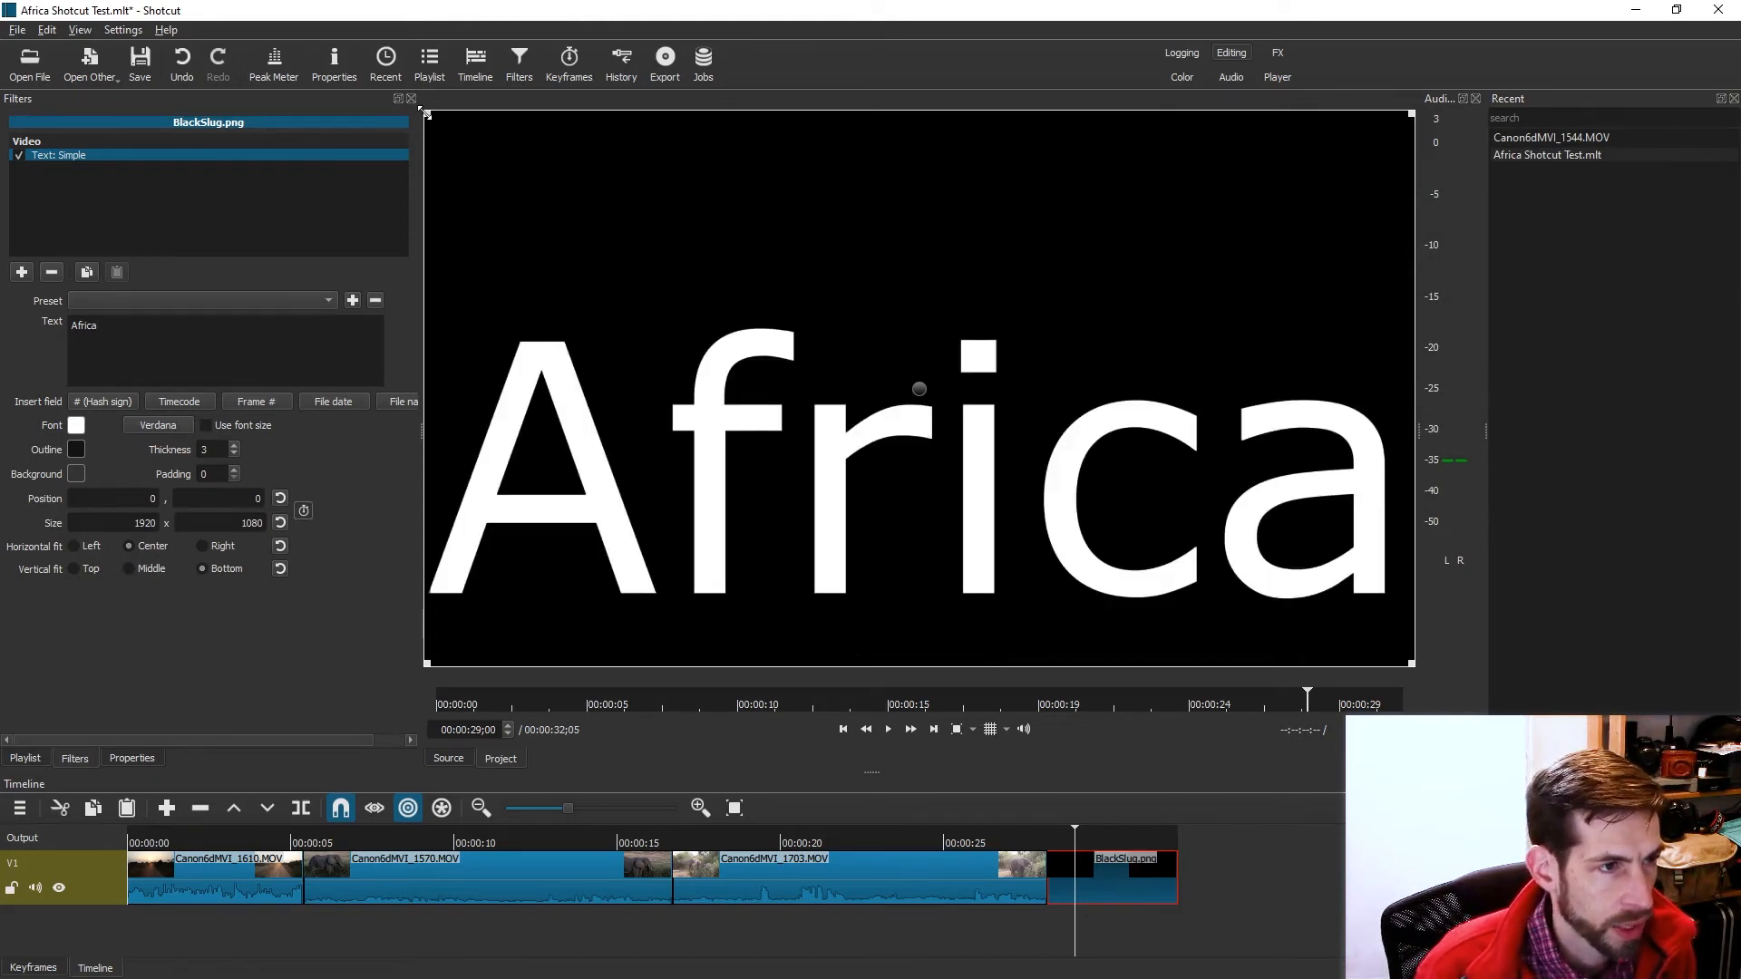
Shrink the Africa title box to about 609 × 183 and centre it in the frame at about position 641, 432.
drag(425, 111, 784, 379)
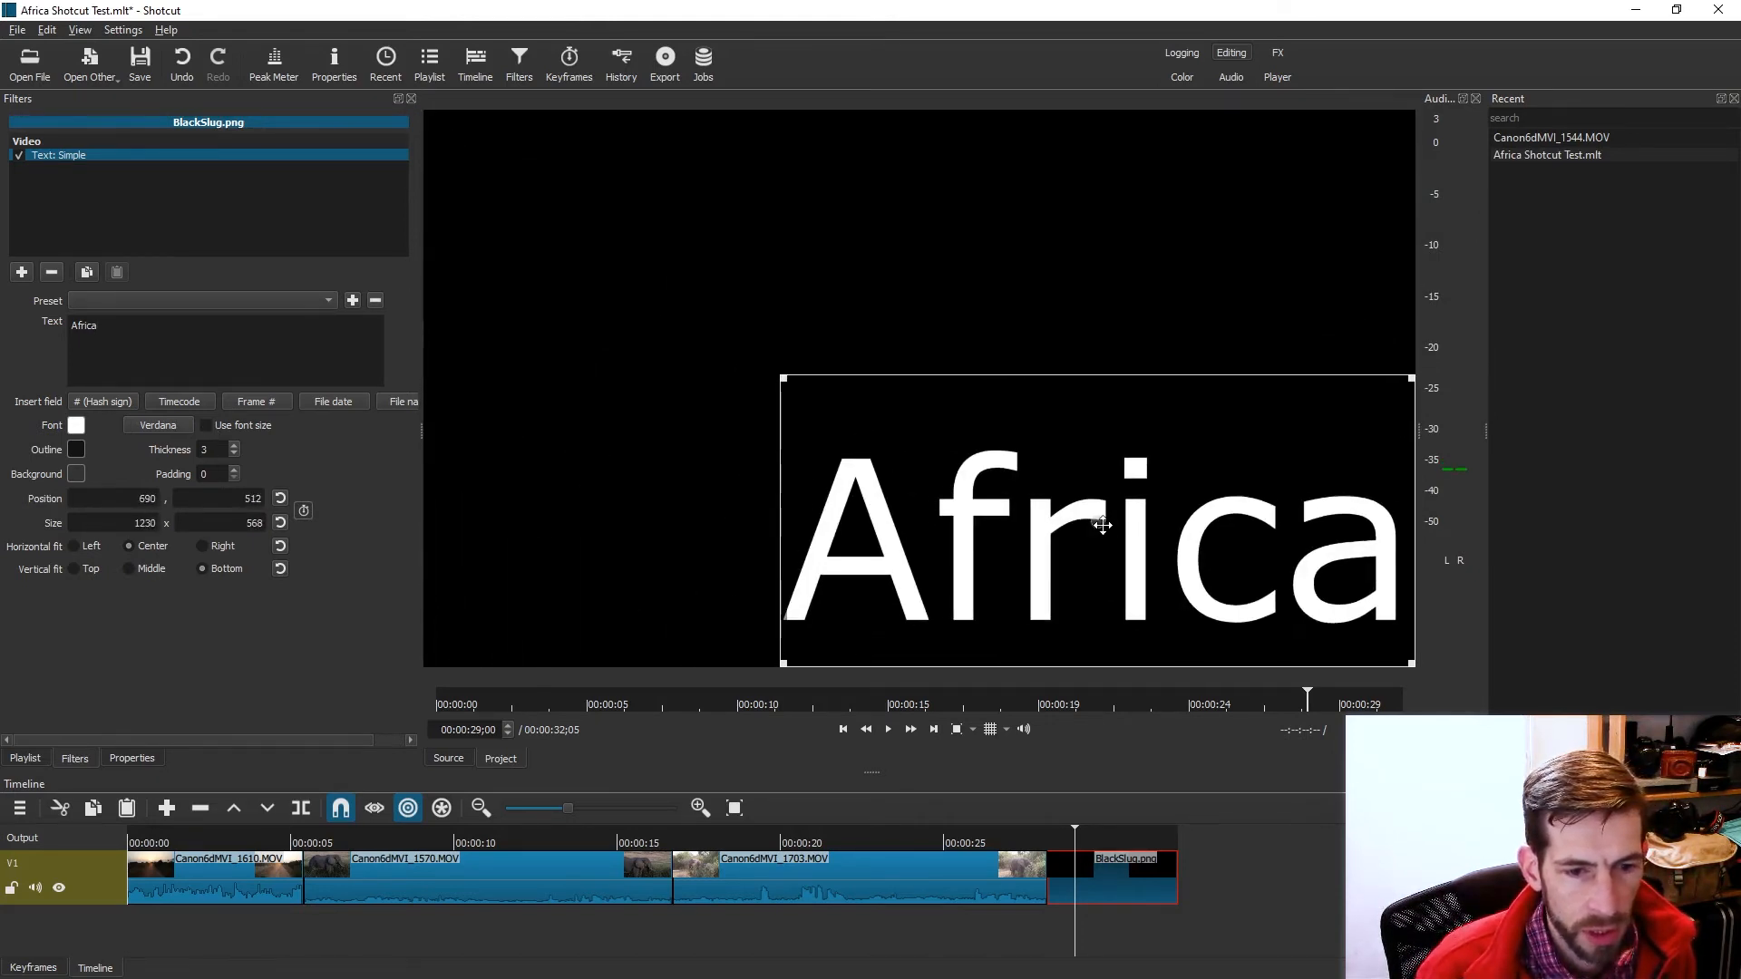
drag(1102, 525, 918, 384)
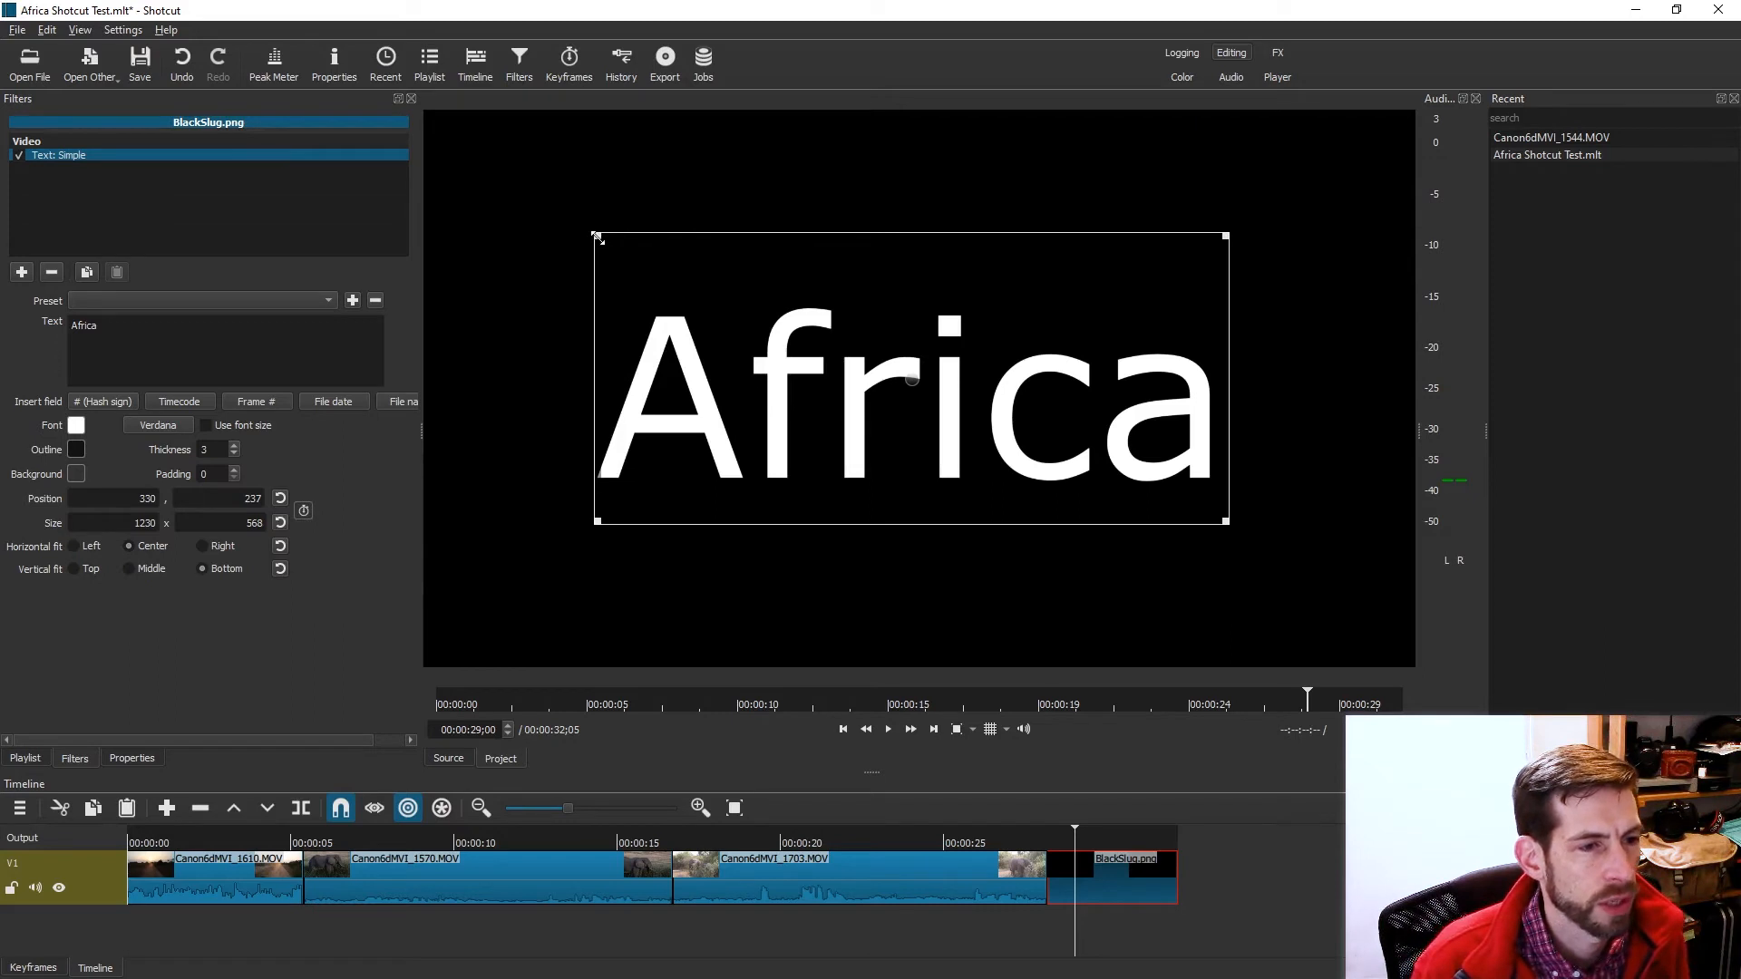
drag(597, 237, 709, 297)
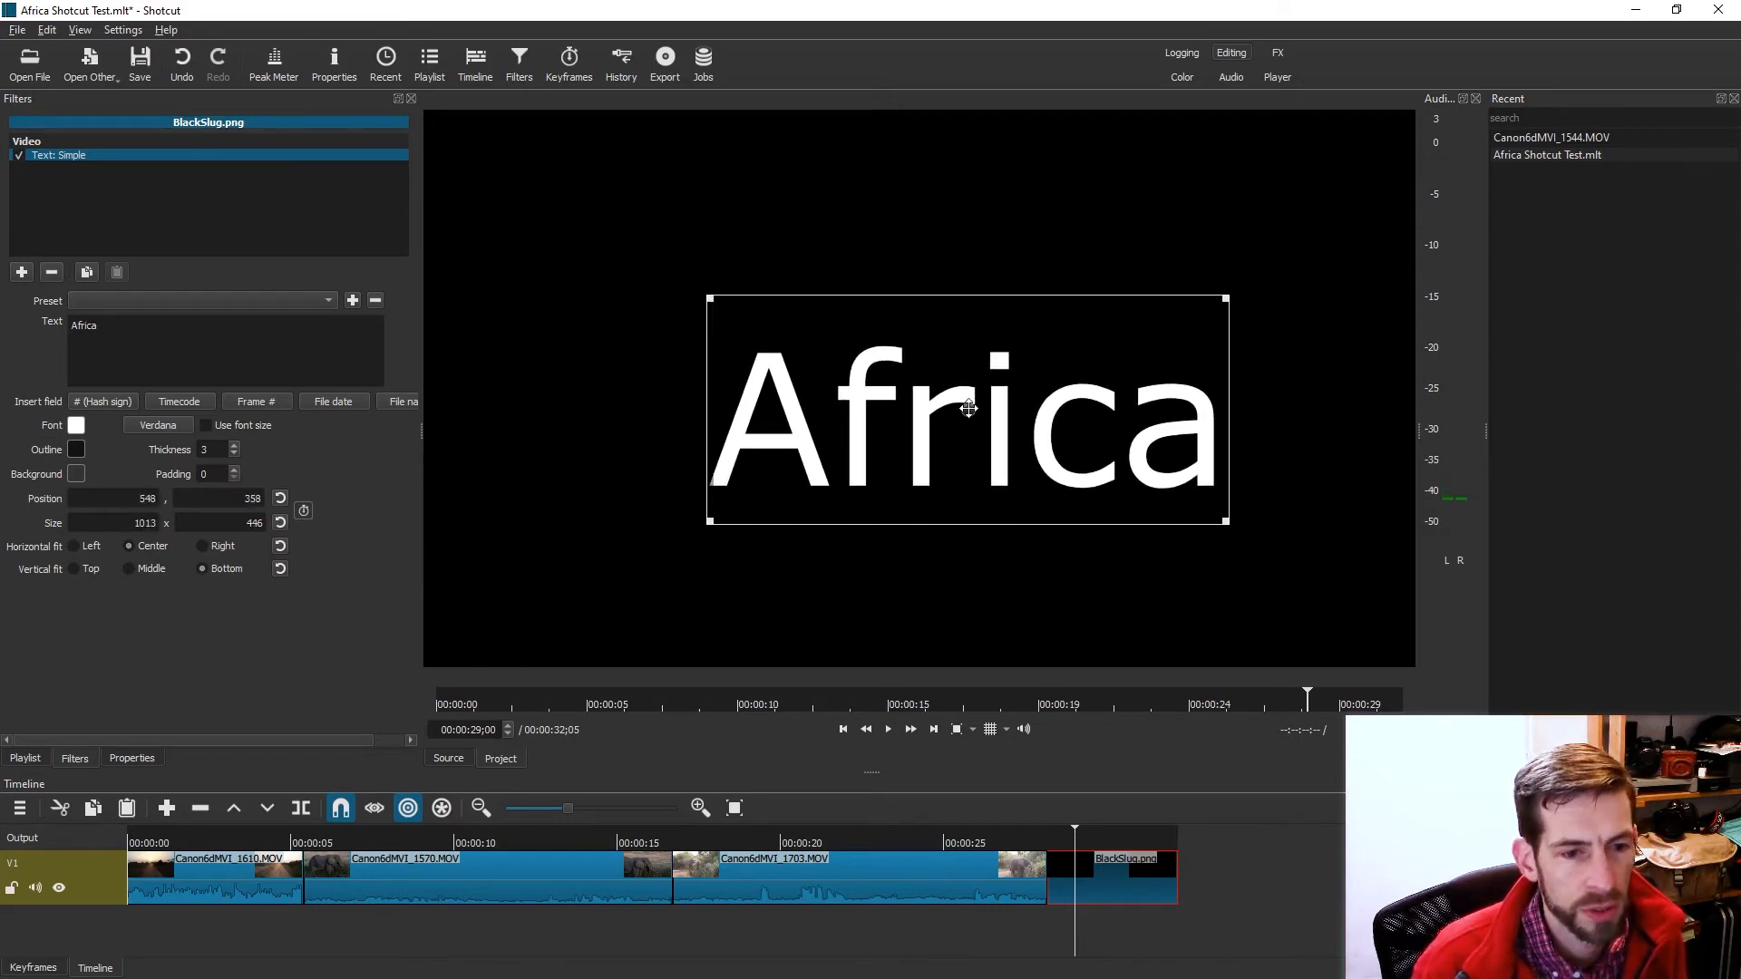
drag(969, 408, 925, 389)
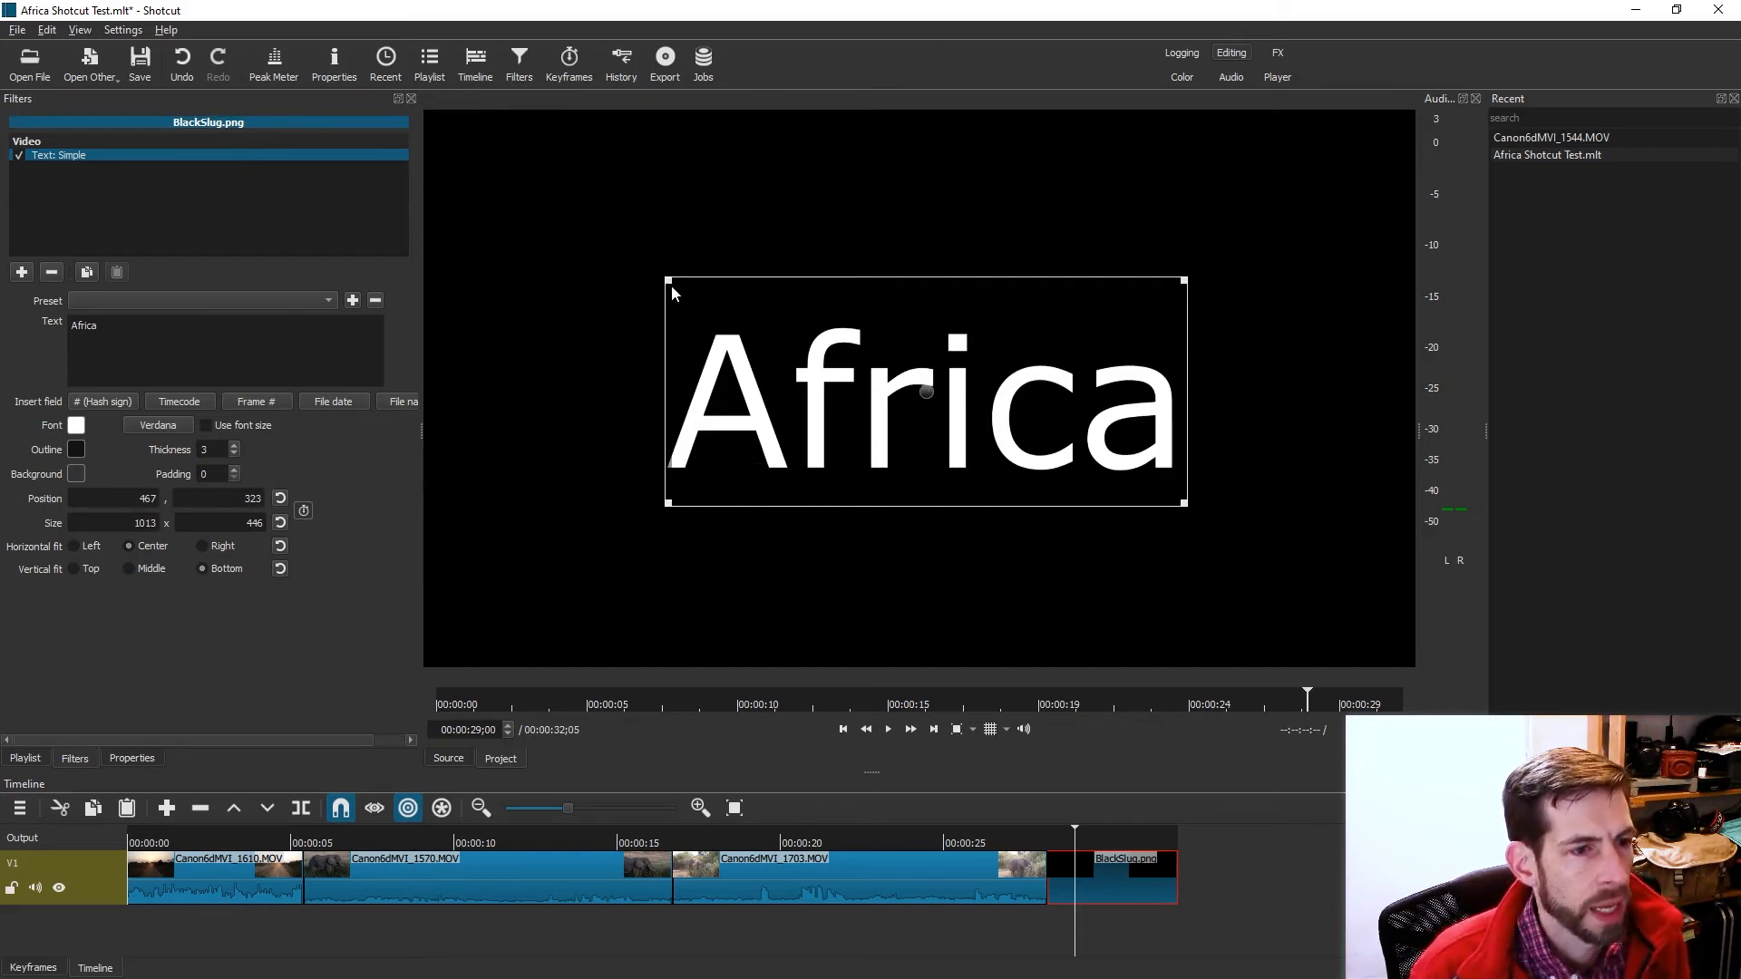
drag(667, 278, 879, 414)
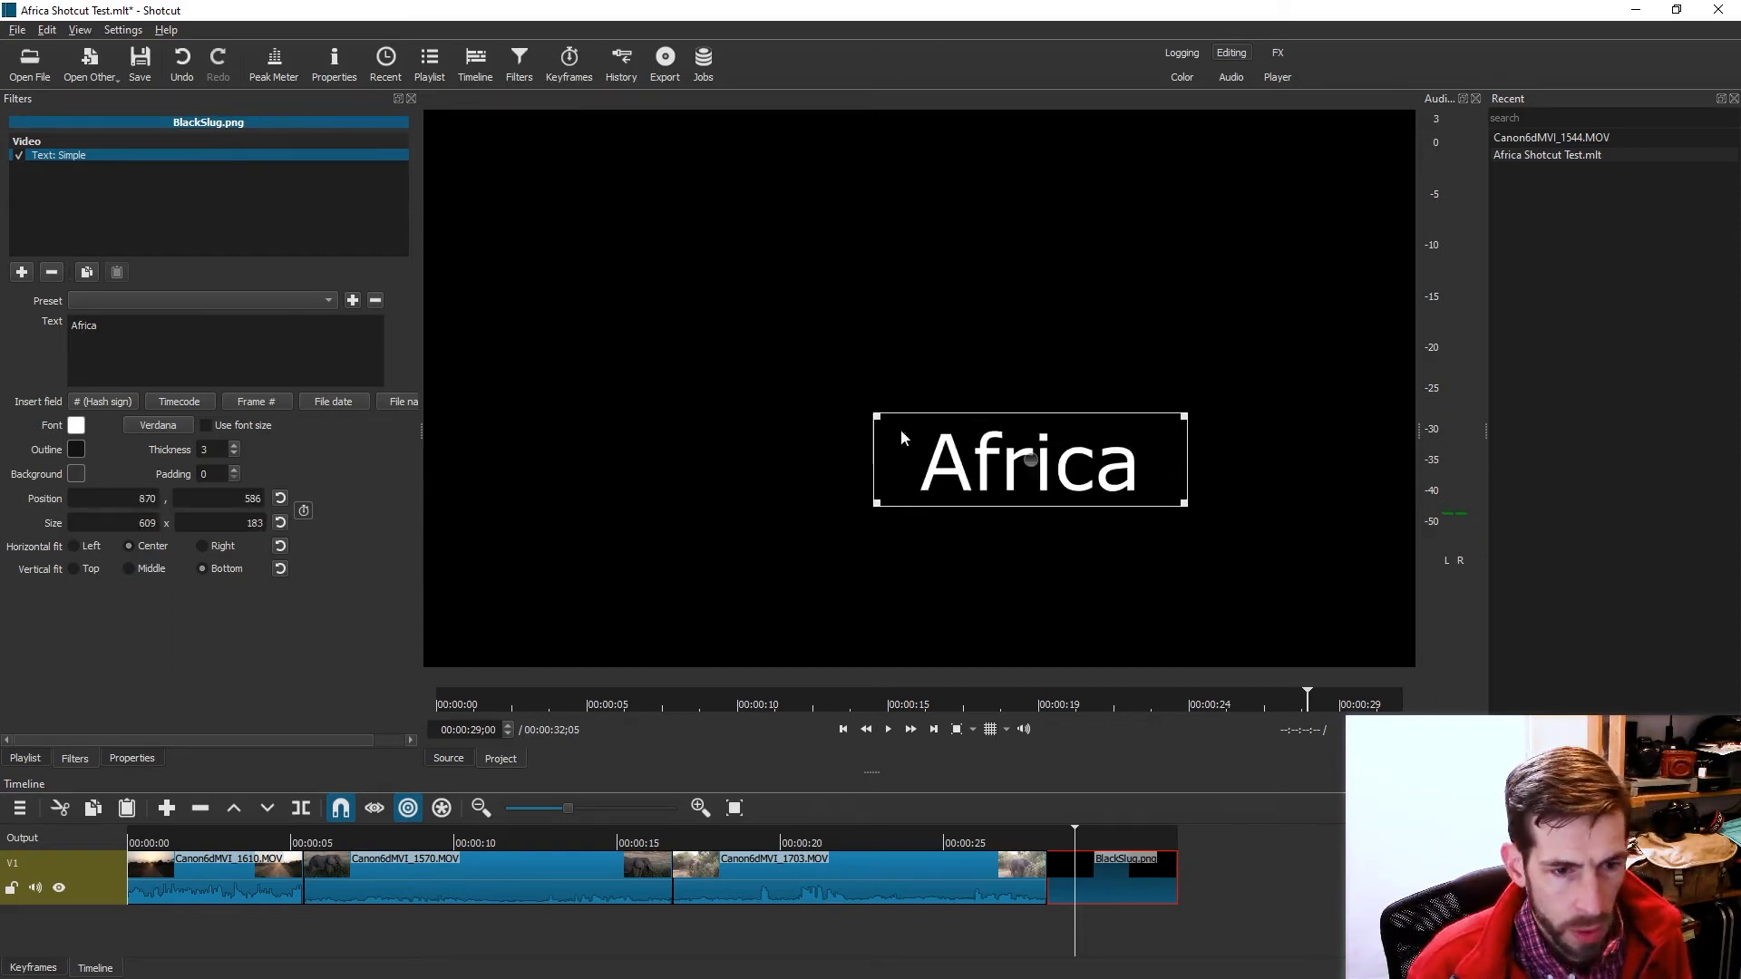
drag(1025, 458, 921, 374)
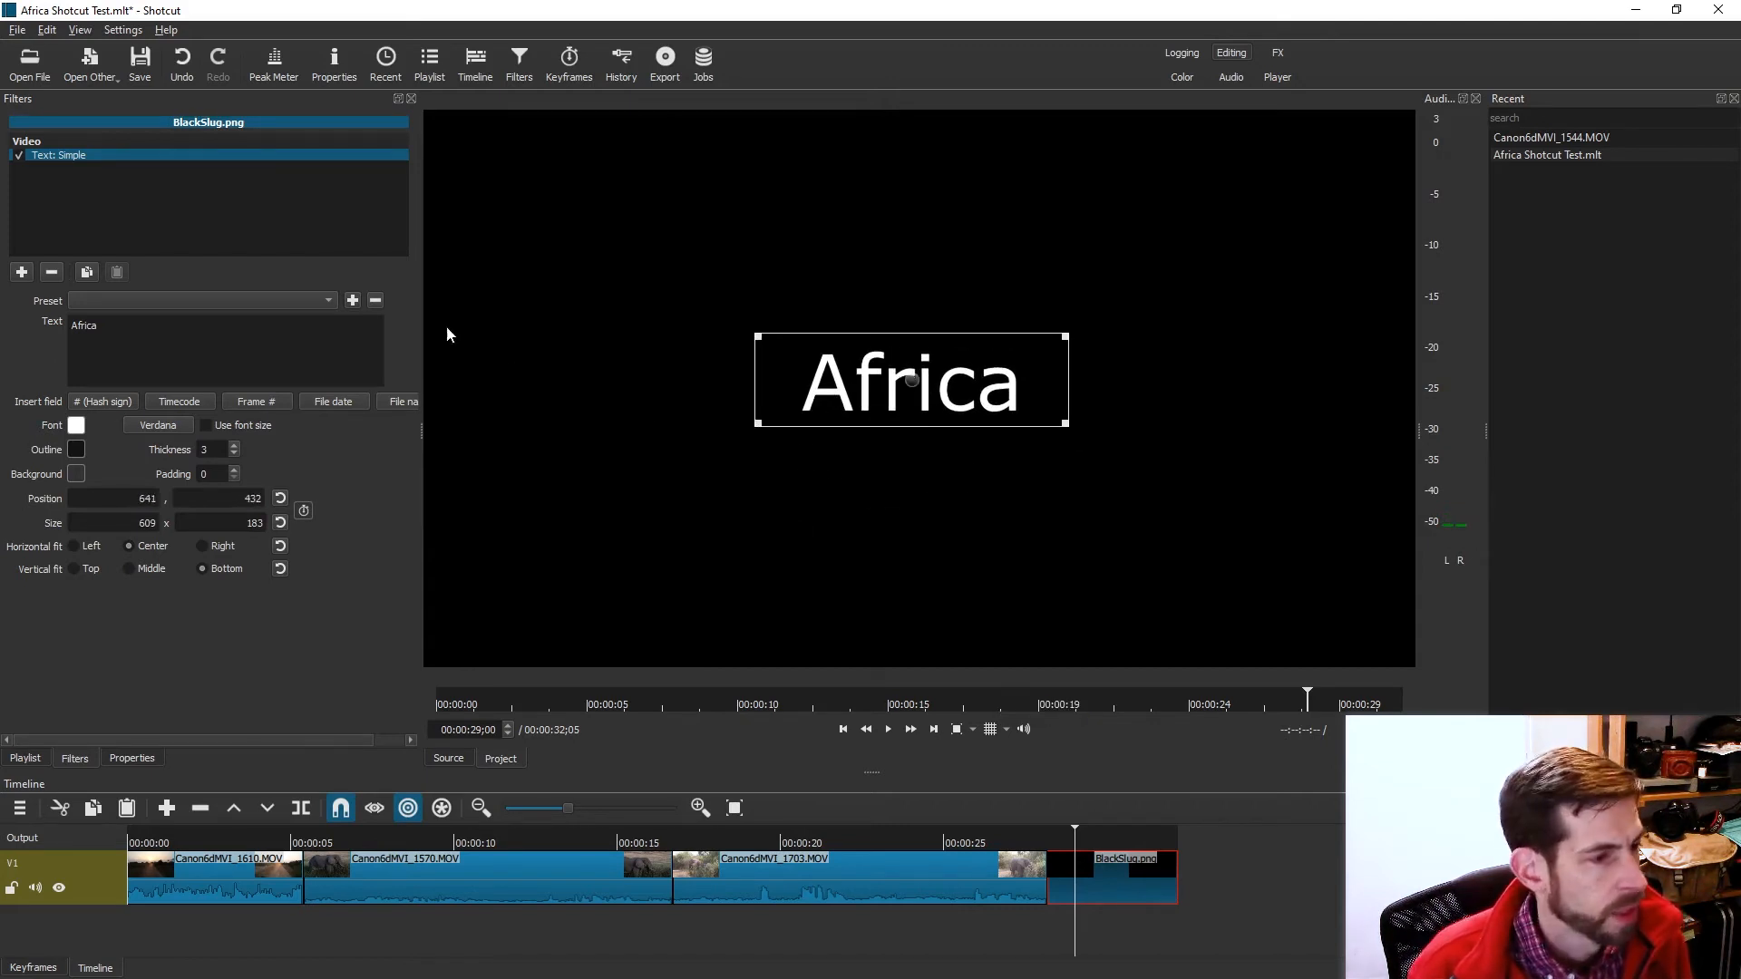
Enable keyframes for the Africa title's position and size and move the first keyframe to the start of the BlackSlug.png clip.
click(304, 512)
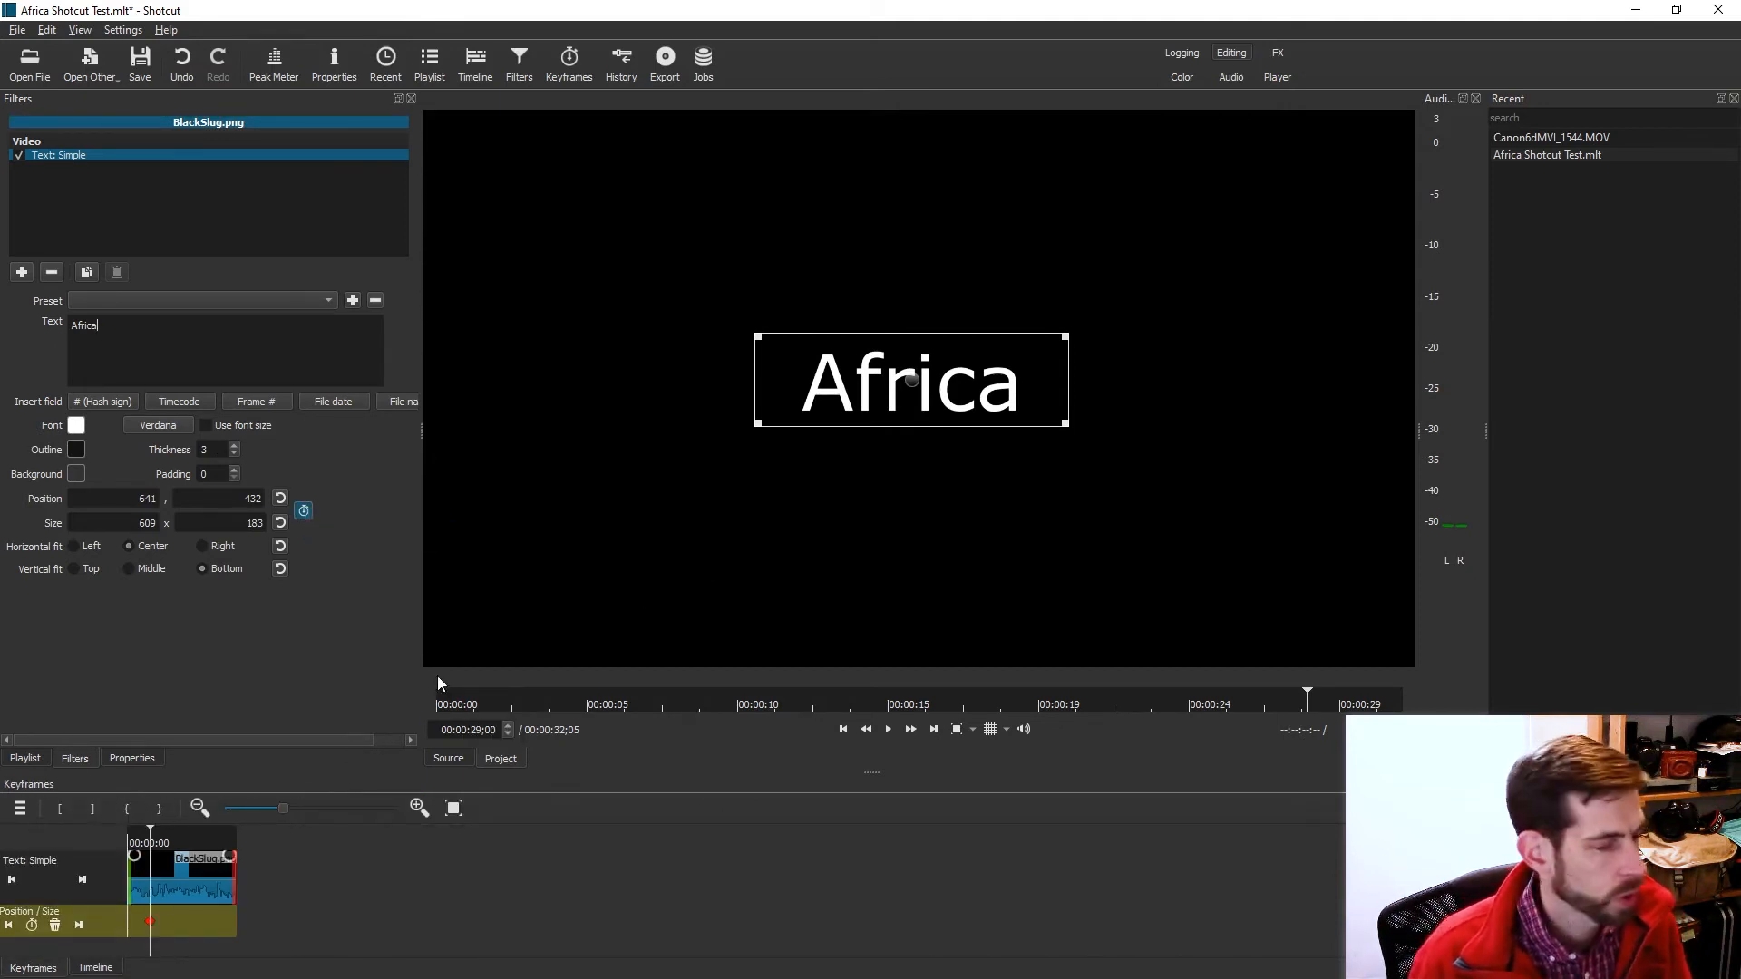
click(95, 968)
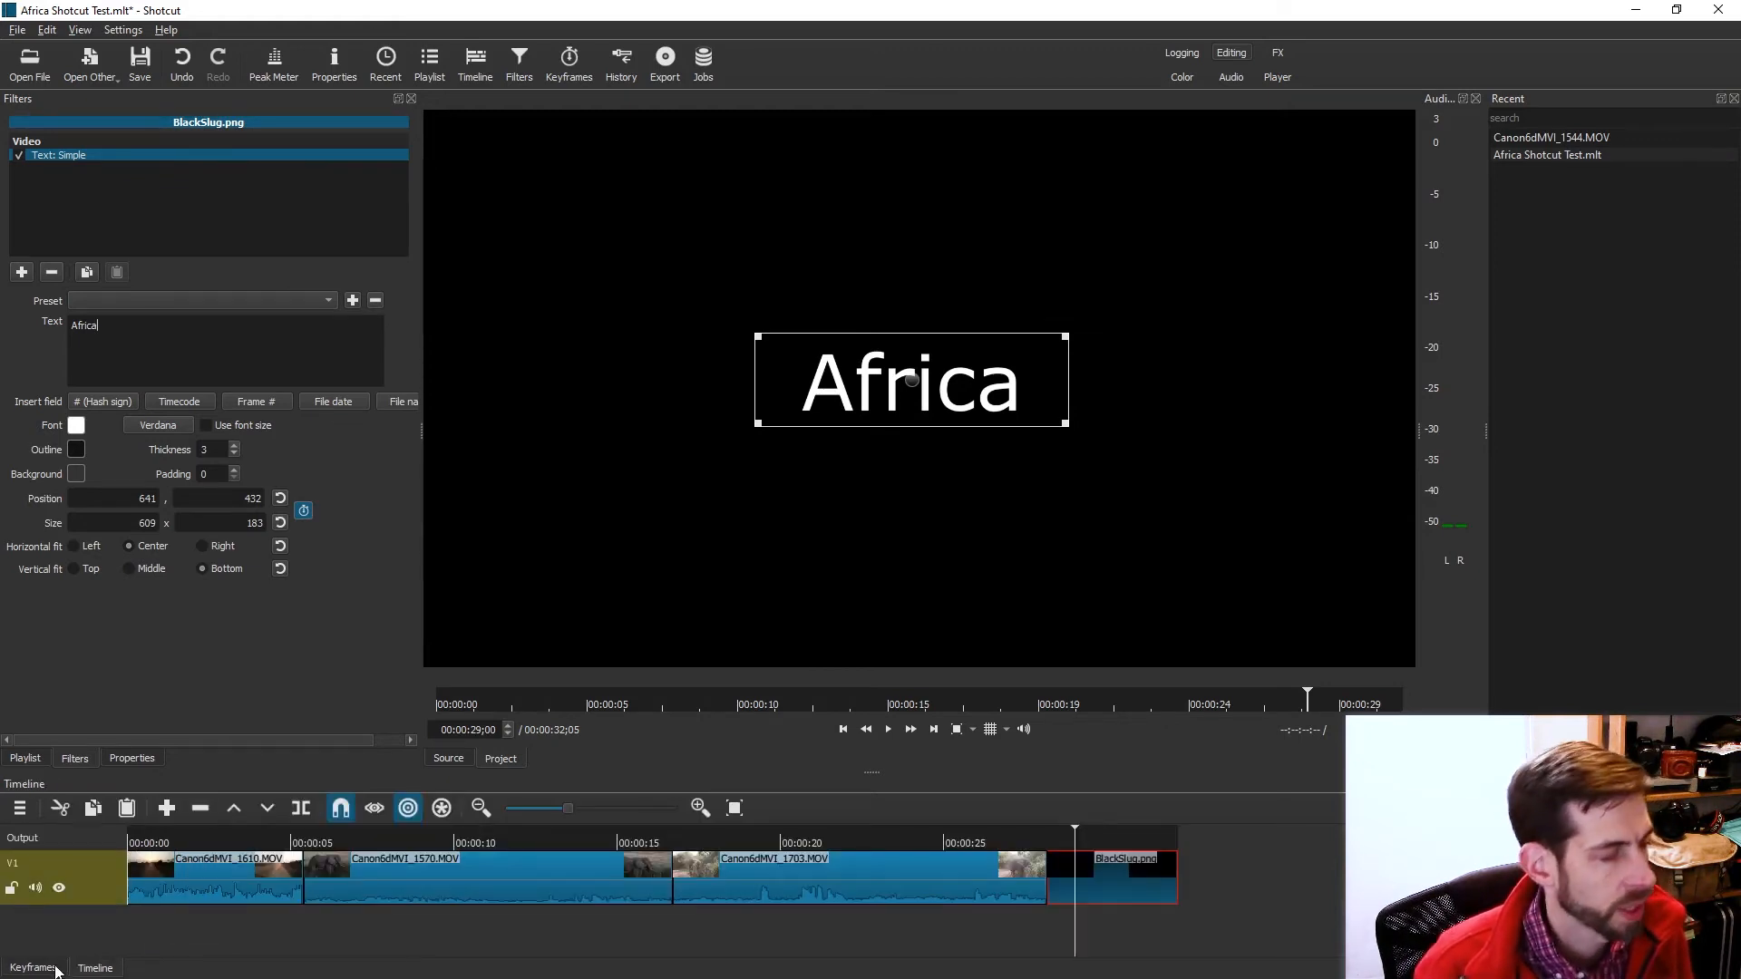
click(54, 969)
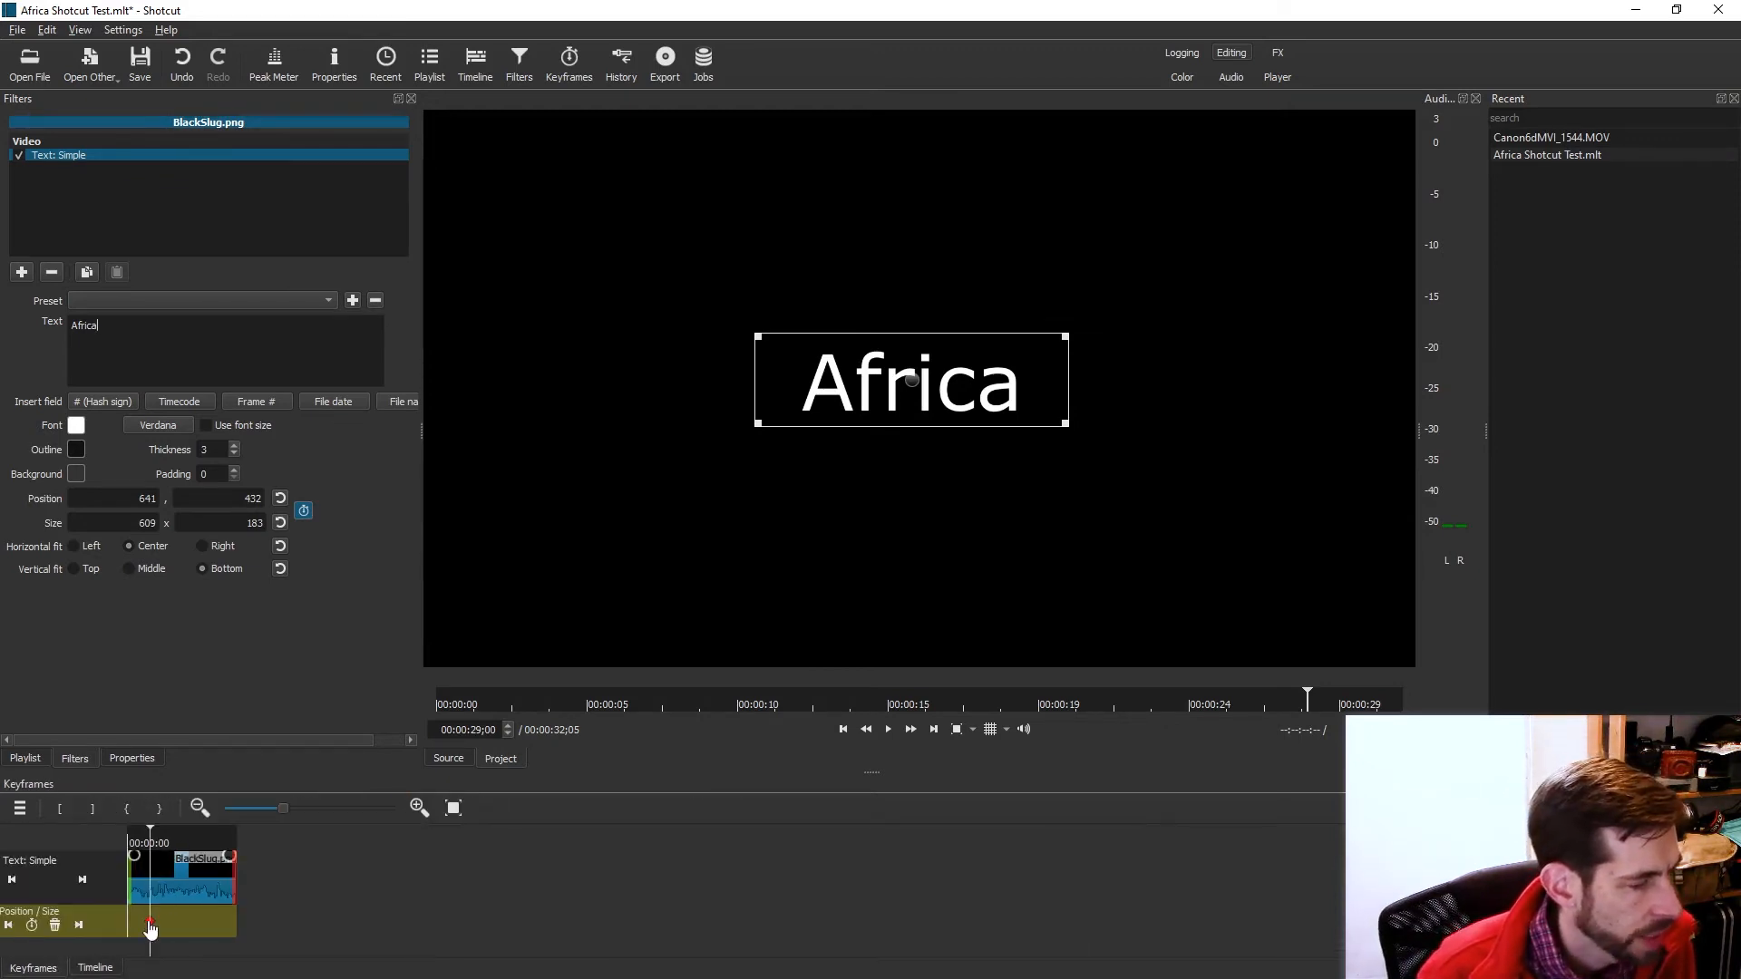
drag(150, 923, 125, 924)
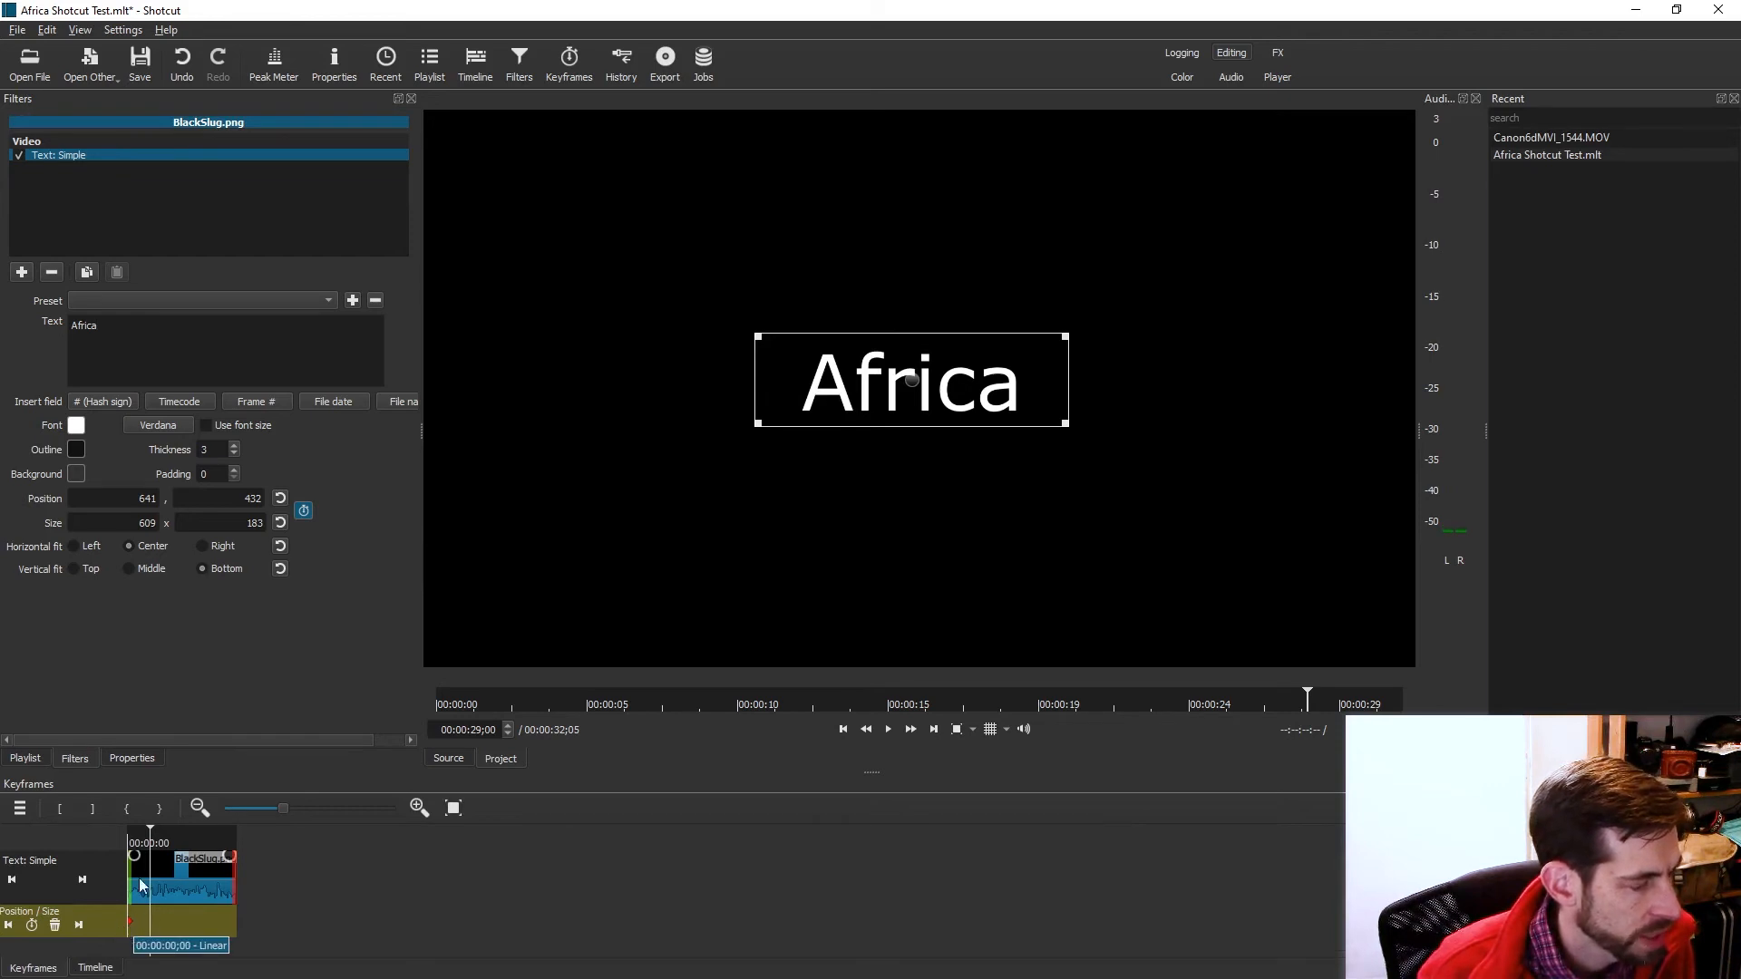
Add a position and size keyframe at the clip's end, enlarging the title to about 1434 × 615 at about position 246, 209.
drag(150, 844, 241, 858)
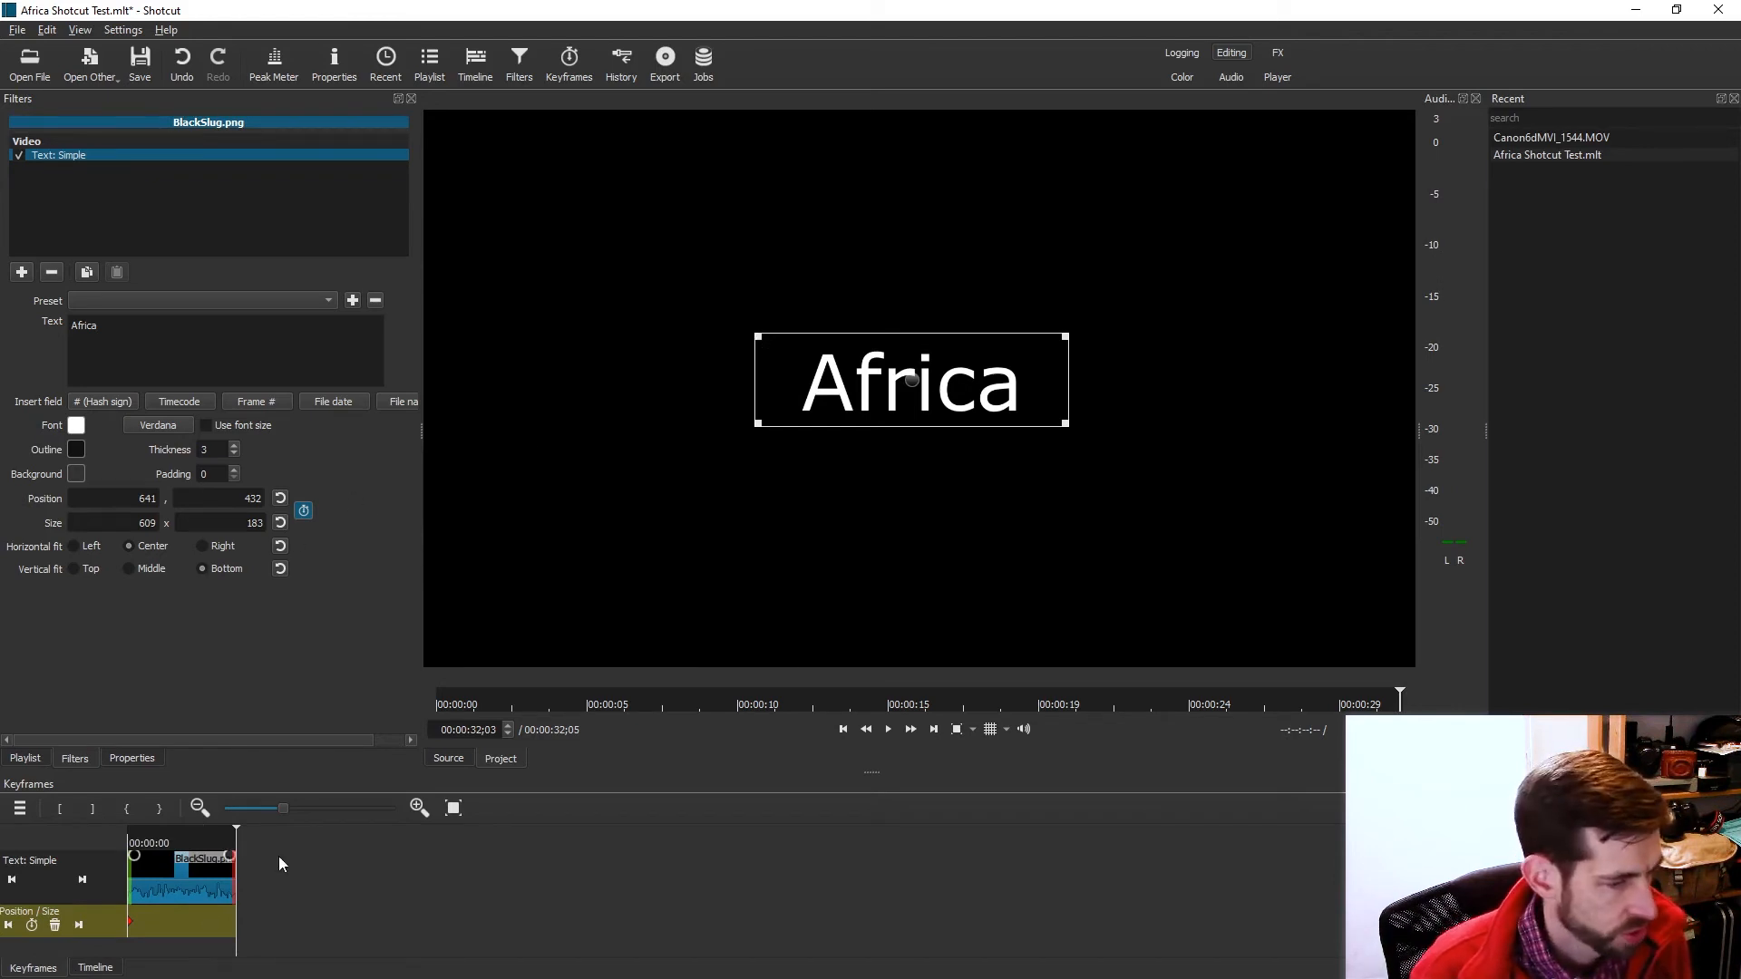
click(32, 926)
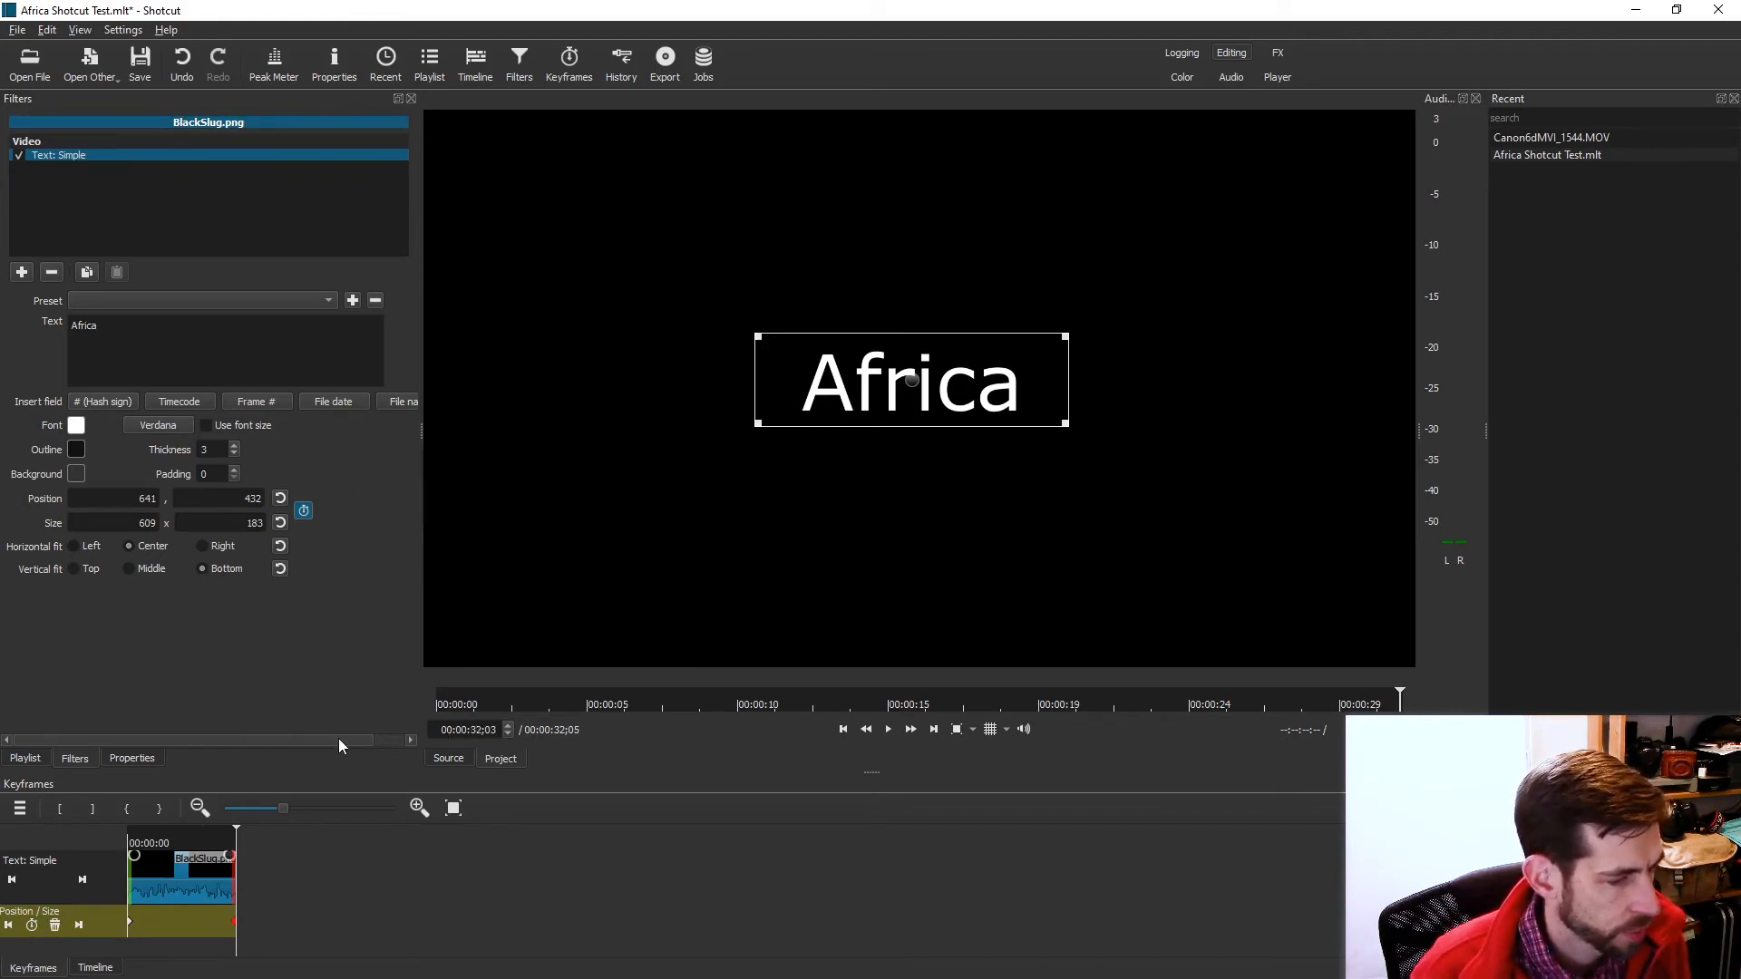
drag(760, 337, 544, 199)
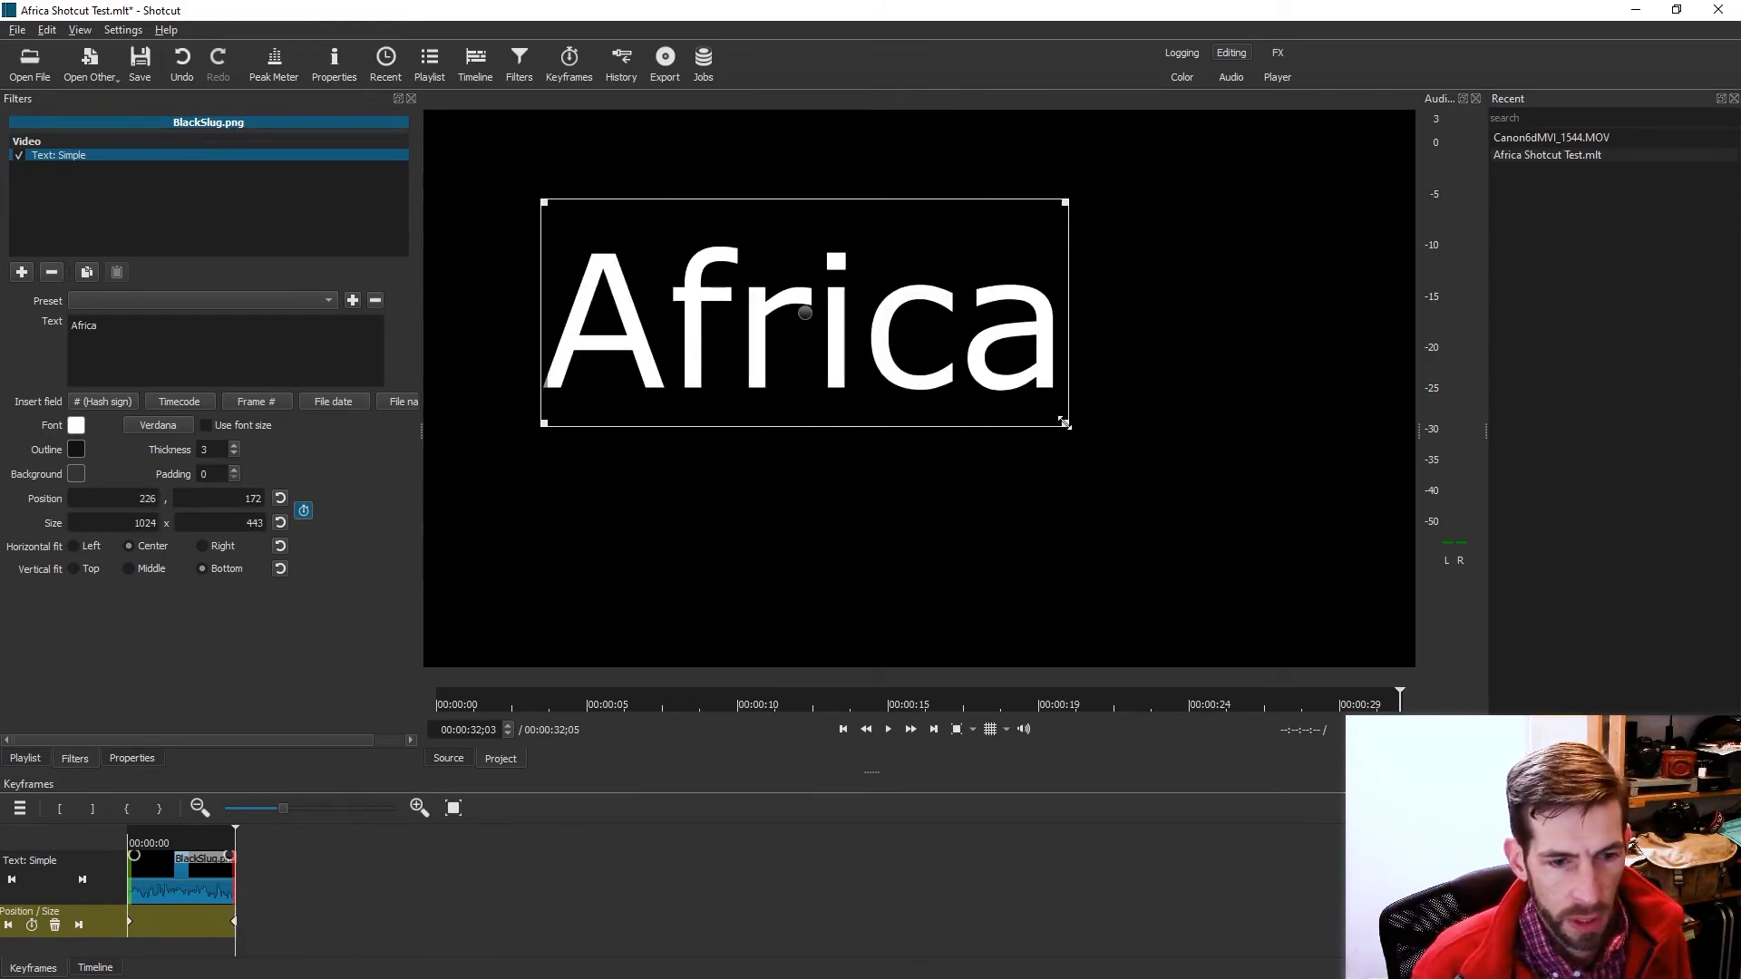
drag(1065, 423, 1278, 513)
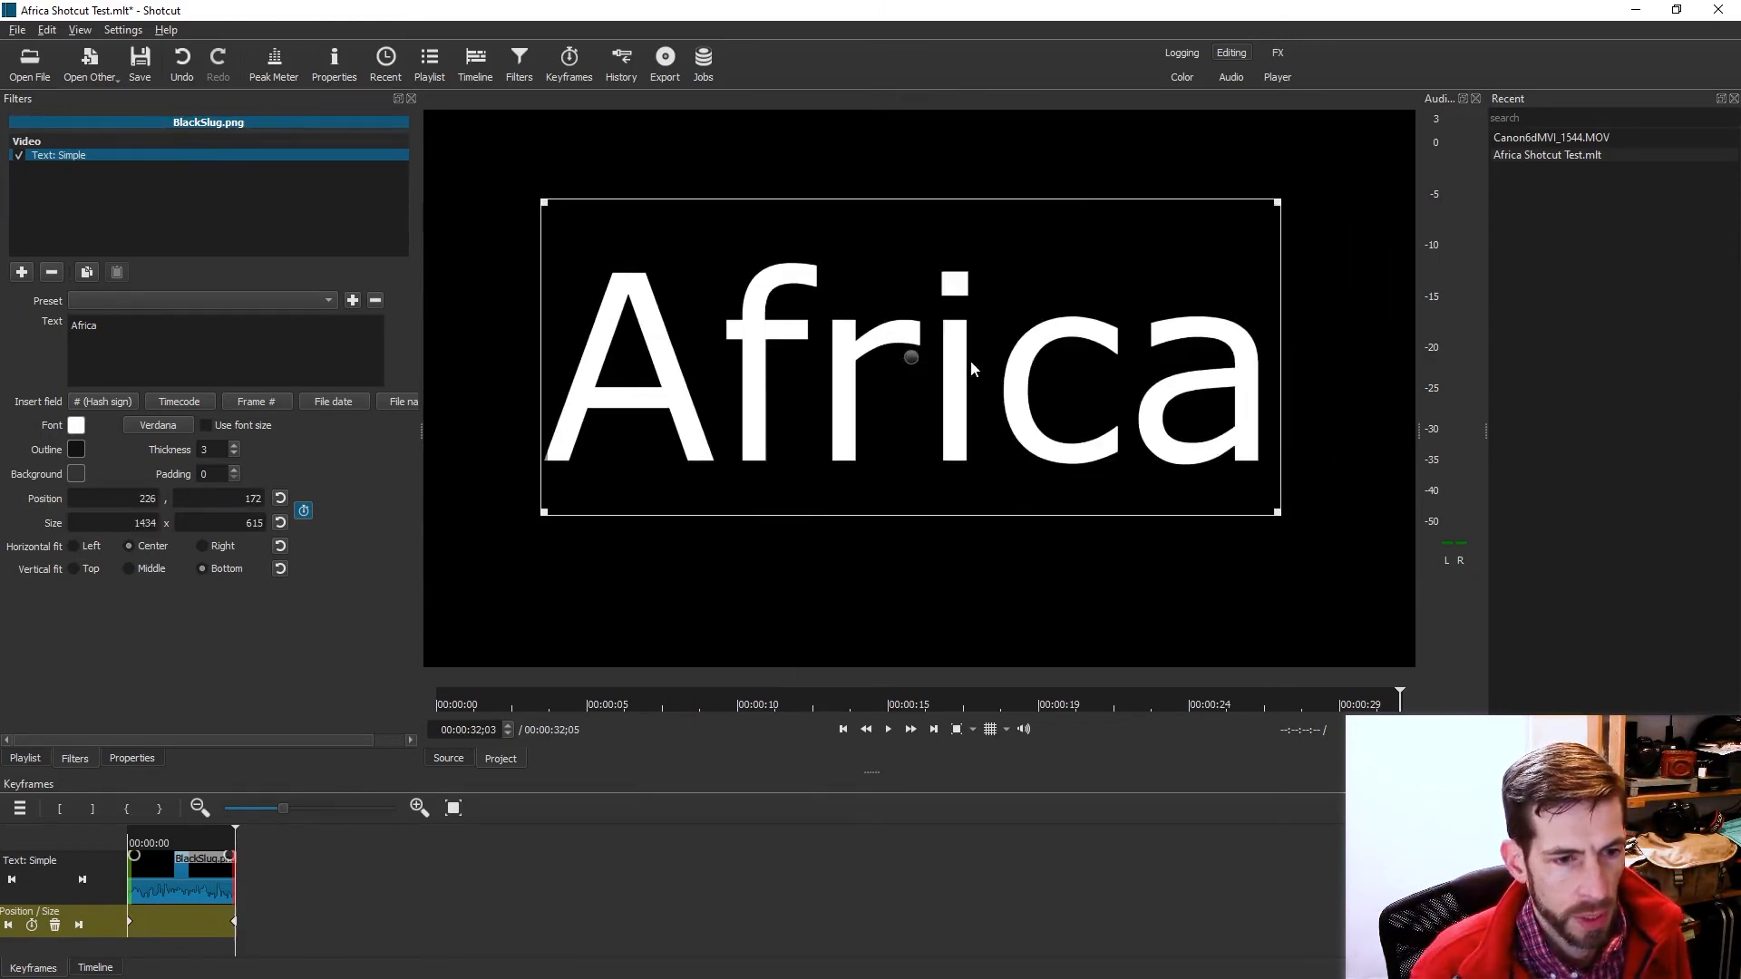
drag(912, 354, 922, 383)
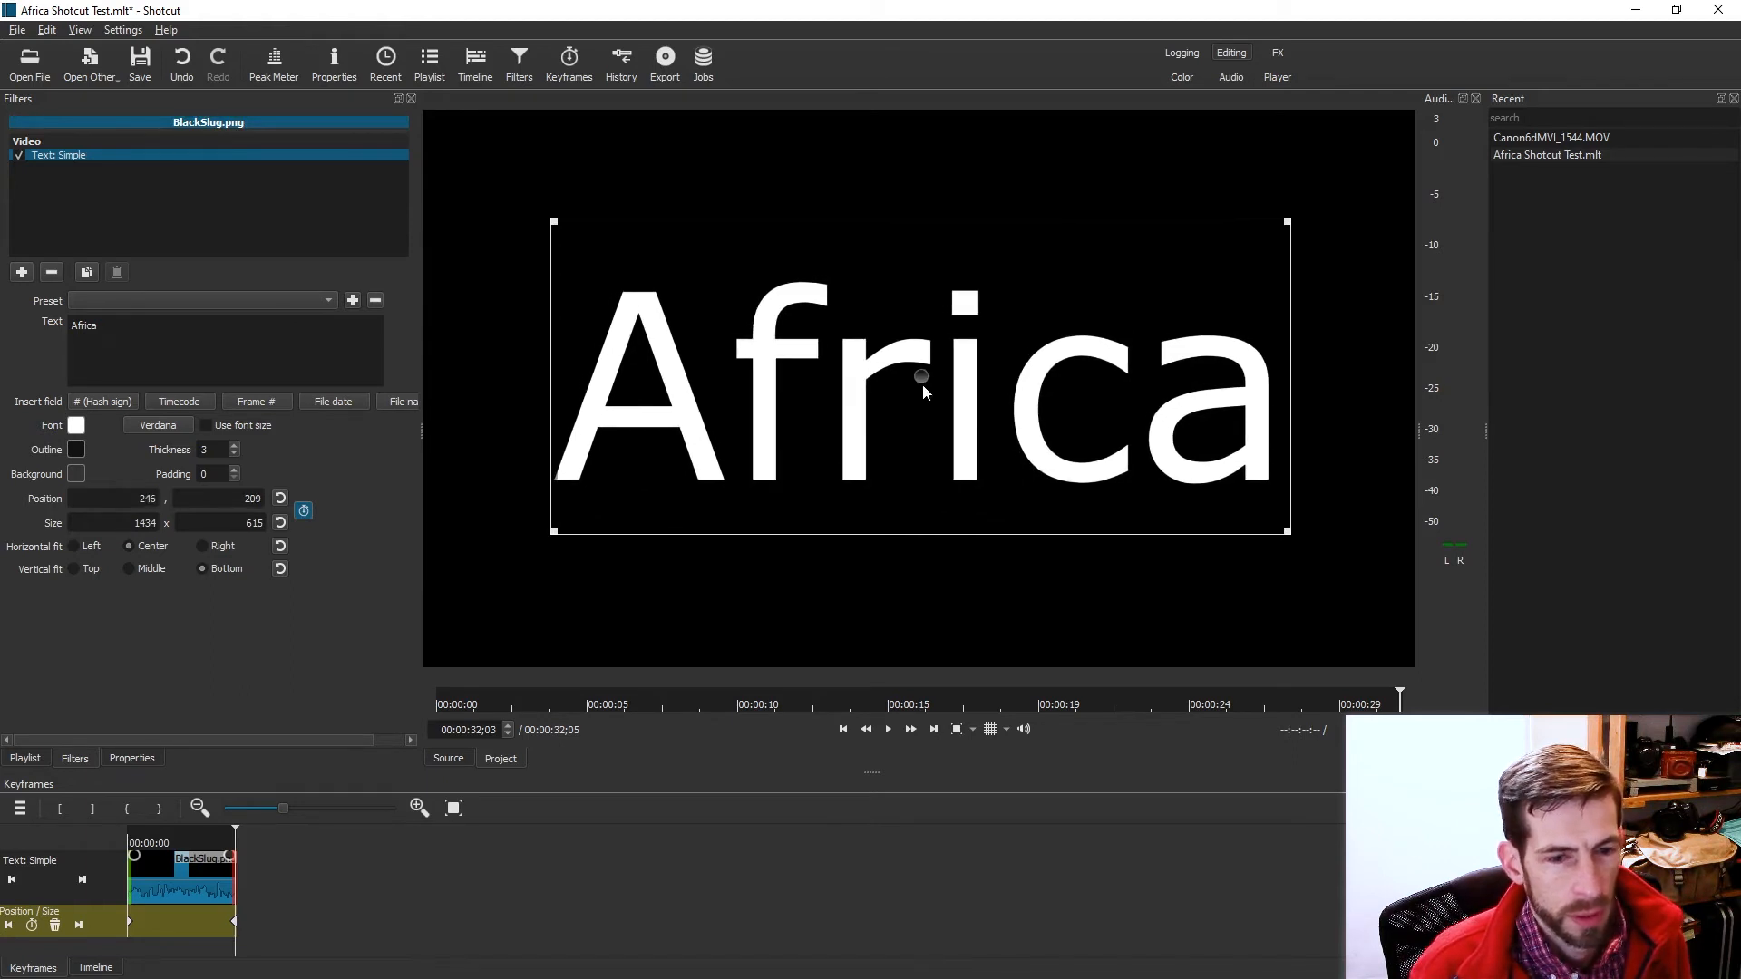
Play the keyframed title from the clip's start and scrub through it to check how the Africa text grows.
drag(178, 836, 118, 847)
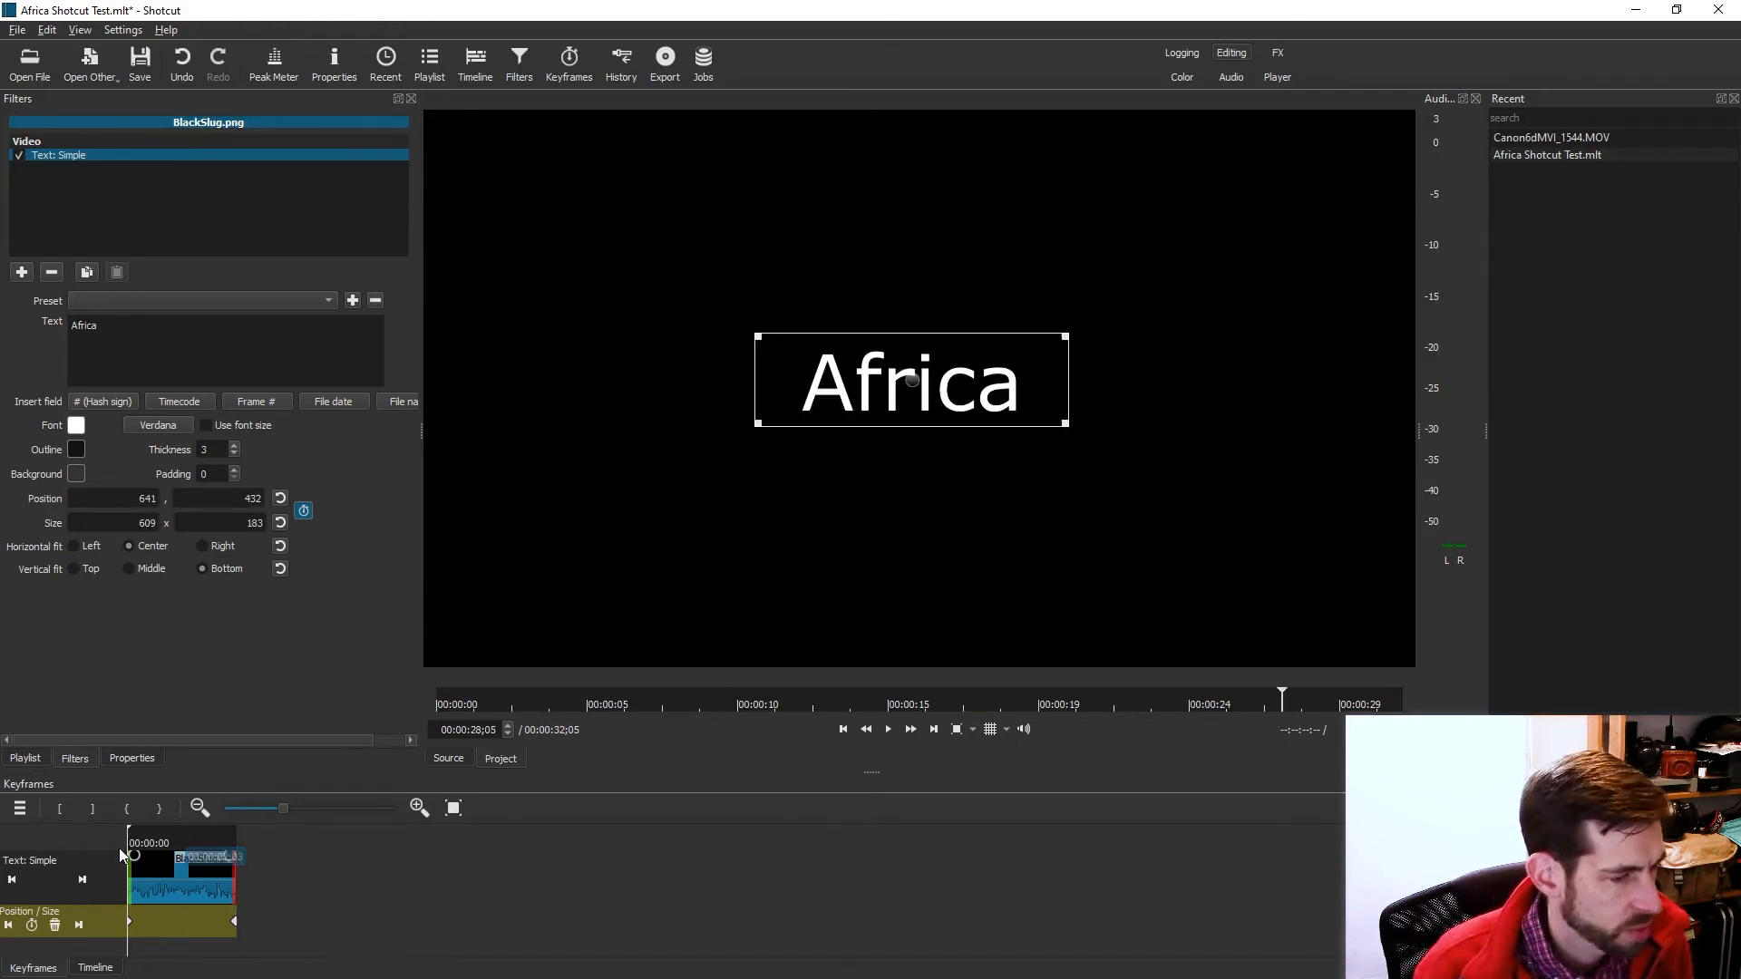
key(space)
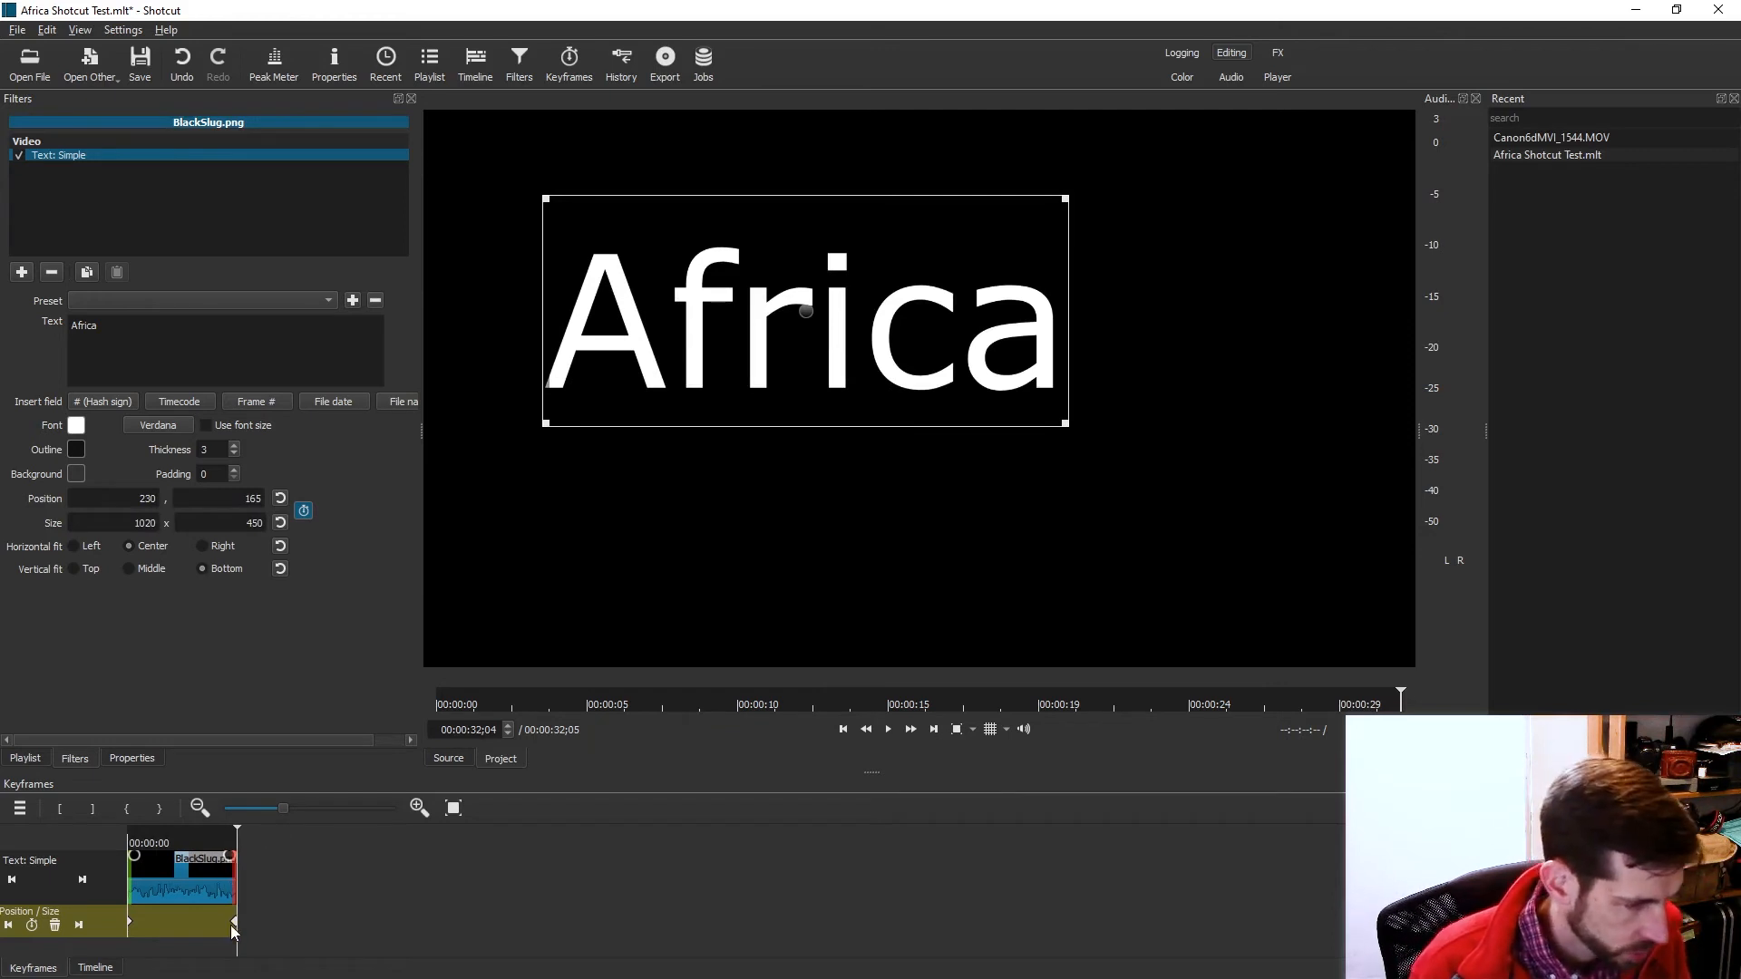
click(218, 831)
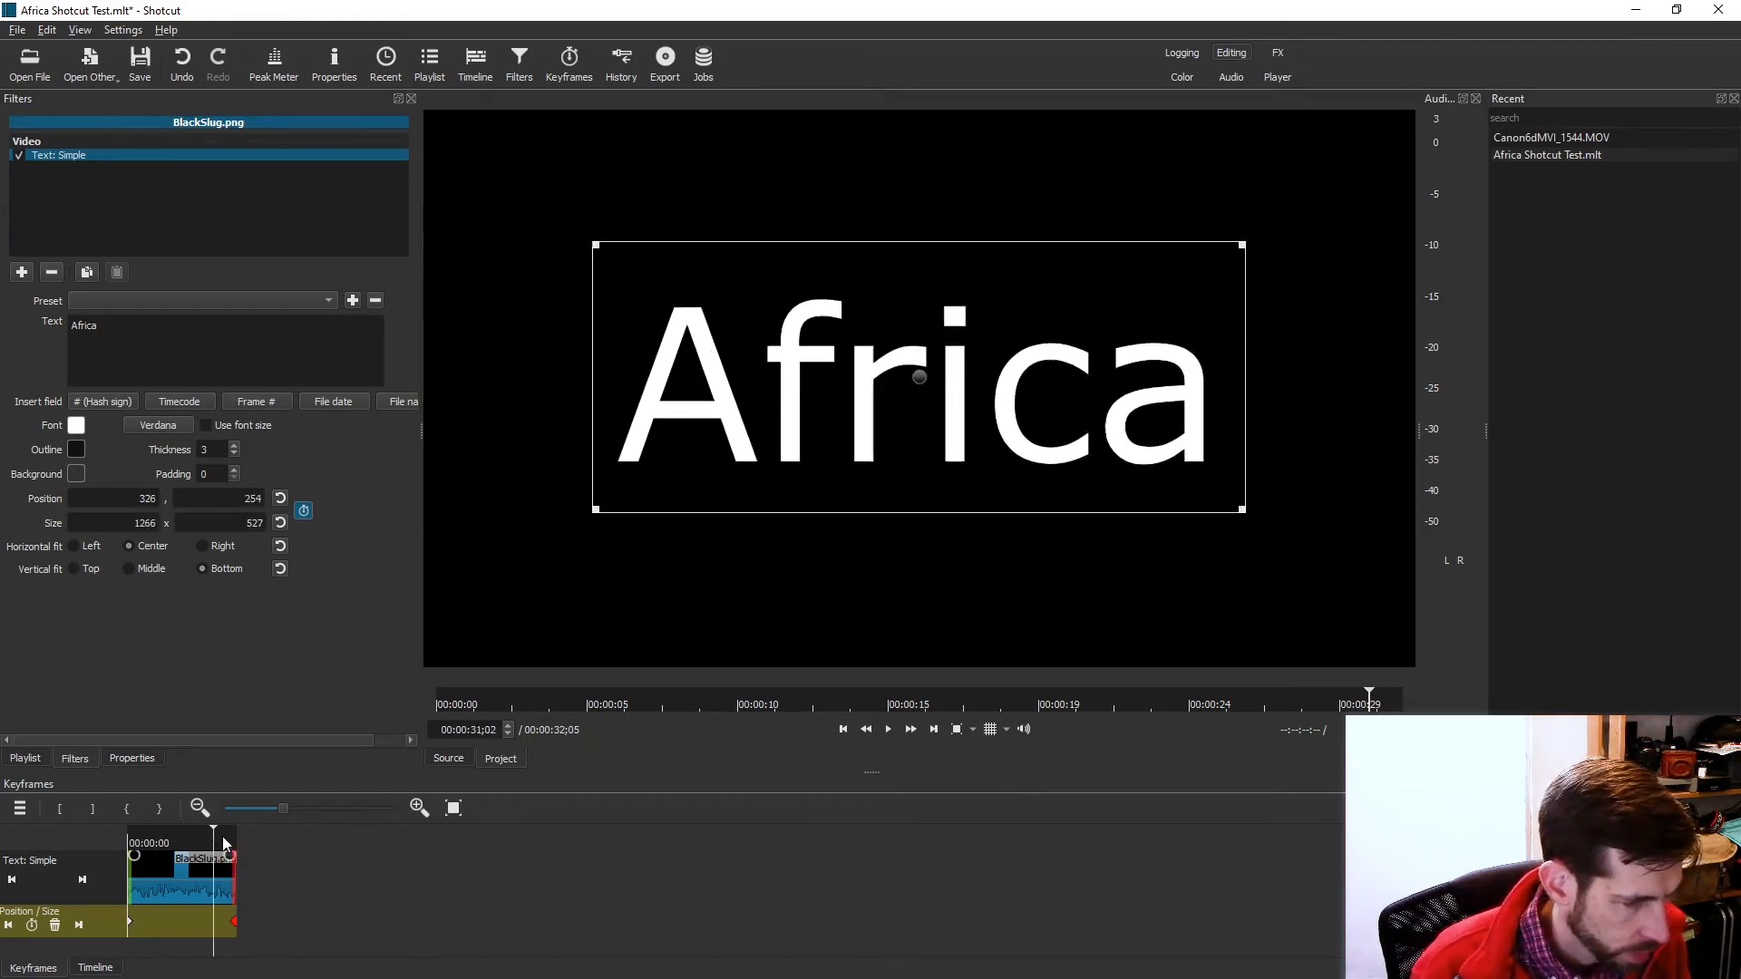
mouse_move(223, 838)
mouse_down()
mouse_move(240, 845)
mouse_move(218, 840)
mouse_up()
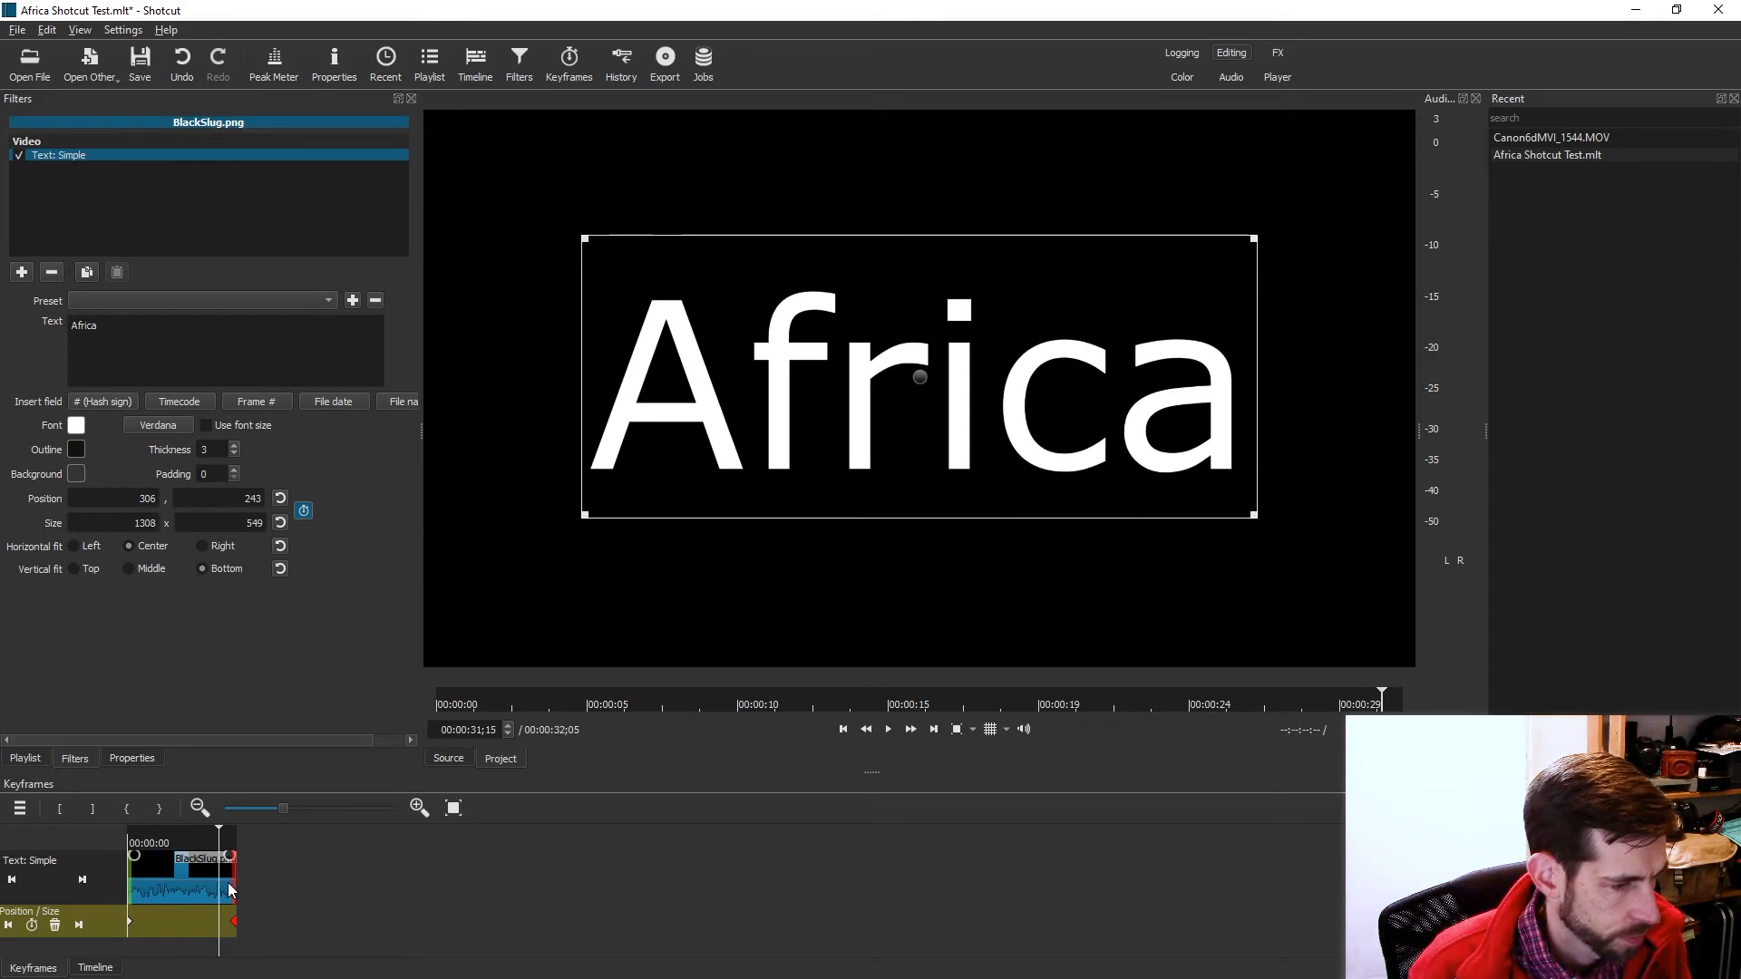
drag(217, 830, 175, 844)
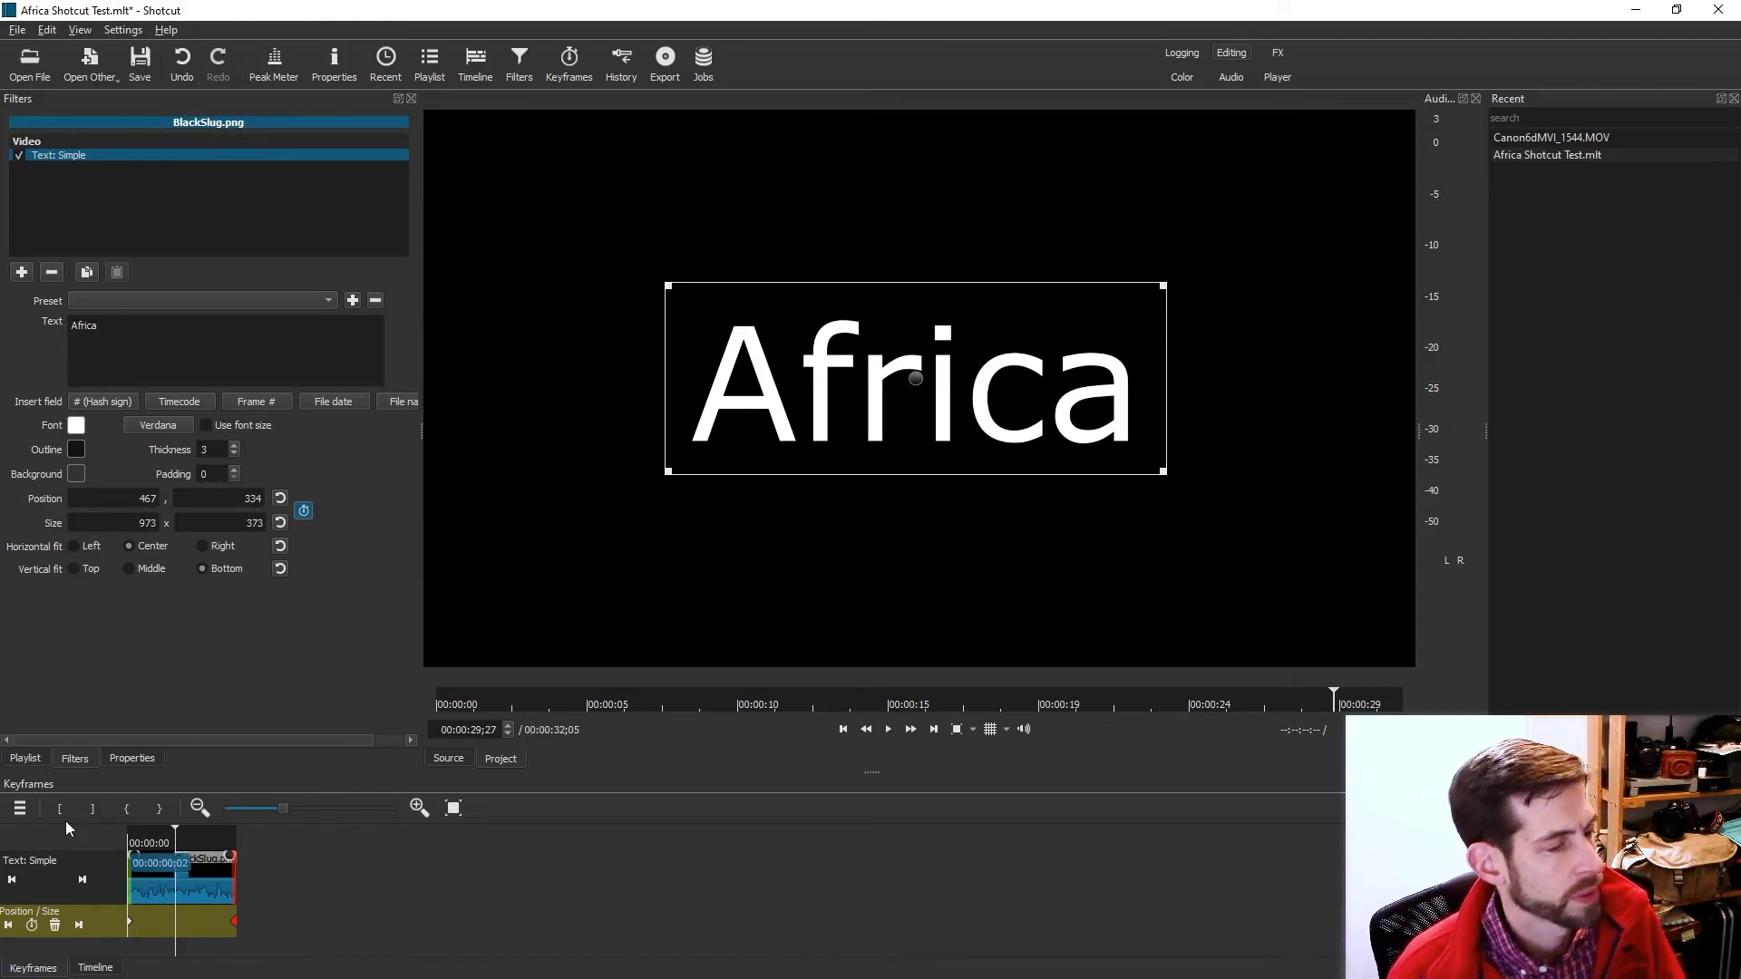
Add a second video track, V2, above V1 and enlarge the timeline area to show both tracks.
click(94, 967)
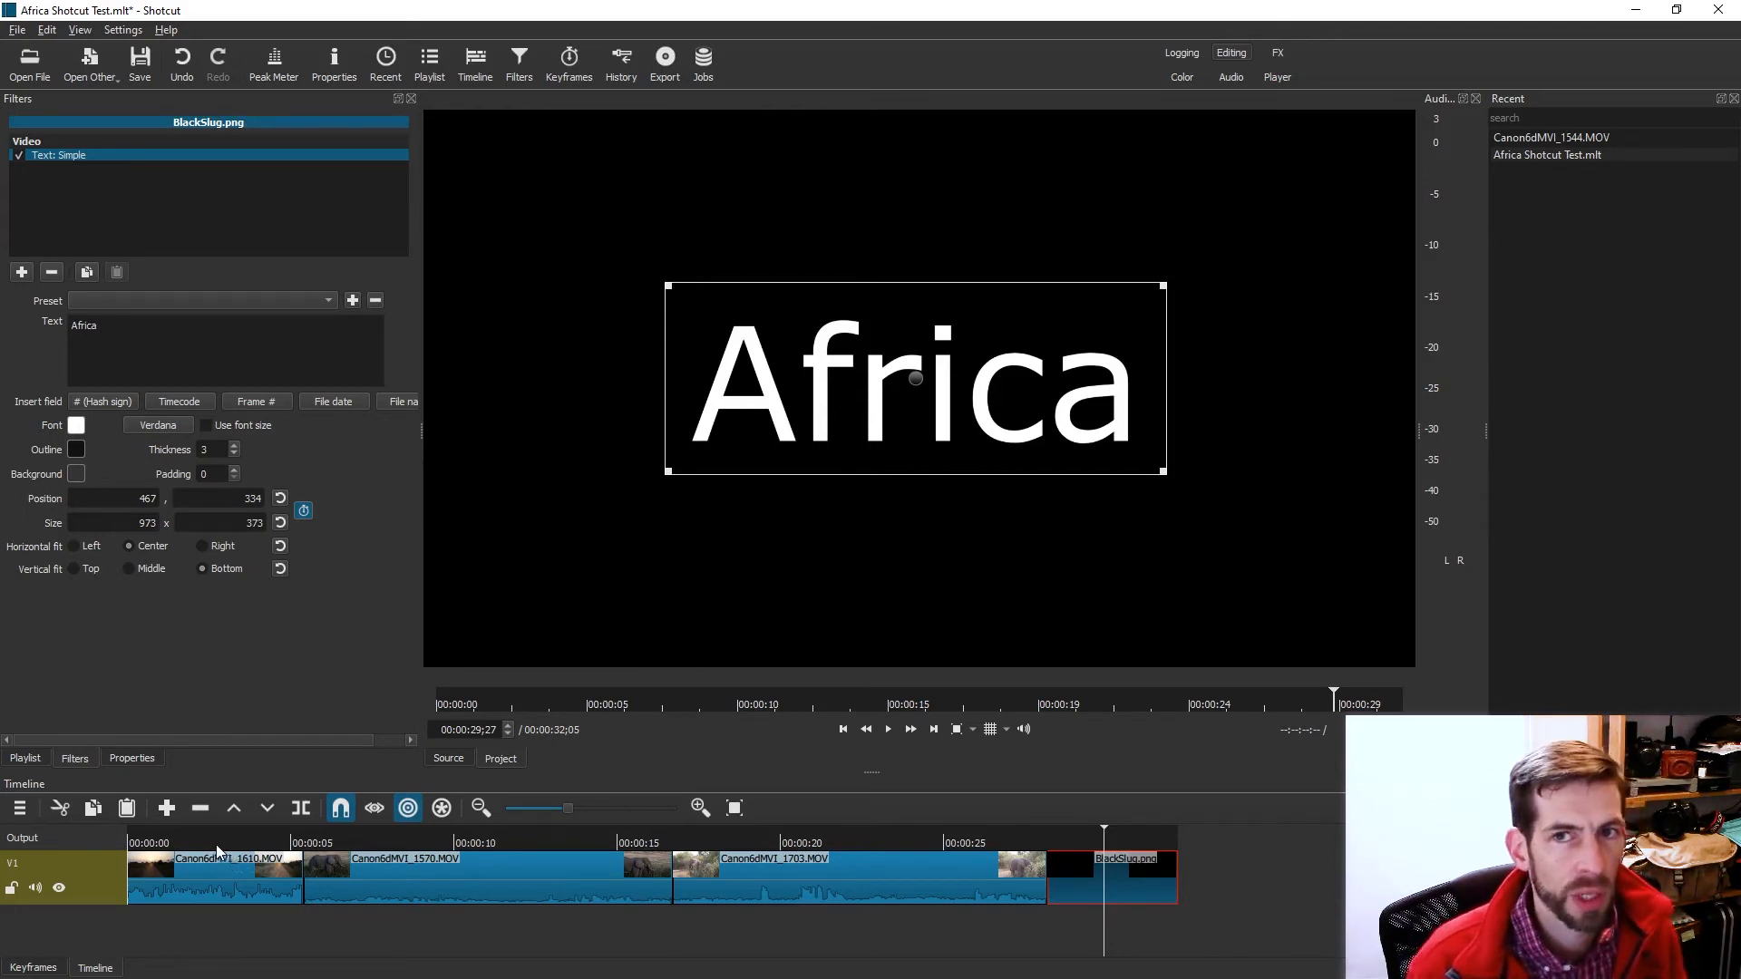
right_click(74, 932)
click(116, 668)
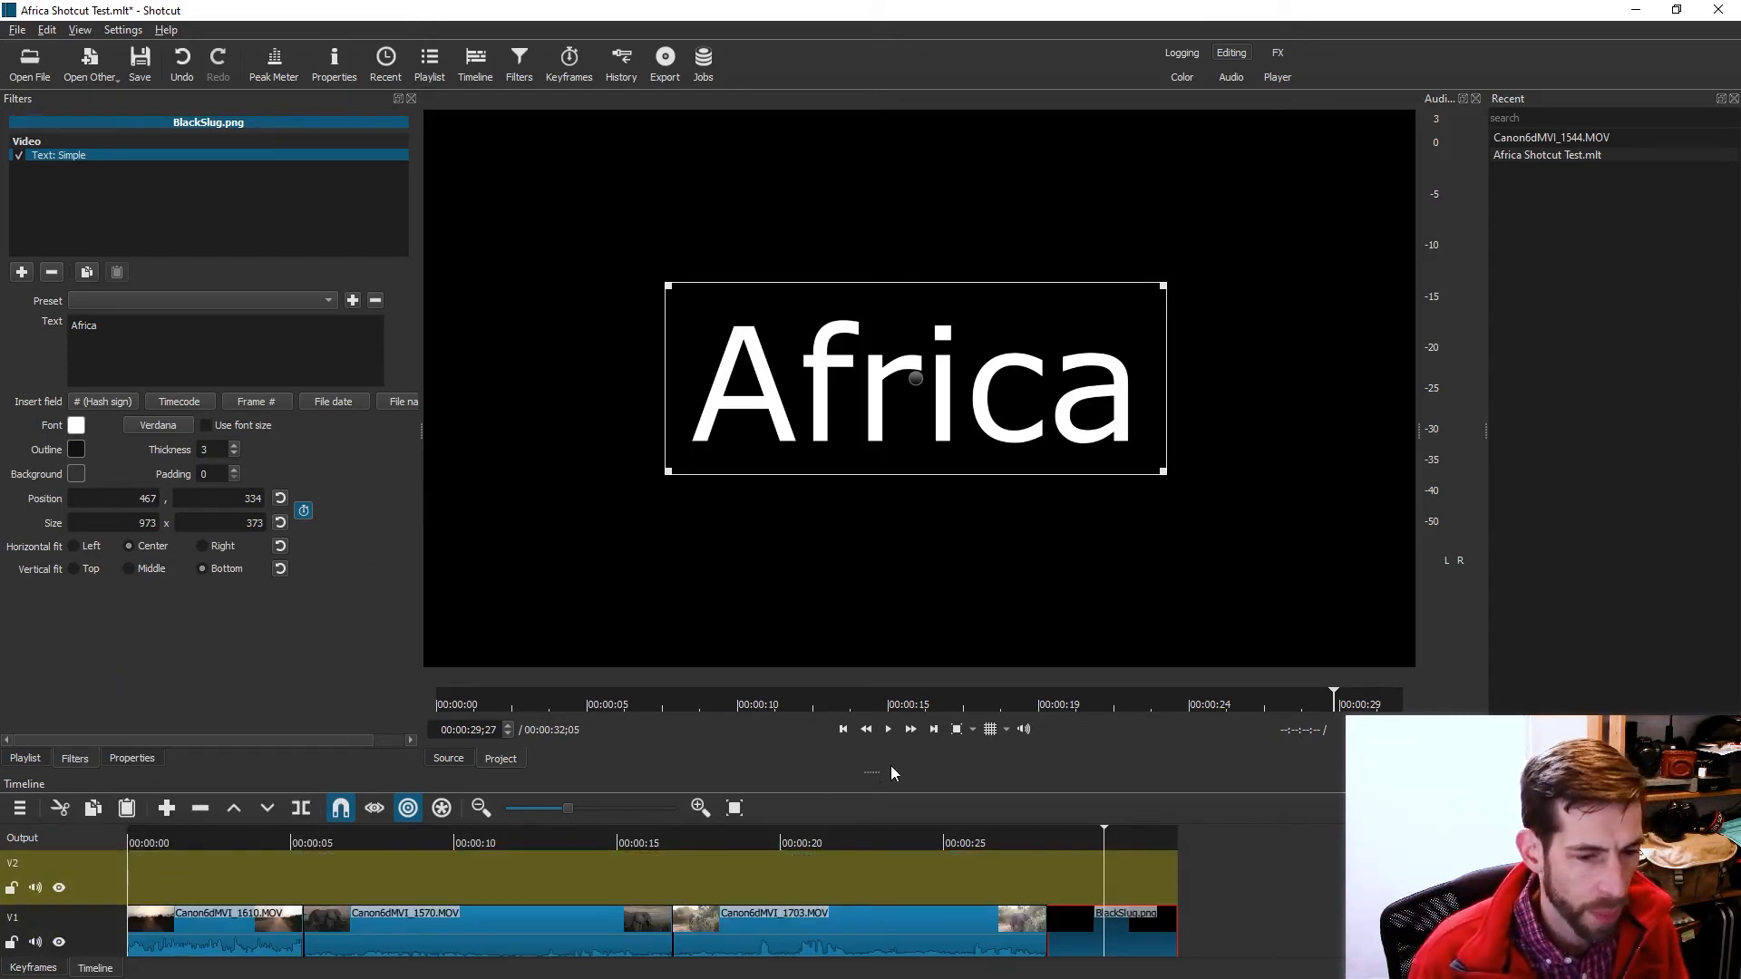
drag(880, 771, 762, 737)
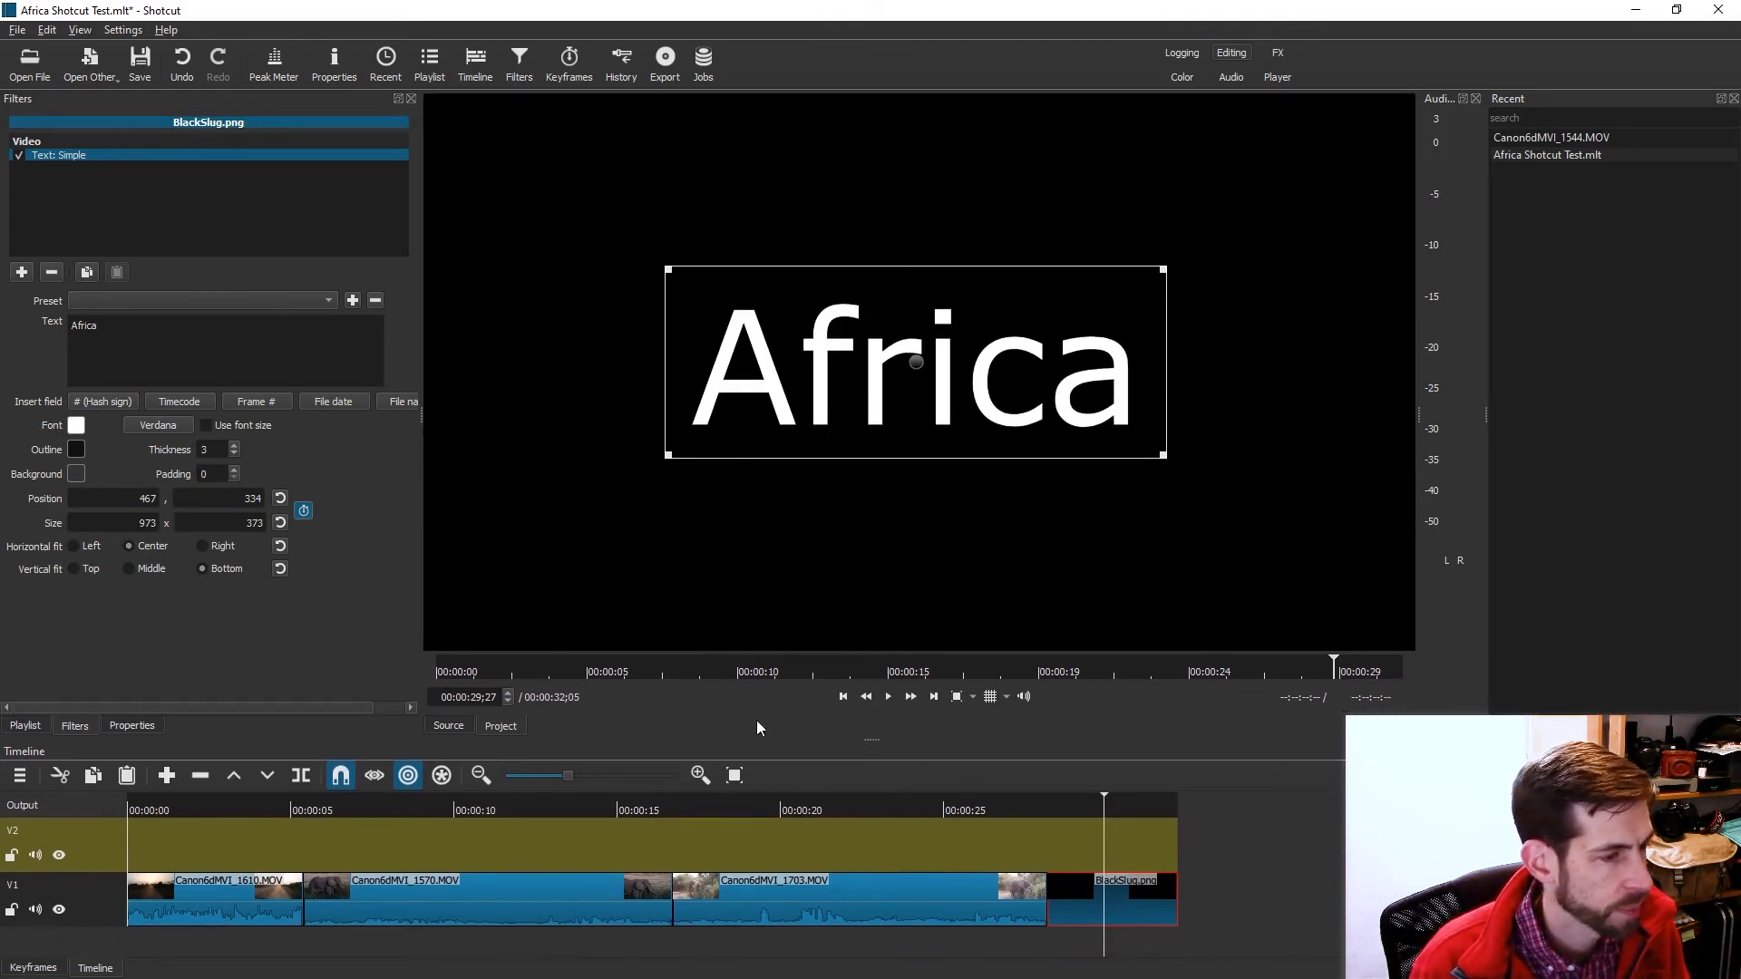
Try BlackSlug.png on track V2 over the first clip, extended to that clip's end, and delete it again.
click(29, 722)
drag(132, 523, 136, 836)
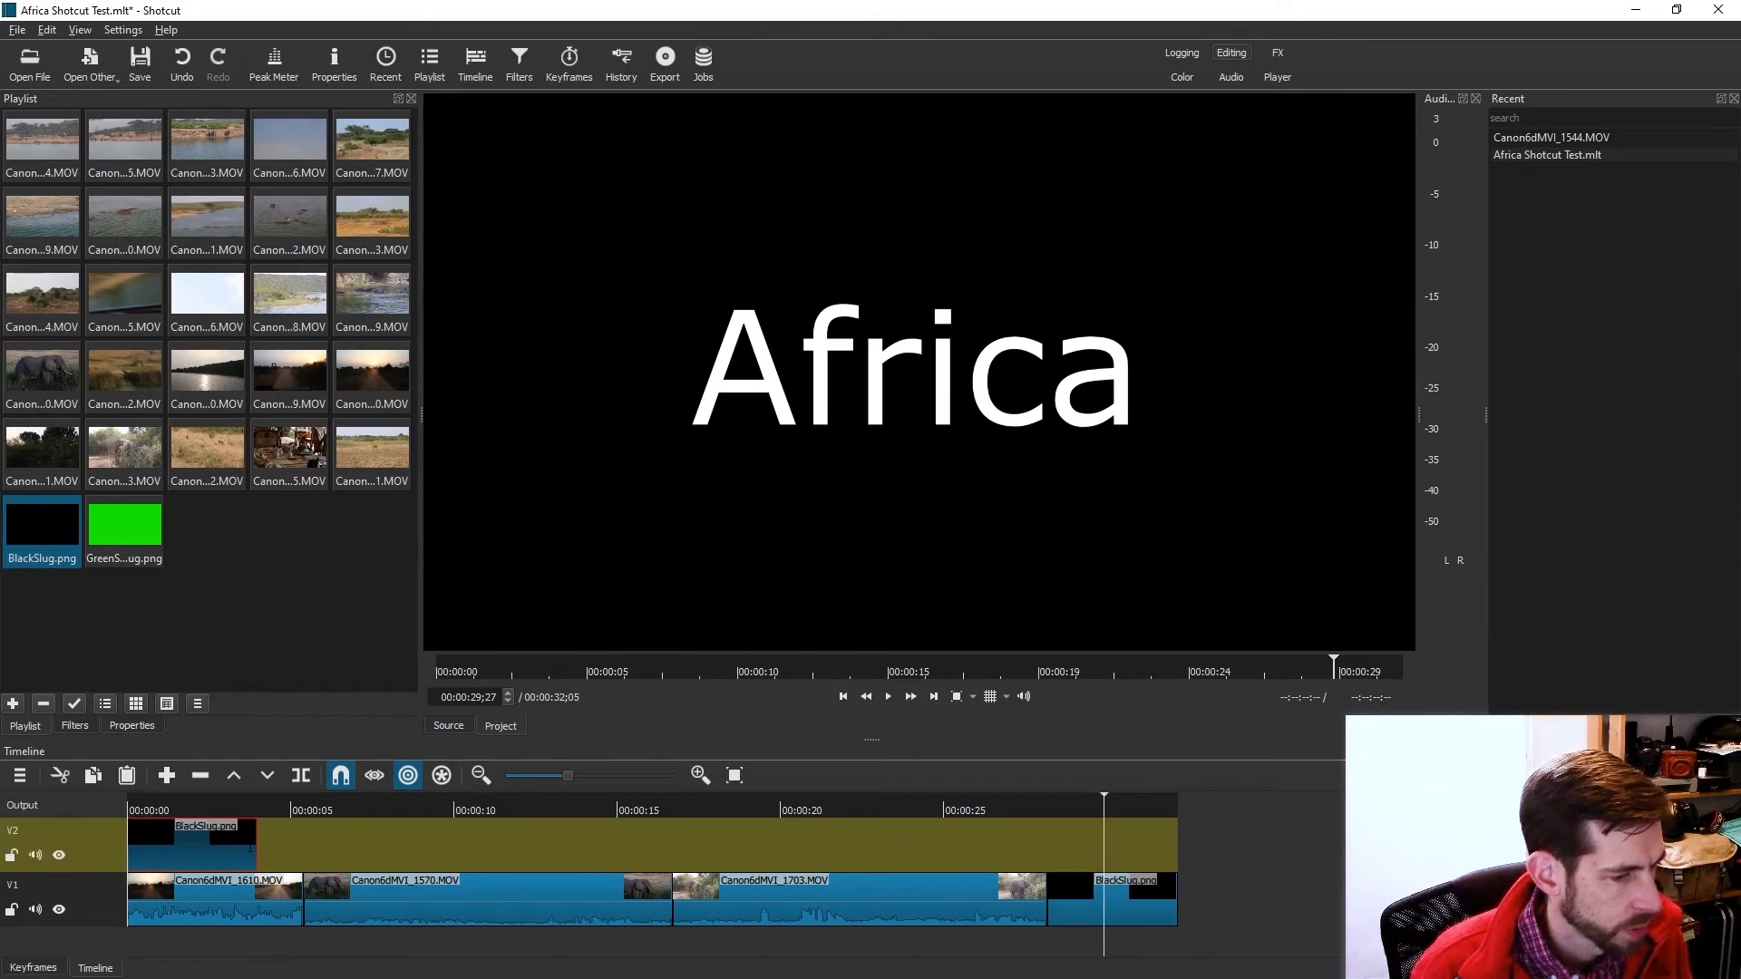
drag(256, 844, 311, 858)
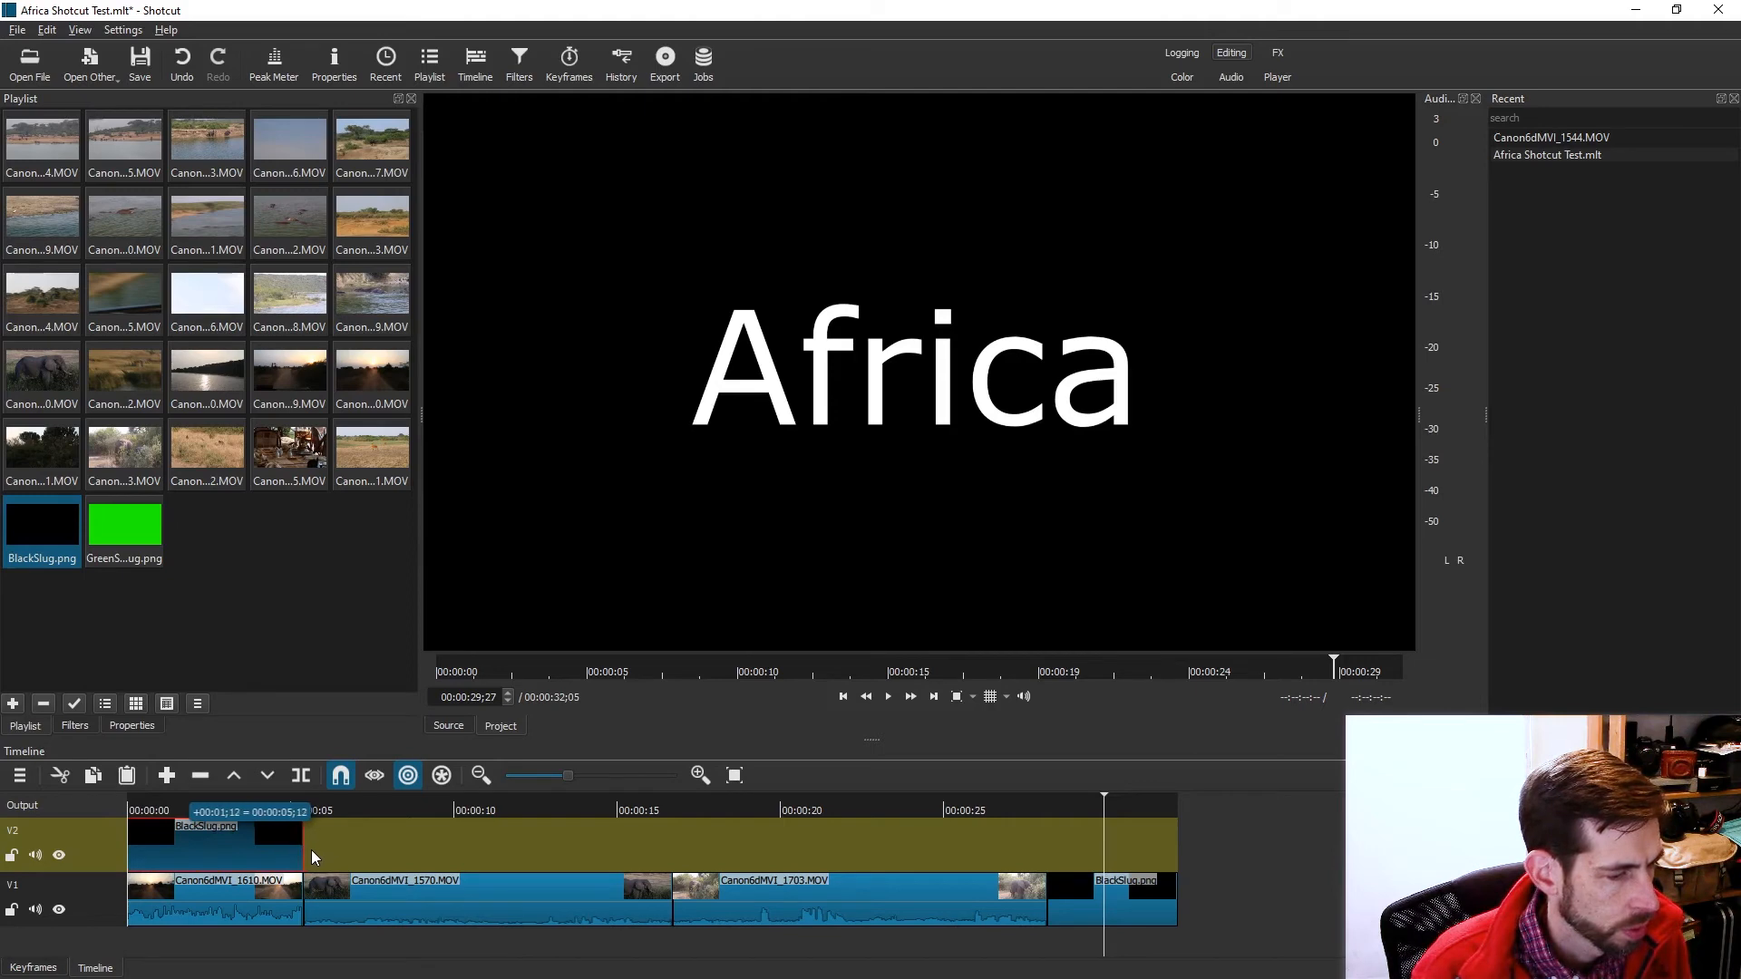
click(209, 812)
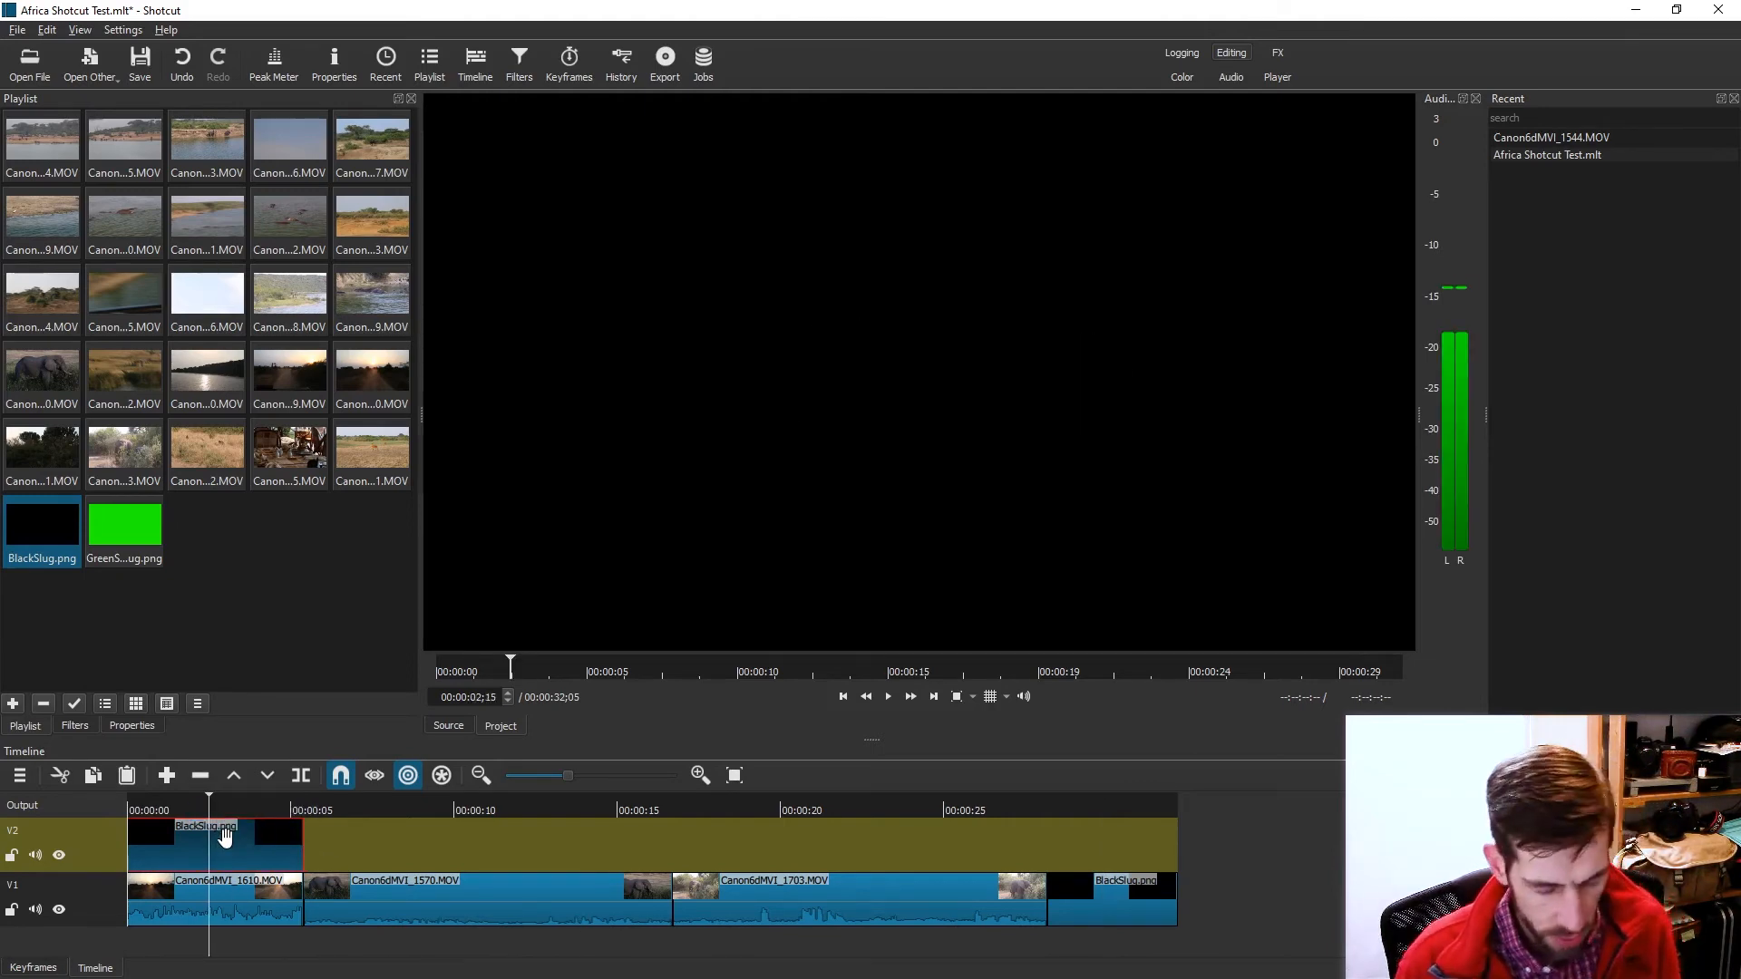
key(Delete)
Place GreenScreenSlug.png at the start of track V2 and extend it to the end of the first V1 clip.
drag(140, 530, 116, 640)
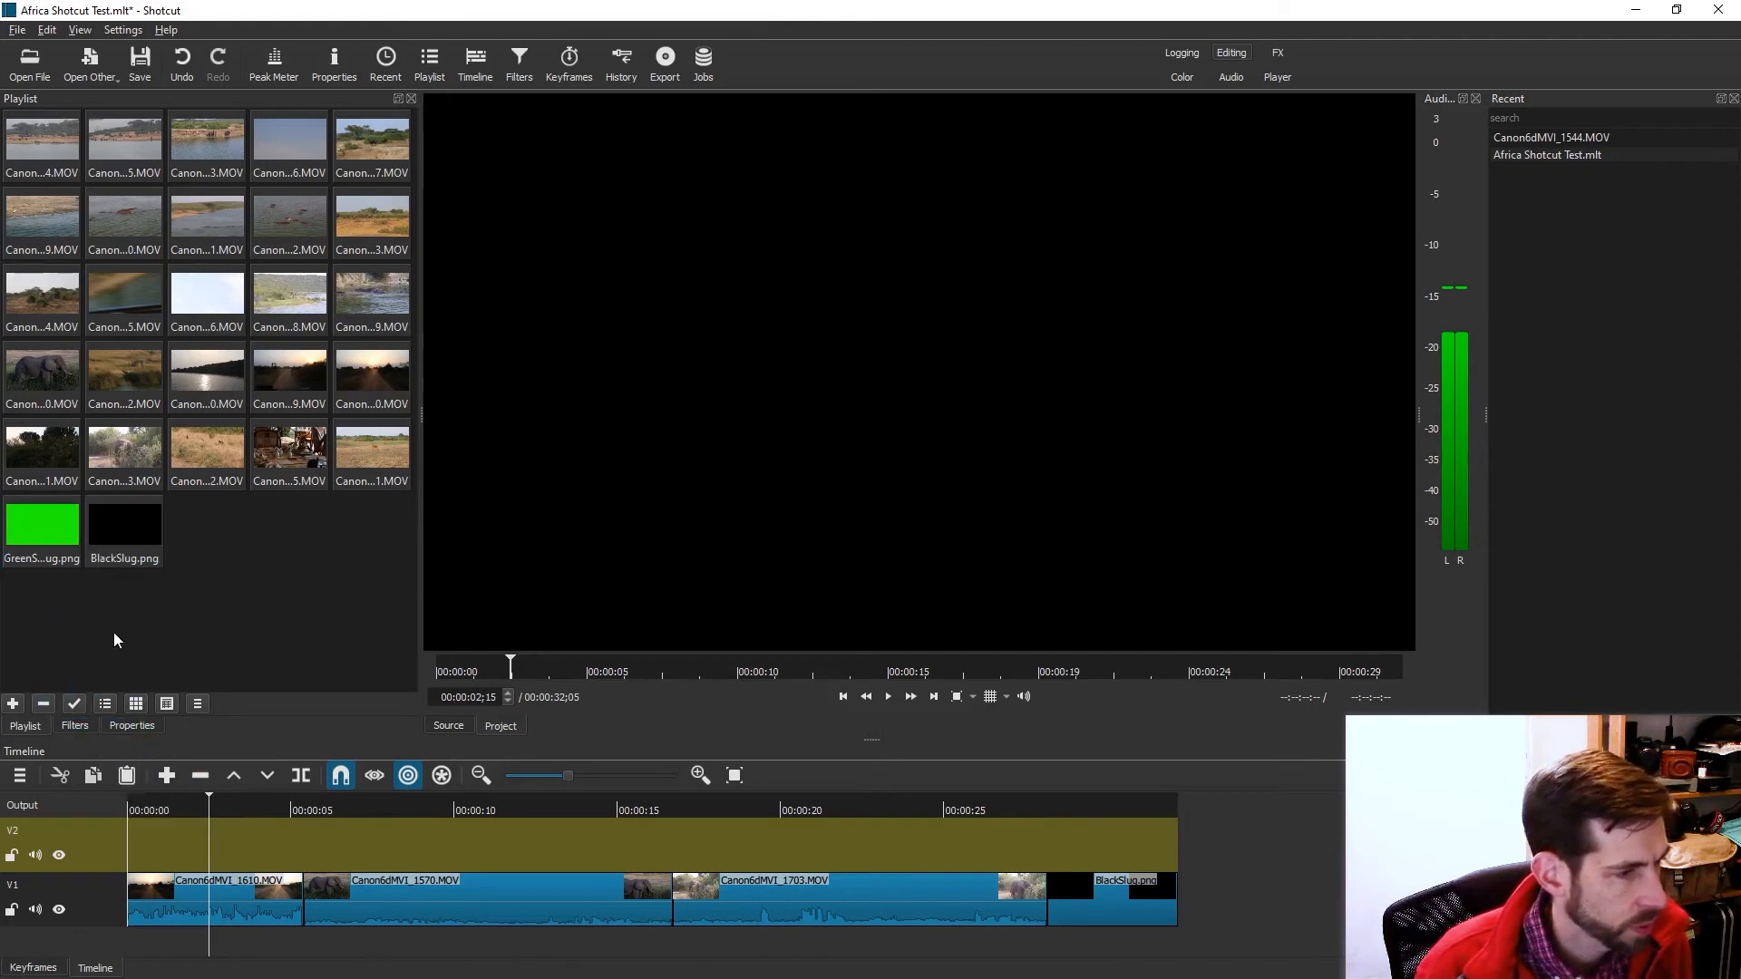
drag(43, 530, 152, 853)
drag(256, 845, 308, 855)
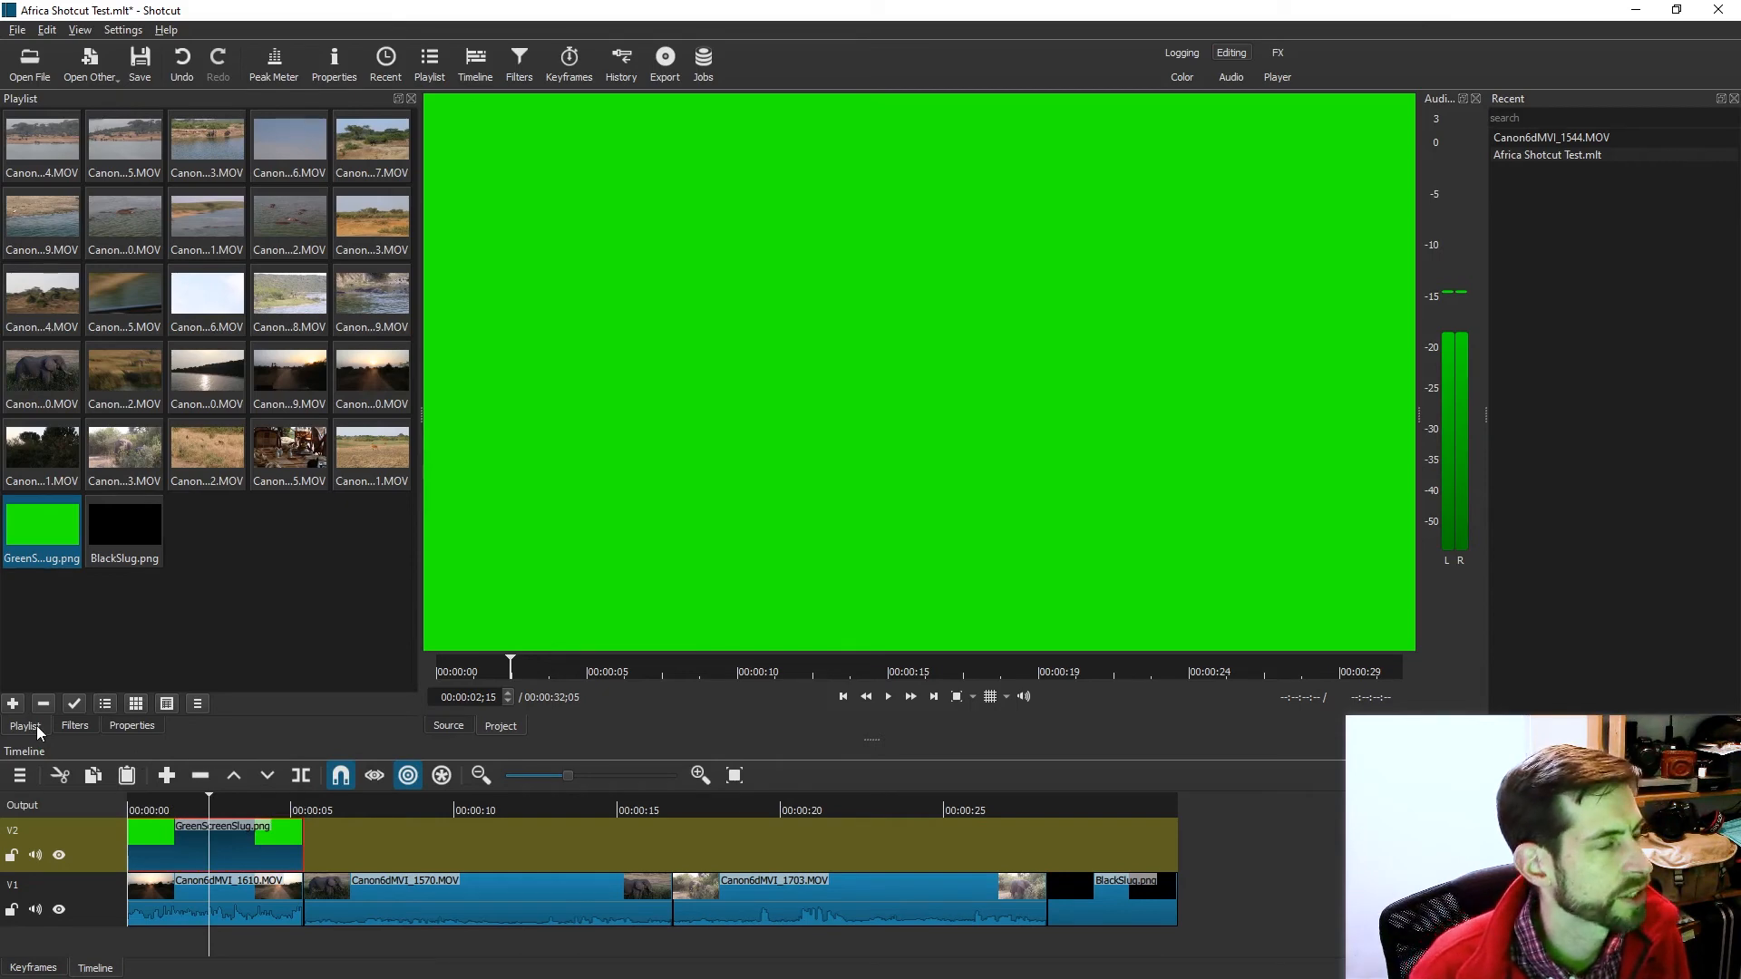
Add a Text: Simple filter to the green slug clip on V2 and replace its default timecode with Africa.
click(74, 725)
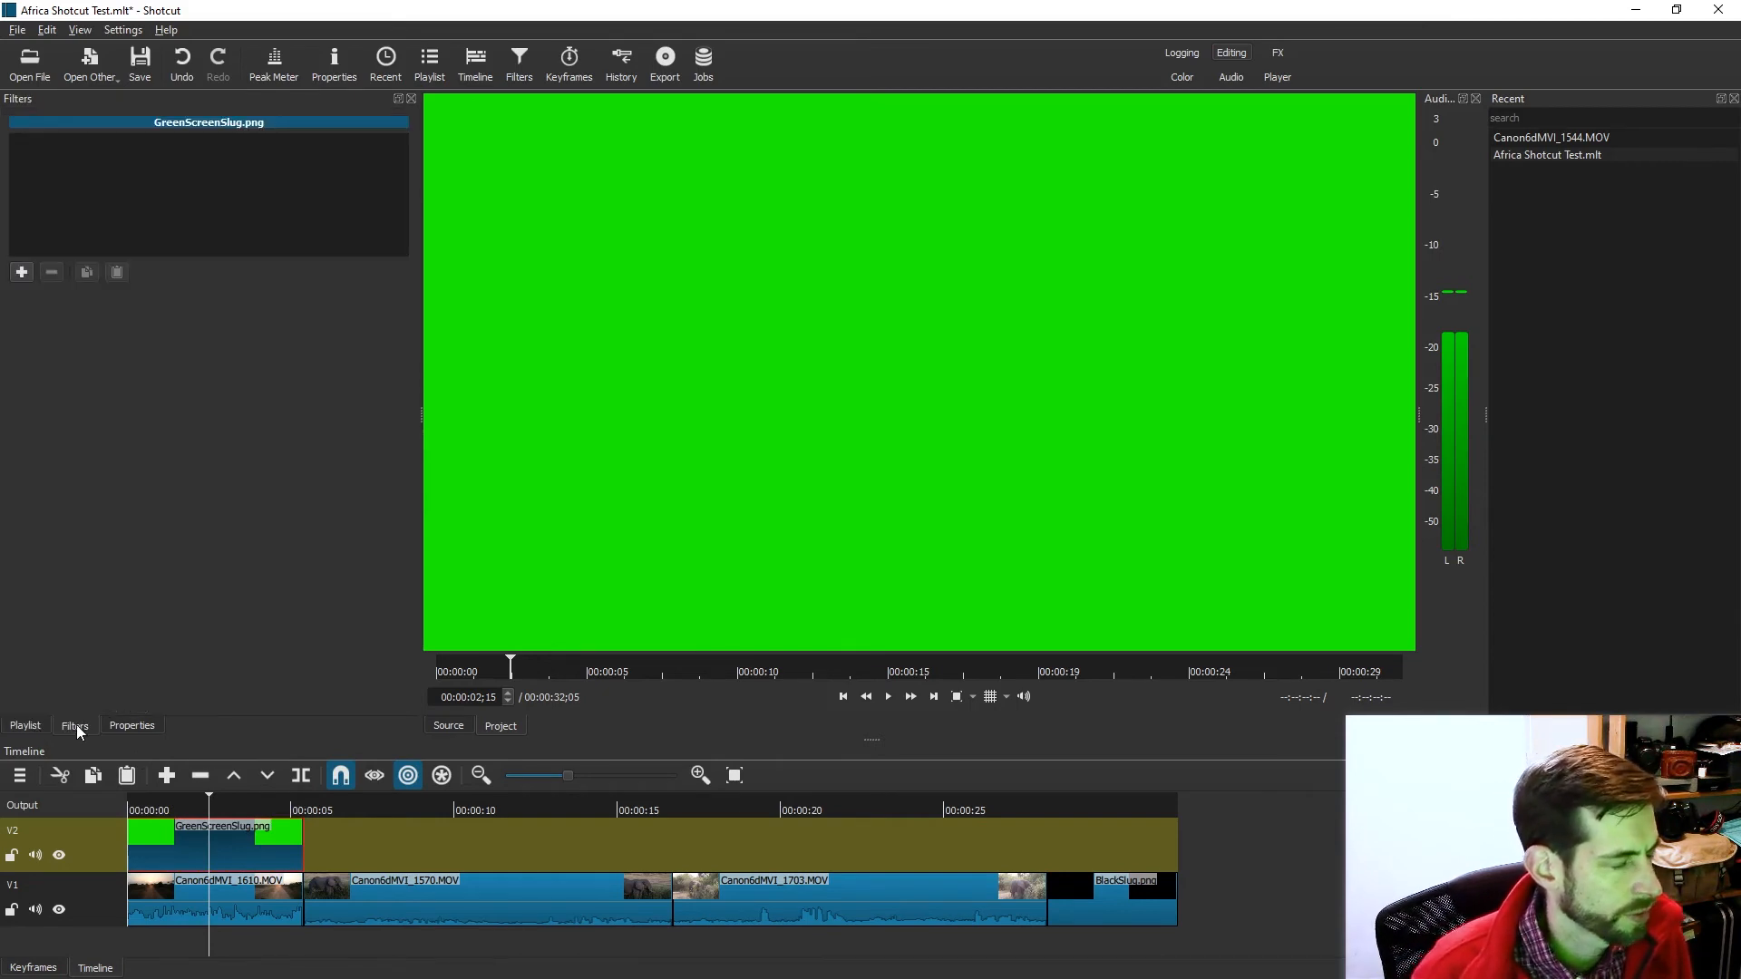
click(22, 273)
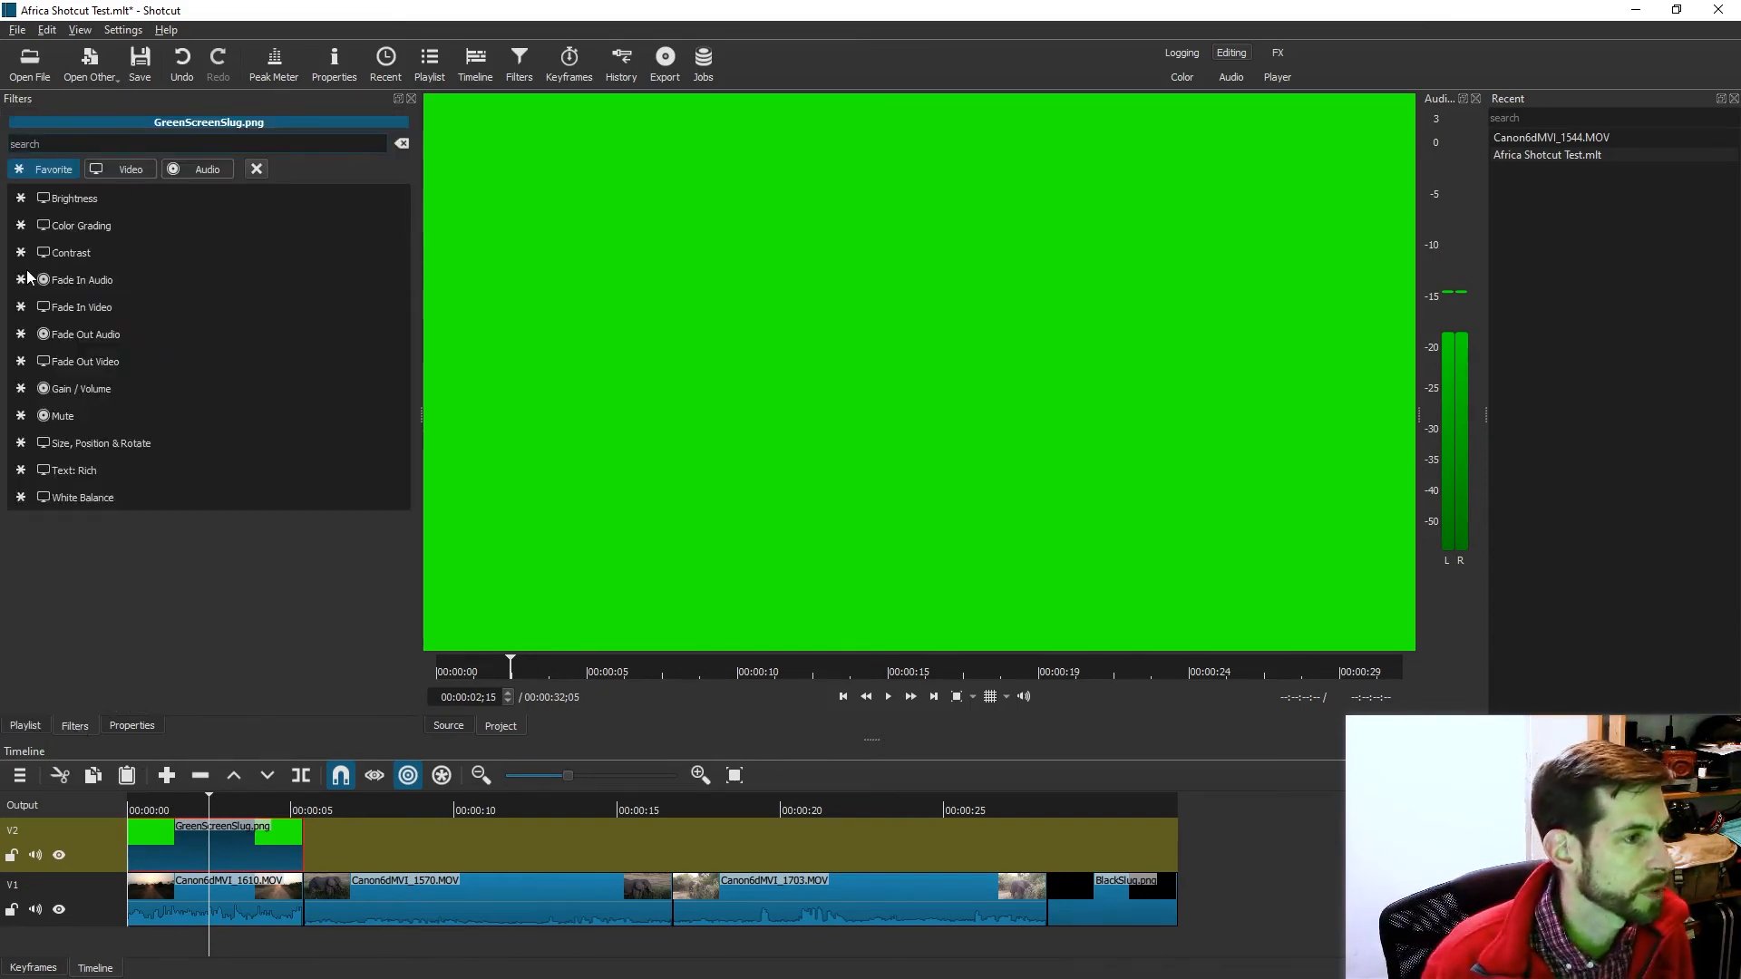
text(t)
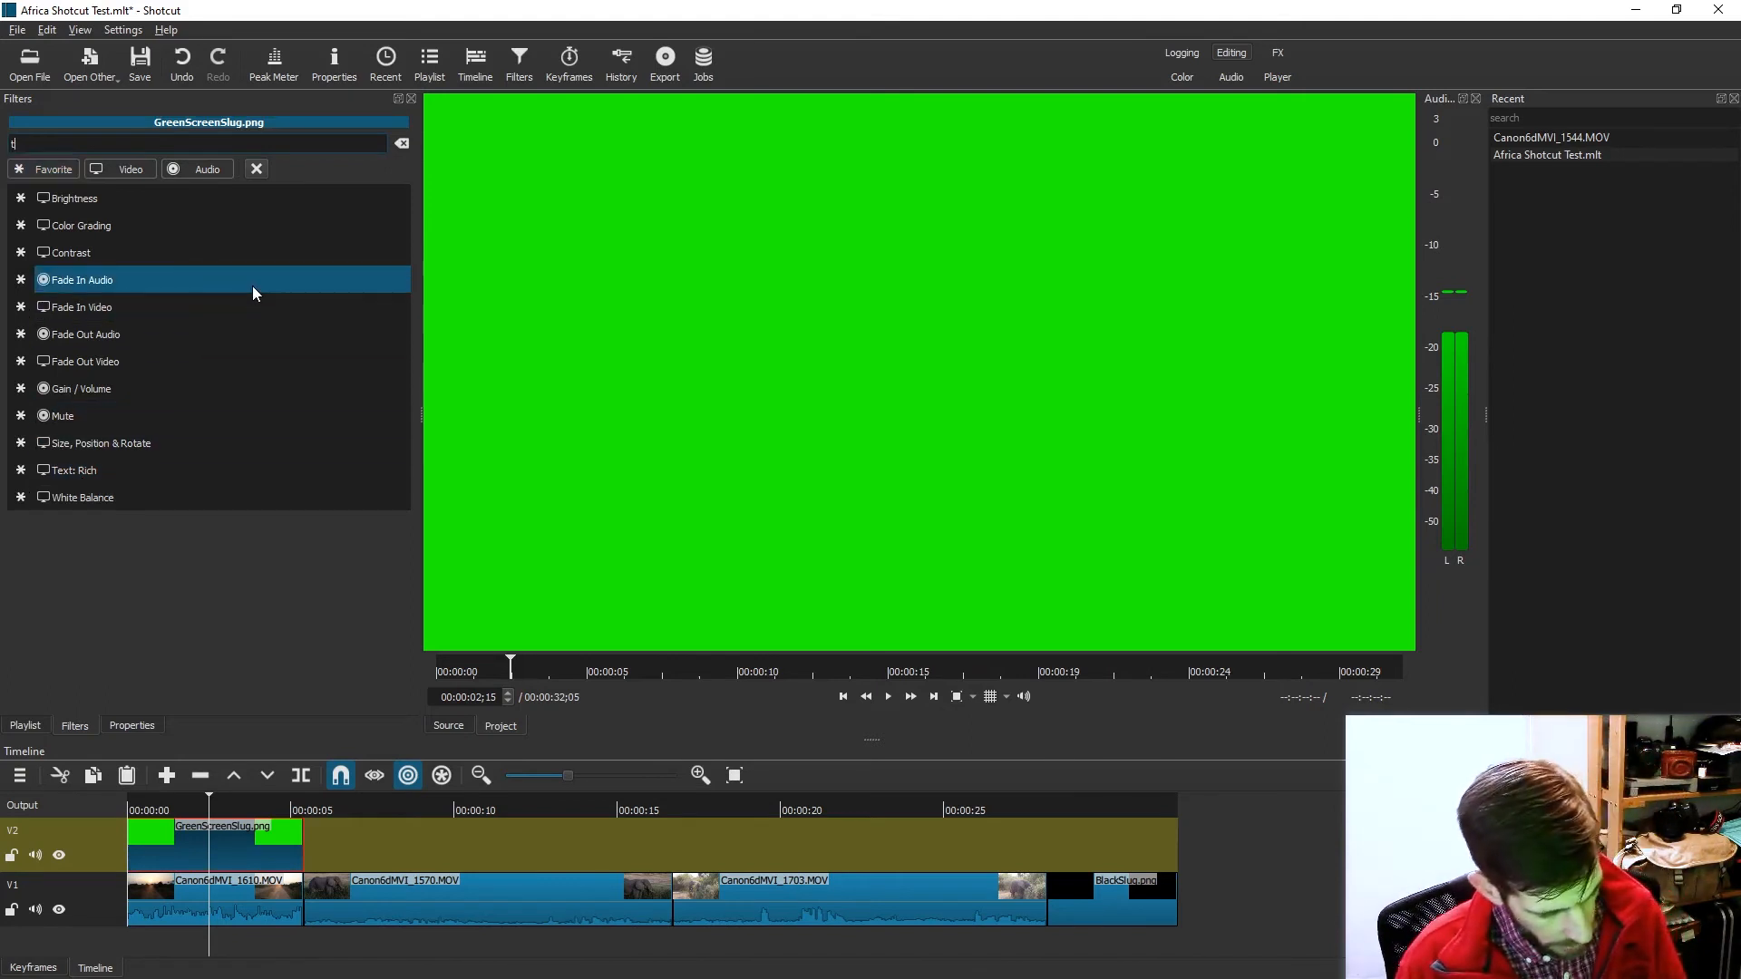
text(ext)
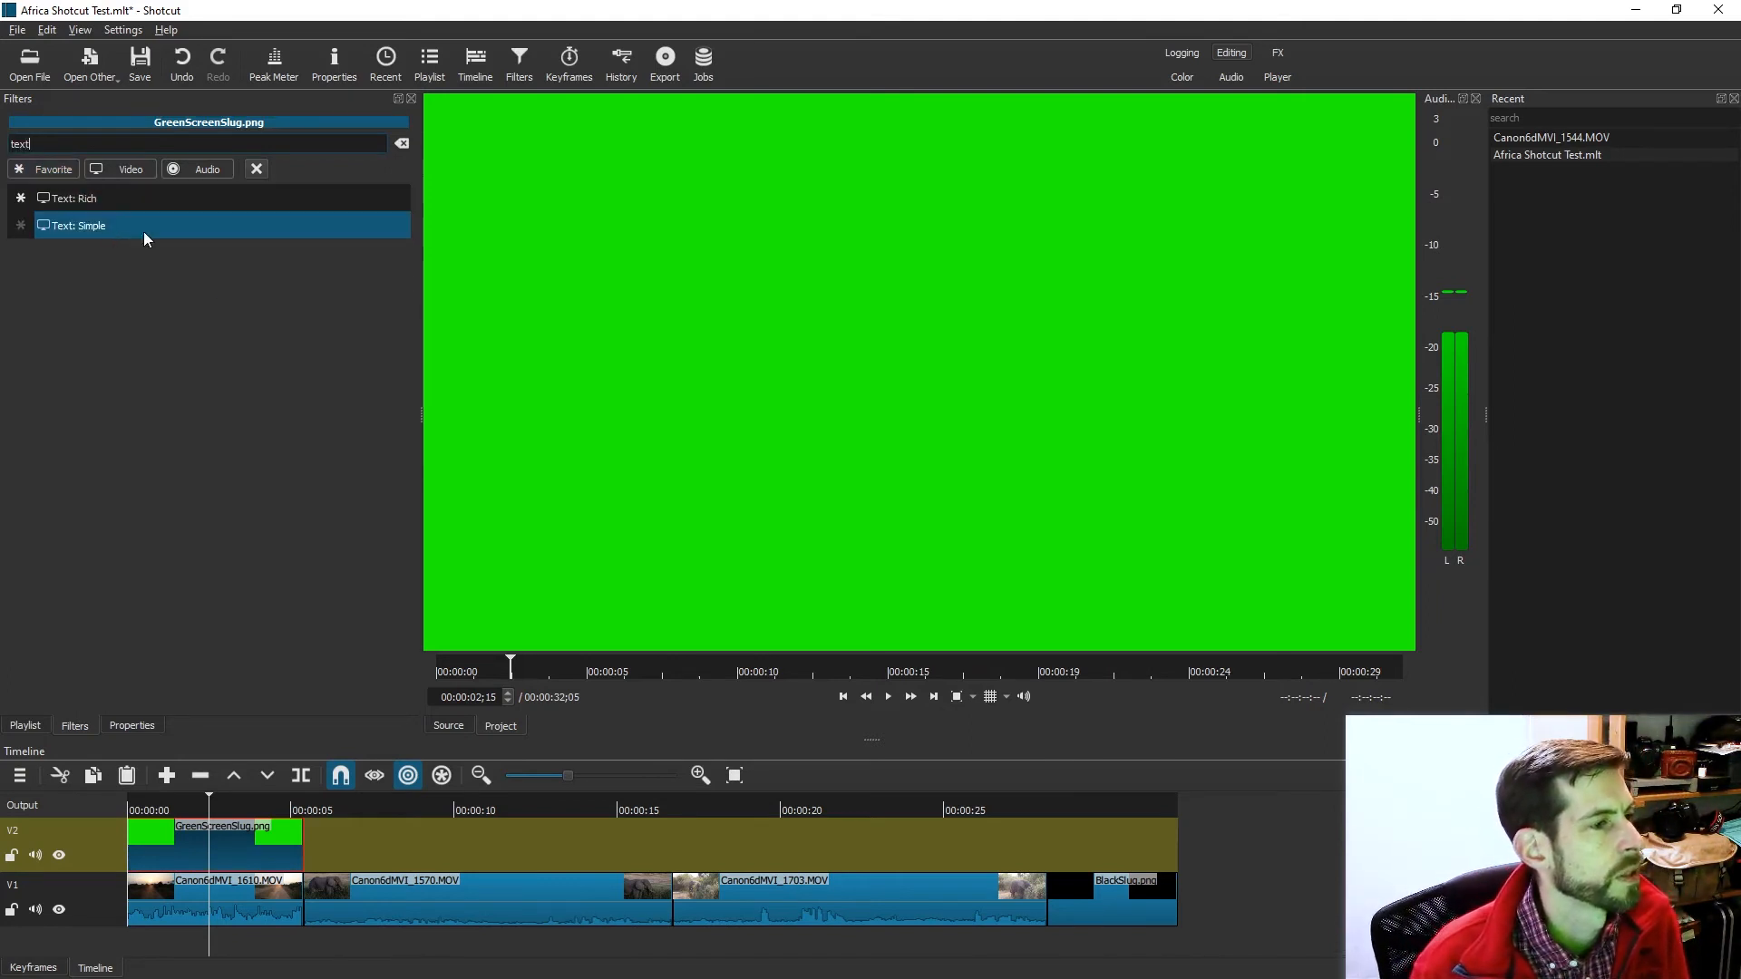
key(Return)
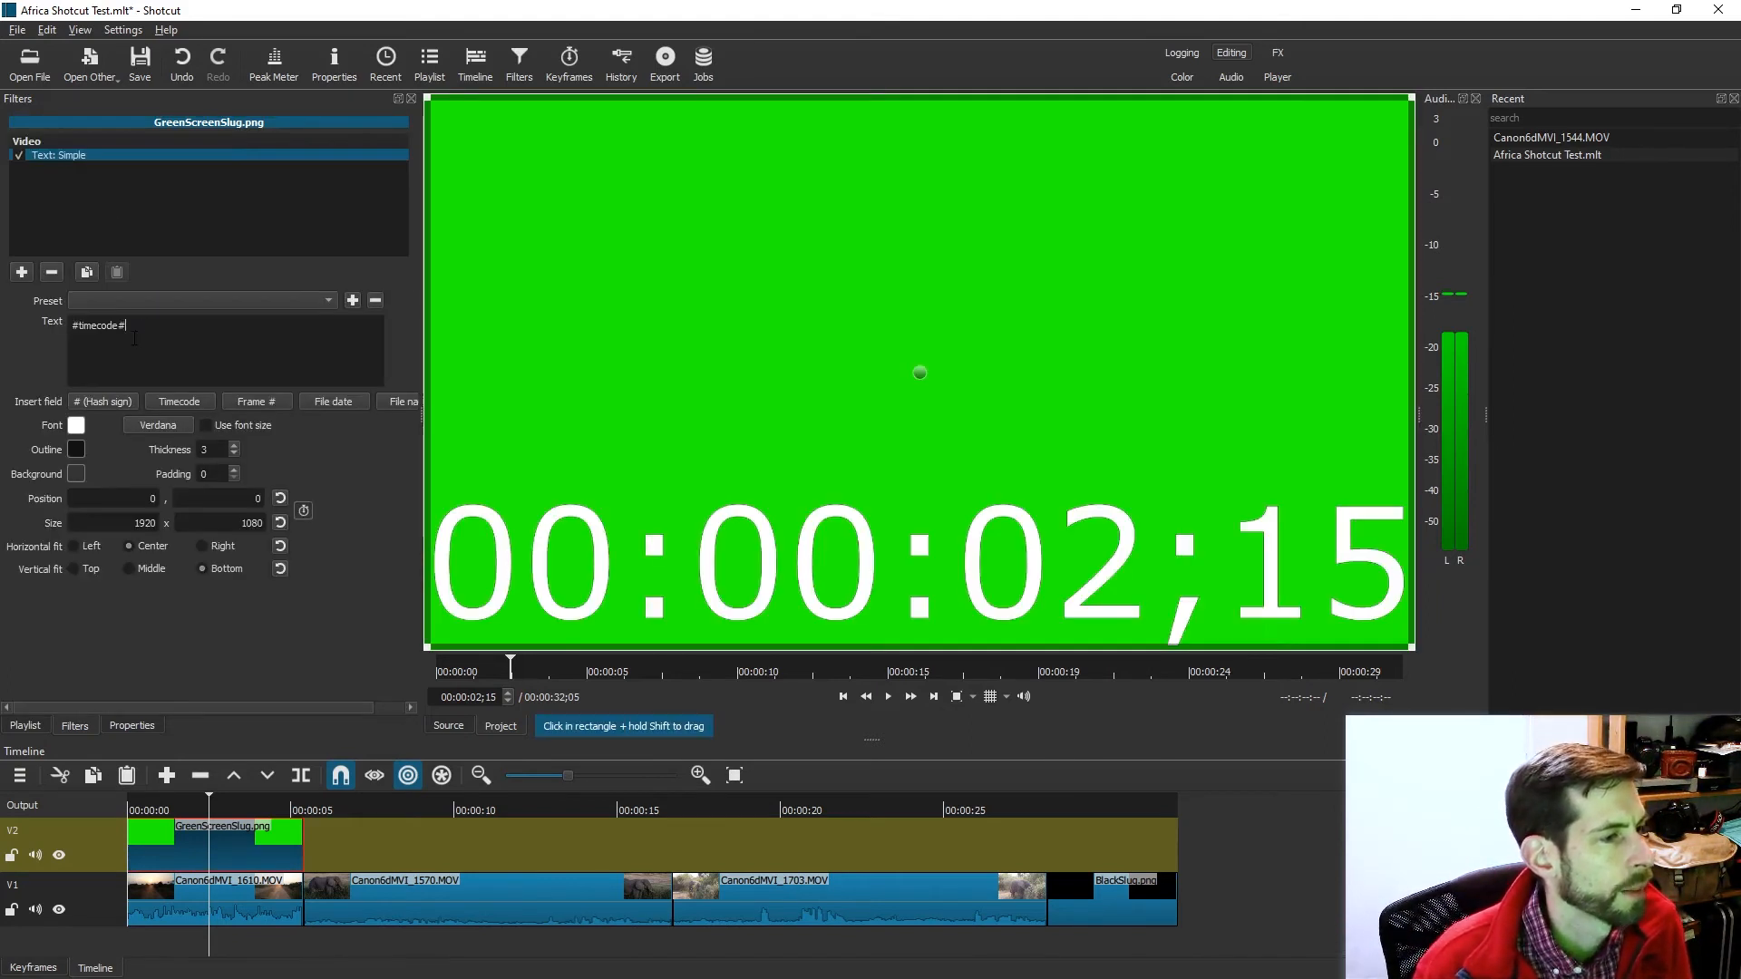
drag(134, 338, 20, 319)
text(Africa)
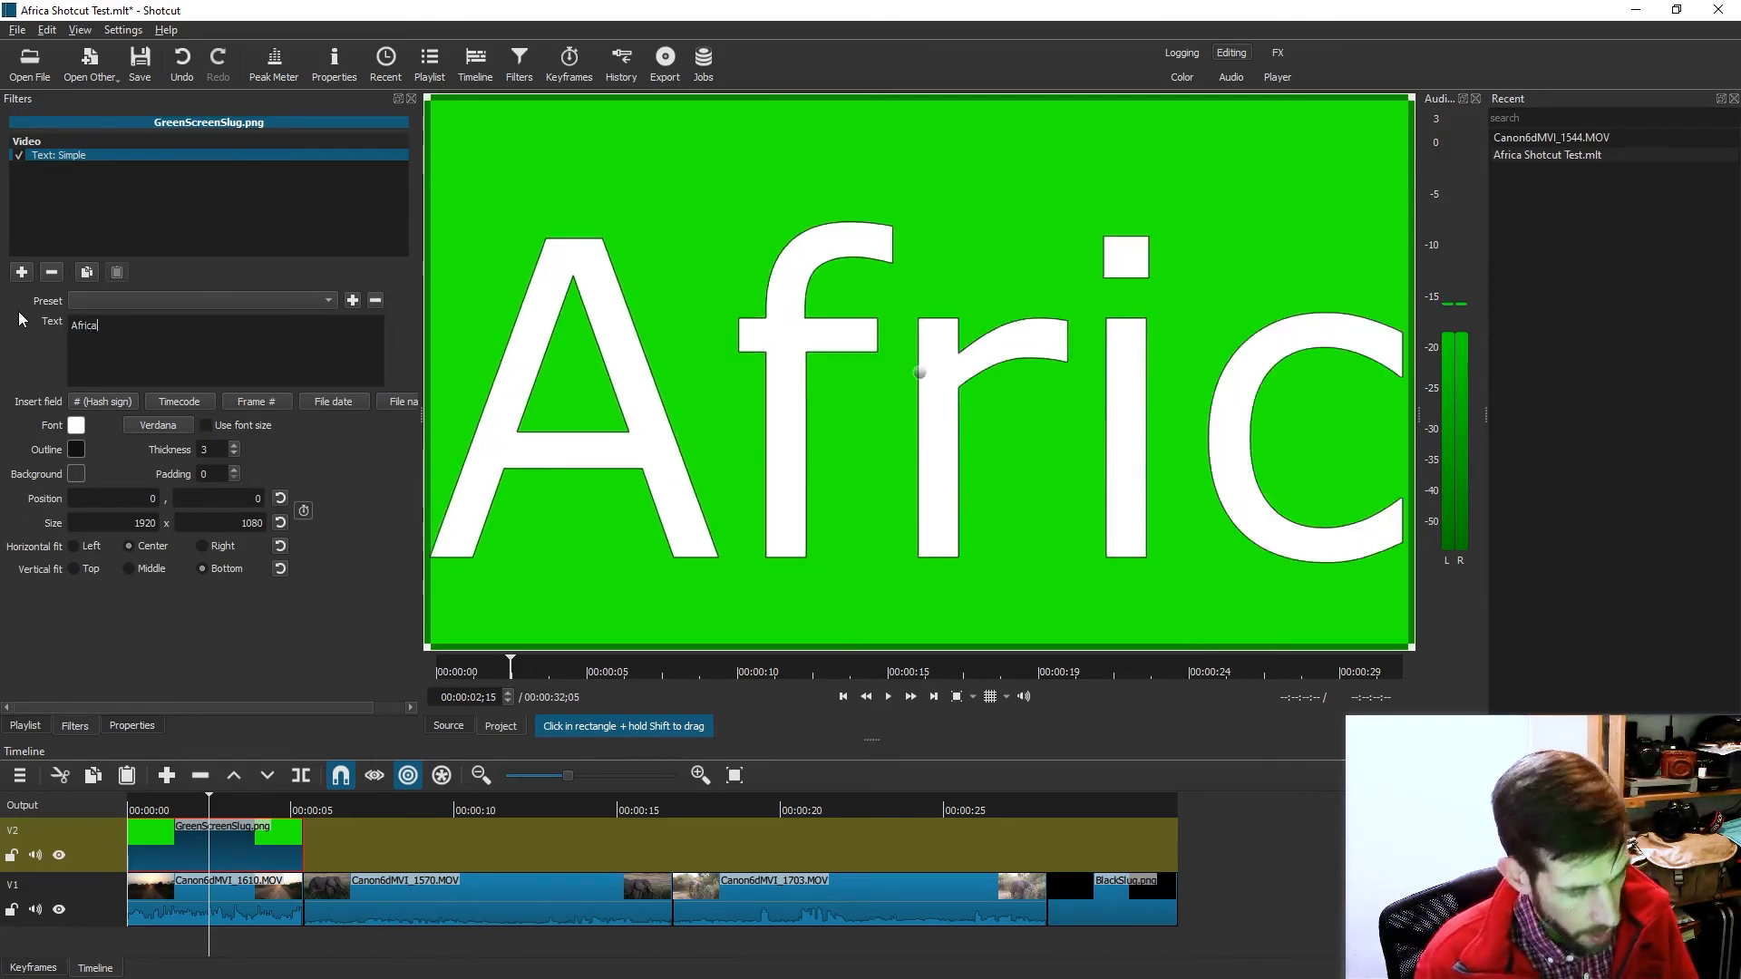
key(BackSpace)
key(BackSpace)
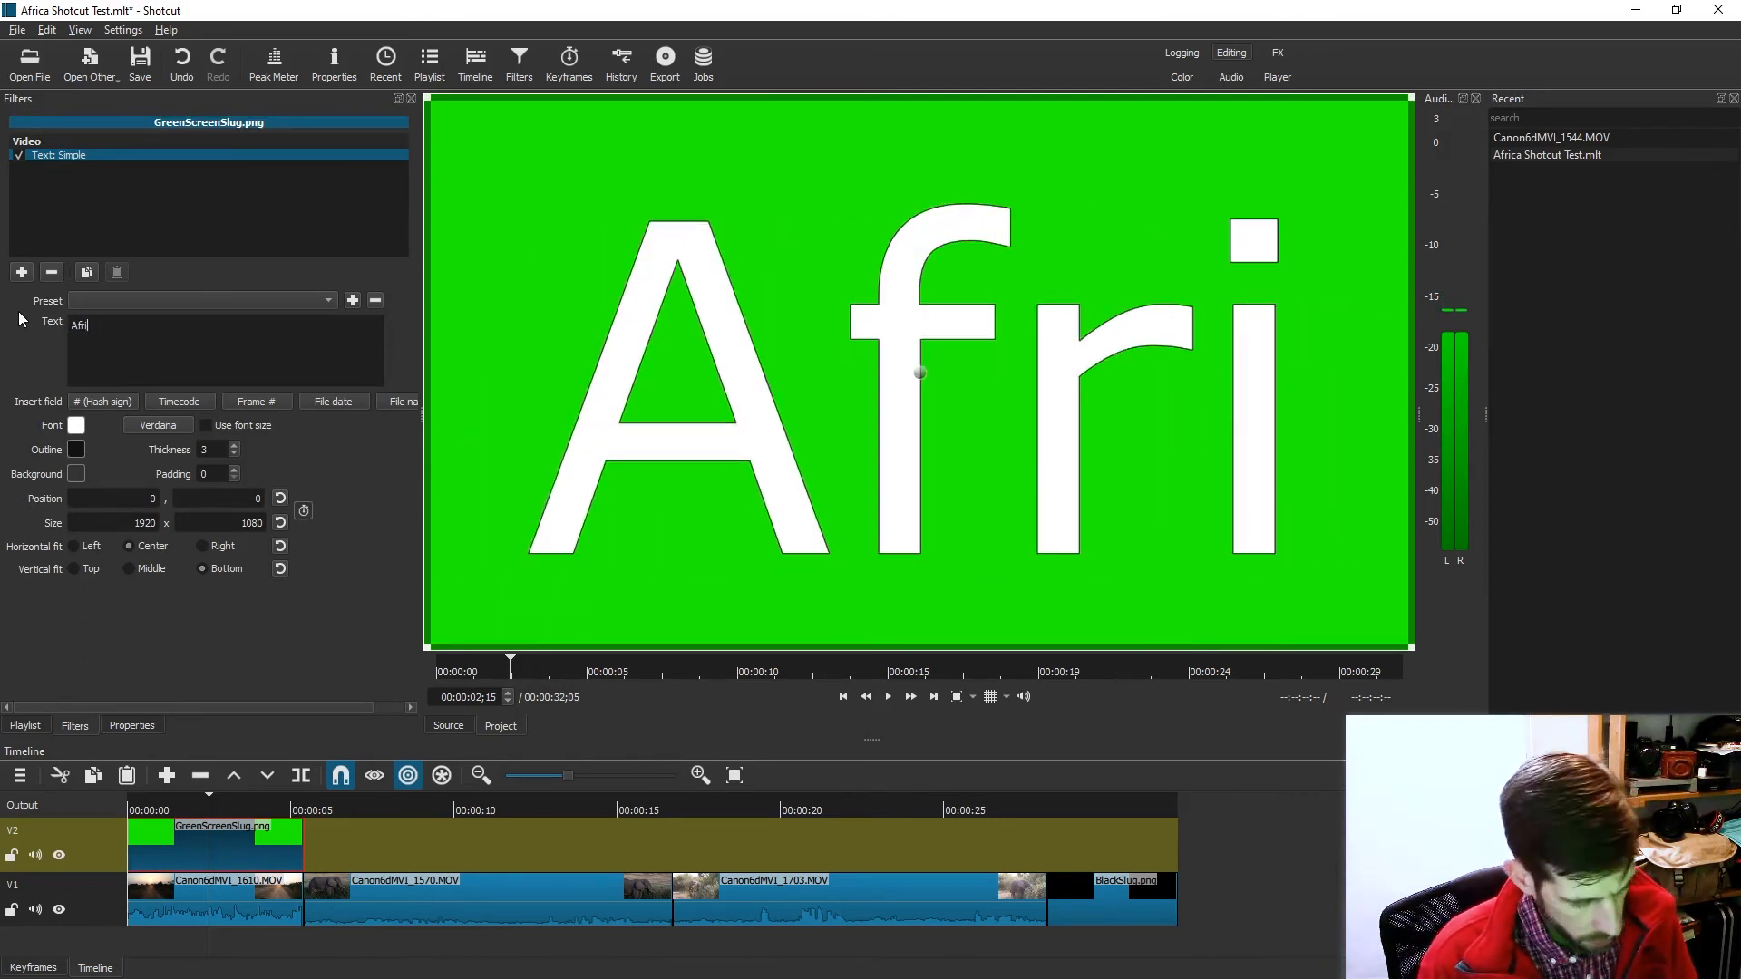
text(ca)
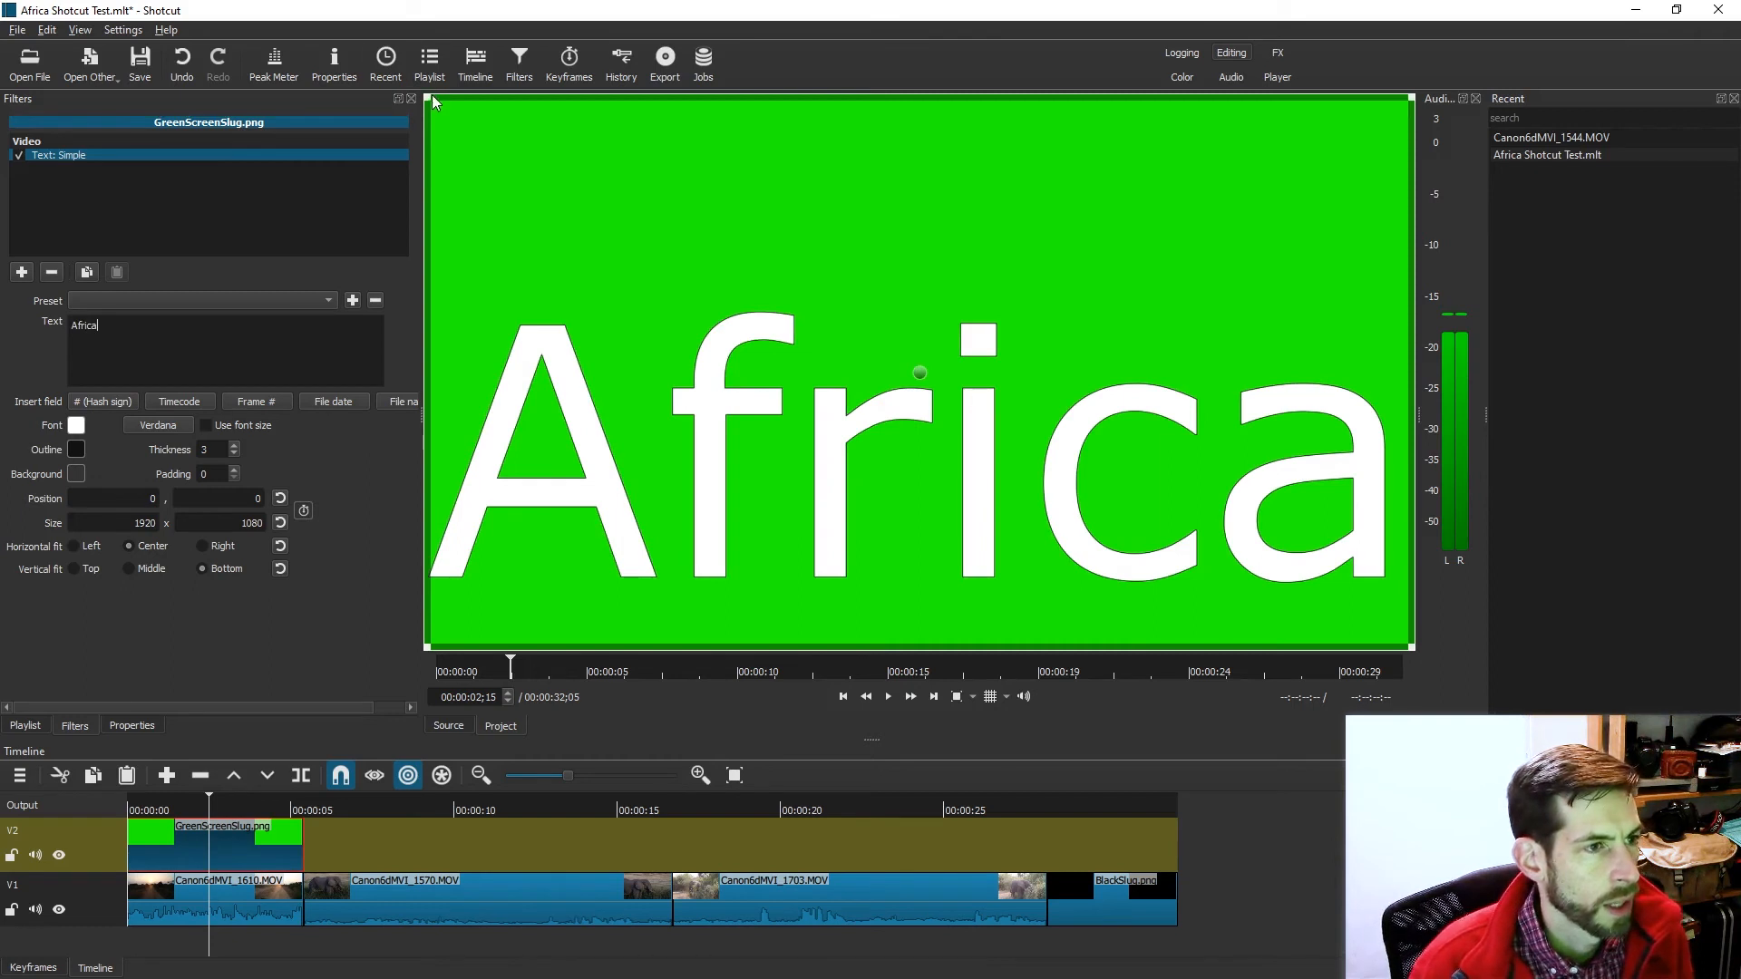
At the clip's start, shrink the text box to about 1035 × 513, centre it at about 434, 262, and enable position/size keyframes.
drag(214, 807, 127, 814)
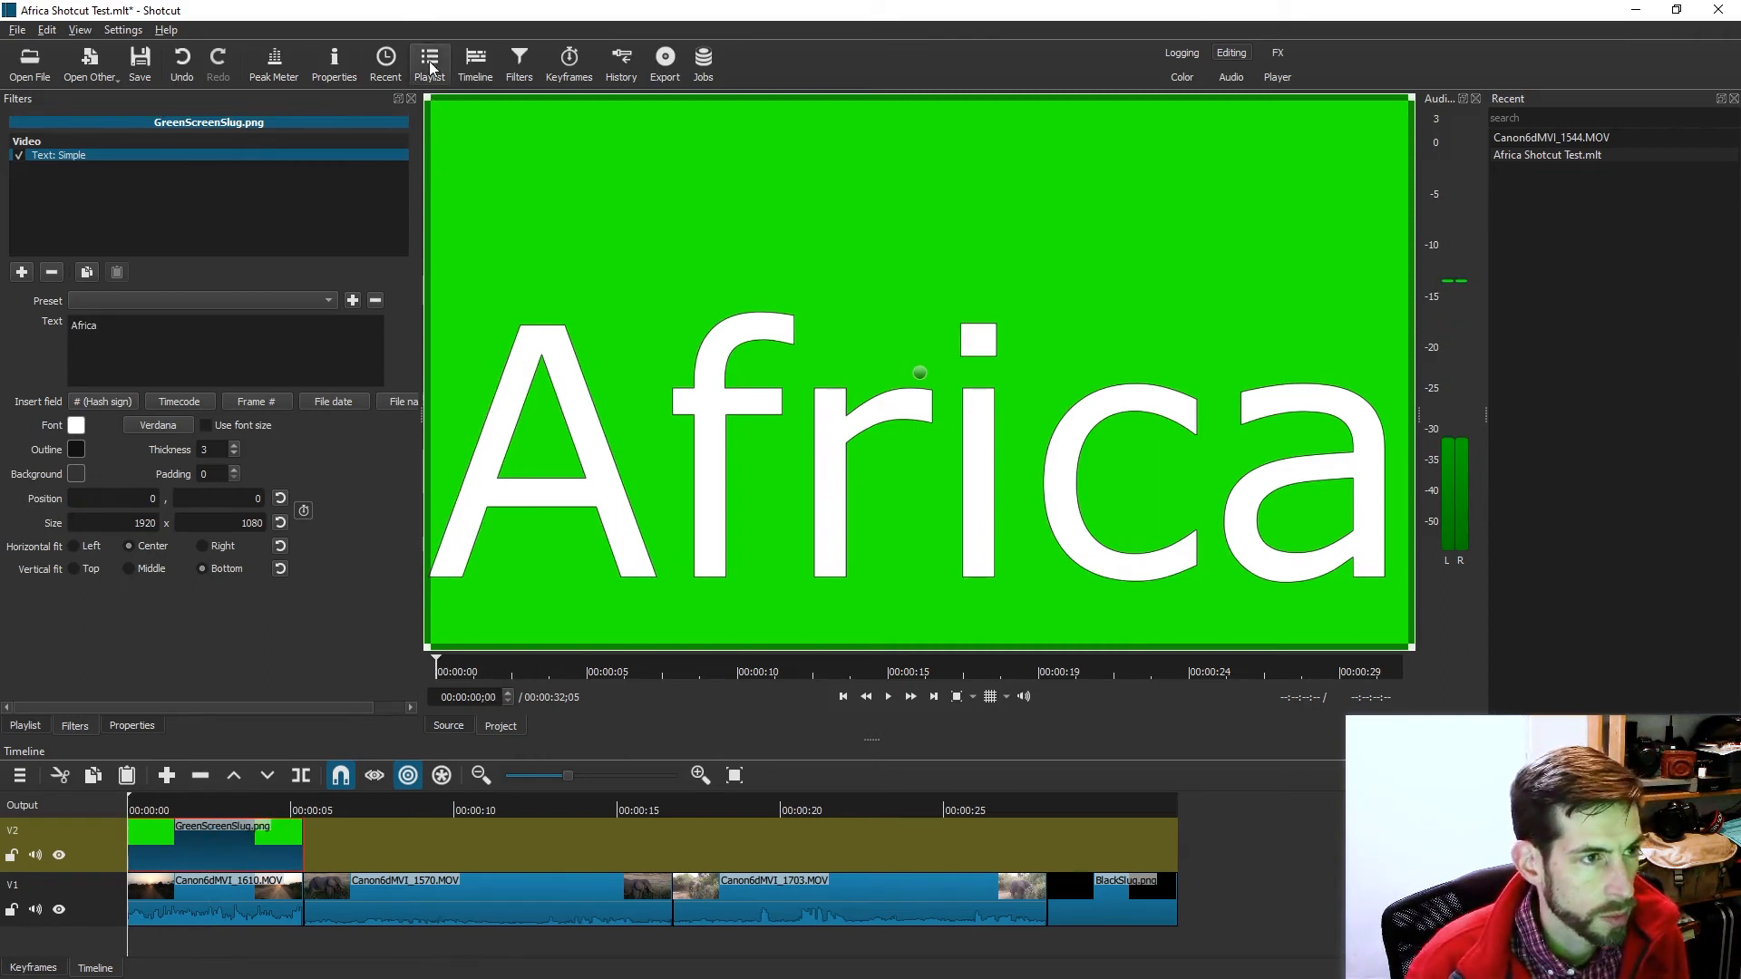
drag(430, 104, 883, 390)
drag(1144, 518, 909, 356)
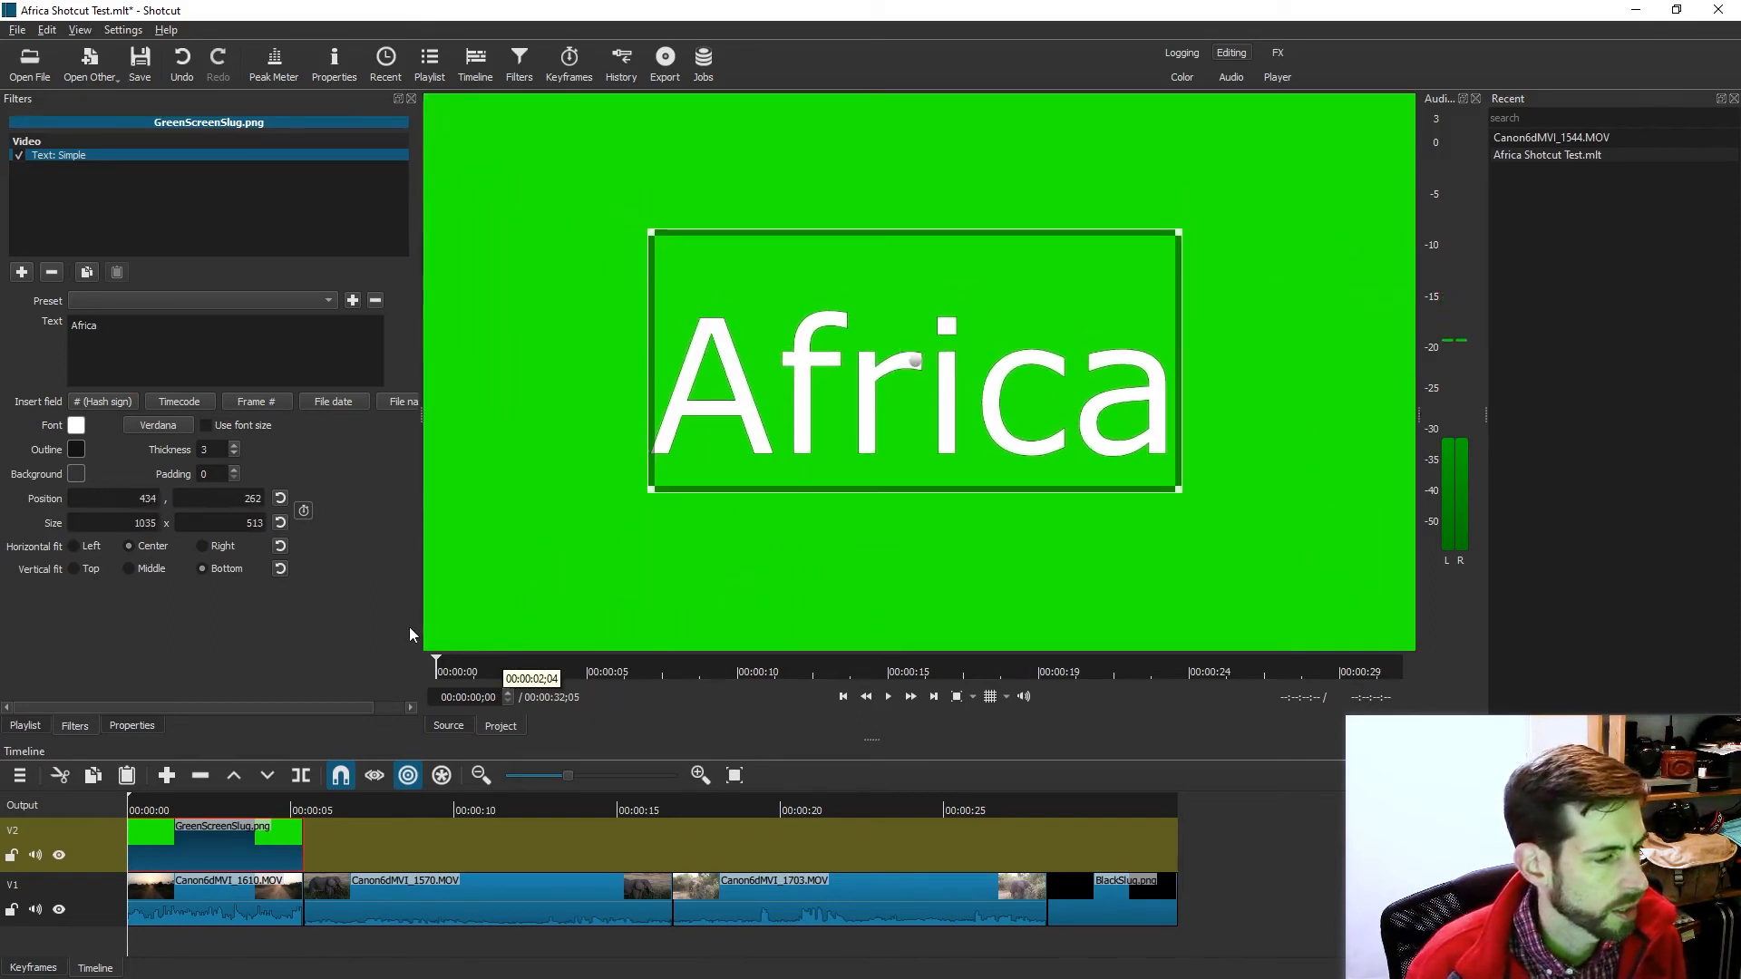
click(304, 511)
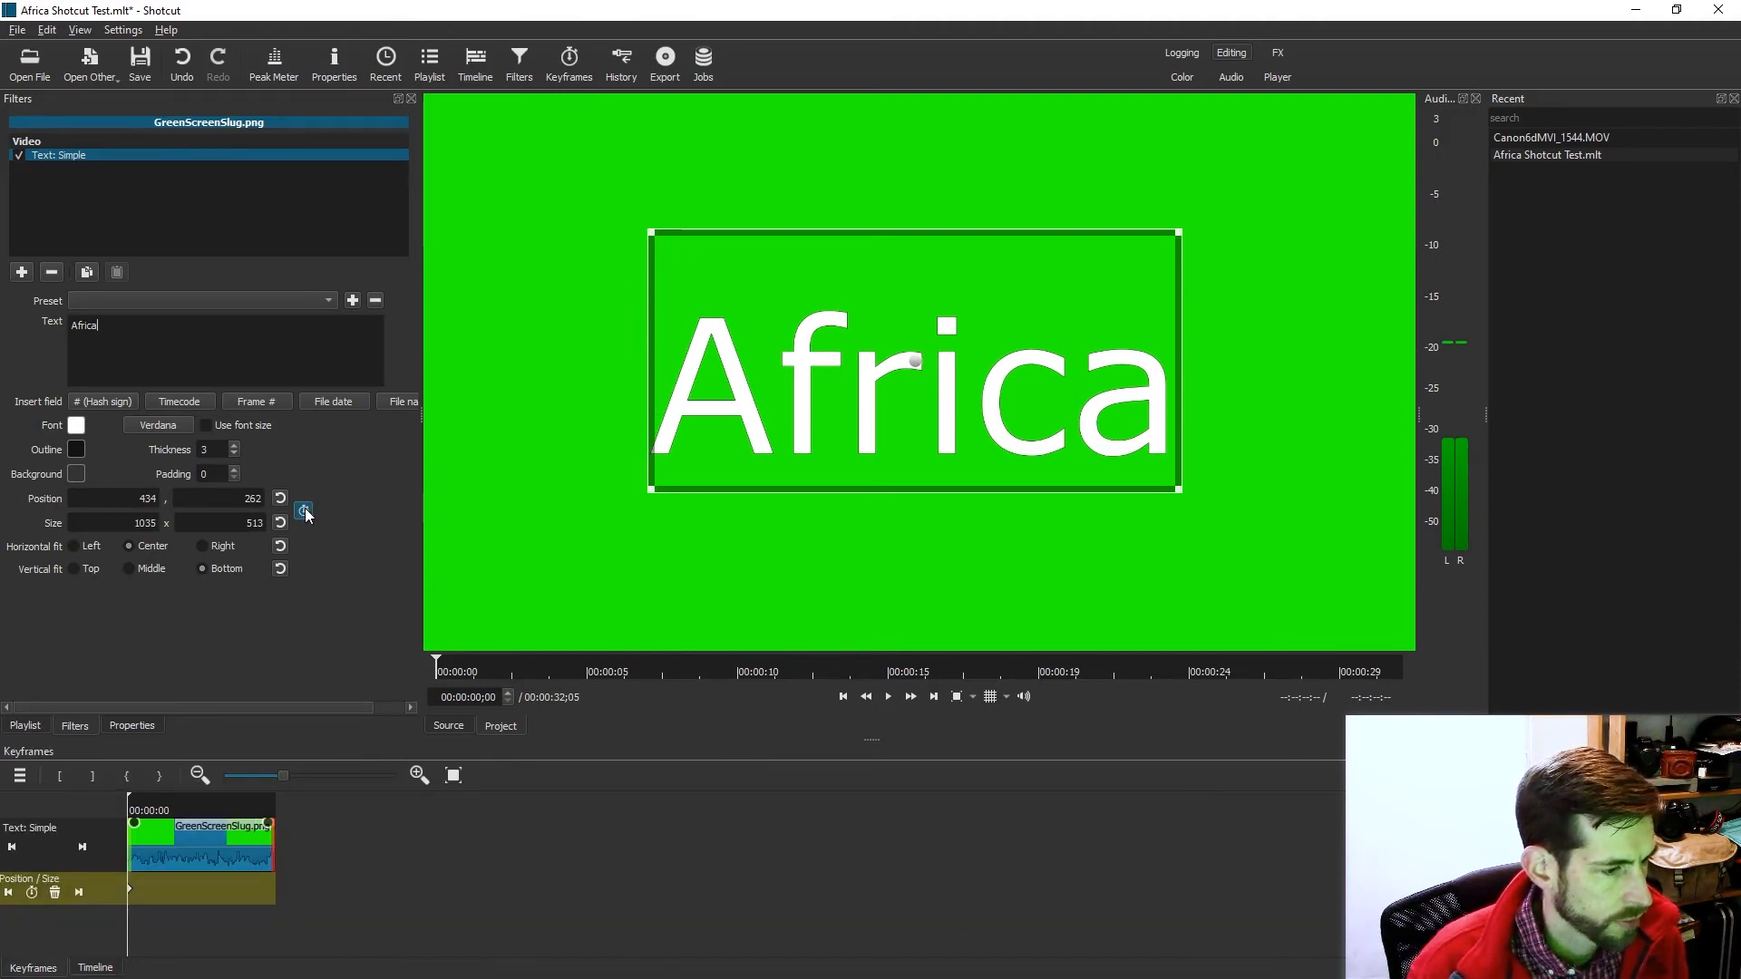
Add a position/size keyframe at the clip's end and enlarge the text box there to about 1351 × 721, roughly centred.
drag(137, 798, 298, 820)
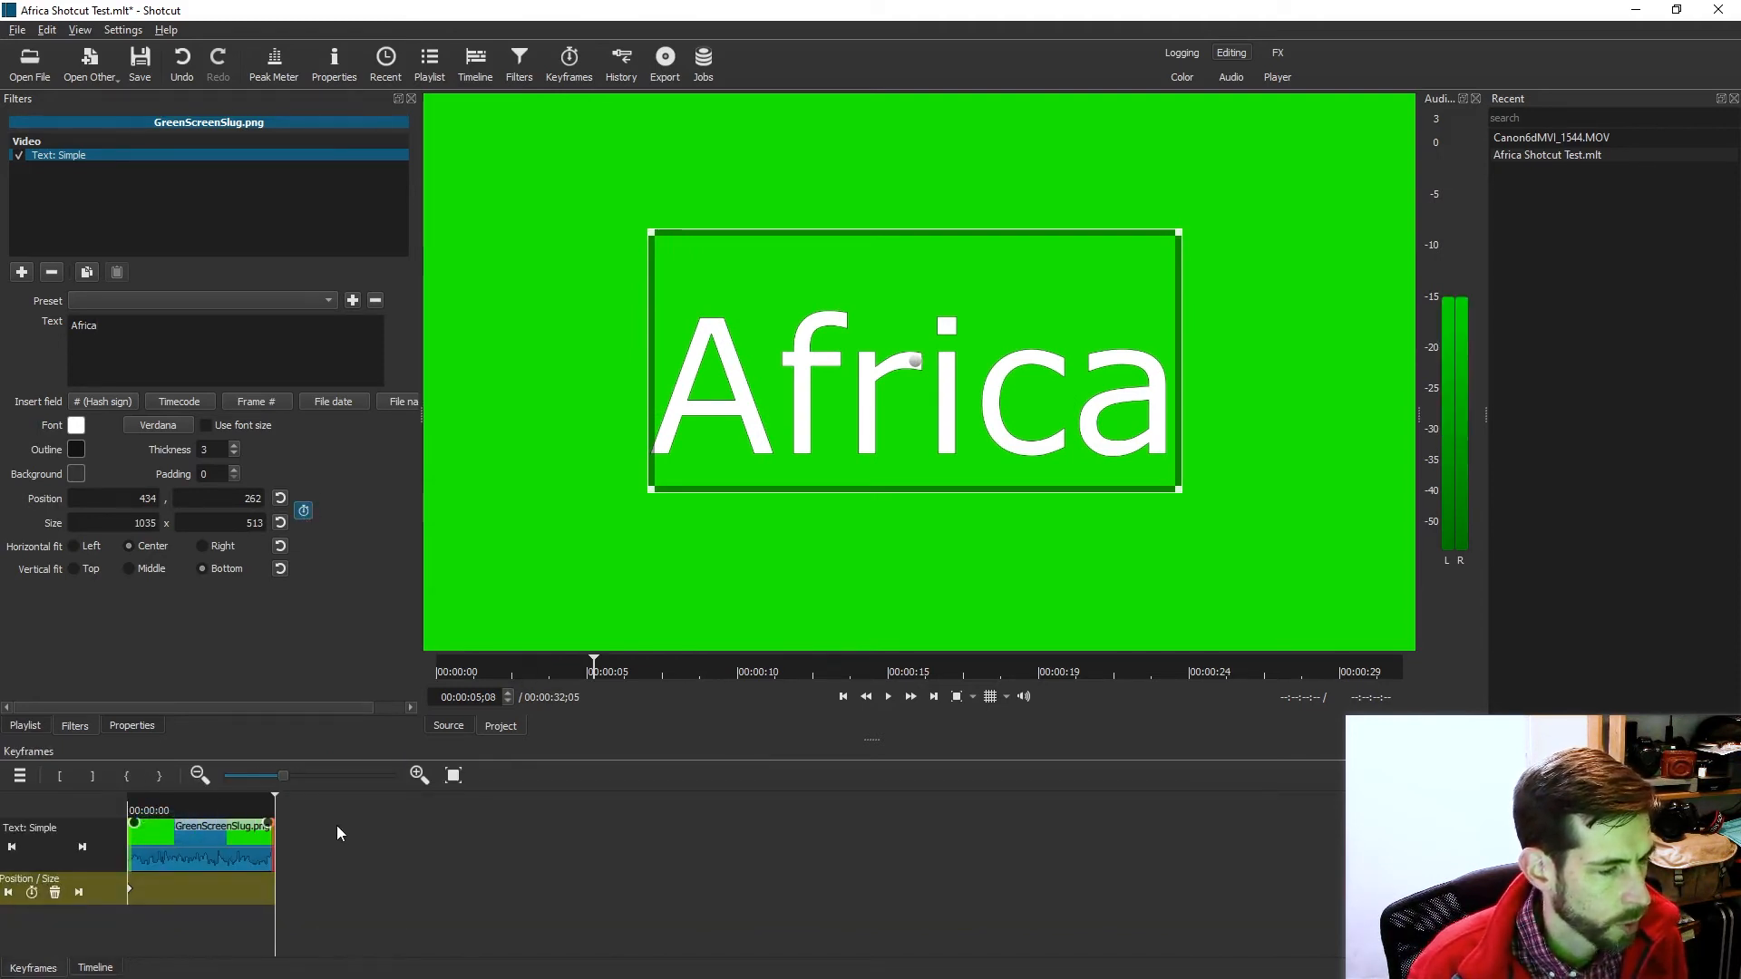
click(32, 892)
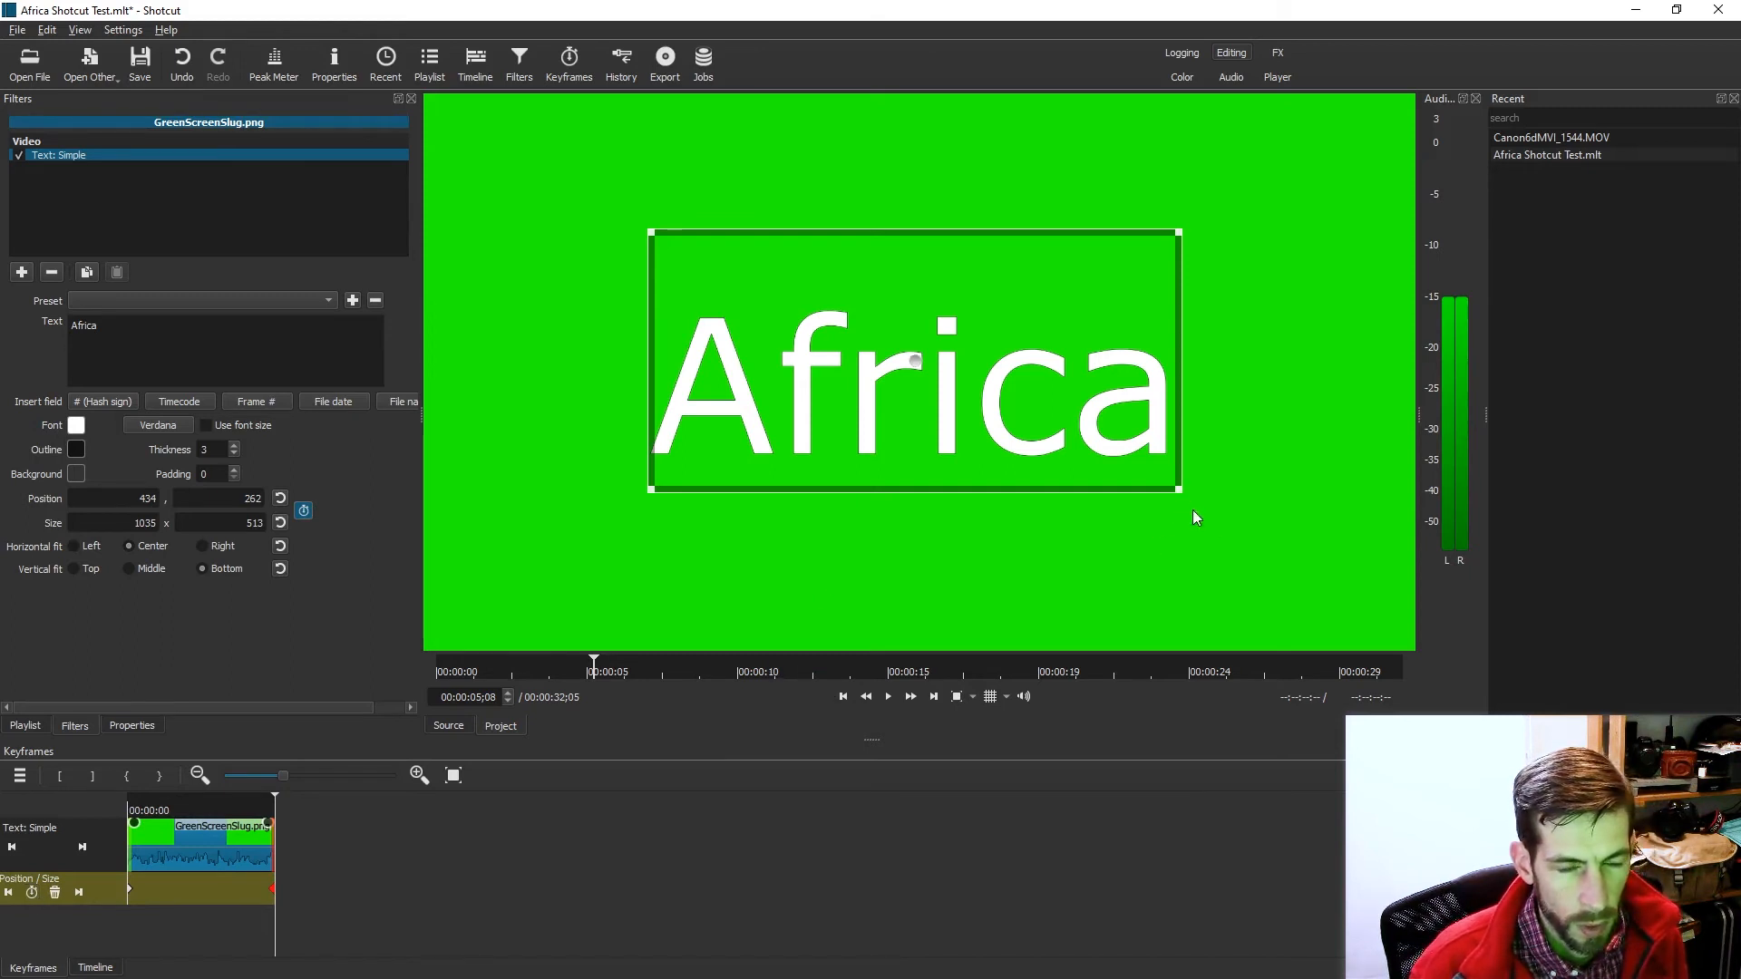
drag(1193, 517, 1346, 610)
drag(981, 404, 915, 354)
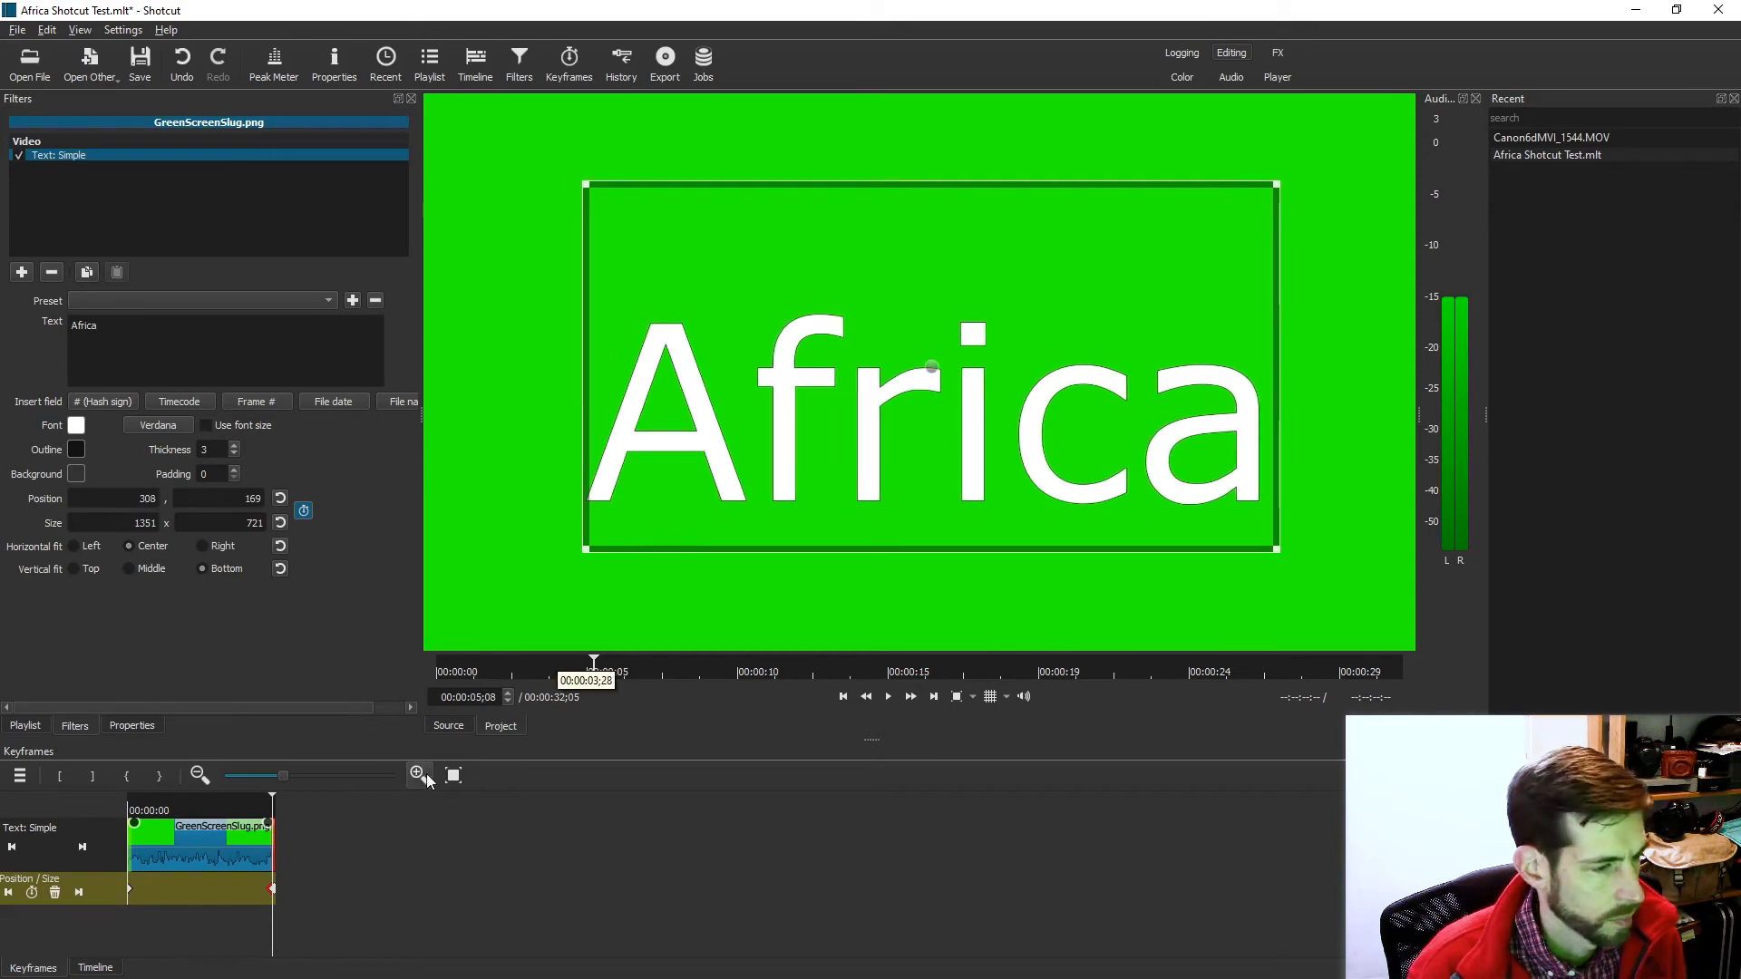
Re-centre the text box at the clip's end keyframe to about 302, 167 and scrub back to the start to check the growth.
click(275, 804)
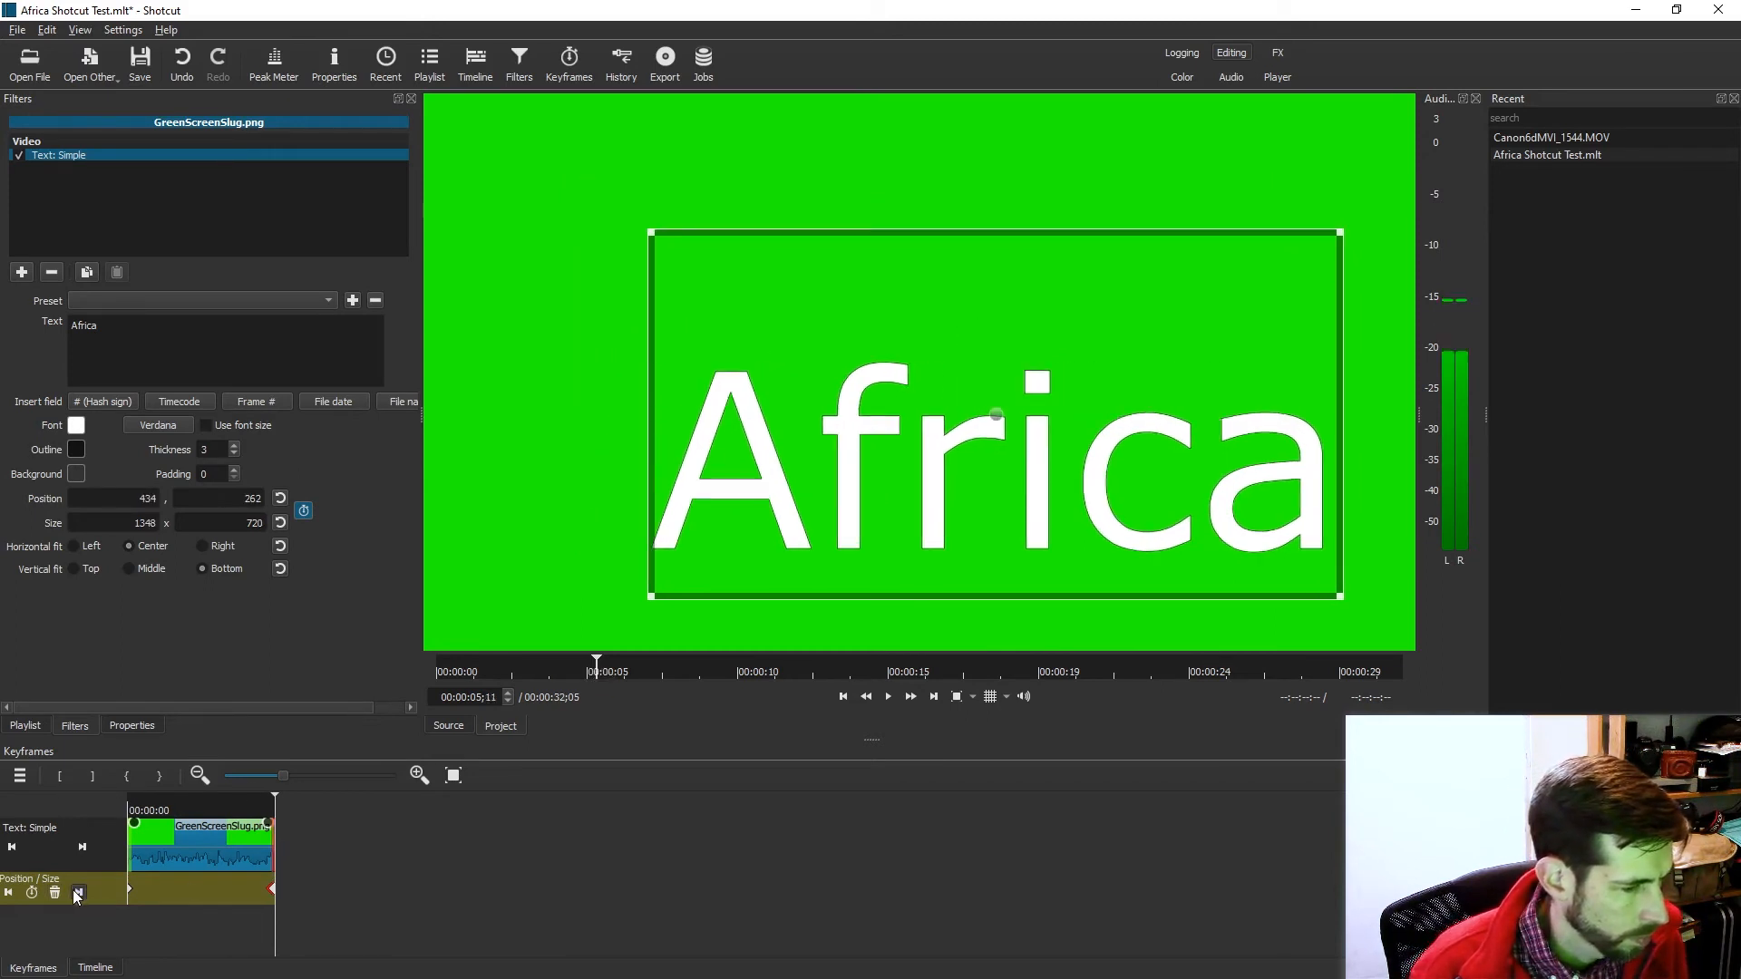
click(31, 894)
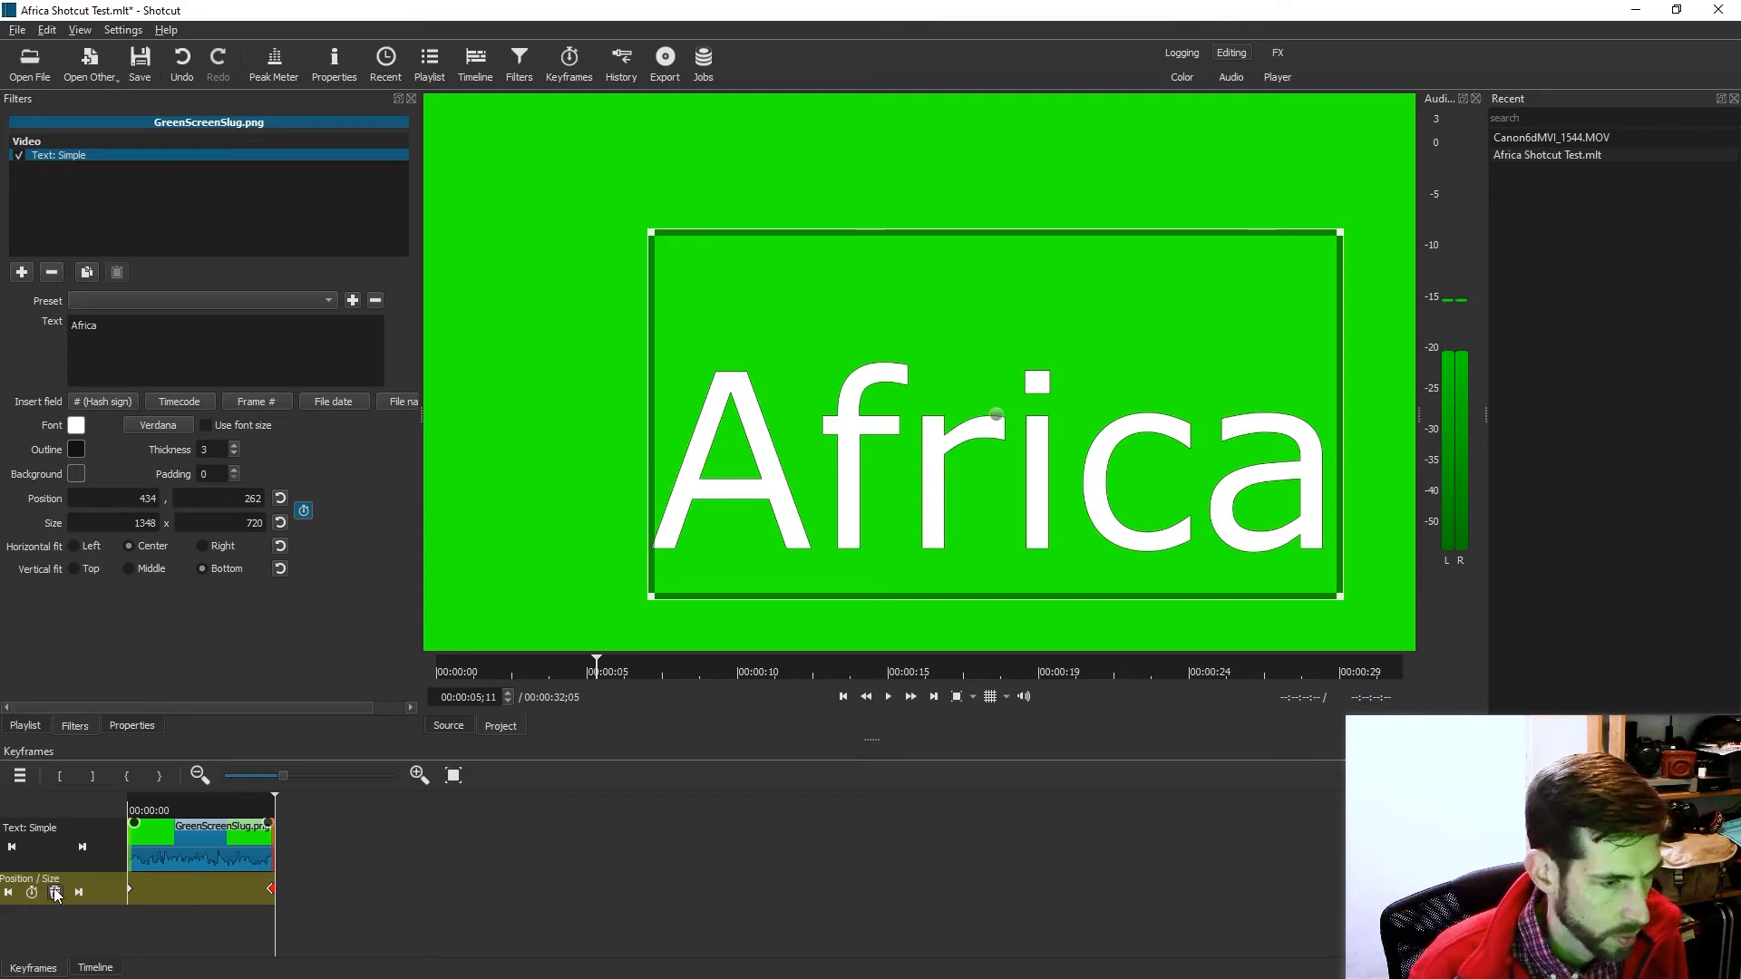
click(272, 890)
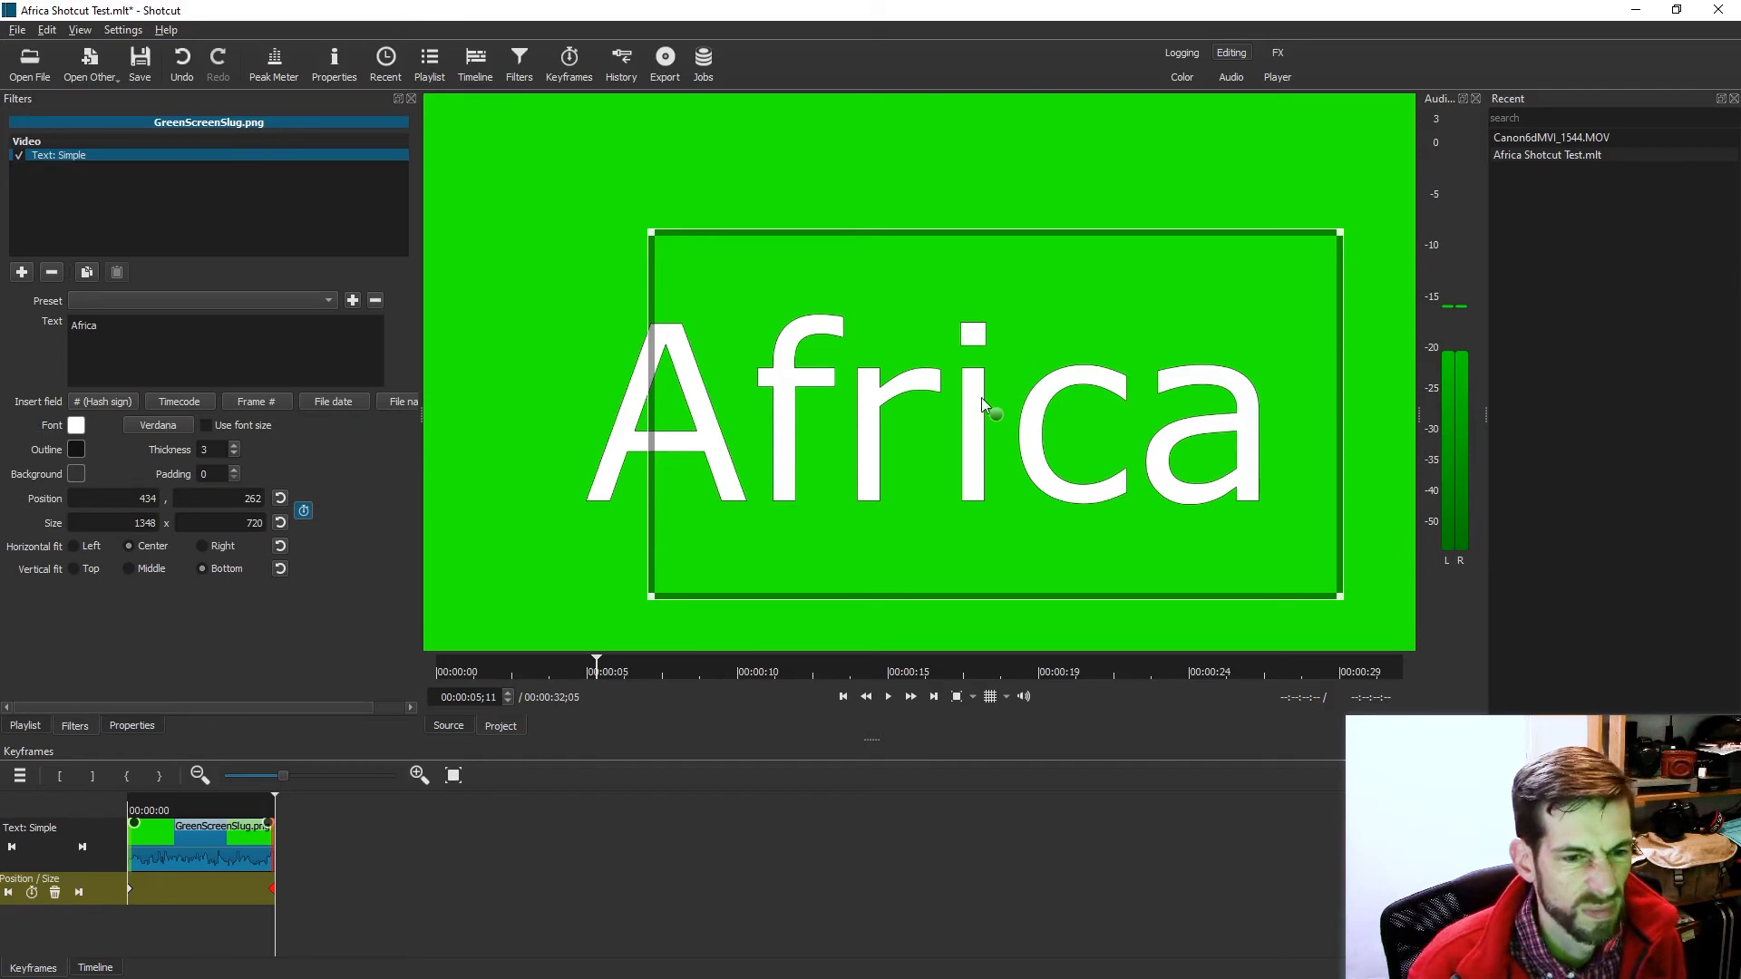
drag(989, 409, 927, 368)
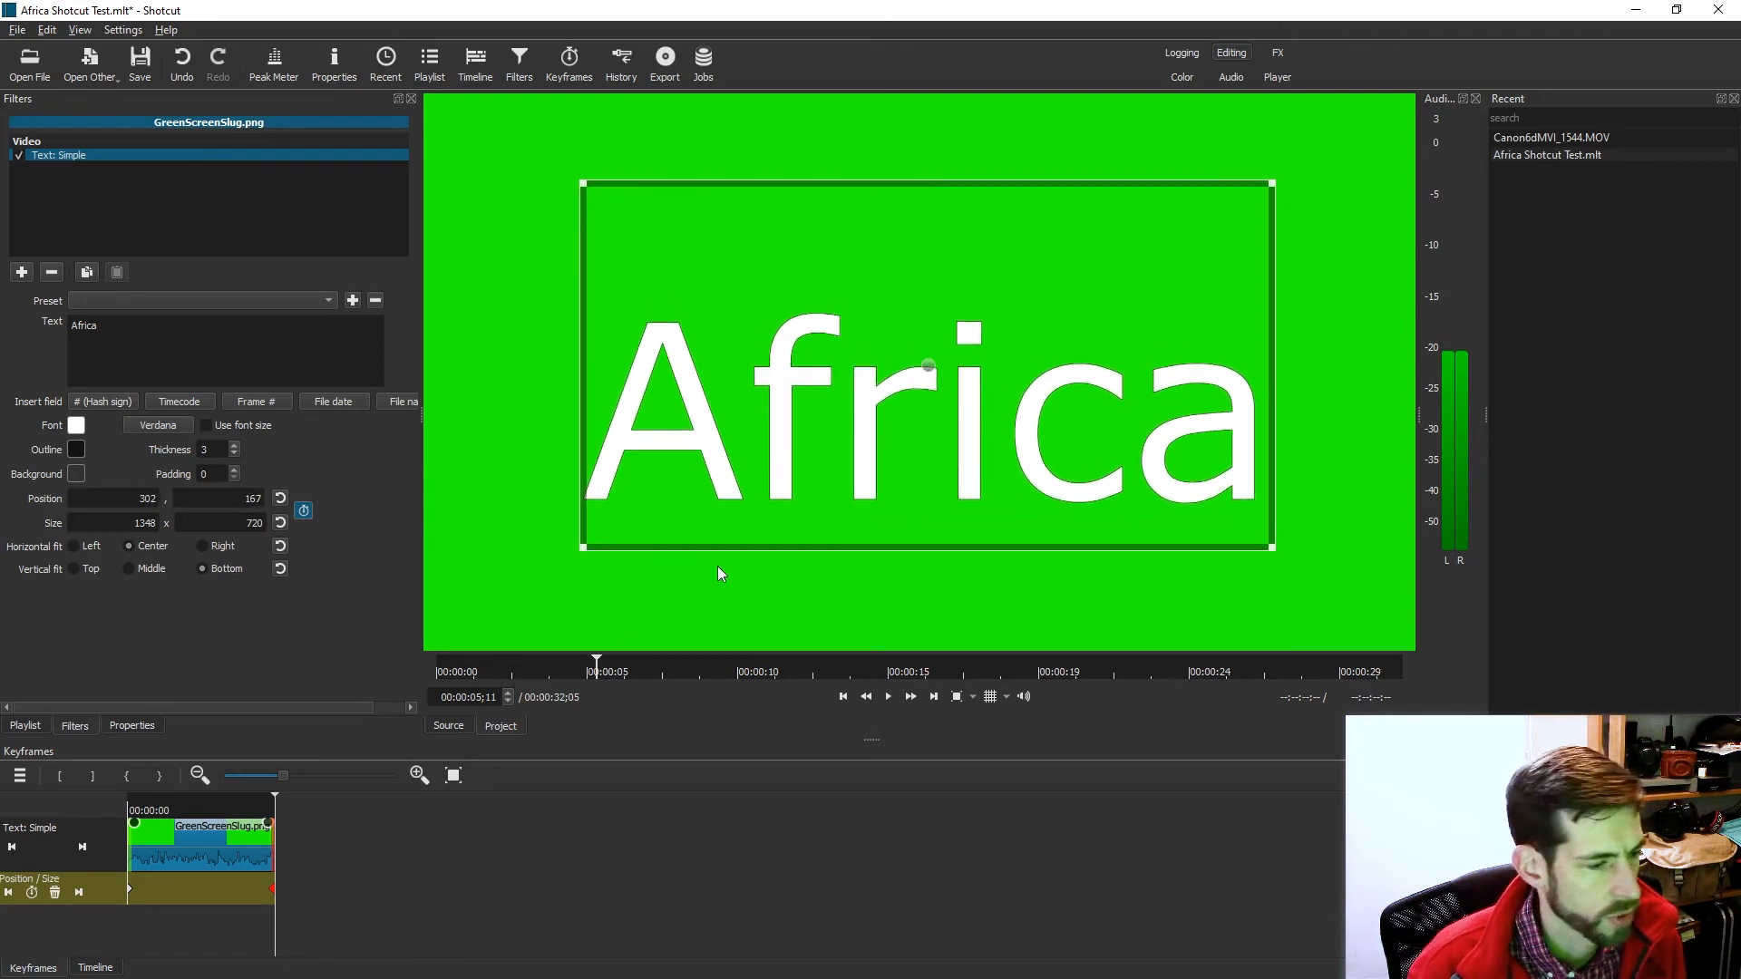
click(240, 810)
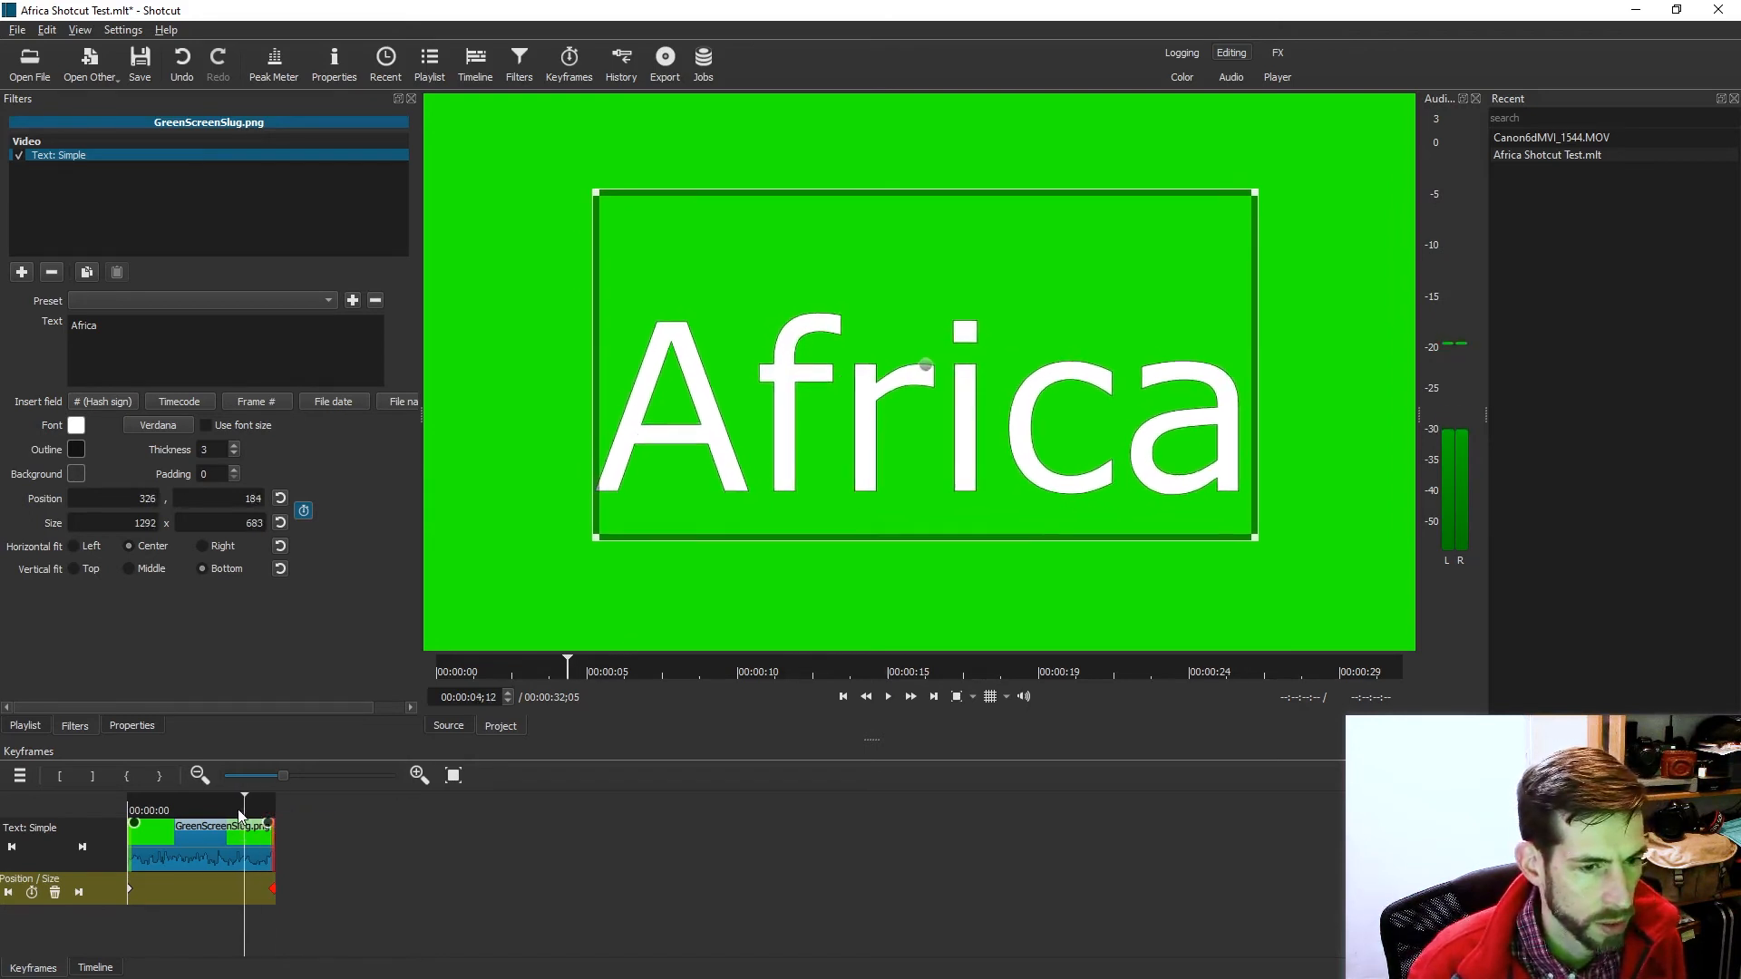
drag(238, 809, 122, 796)
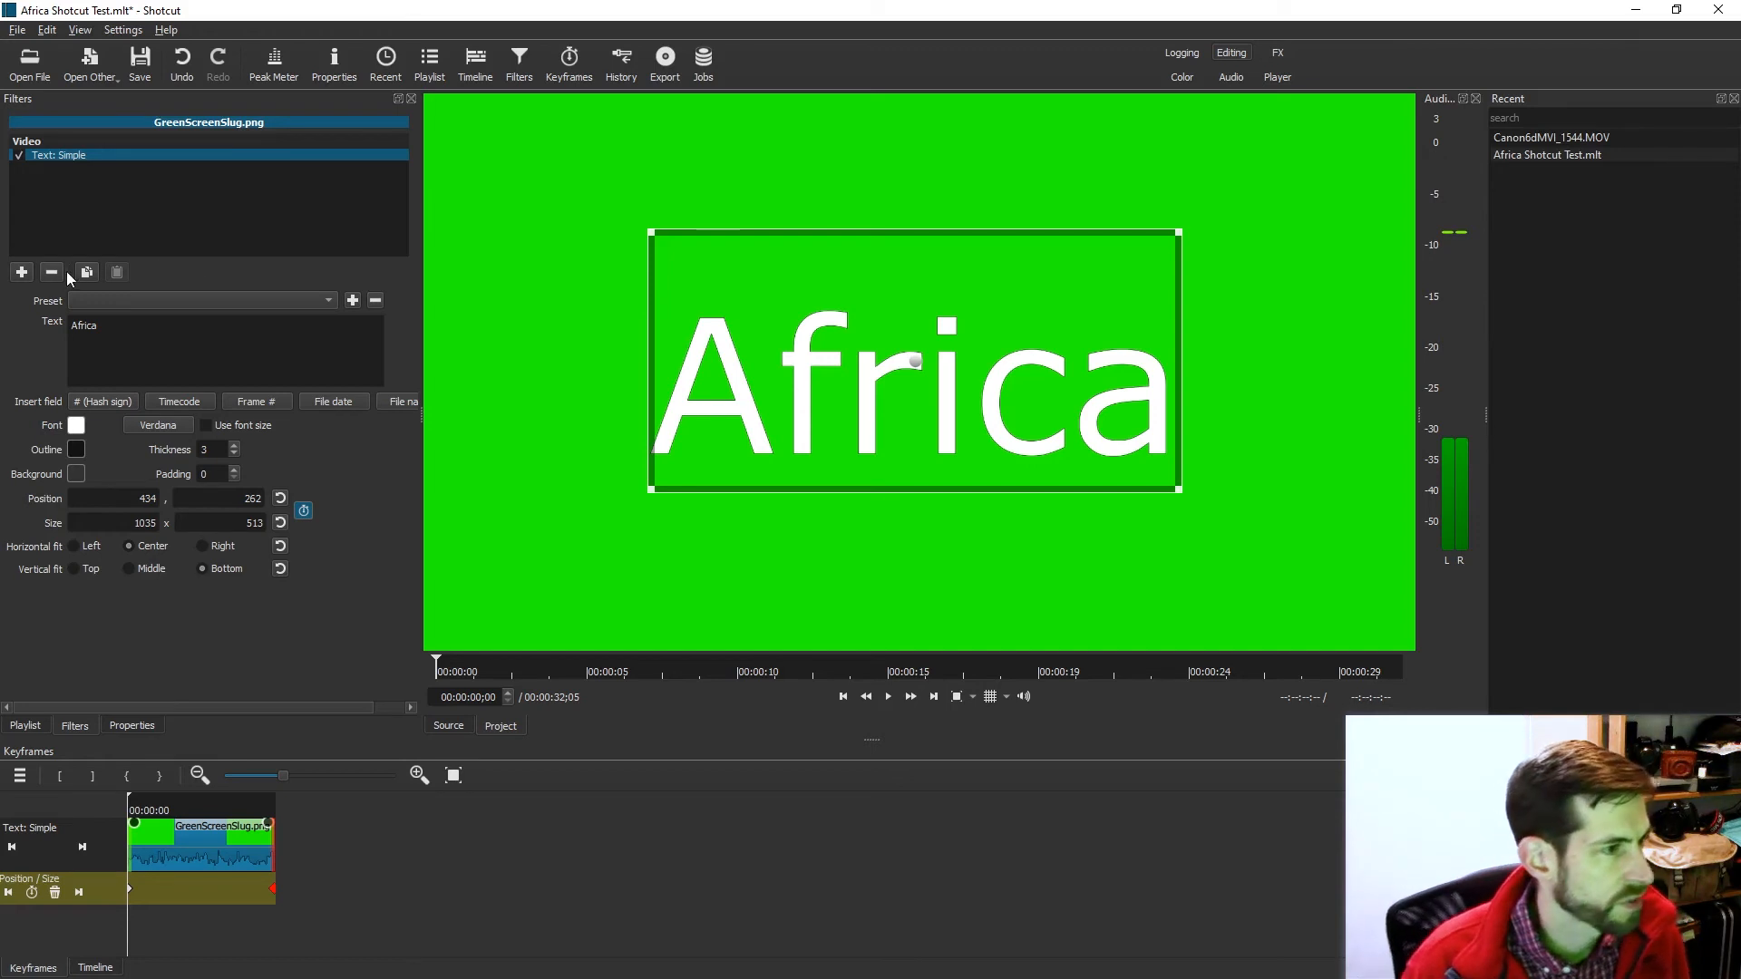
Add a Fade In Video filter of 21 frames and a Fade Out Video filter of 20 frames to the green slug clip.
click(22, 273)
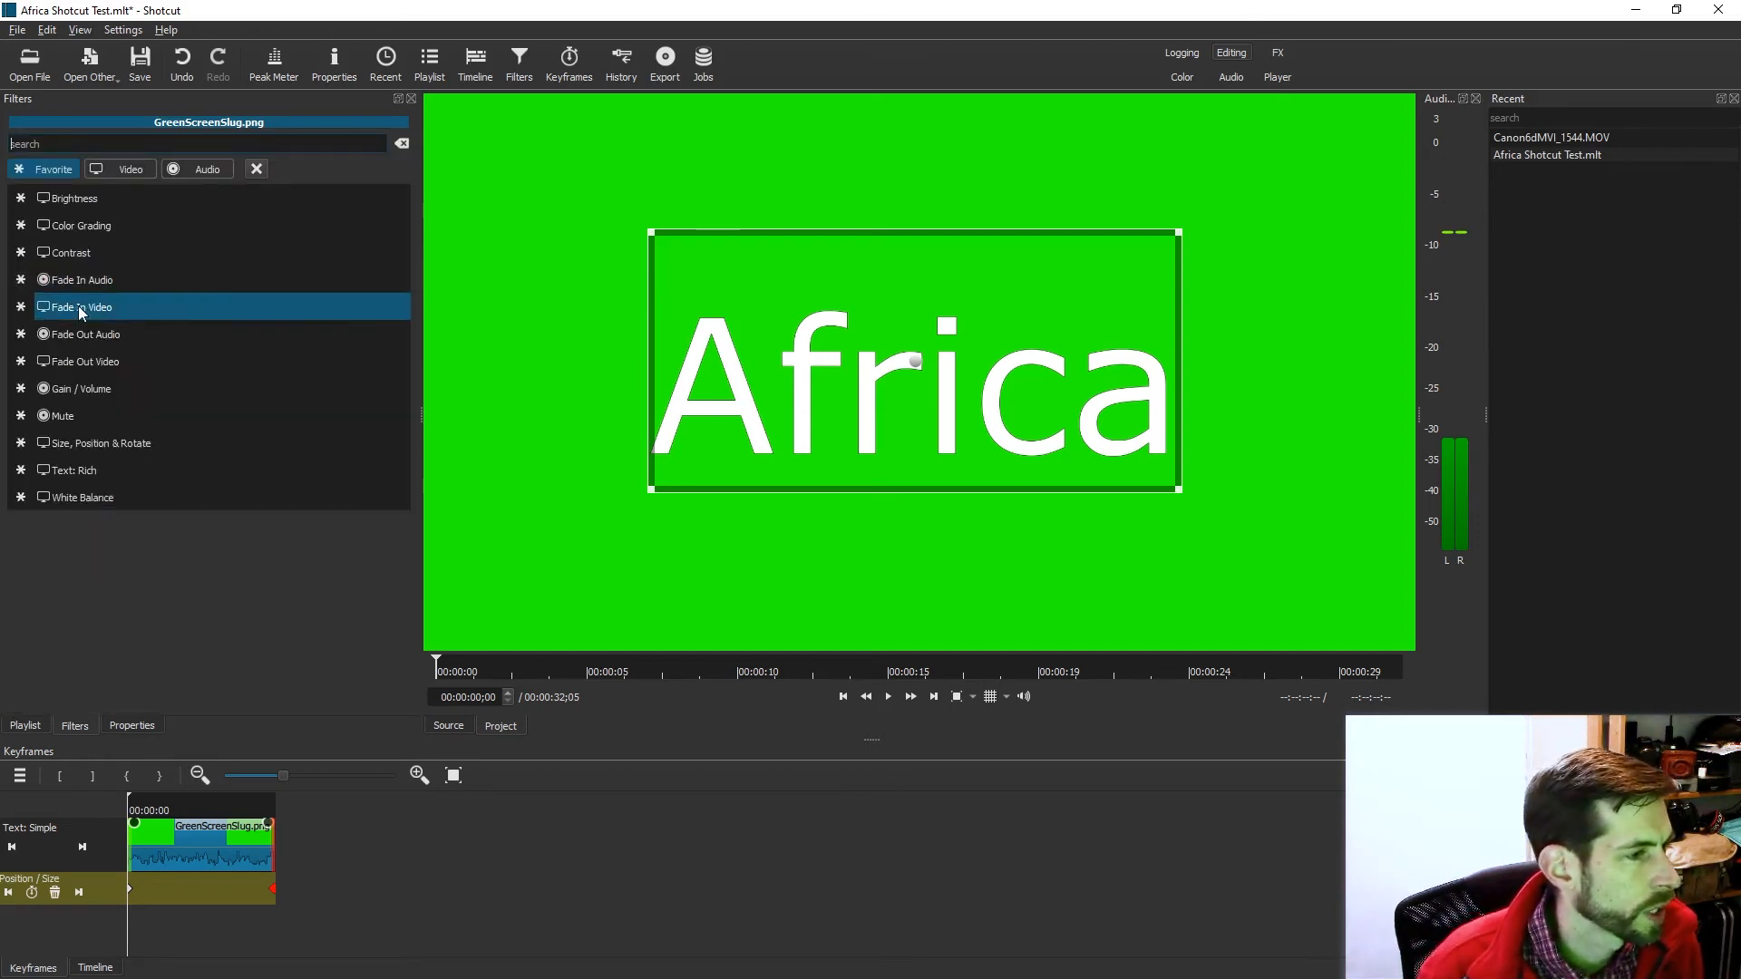
click(106, 306)
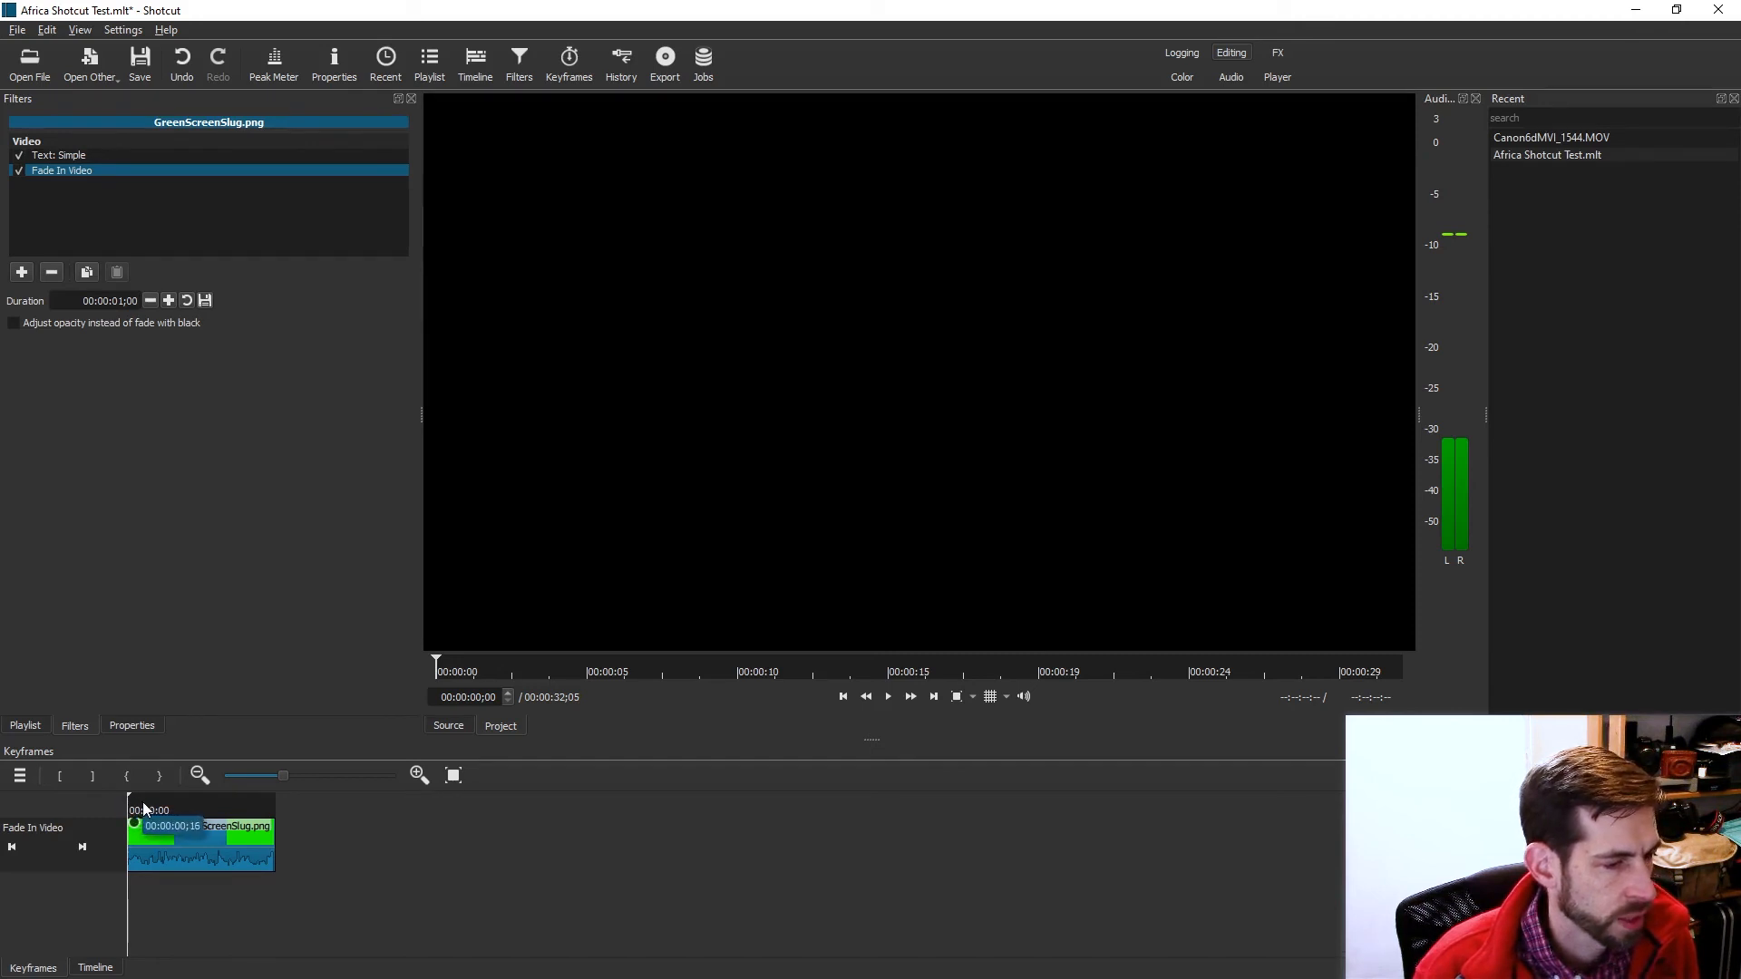
drag(127, 796, 164, 830)
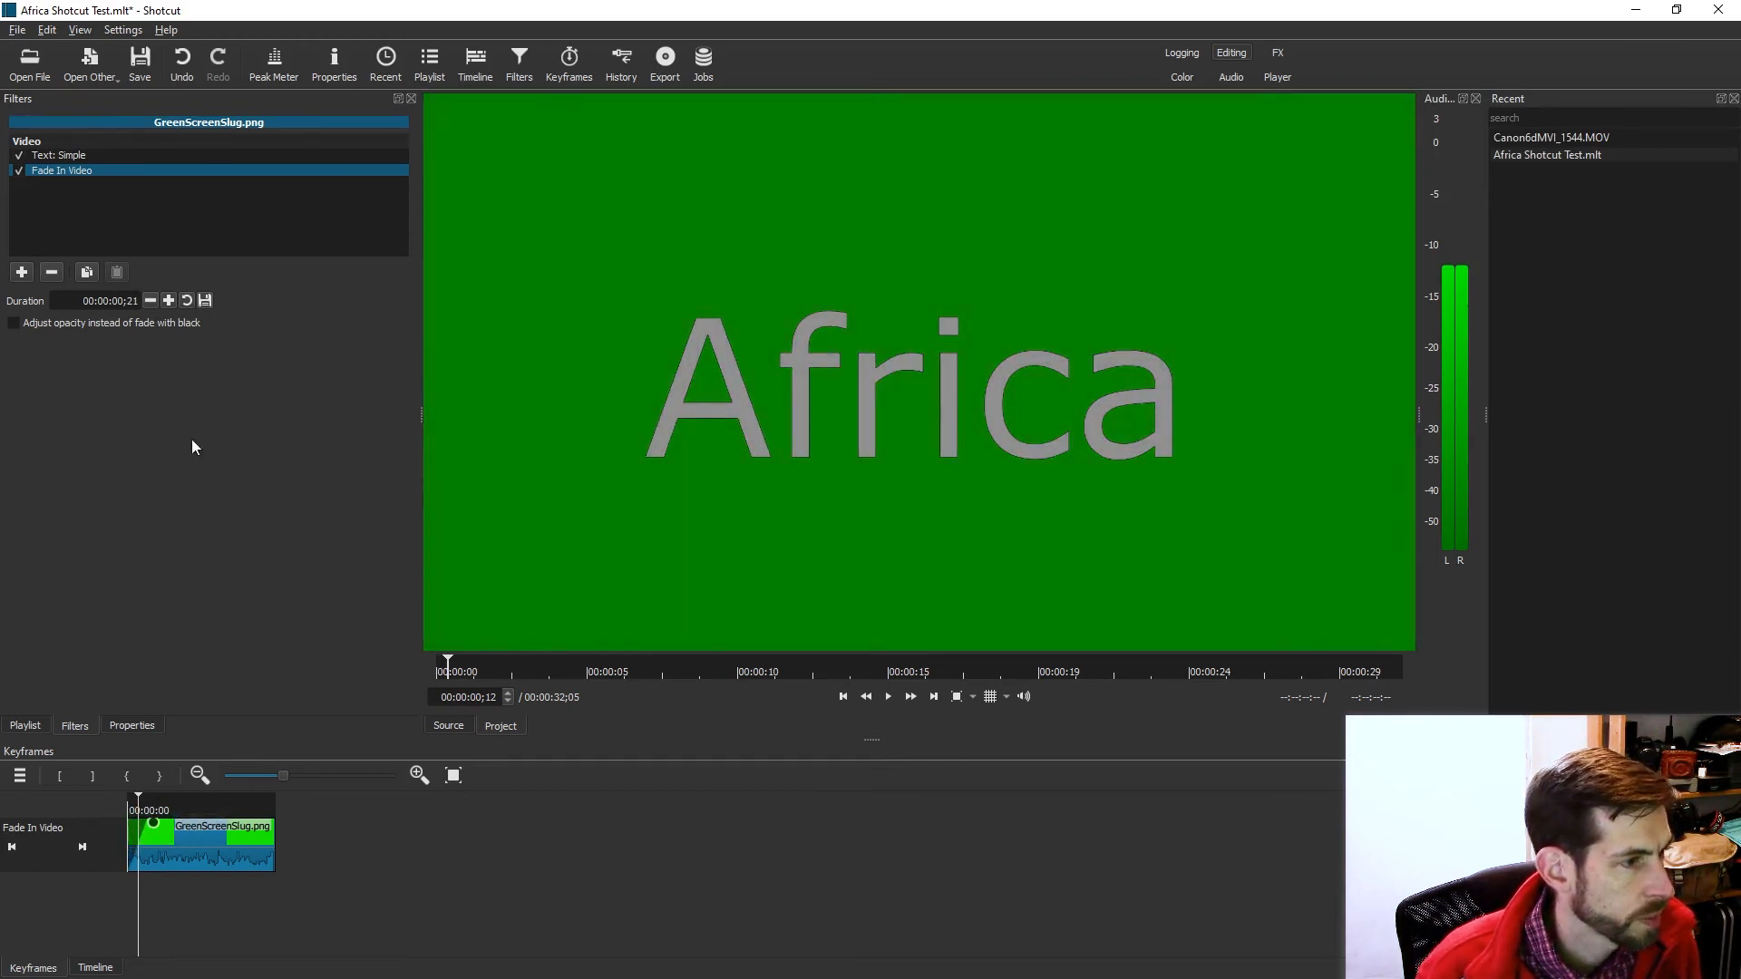
click(23, 275)
click(86, 368)
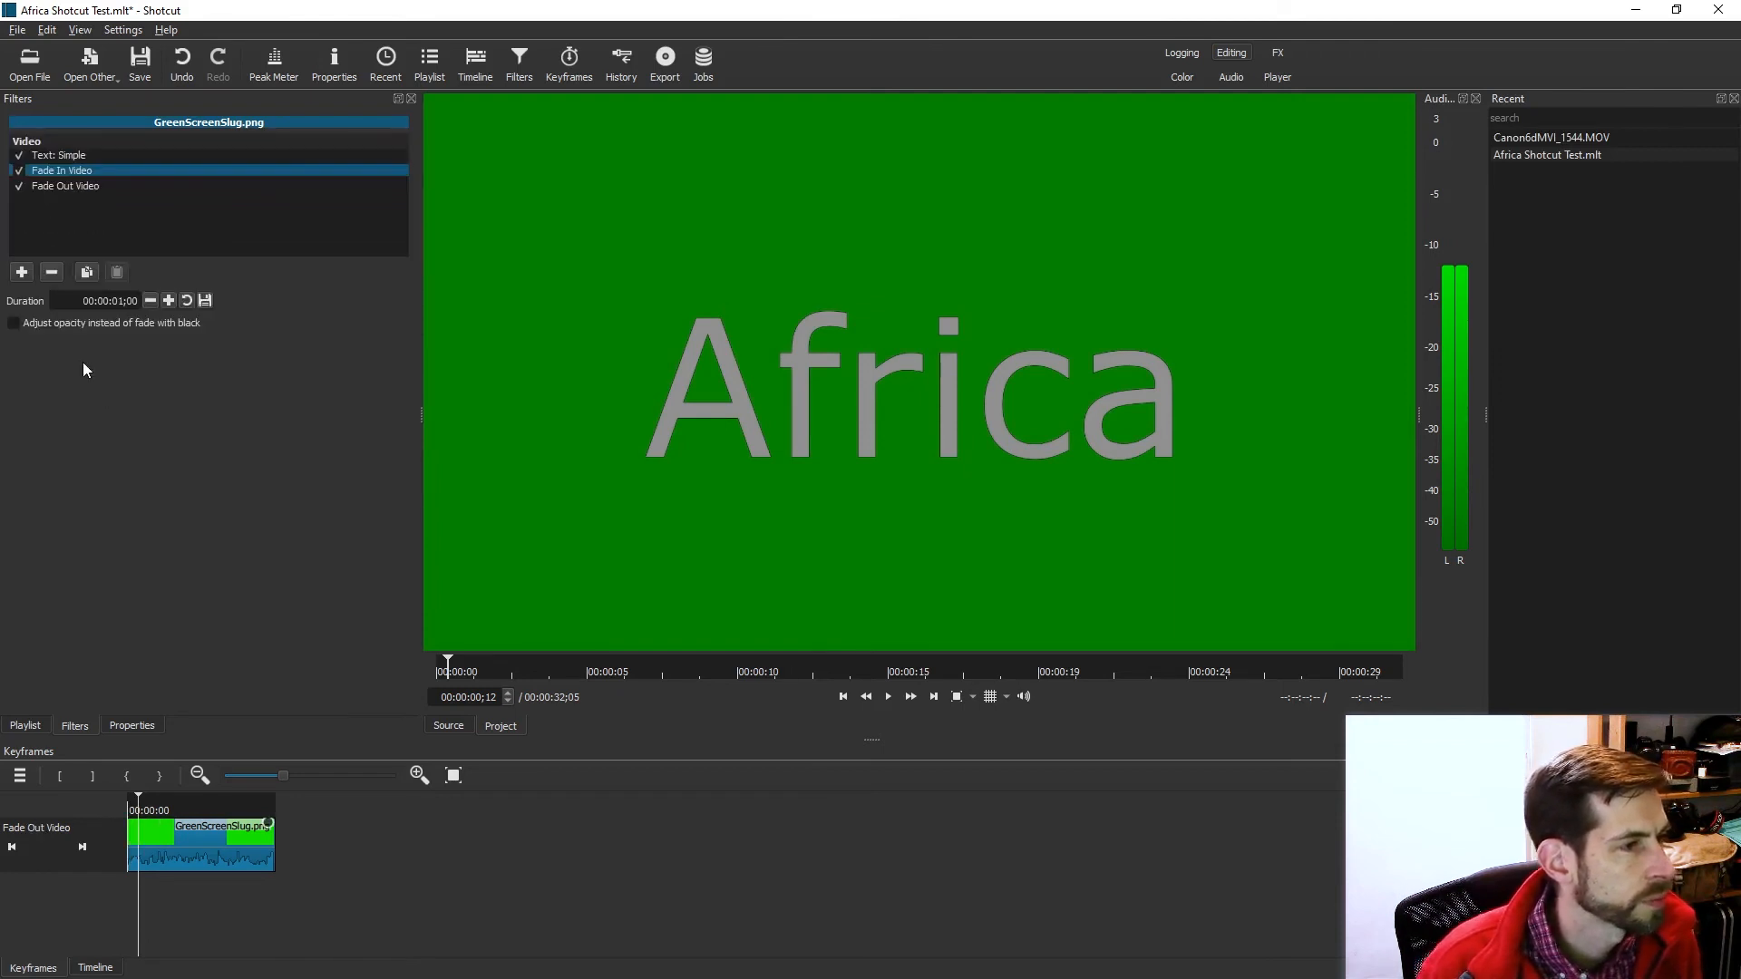
drag(268, 827, 240, 831)
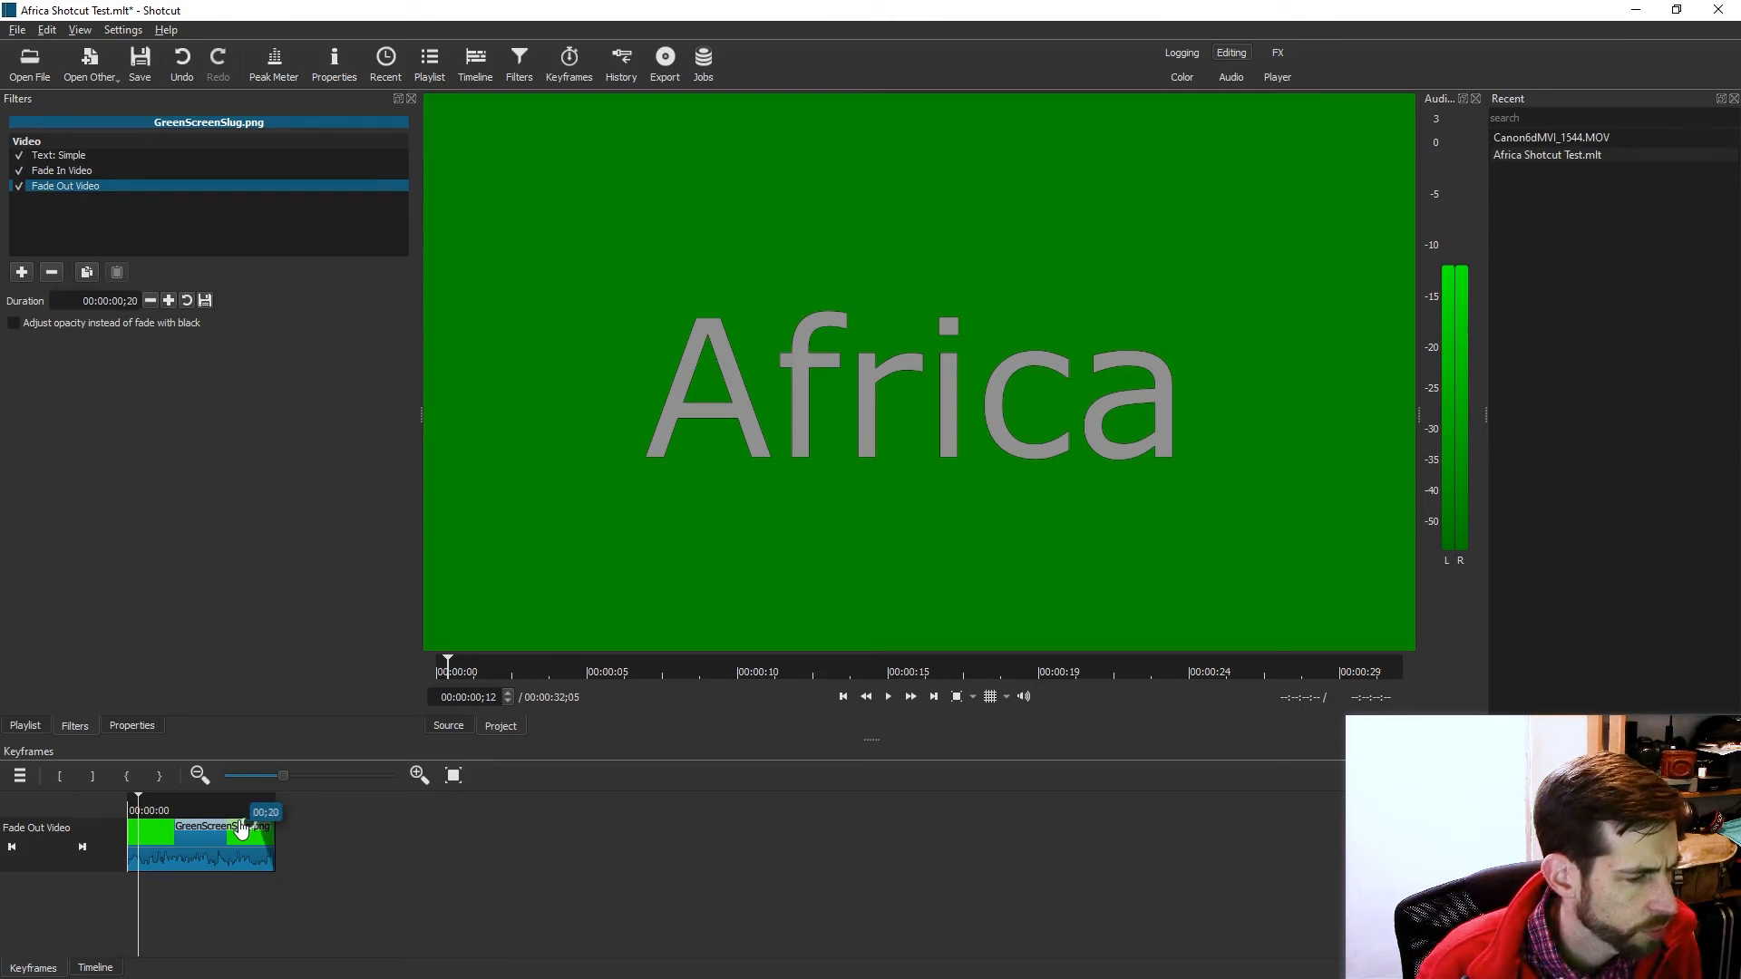
Play the green title clip from its start through its end to check the growing text and both fades.
drag(138, 798, 105, 800)
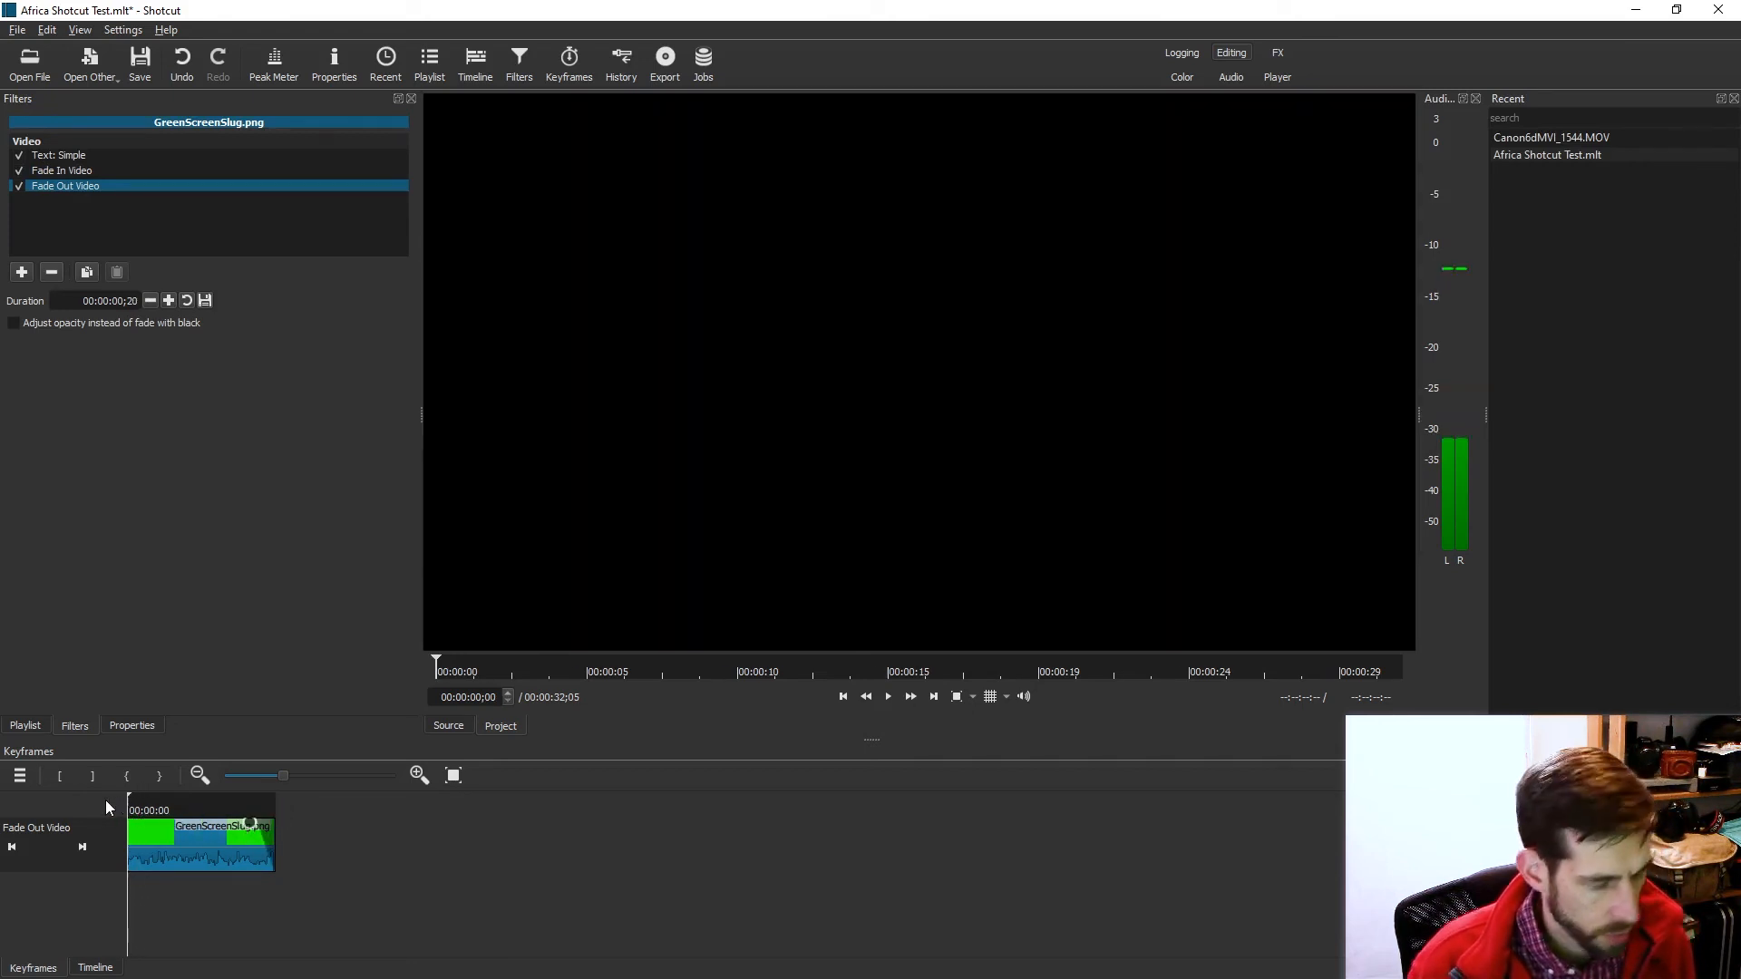
key(space)
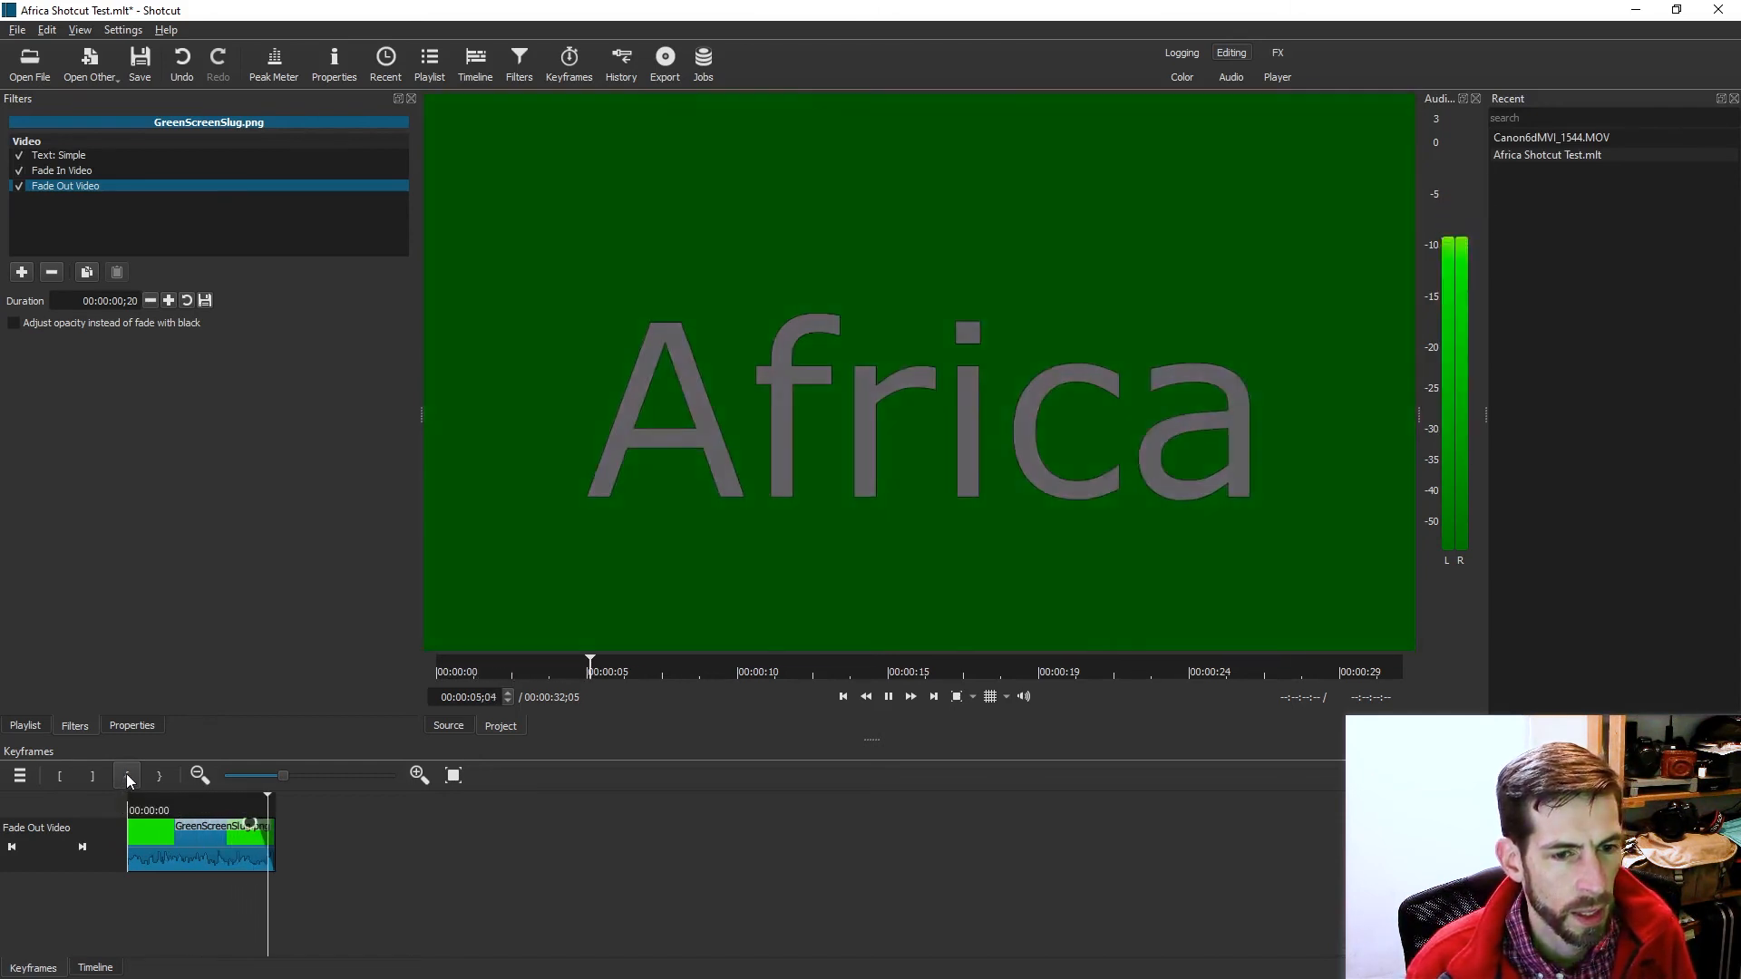
key(space)
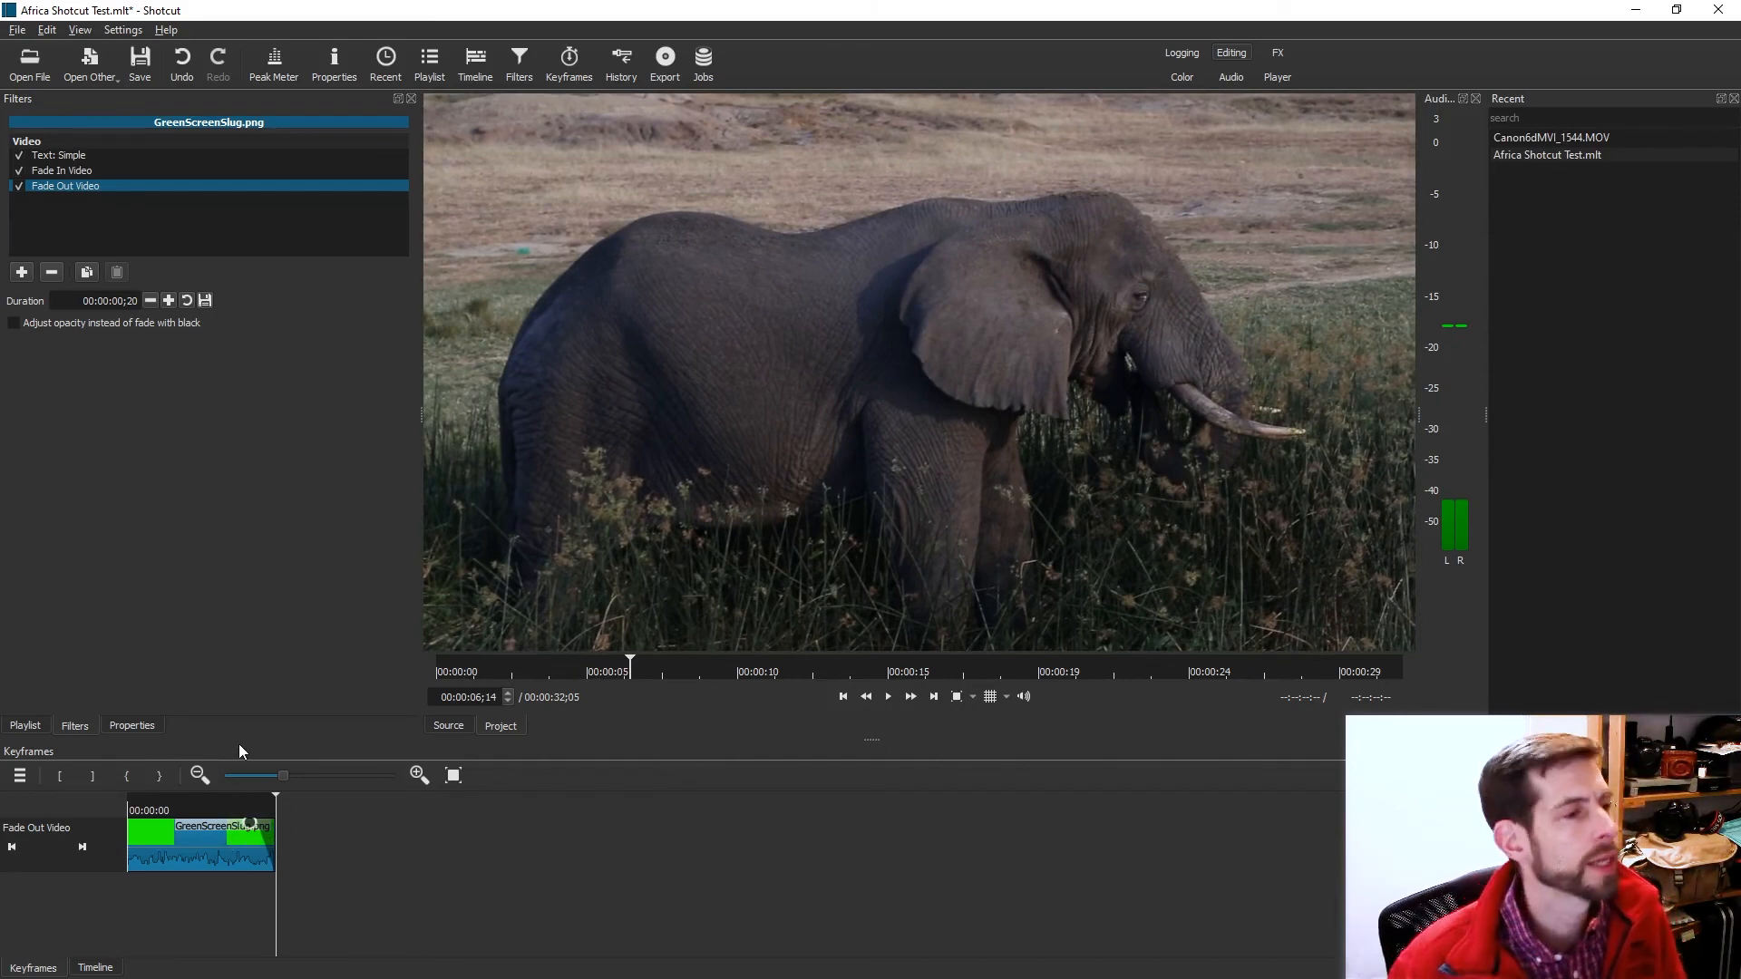
Add a Chroma Key: Advanced filter to the green slug clip and sample its green background as the key colour.
click(22, 273)
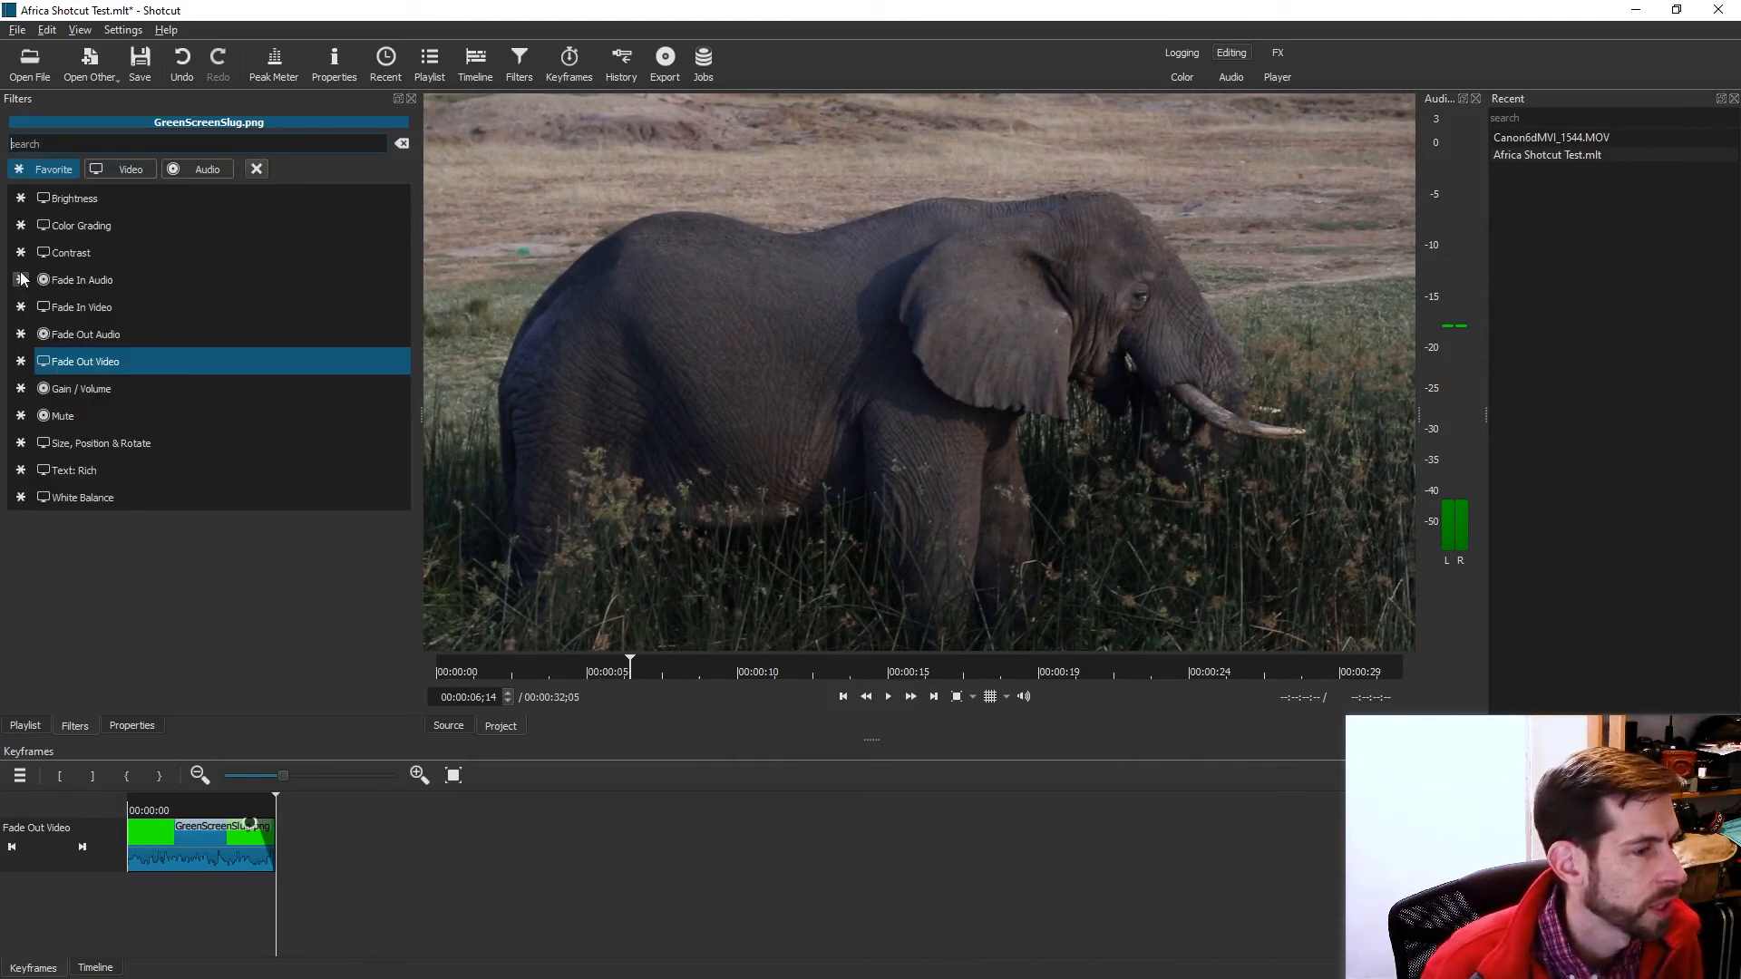
text(key)
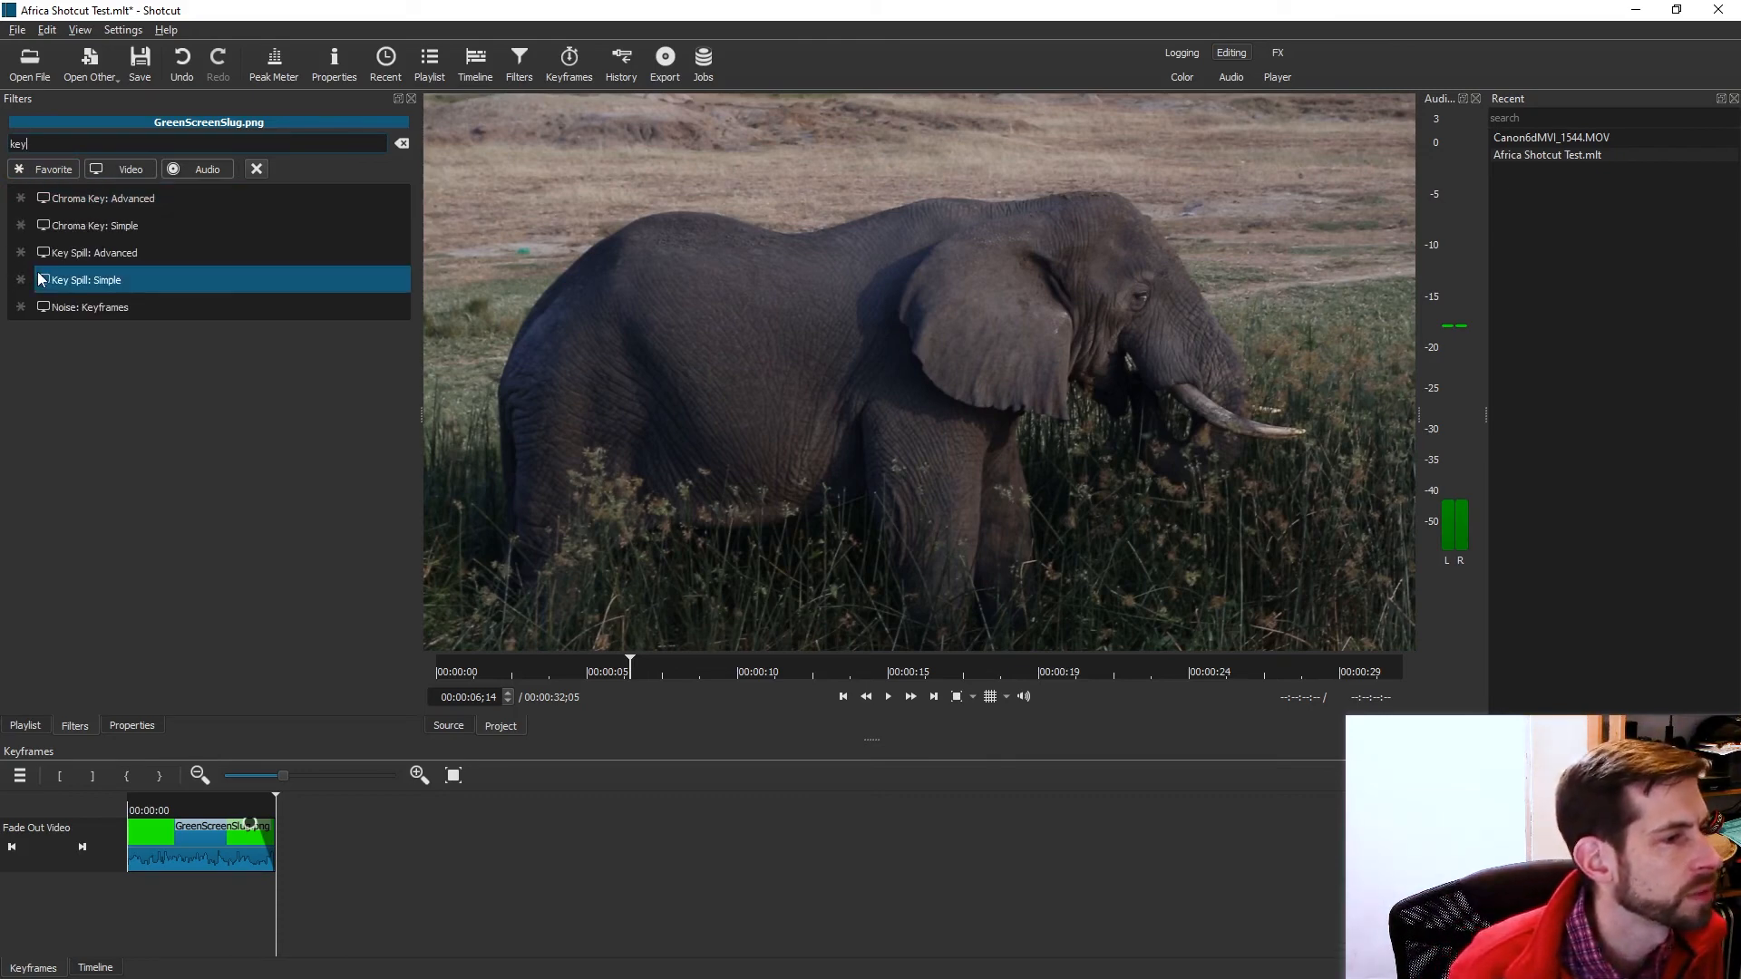
click(74, 199)
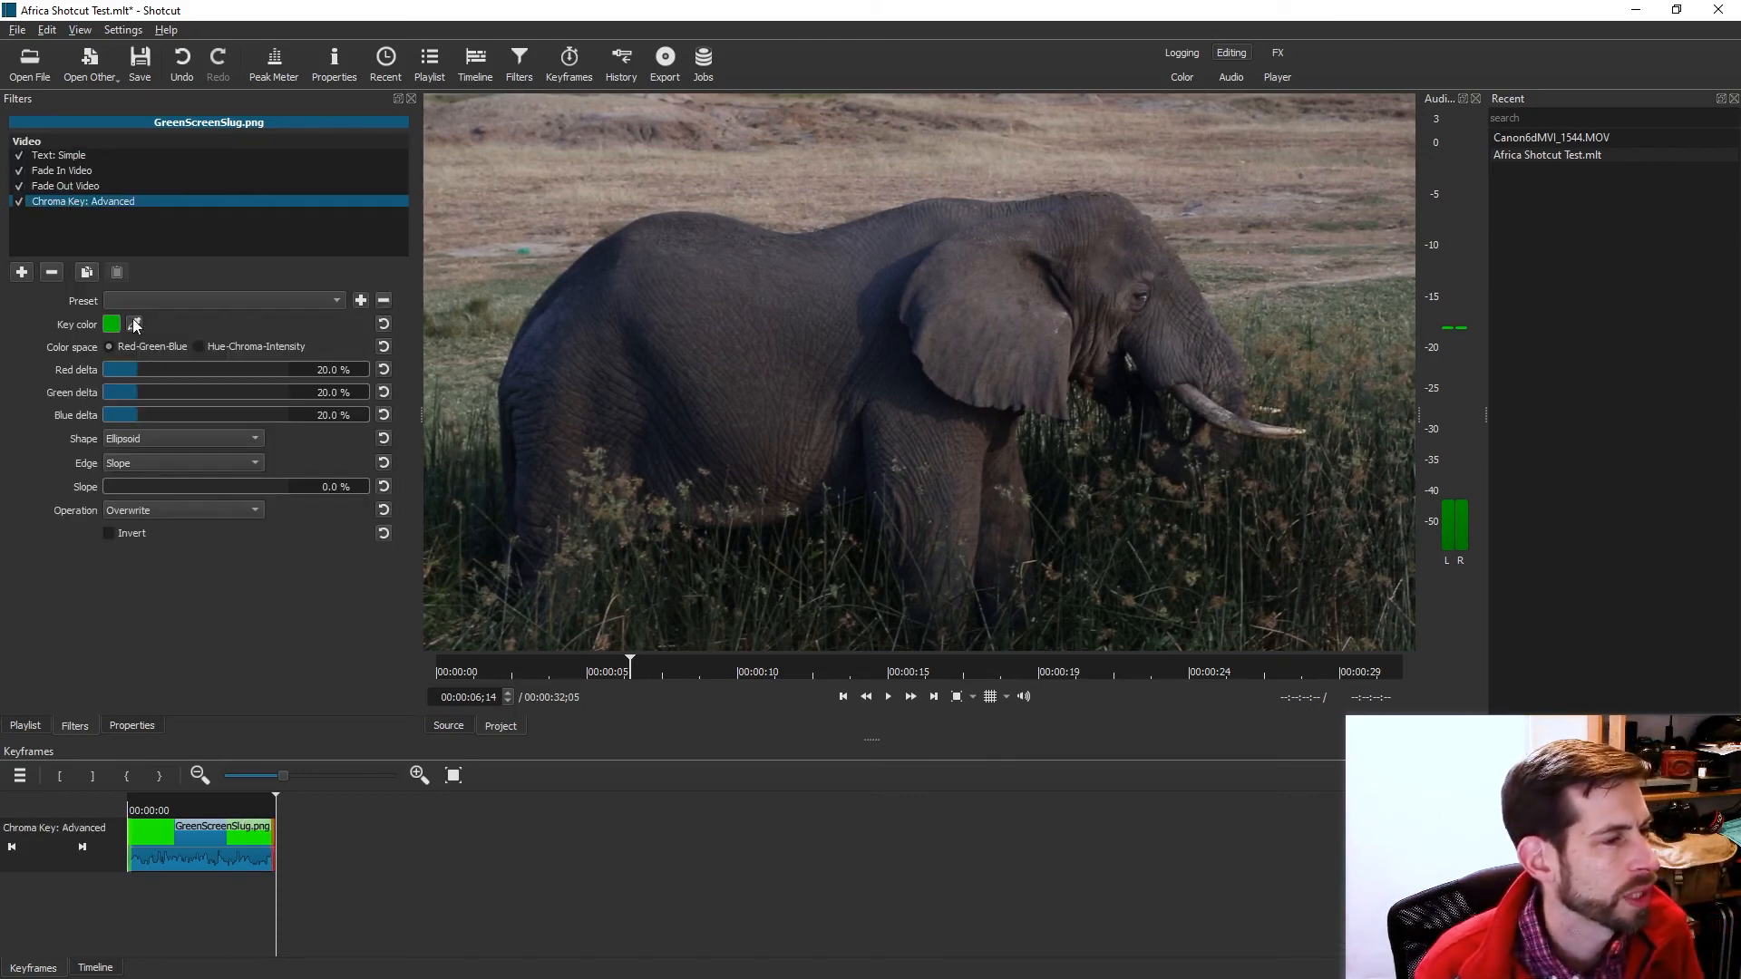
click(188, 808)
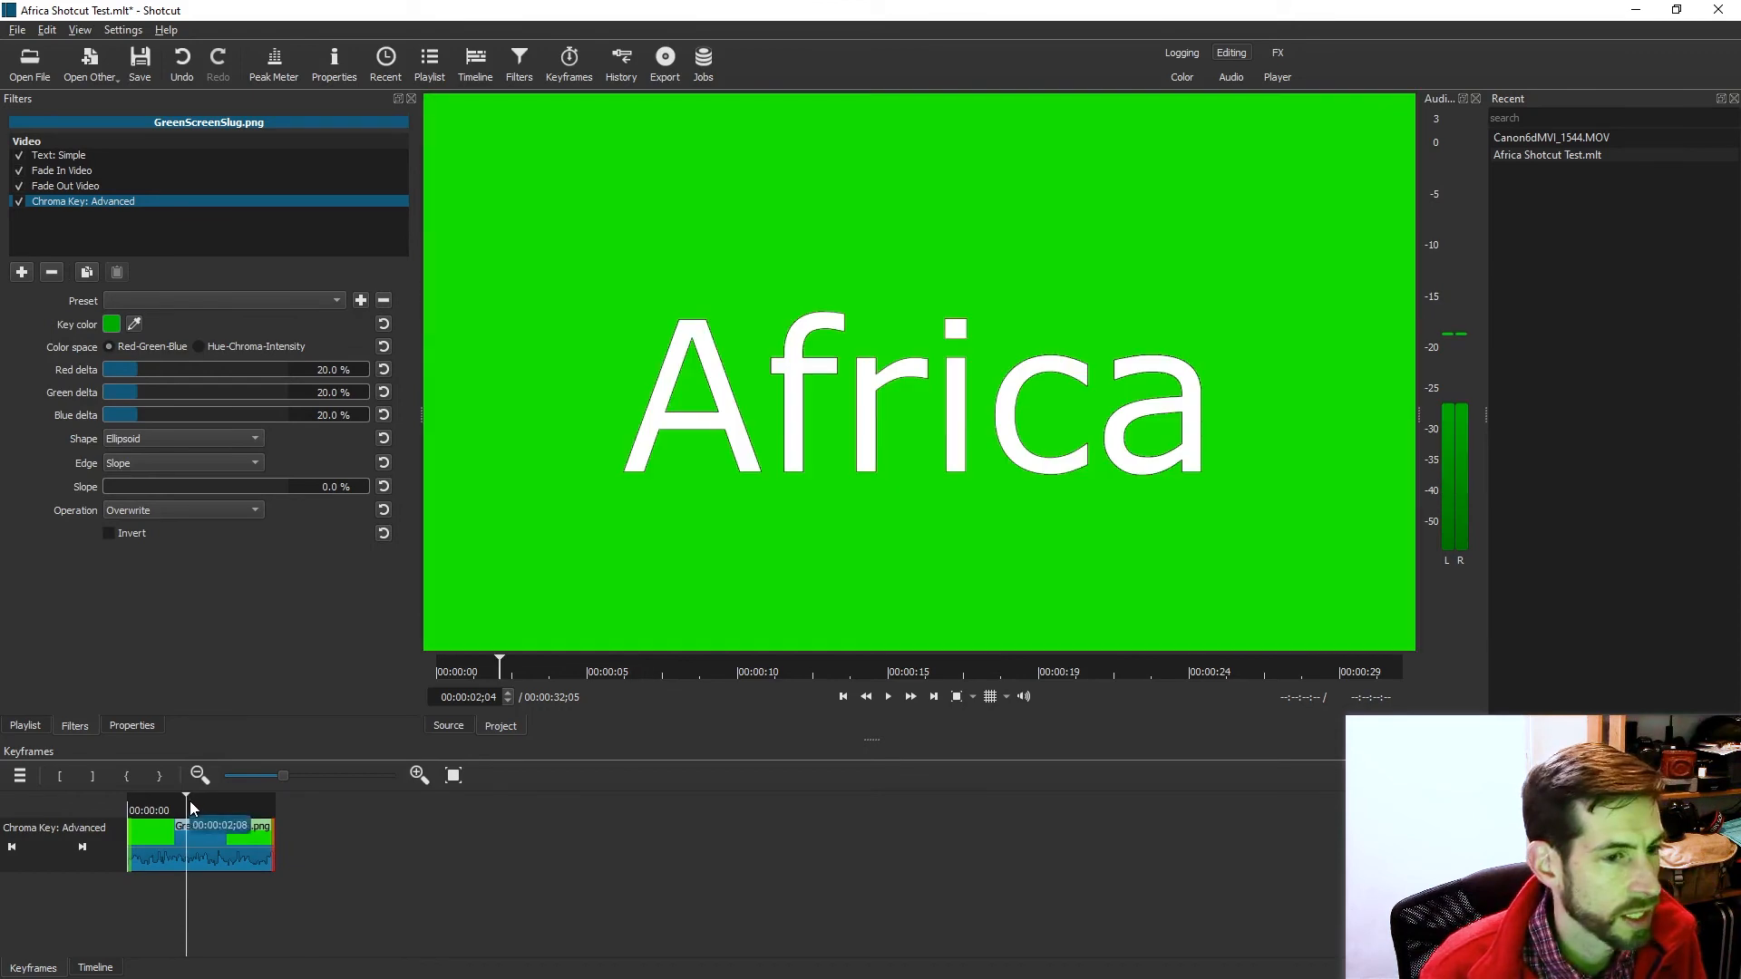
click(136, 326)
click(879, 194)
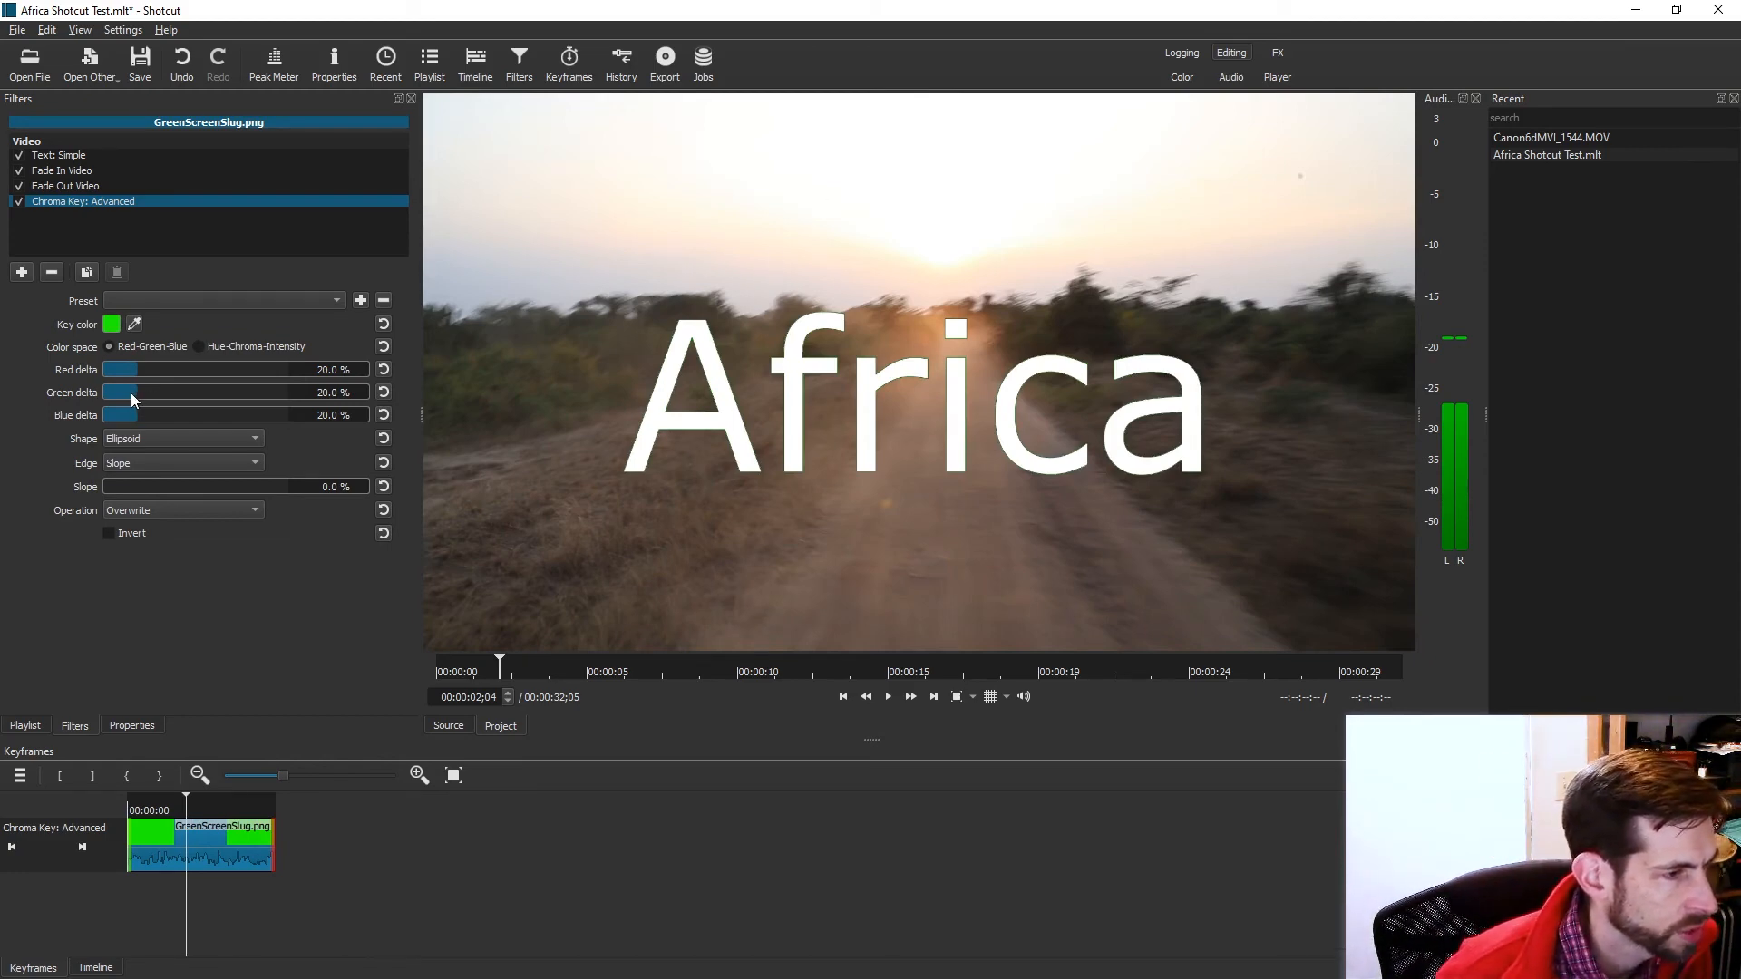
Raise the chroma key's green delta to about 59.1% and play the title over the footage from the start.
drag(129, 394, 216, 395)
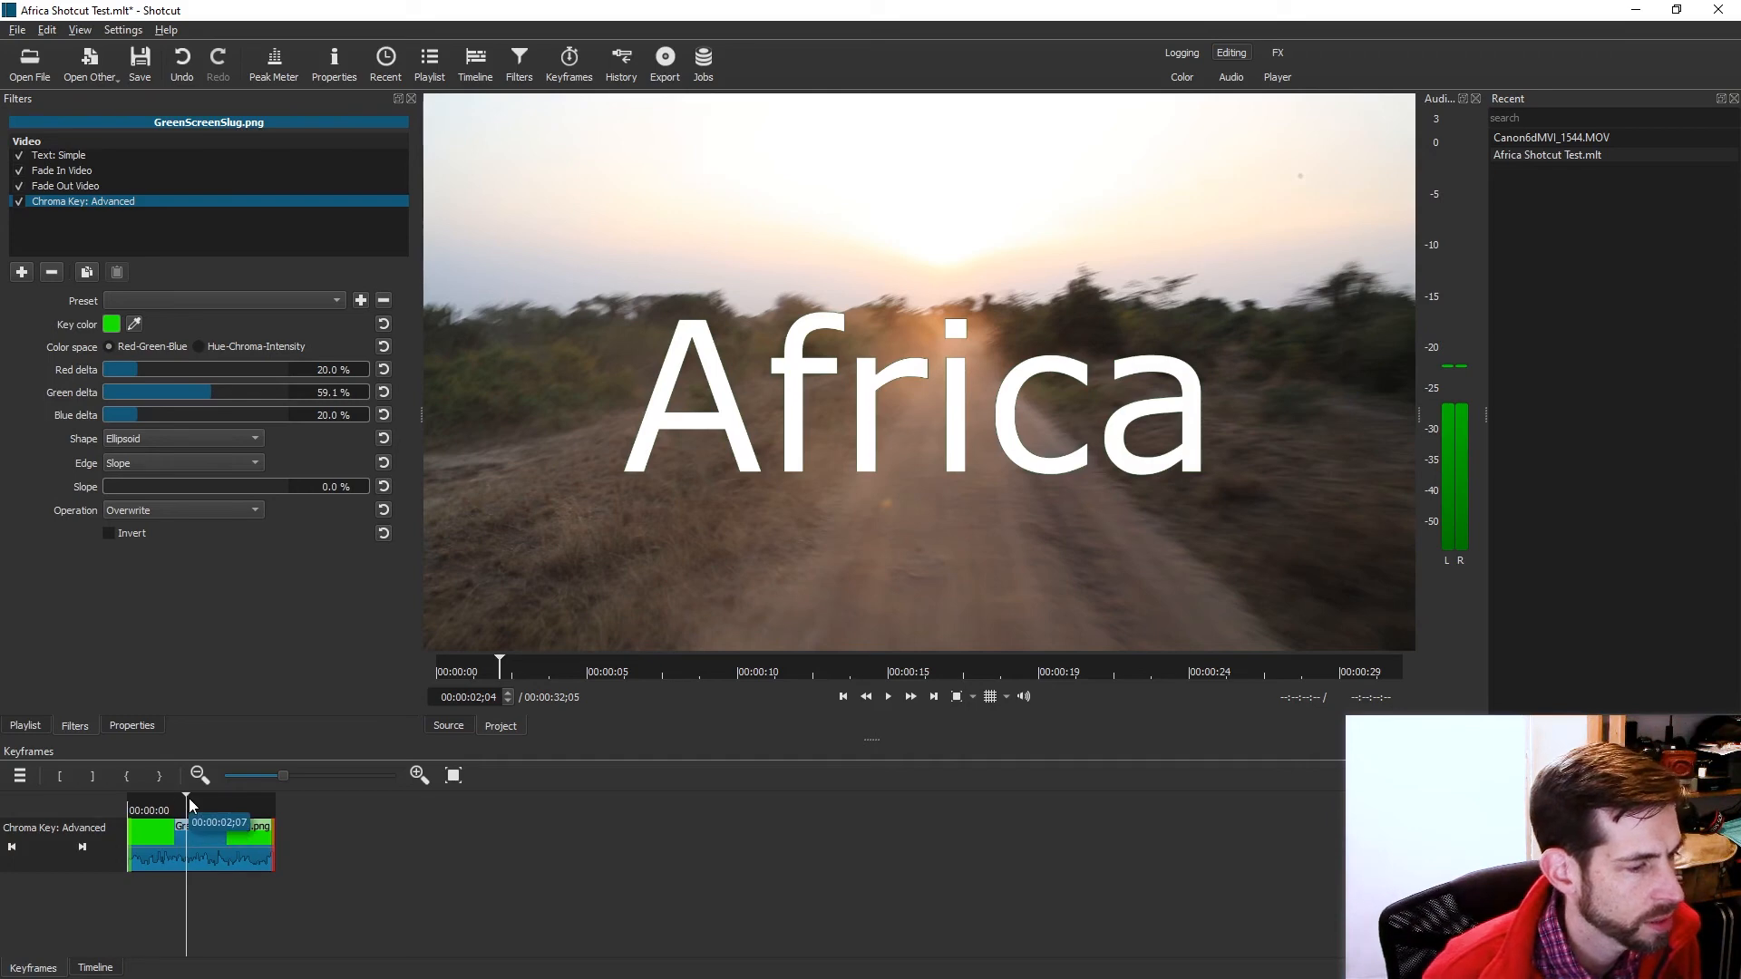
key(Home)
key(space)
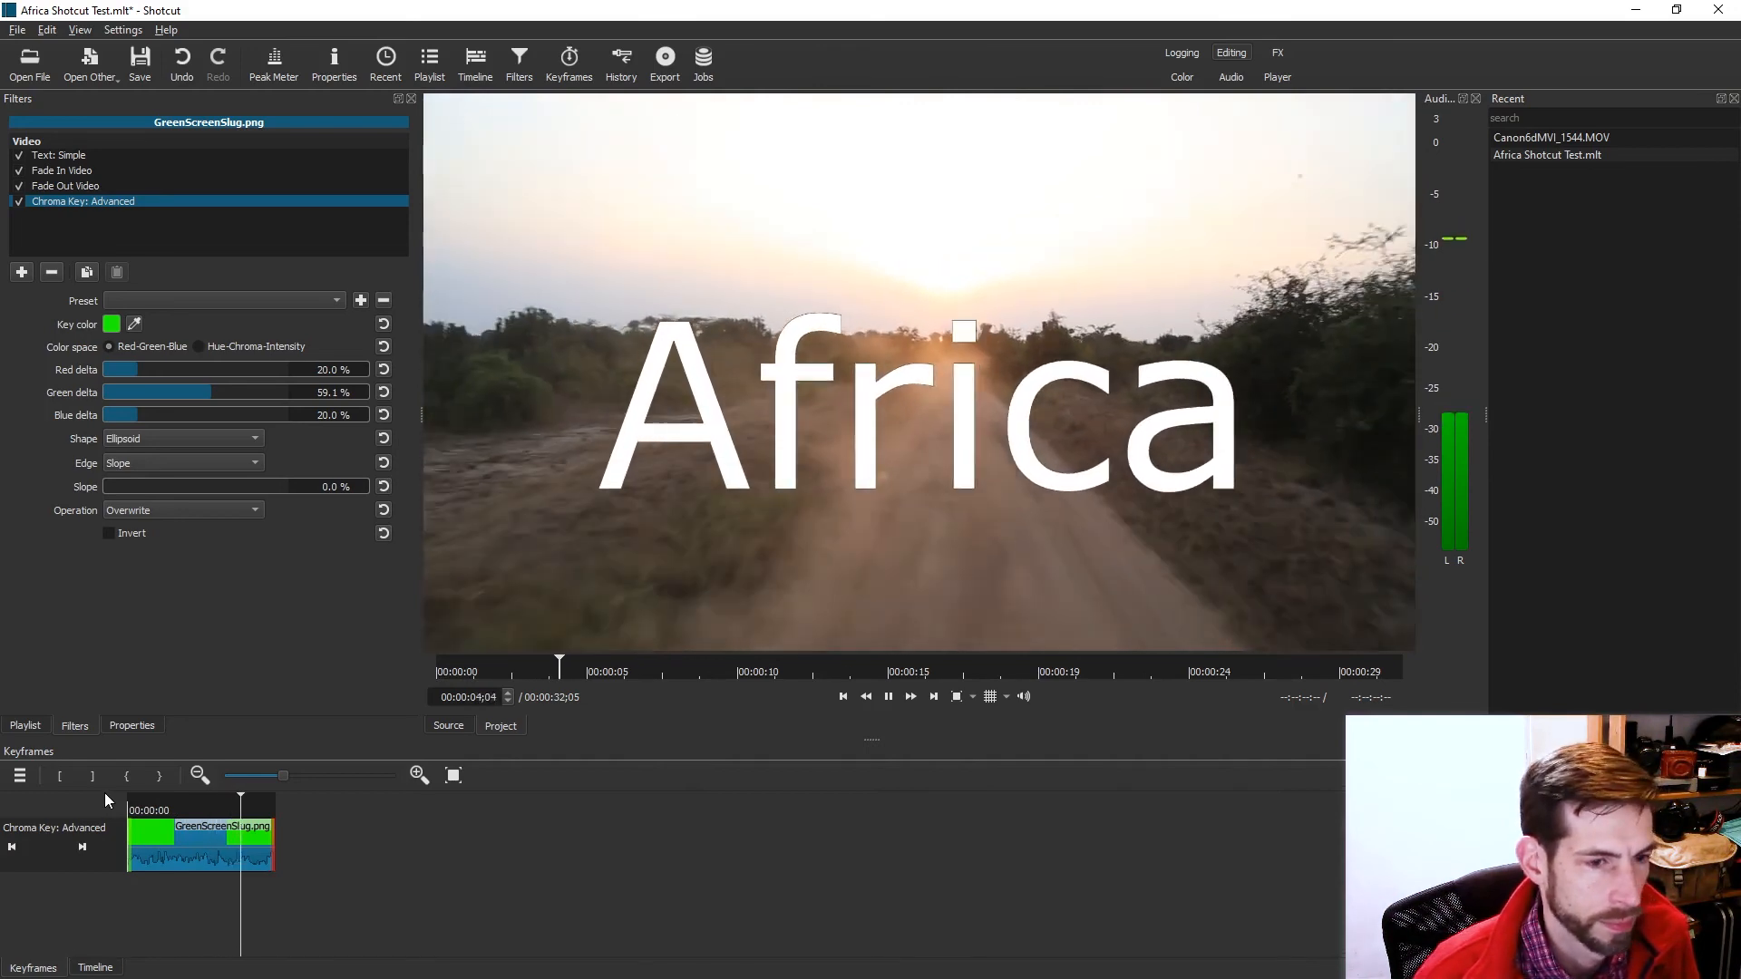
Try moving the Chroma Key: Advanced filter to the top of the green slug's filter order and replay the title from the start.
key(space)
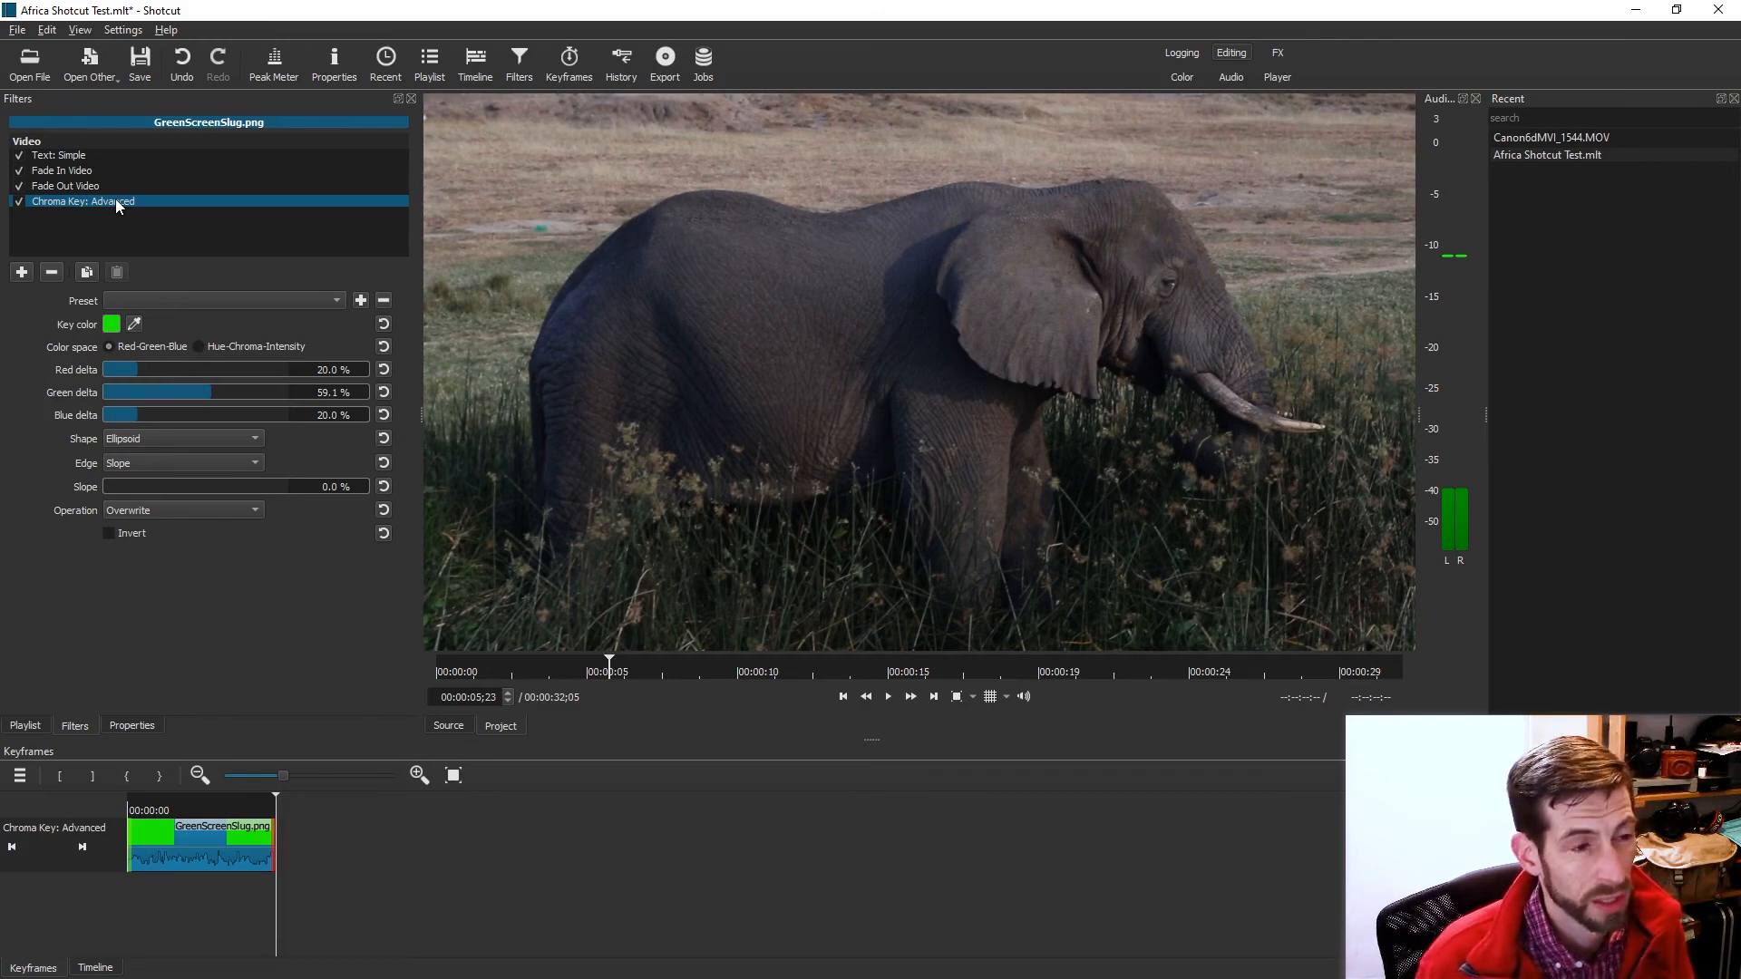
drag(116, 201, 120, 147)
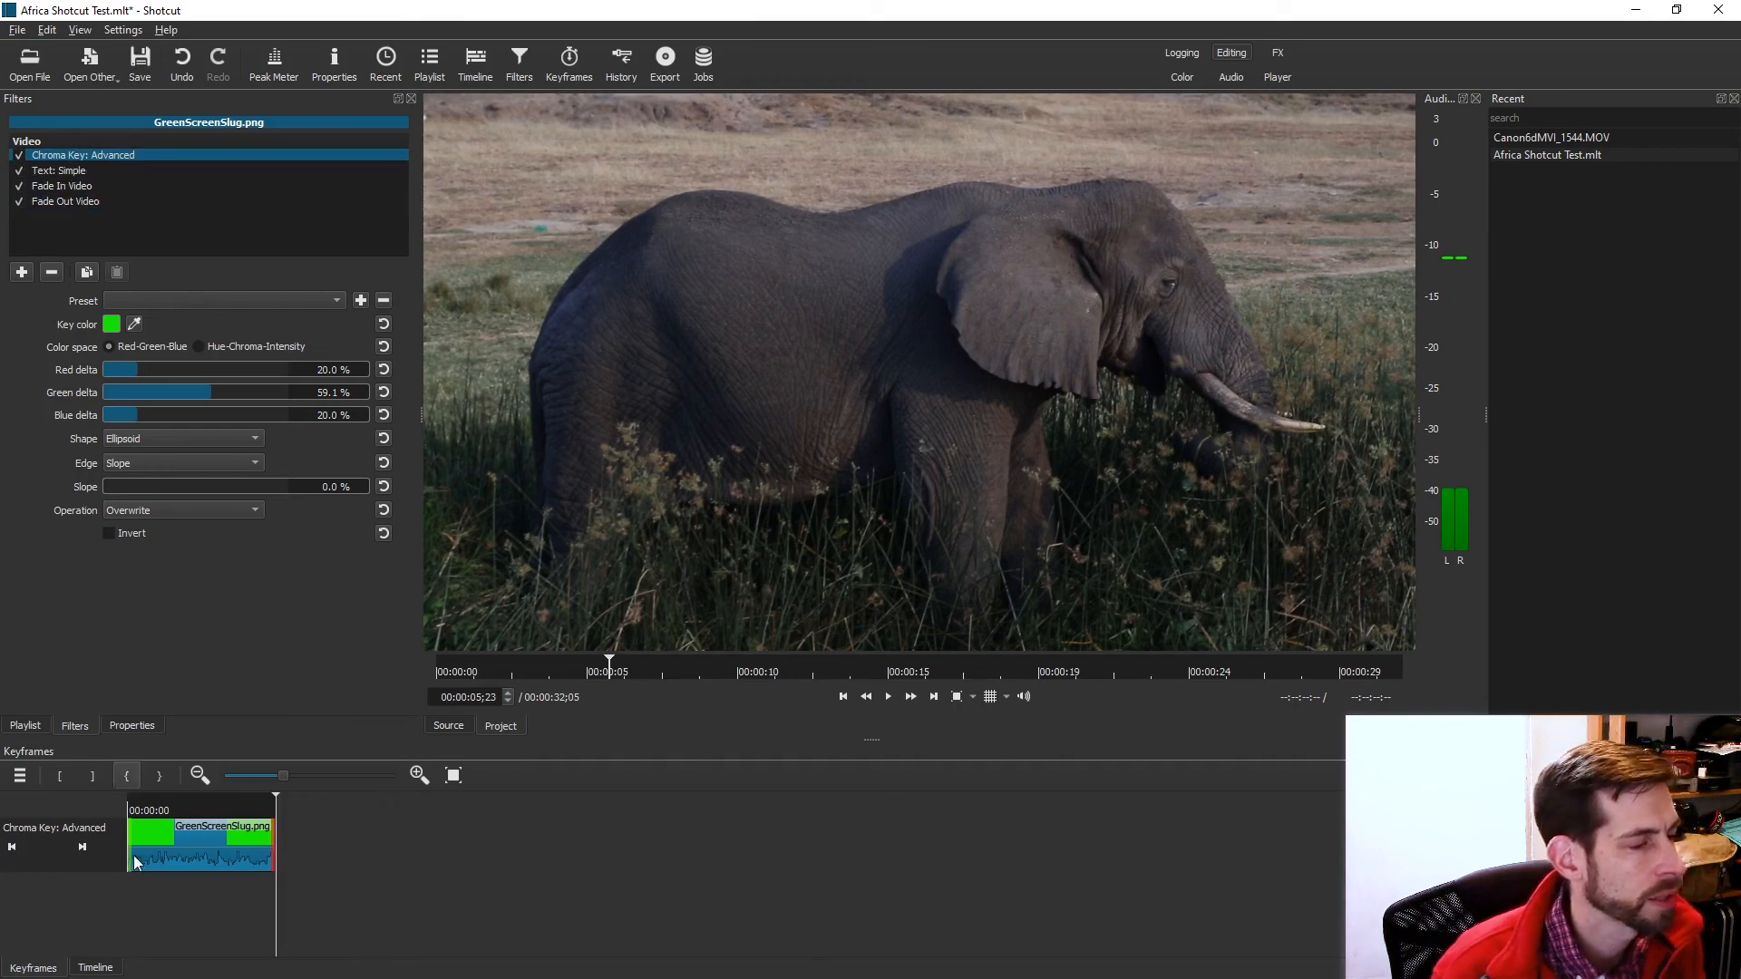
drag(209, 797, 118, 800)
key(space)
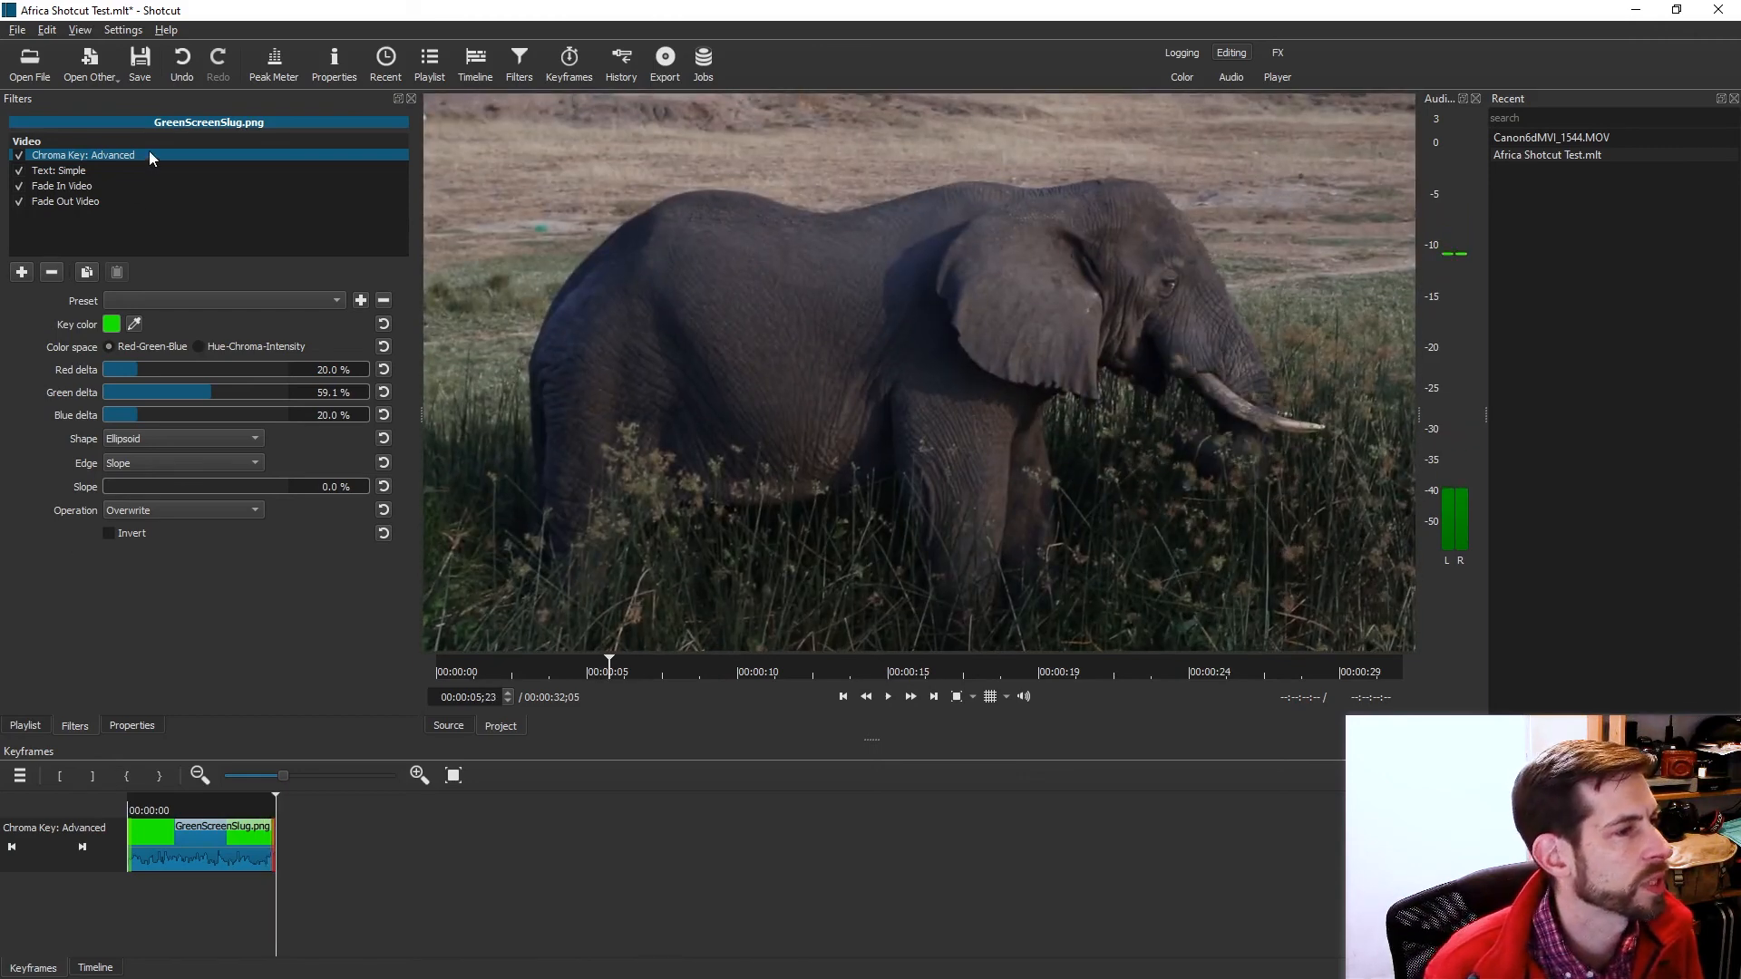
Place the Chroma Key: Advanced filter directly below Text: Simple in the filter order and play the title clip from the start.
mouse_move(130, 156)
mouse_down()
mouse_move(124, 189)
mouse_move(127, 174)
mouse_up()
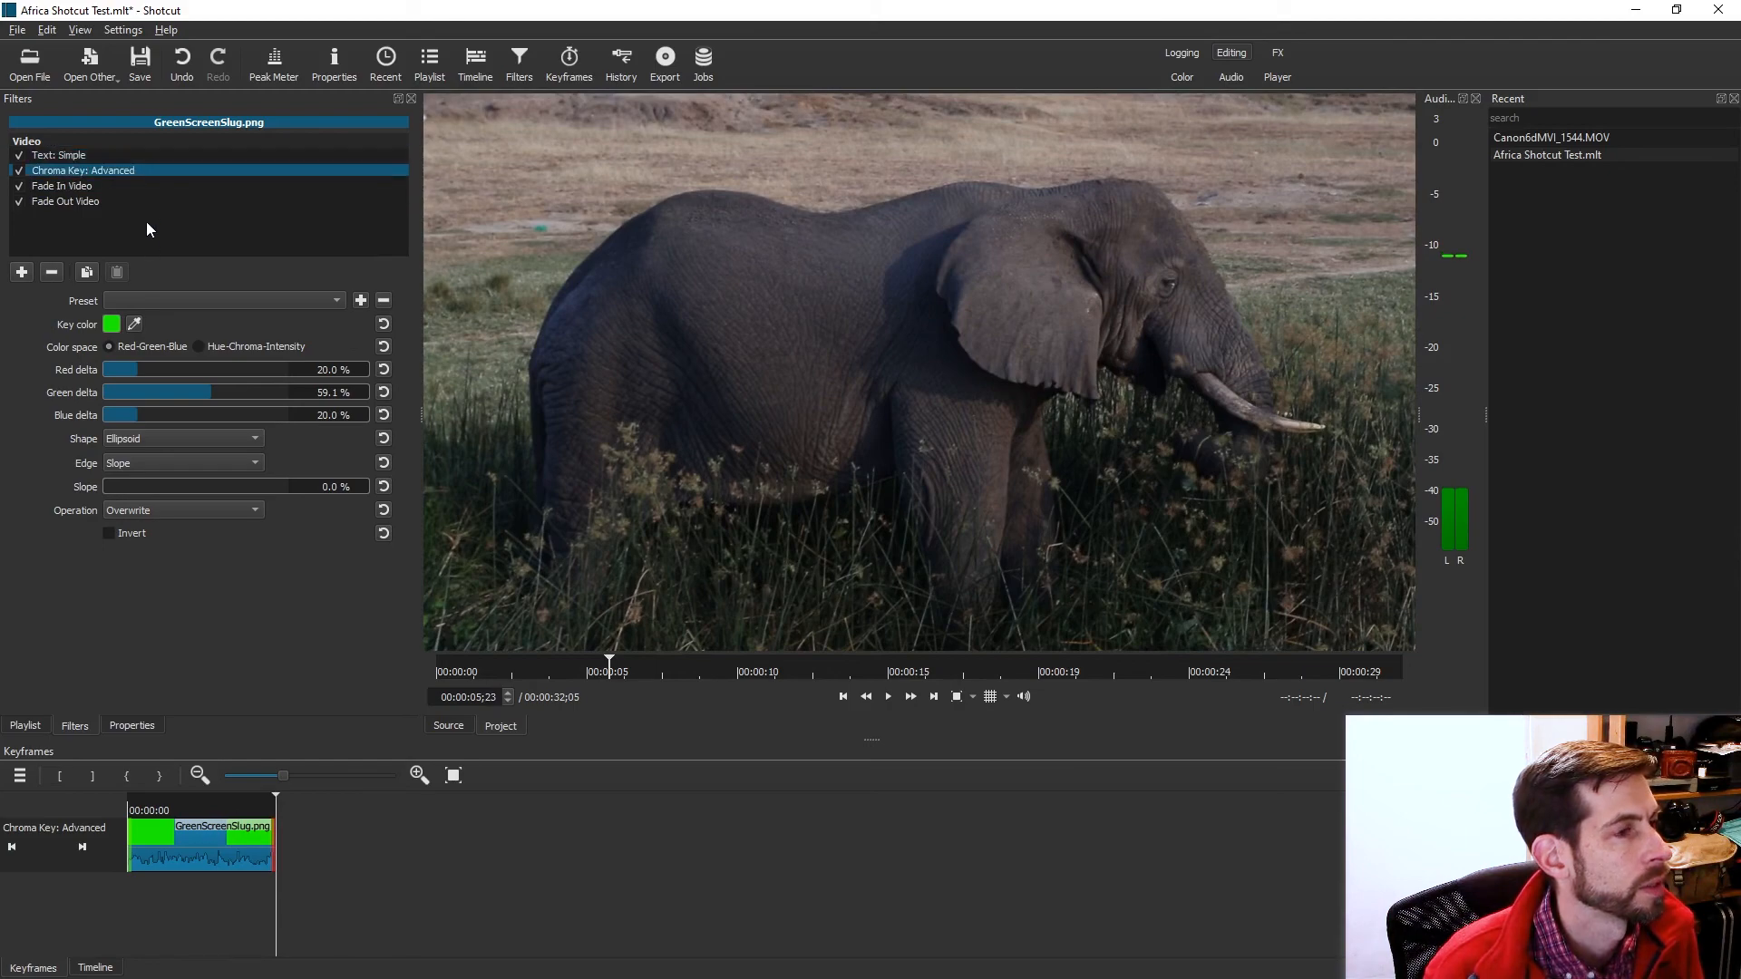
drag(252, 814, 68, 814)
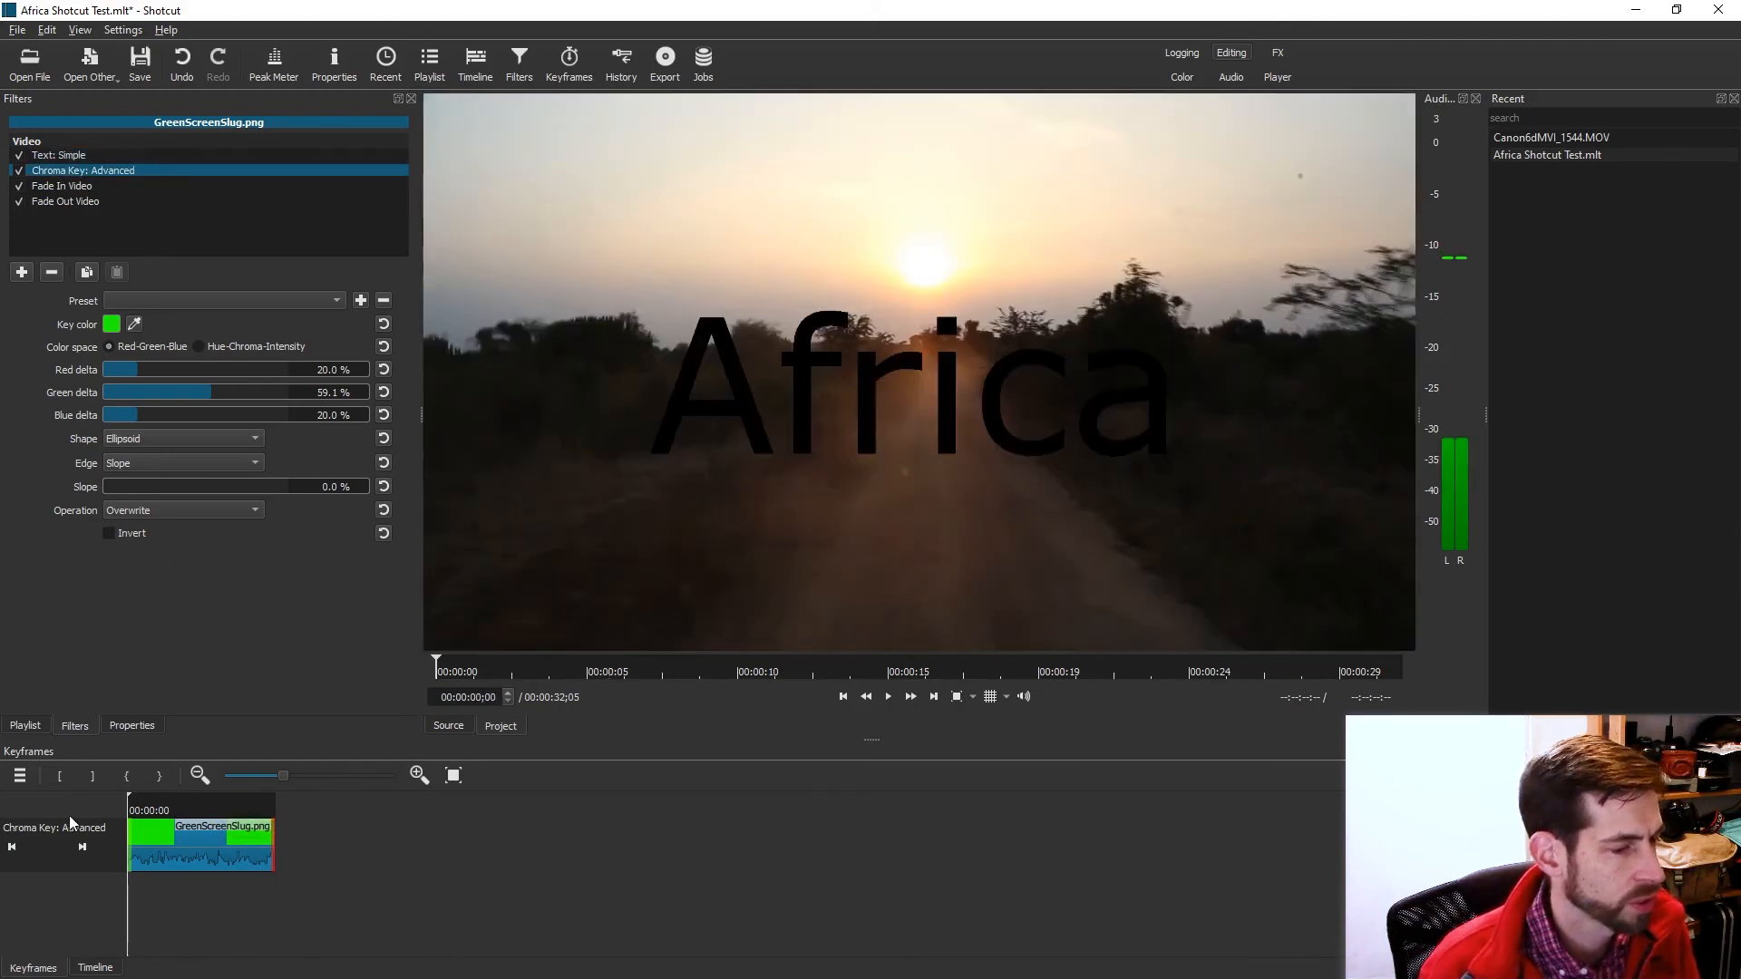
key(space)
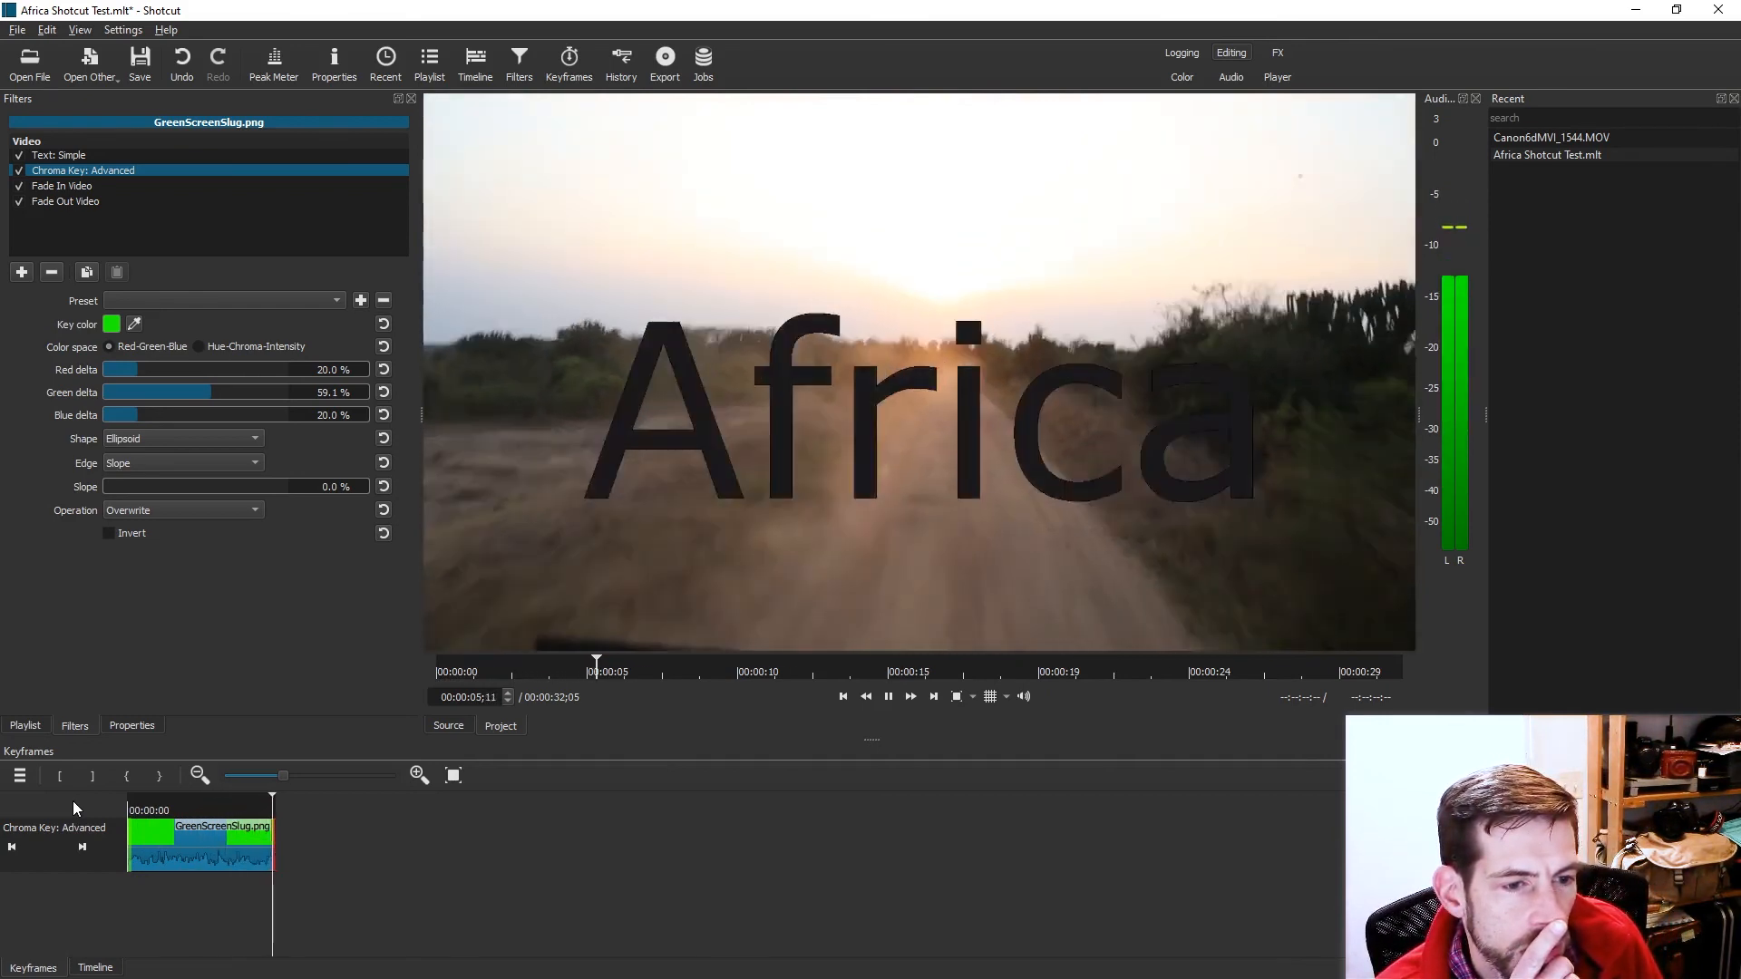
key(space)
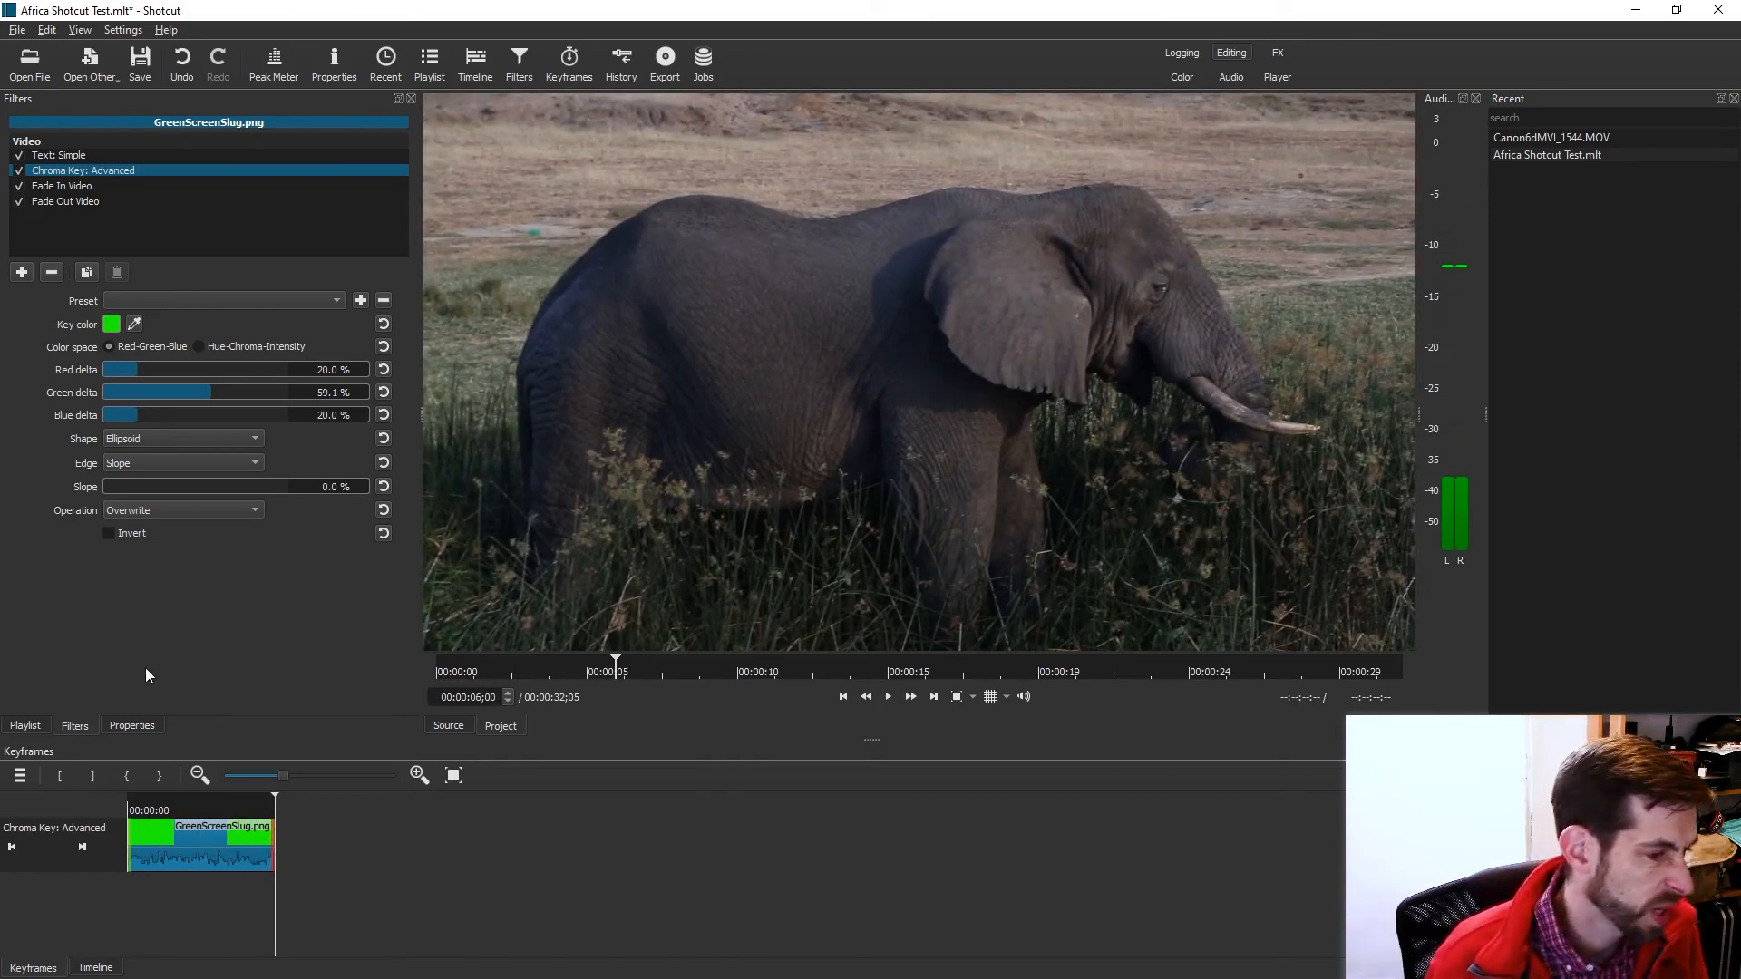
Return to the clip's start and remove the Fade In Video and Fade Out Video filters from the green slug.
drag(203, 812, 79, 818)
key(Home)
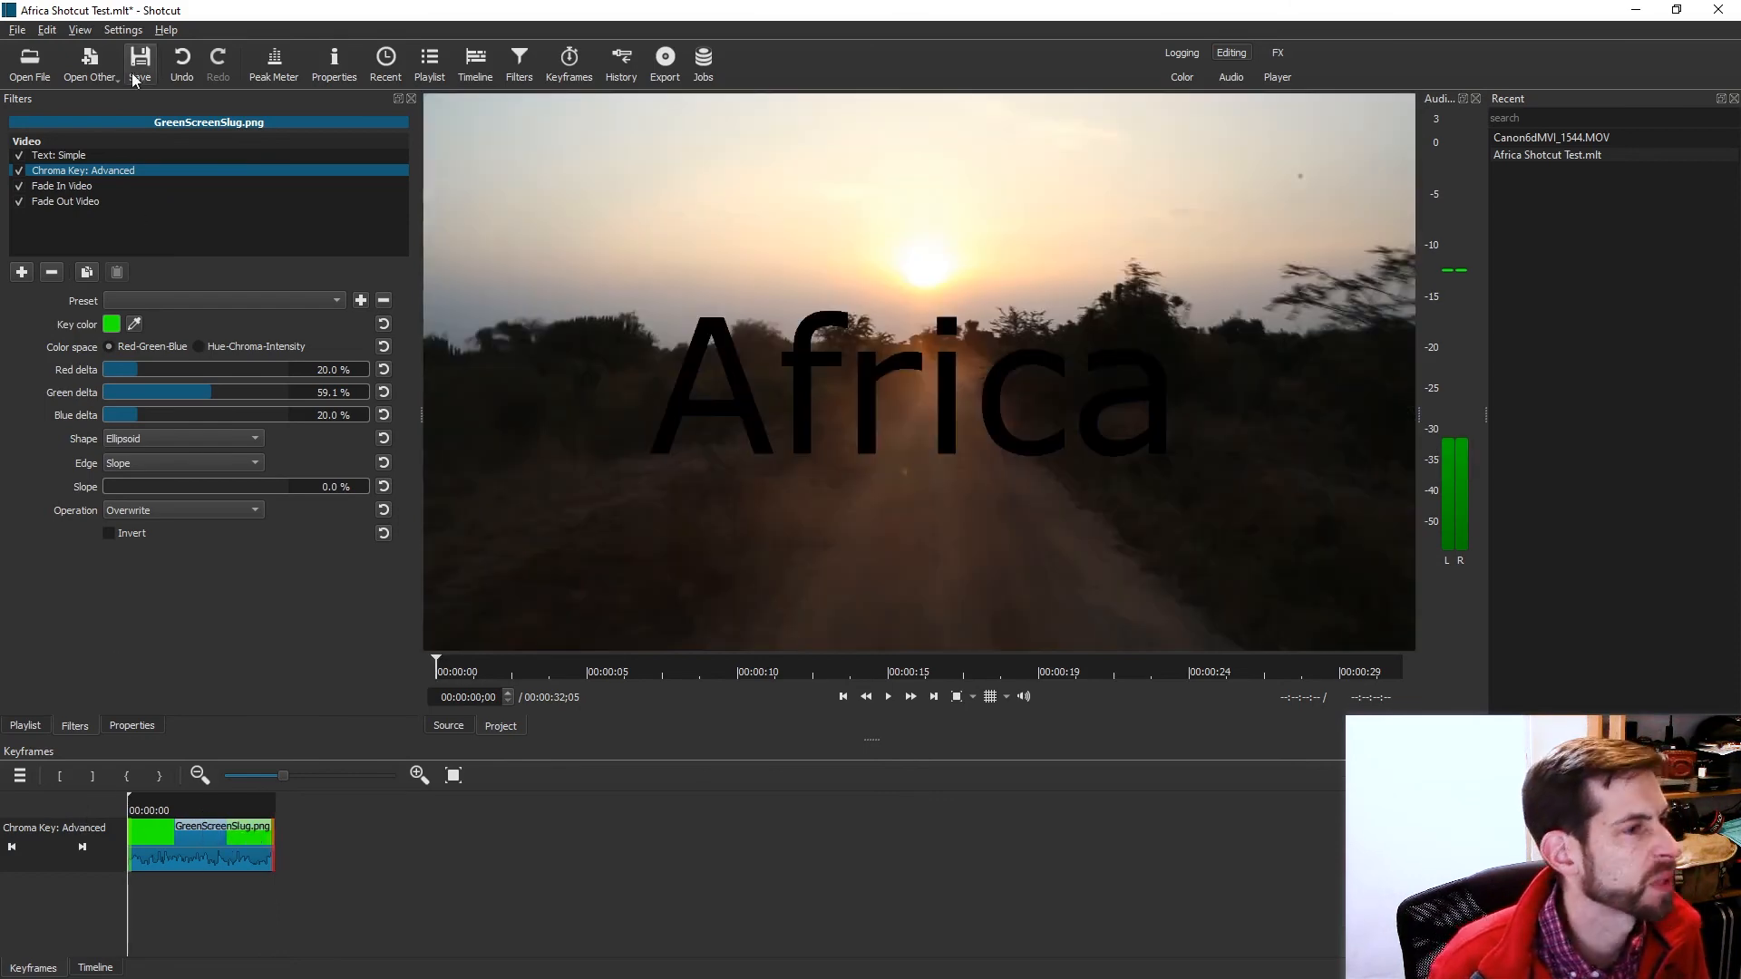
click(86, 187)
click(52, 272)
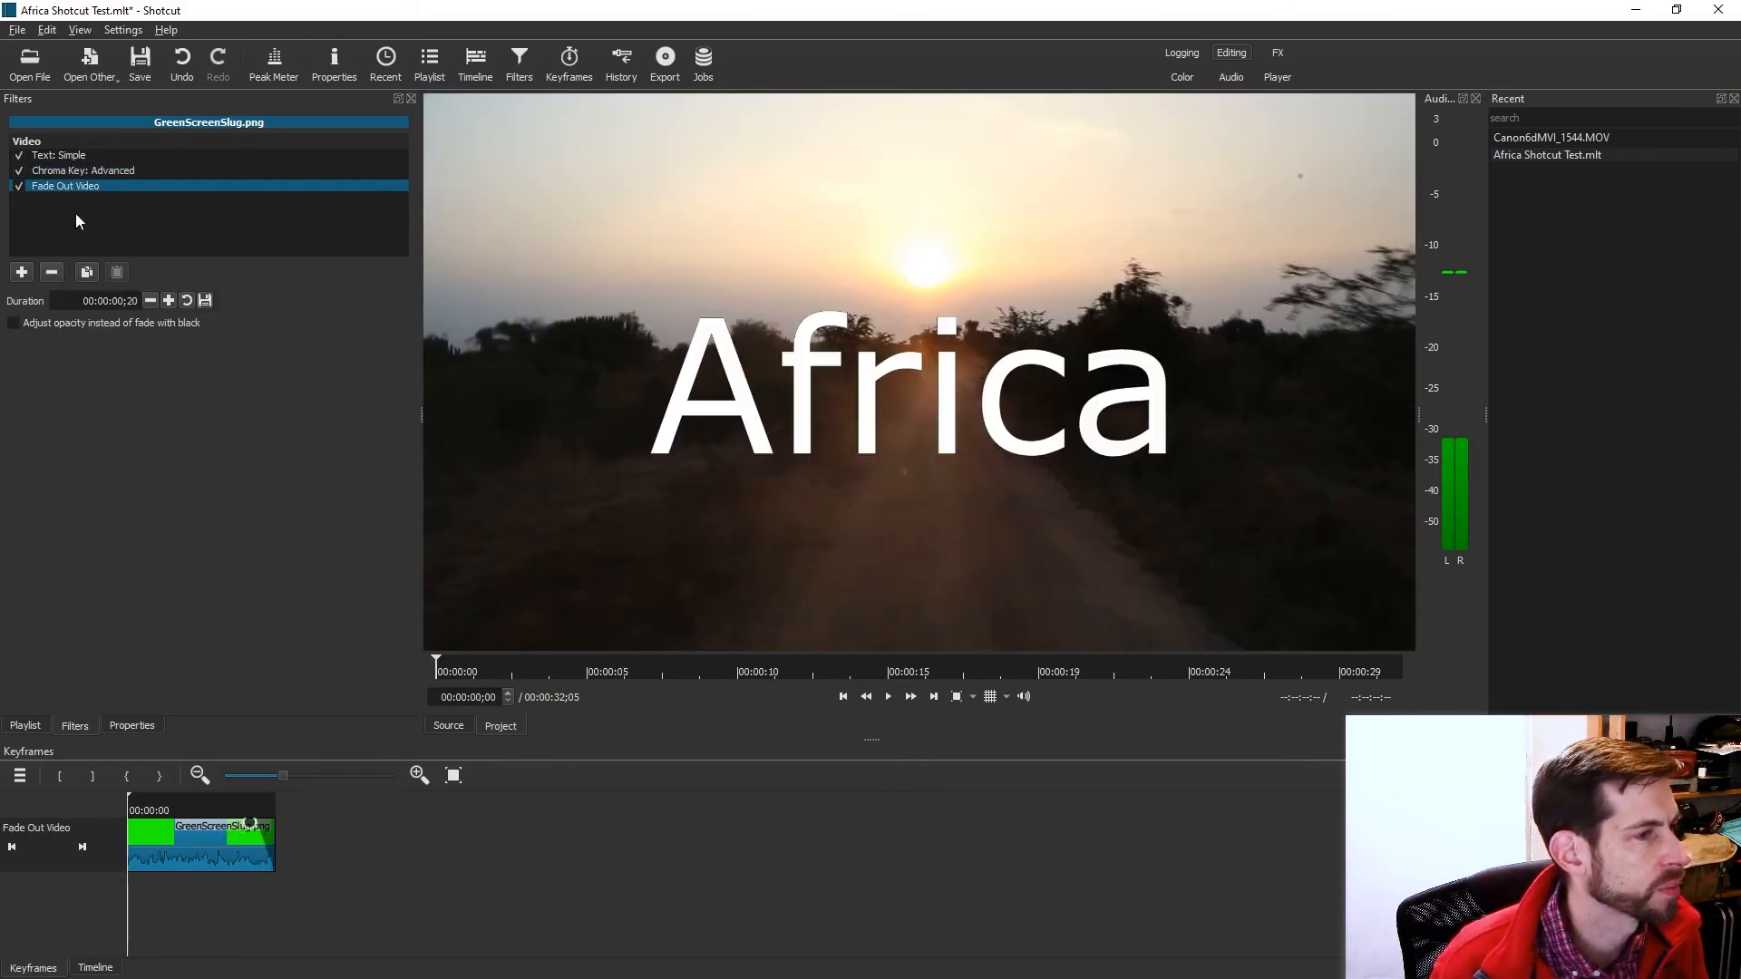
click(50, 273)
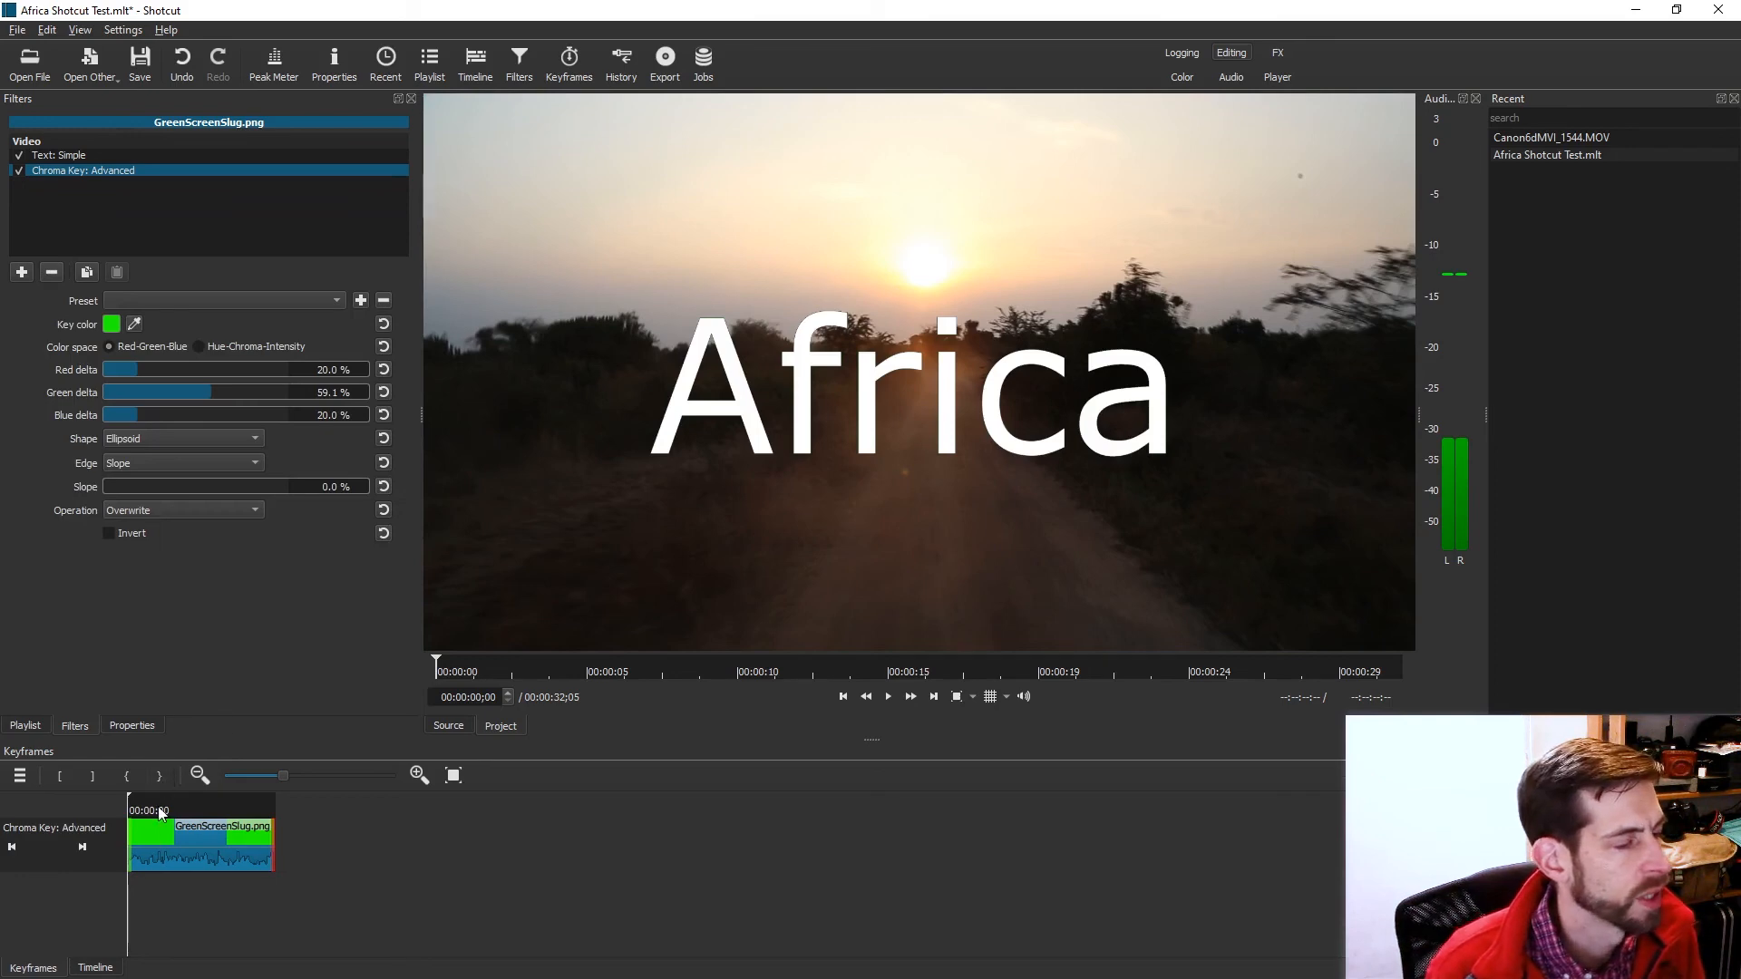
Add an Opacity filter to the green slug clip after the Chroma Key: Advanced filter.
click(22, 273)
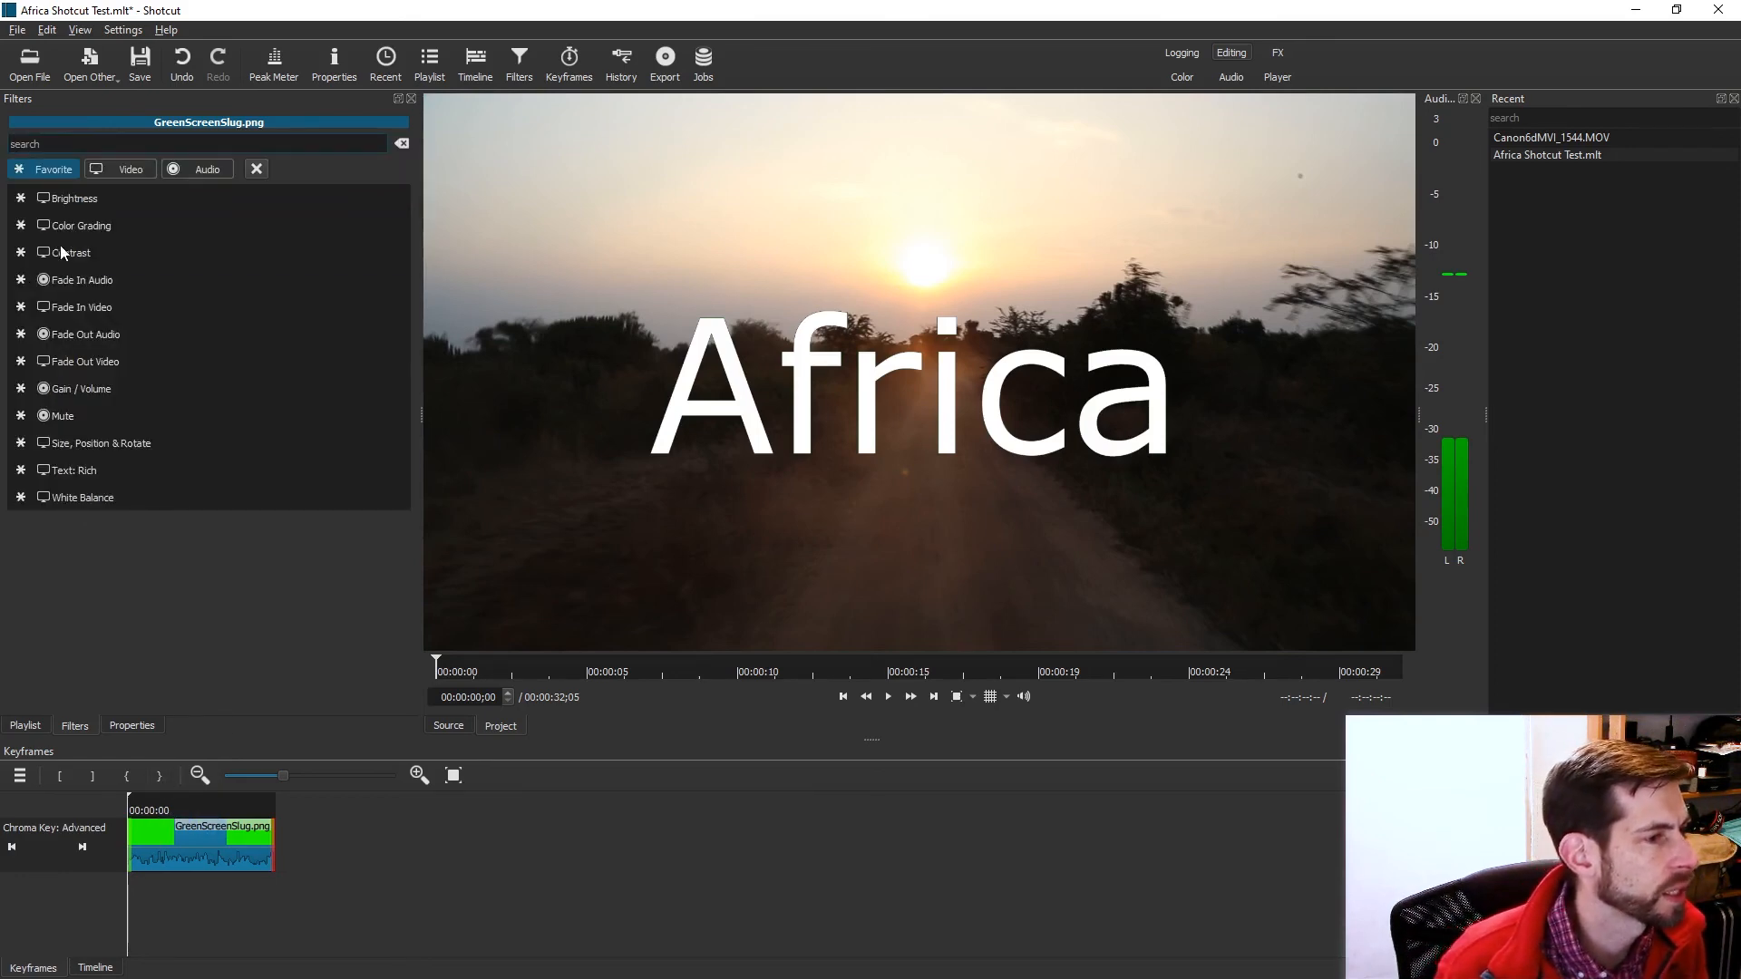
text(op)
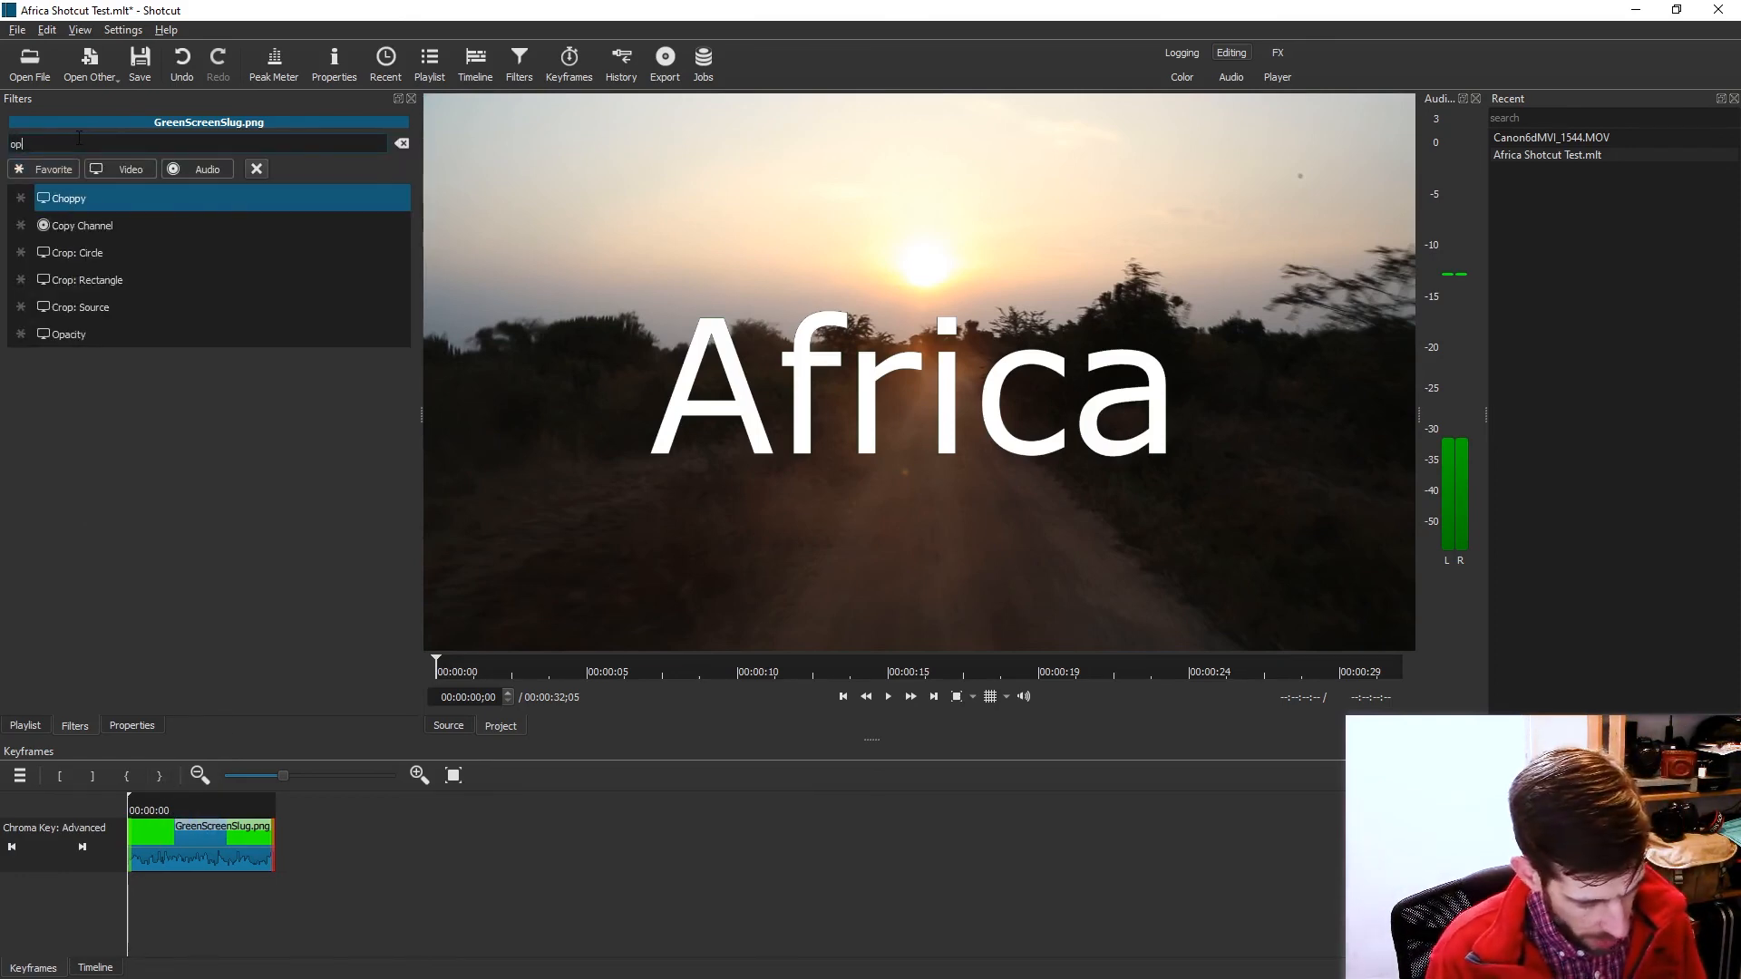
text(ac)
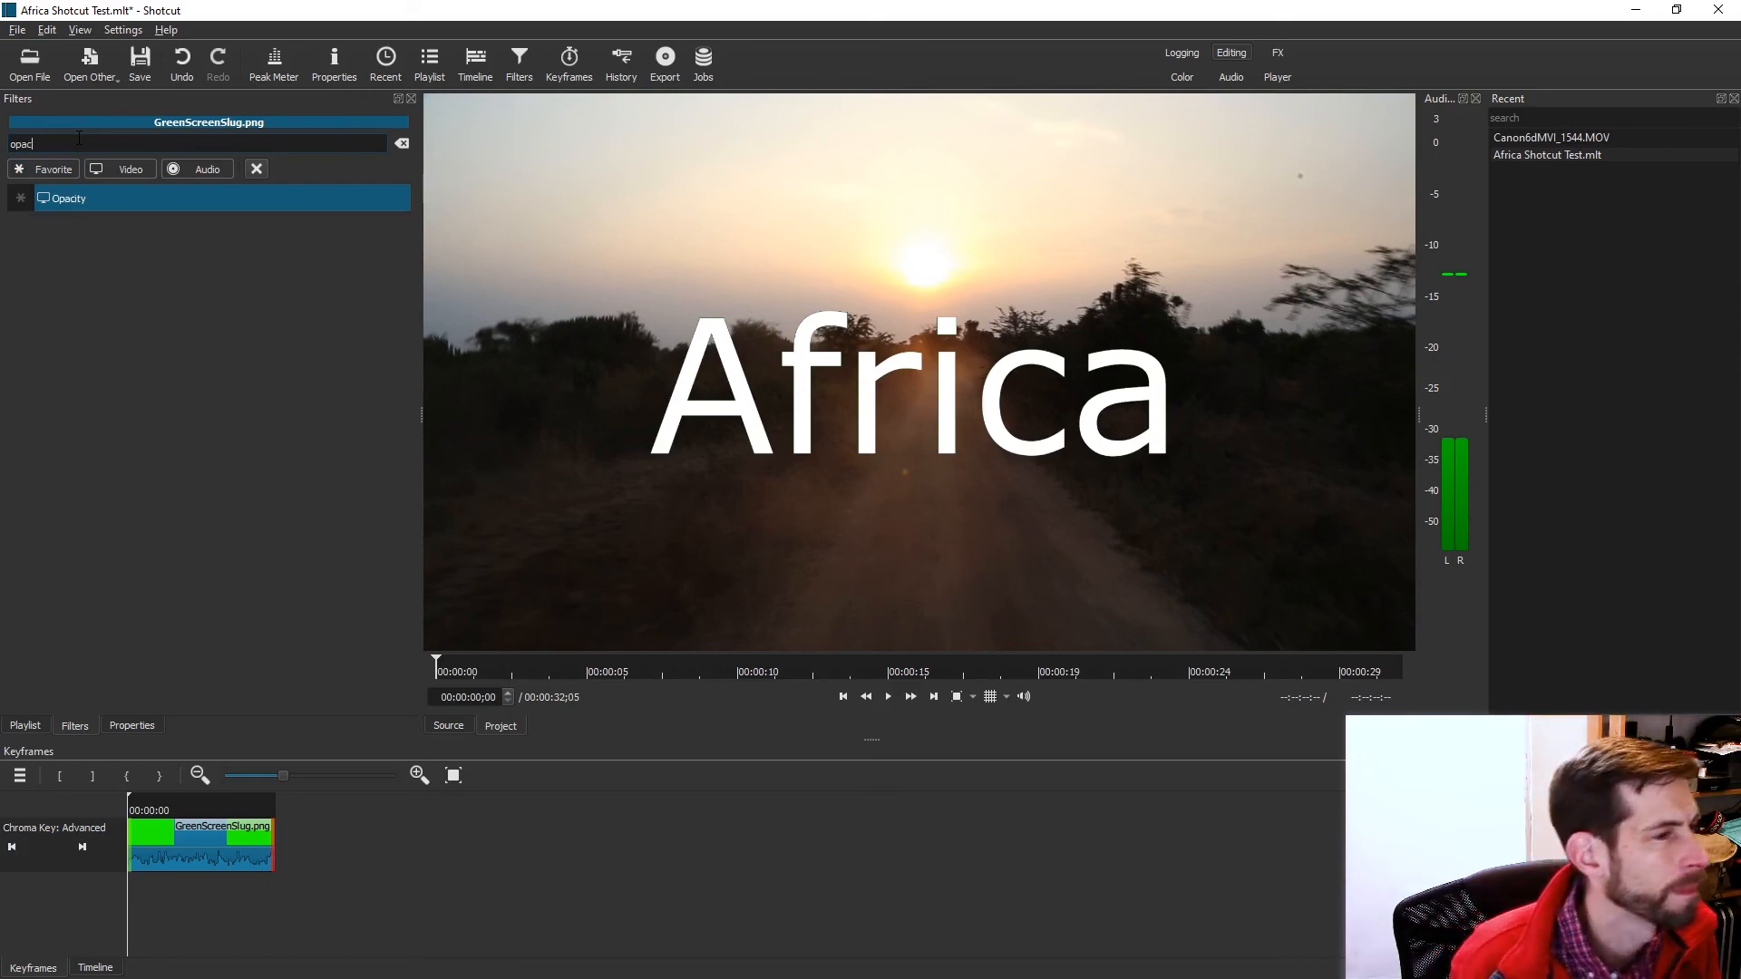
text(ity)
click(67, 201)
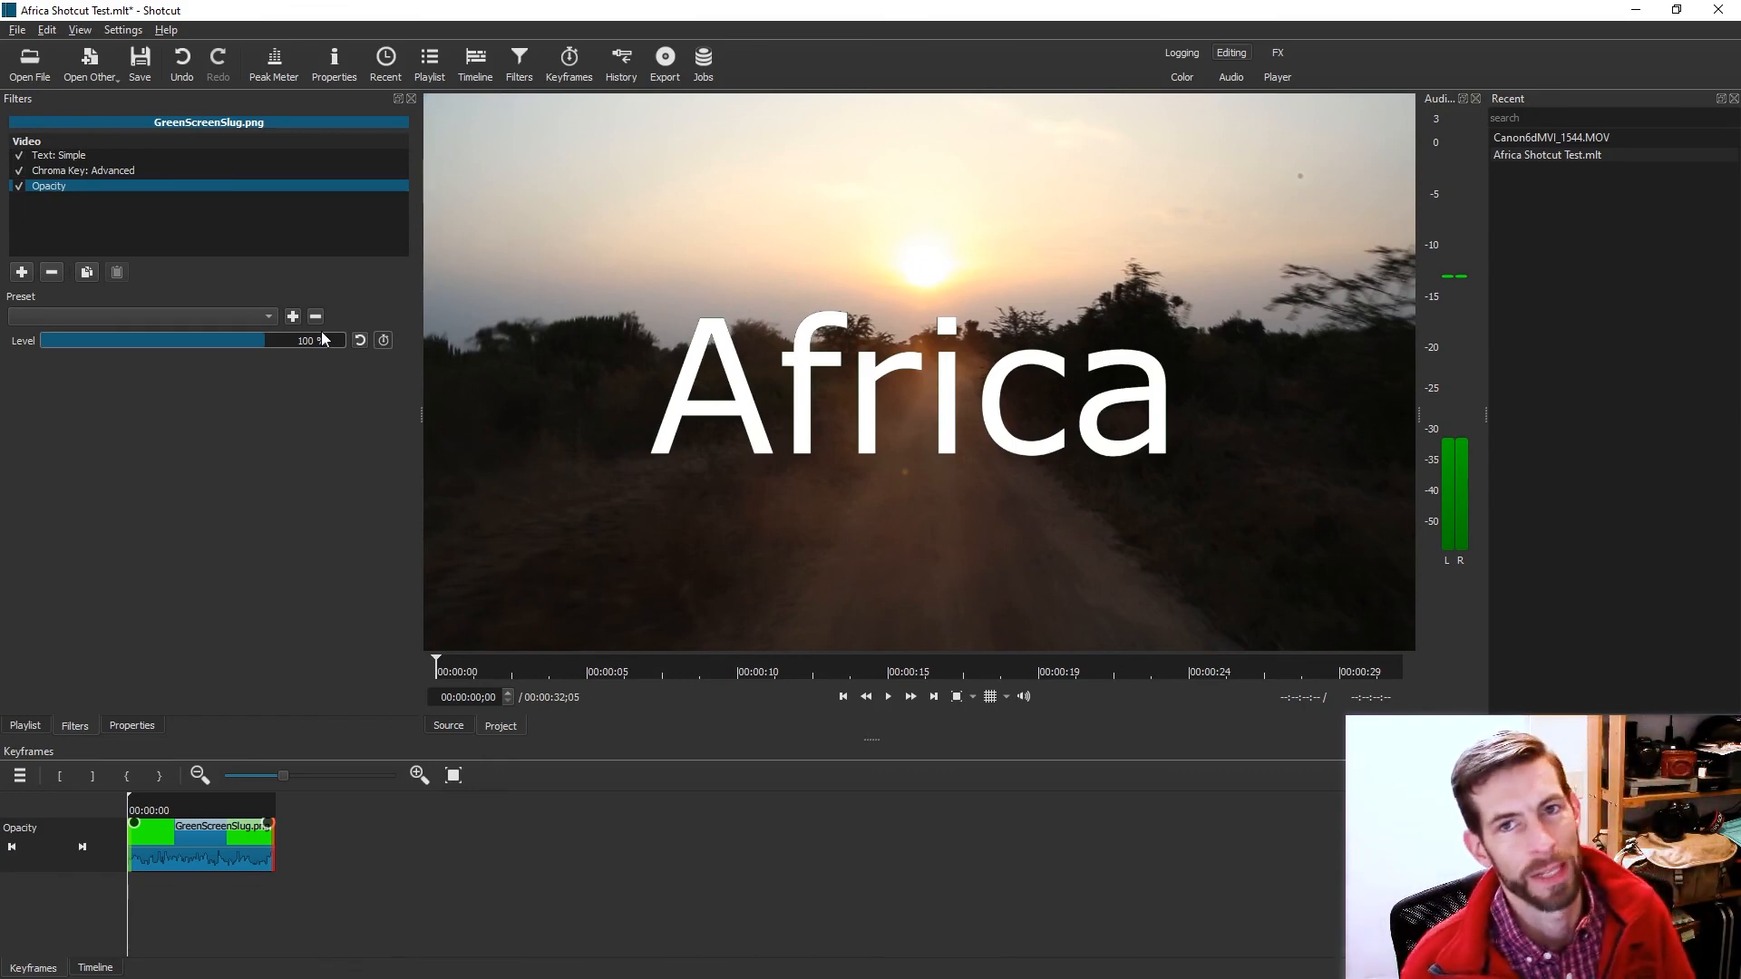
Keyframe the opacity level from 0% at the clip's start to 100% at about 00:00:01;09.
click(377, 341)
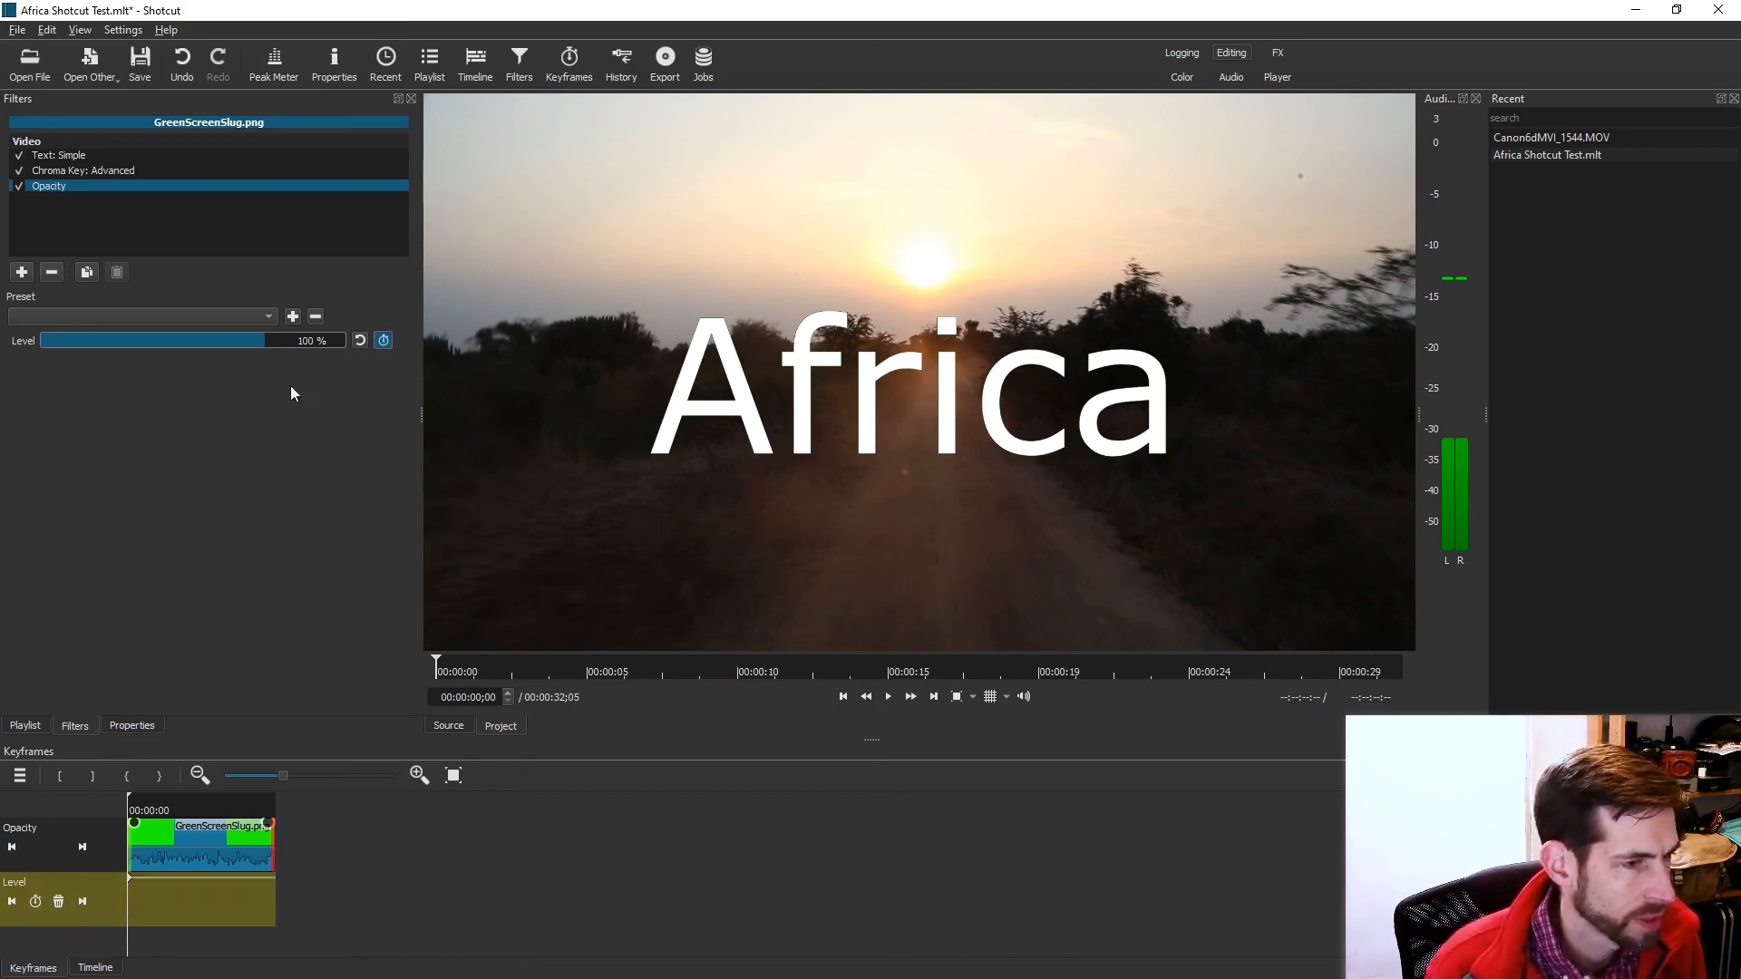
drag(247, 341, 2, 368)
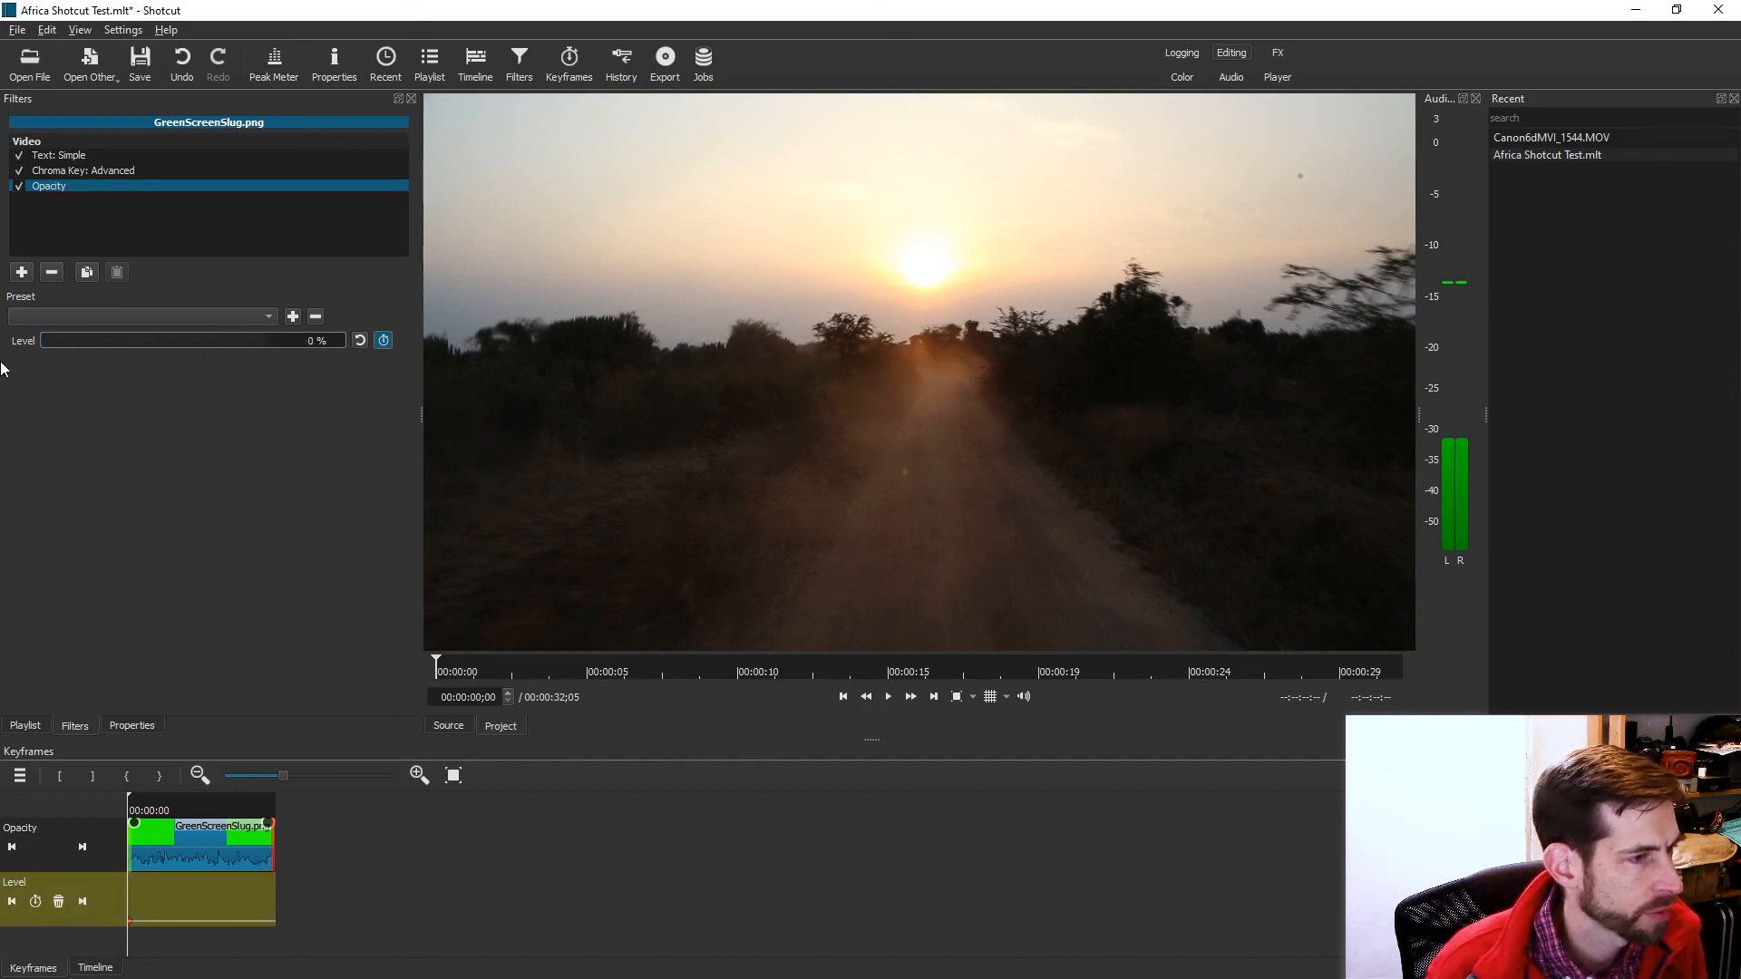
click(139, 806)
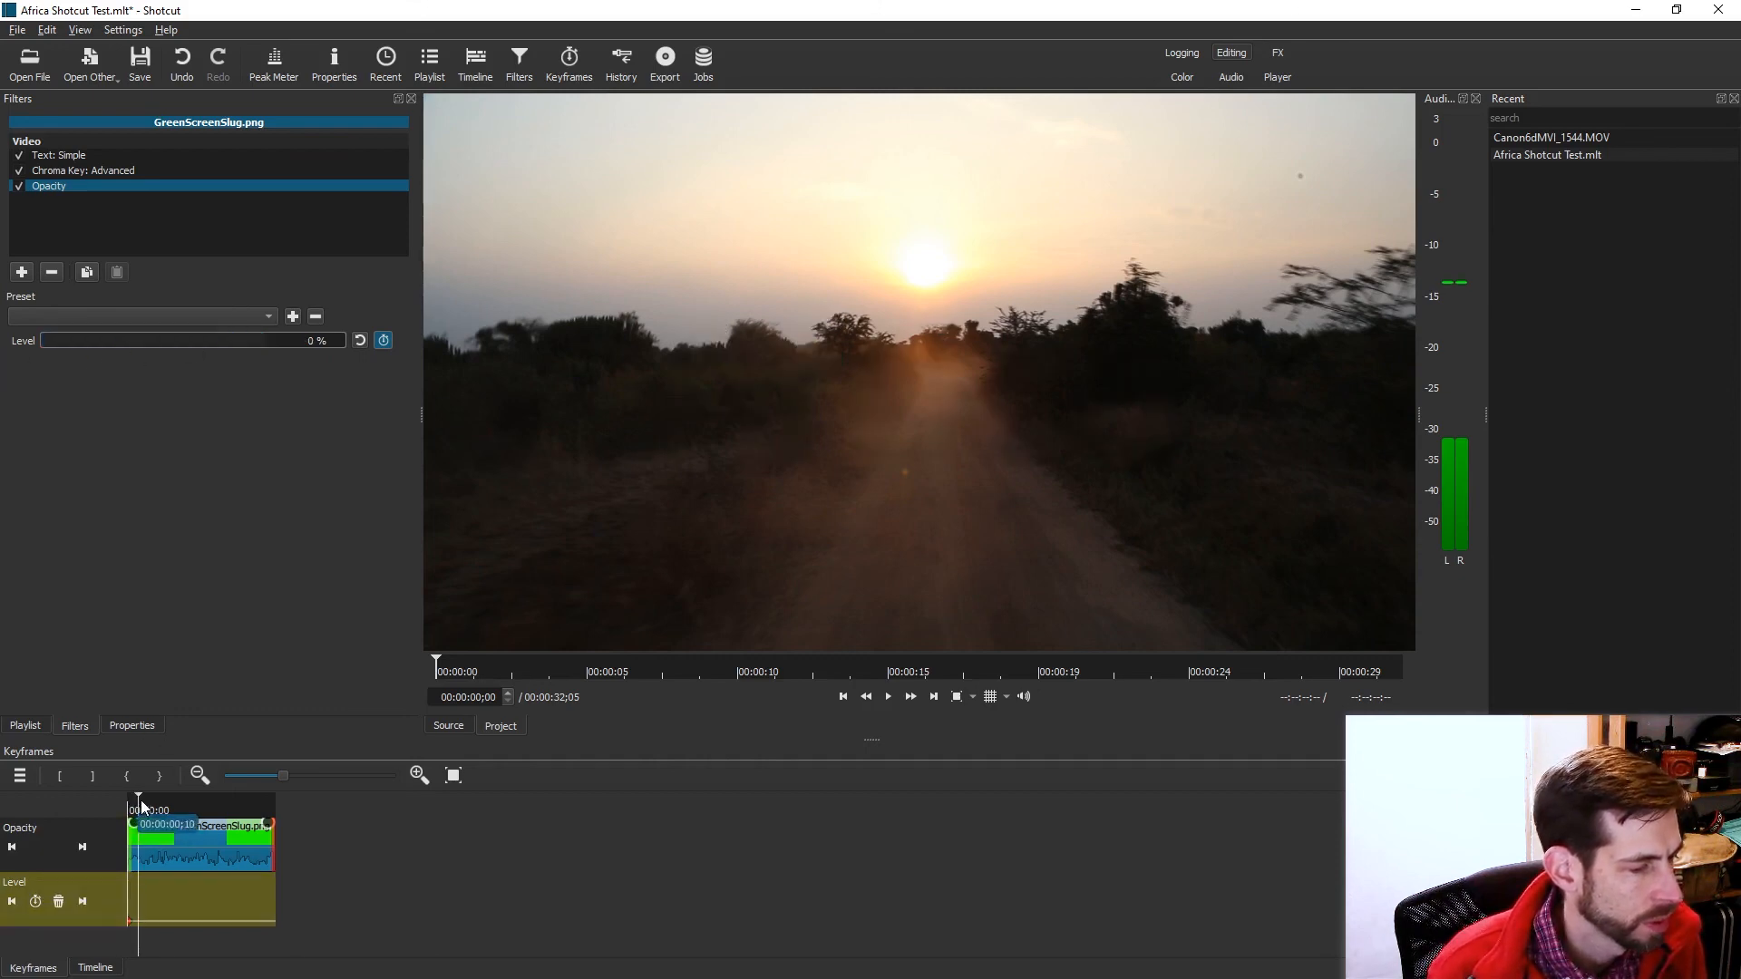
drag(142, 807, 166, 813)
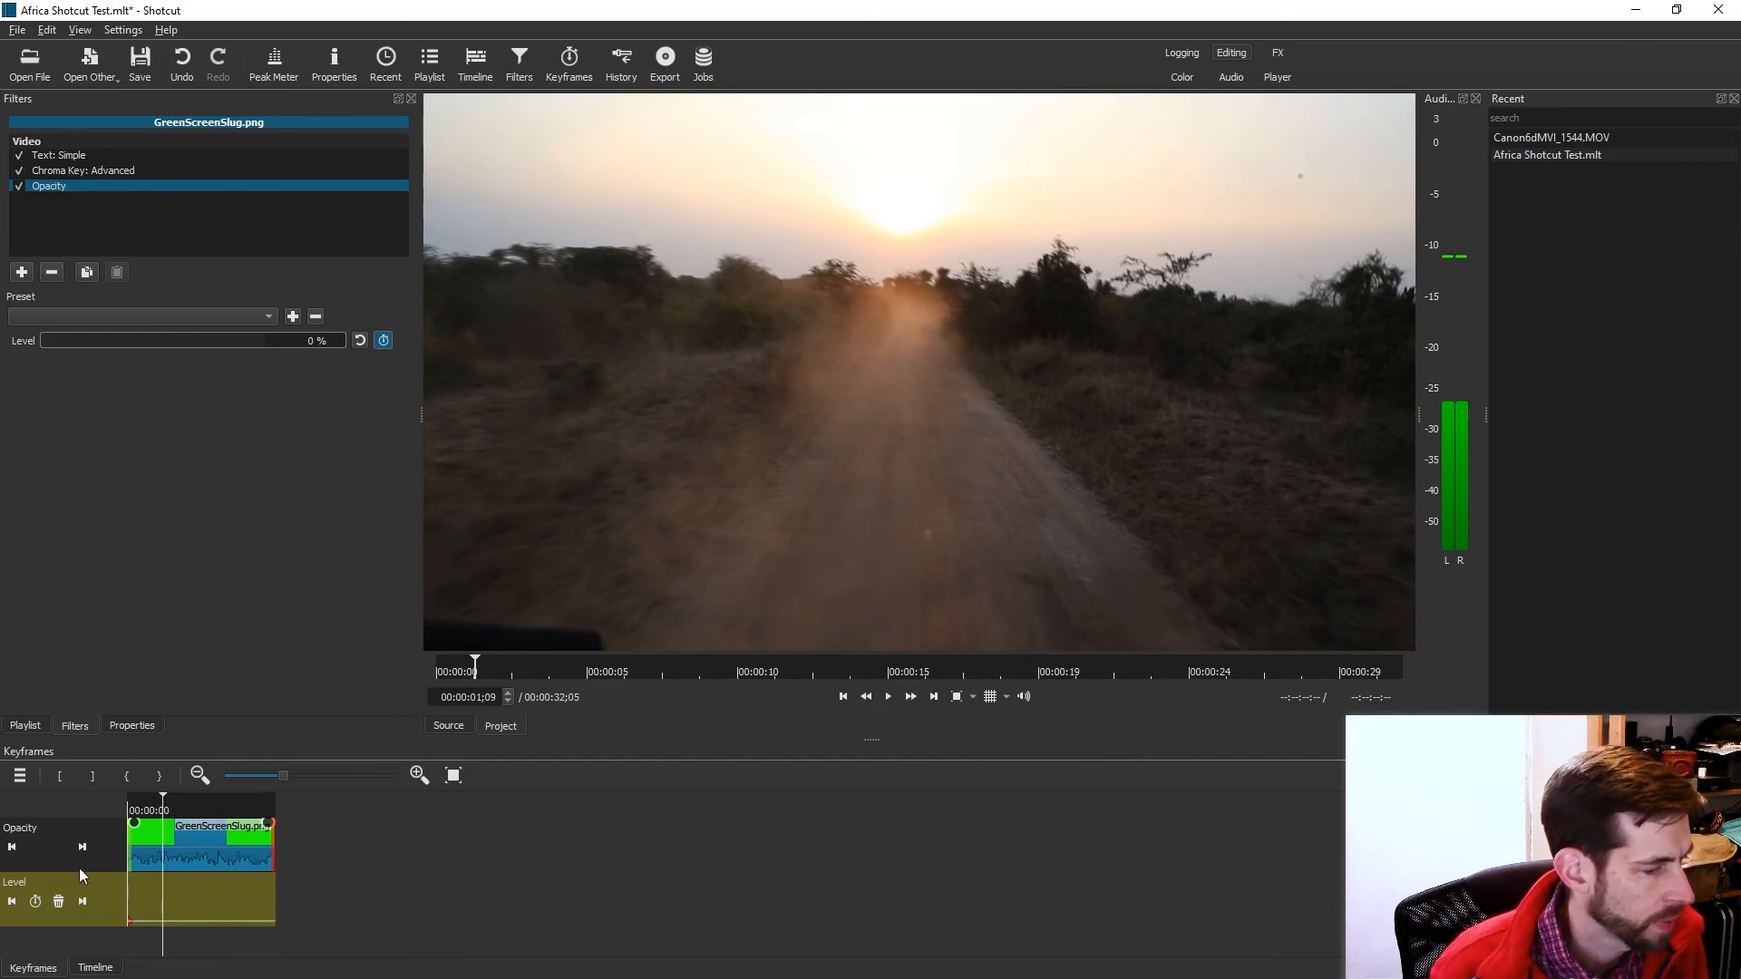
click(36, 903)
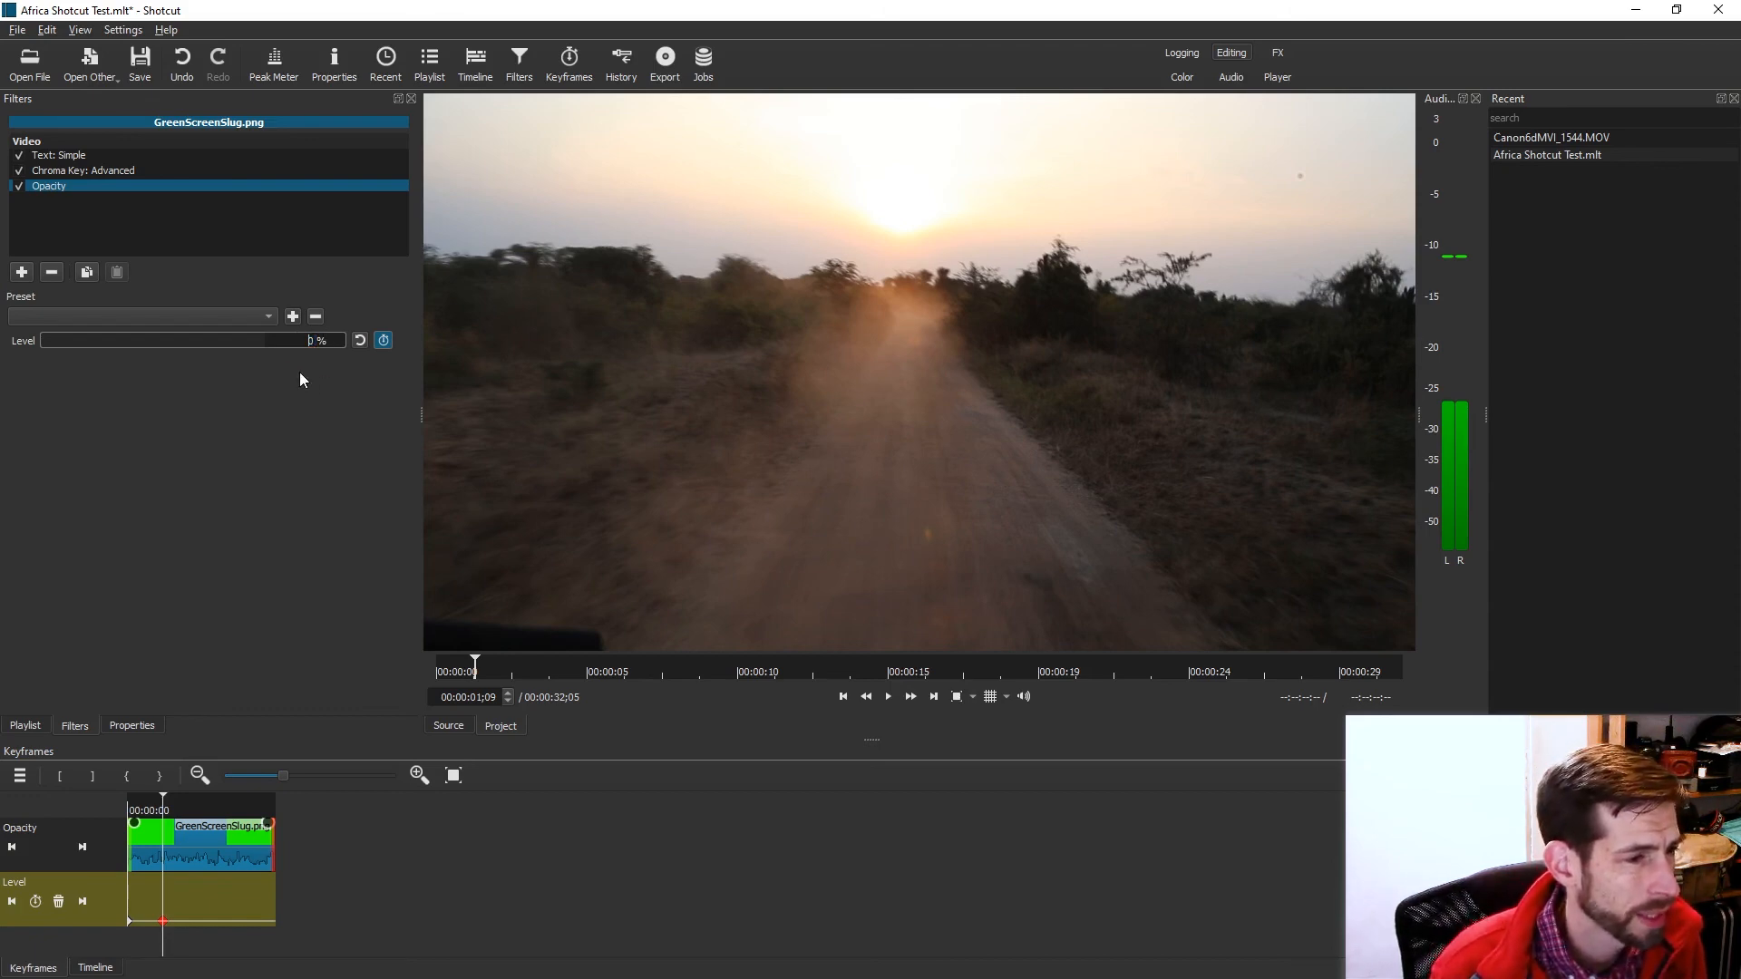
drag(114, 348, 290, 352)
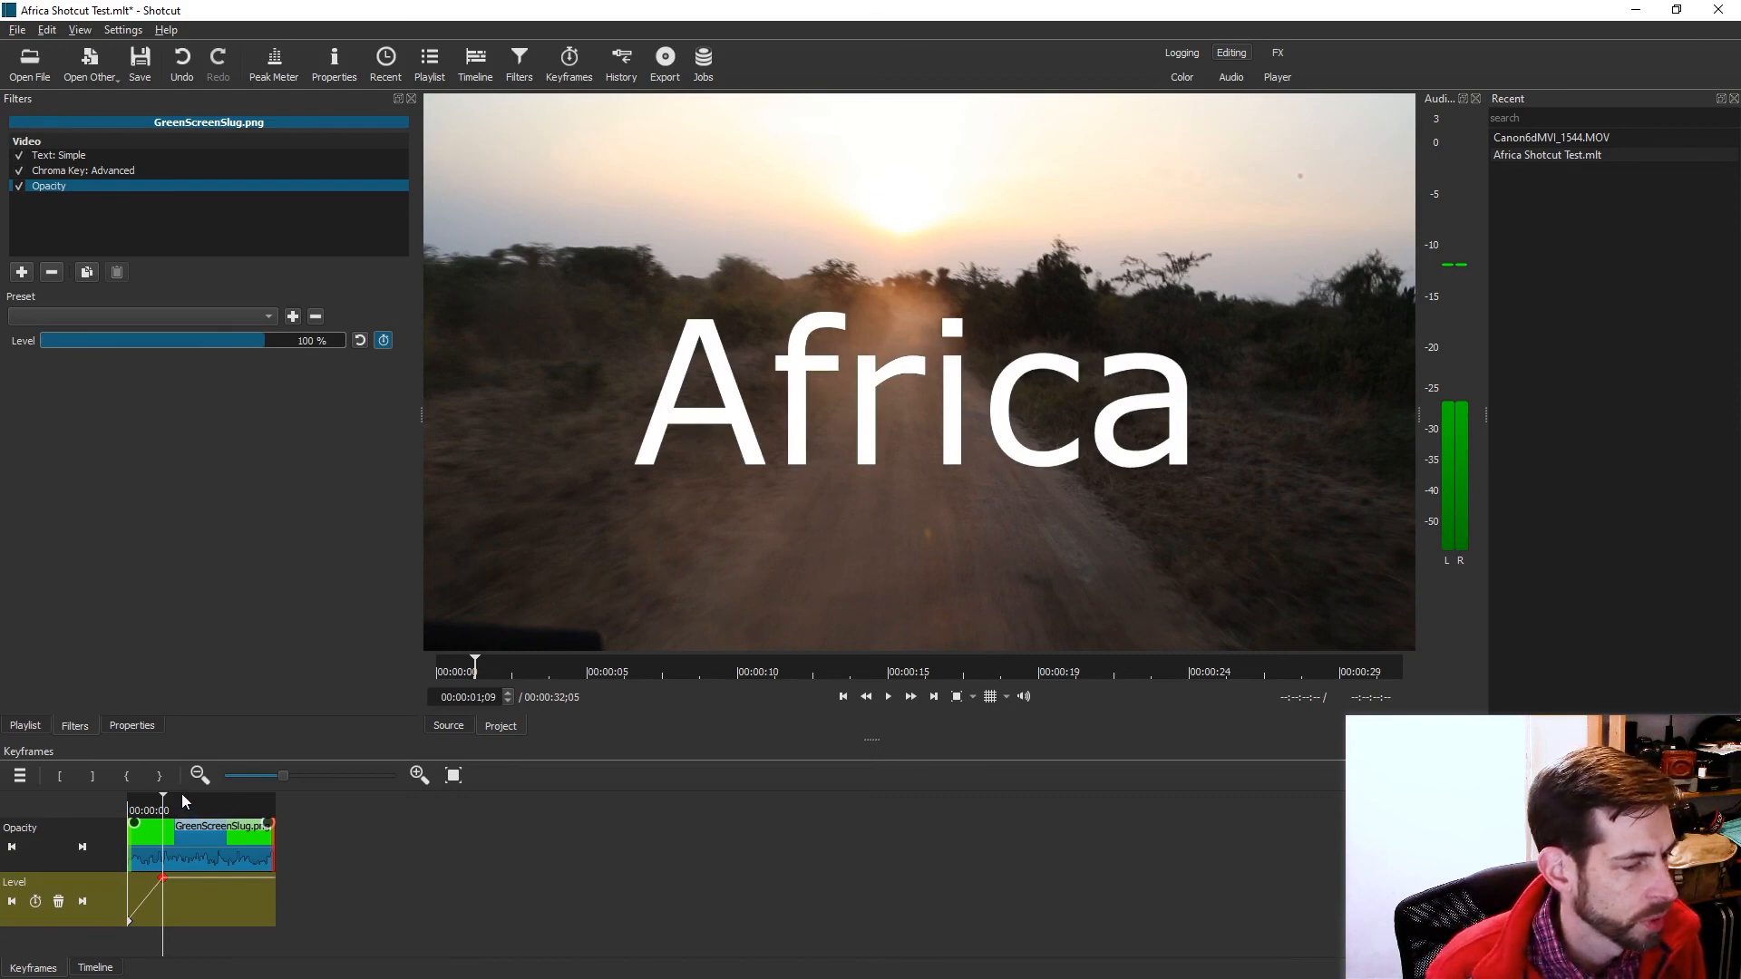
Add a 100% opacity keyframe at about 00:00:03;17 and a 0% keyframe at the clip's end, 00:00:05;11.
drag(207, 803, 229, 806)
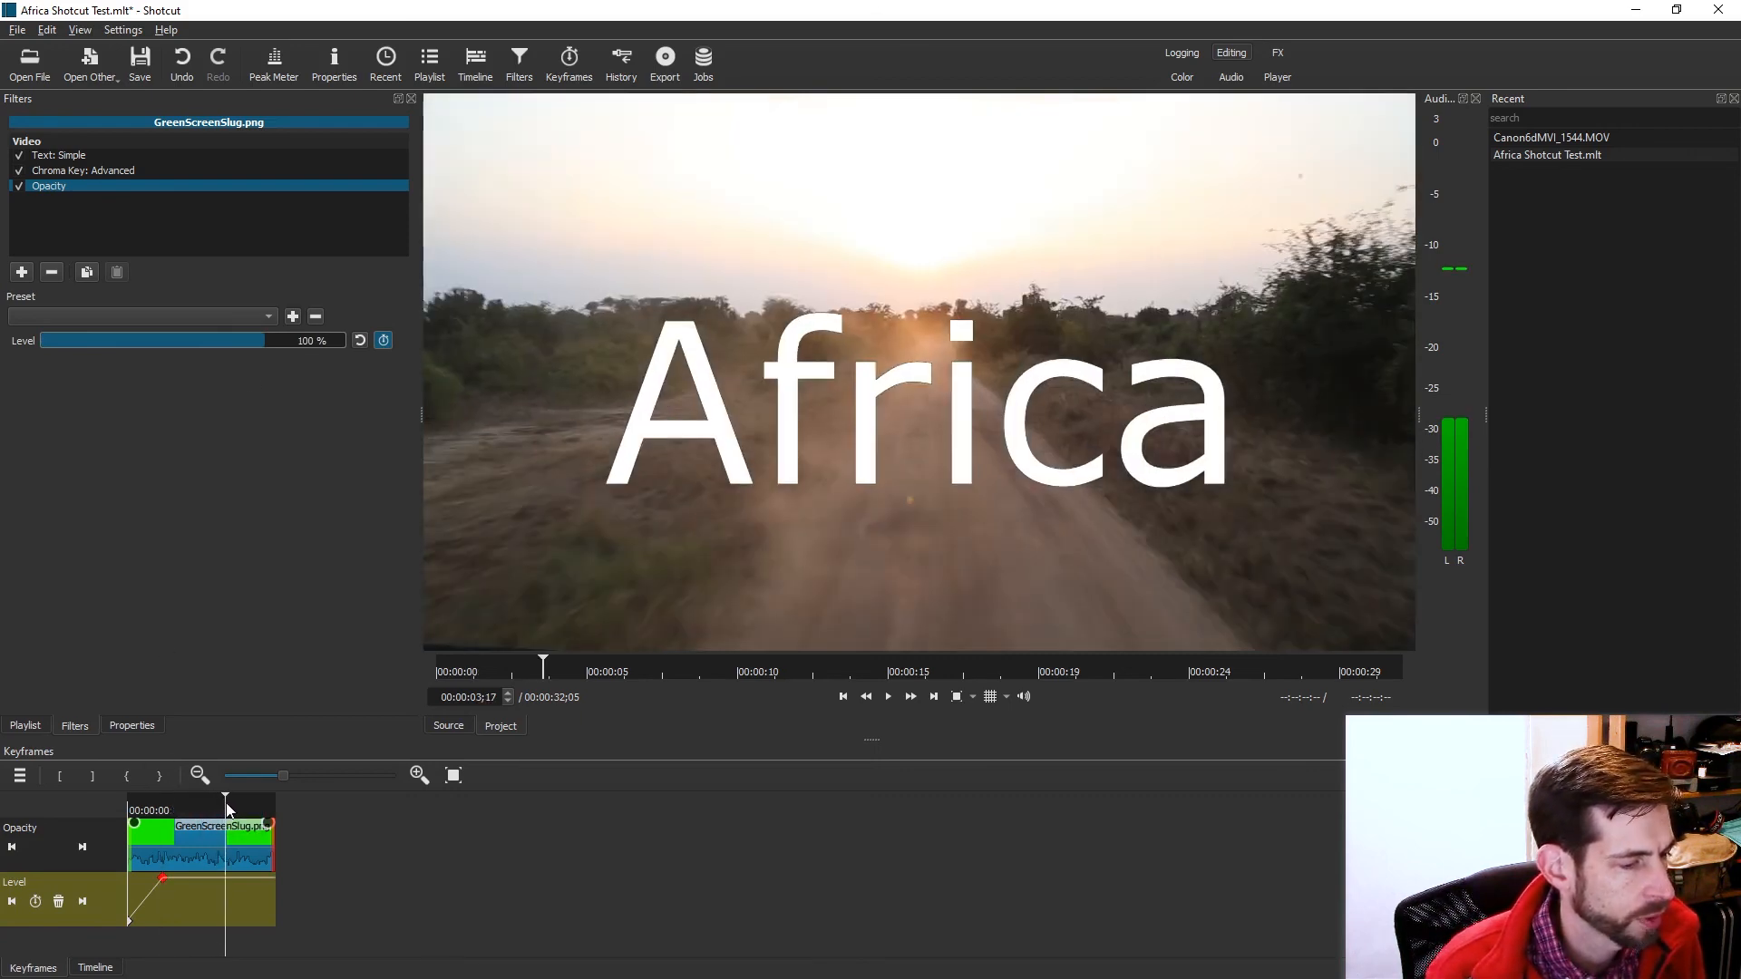
click(35, 901)
drag(230, 801, 303, 793)
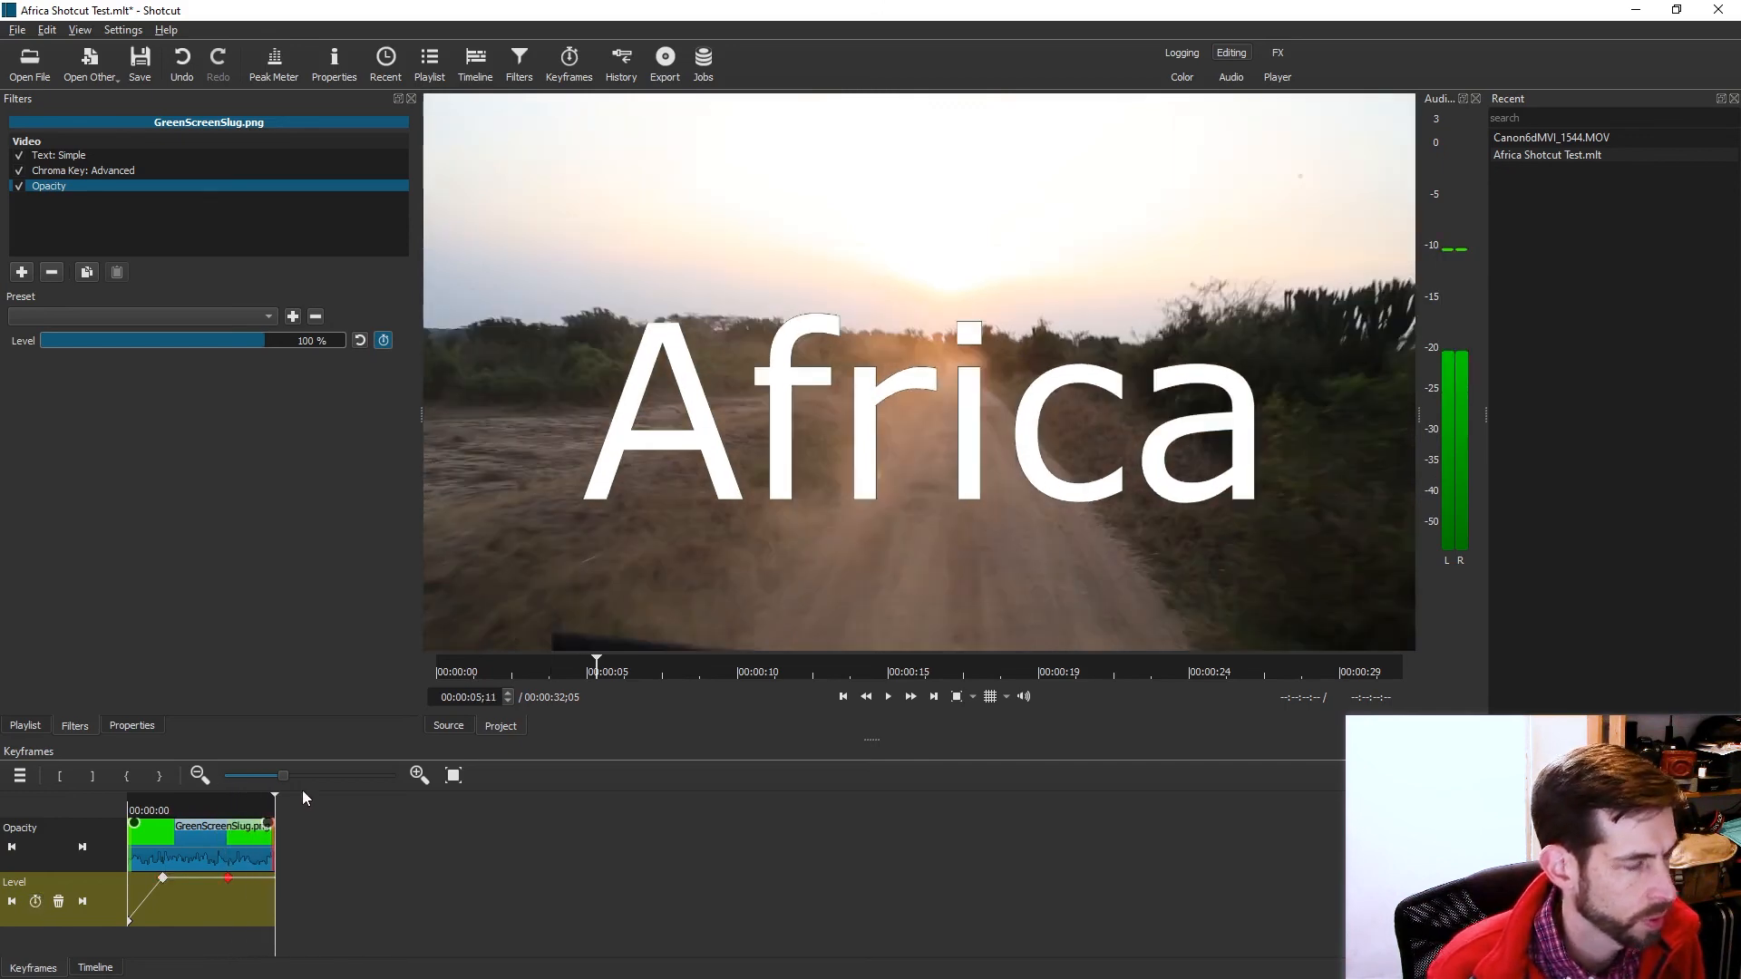
click(35, 901)
drag(231, 354, 5, 355)
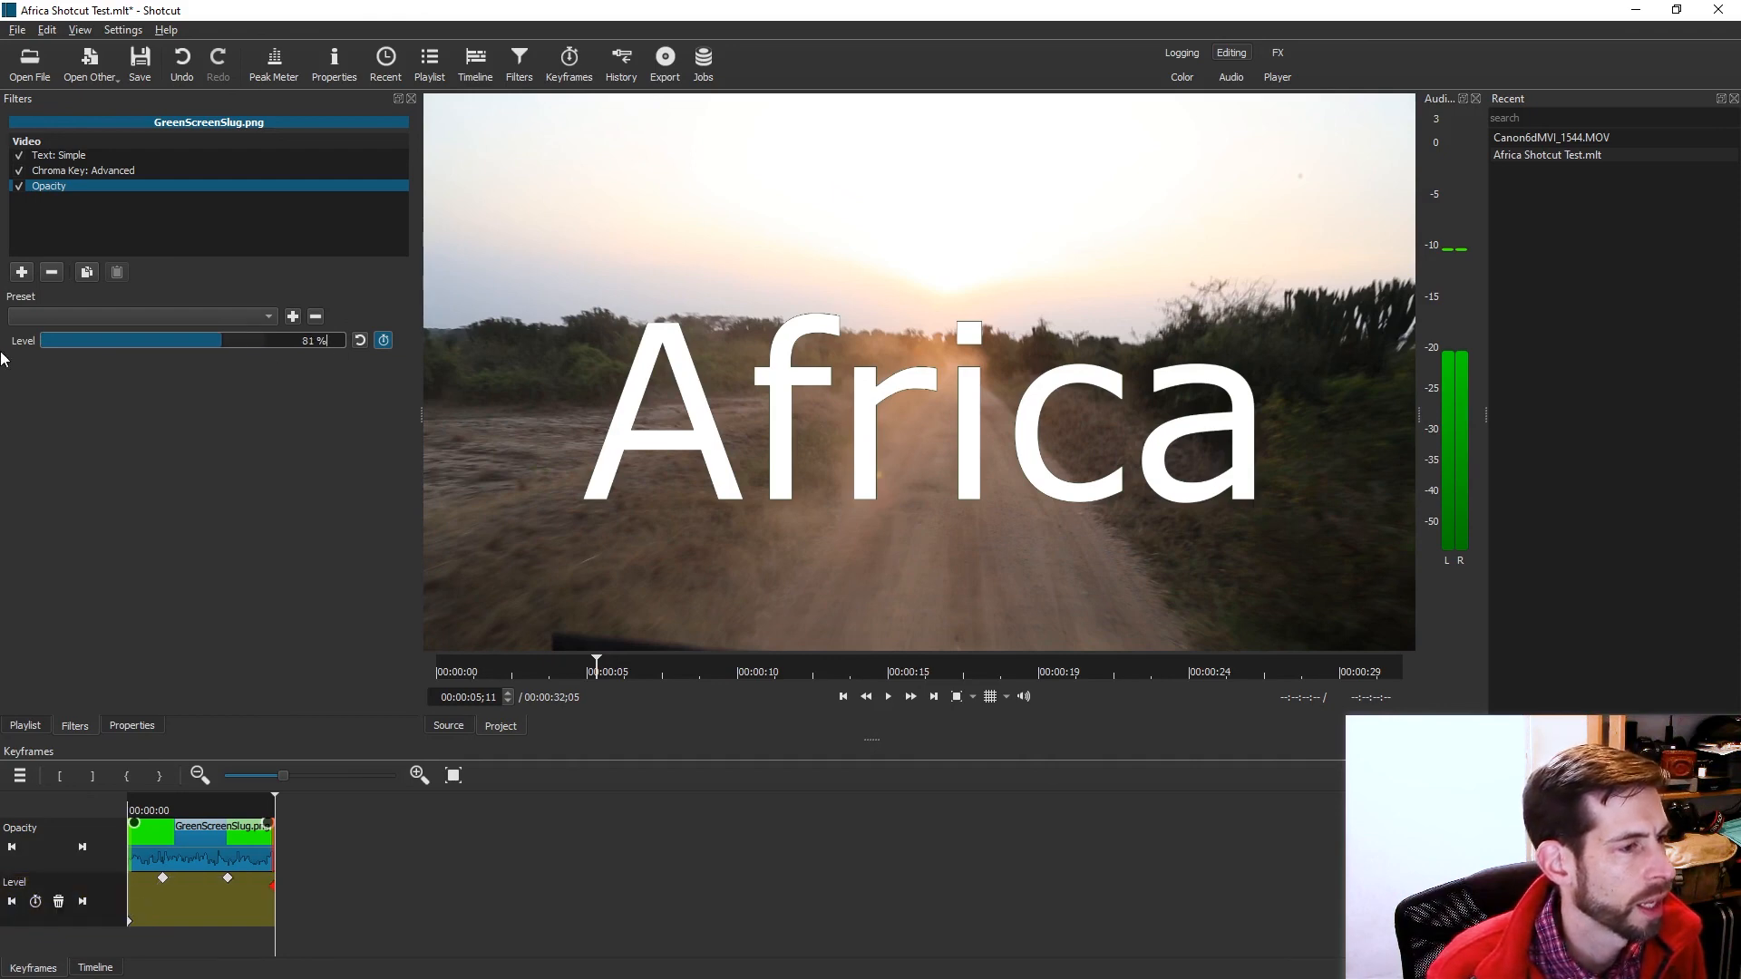
Play the title clip from its start past its end to check the opacity fades.
drag(257, 809, 11, 810)
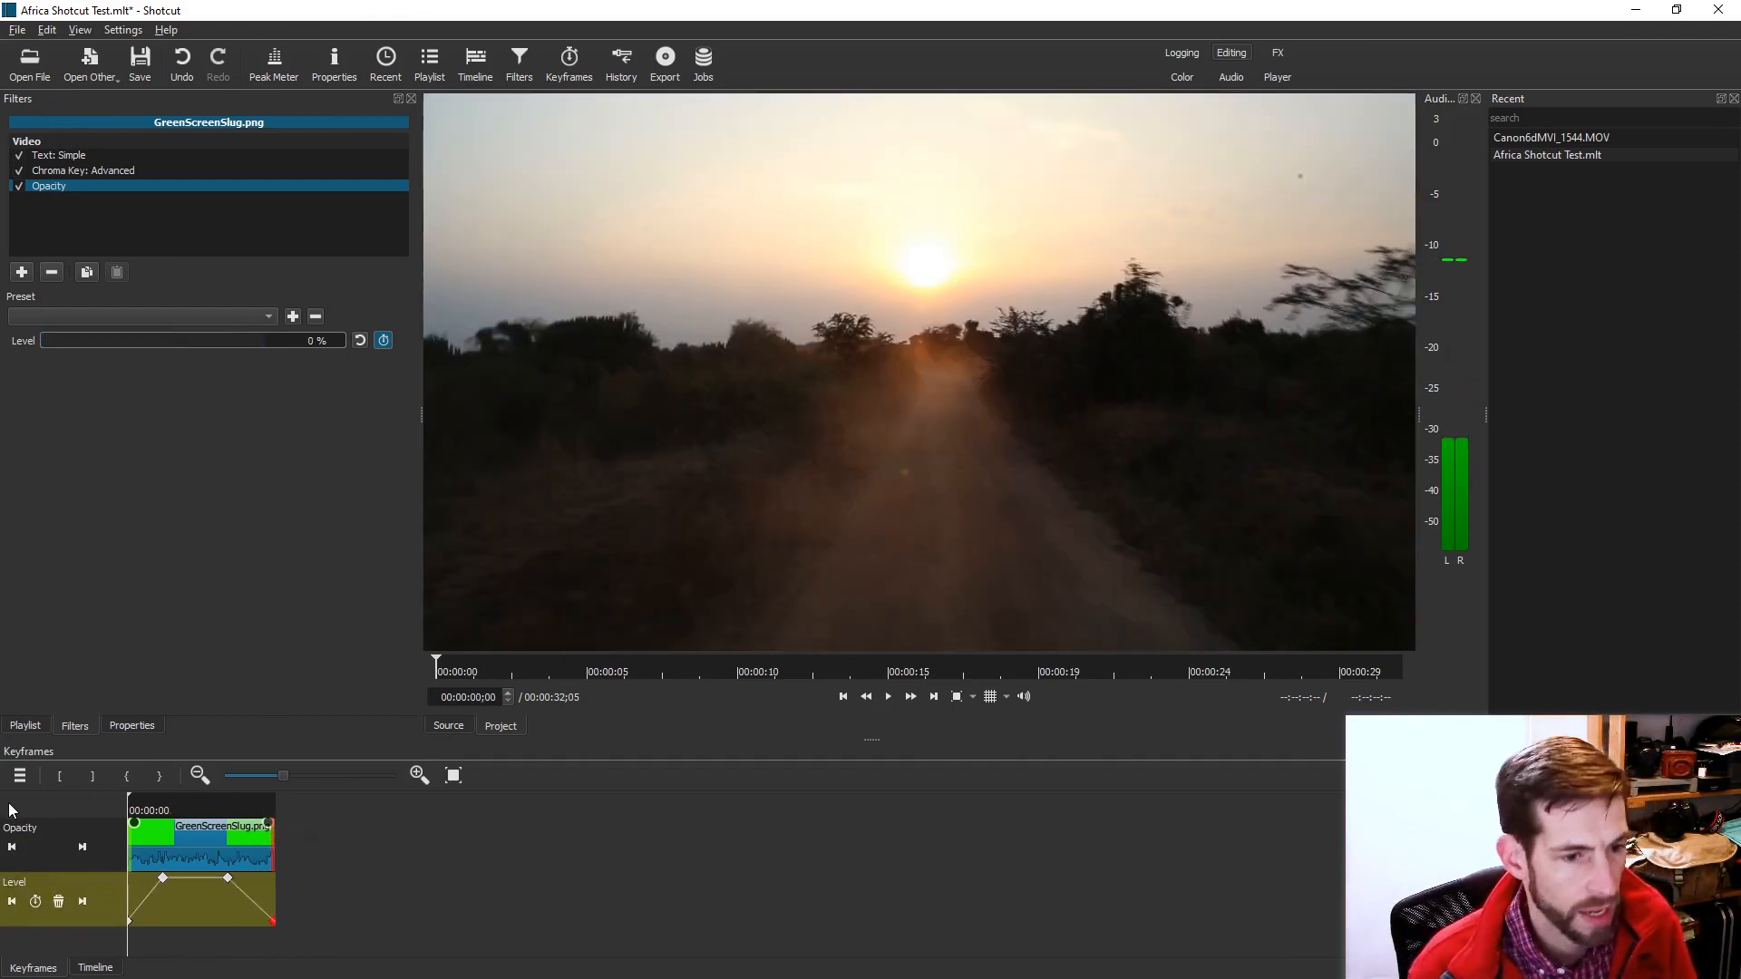
key(space)
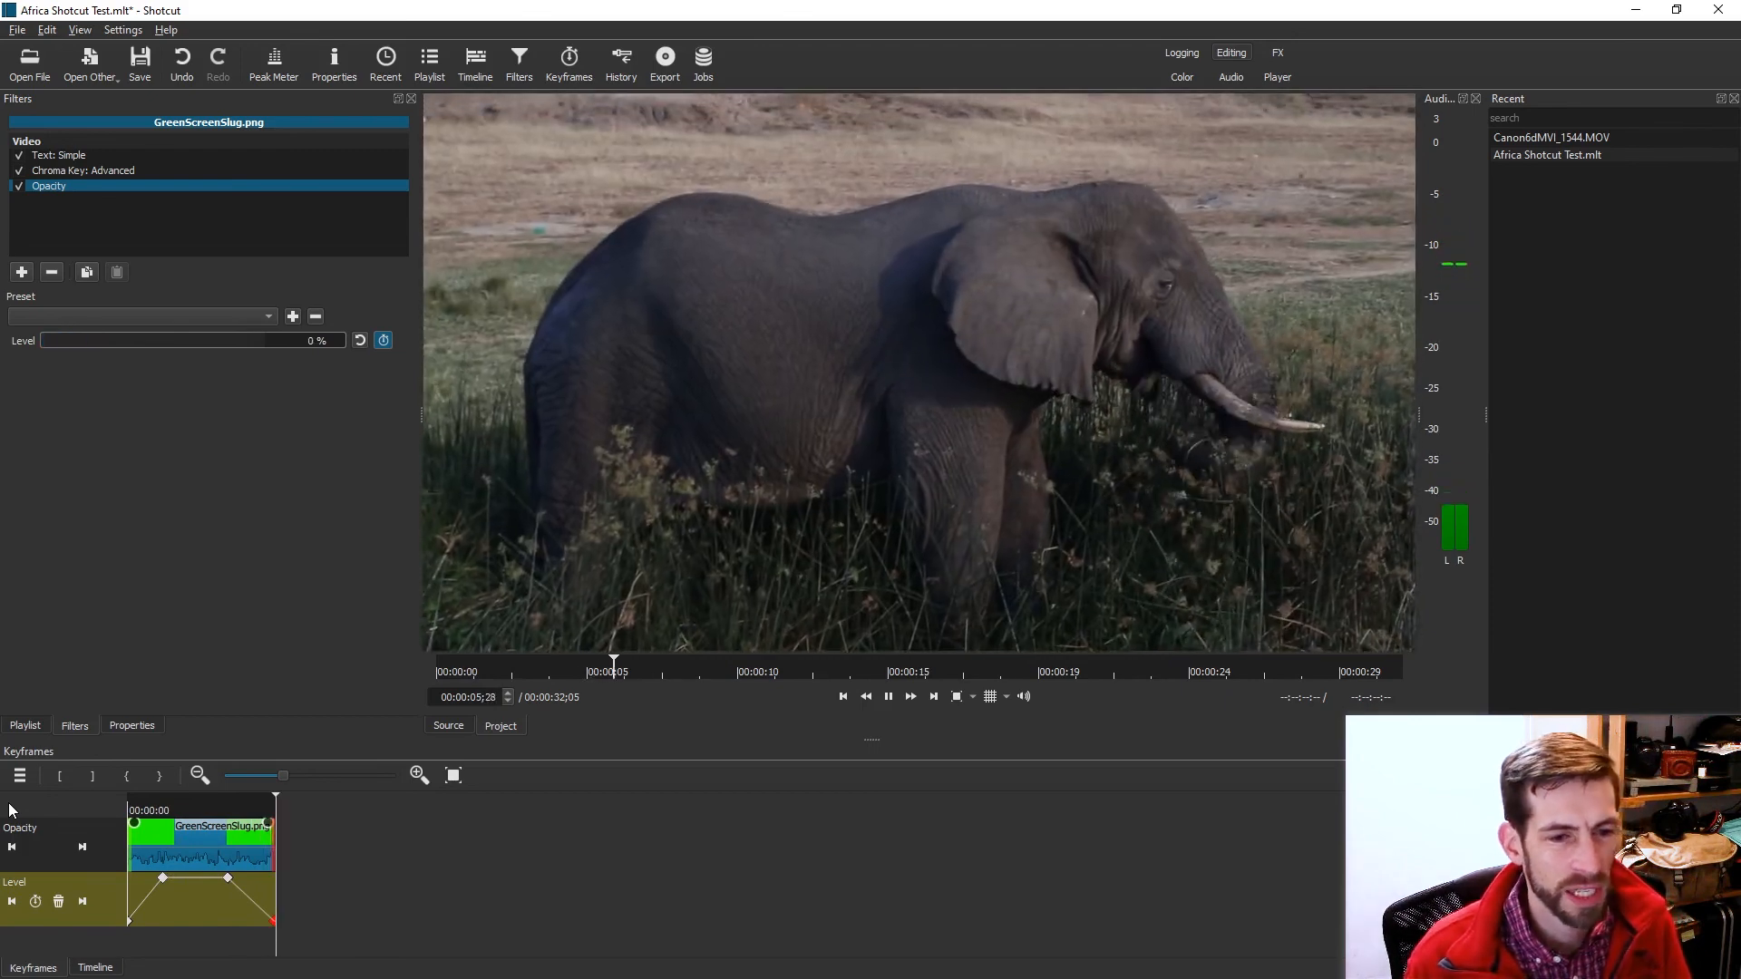
key(space)
Show the project timeline and play the keyed title over the footage from the beginning into the elephant clip.
click(96, 967)
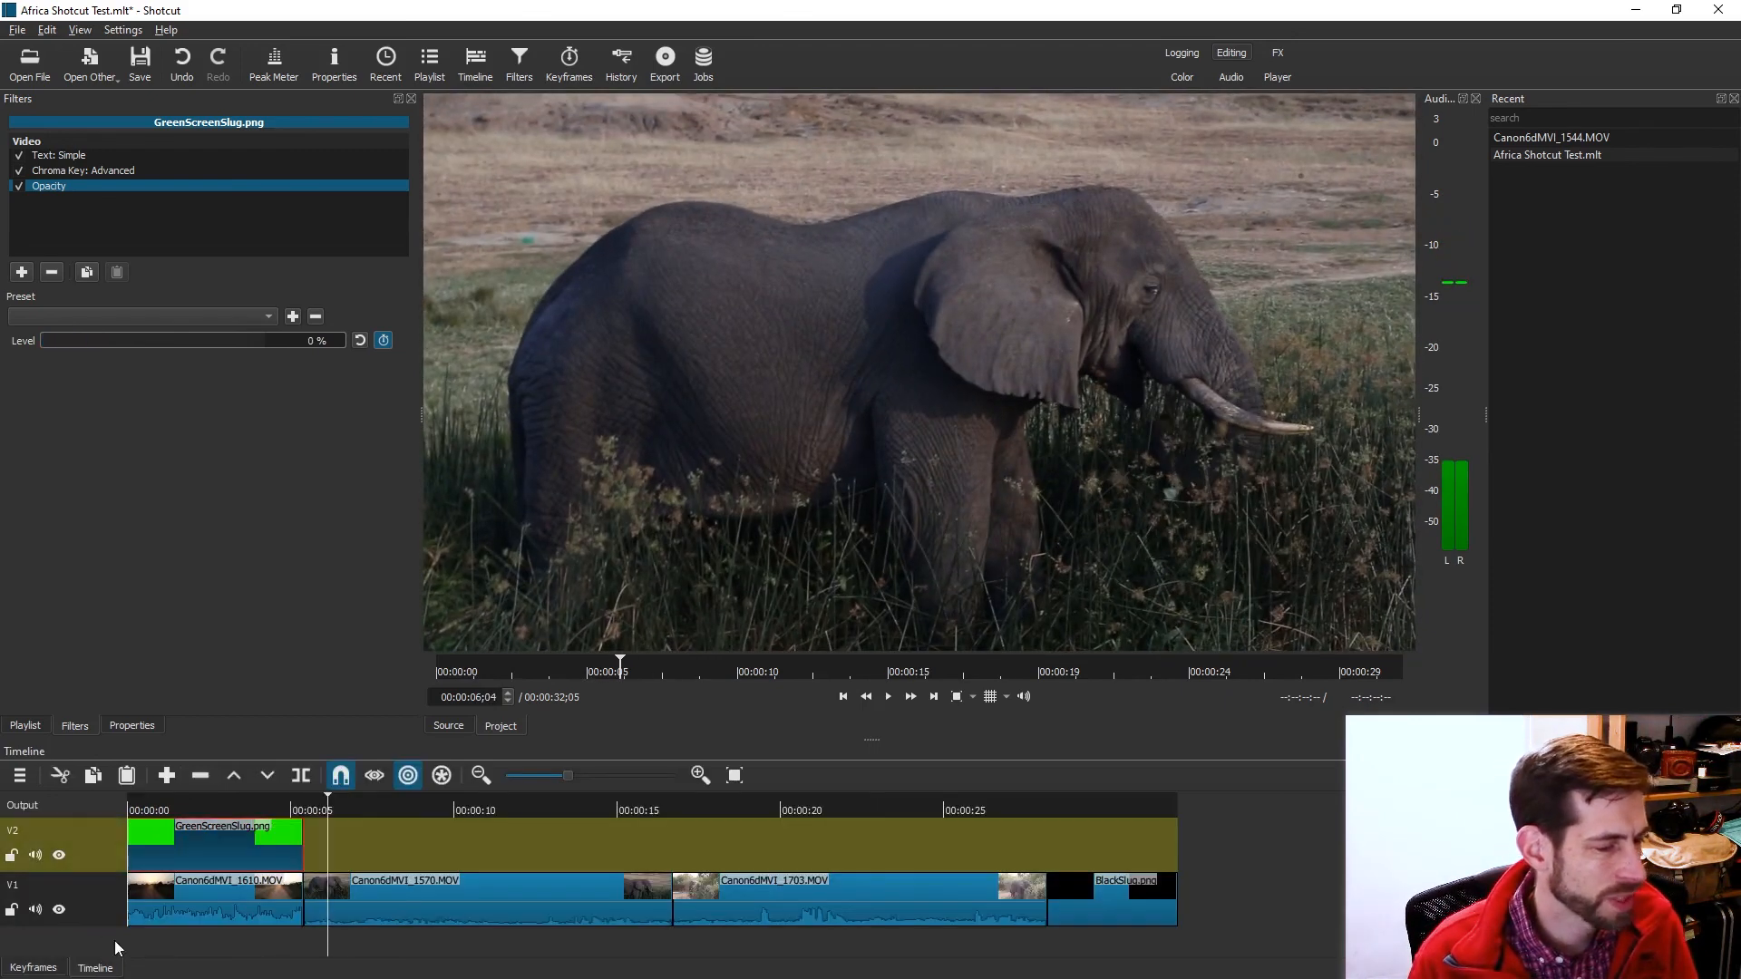
click(129, 805)
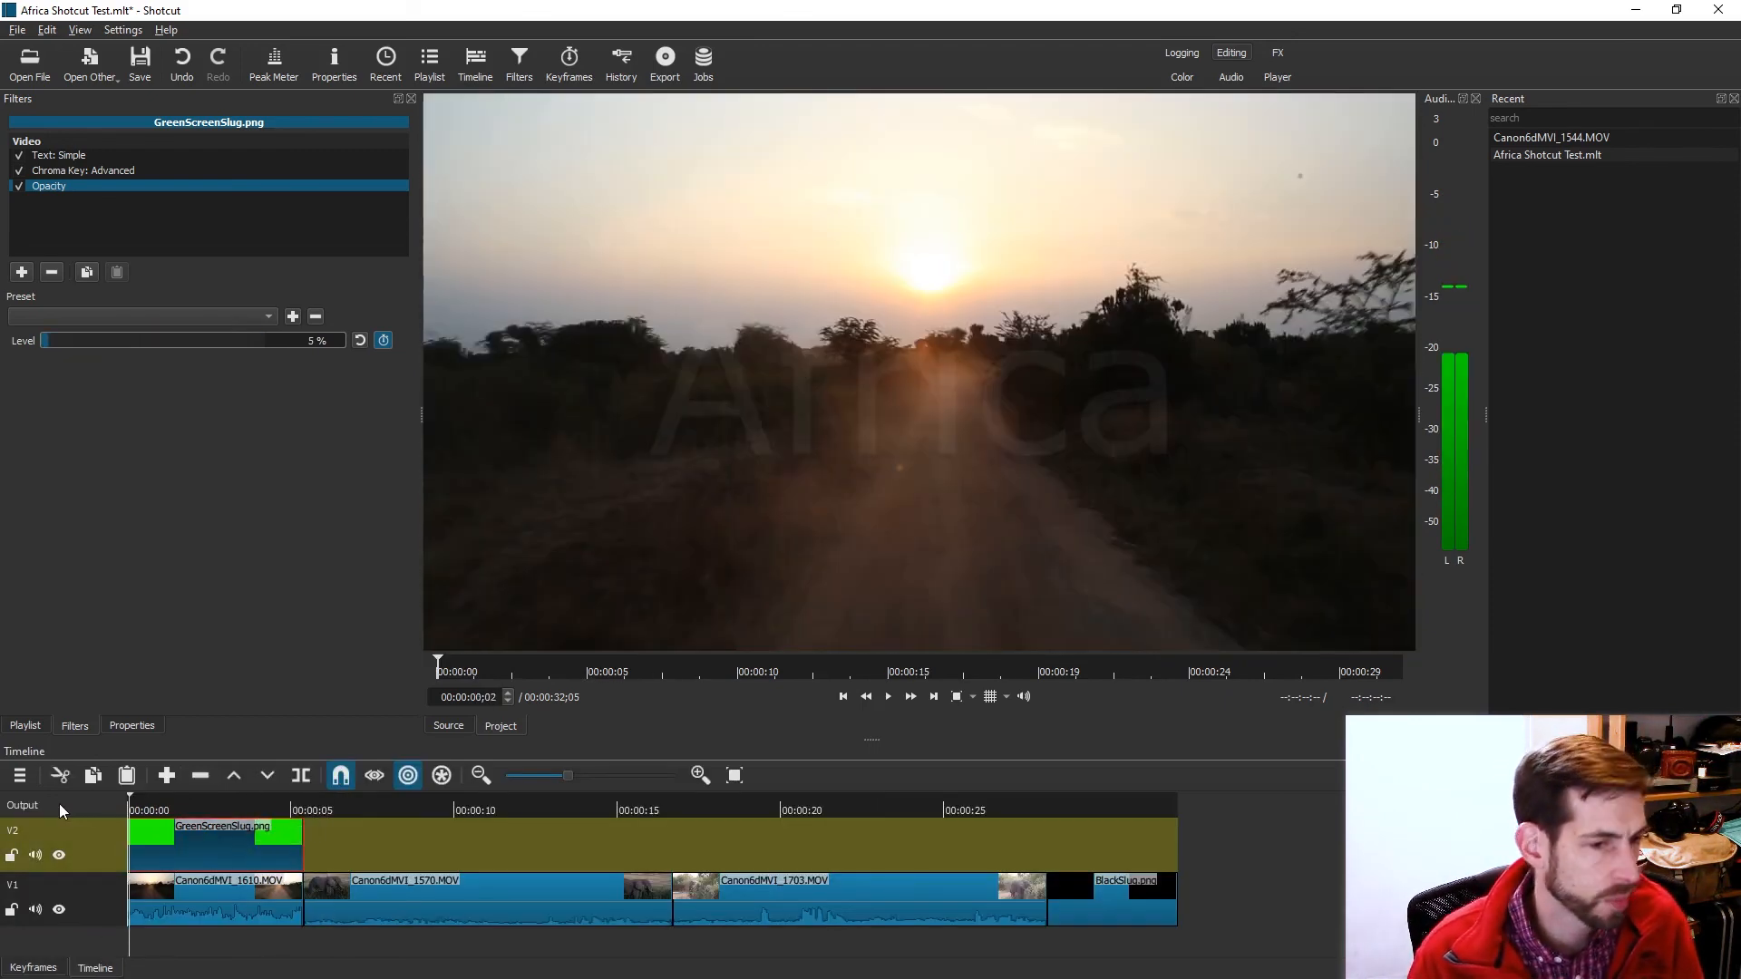
key(space)
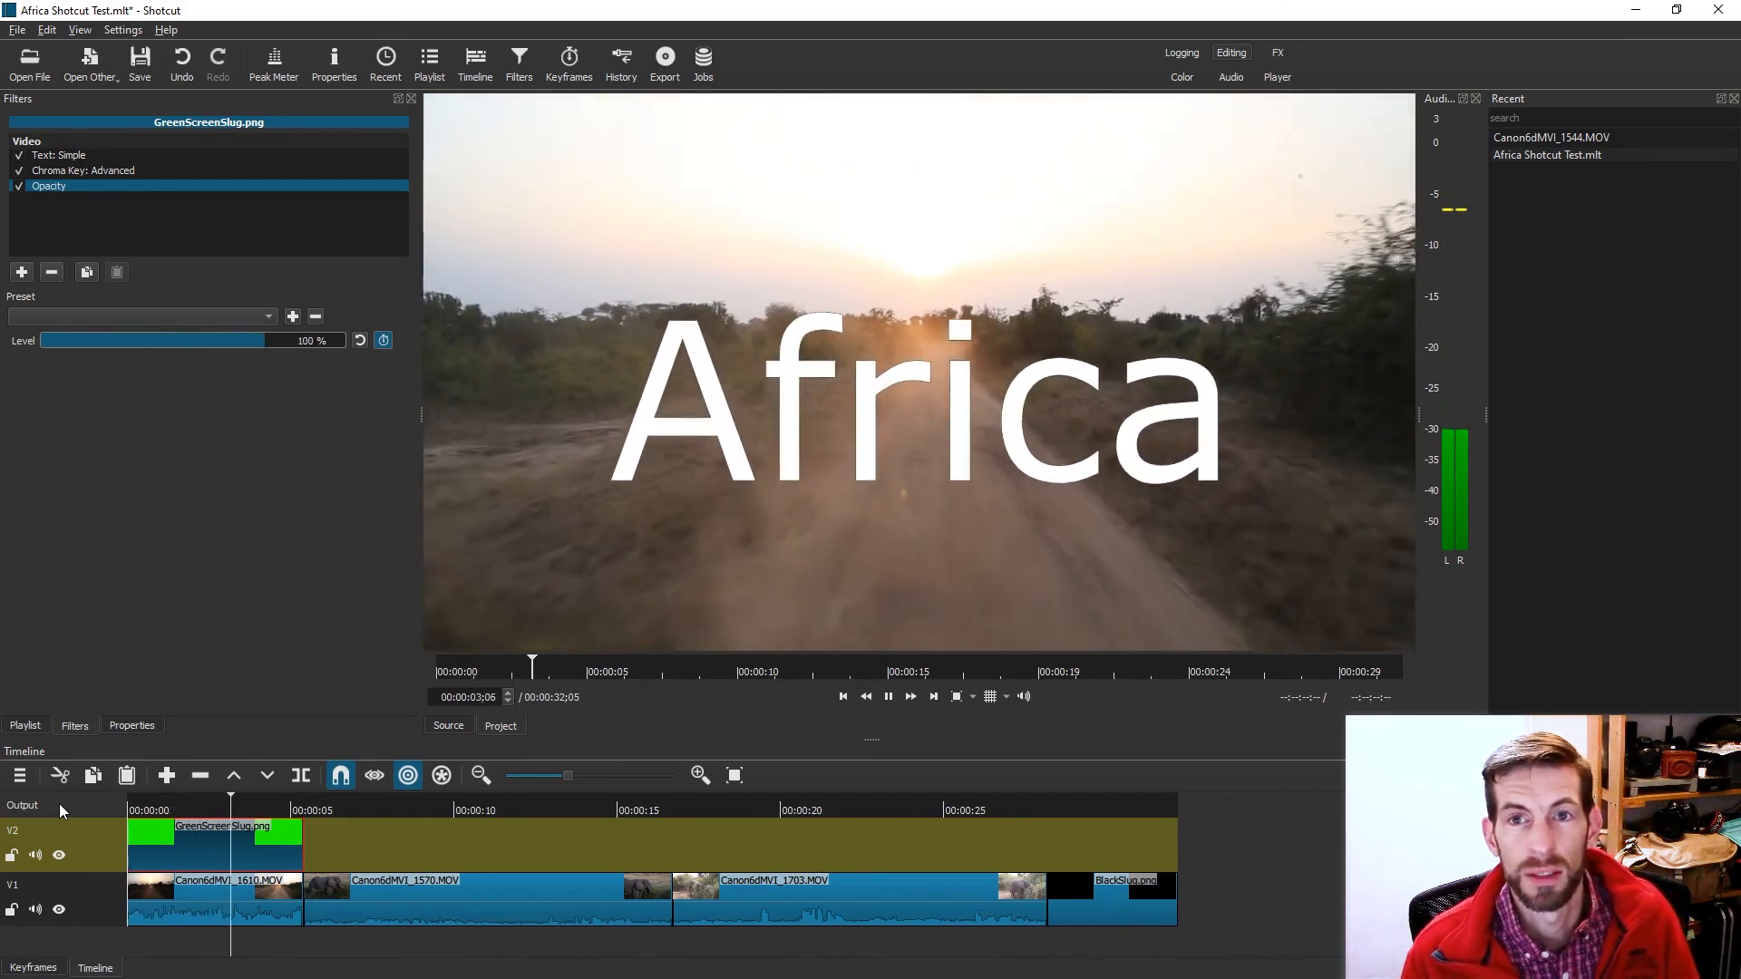
key(space)
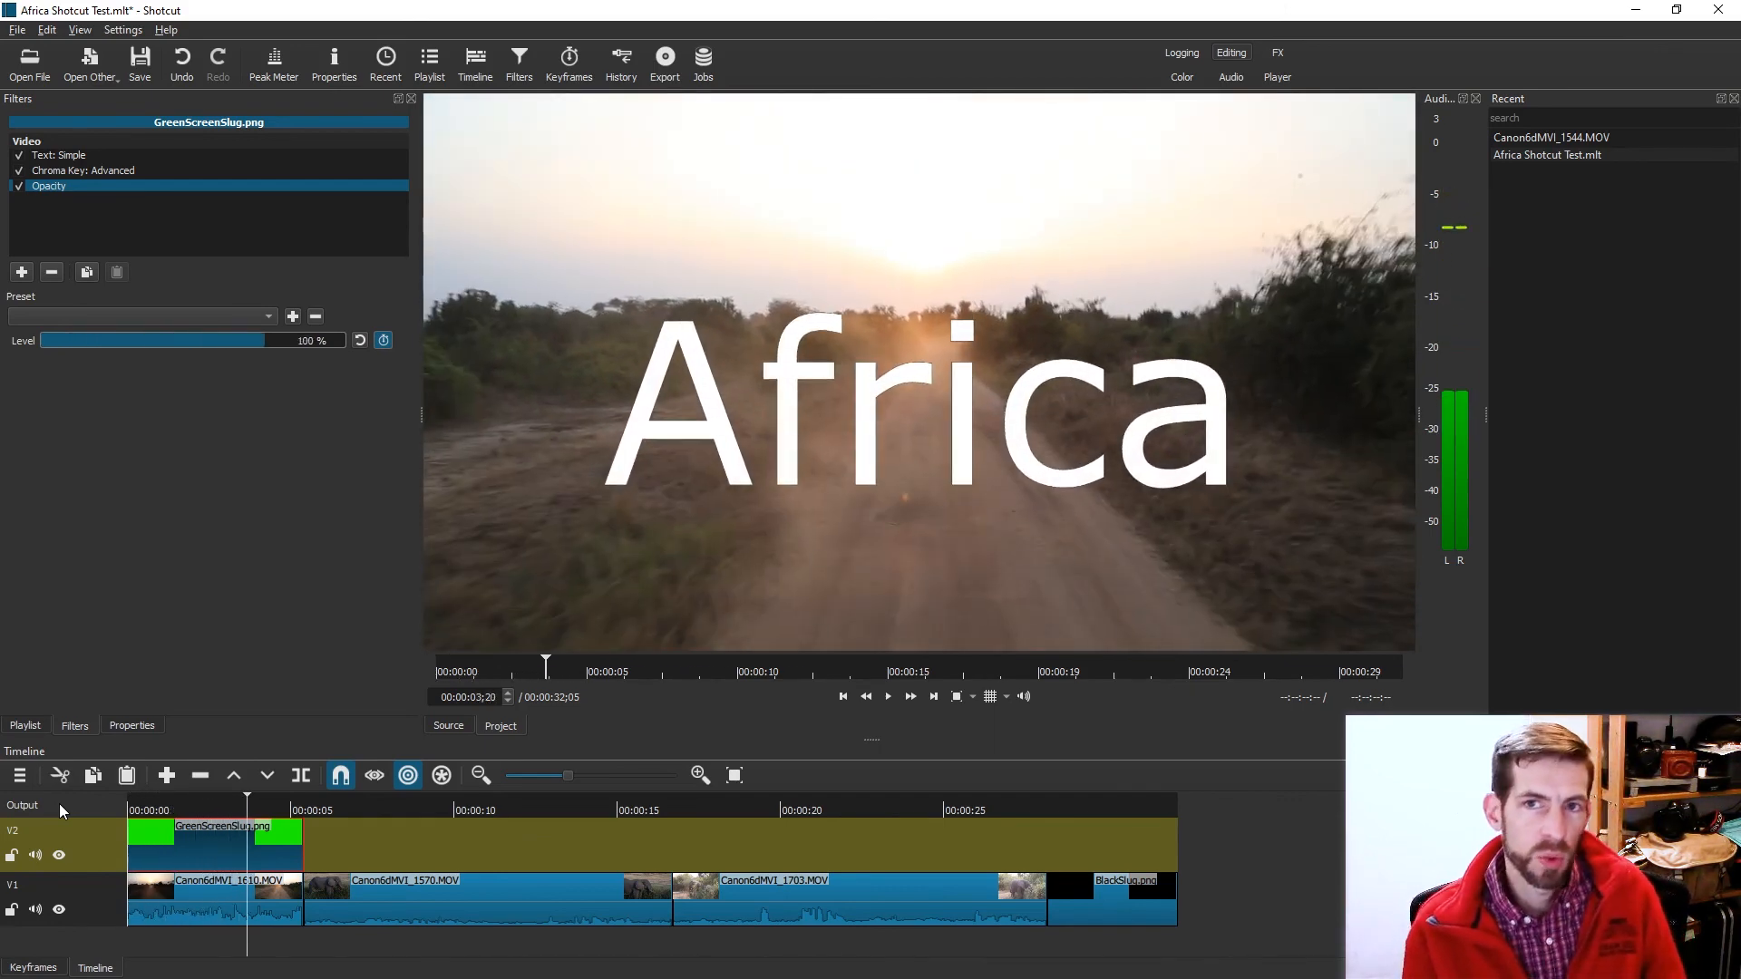
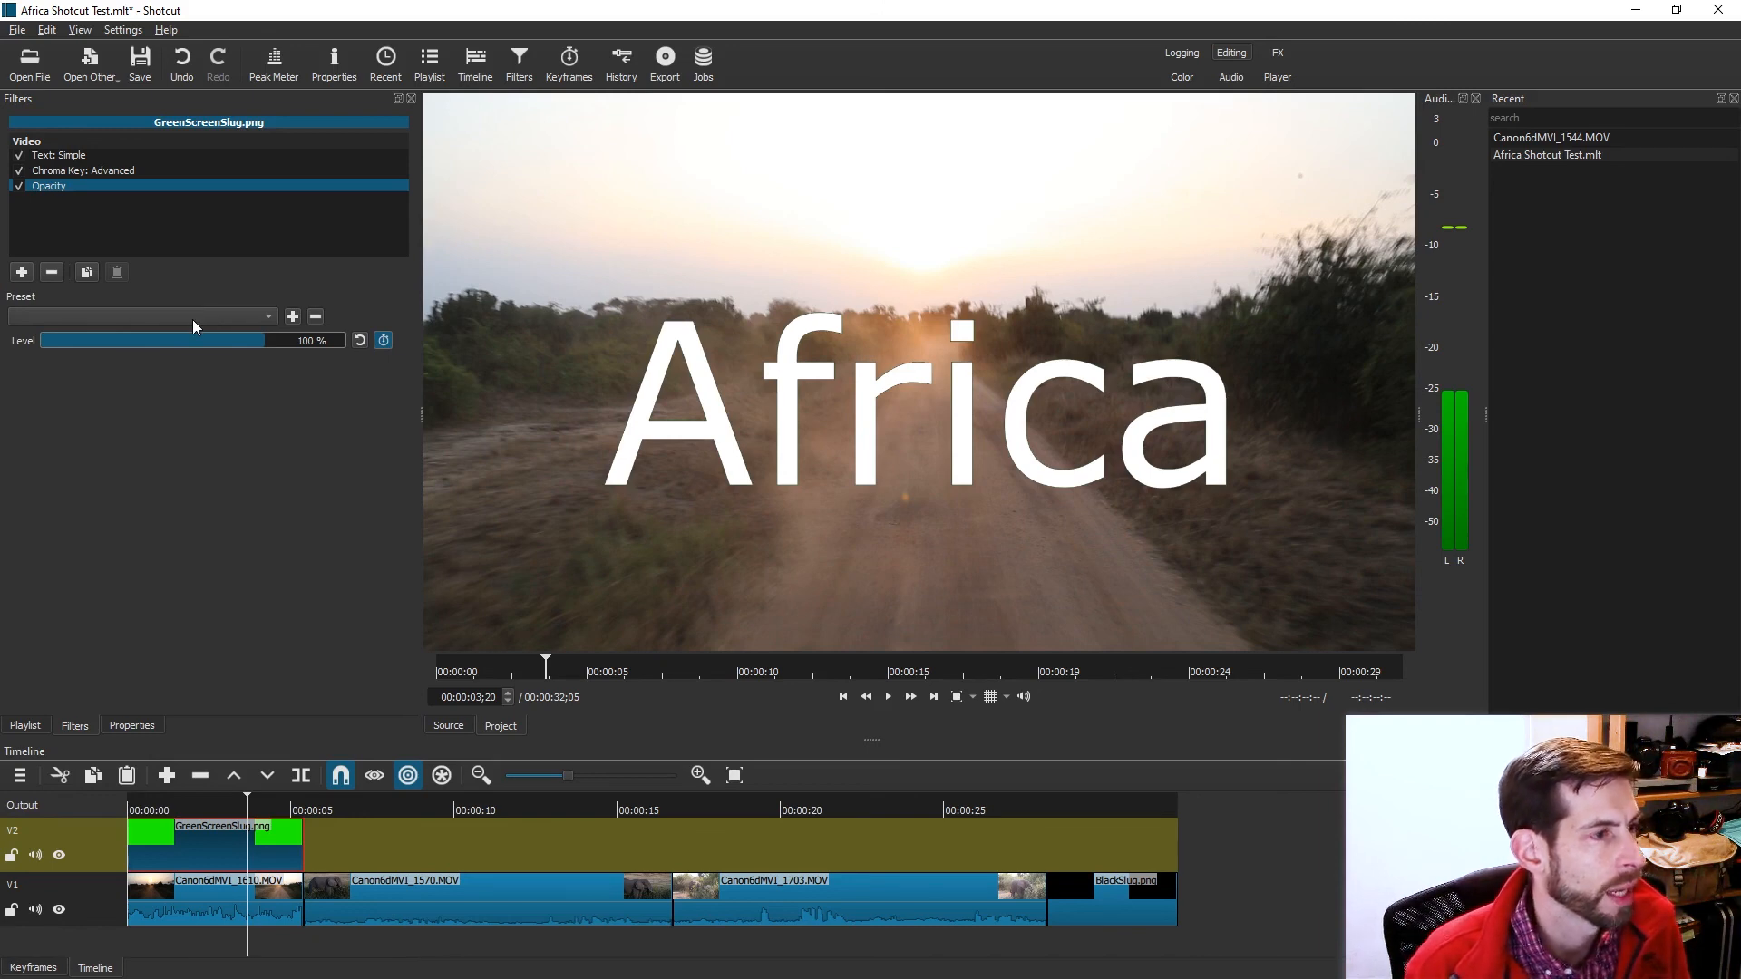
drag(245, 801, 89, 822)
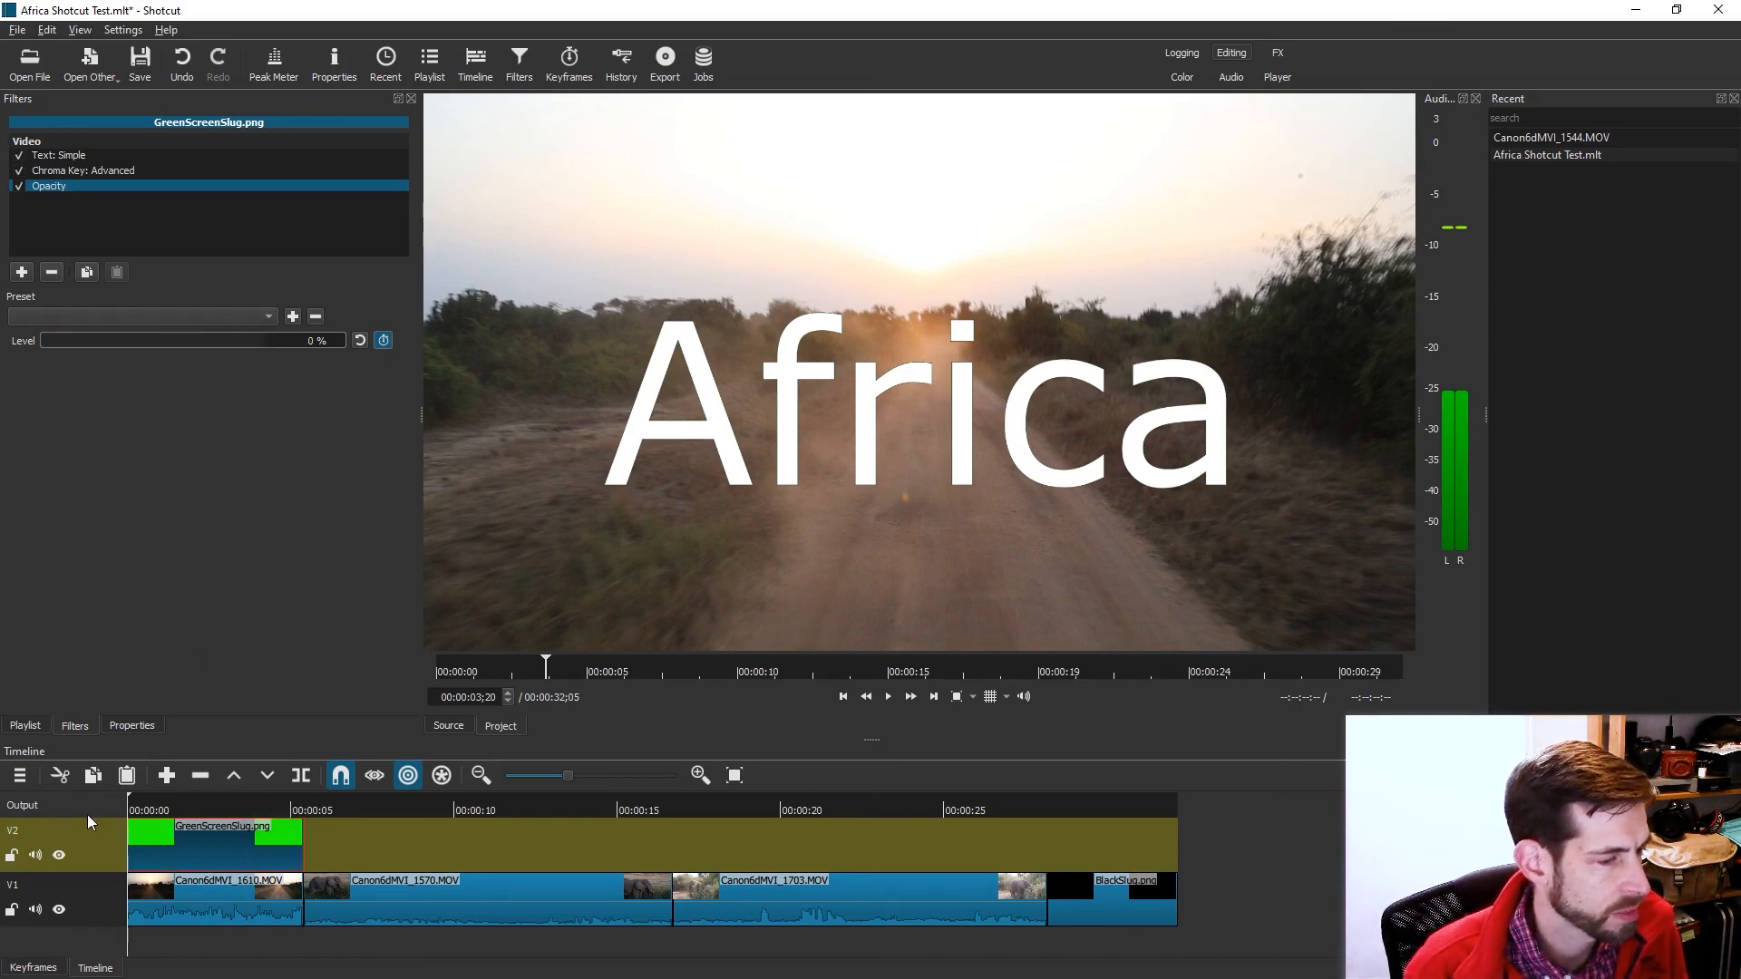
key(space)
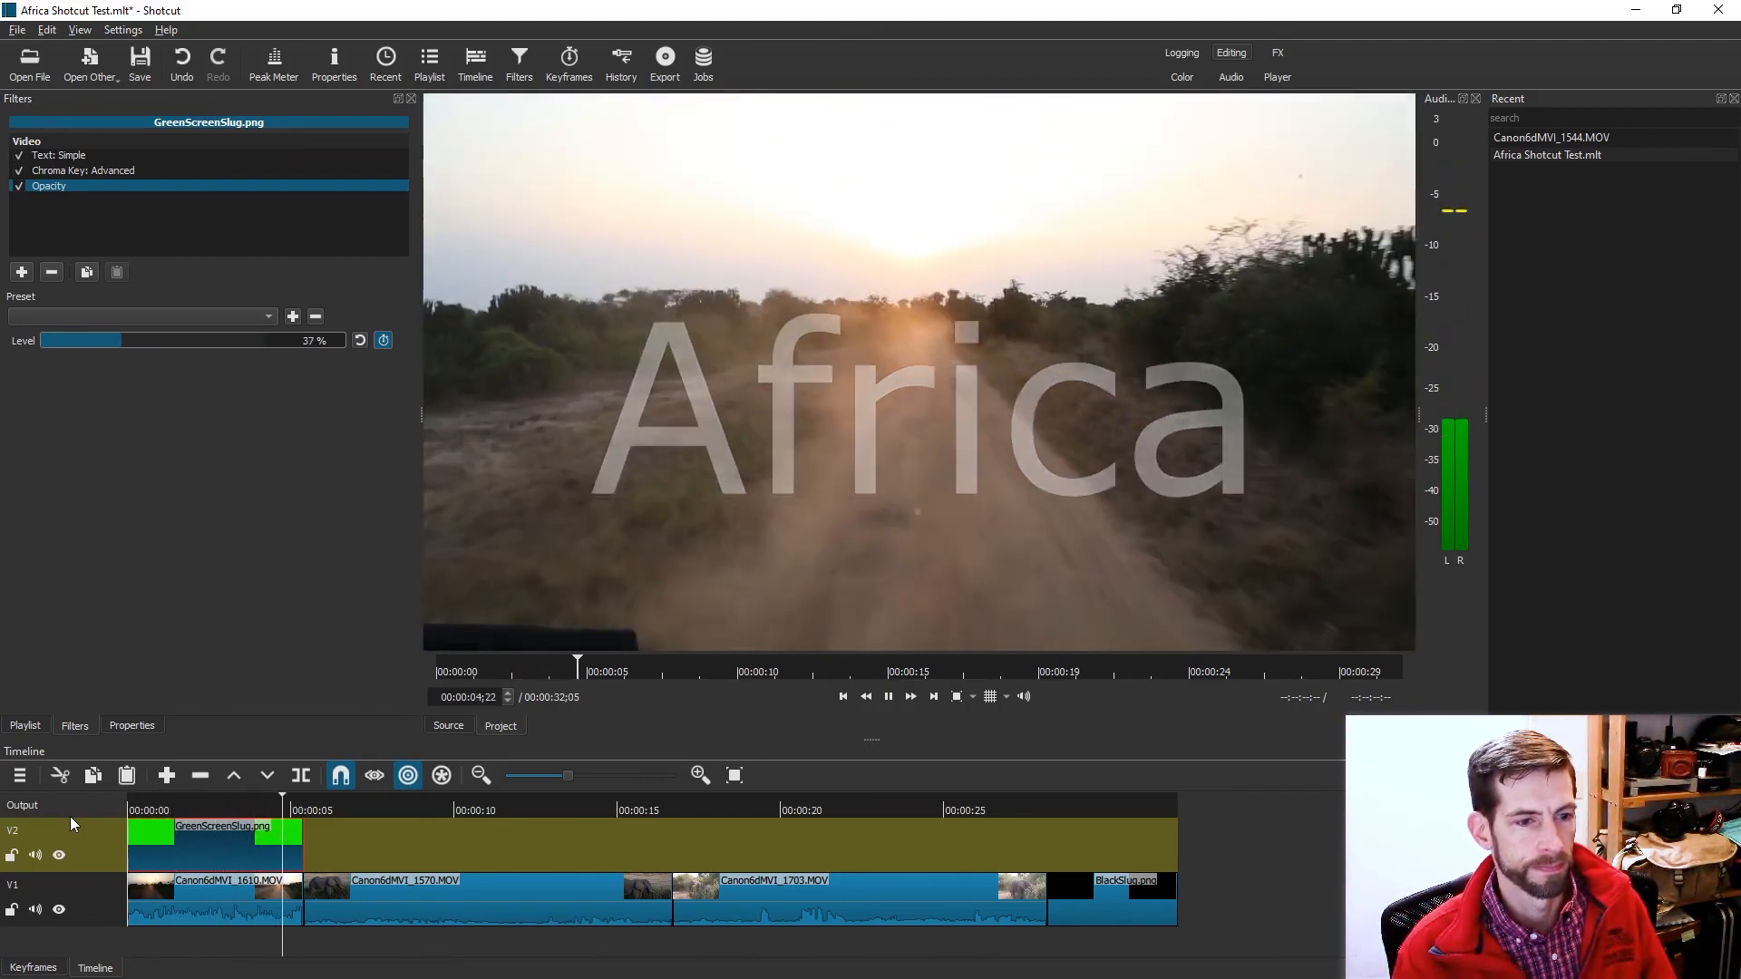
key(space)
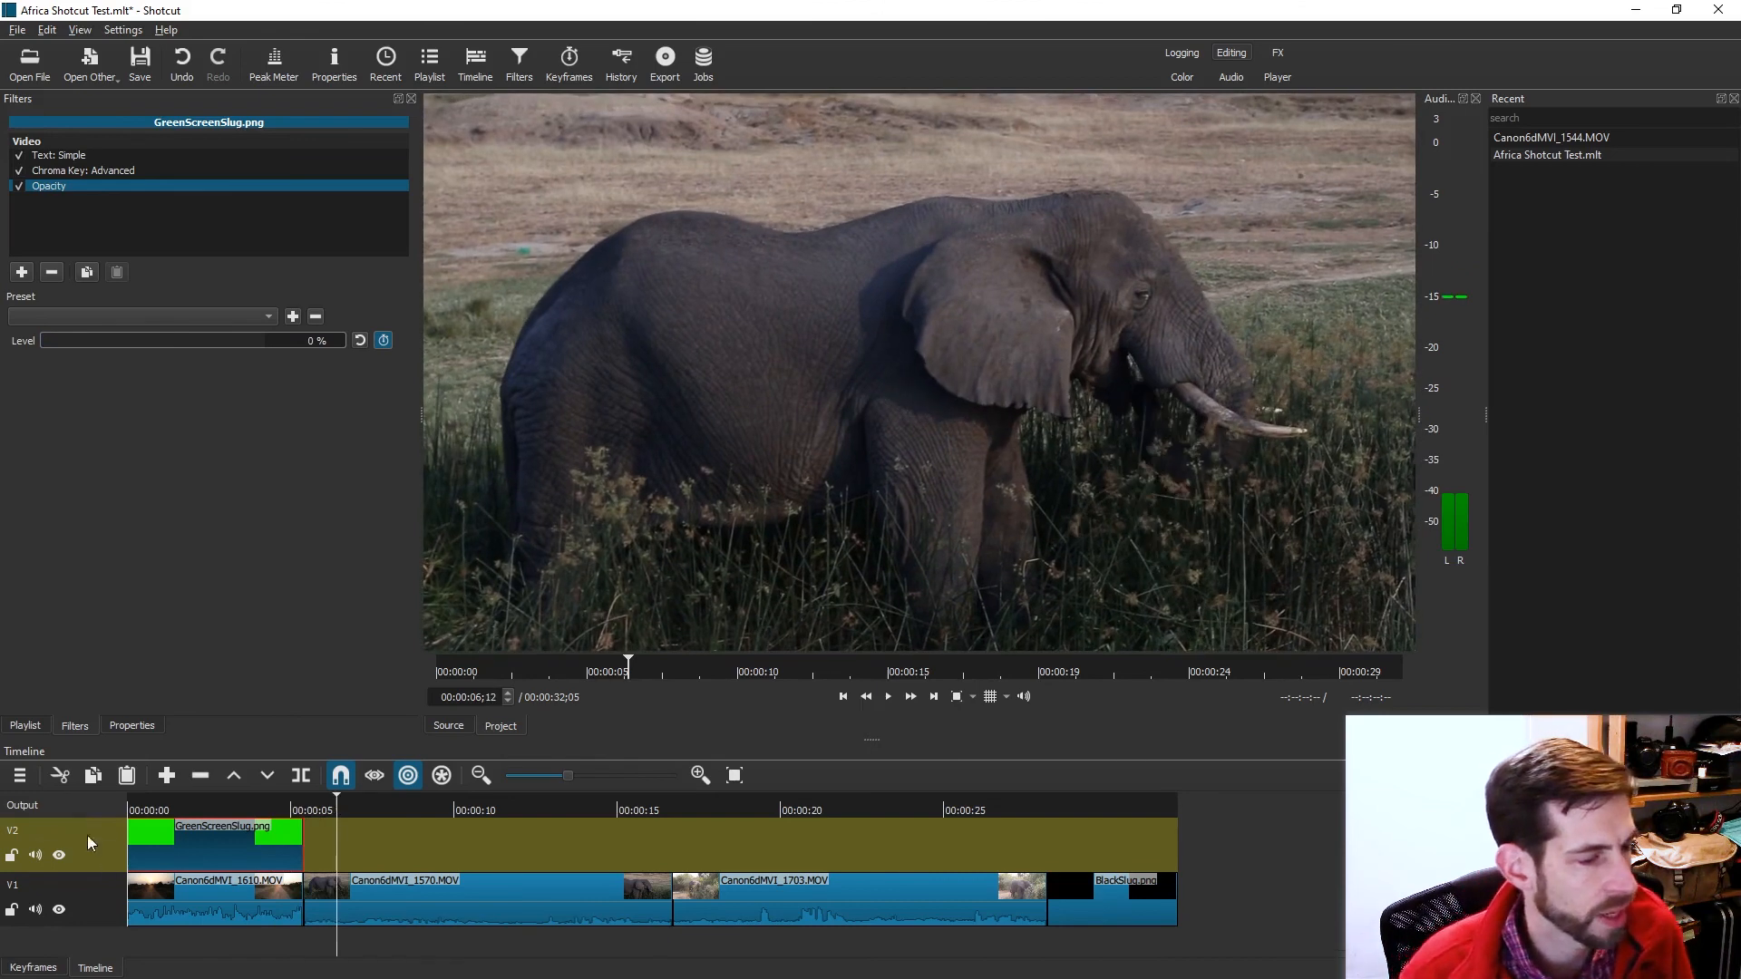
With the playhead at about 00:00:03;06, set the title's advanced chroma key deltas to red 81.7%, green 100% and blue 86.5%.
drag(336, 810, 232, 813)
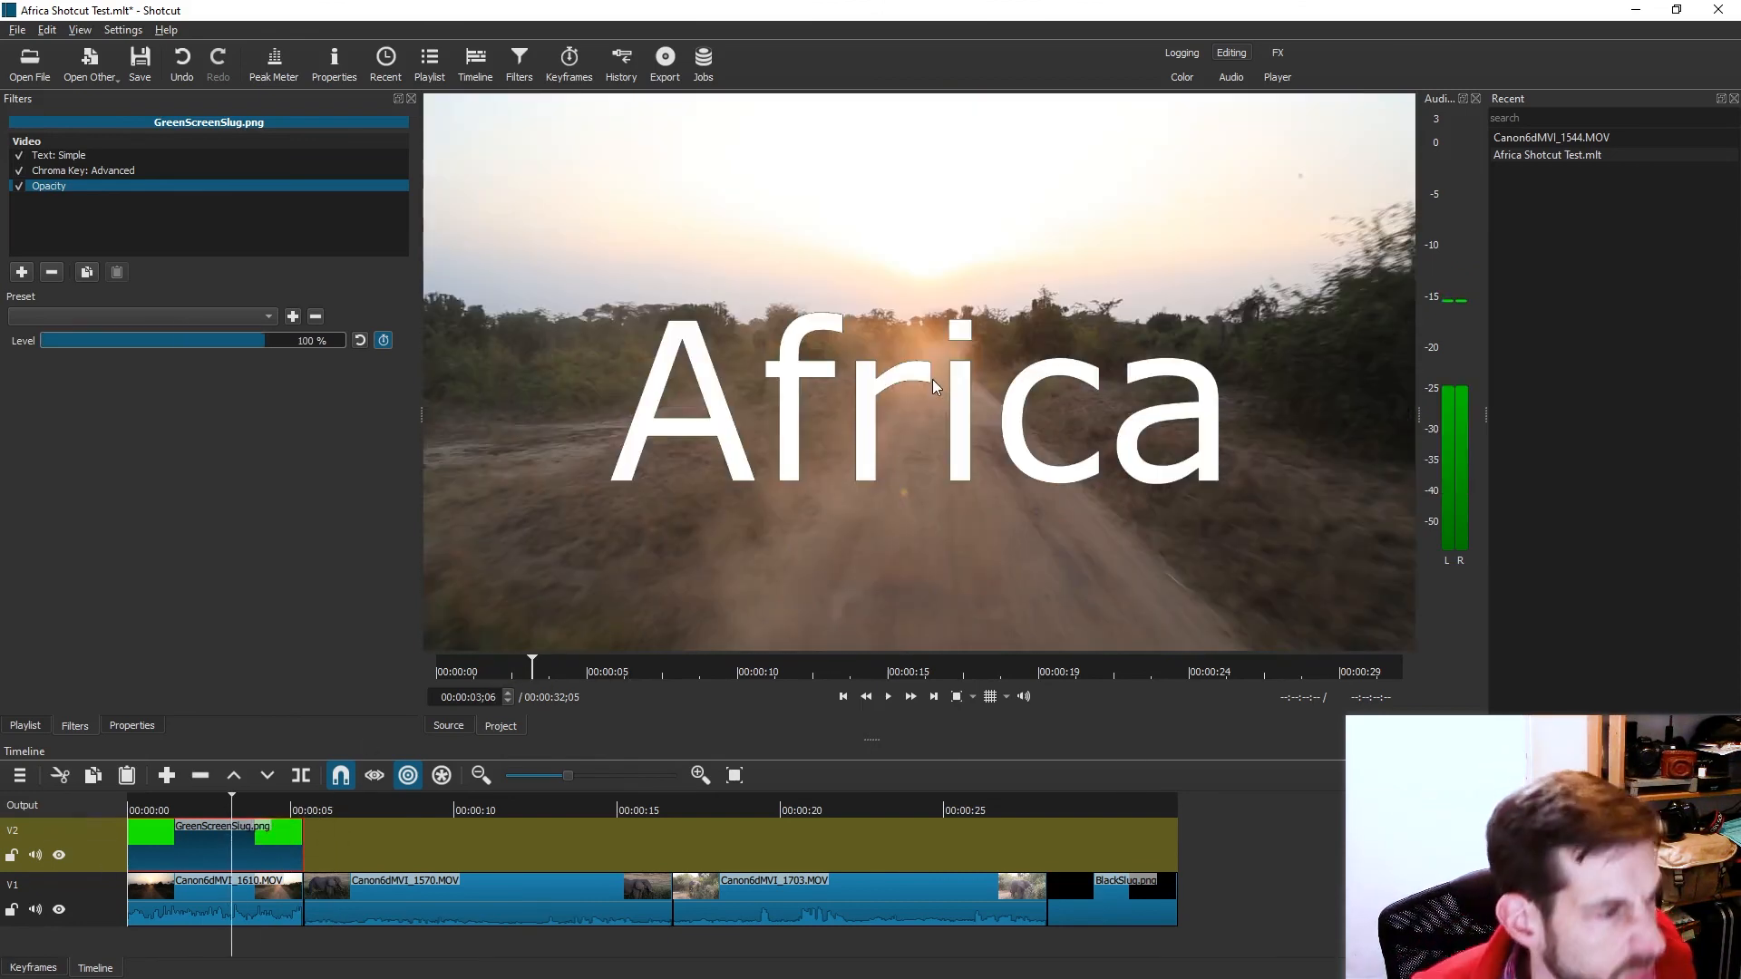
click(102, 172)
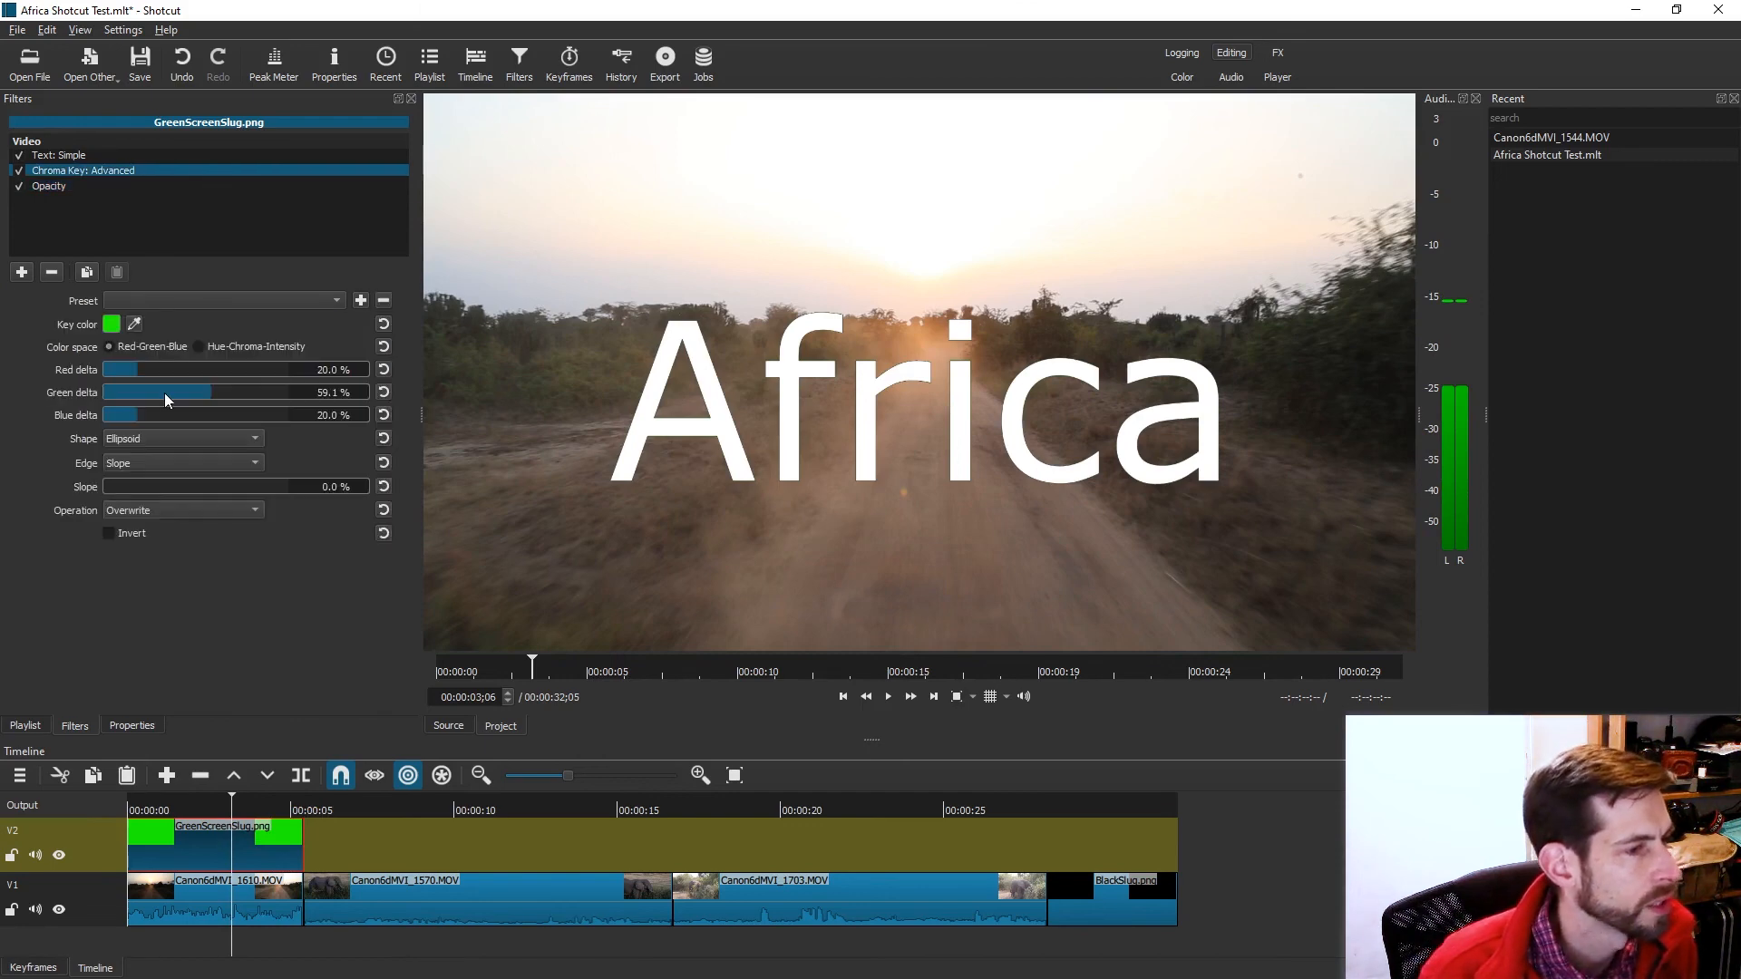
drag(170, 393, 414, 400)
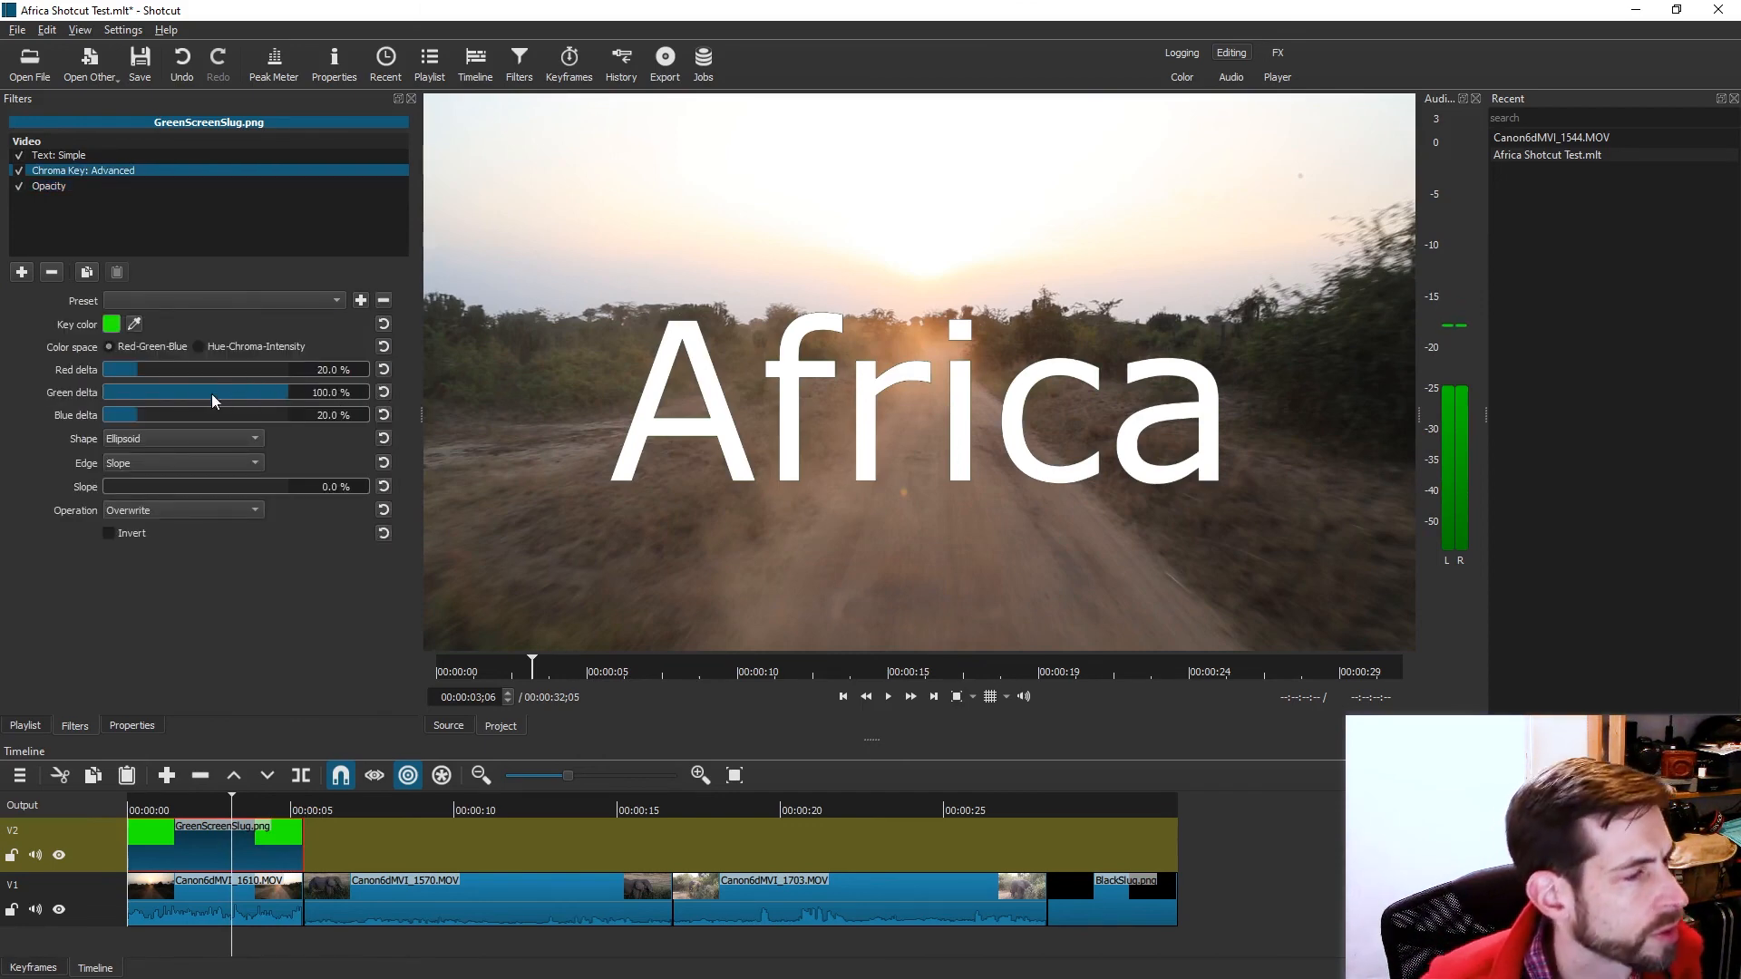
drag(216, 372, 258, 388)
drag(196, 379, 252, 379)
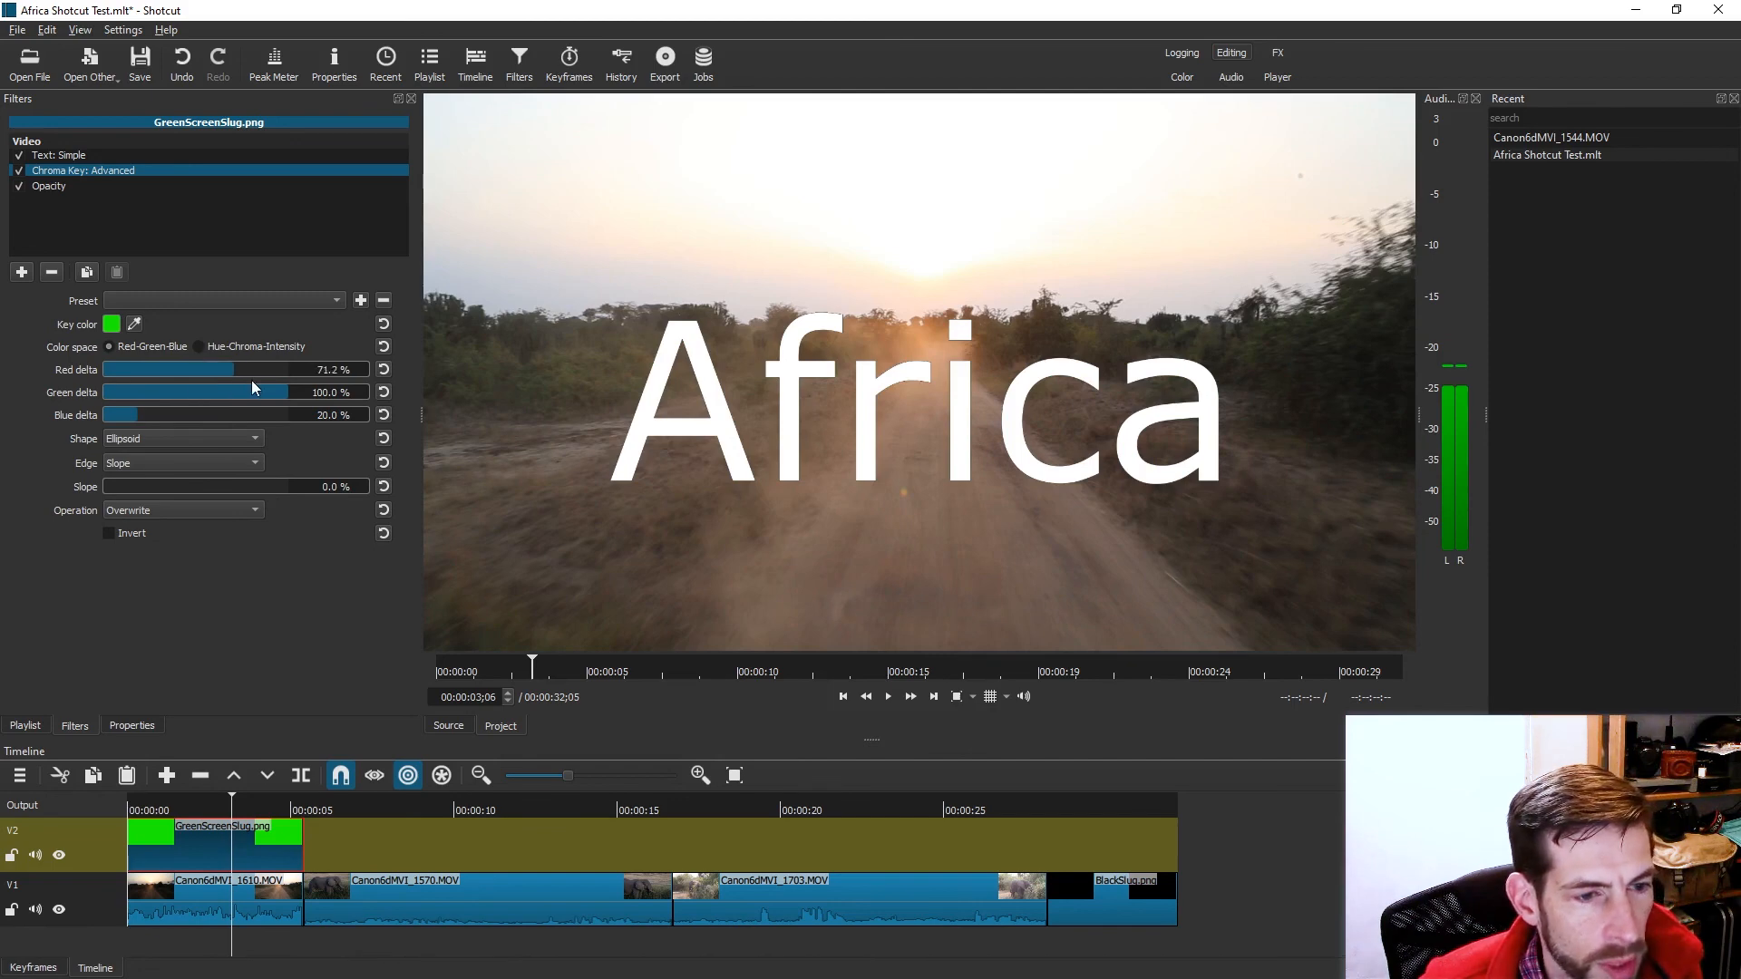
drag(170, 417, 263, 415)
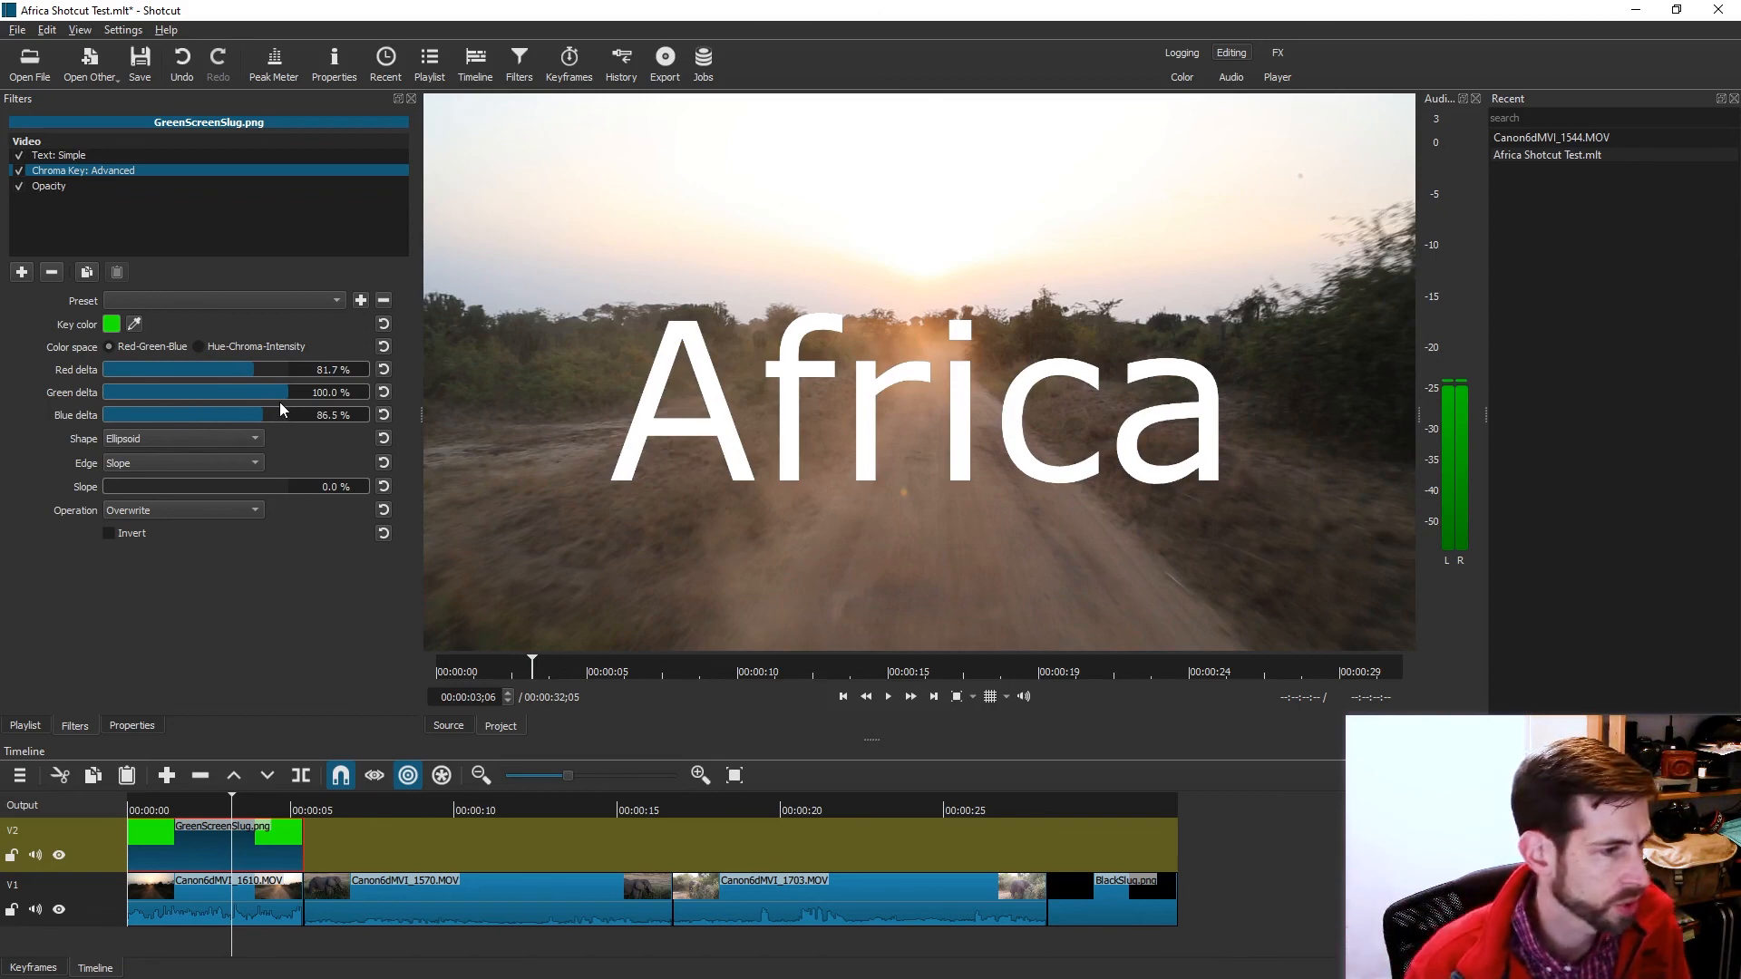
Try the chroma key's slope and invert settings on the title, returning slope to 0% and leaving invert off.
drag(174, 487, 3, 491)
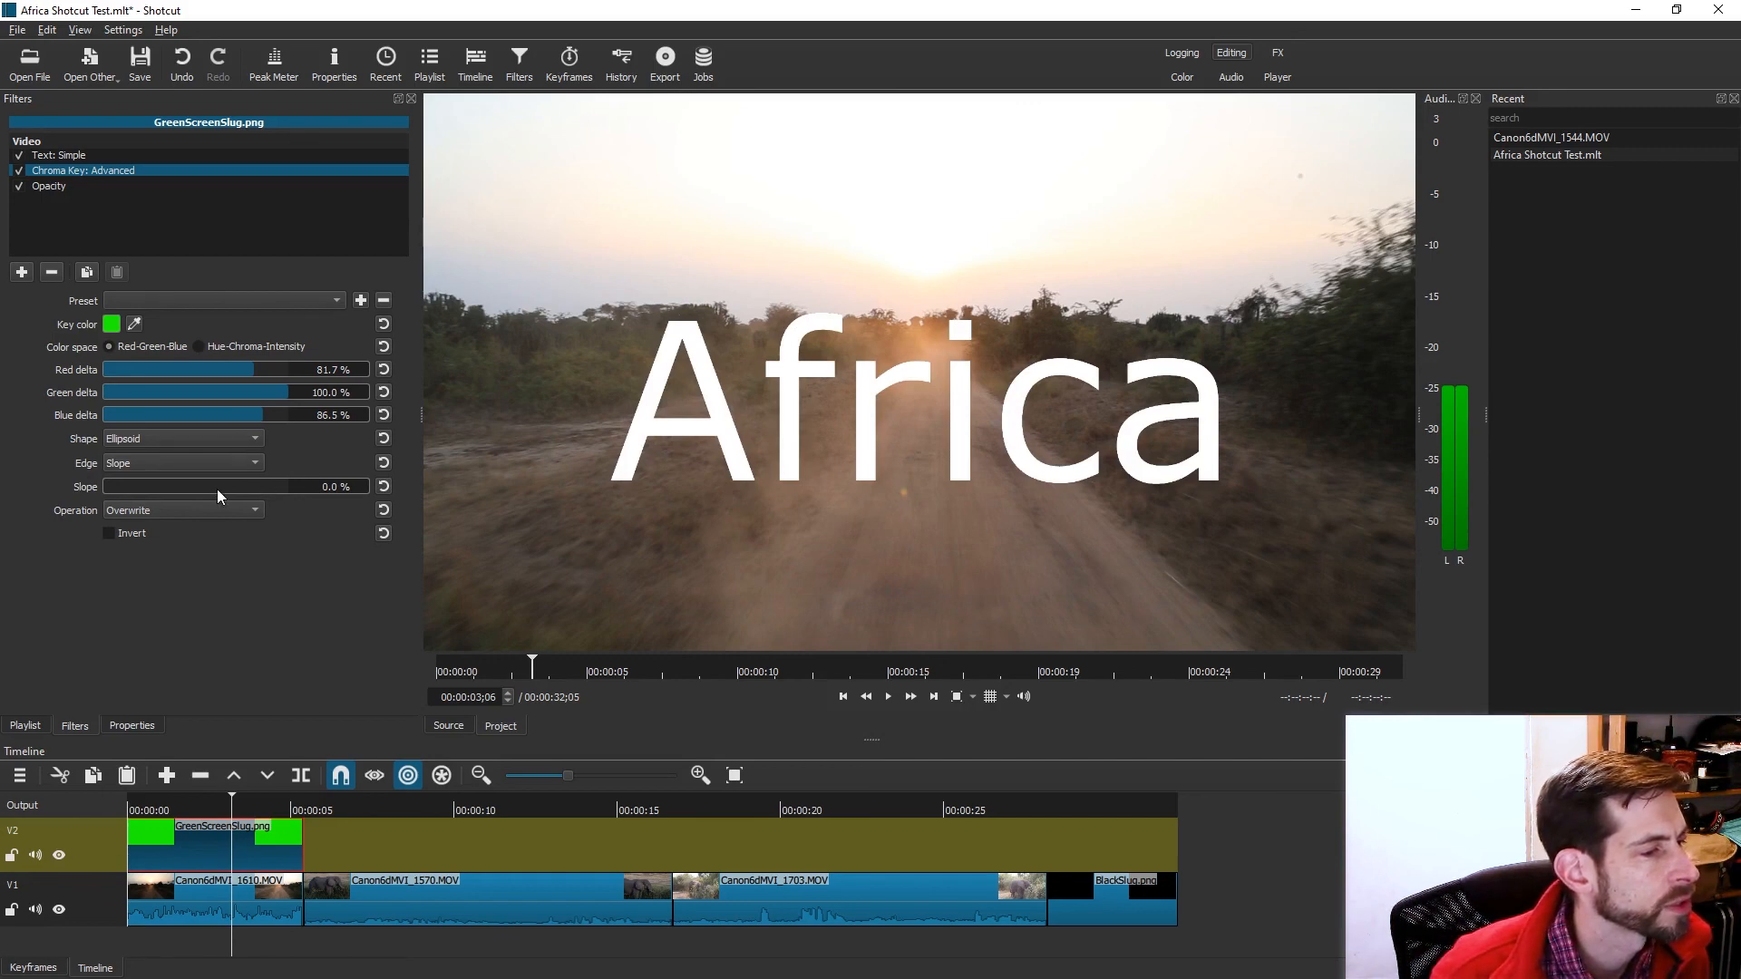
click(108, 534)
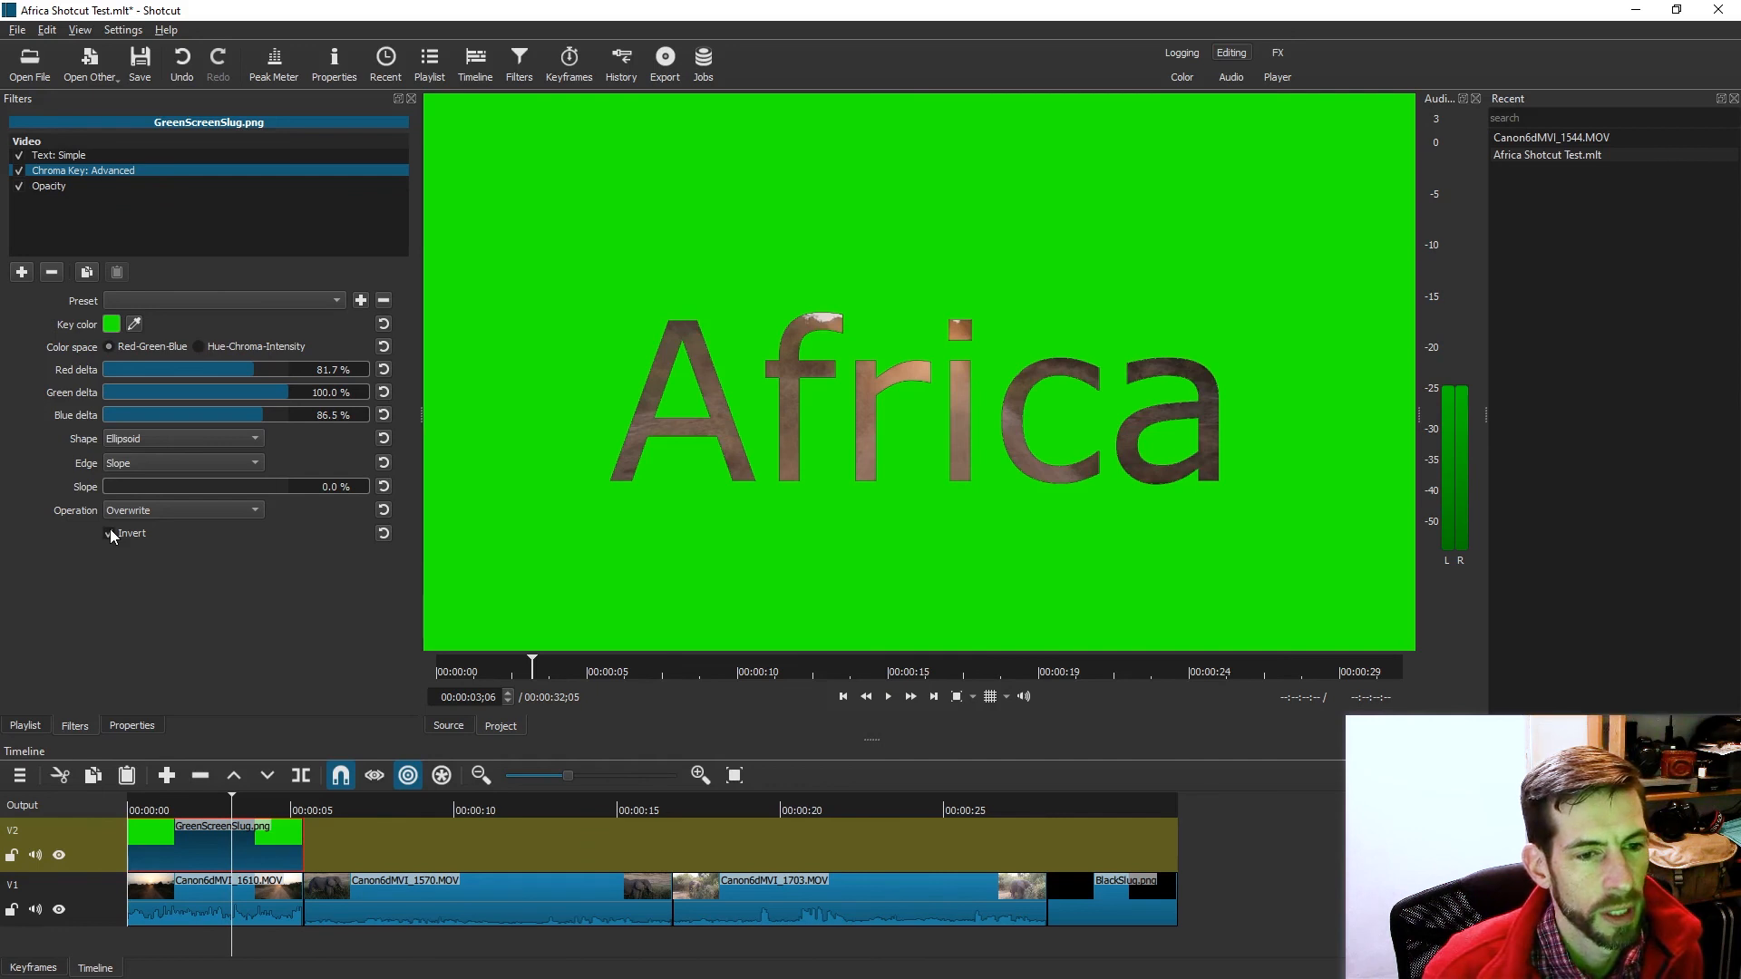
click(110, 533)
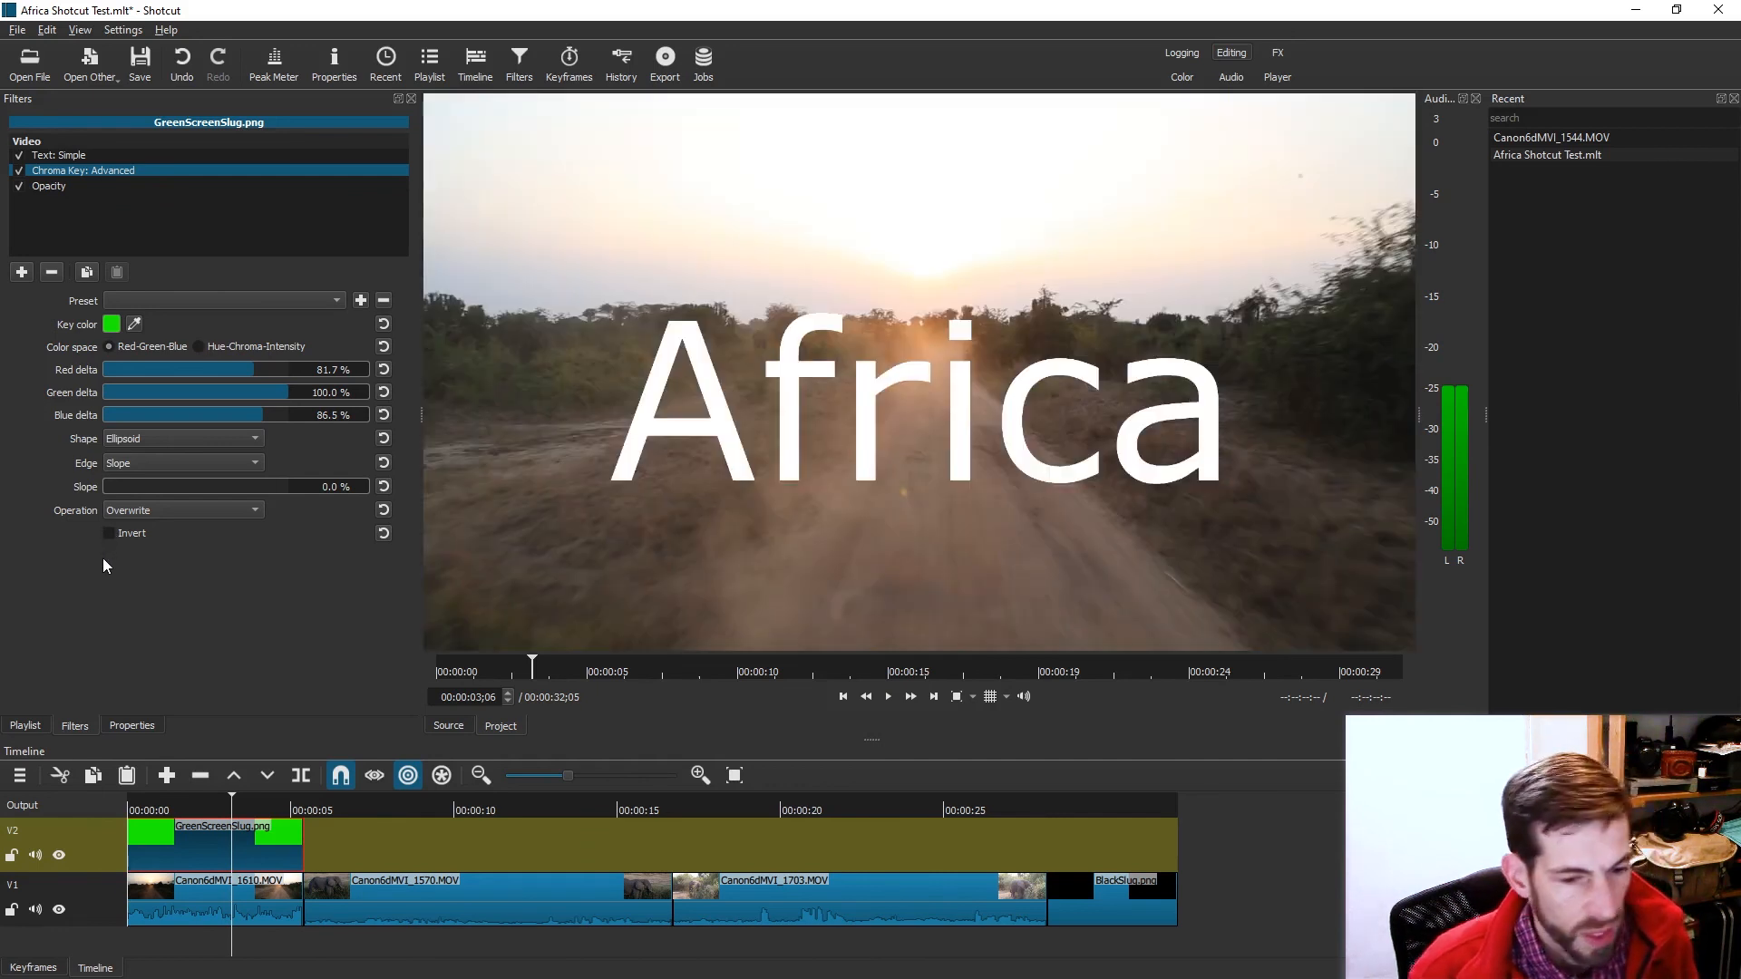